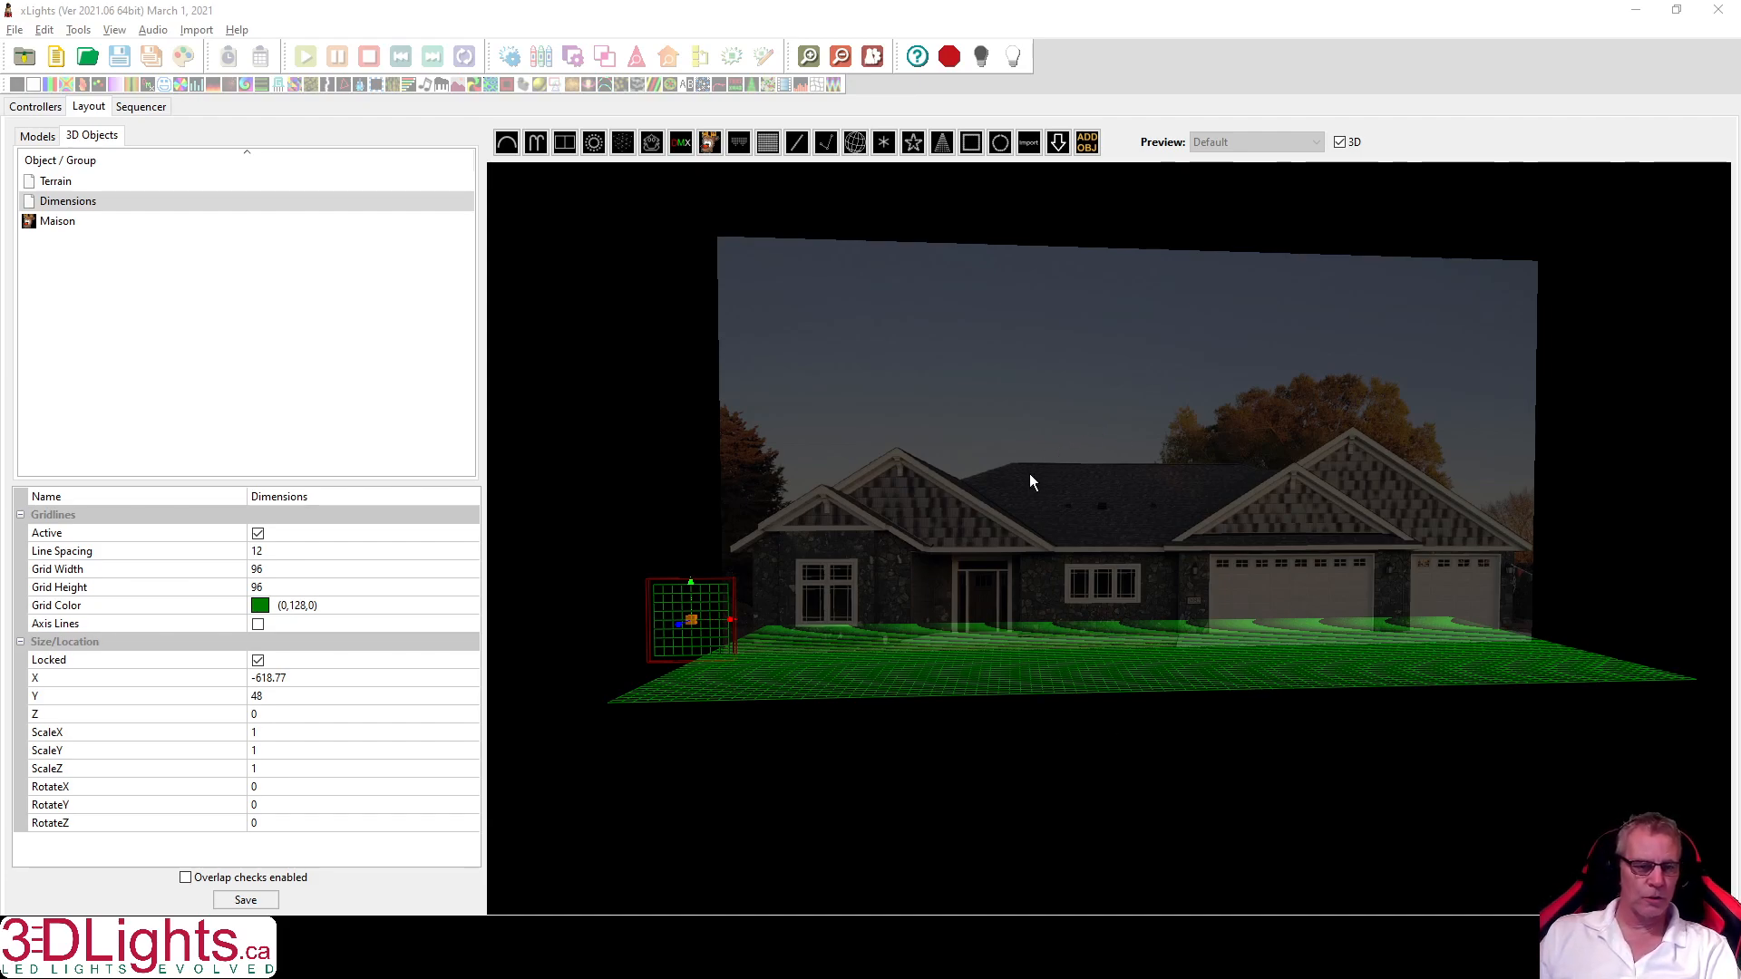
Insert the downloadable Boscoyo Studio wreath model Daycor HiRes ChromaWreath Top Bow 48" into the layout above the house picture.
left_click_drag(1148, 465, 1148, 539)
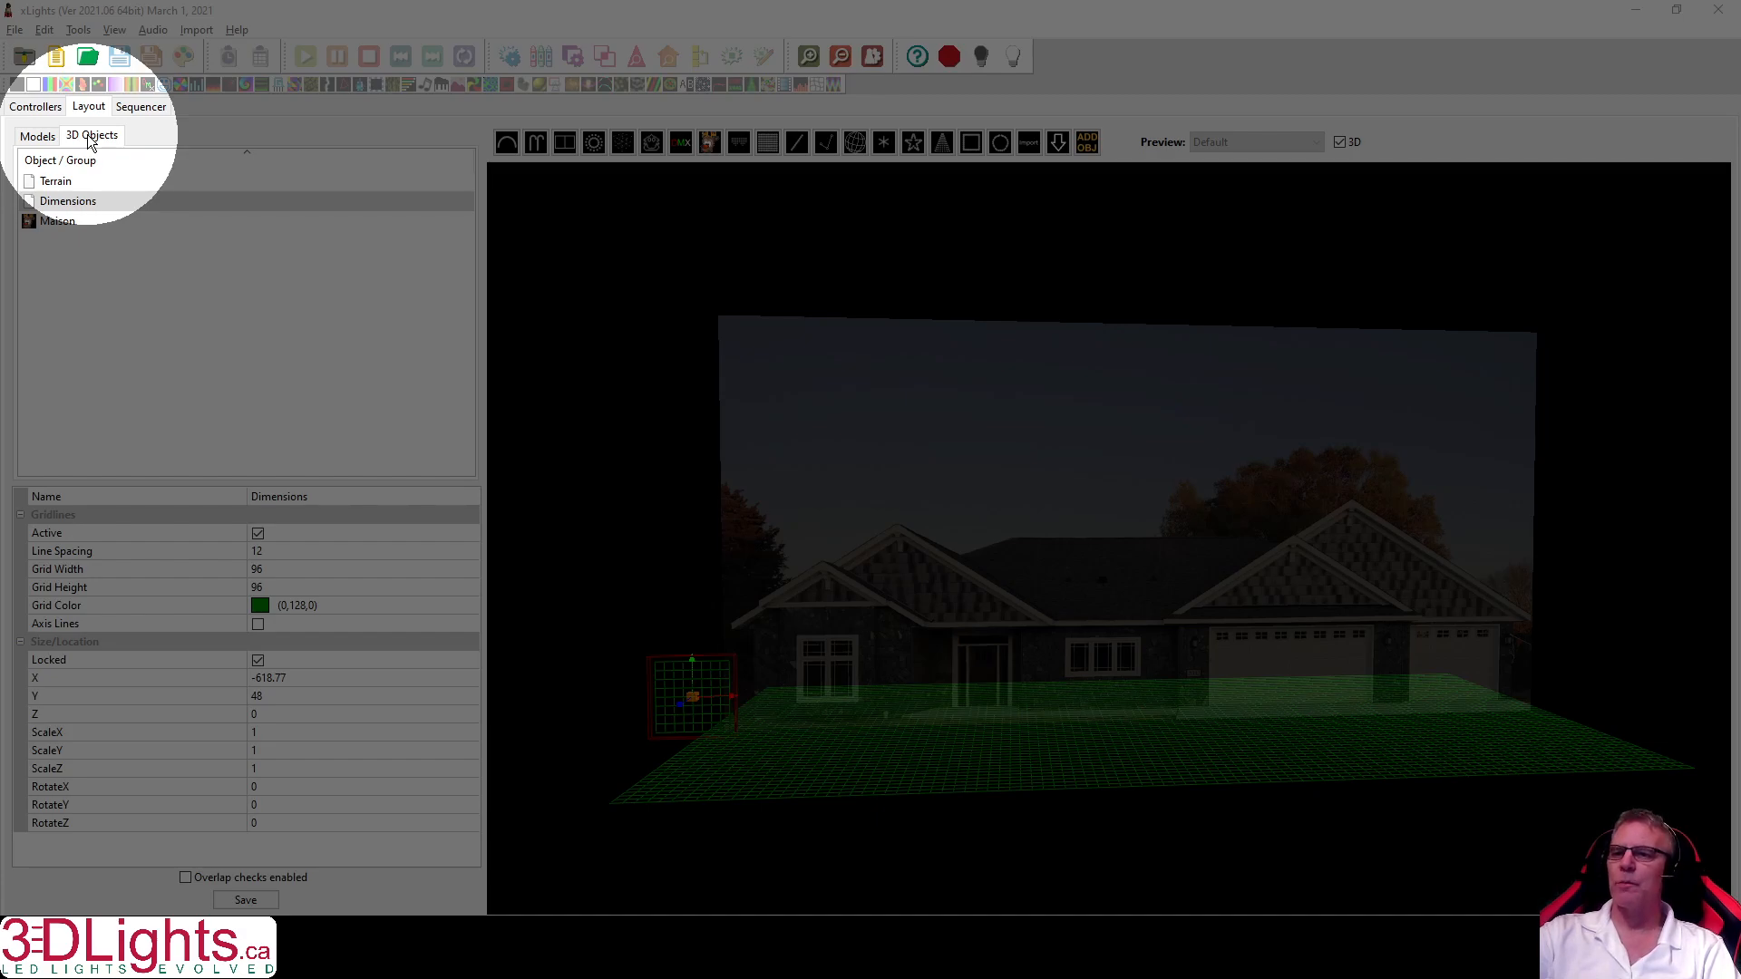
left_click(38, 138)
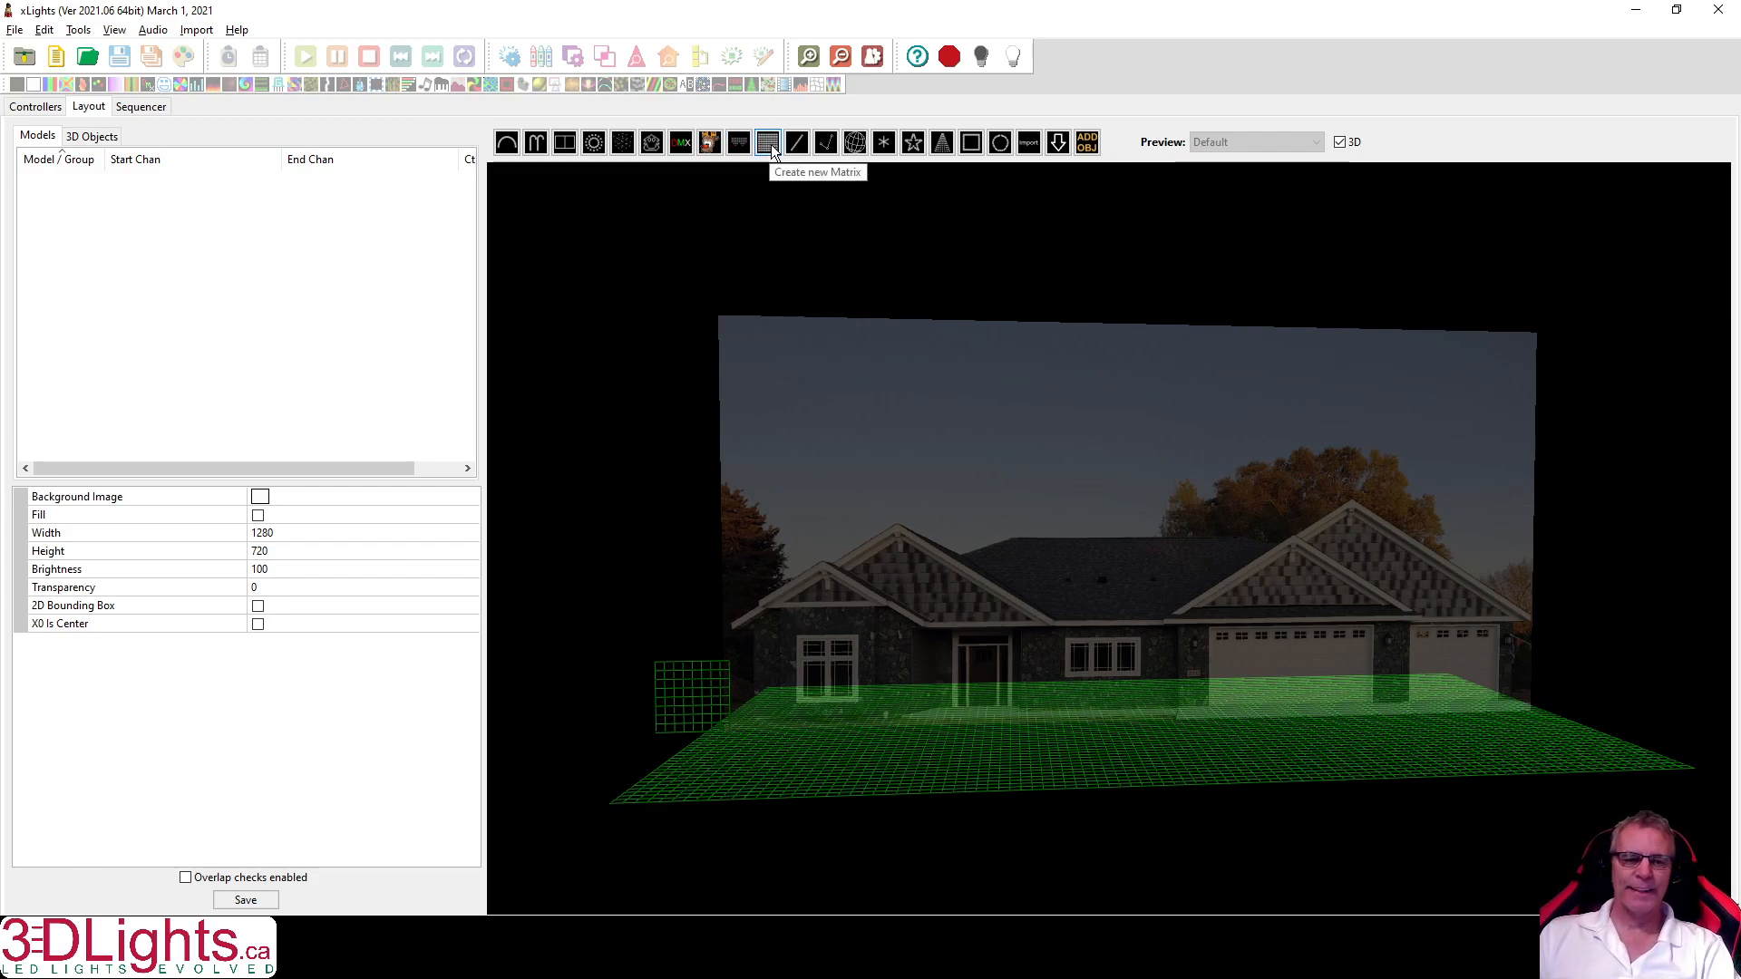
left_click(1058, 144)
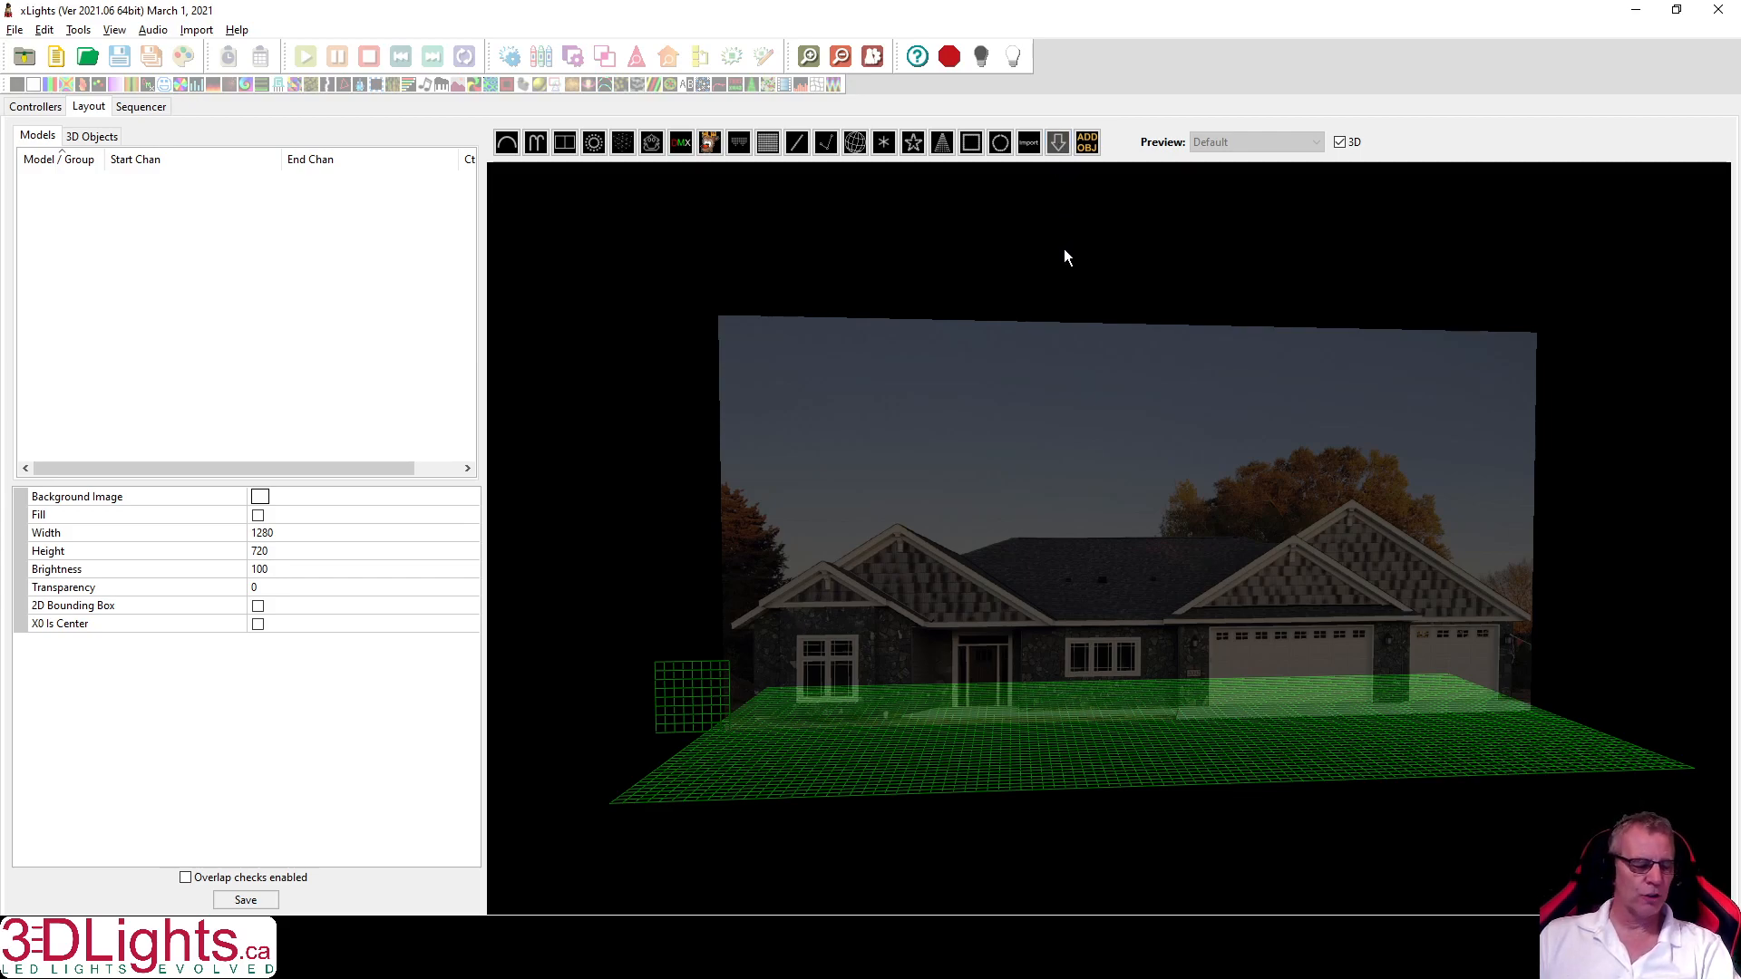
left_click_drag(1064, 257, 1101, 608)
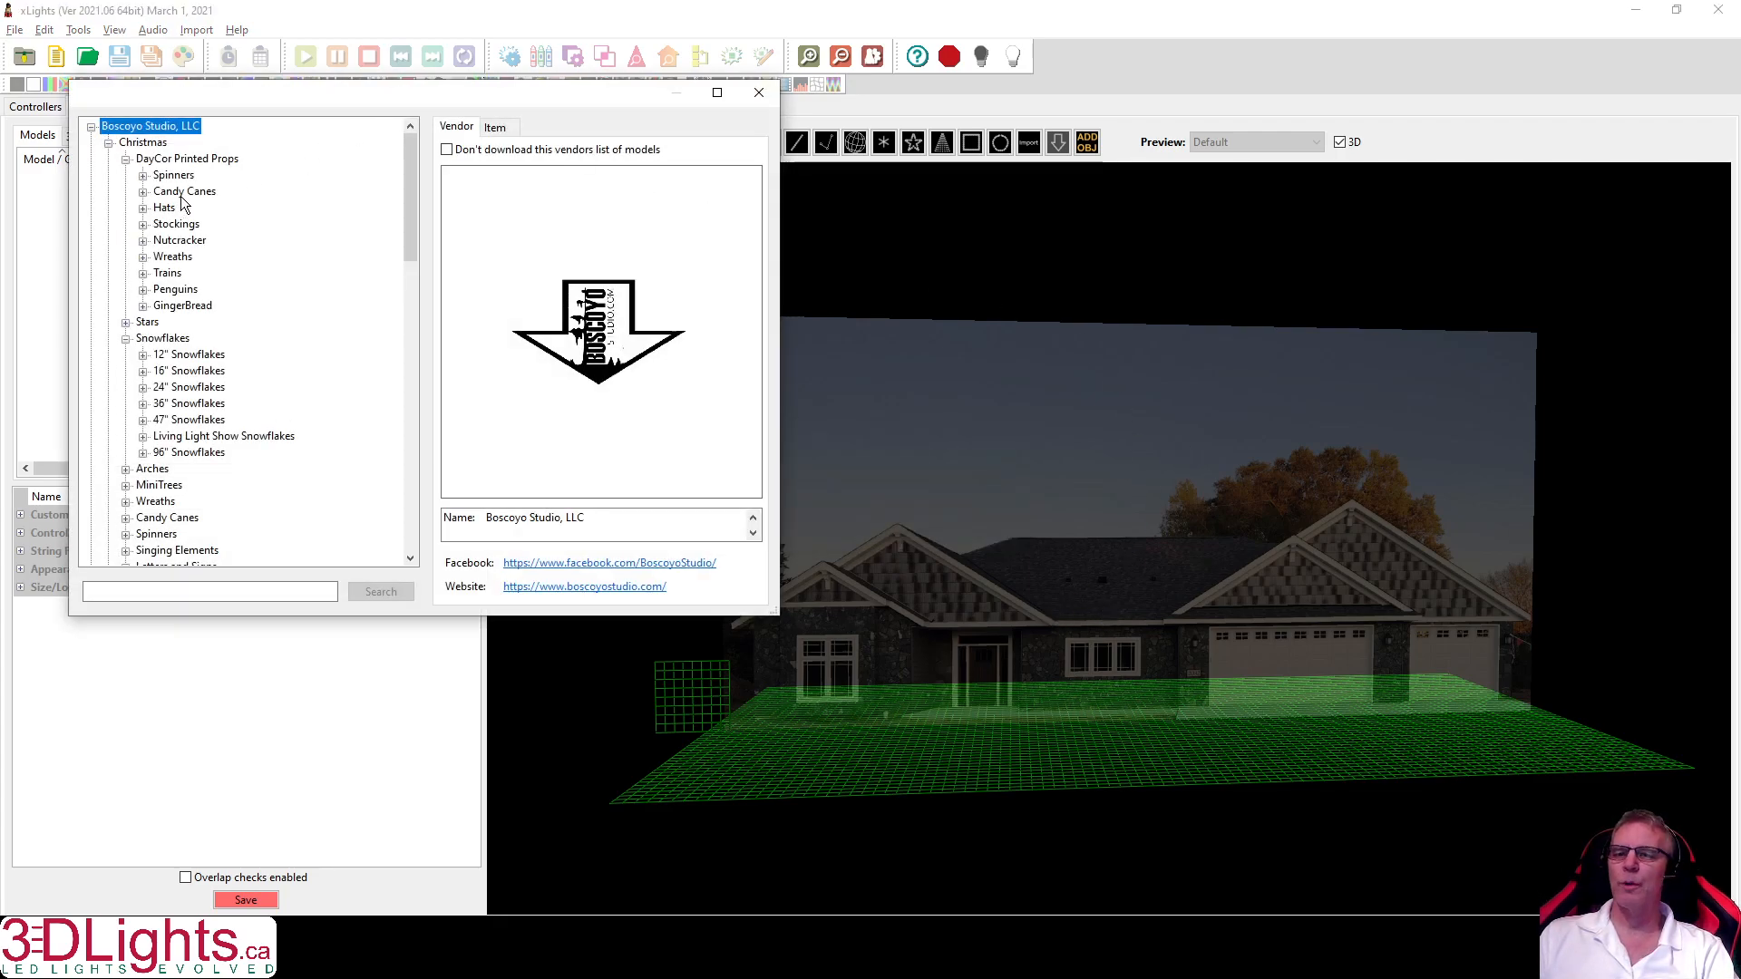
left_click(142, 257)
left_click(321, 274)
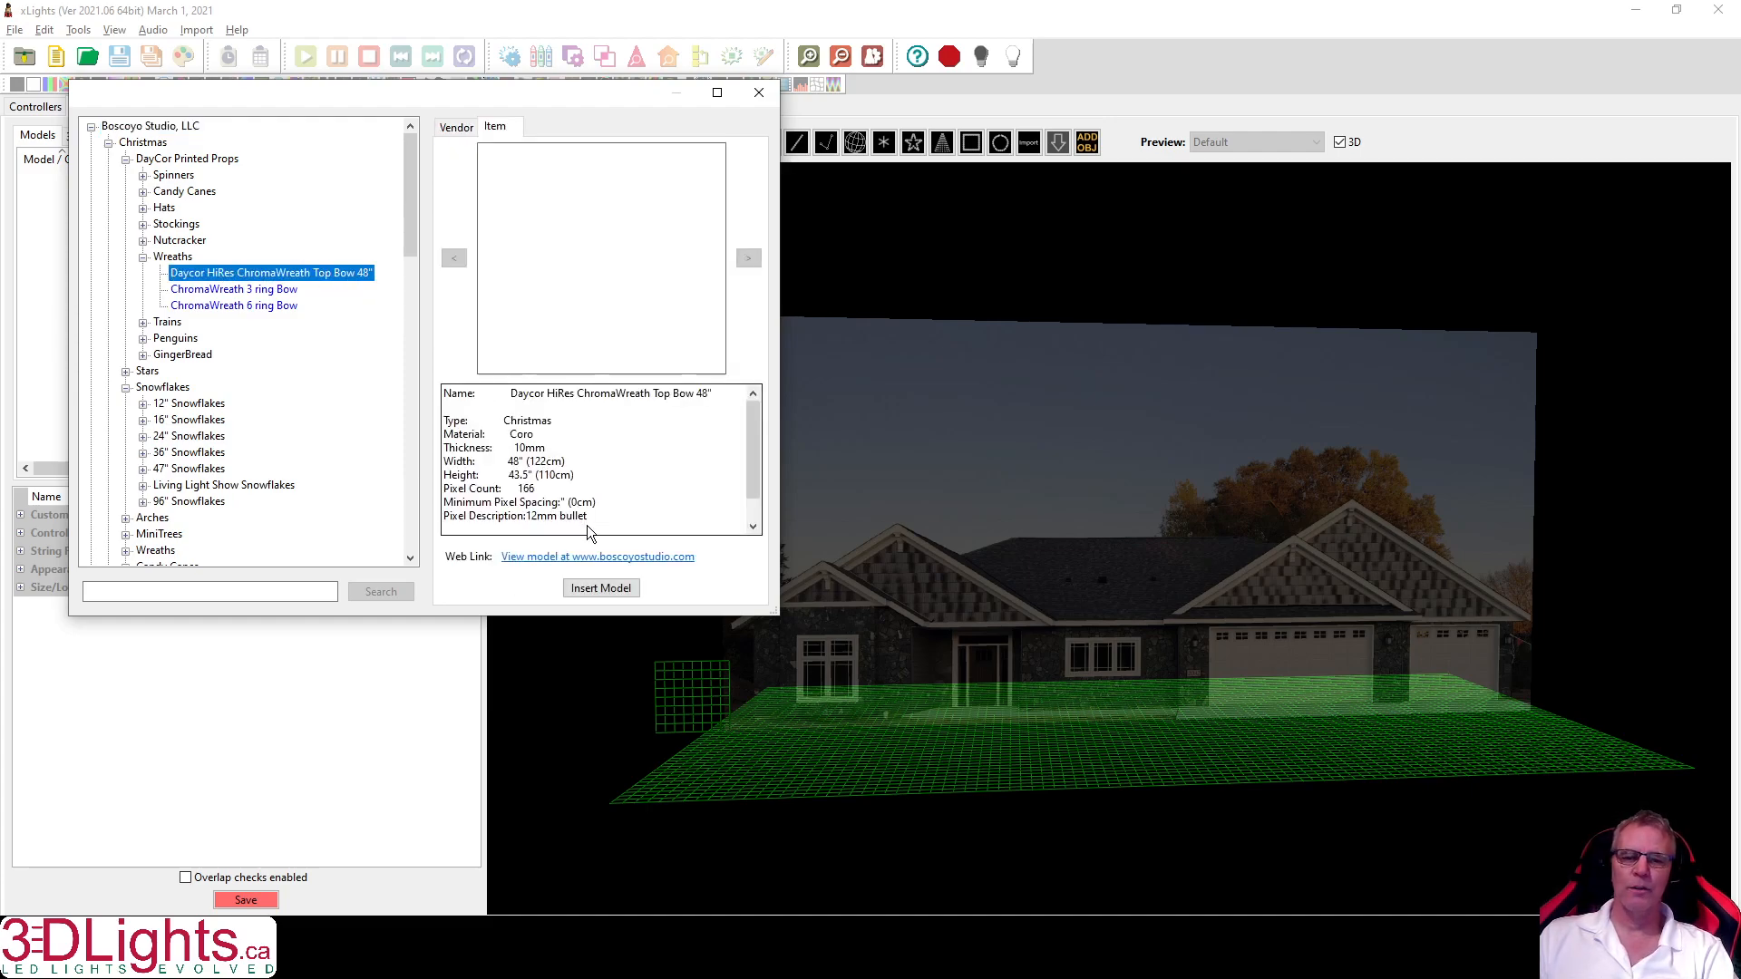
left_click(598, 589)
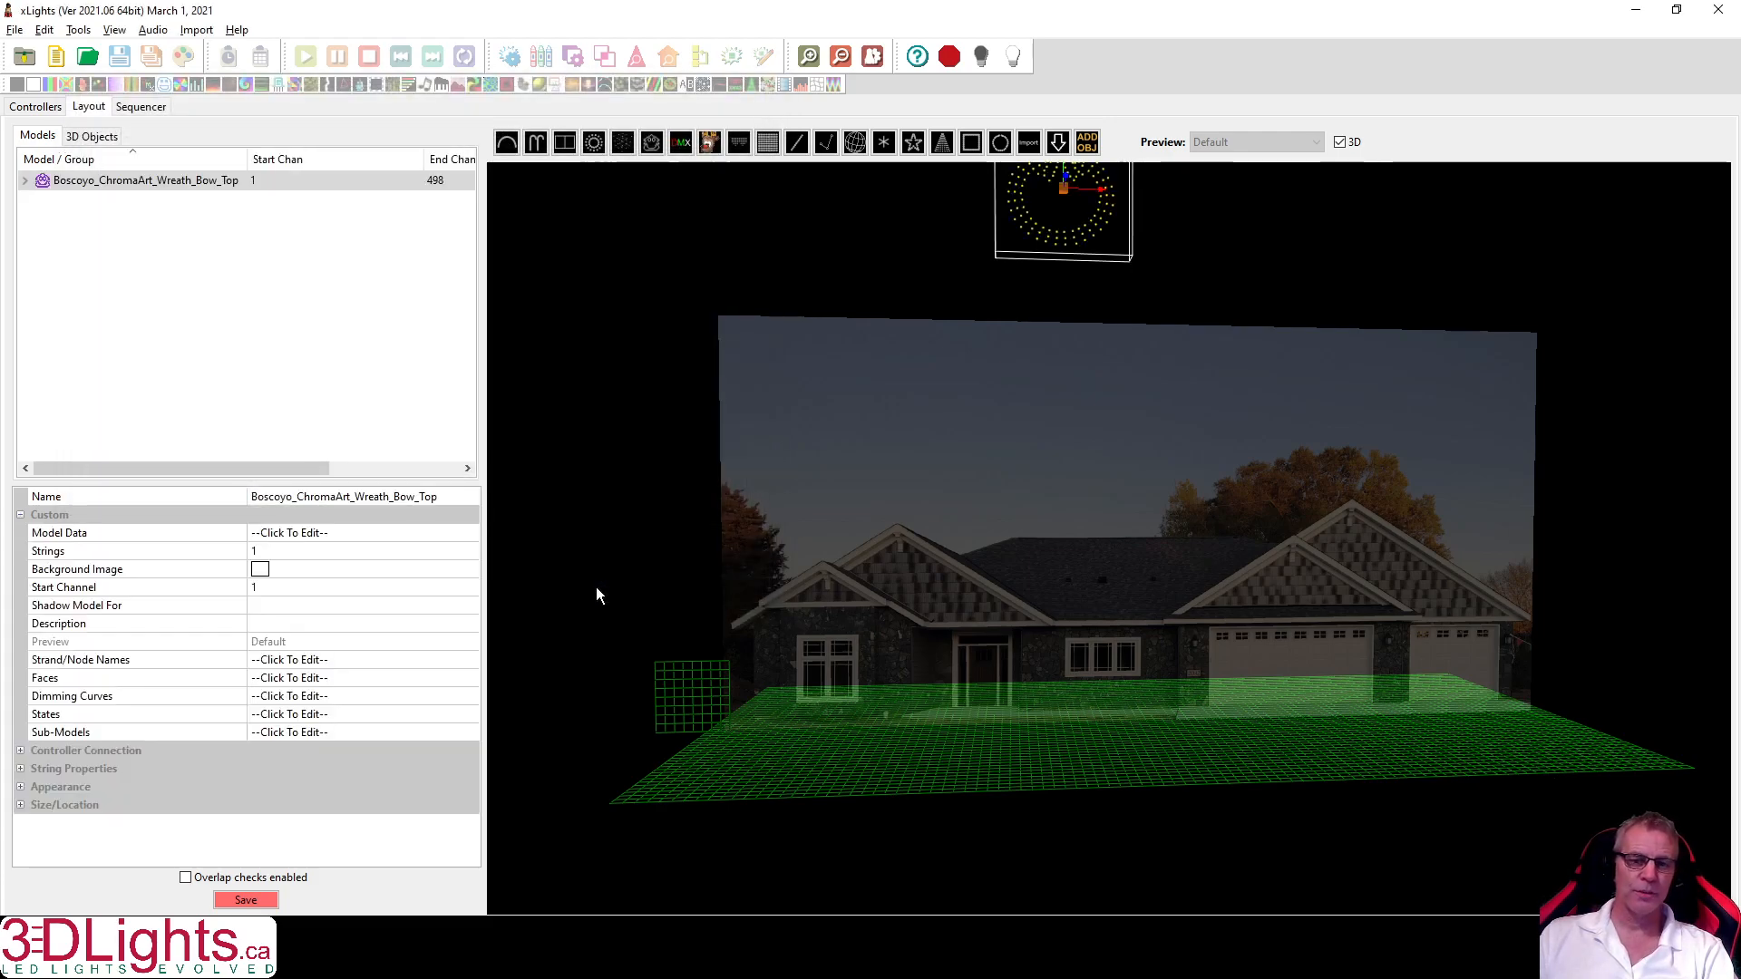
Move the wreath over the small dimension grid beside the house and align it with the ground.
scroll(672, 606, "down", 2)
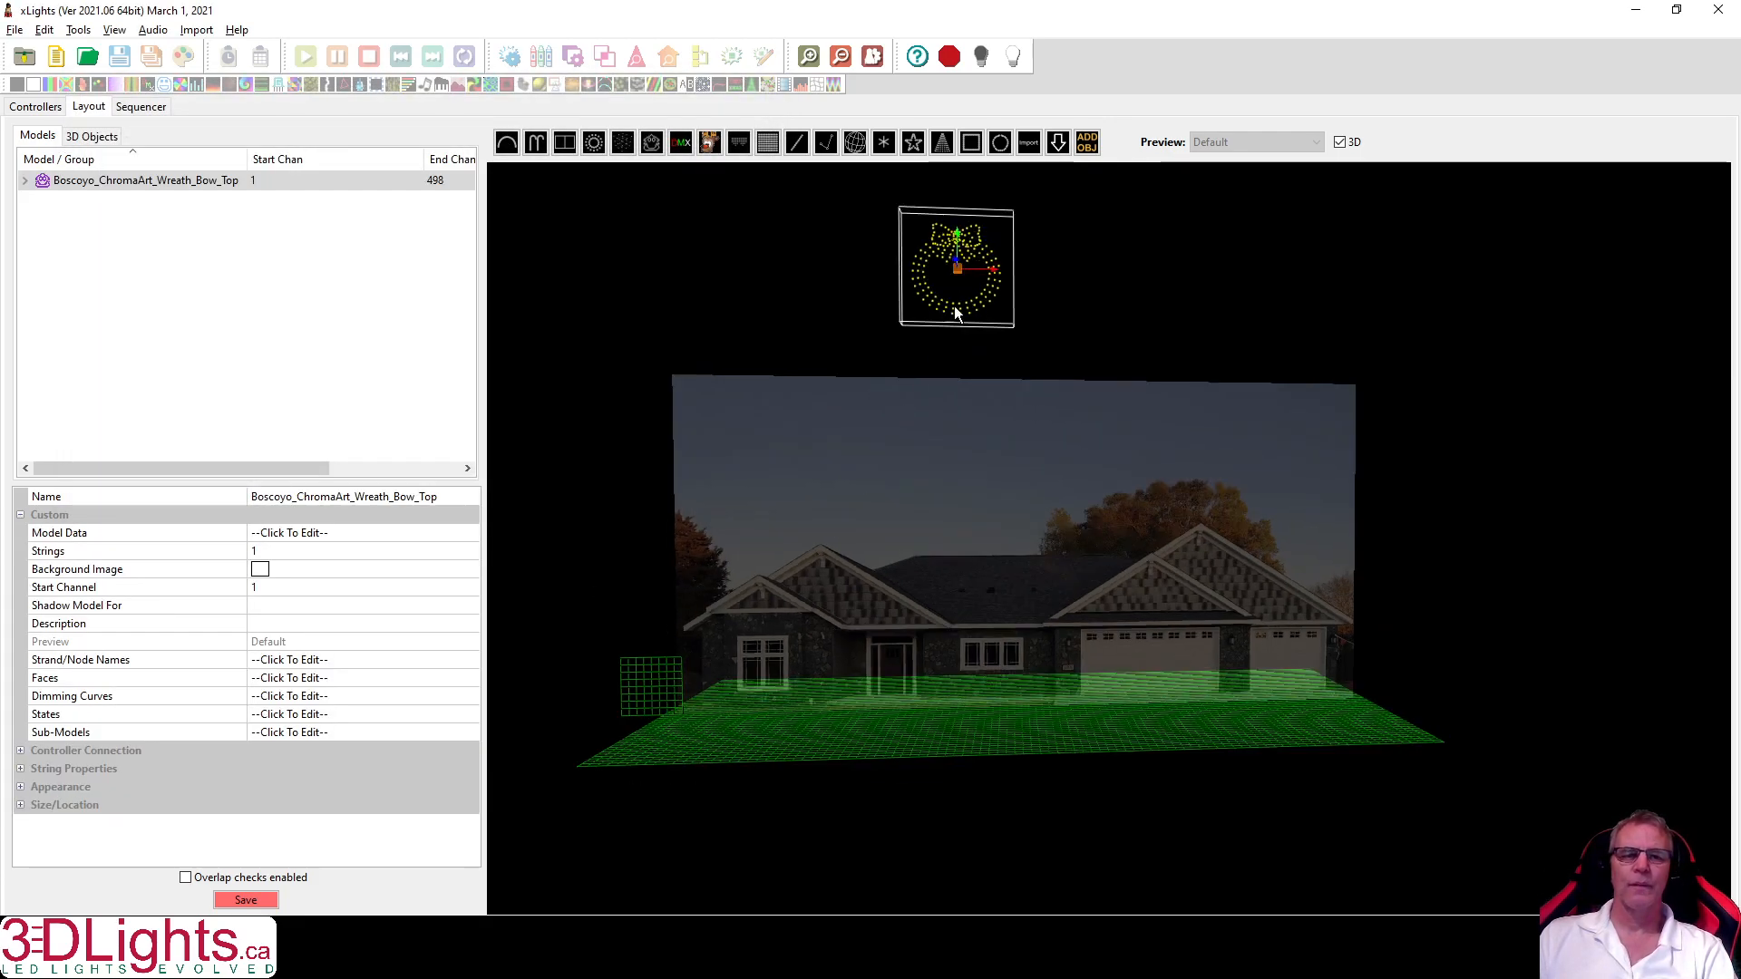
left_click_drag(962, 238, 691, 637)
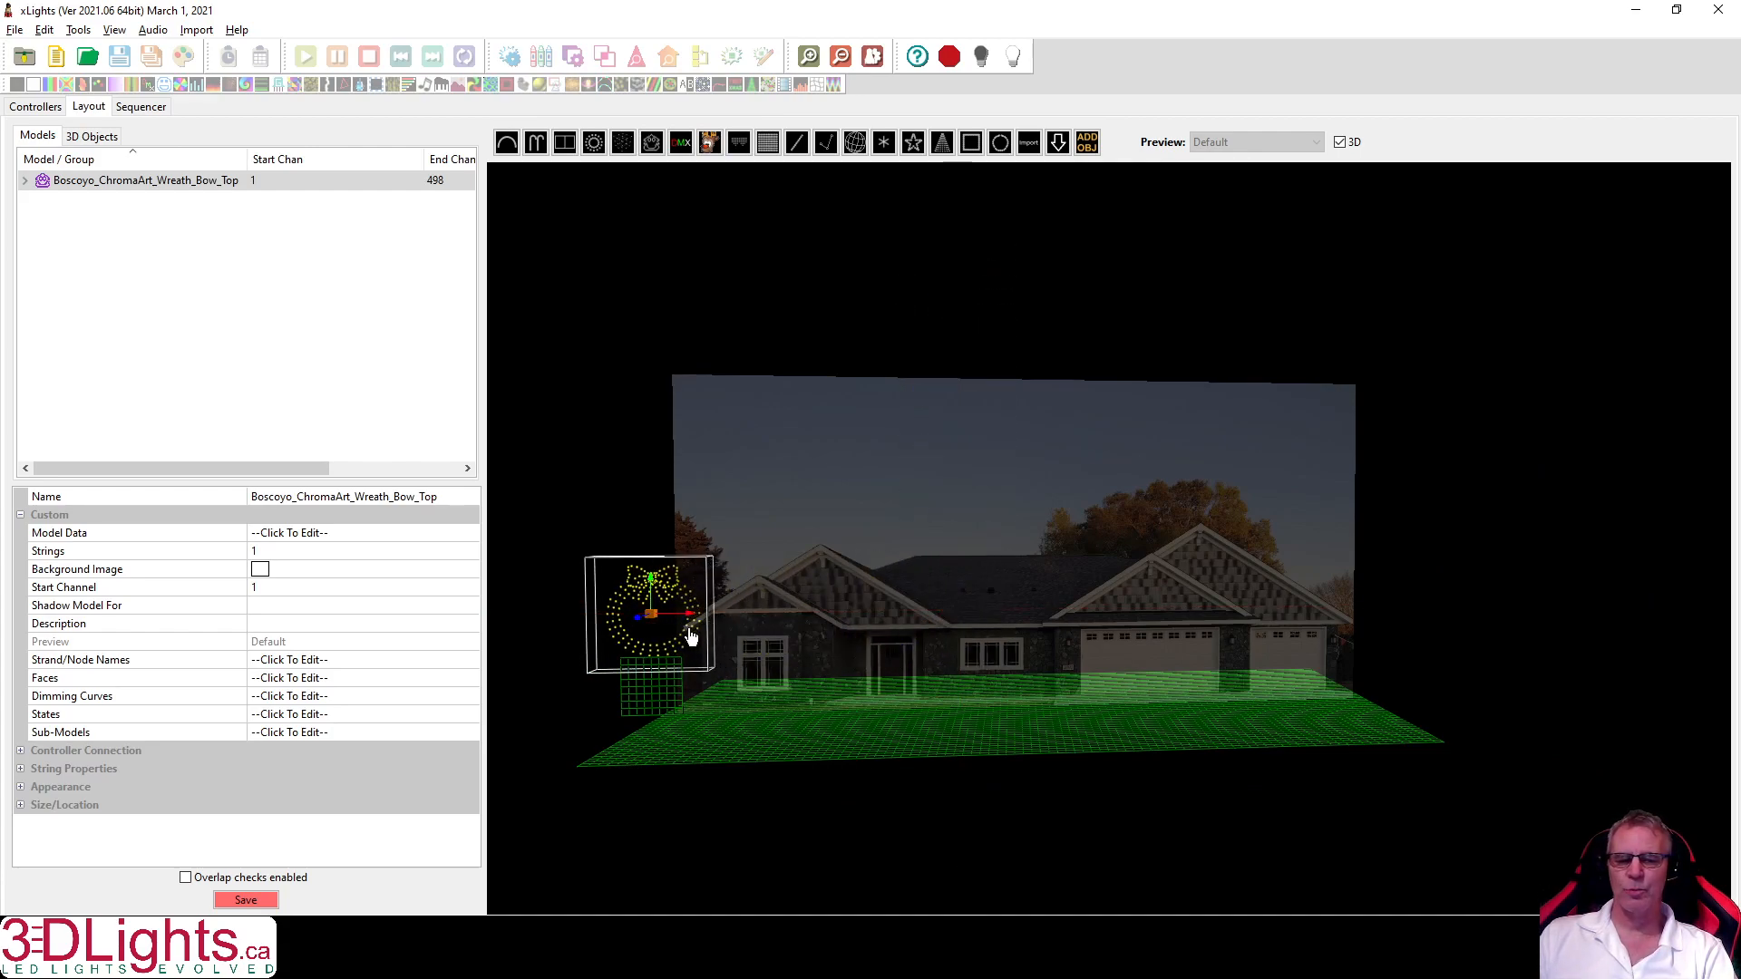
scroll(648, 743, "up", 6)
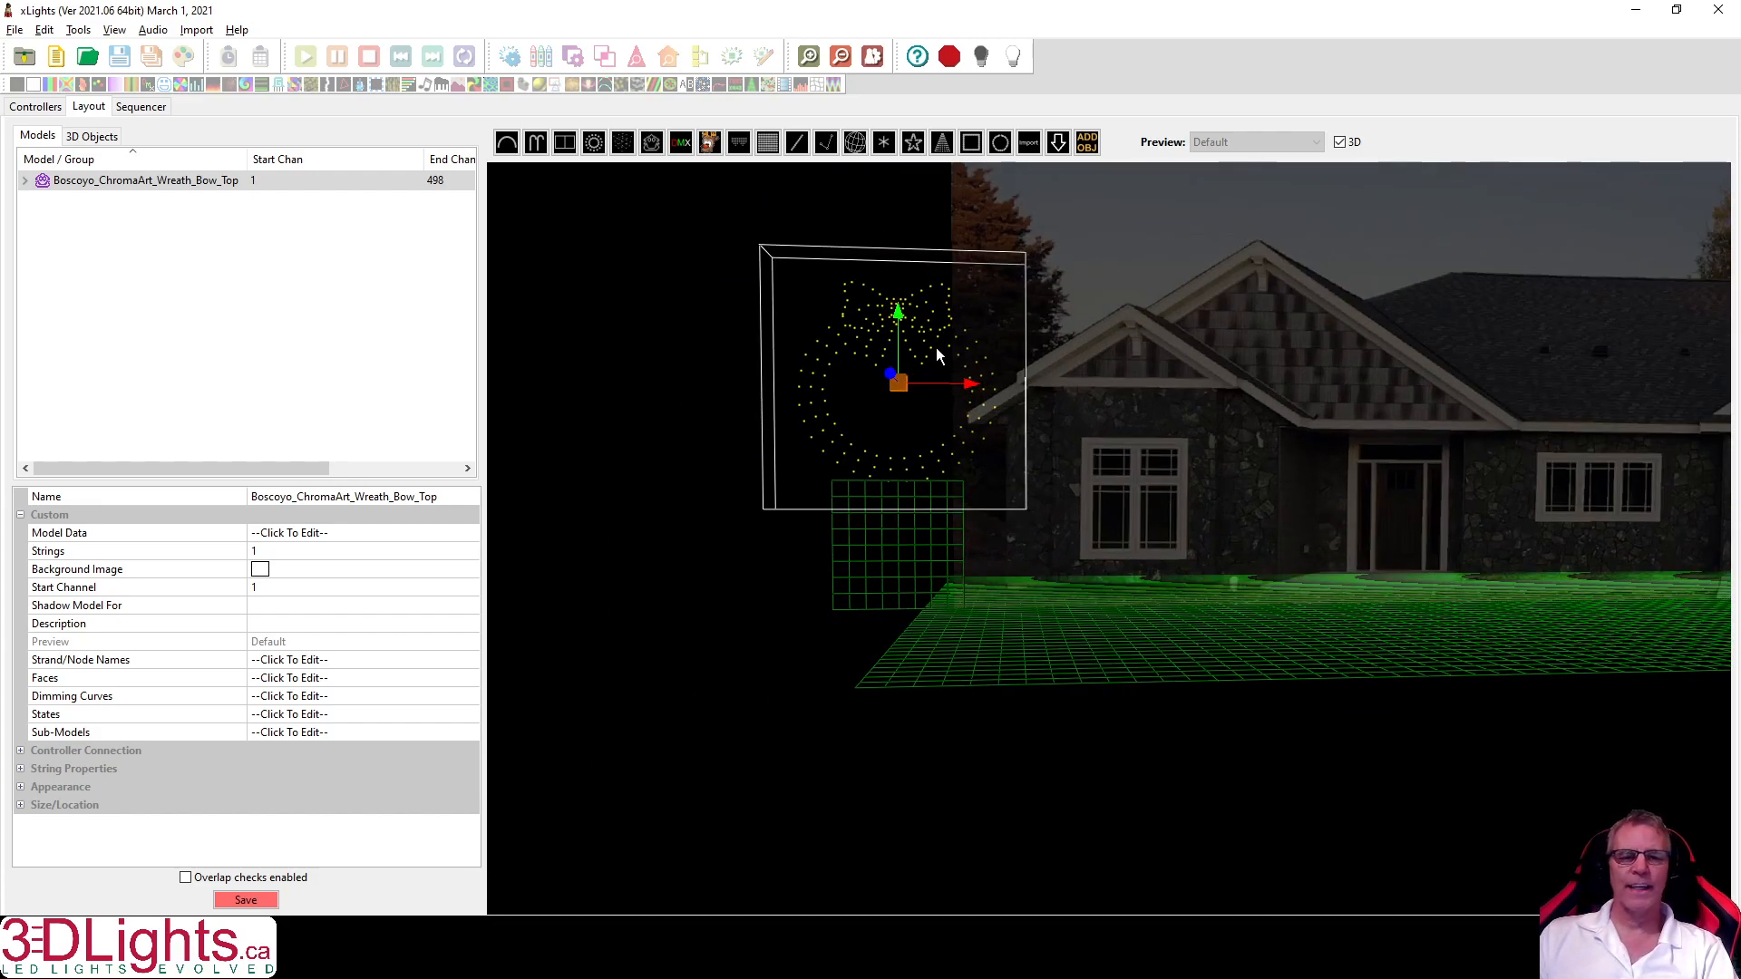
left_click_drag(906, 310, 898, 378)
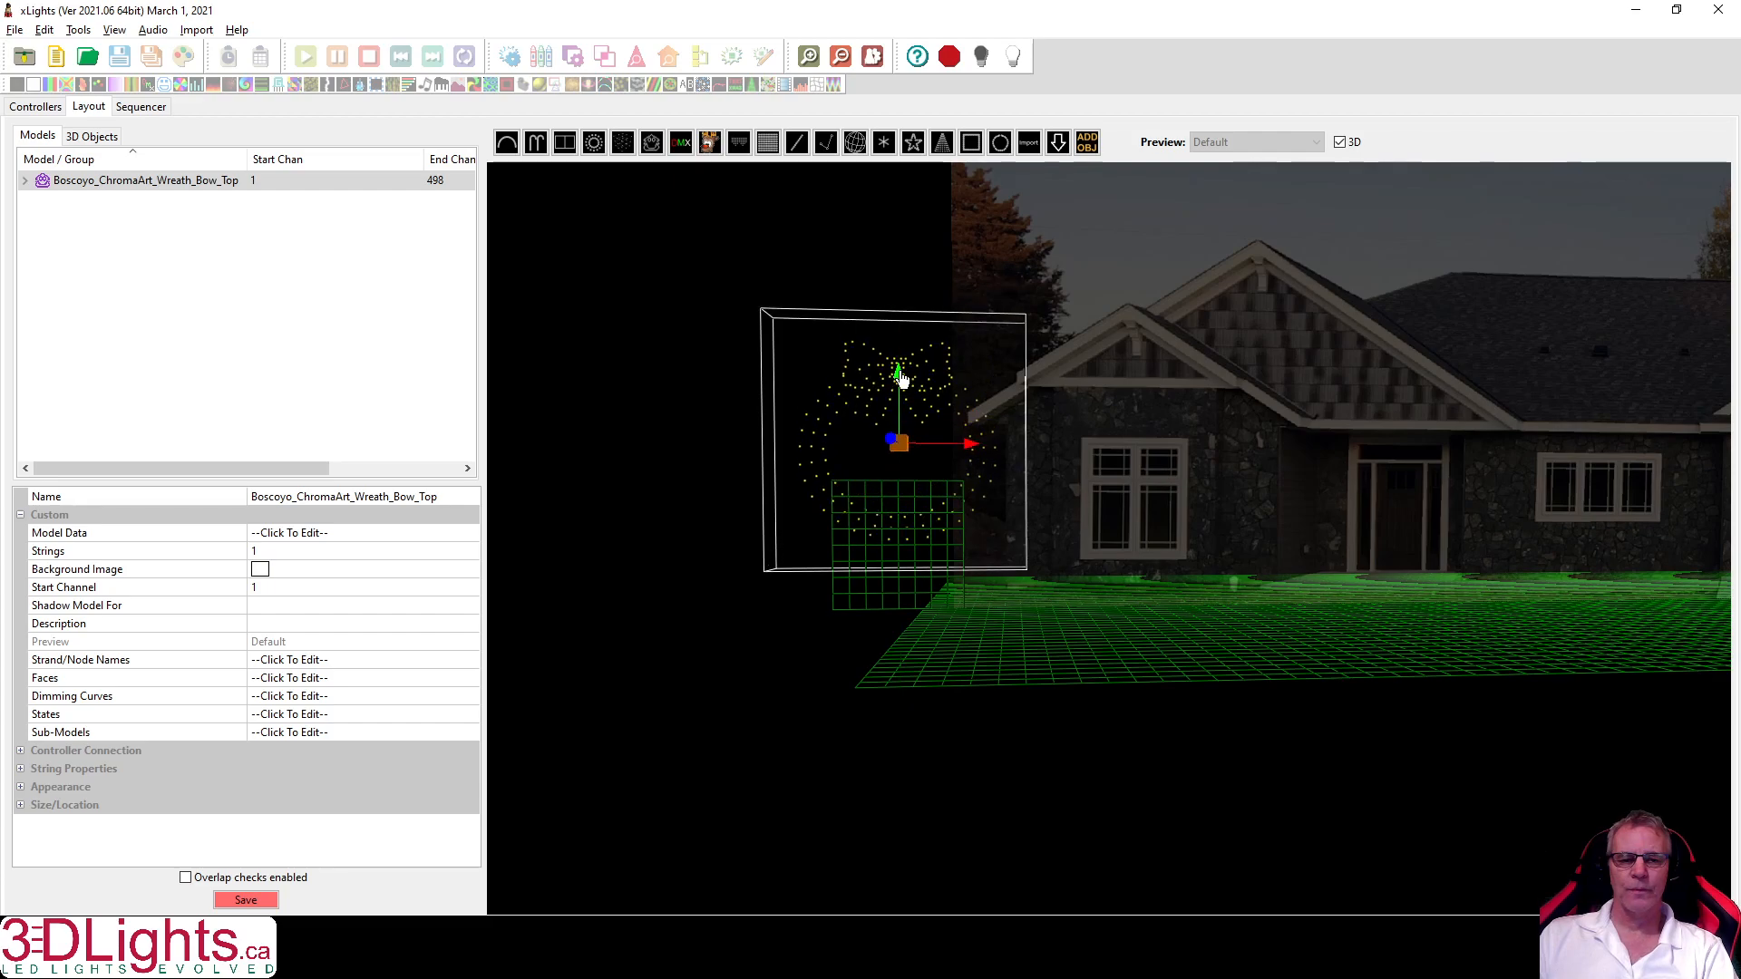
right_click(876, 379)
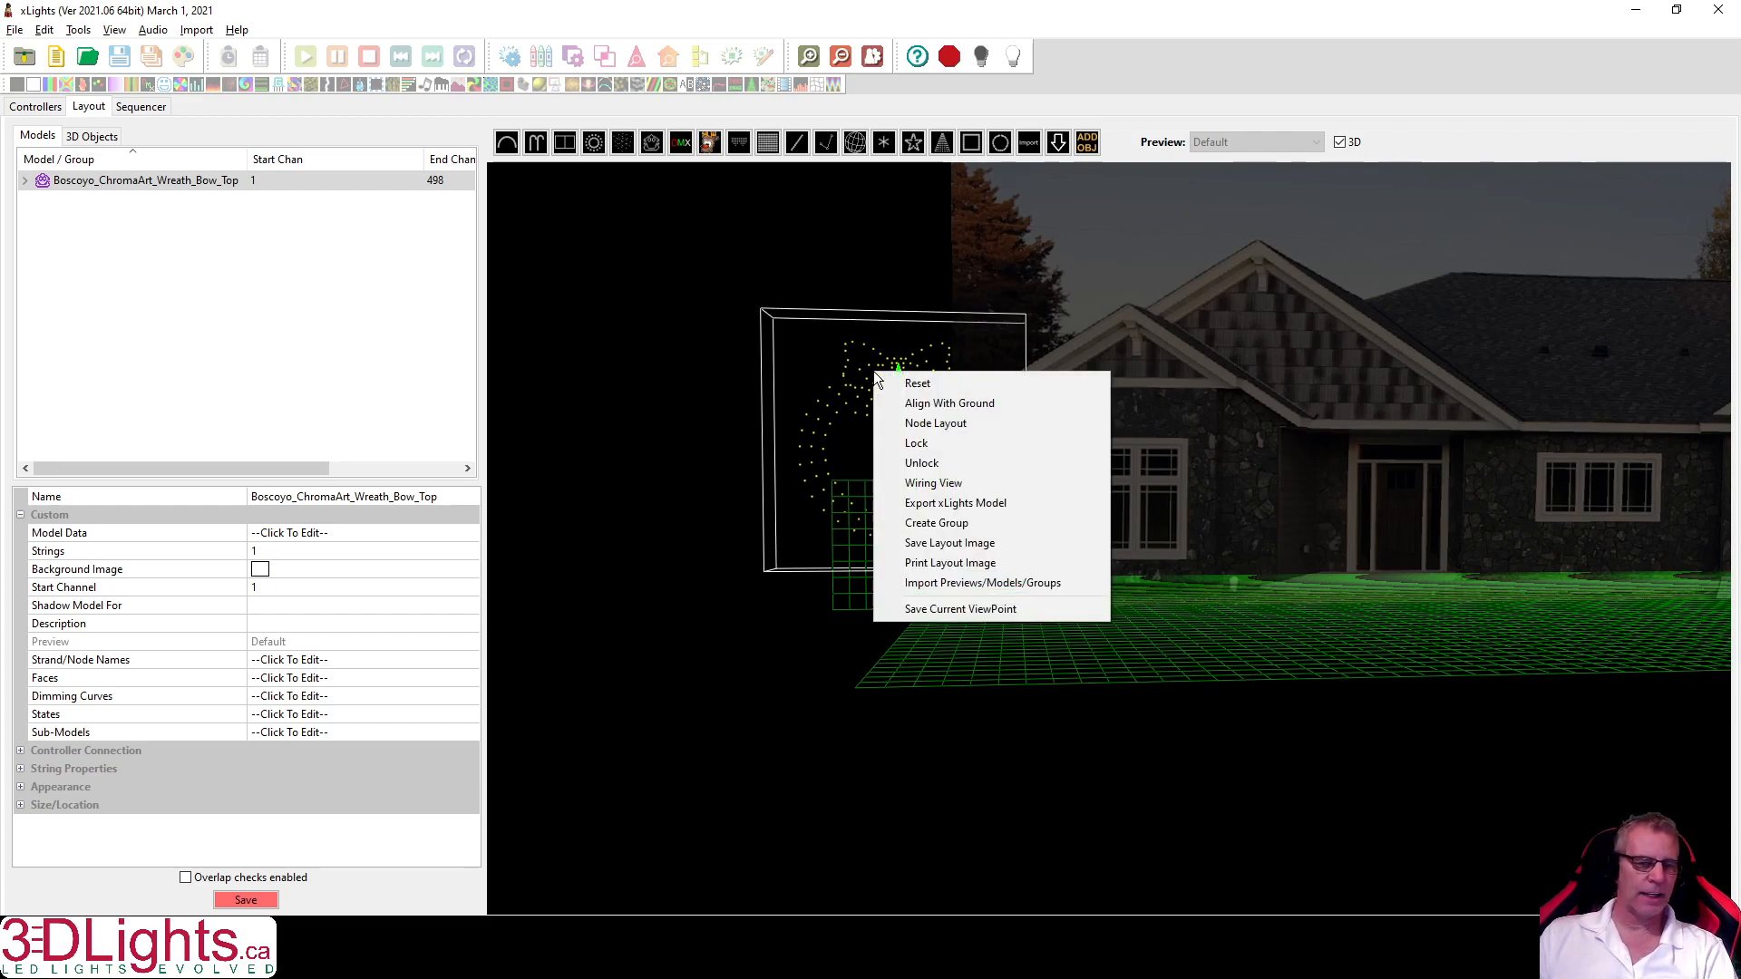
left_click(932, 403)
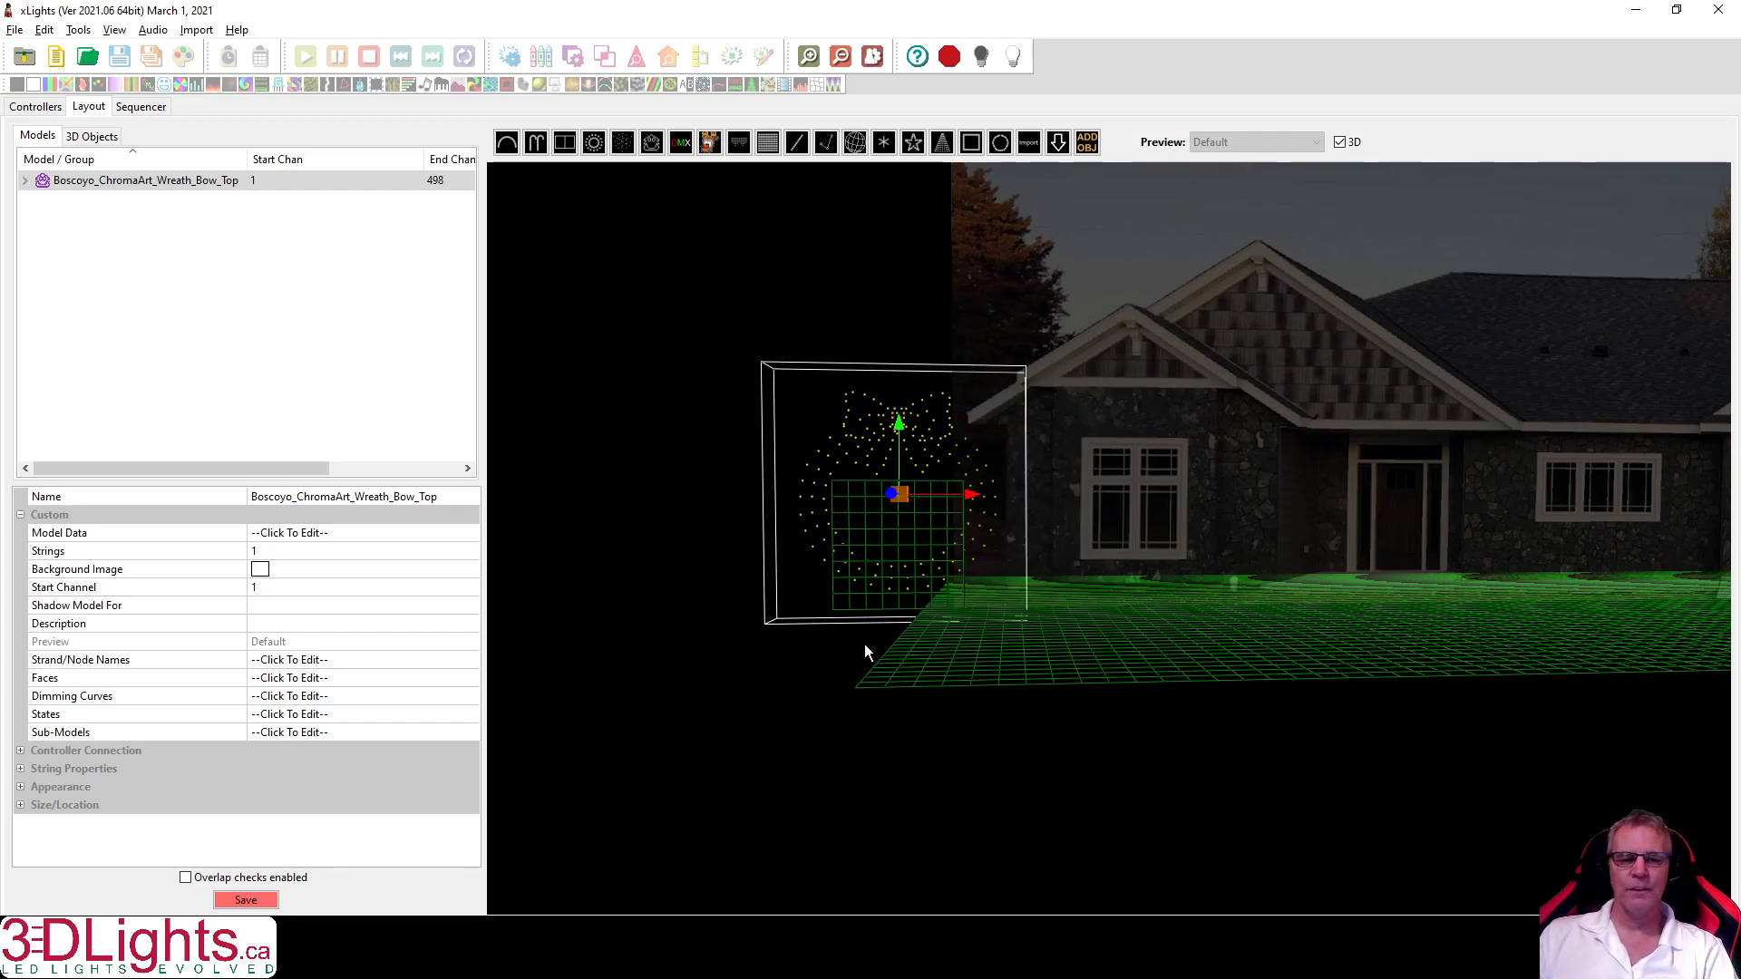
Lower the wreath slightly by hand, then apply Align With Ground to it again.
scroll(902, 611, "up", 2)
scroll(1161, 488, "up", 1)
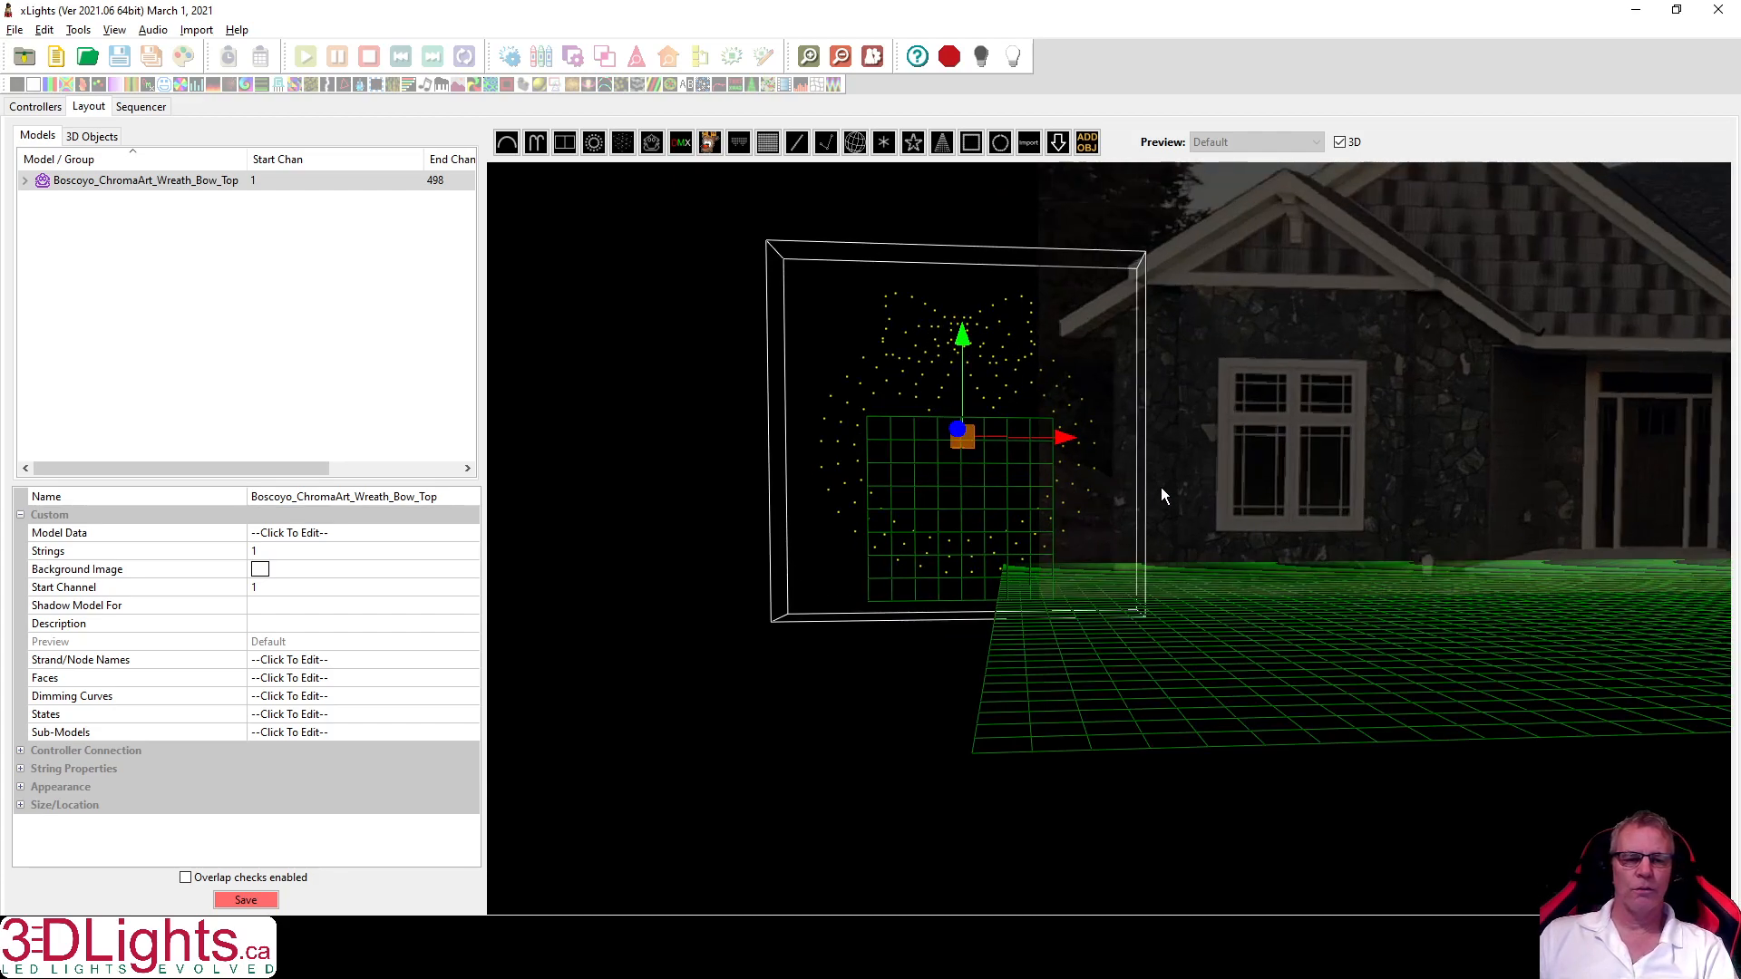
scroll(1161, 487, "up", 1)
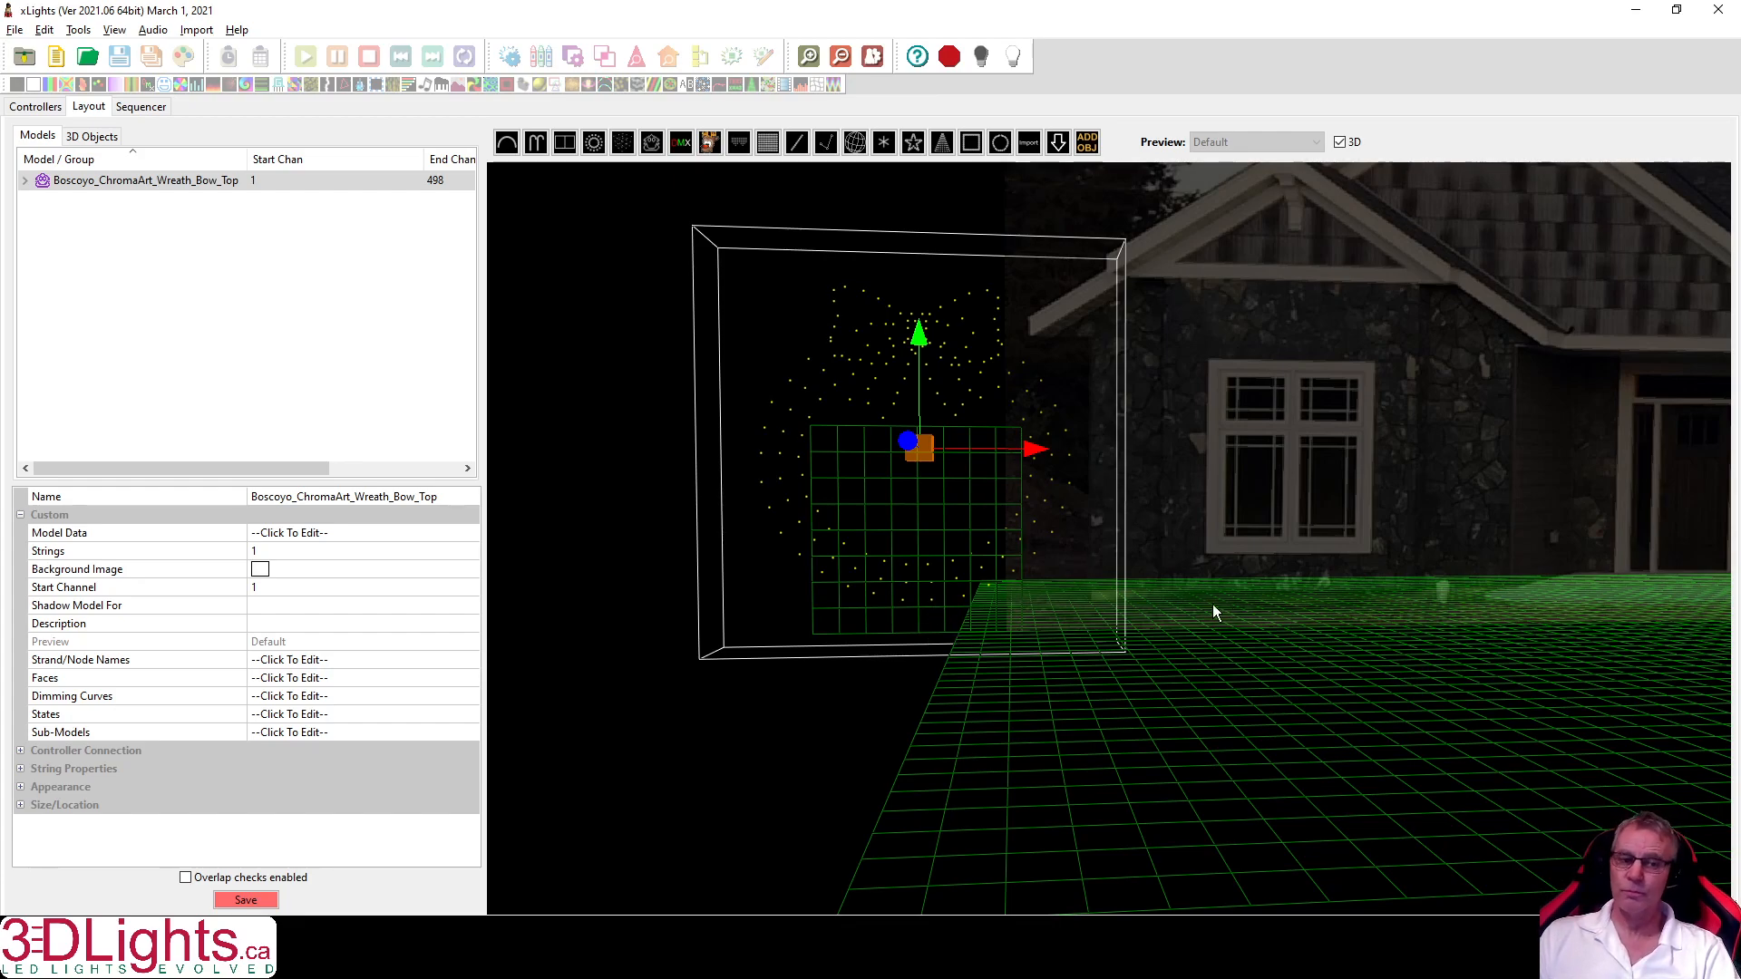
left_click_drag(1206, 607, 1206, 602)
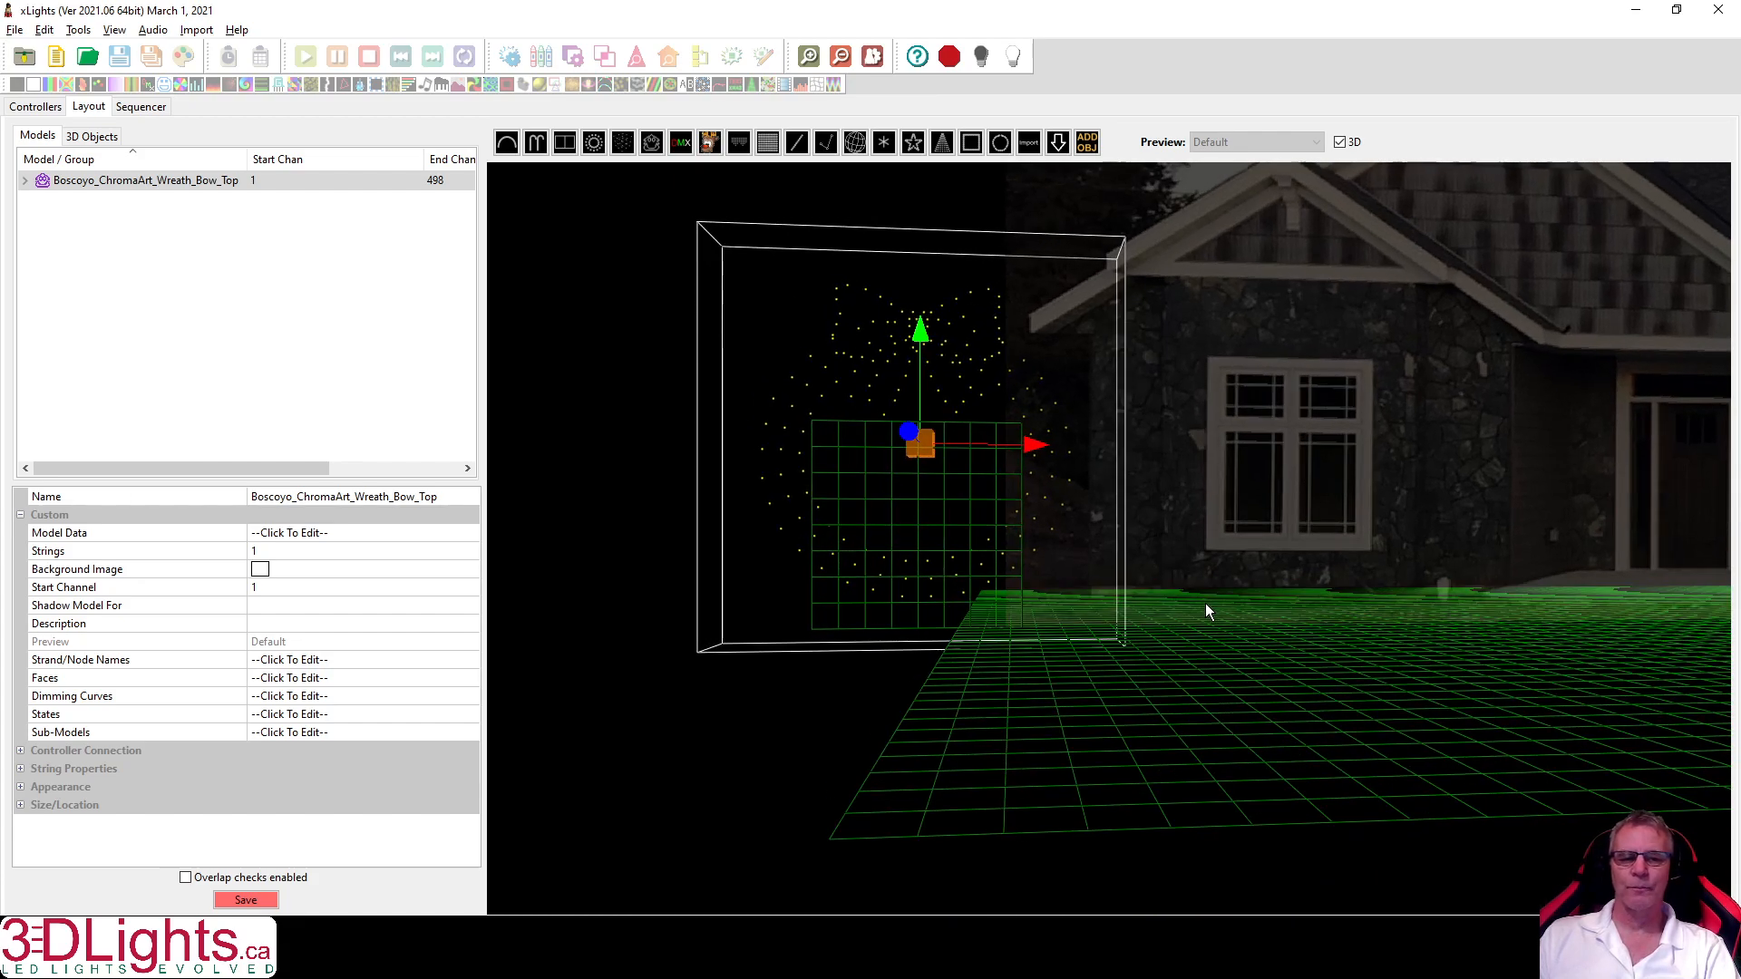
left_click_drag(923, 337, 923, 368)
right_click(873, 390)
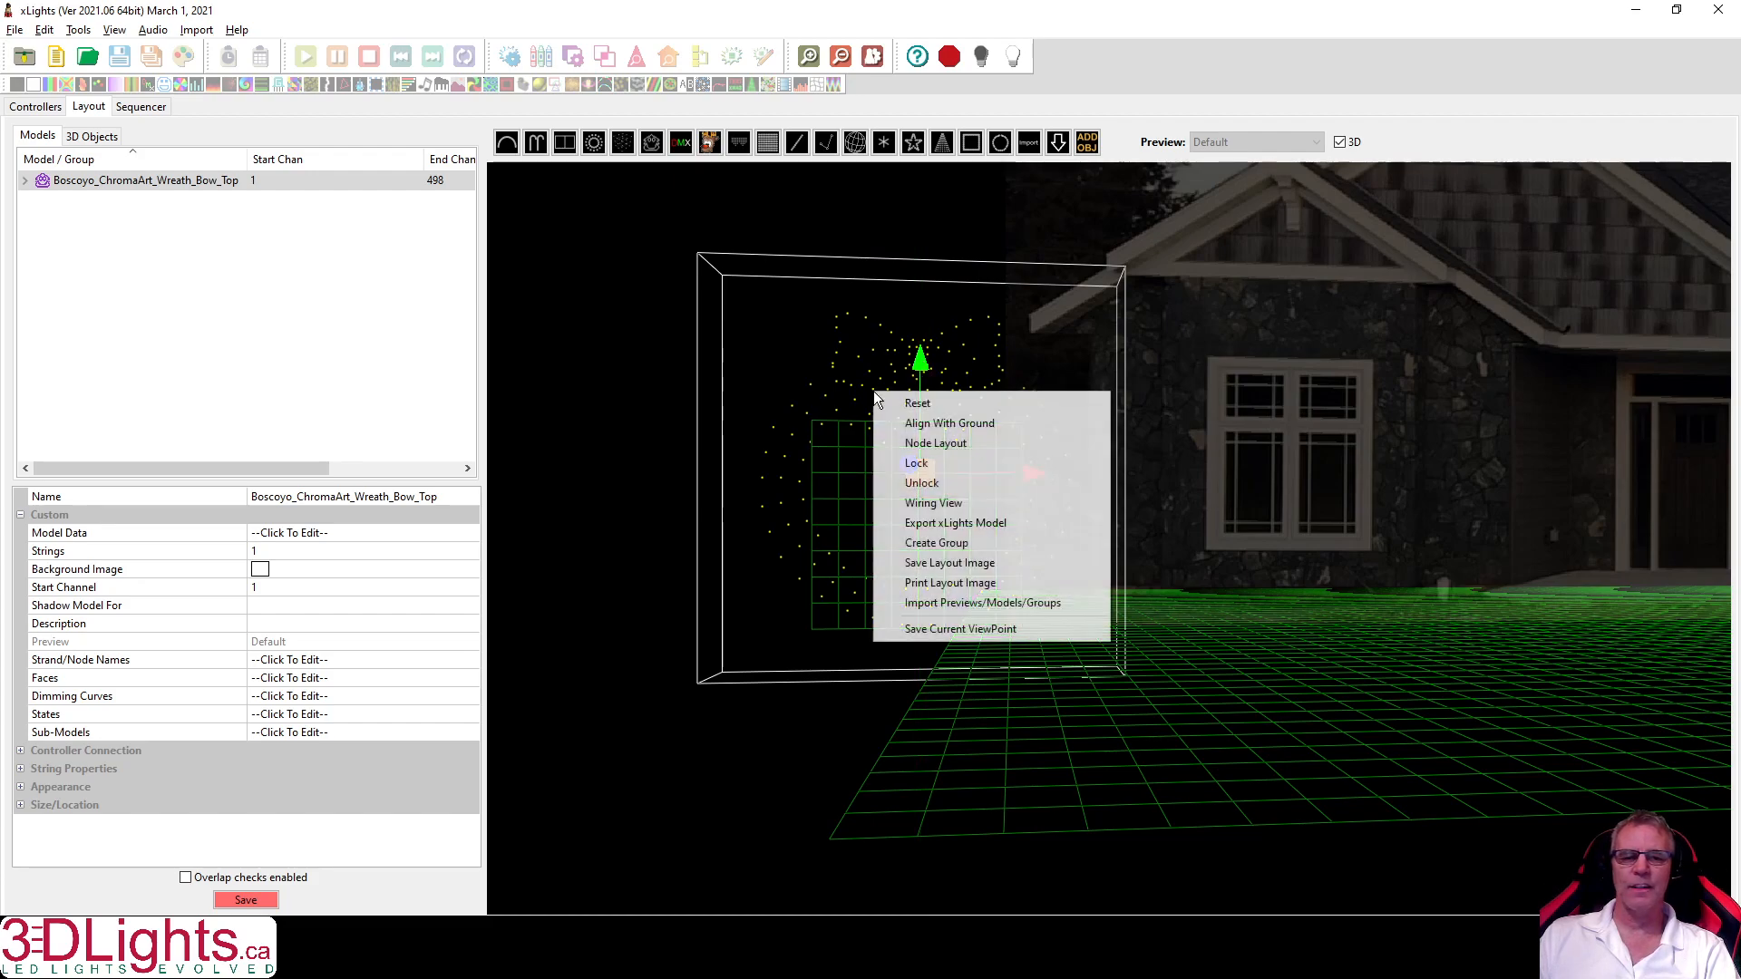
left_click(946, 425)
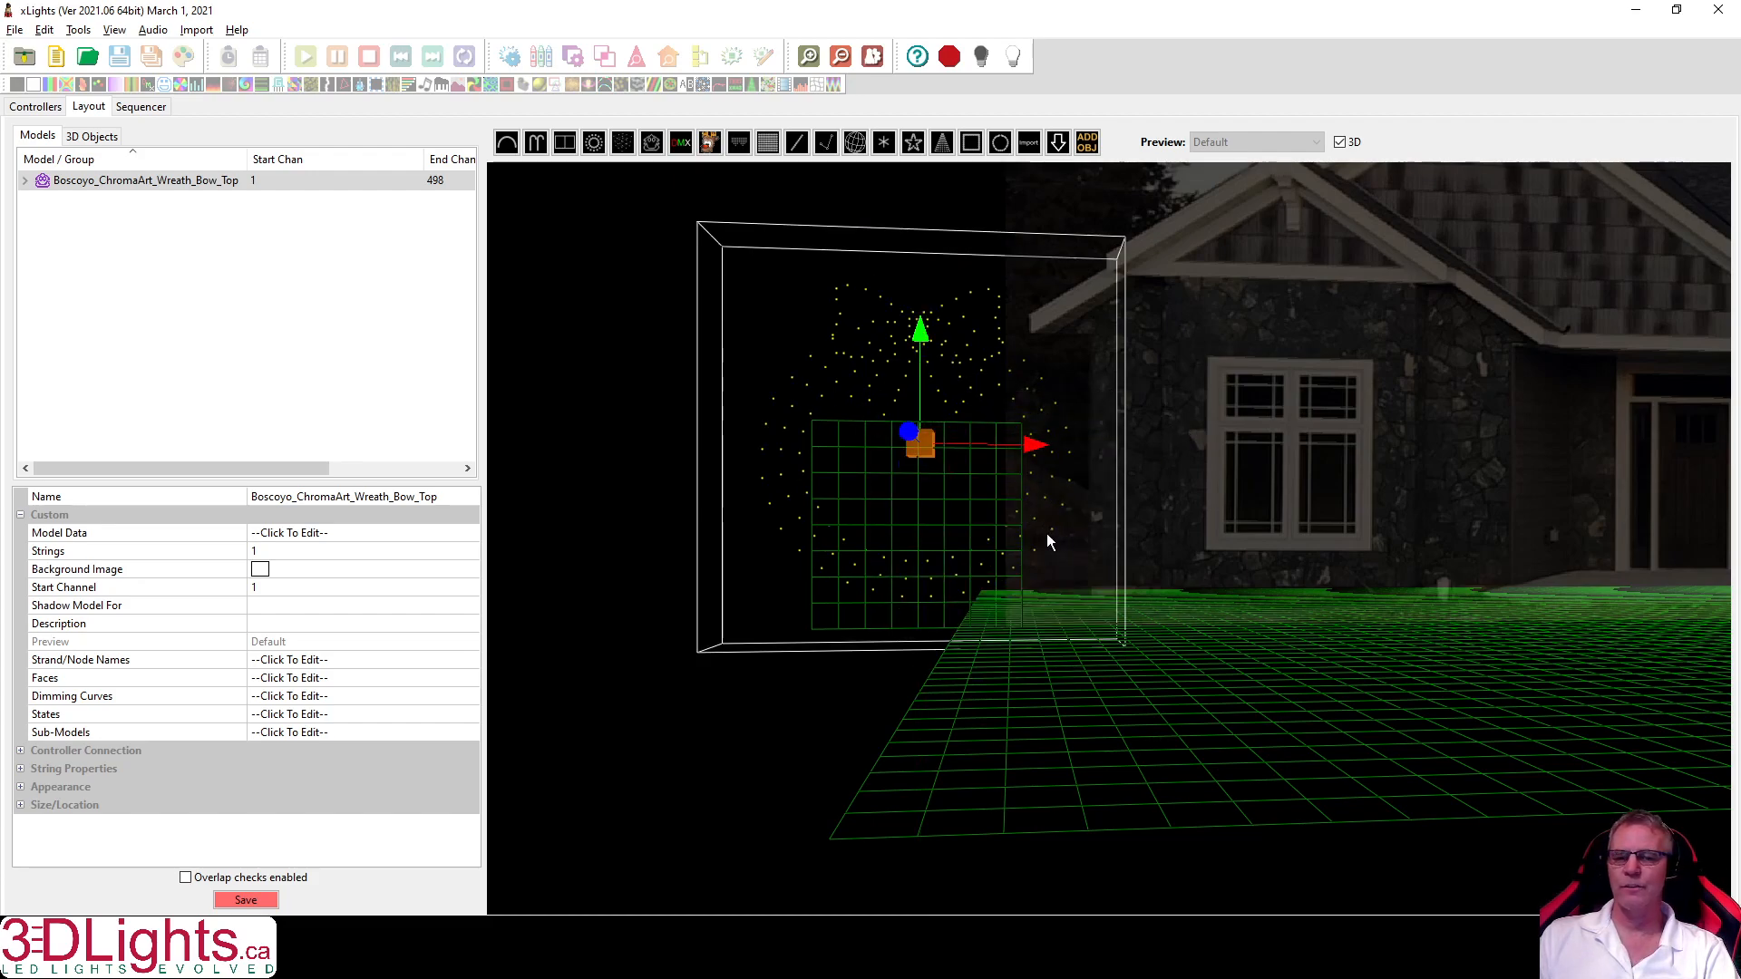
Unlock the Dimensions grid object, align it with the ground, and lock it again.
left_click(107, 137)
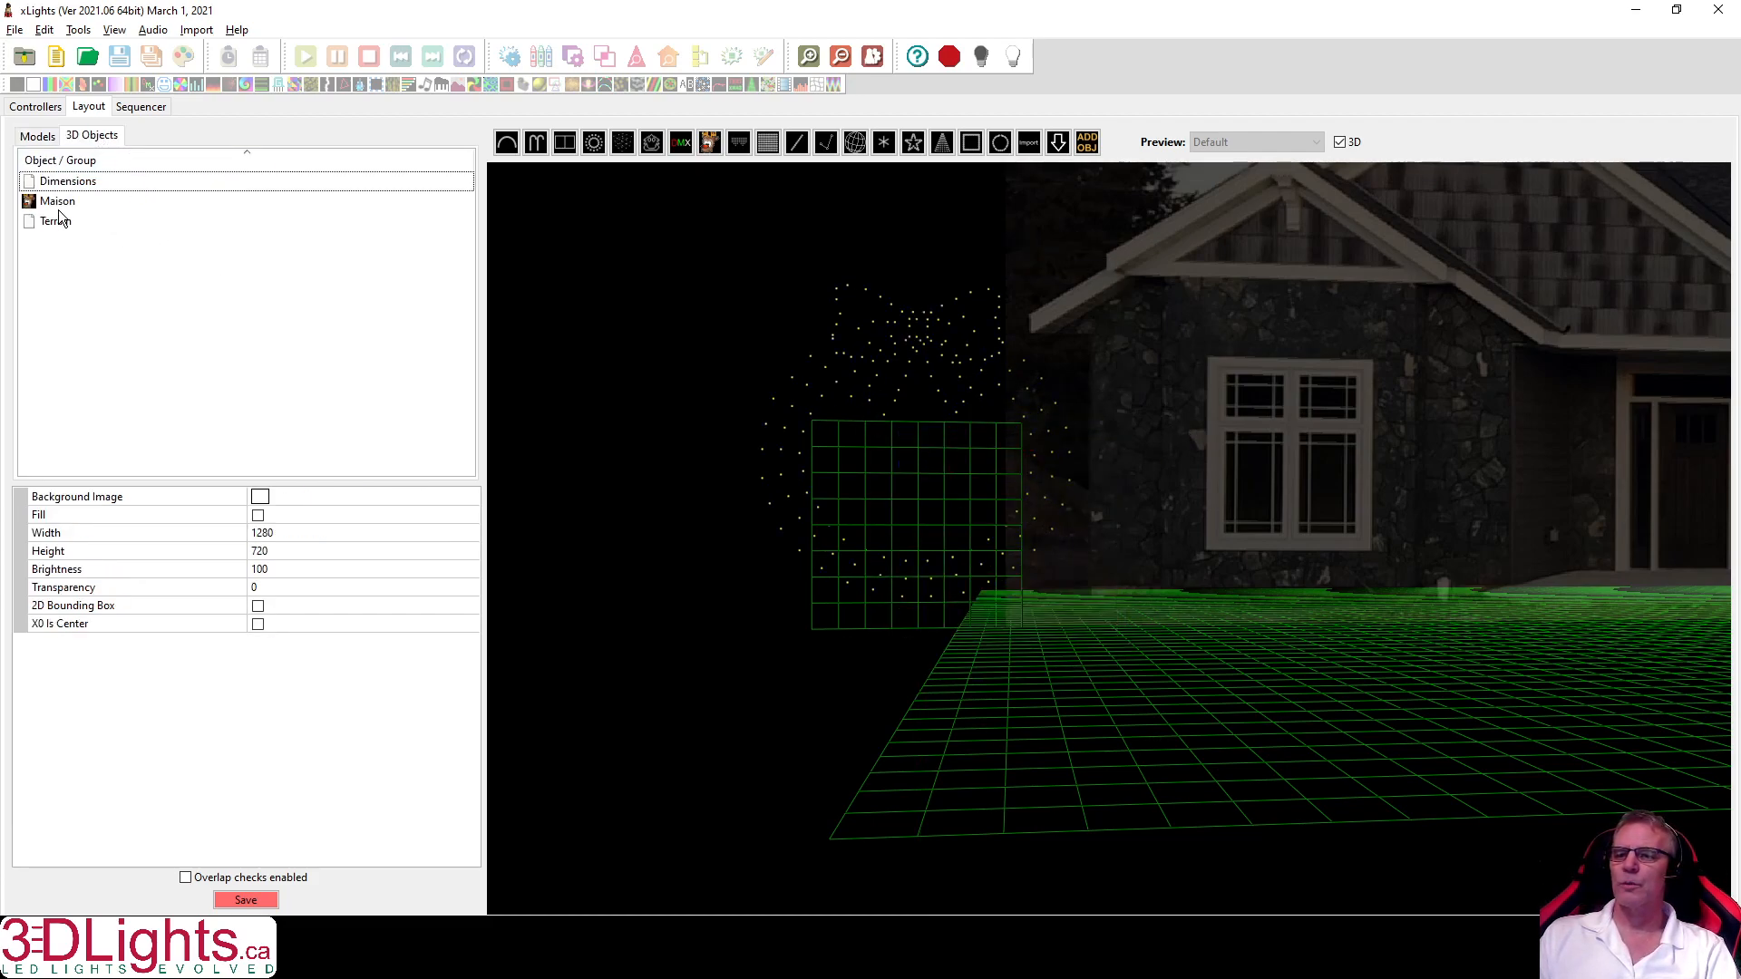
left_click(86, 142)
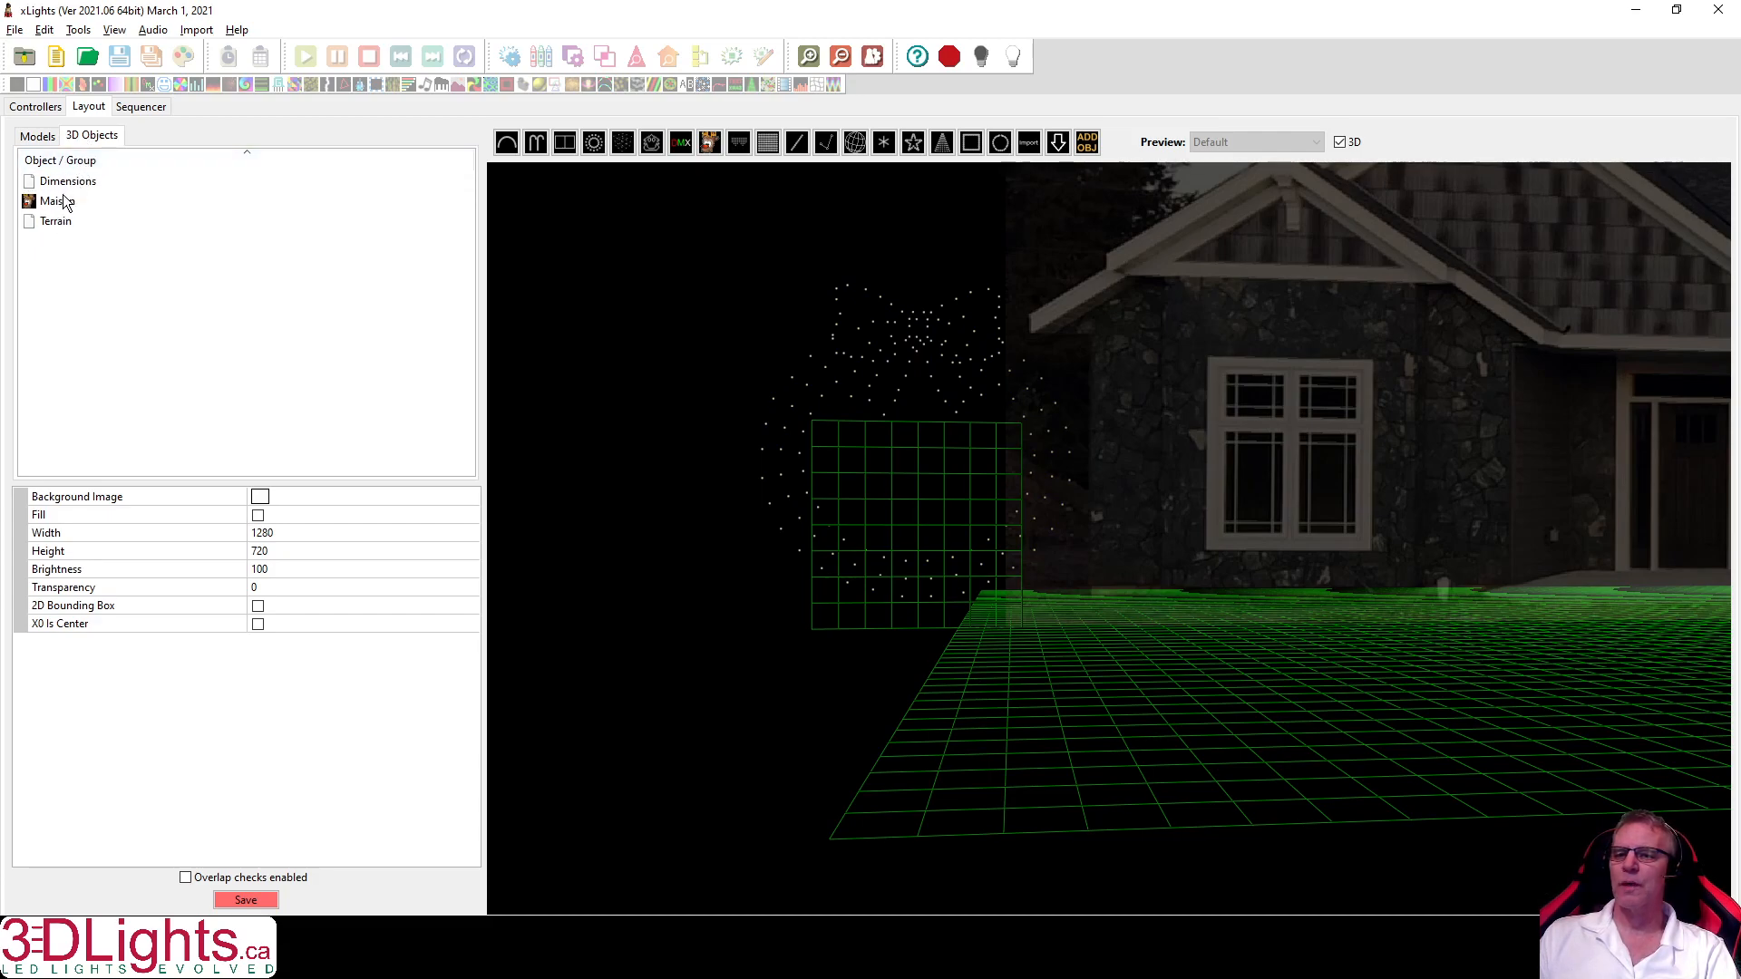
left_click(73, 187)
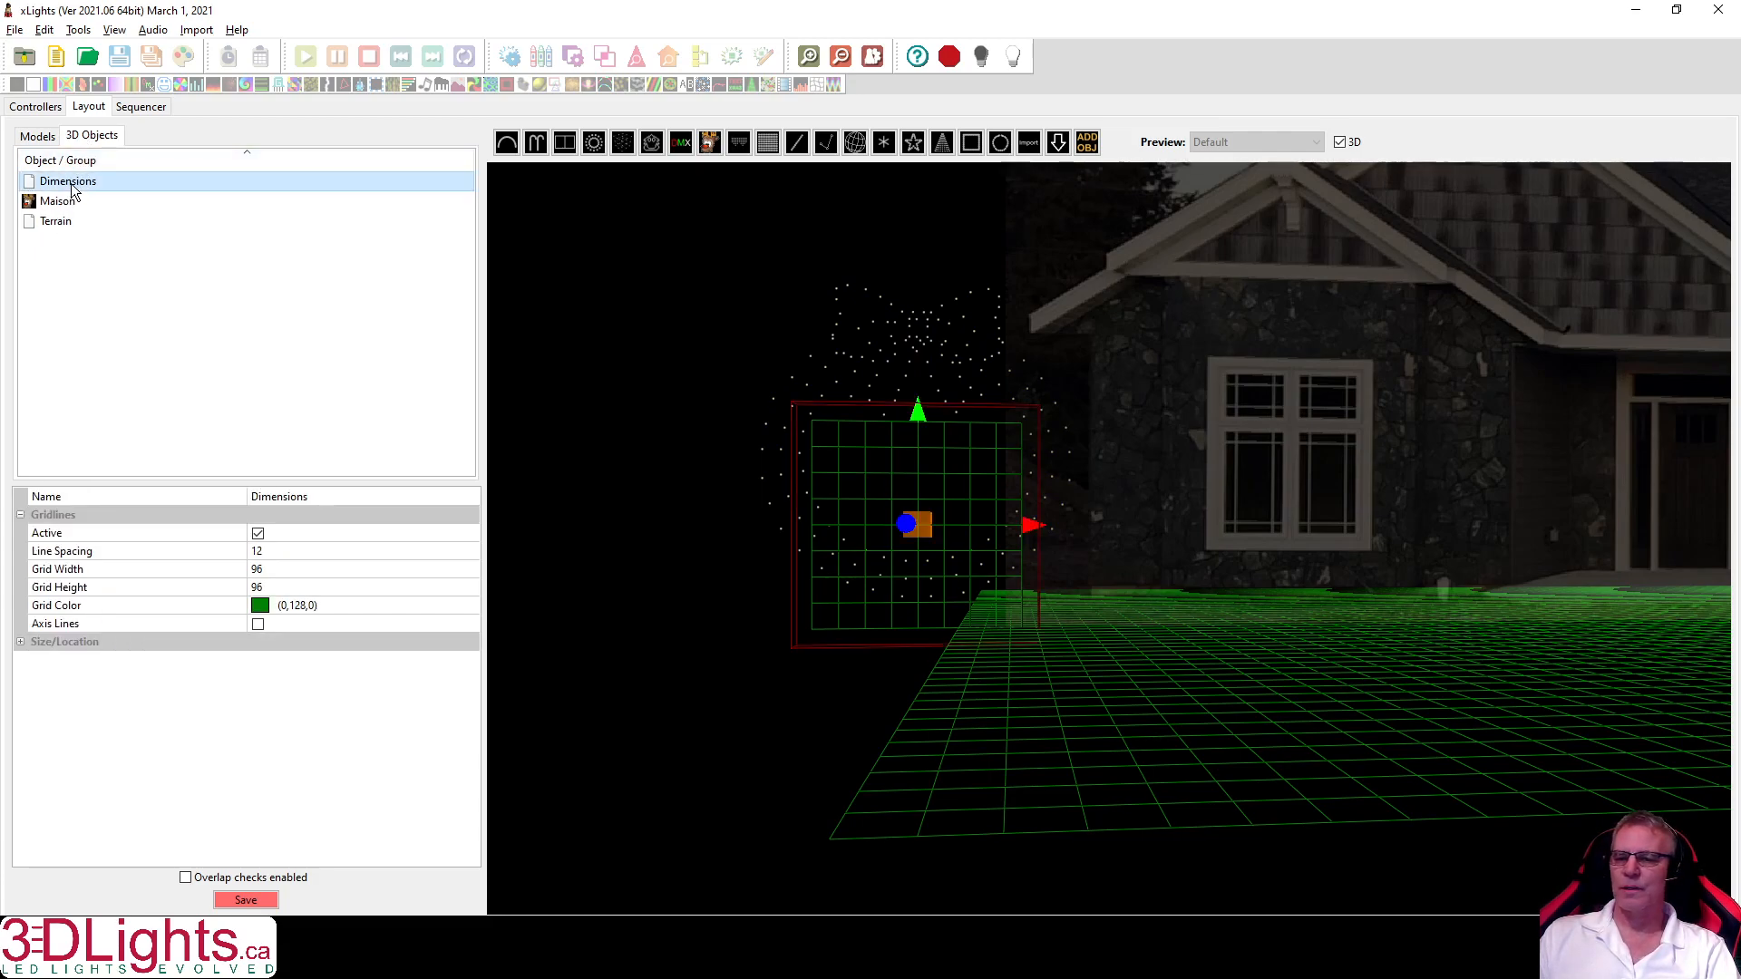
left_click(21, 642)
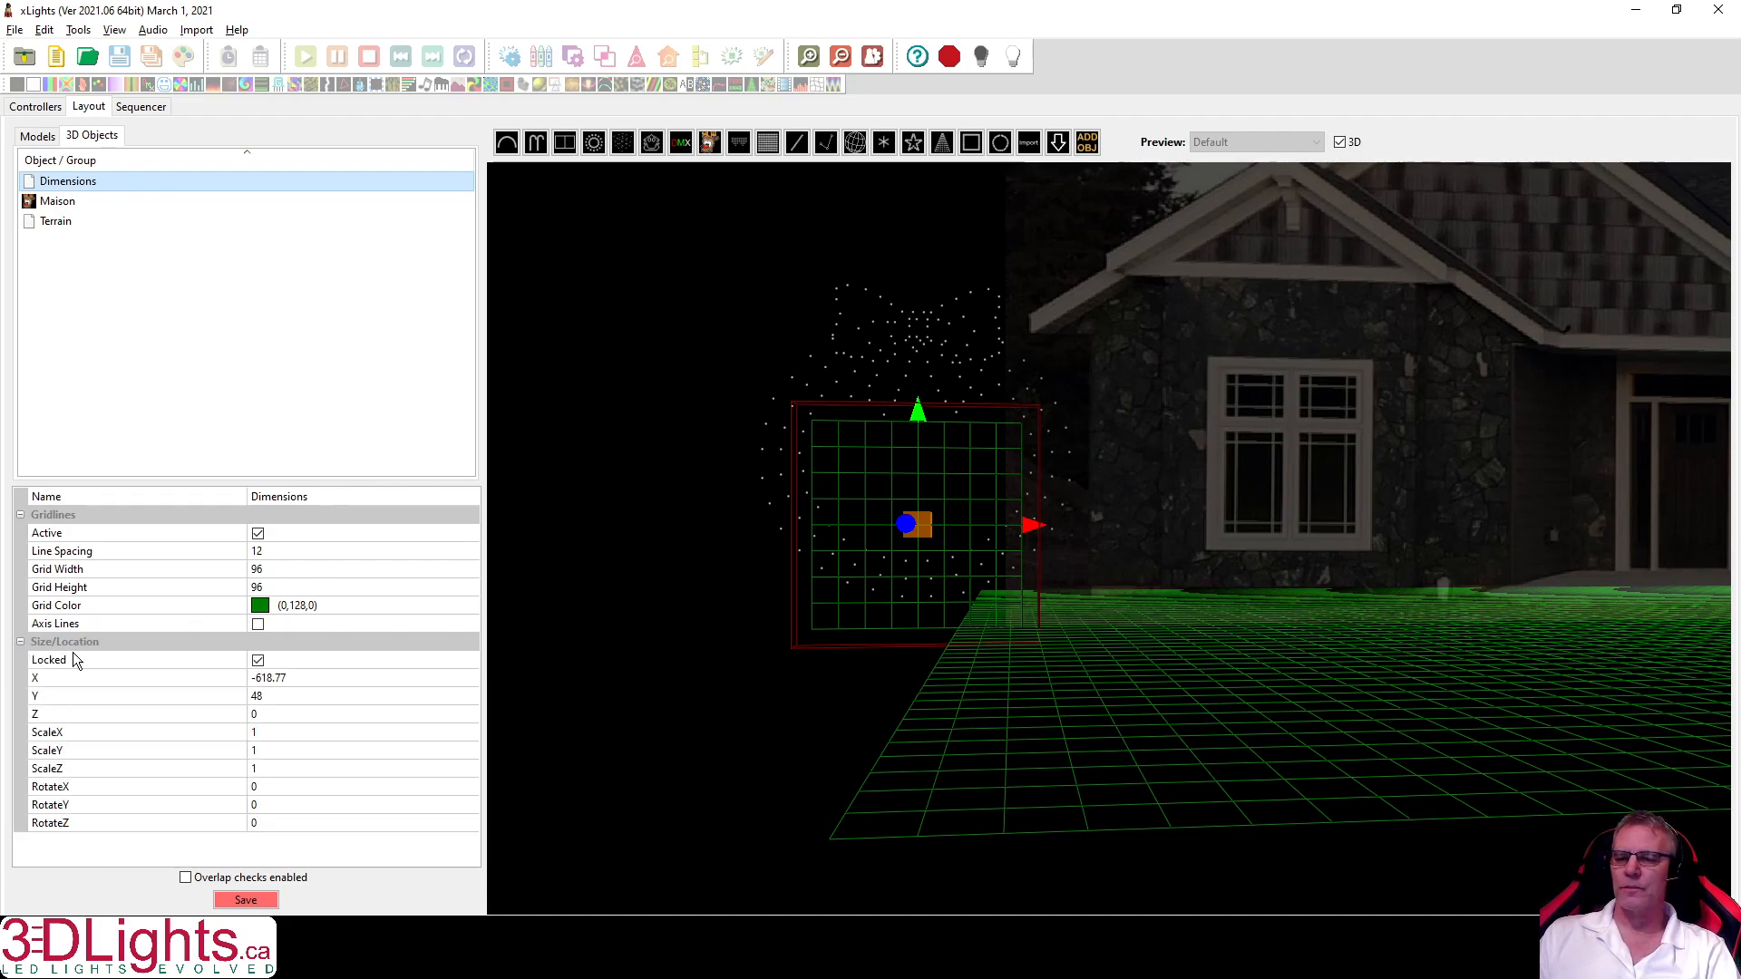
left_click(258, 660)
right_click(840, 536)
left_click(894, 568)
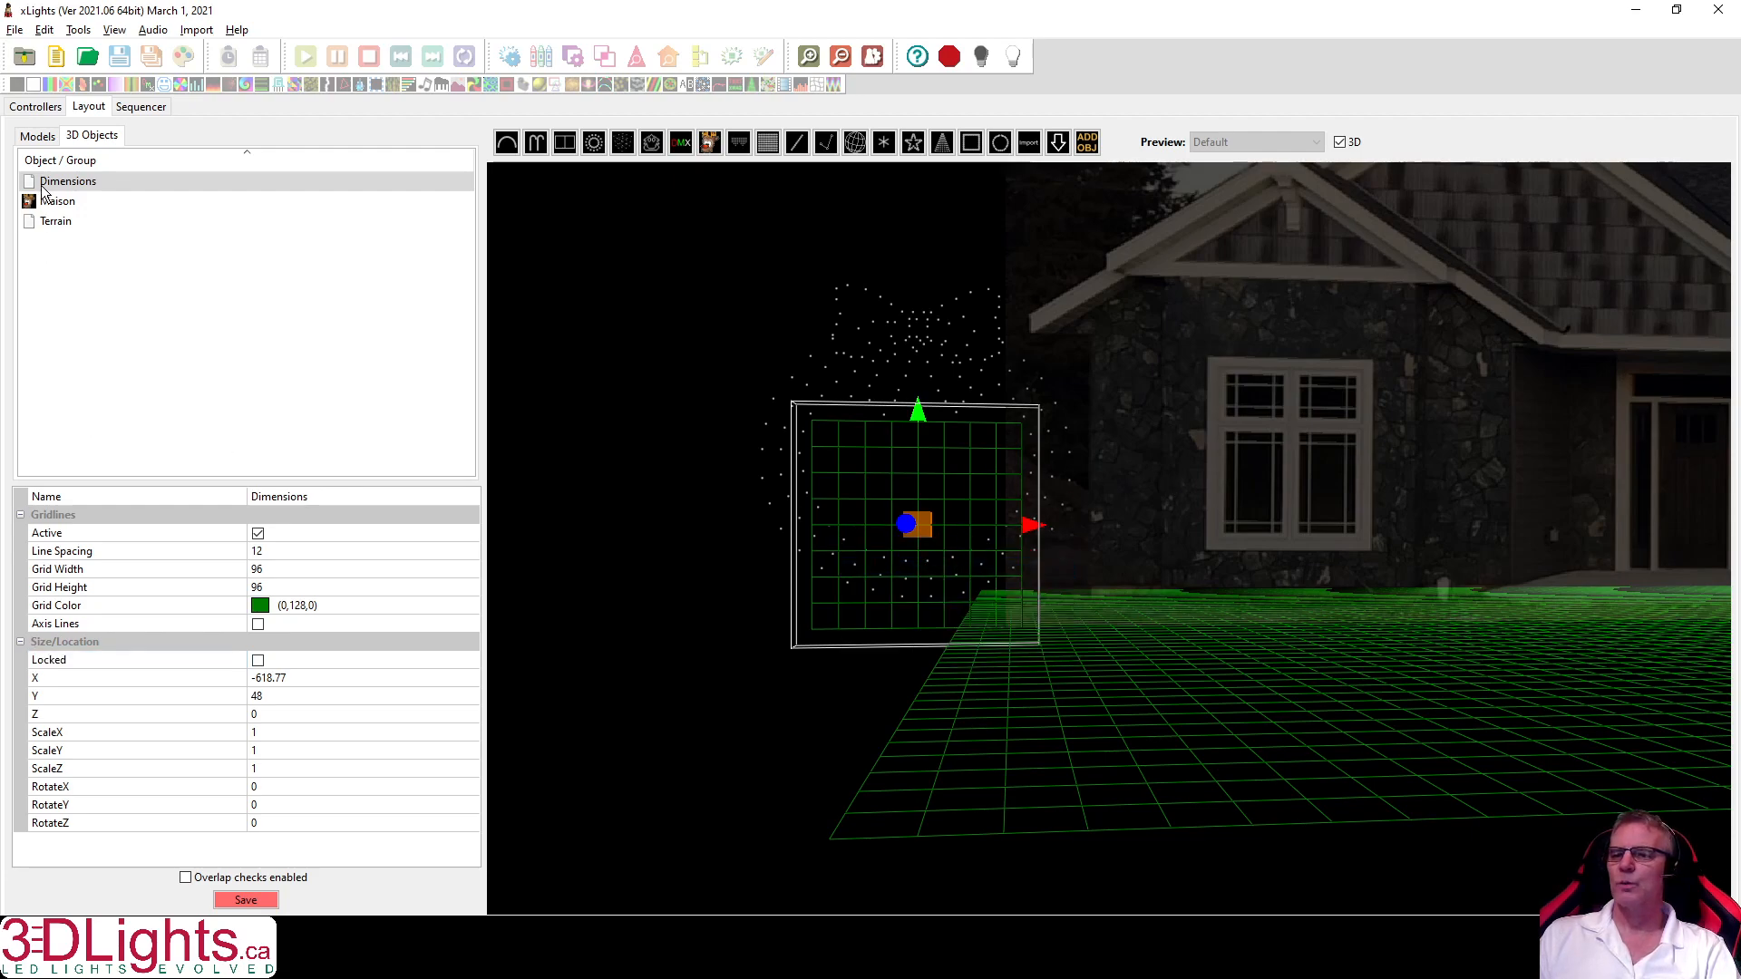
left_click(258, 660)
Lower the wreath model to about Y 72.82 and scale down its height.
left_click(37, 135)
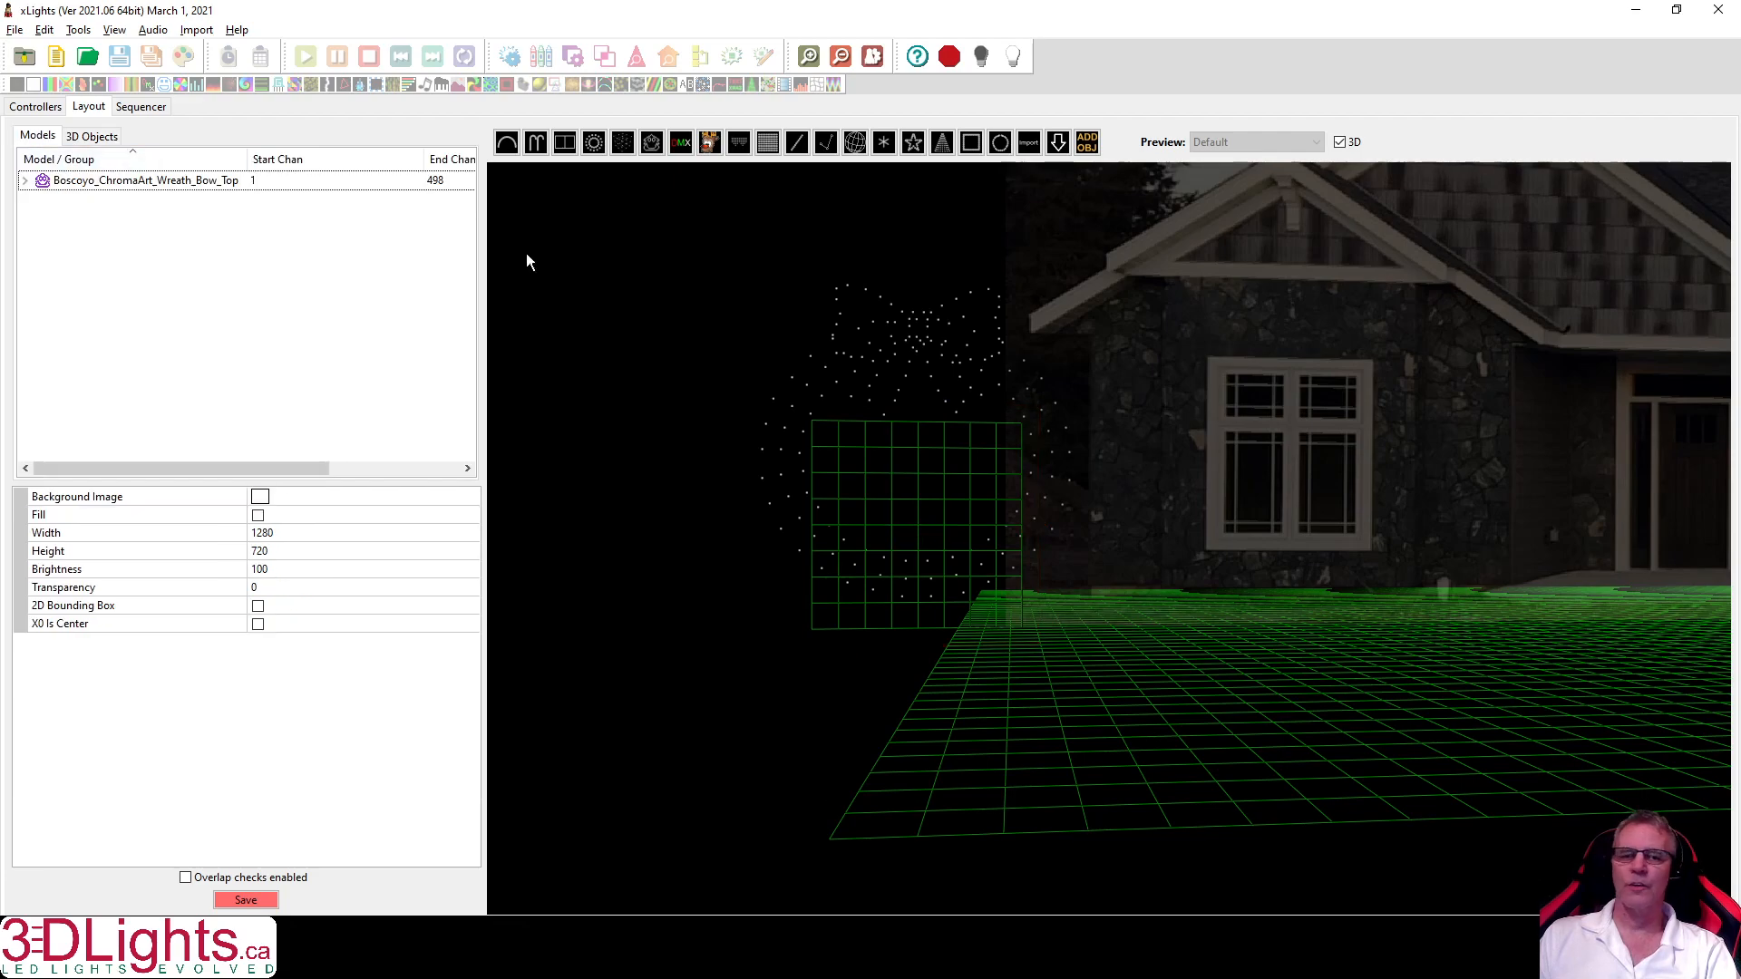
left_click(885, 401)
left_click_drag(929, 359, 929, 378)
left_click(929, 476)
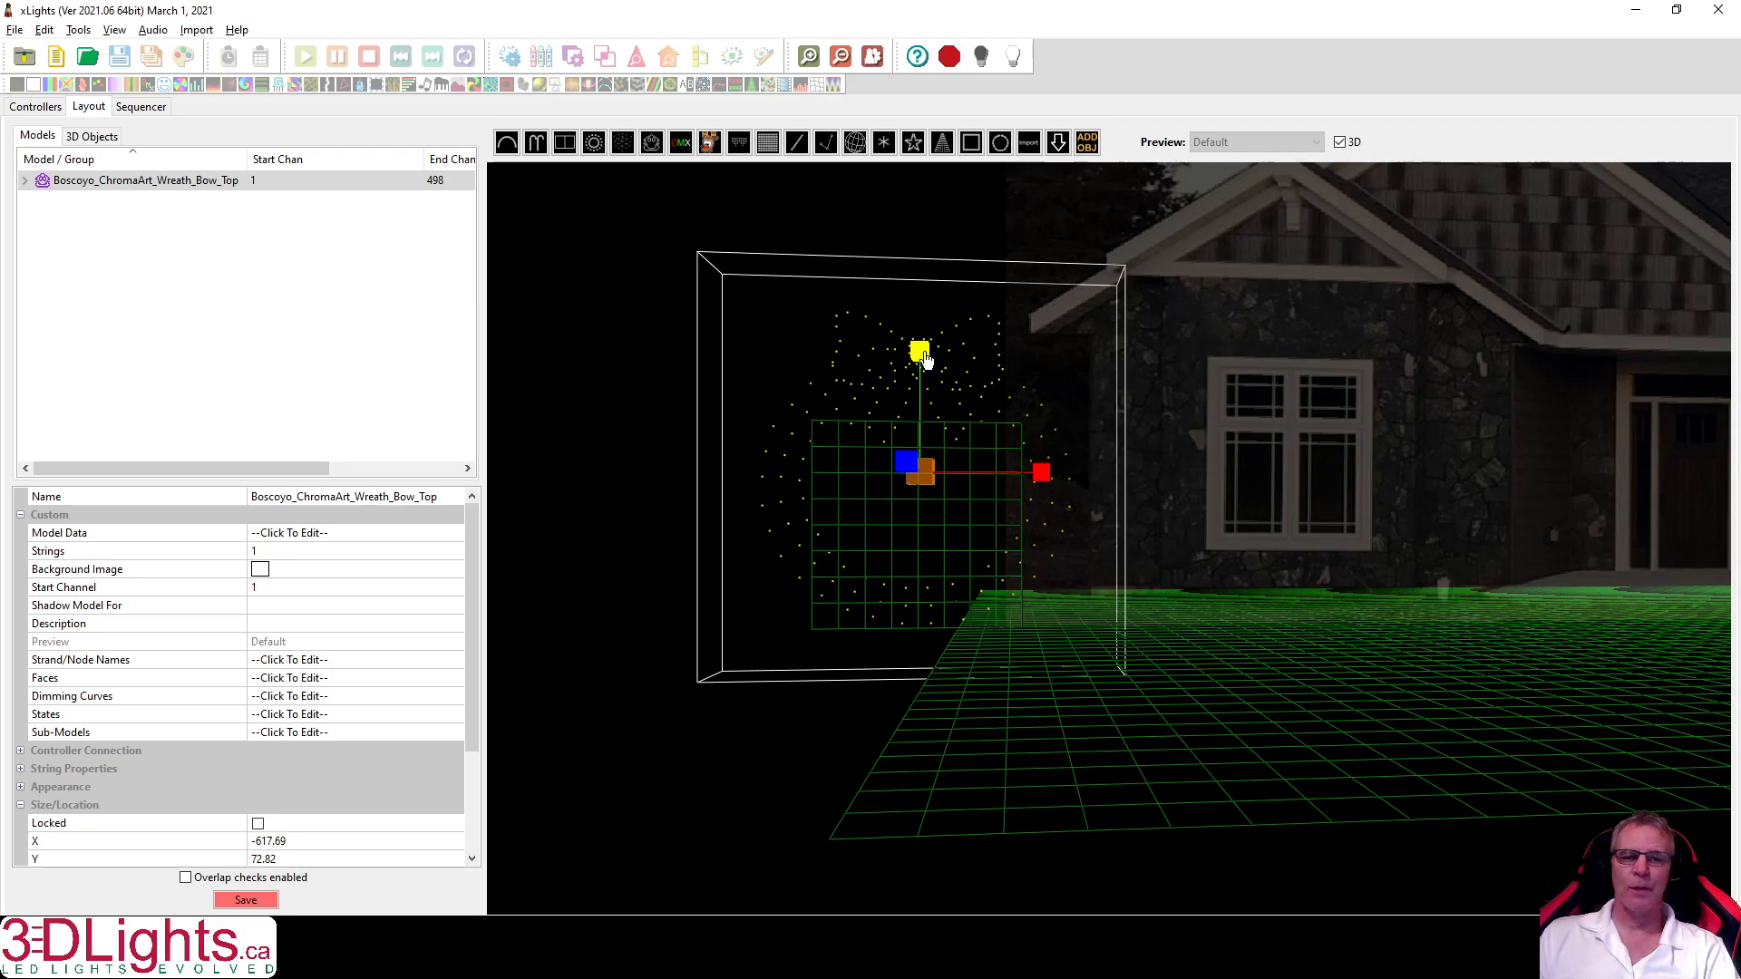
left_click_drag(923, 359, 927, 482)
left_click(926, 482)
left_click(927, 482)
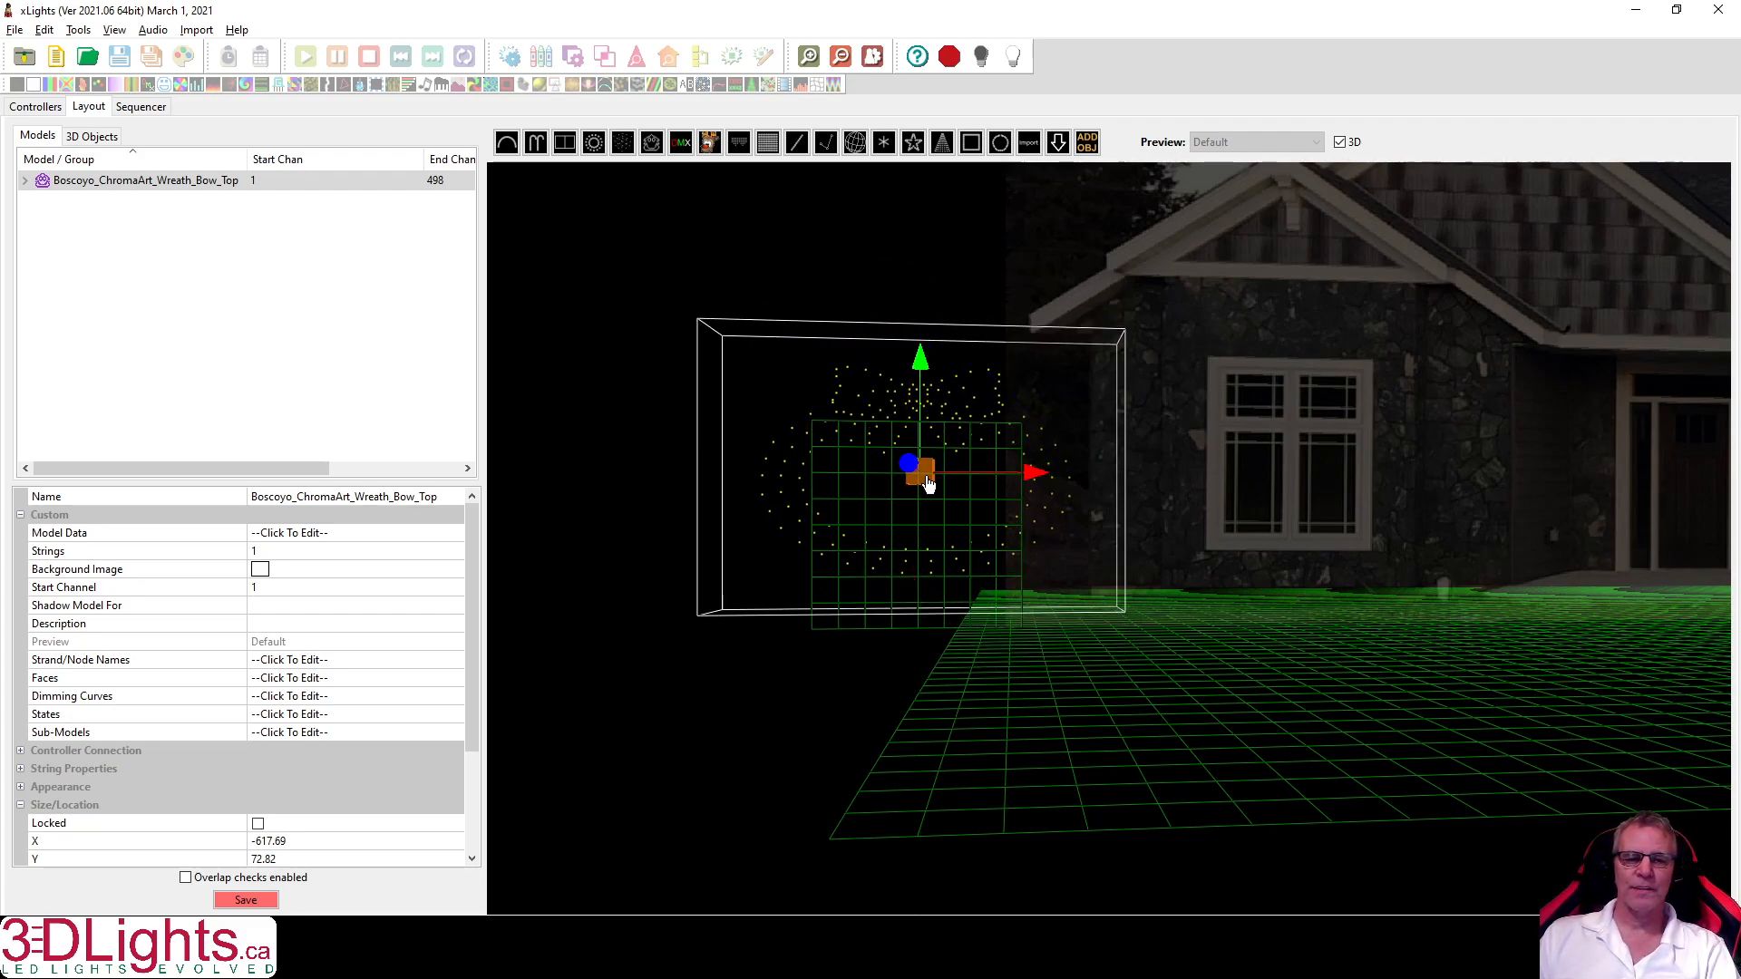
Lower the wreath to about Y 48.32 and reduce its height further.
left_click_drag(925, 368, 921, 420)
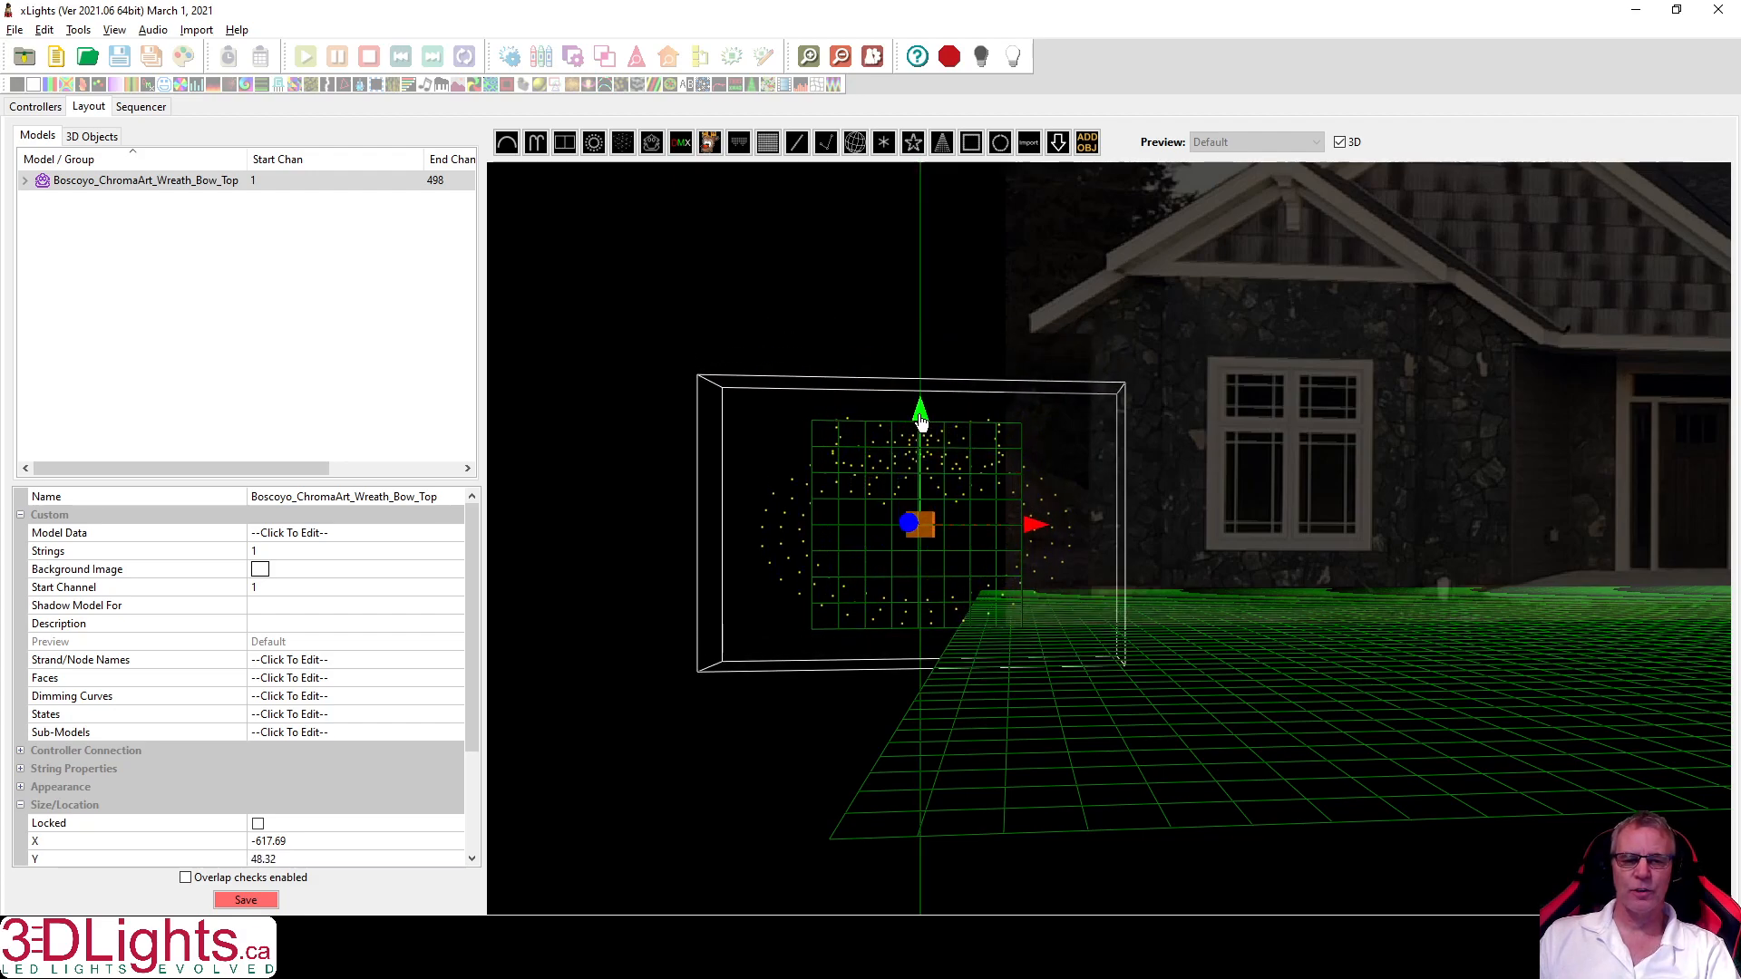
left_click(917, 522)
left_click_drag(930, 423, 932, 498)
left_click(932, 526)
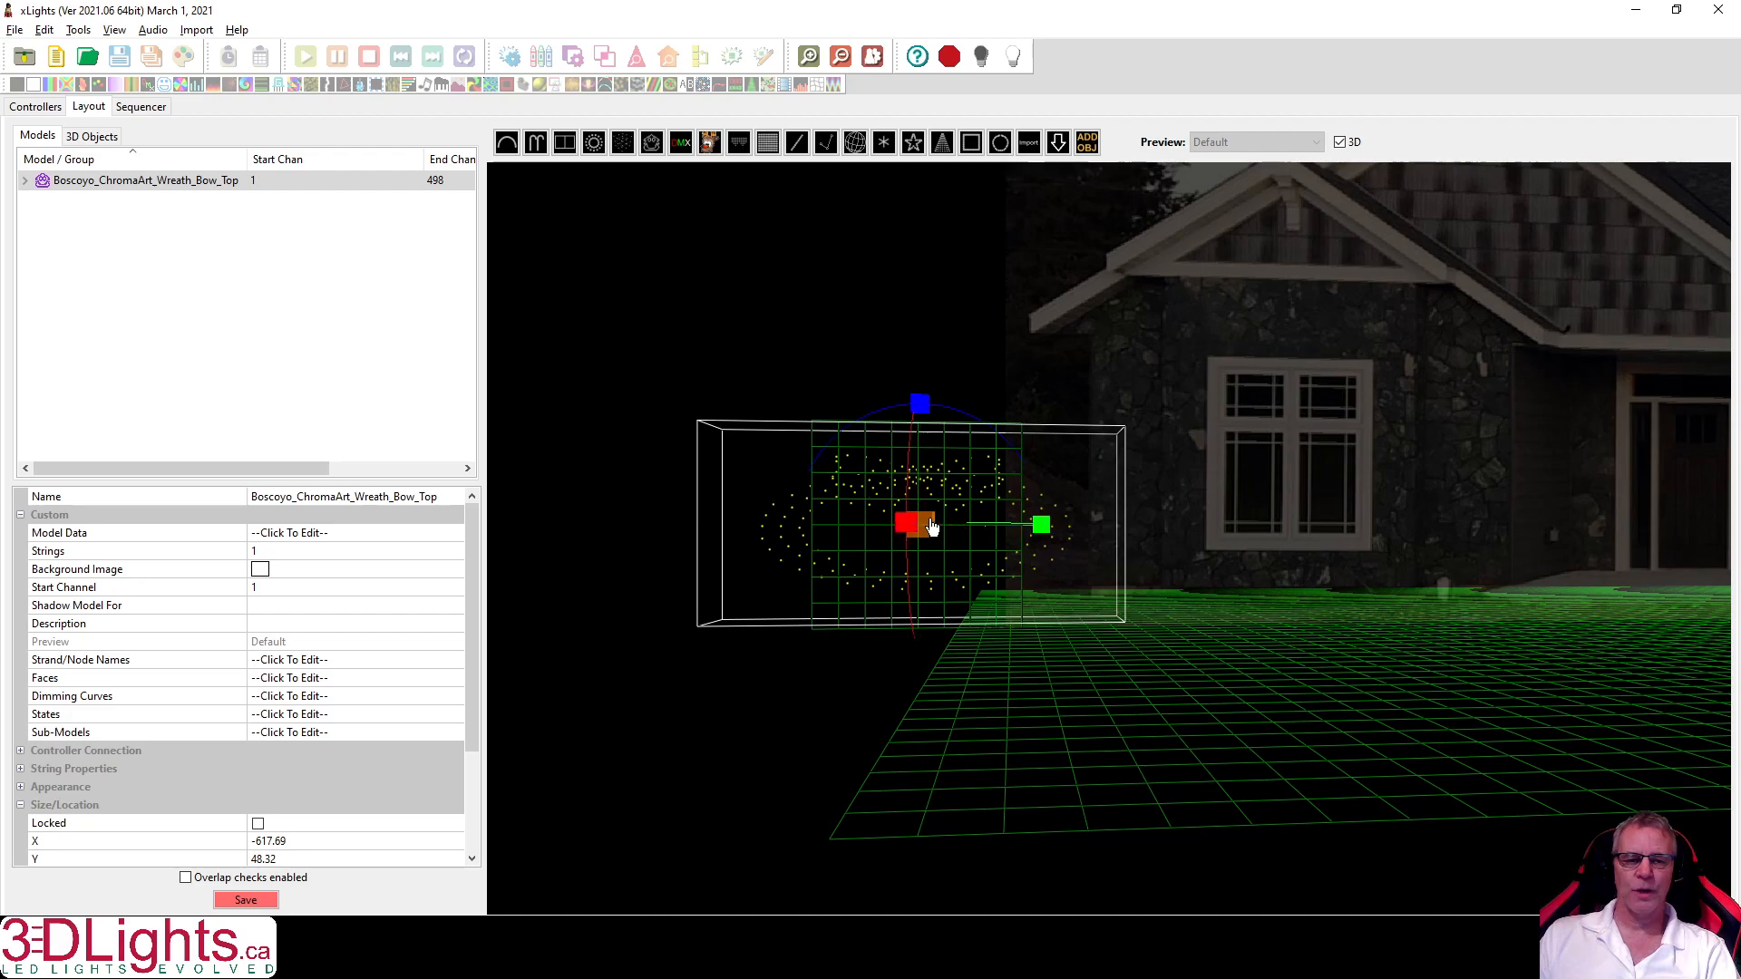
left_click(931, 526)
Lower the wreath to about Y 32.33 and flatten it slightly more.
left_click_drag(921, 421, 927, 456)
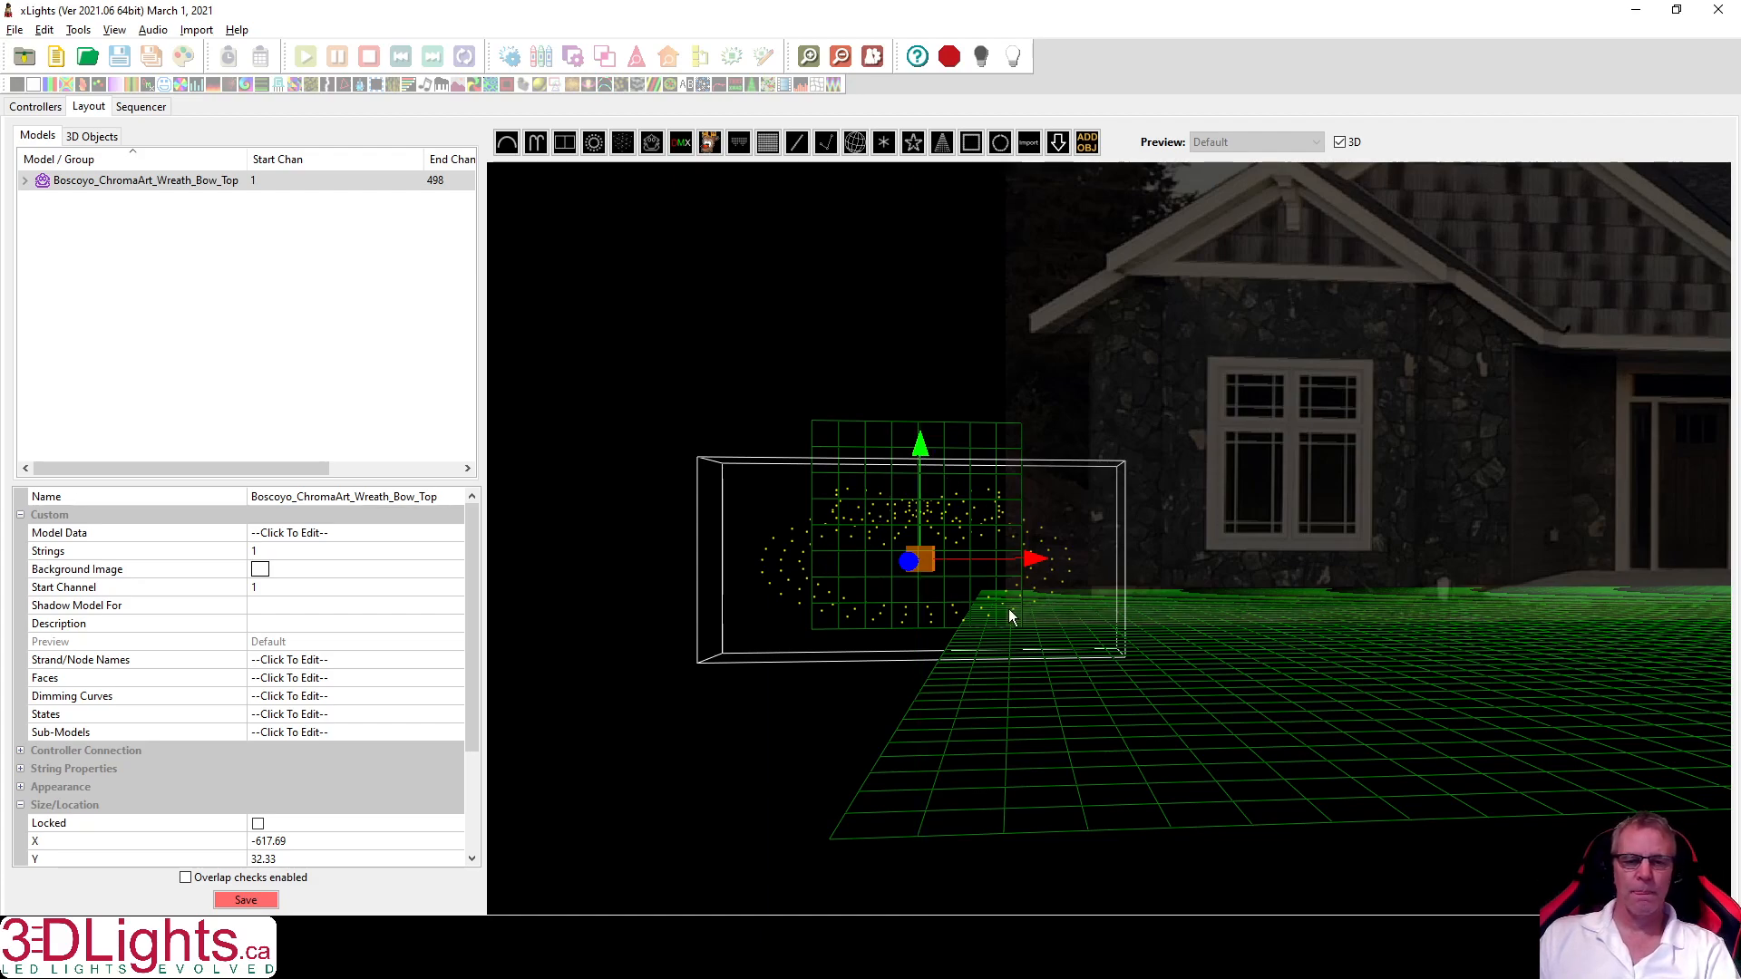
left_click(923, 560)
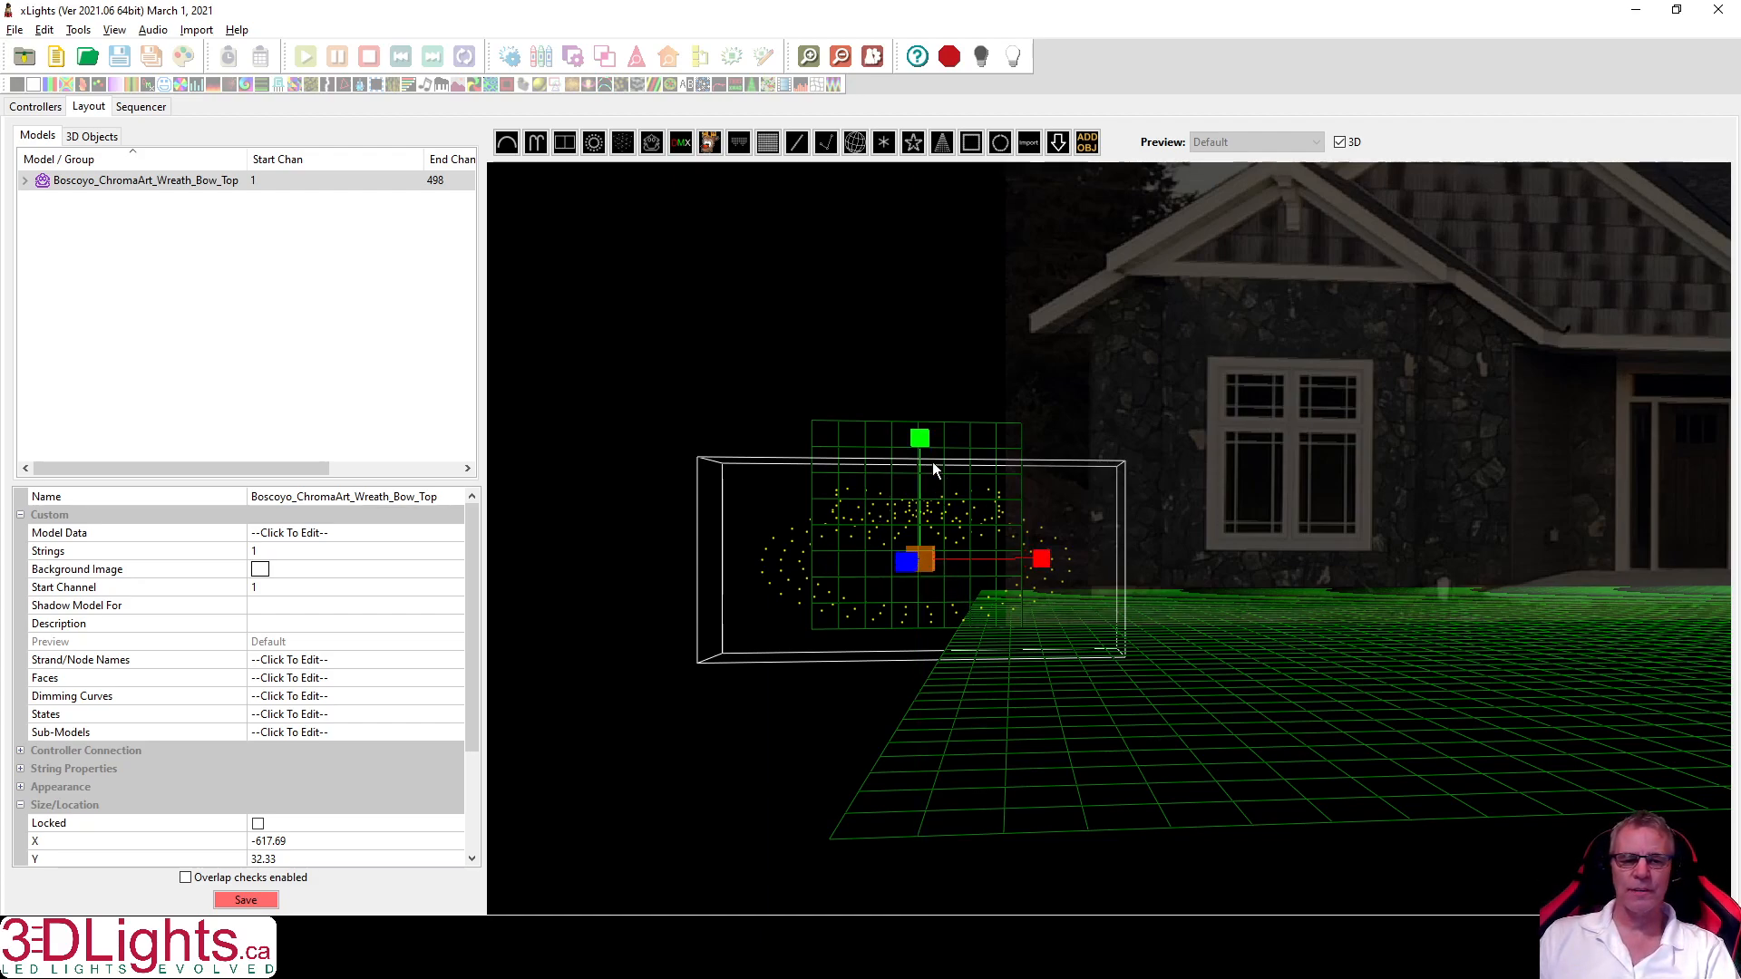
left_click_drag(923, 459, 923, 476)
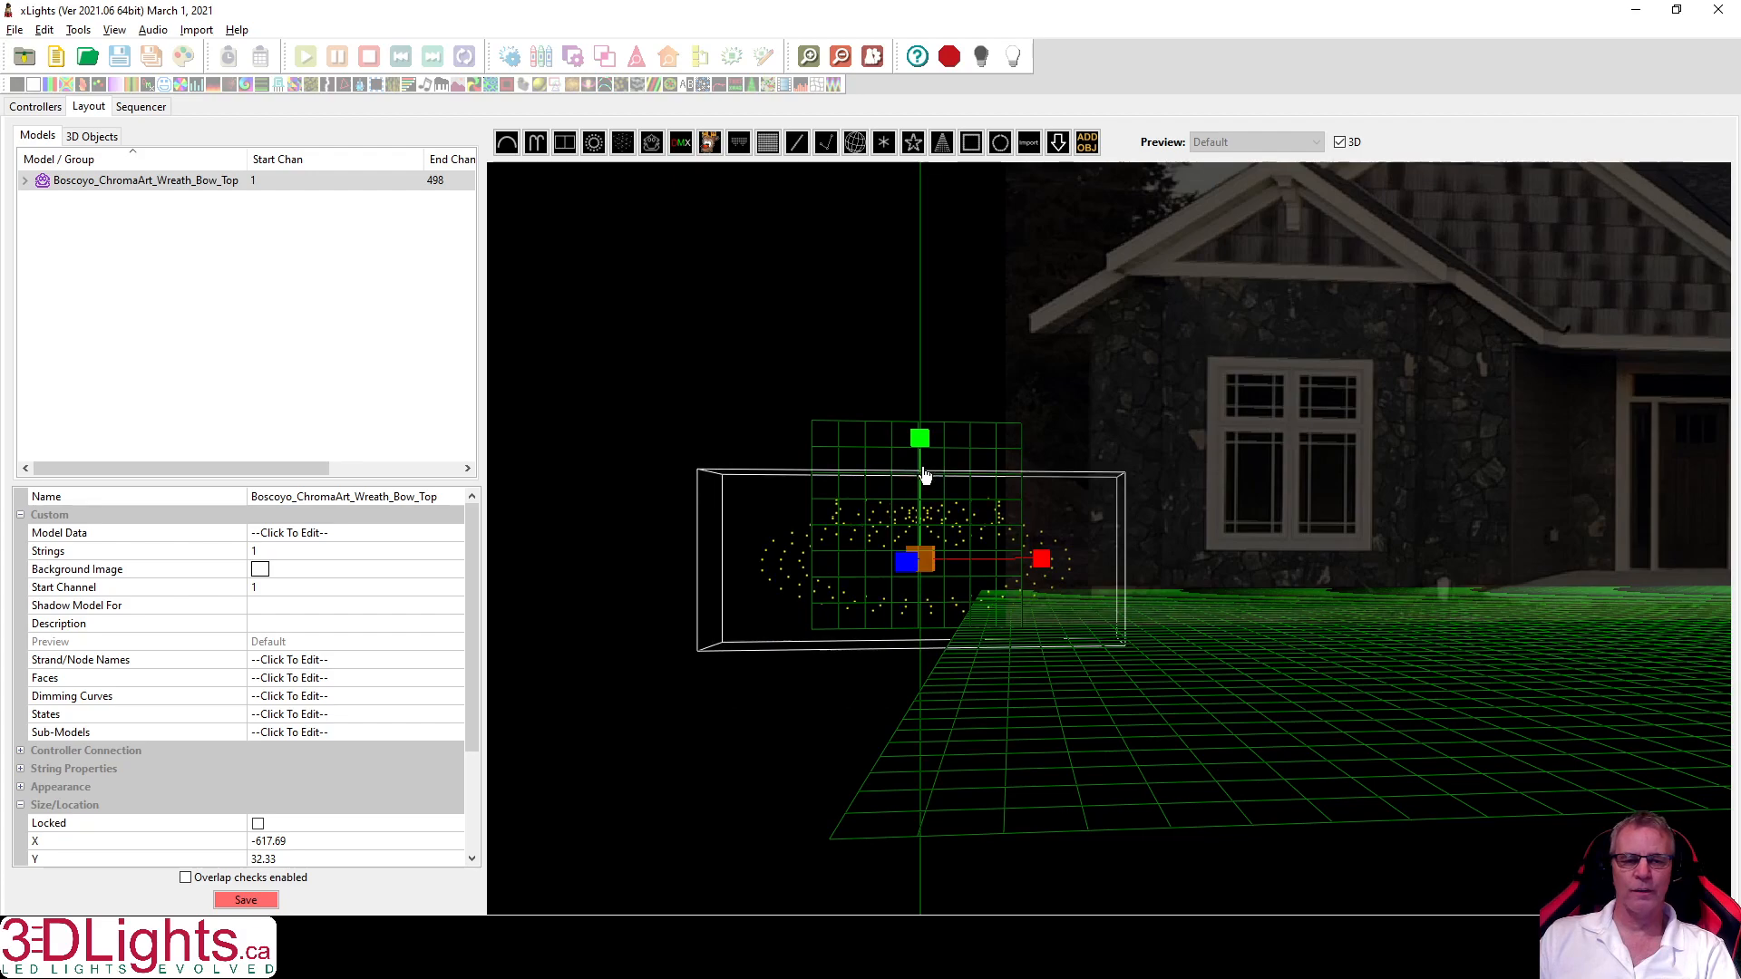
left_click(936, 562)
left_click(934, 567)
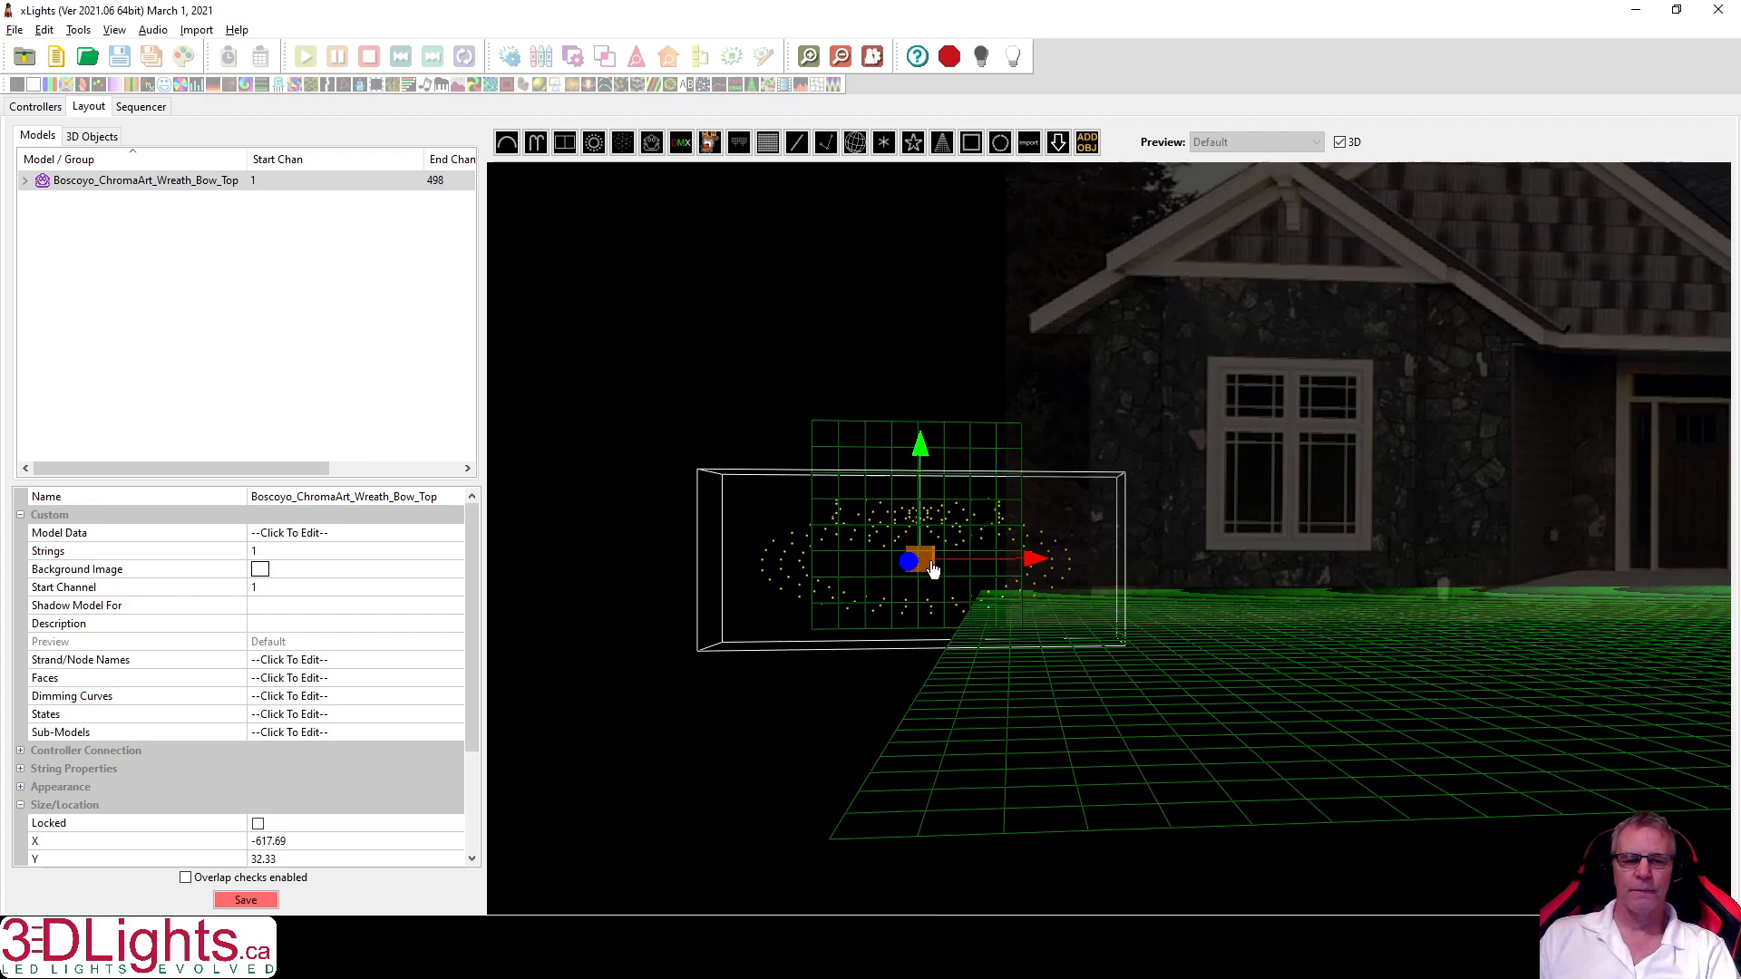
Fine-tune the wreath's vertical position to about Y 27.32 so its lowest lights meet the base of the dimension grid.
mouse_move(922, 452)
left_mouse_down()
mouse_move(923, 471)
mouse_move(934, 456)
left_mouse_up()
left_click(934, 568)
left_click(931, 569)
left_click(933, 571)
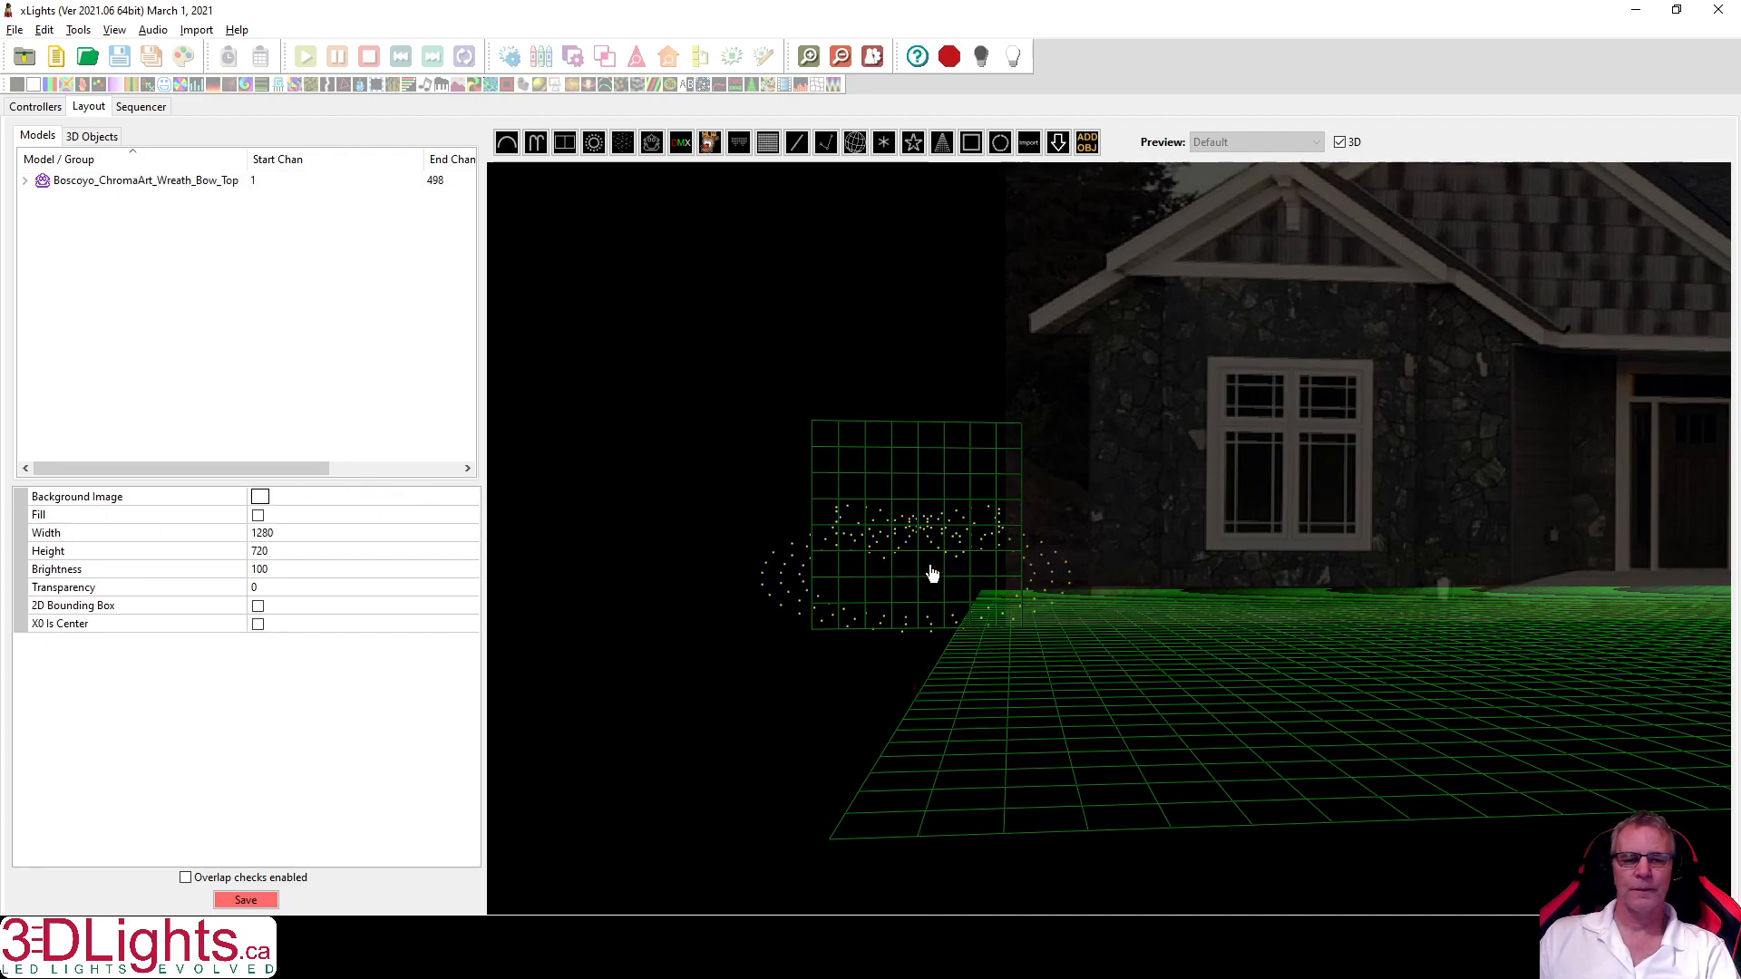
left_click(182, 180)
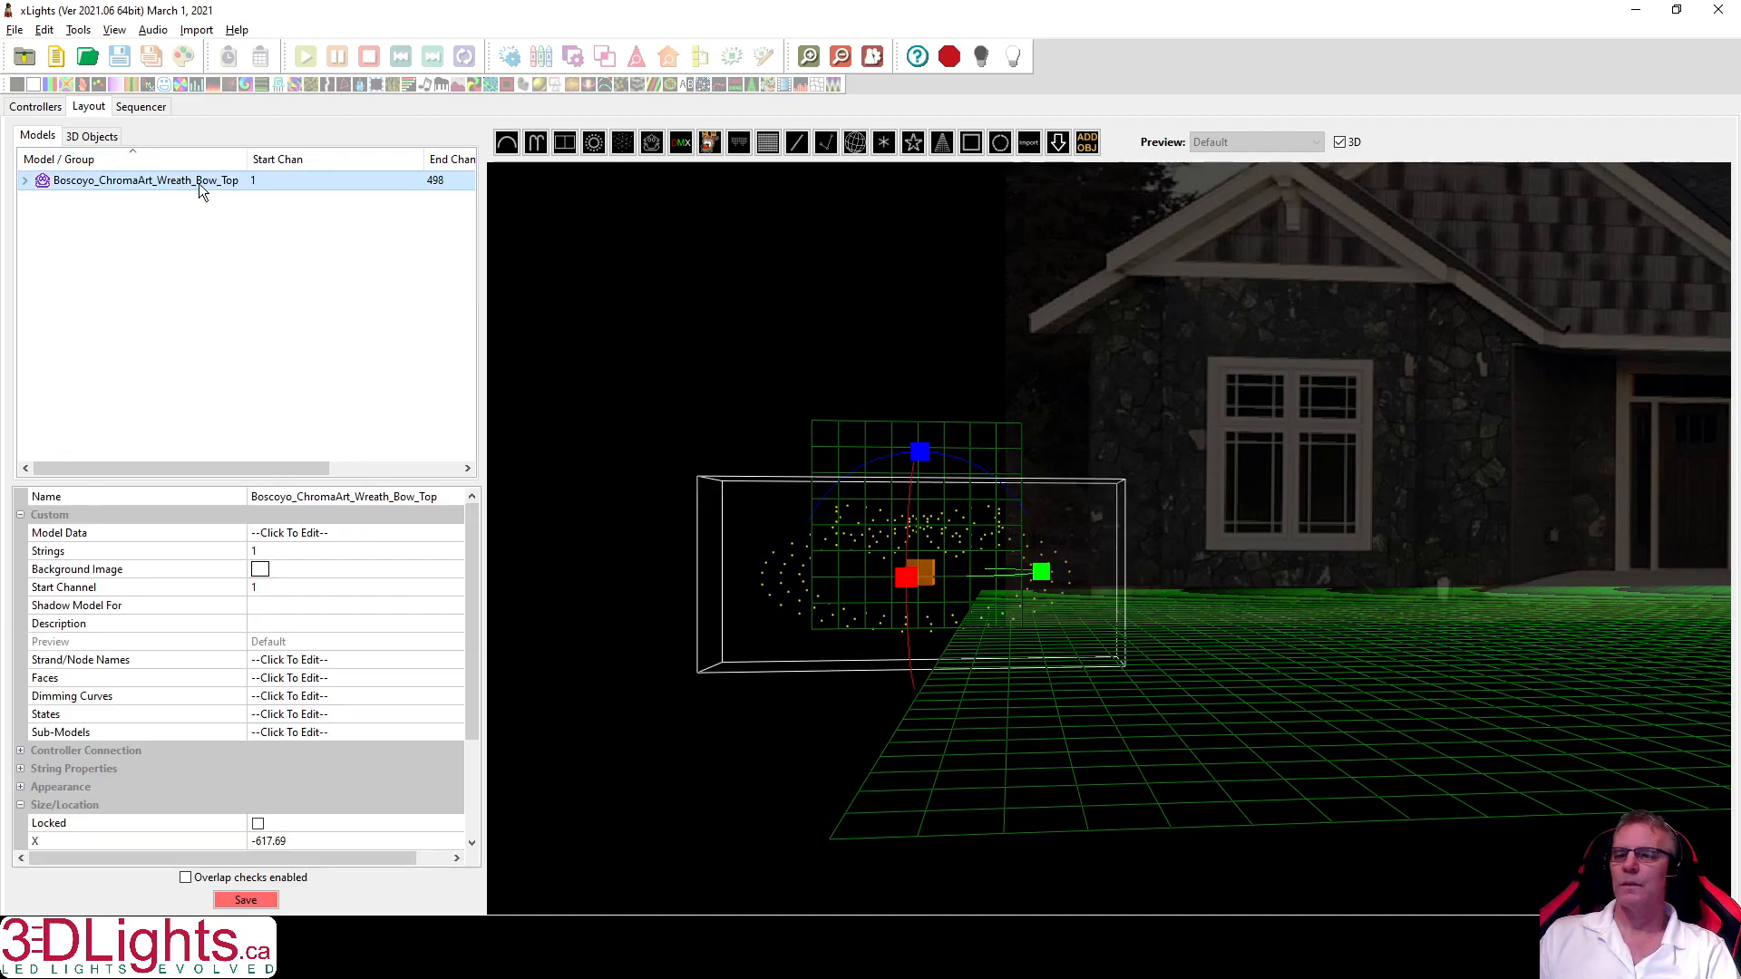
left_click(926, 571)
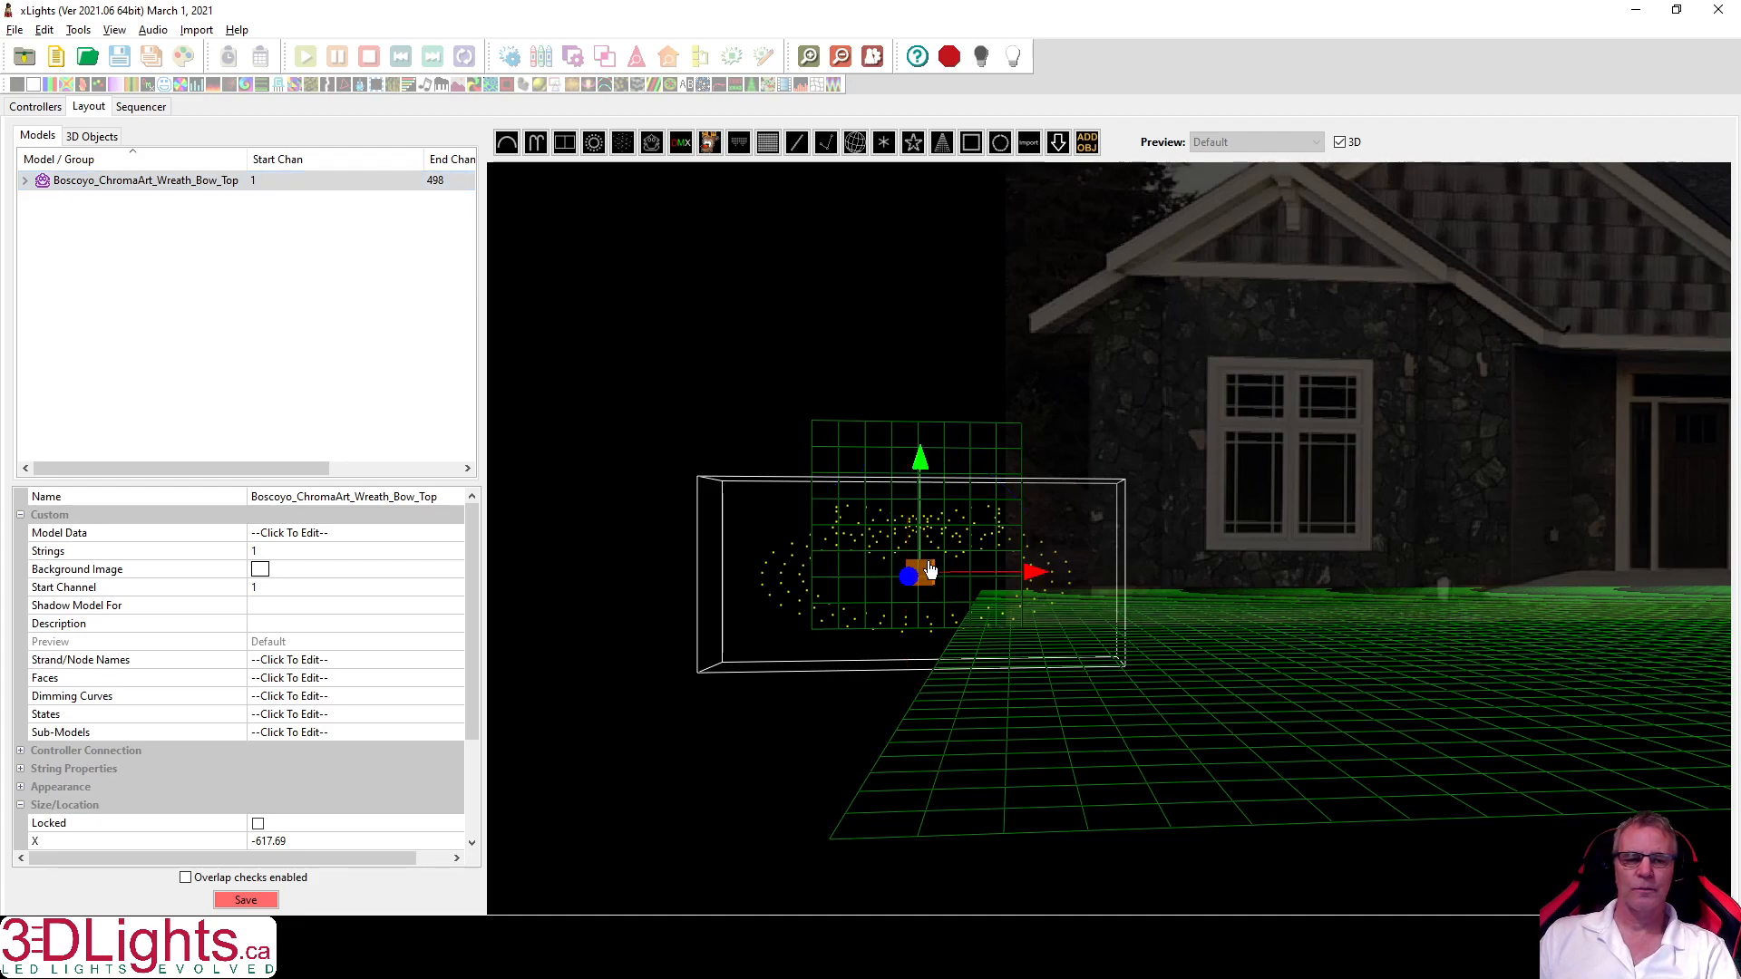
left_click_drag(920, 470, 921, 468)
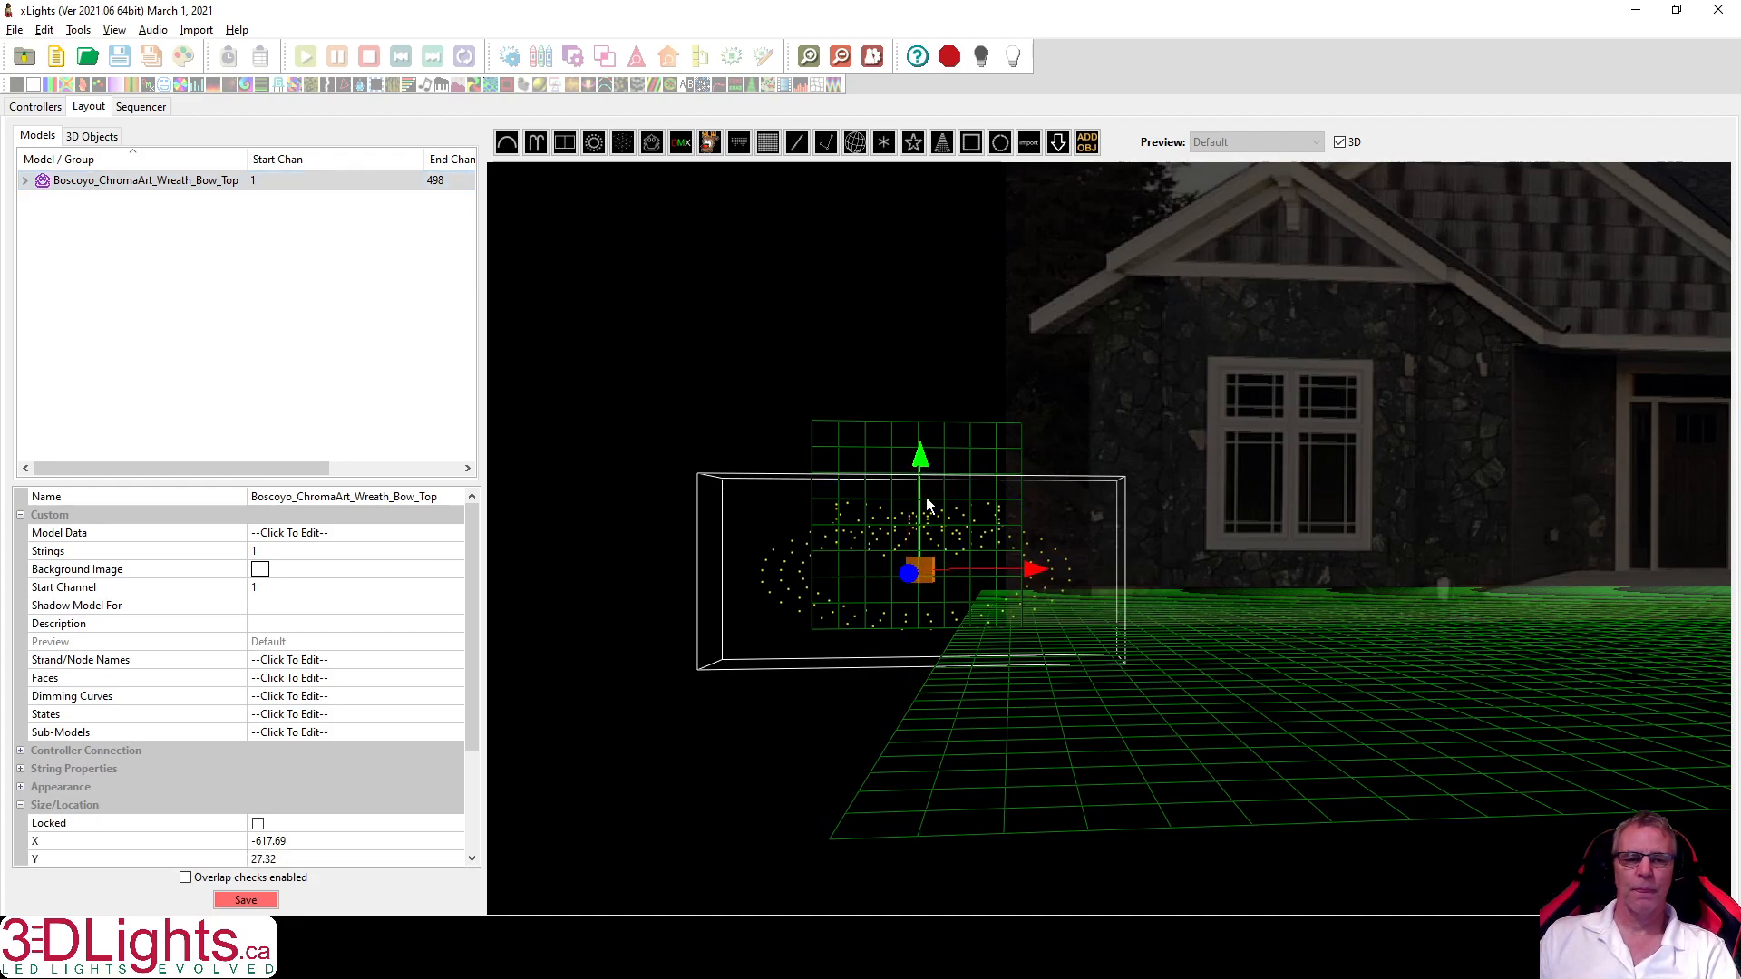
Align the wreath model with the ground, and raise it above the dimension grid's base to about Y 77.93.
right_click(944, 523)
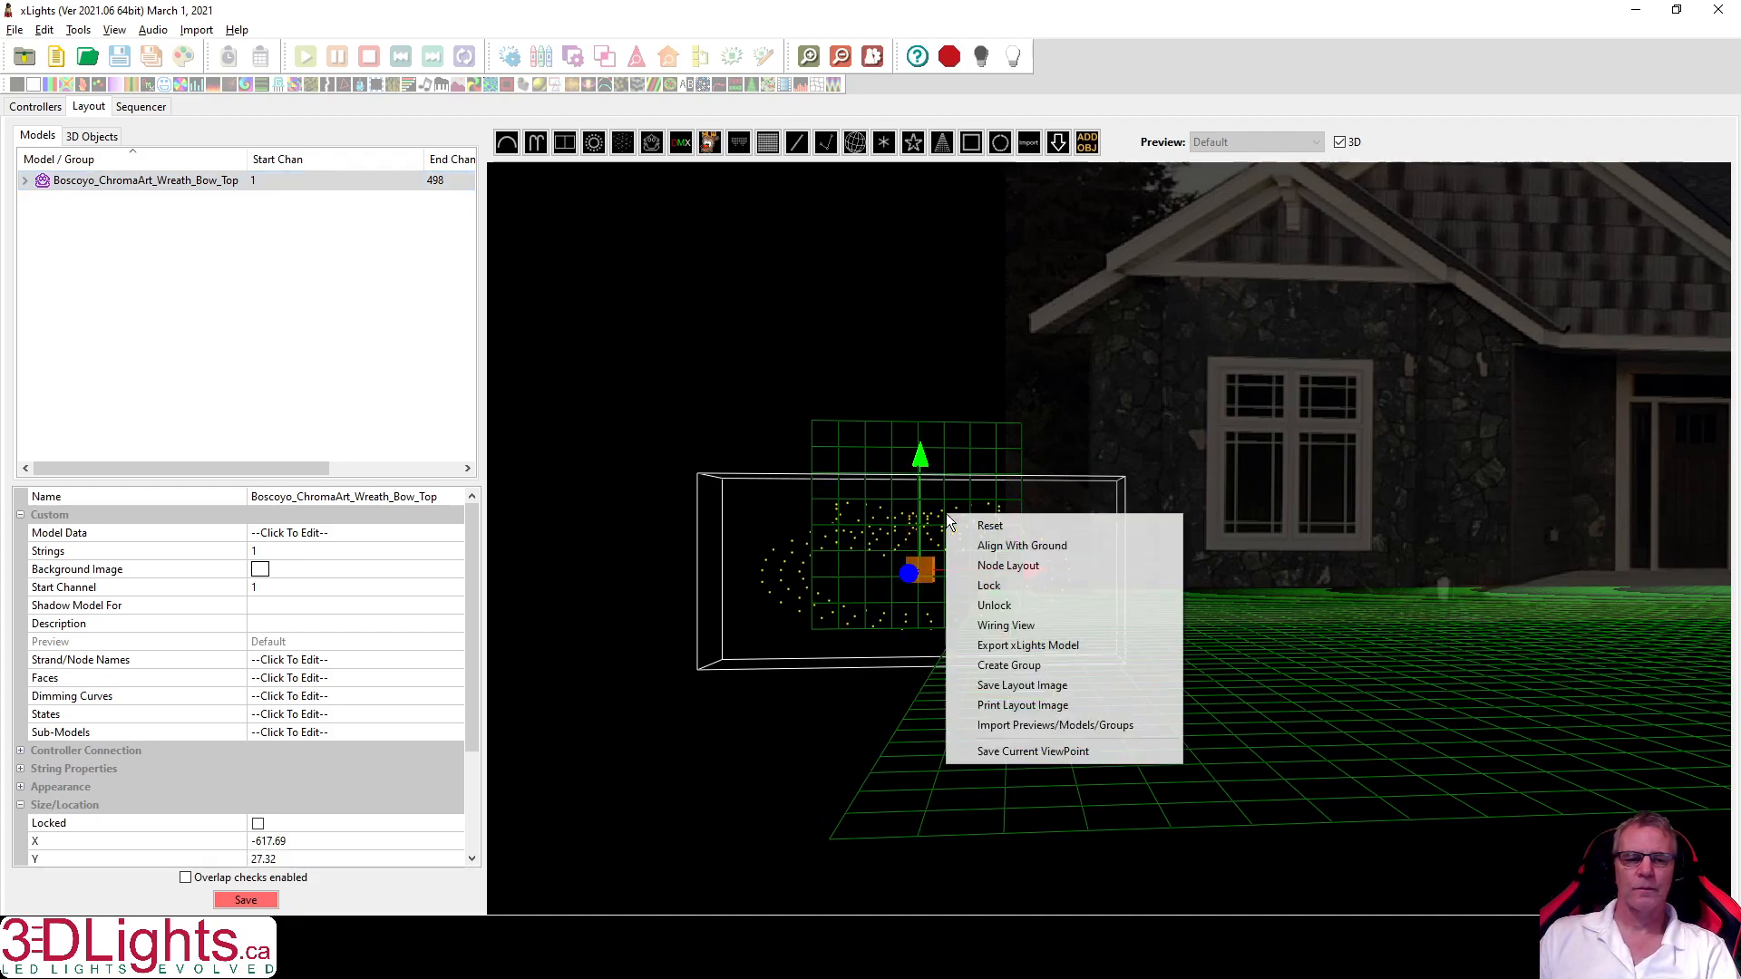
left_click(992, 544)
left_click_drag(1199, 647, 1205, 624)
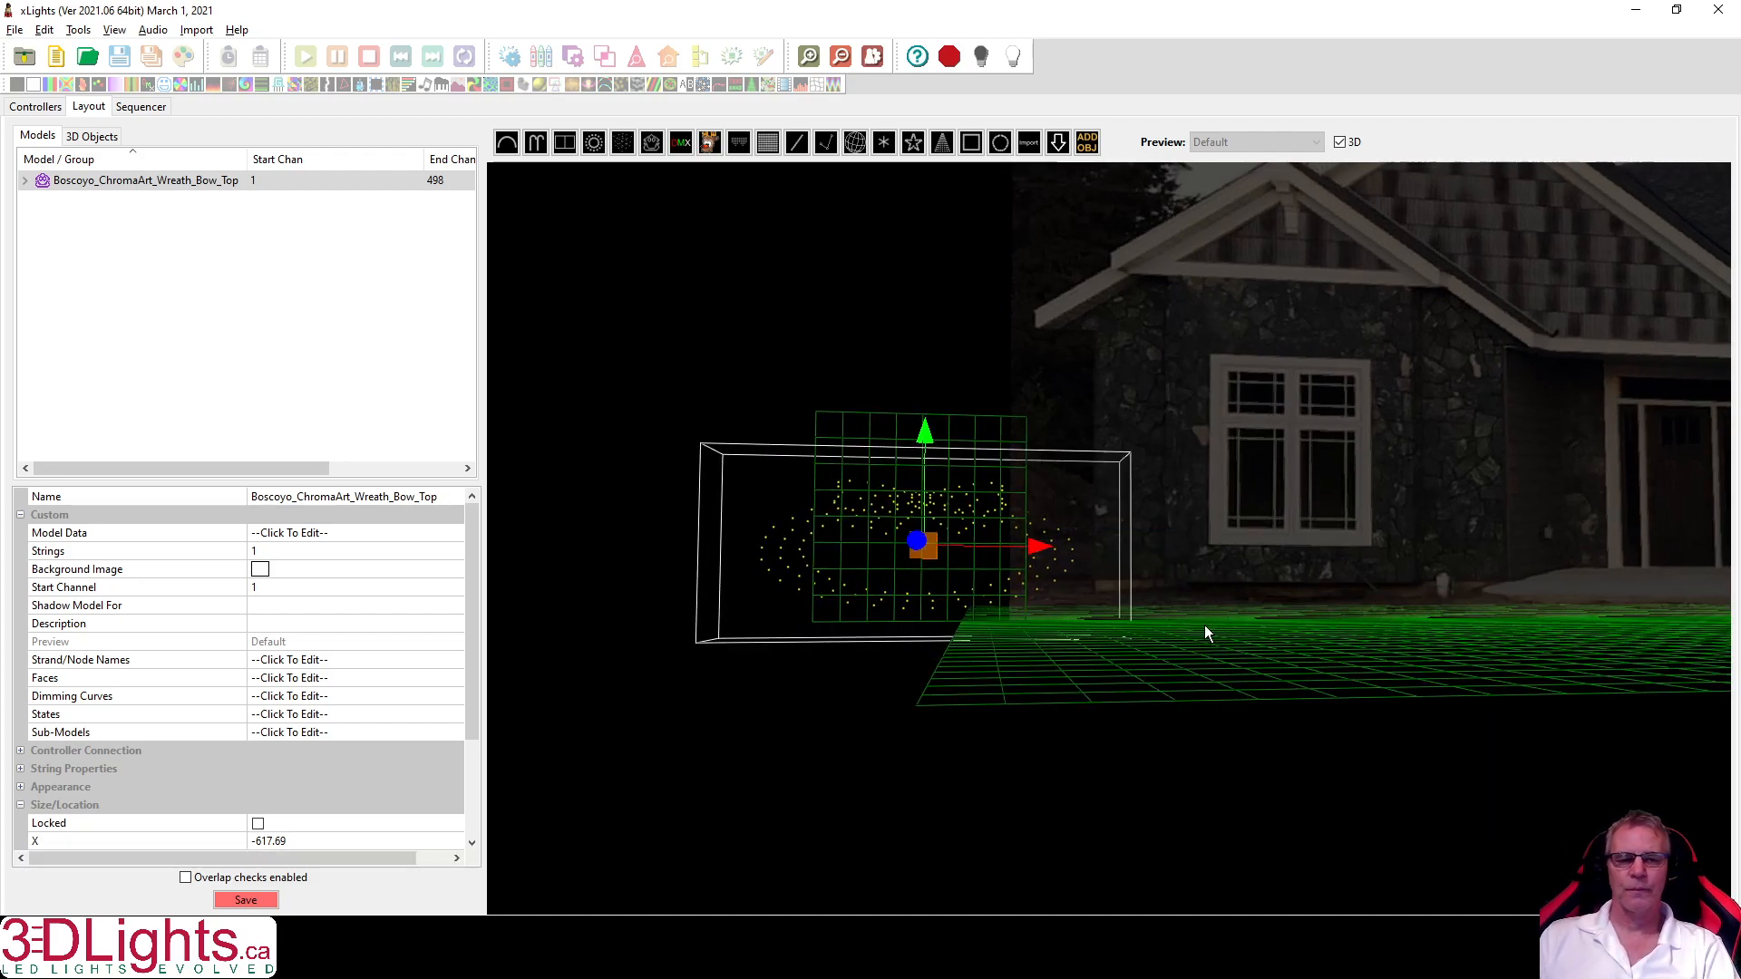
left_click_drag(929, 439, 943, 367)
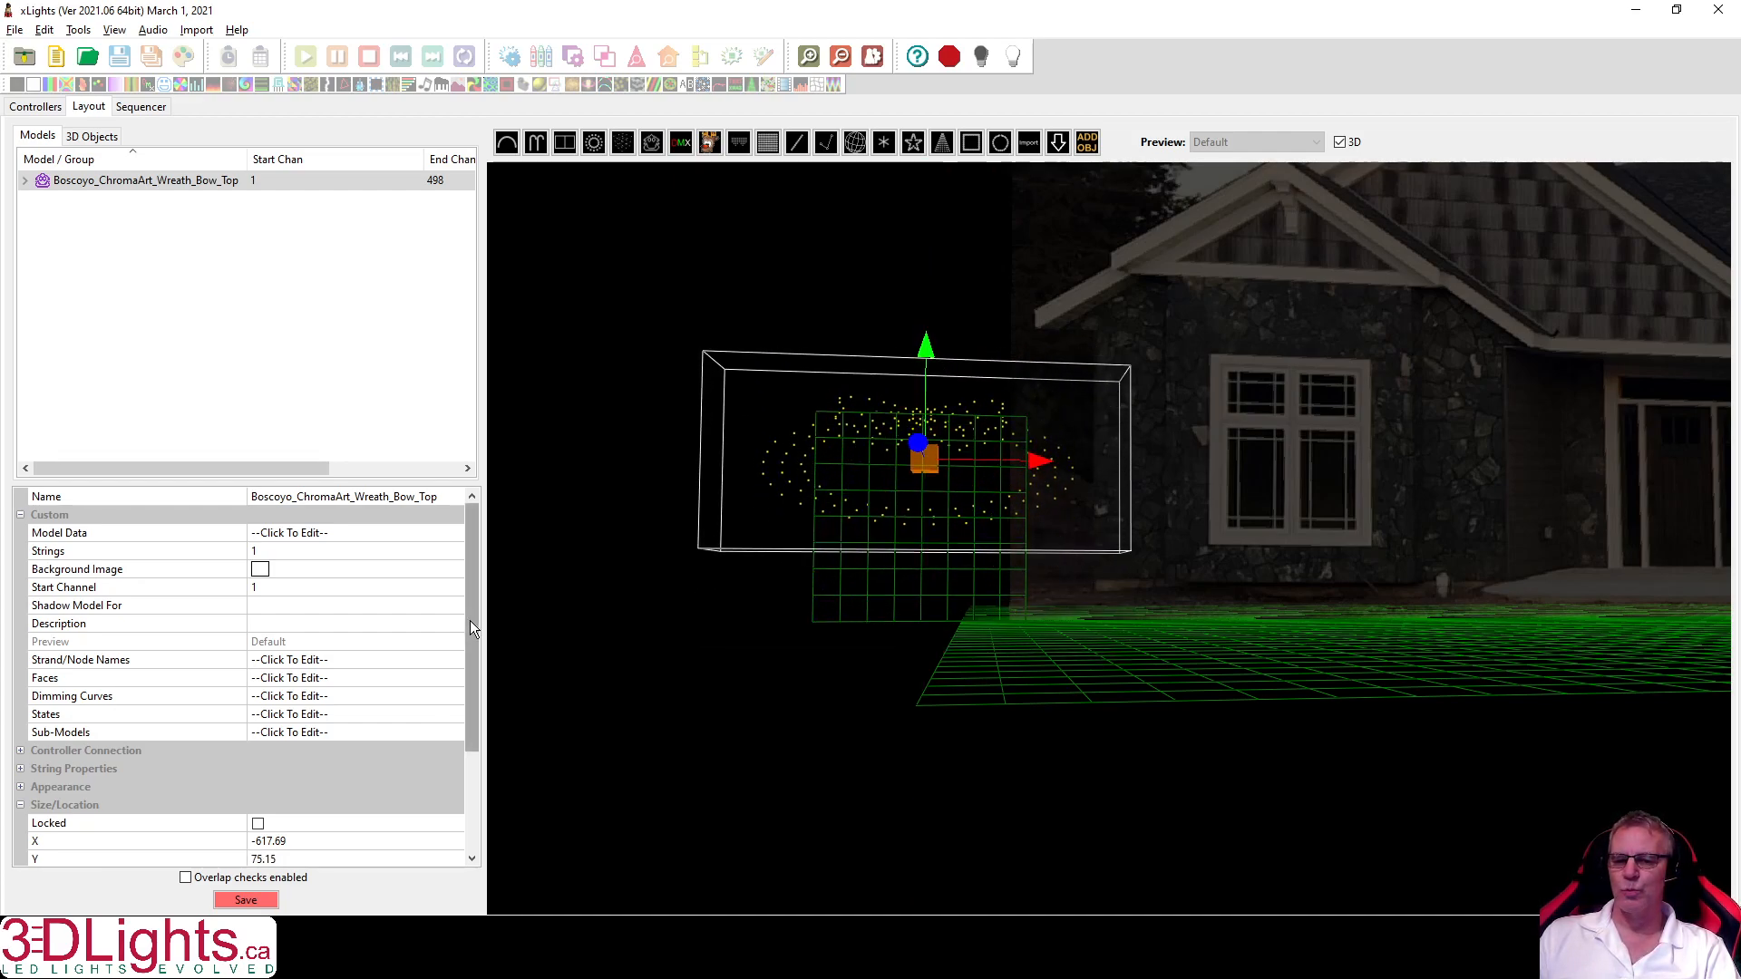
scroll(471, 619, "down", 3)
mouse_move(925, 361)
left_mouse_down()
mouse_move(925, 316)
mouse_move(925, 356)
left_mouse_up()
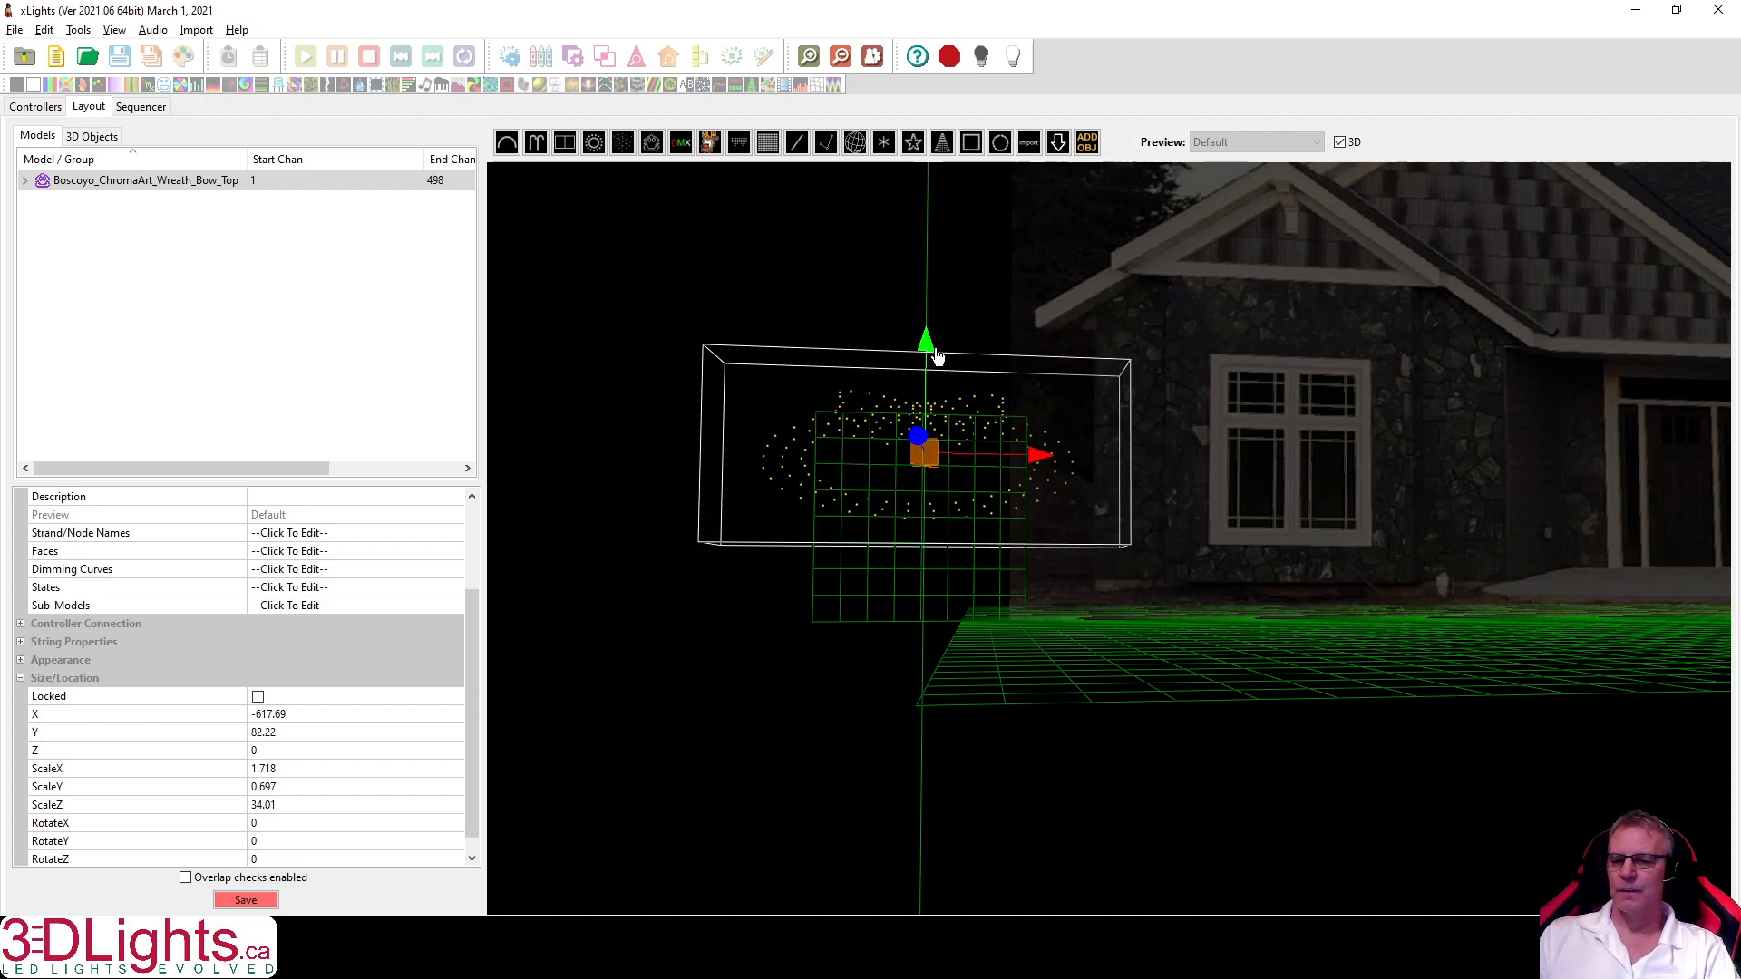
Set the wreath's ScaleZ to 0.697, matching its ScaleY value.
left_click(393, 735)
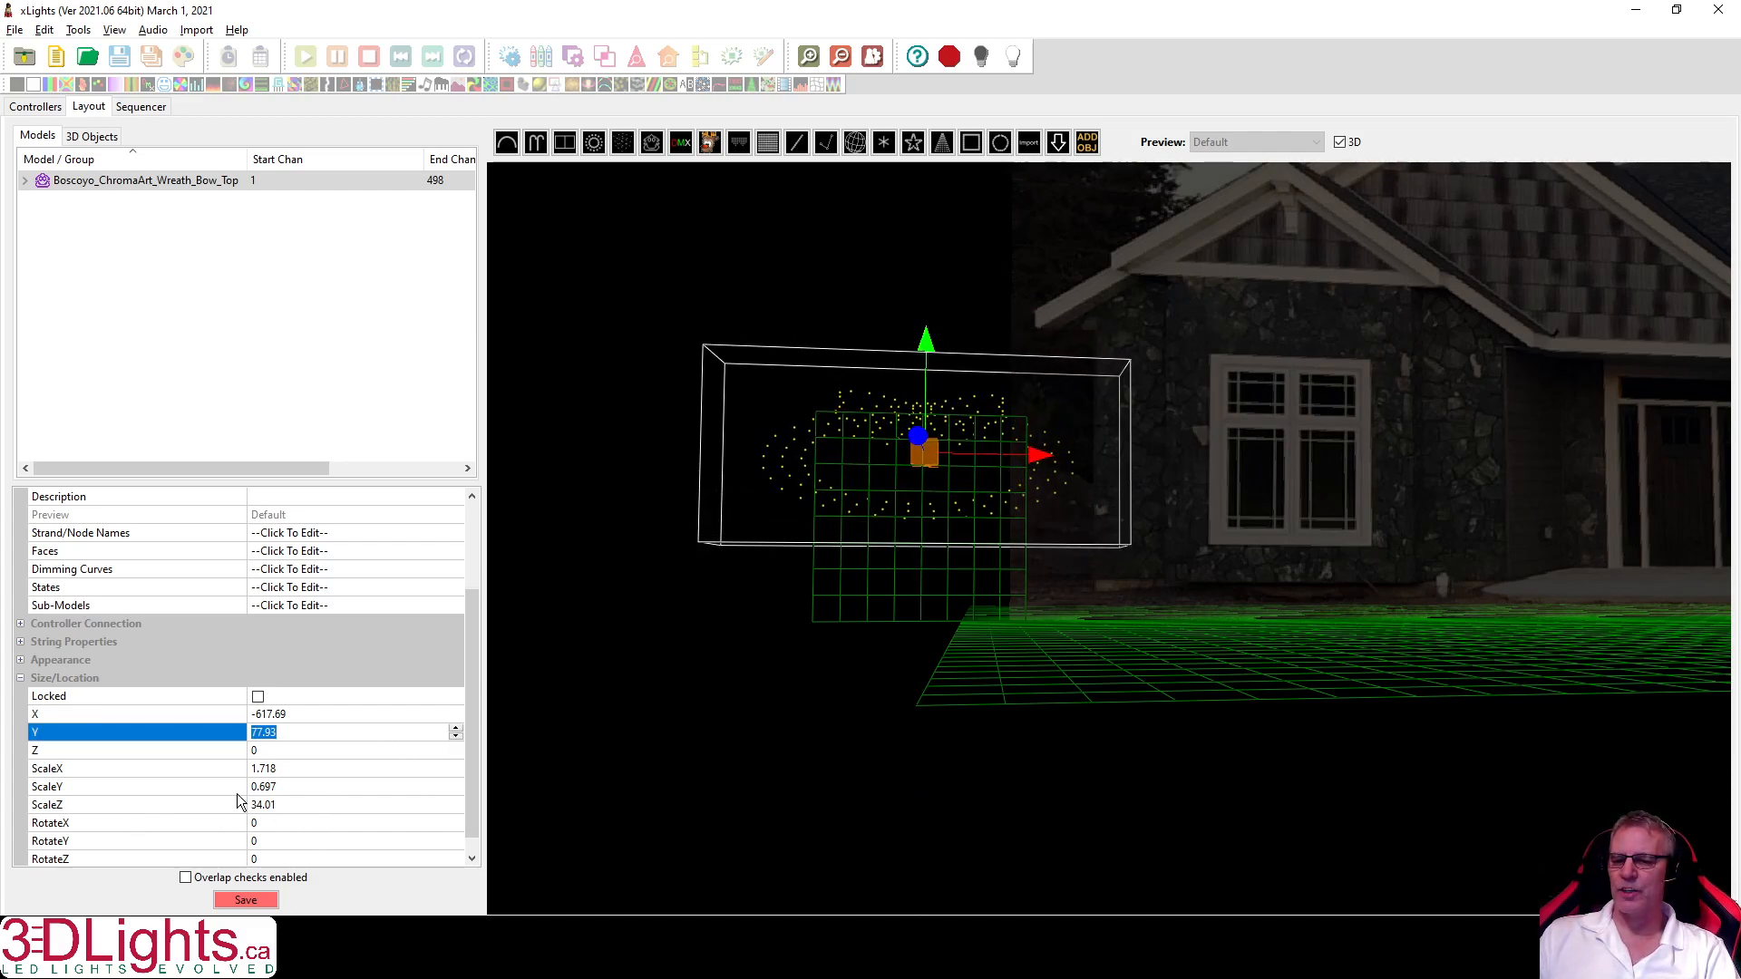
left_click(303, 788)
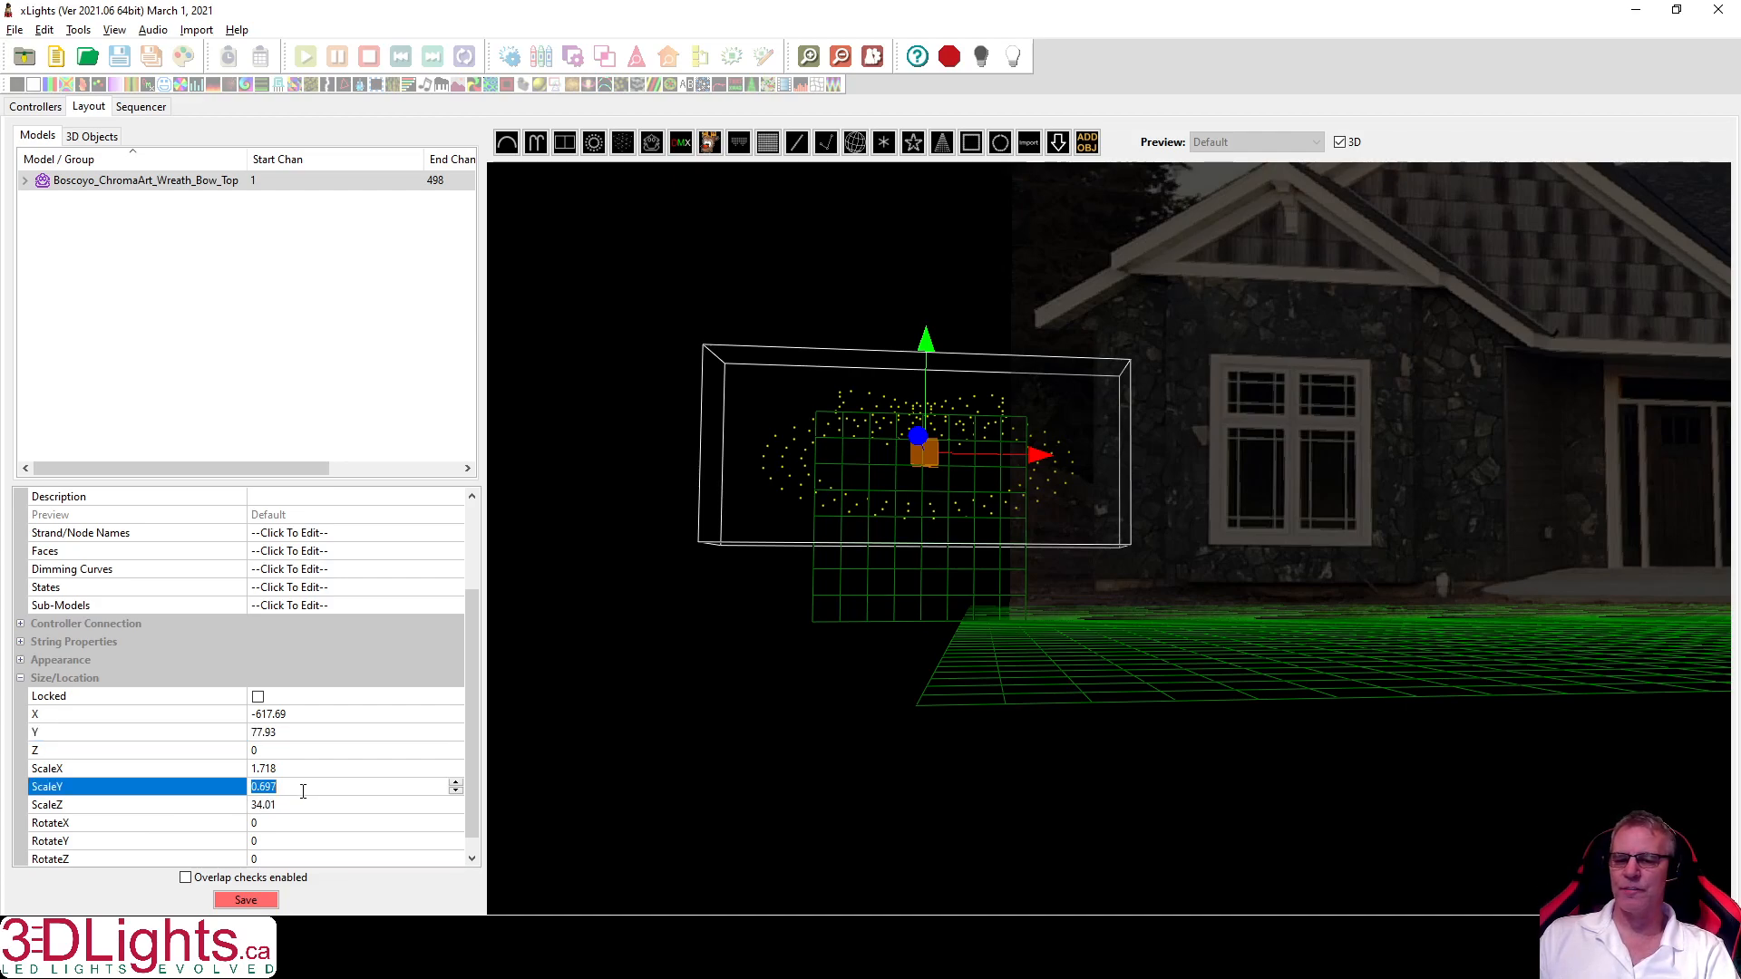
left_click(301, 806)
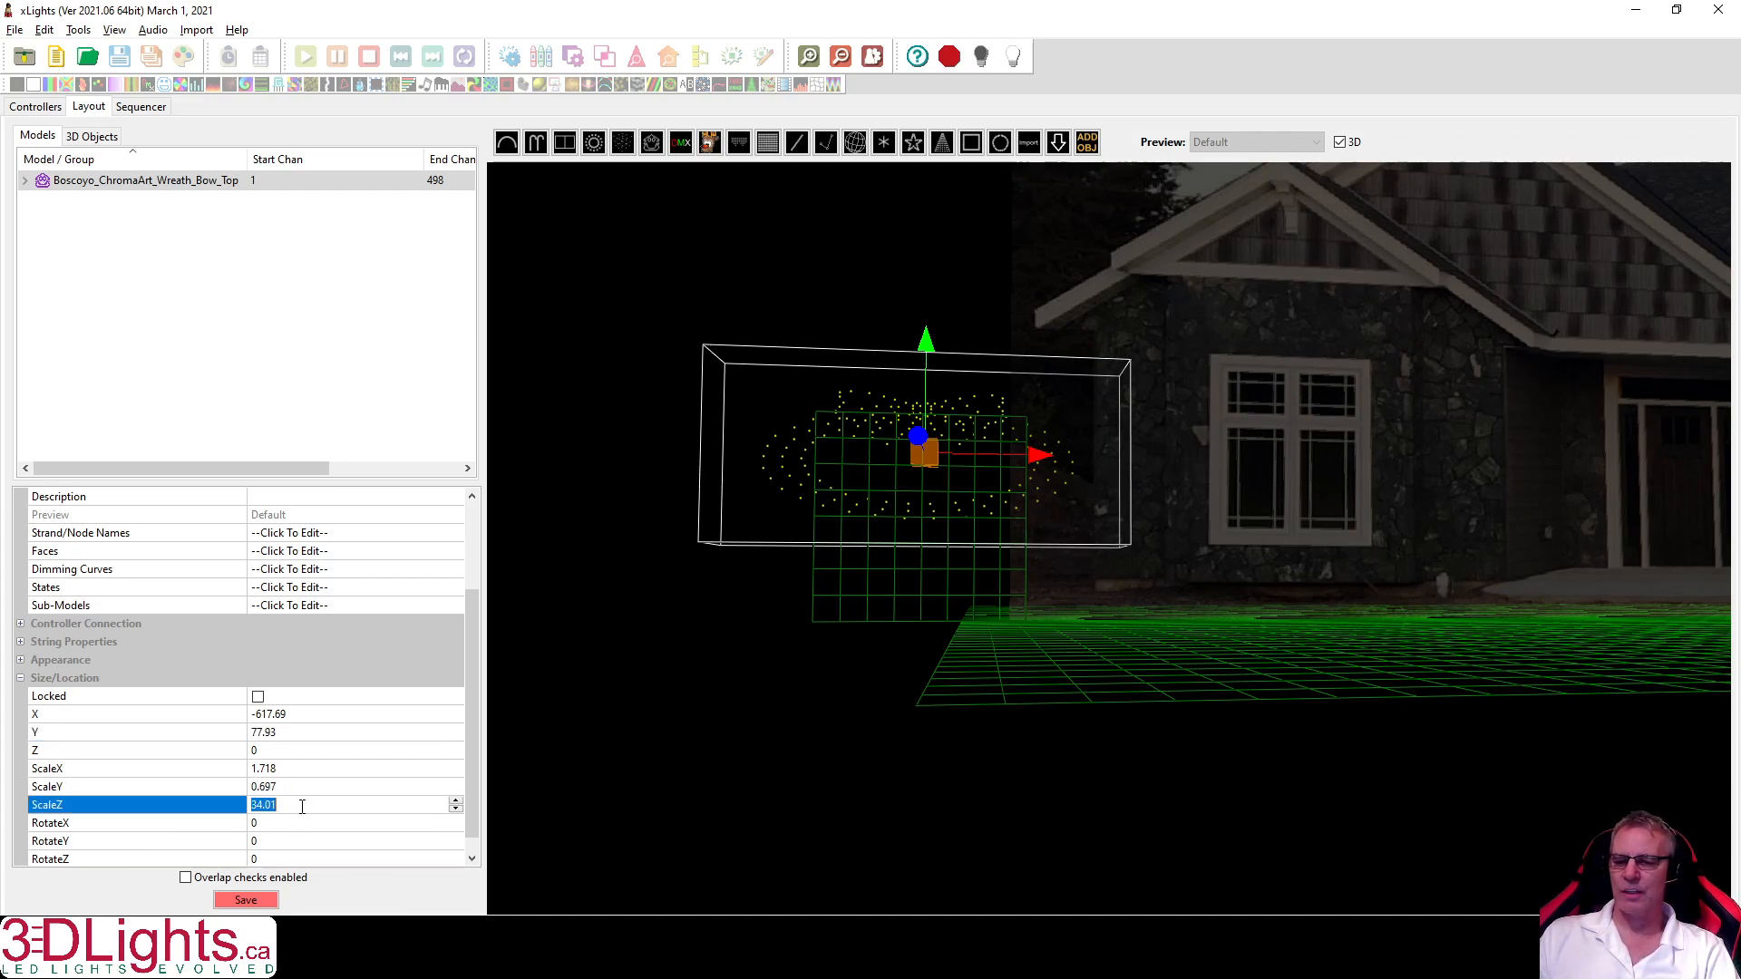
type("0.697")
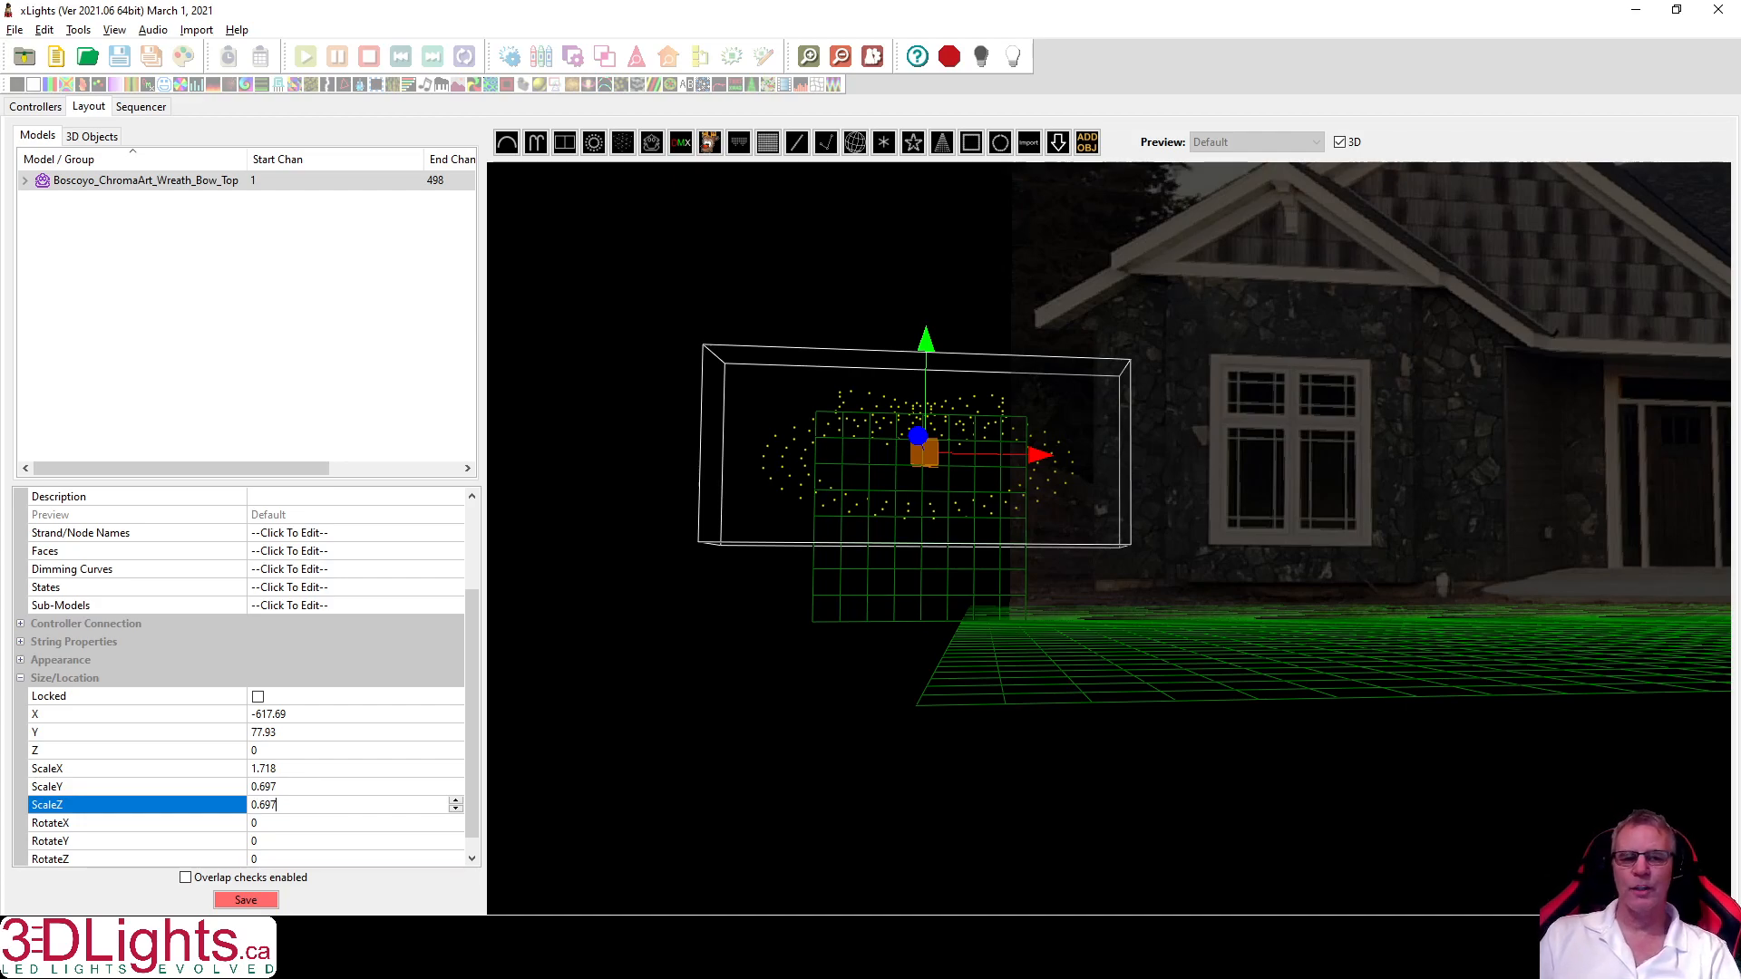
key("Return")
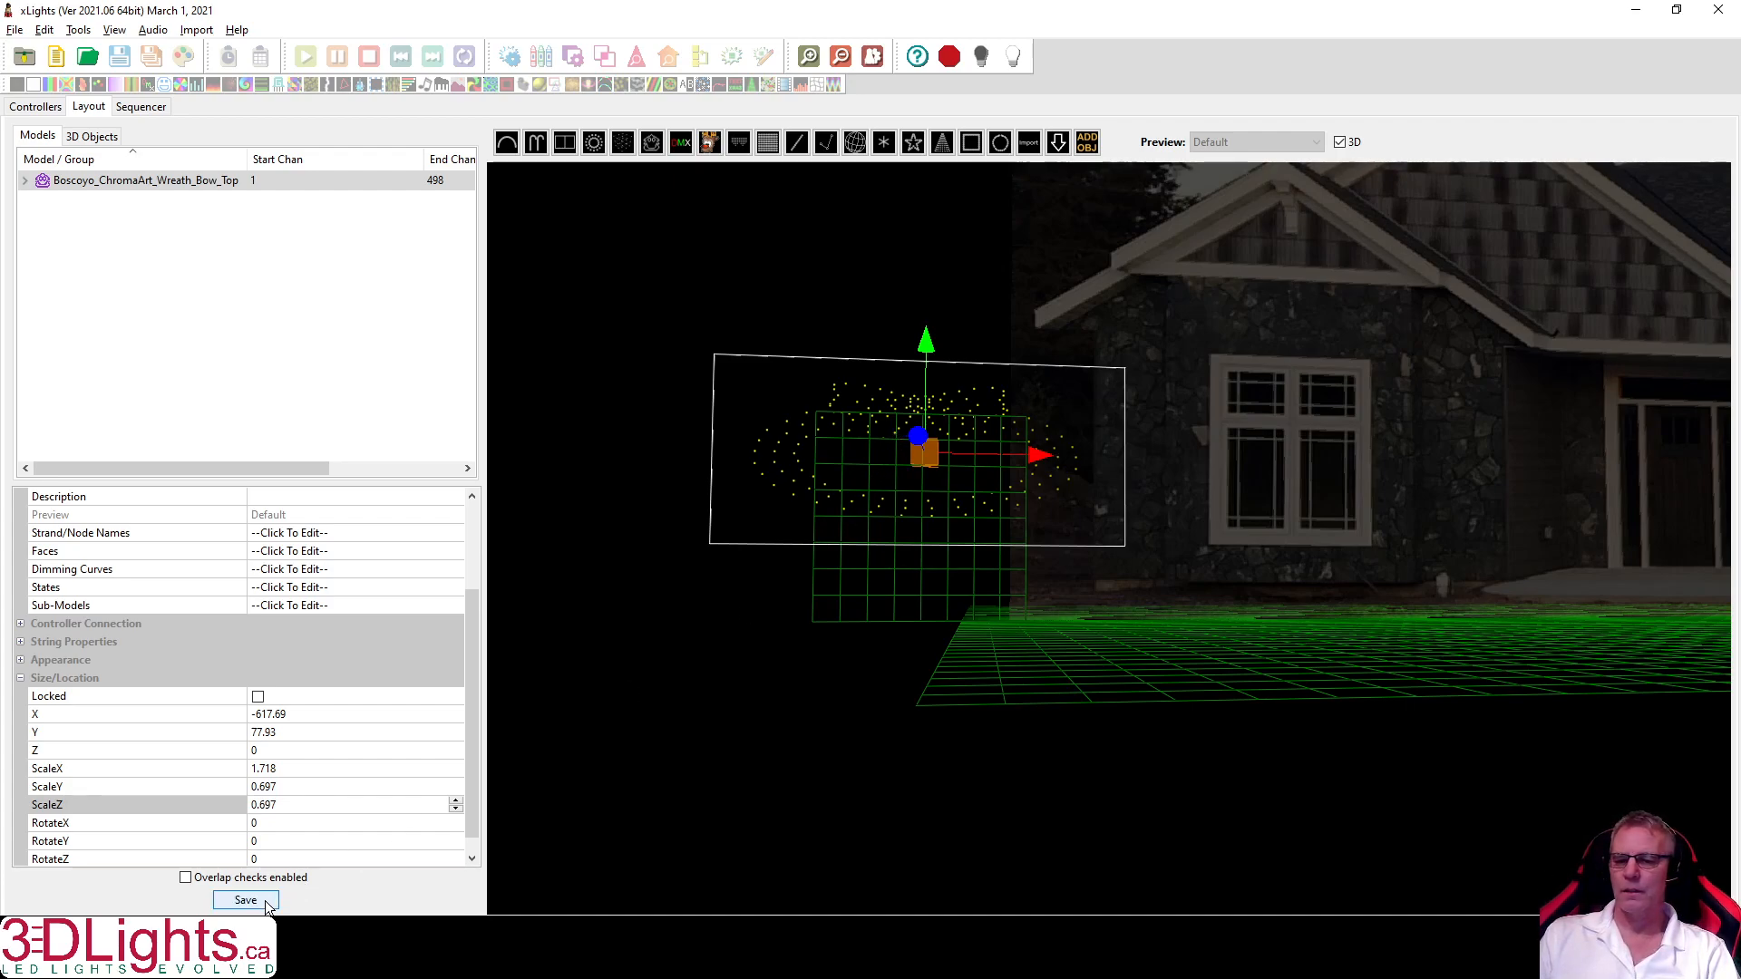
Show the wreath's appearance properties and narrow the model to a ScaleX of about 0.958.
left_click(932, 469)
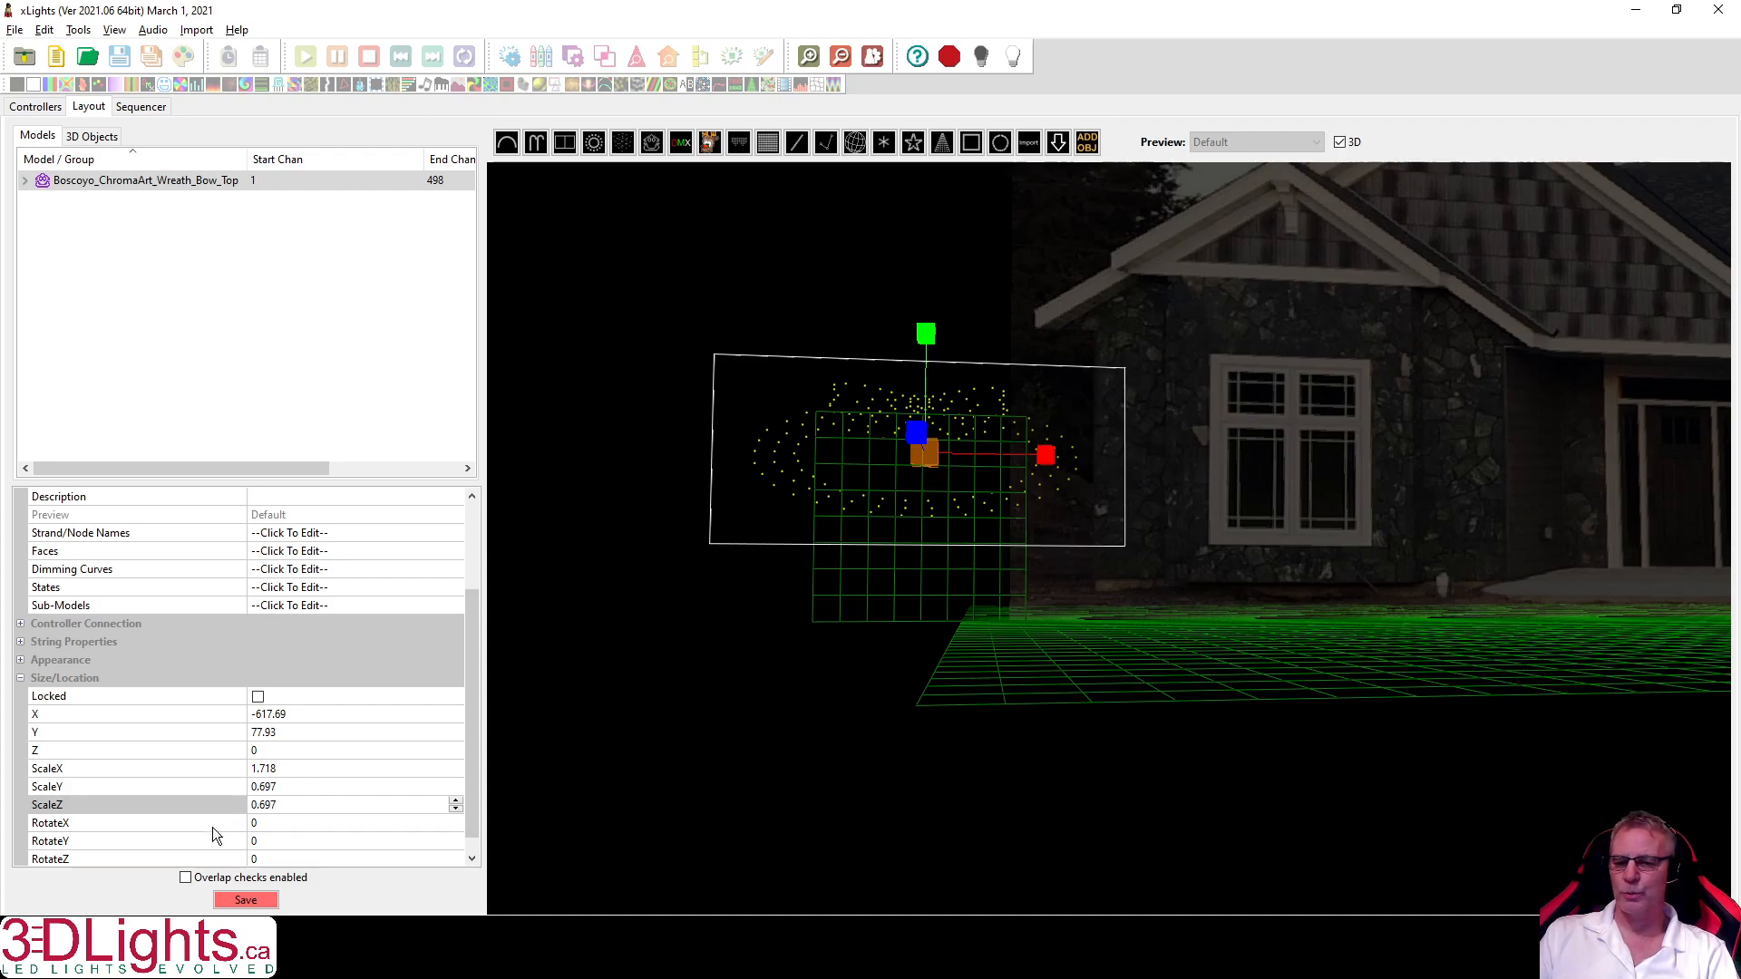
left_click(287, 787)
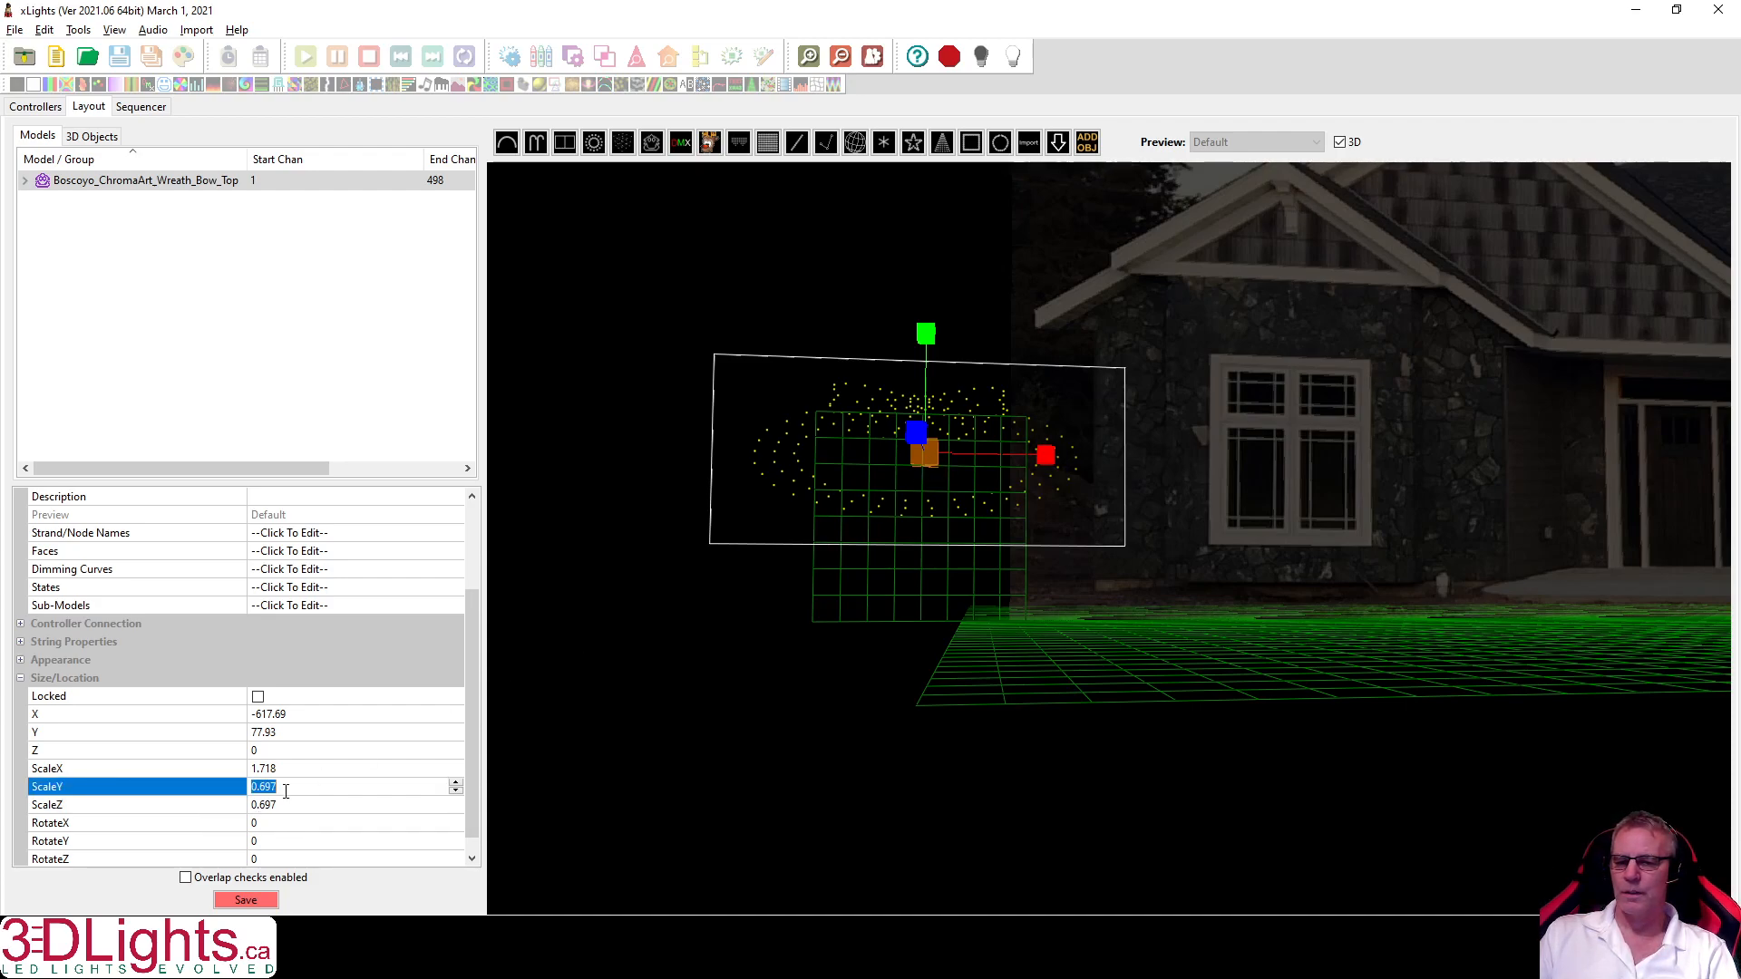
left_click(281, 803)
scroll(328, 784, "down", 1)
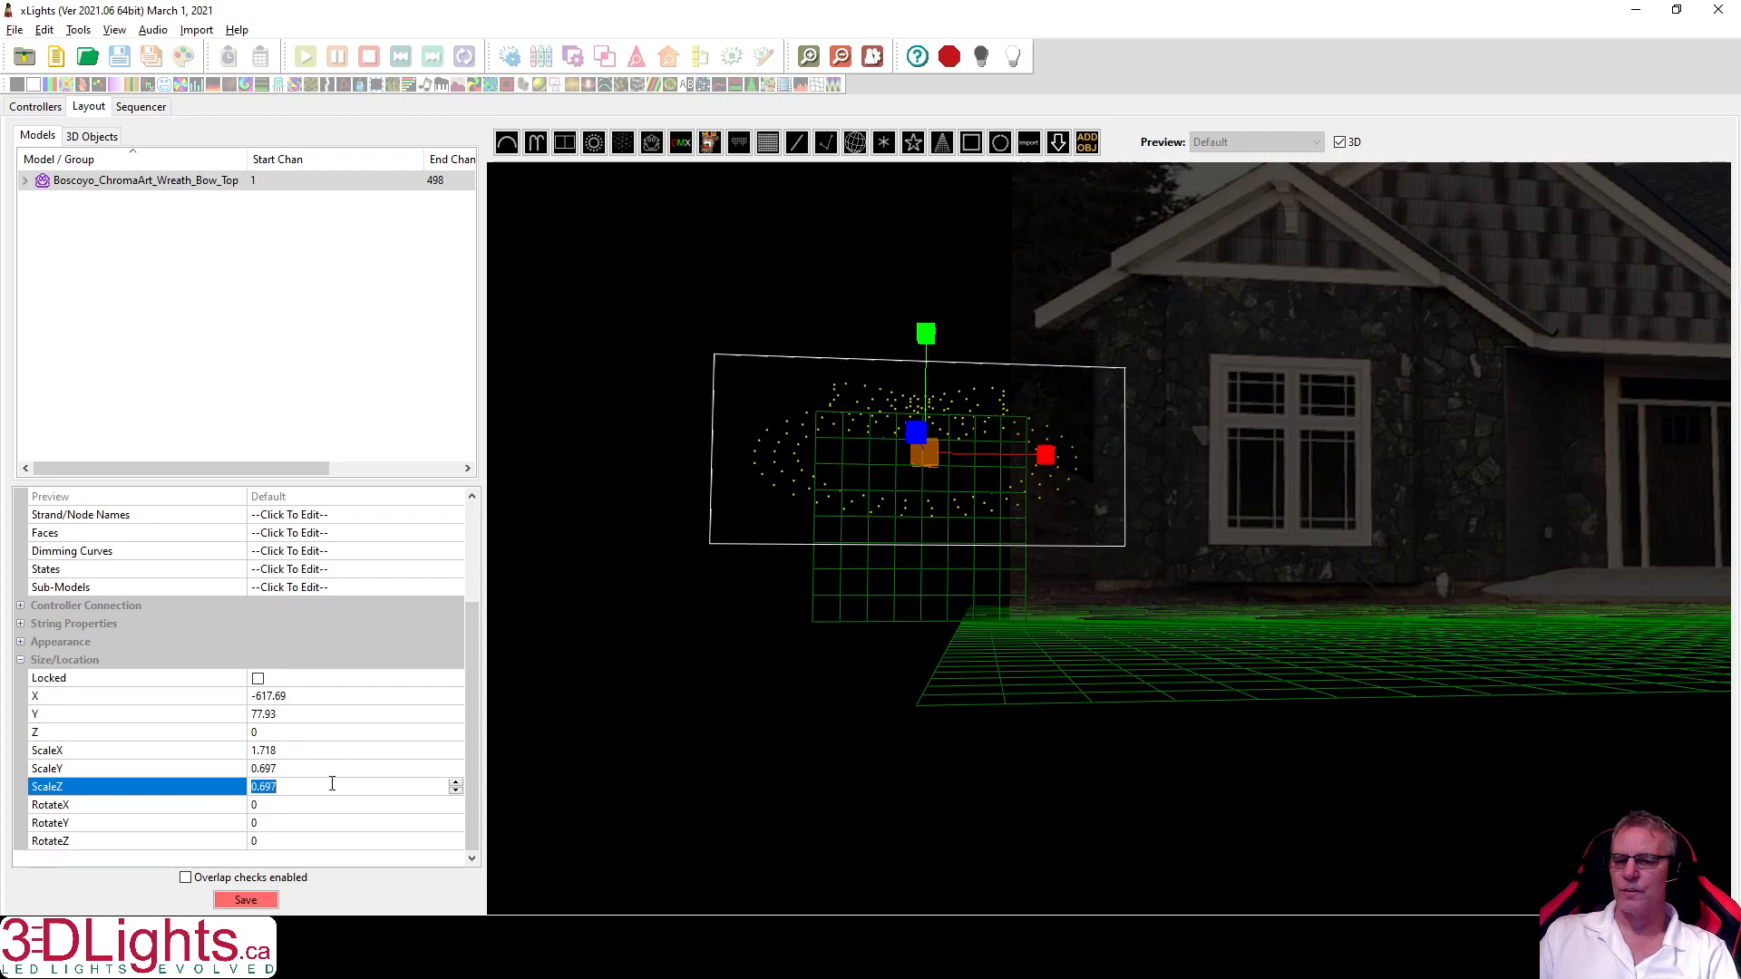
left_click(20, 641)
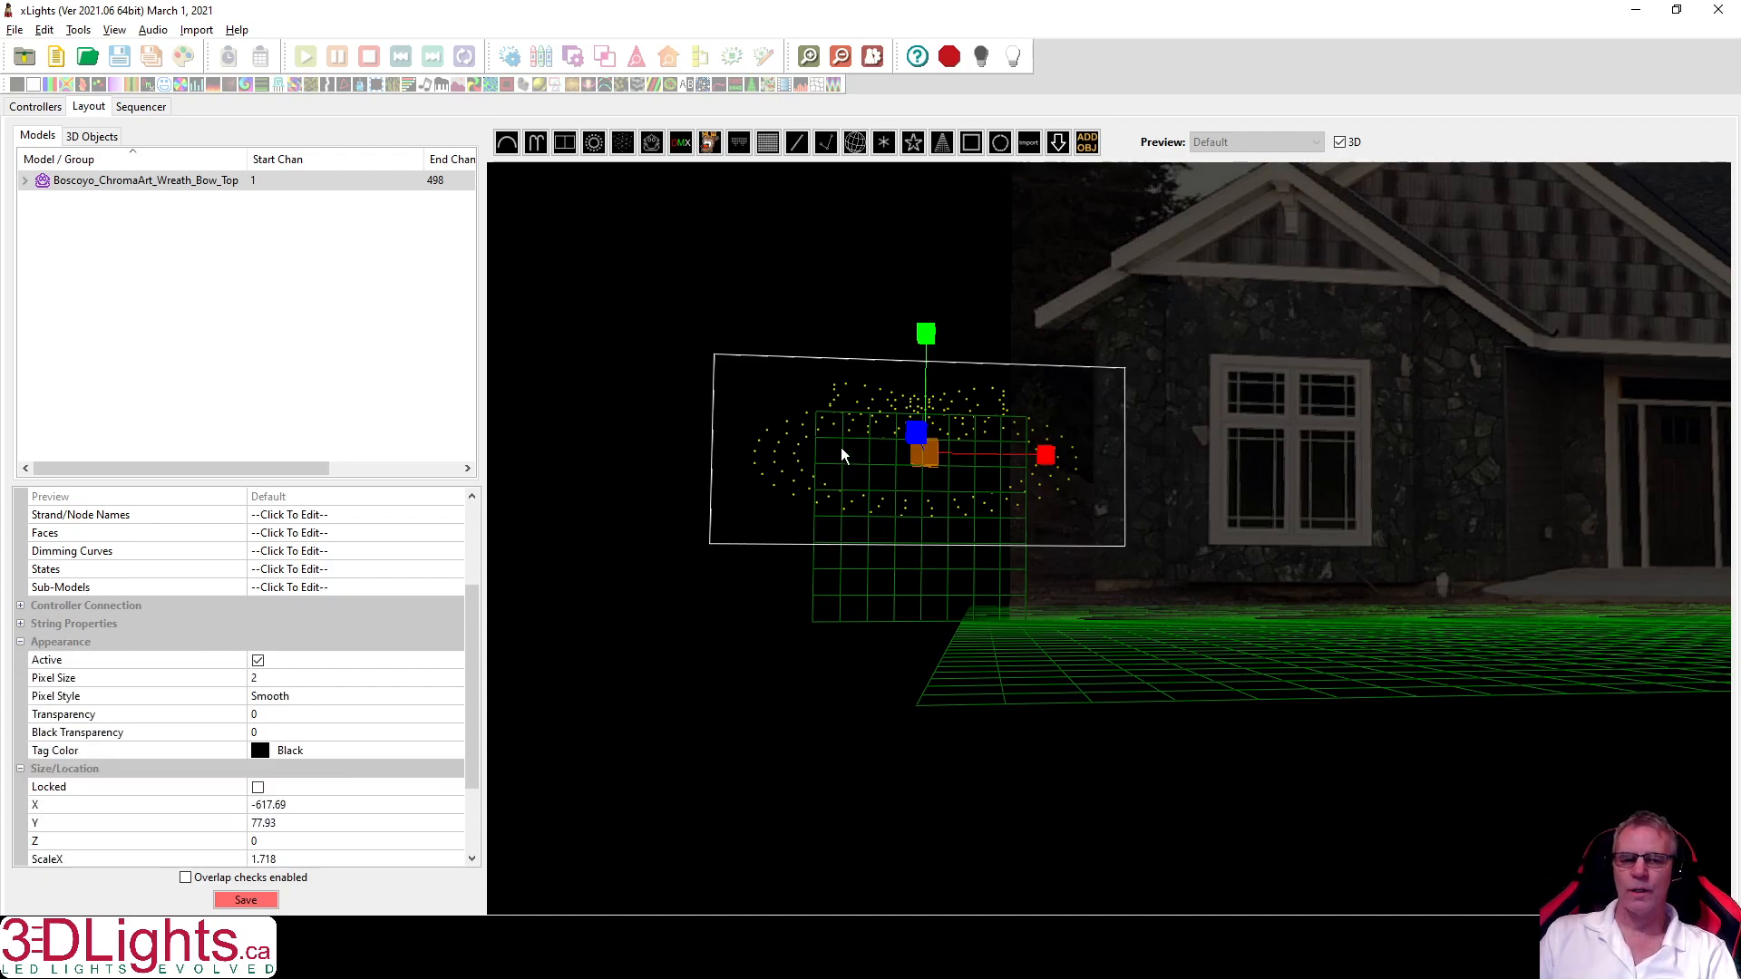
left_click(931, 459)
left_click(934, 462)
left_click(931, 463)
left_click_drag(1045, 469, 882, 473)
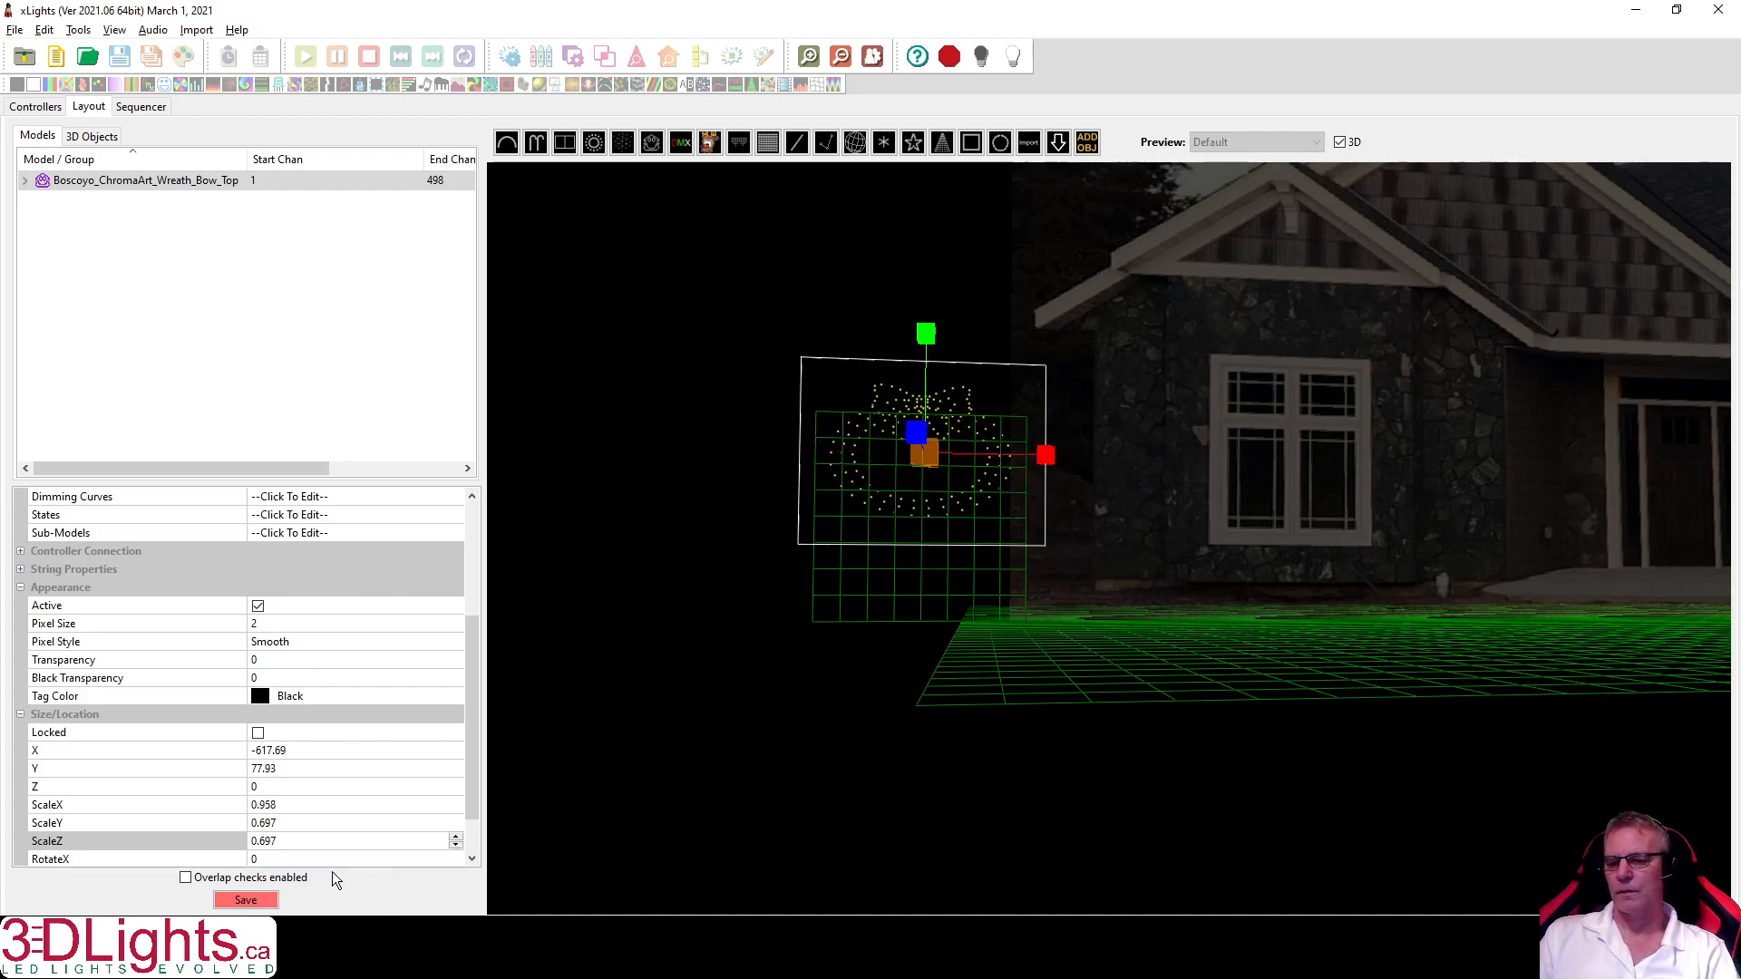
Set the wreath's ScaleX to 0.697 to match its ScaleY, and set its ScaleZ to 1.
left_click(300, 841)
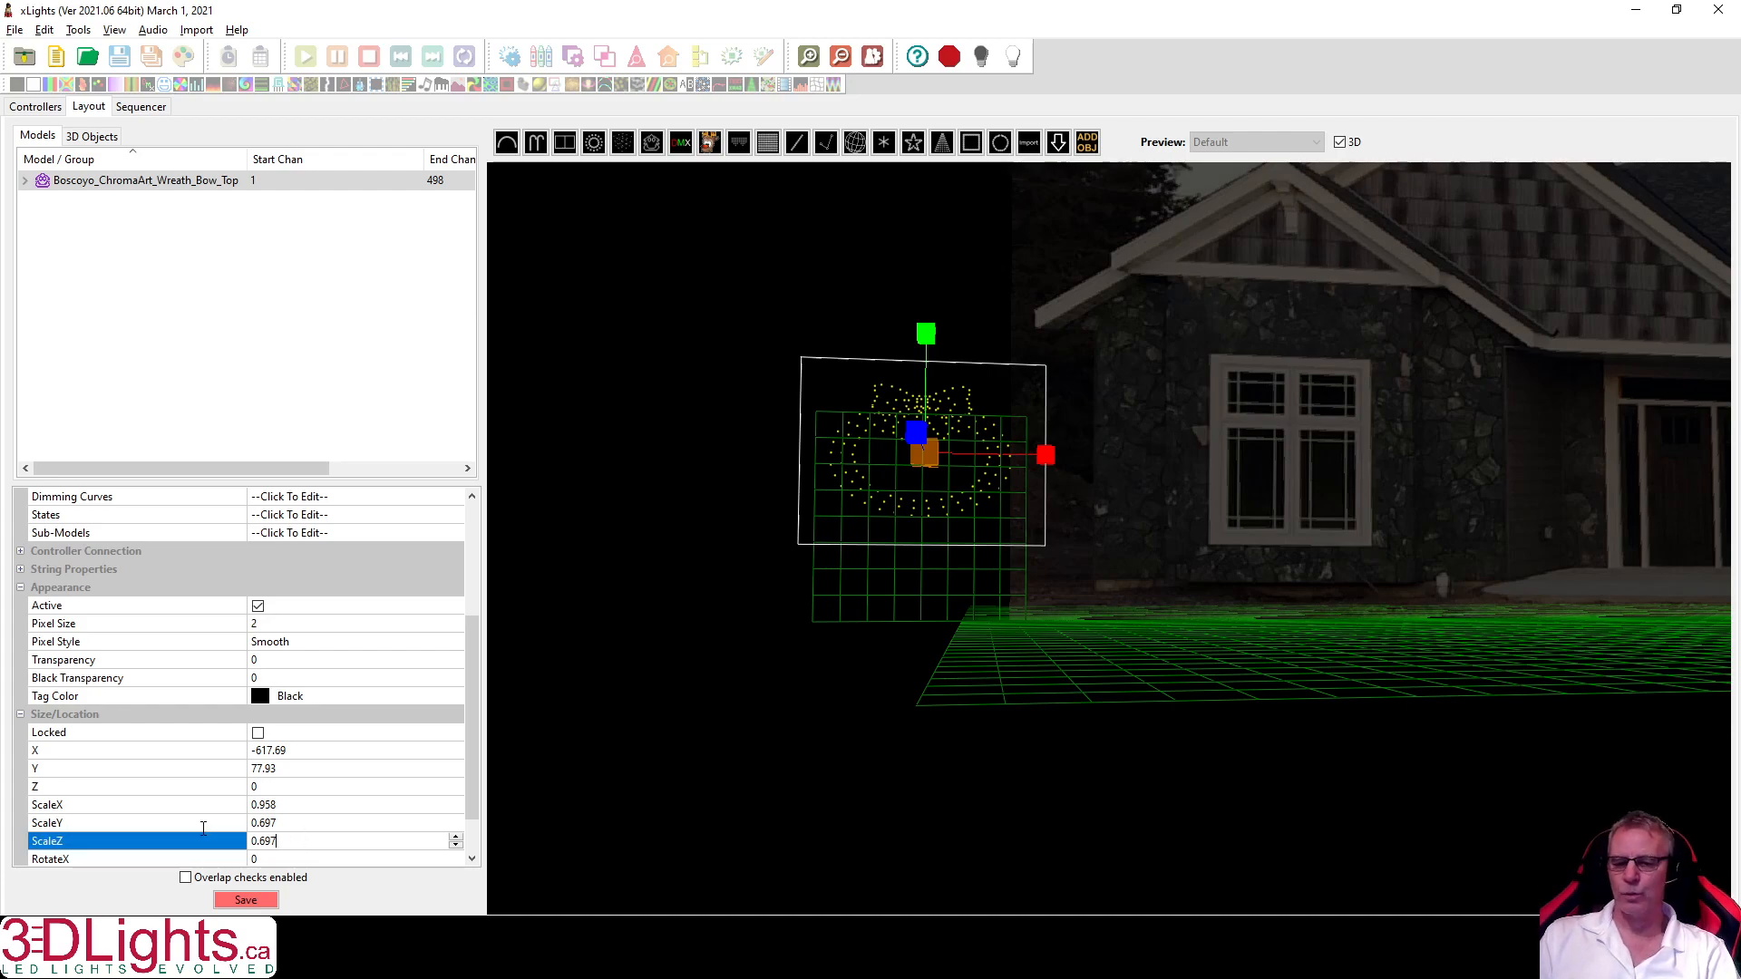
left_click_drag(289, 844, 235, 841)
key("Return")
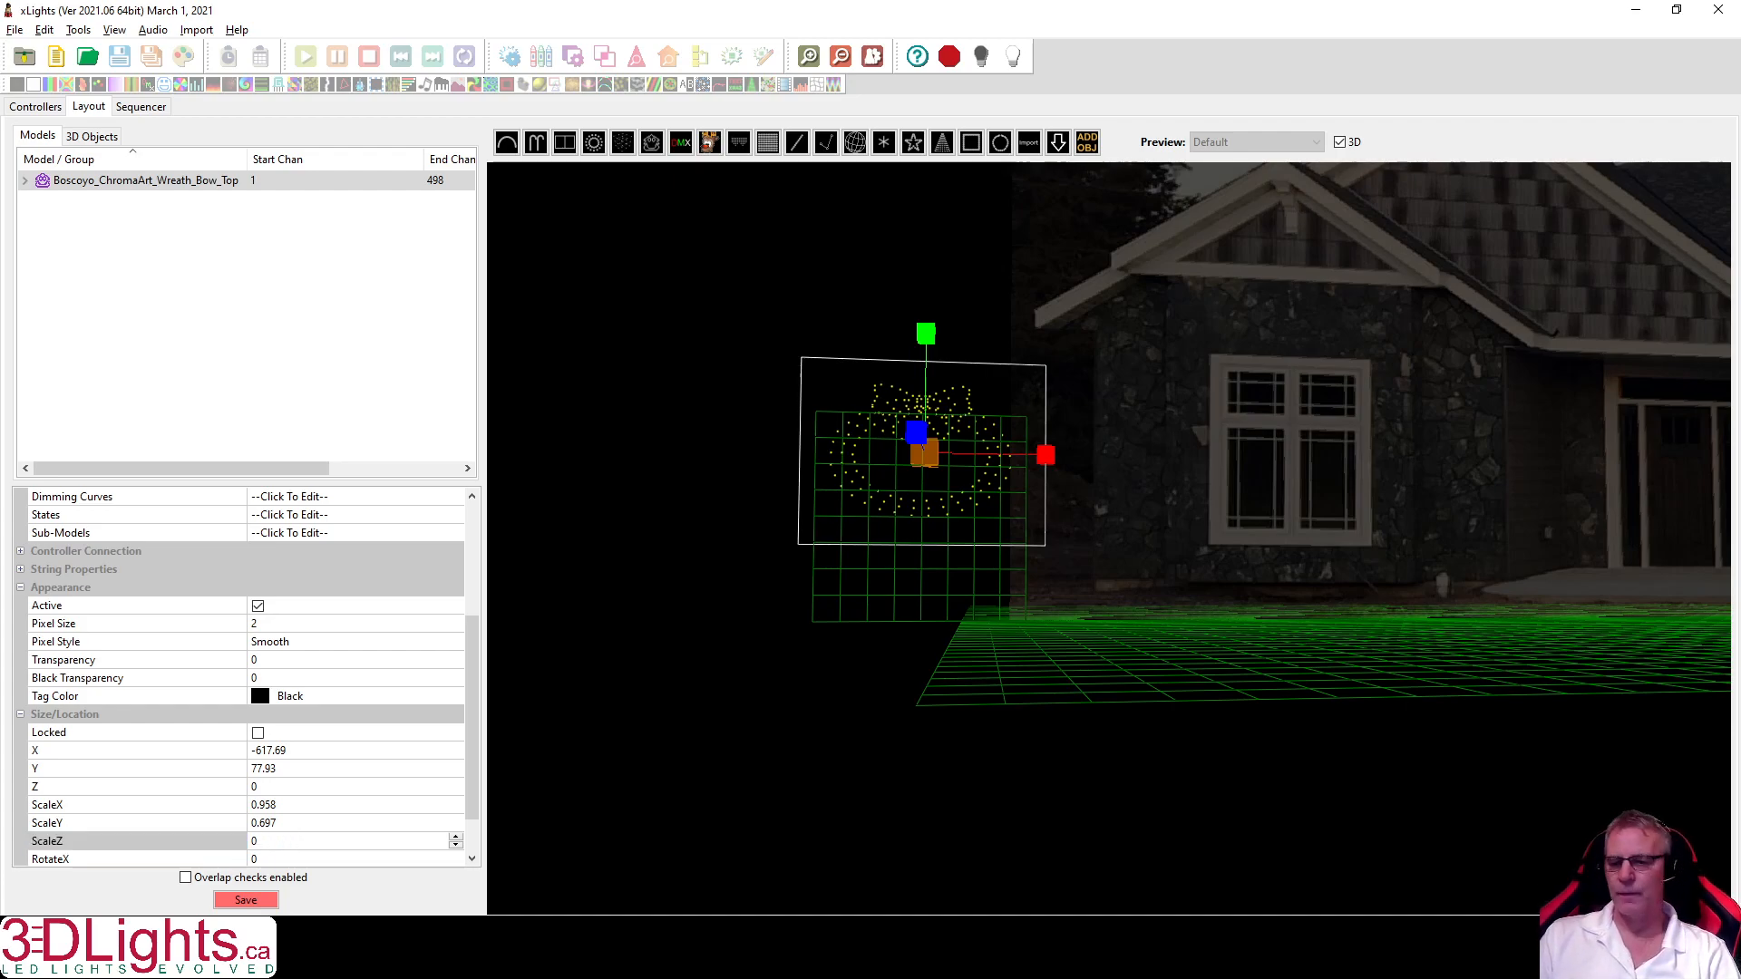
left_click(300, 806)
type("0.697")
key("Return")
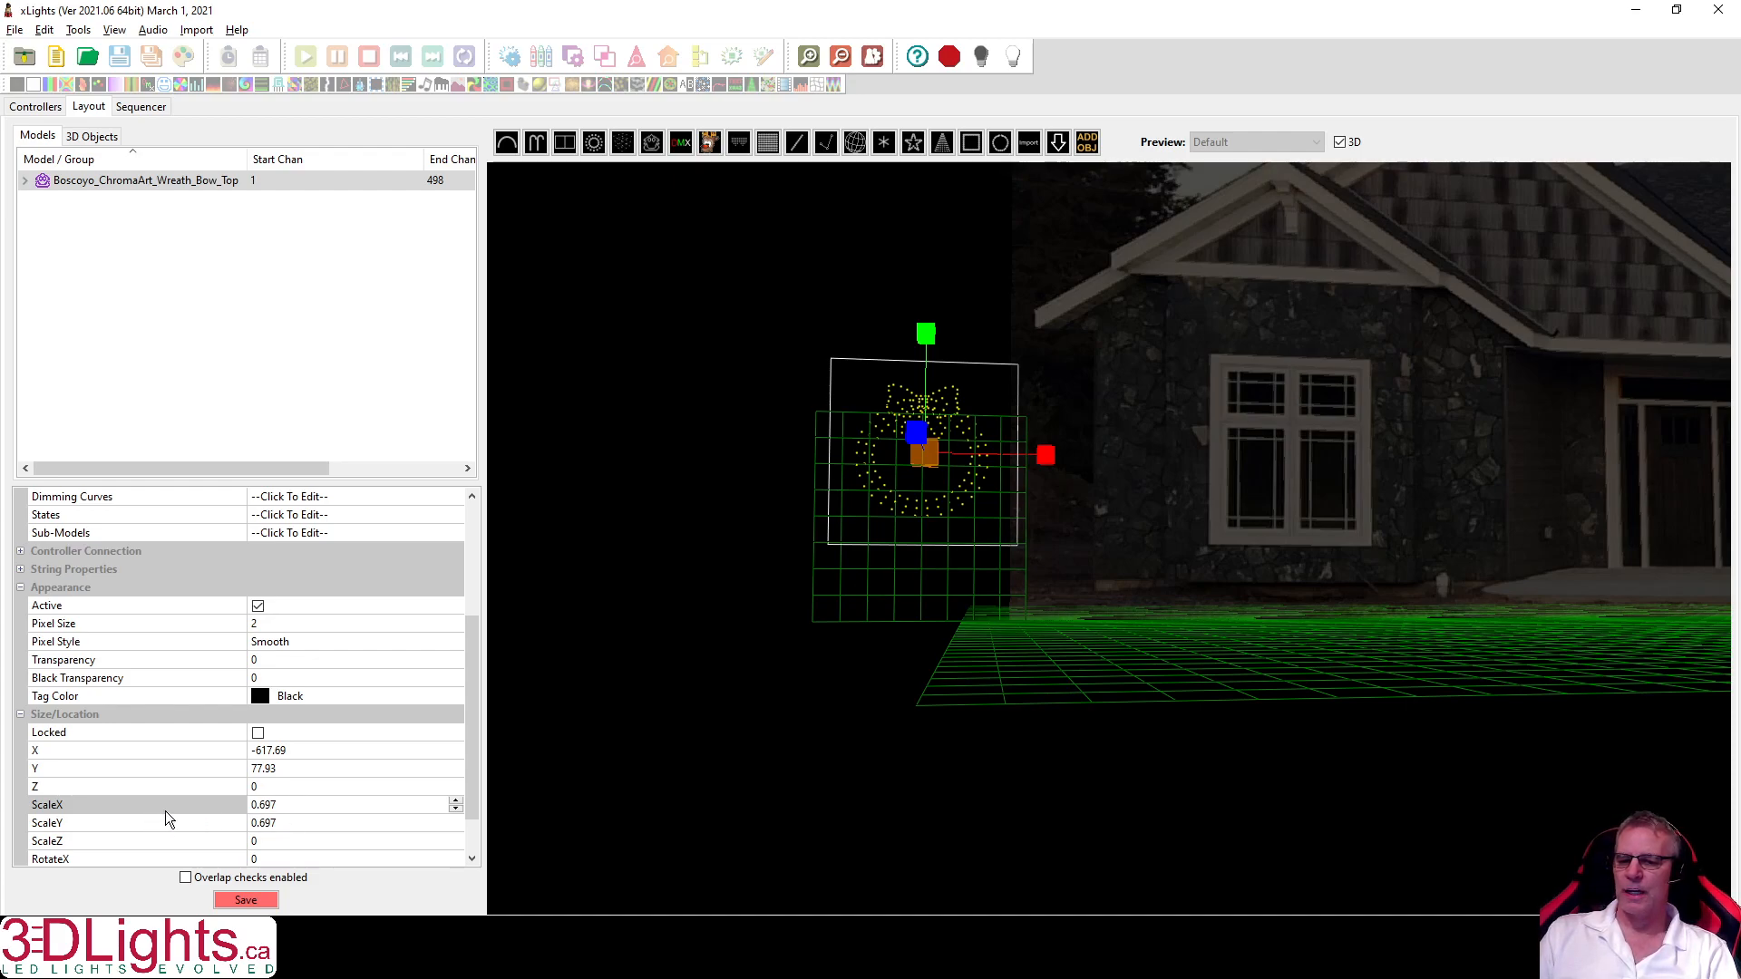
left_click(277, 843)
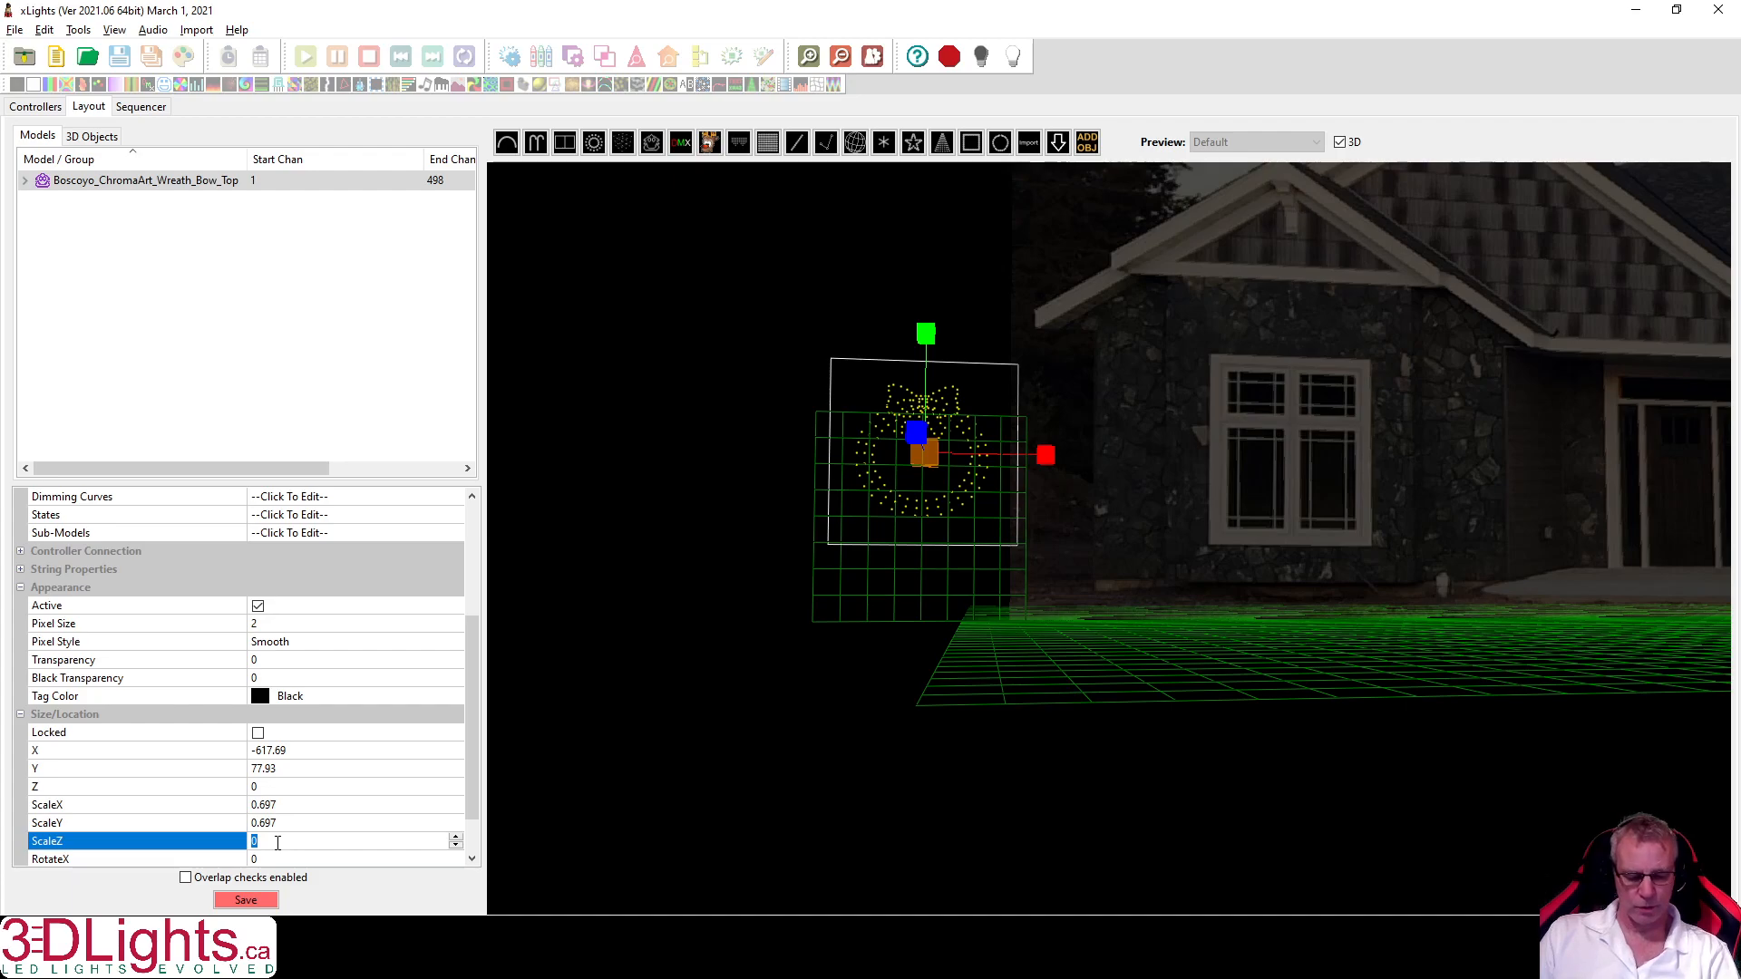
type("1")
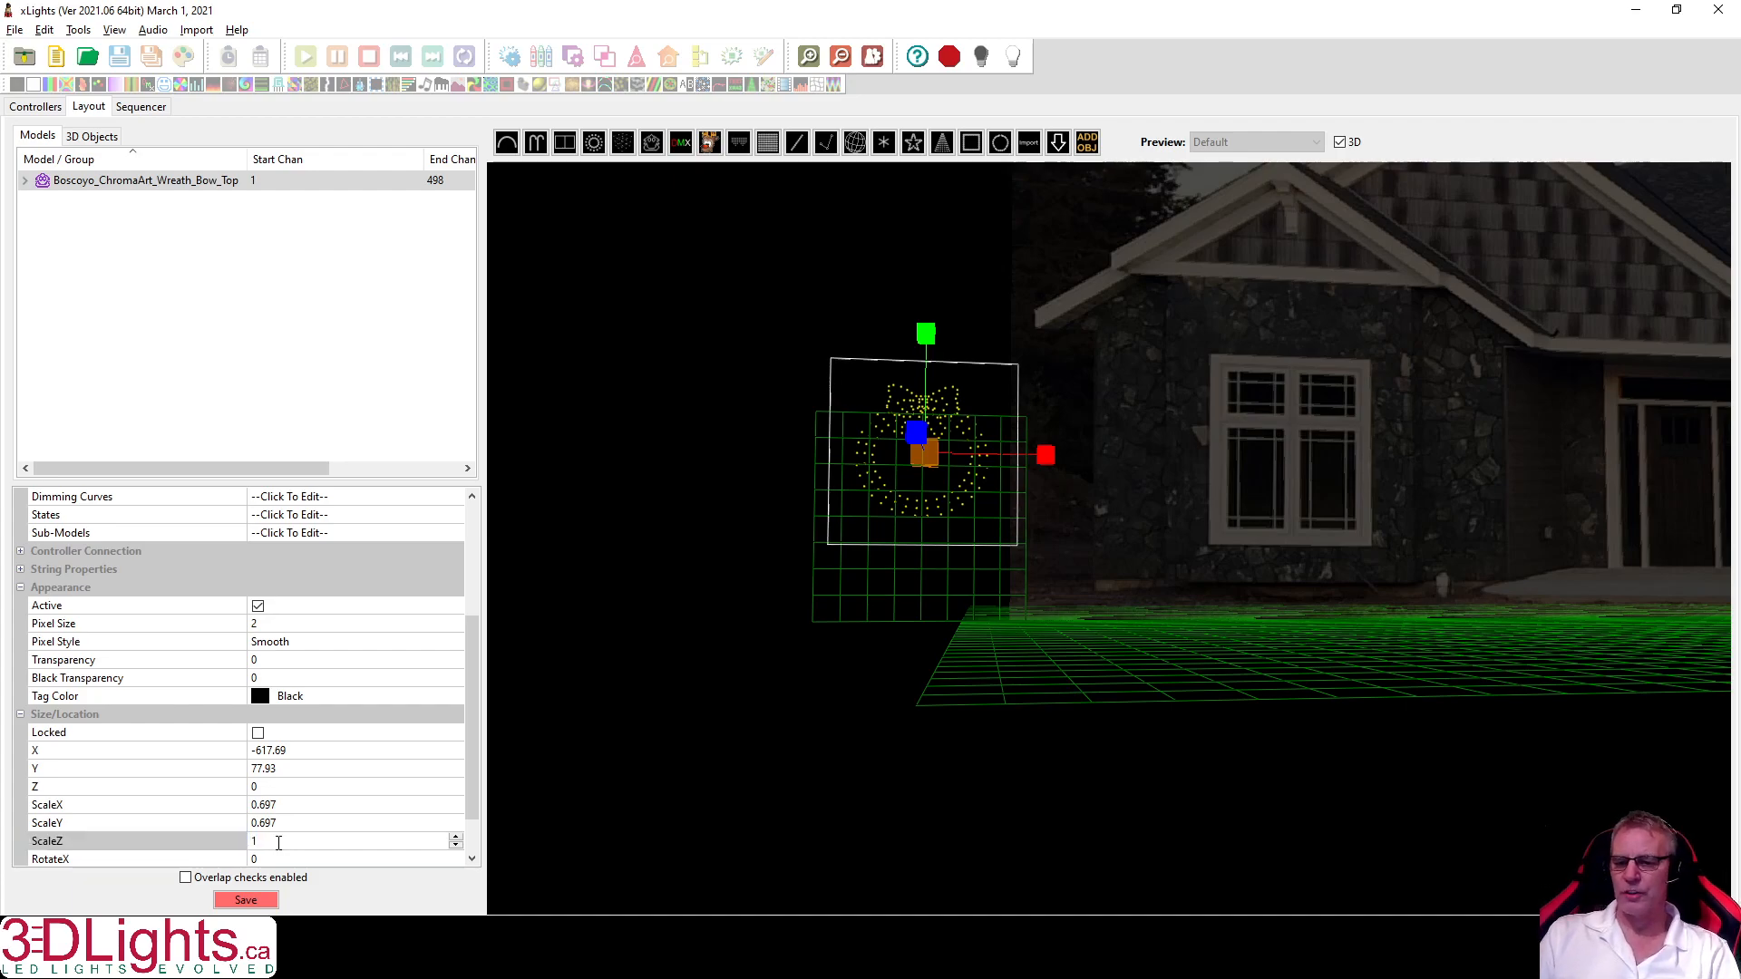
Align the wreath with the ground, and lower it slightly to about Y 32.33 against the dimension grid.
right_click(932, 452)
left_click(980, 482)
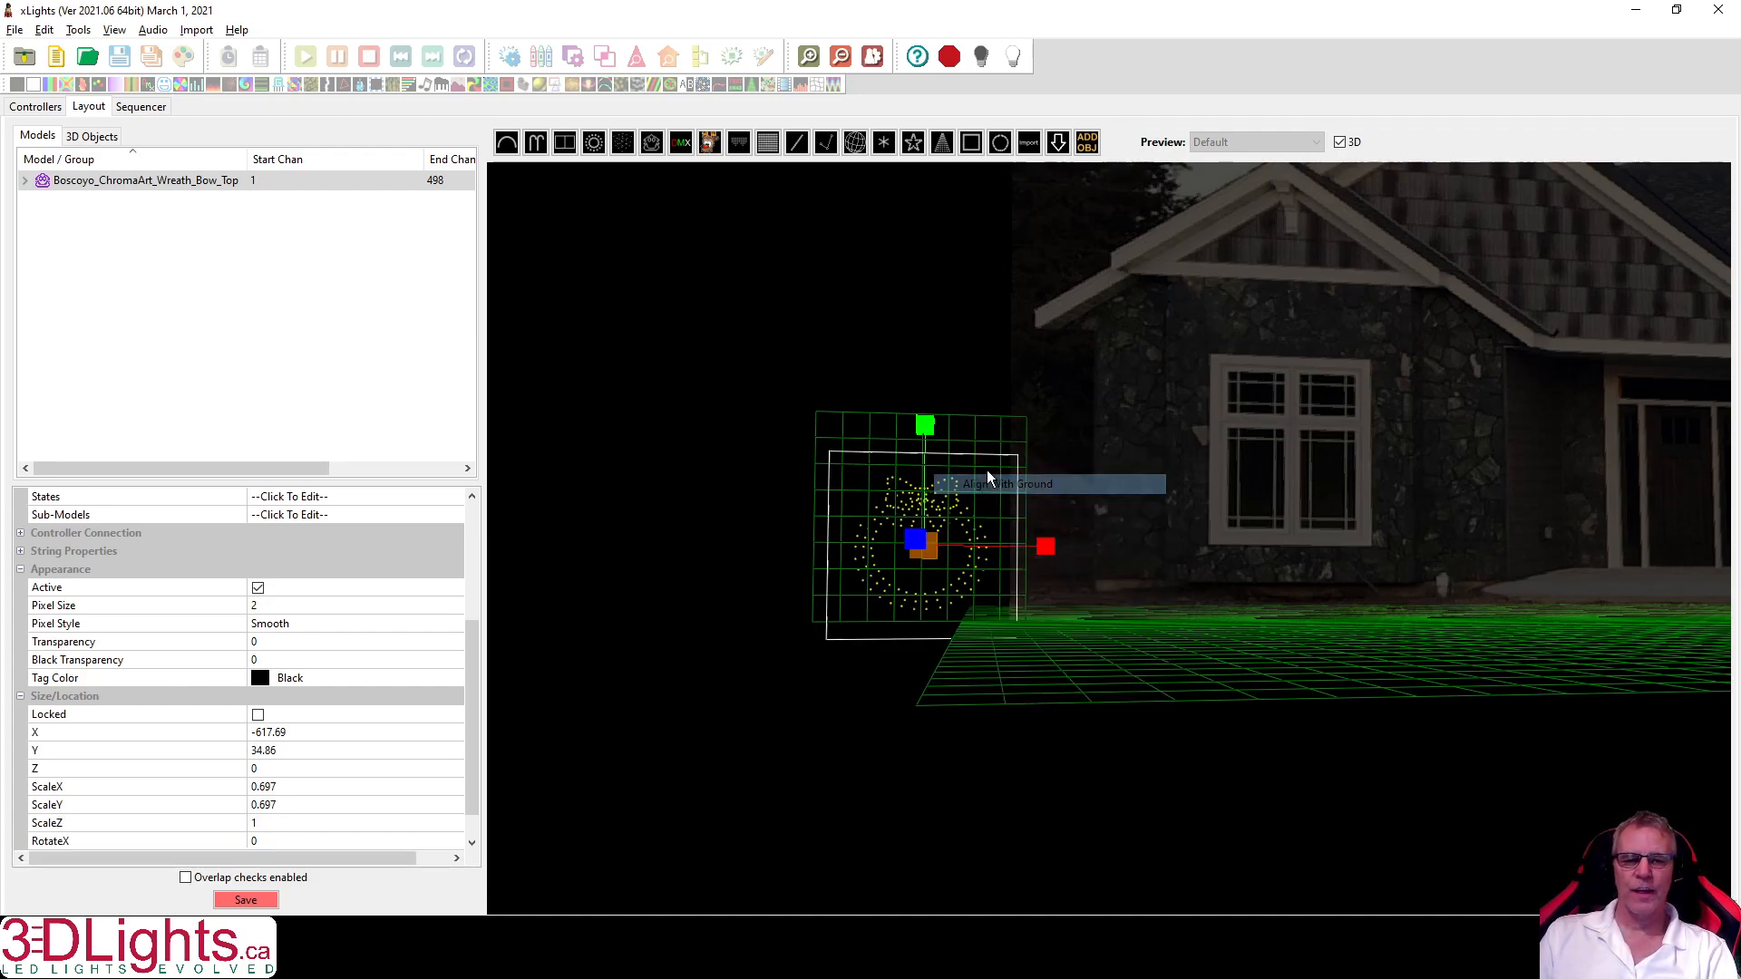
left_click_drag(1083, 521, 1086, 521)
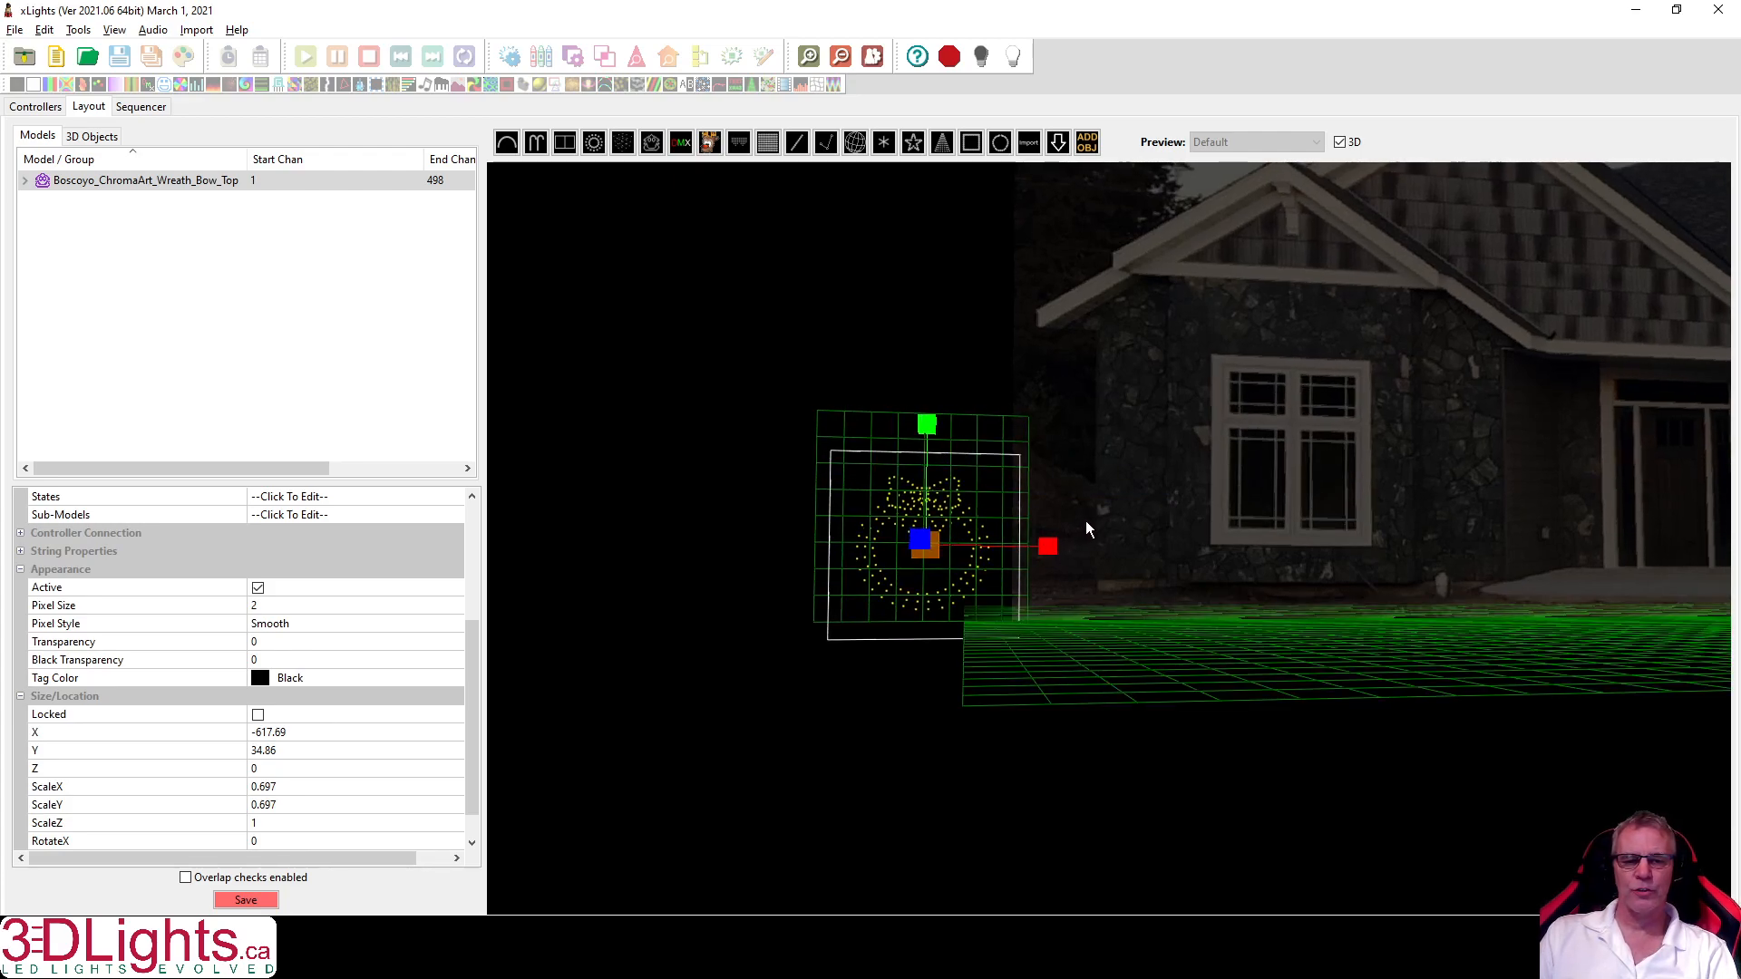
left_click(941, 556)
left_click(942, 533)
left_click_drag(934, 446, 935, 453)
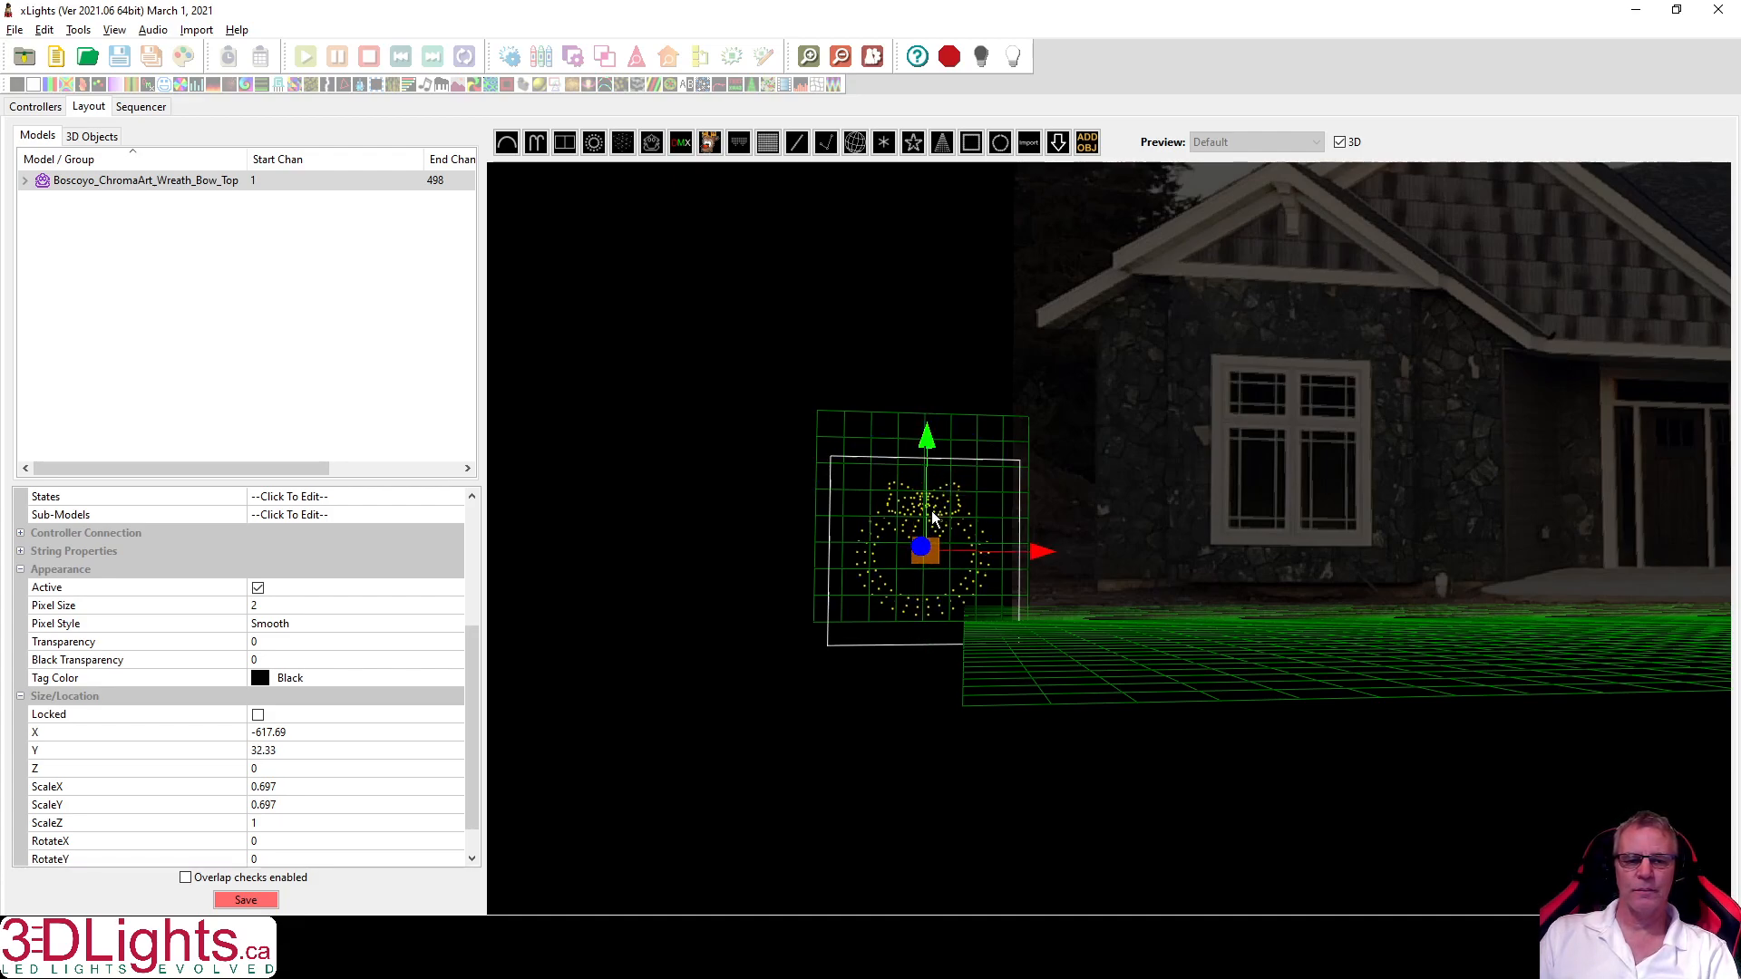
Reduce the wreath's height to a ScaleY of about 0.638 and adjust its vertical position to about Y 31.06.
left_click(936, 554)
left_click_drag(926, 446, 926, 461)
left_click(939, 569)
left_click(940, 568)
left_click(935, 572)
left_click(940, 564)
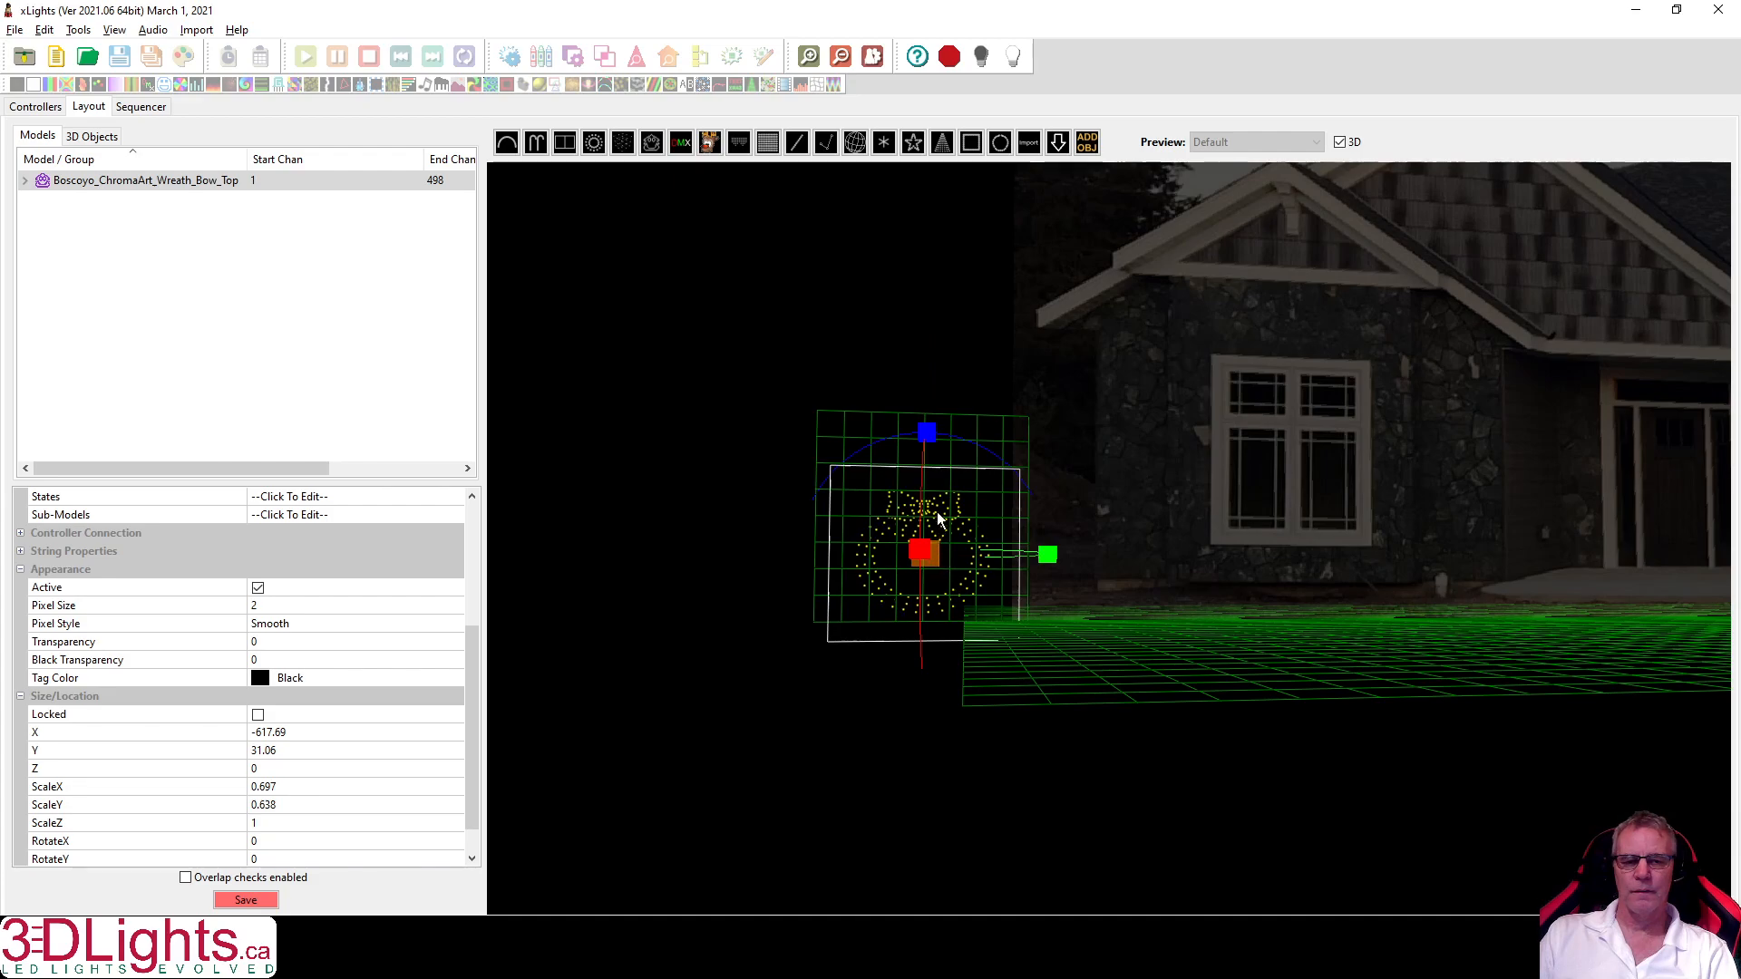
left_click(941, 561)
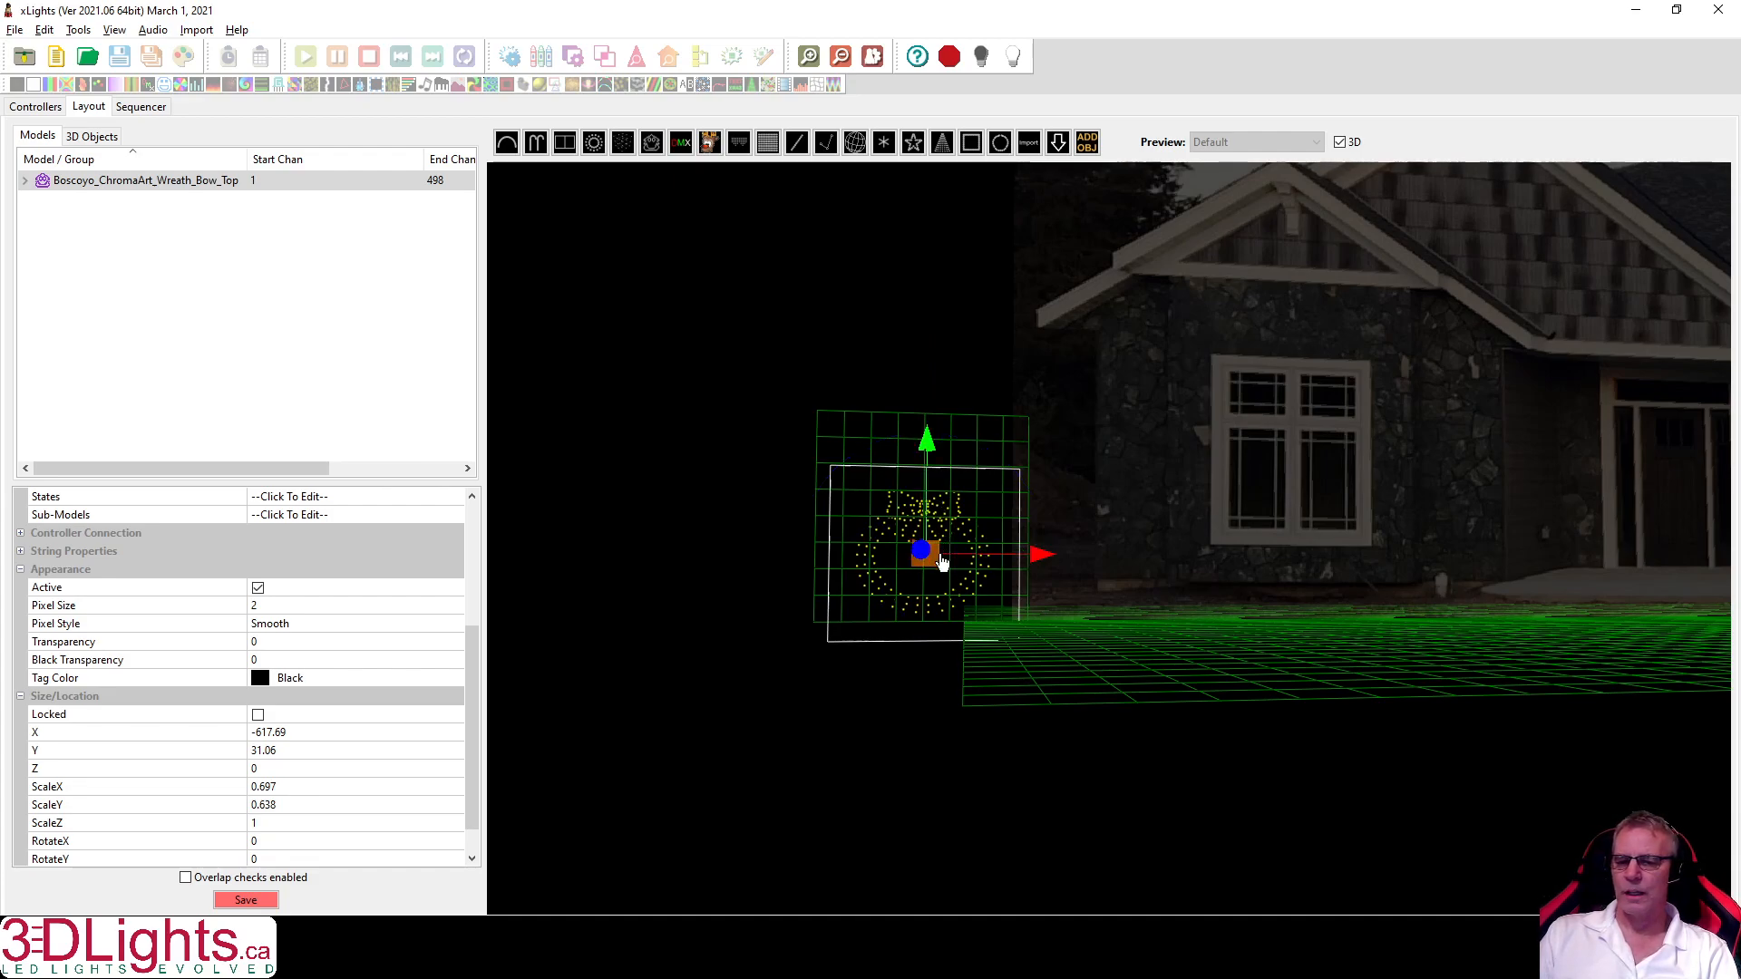
Set the wreath's ScaleX to 0.638 so its width matches its height scale.
left_click(338, 785)
type("0.638")
key("Return")
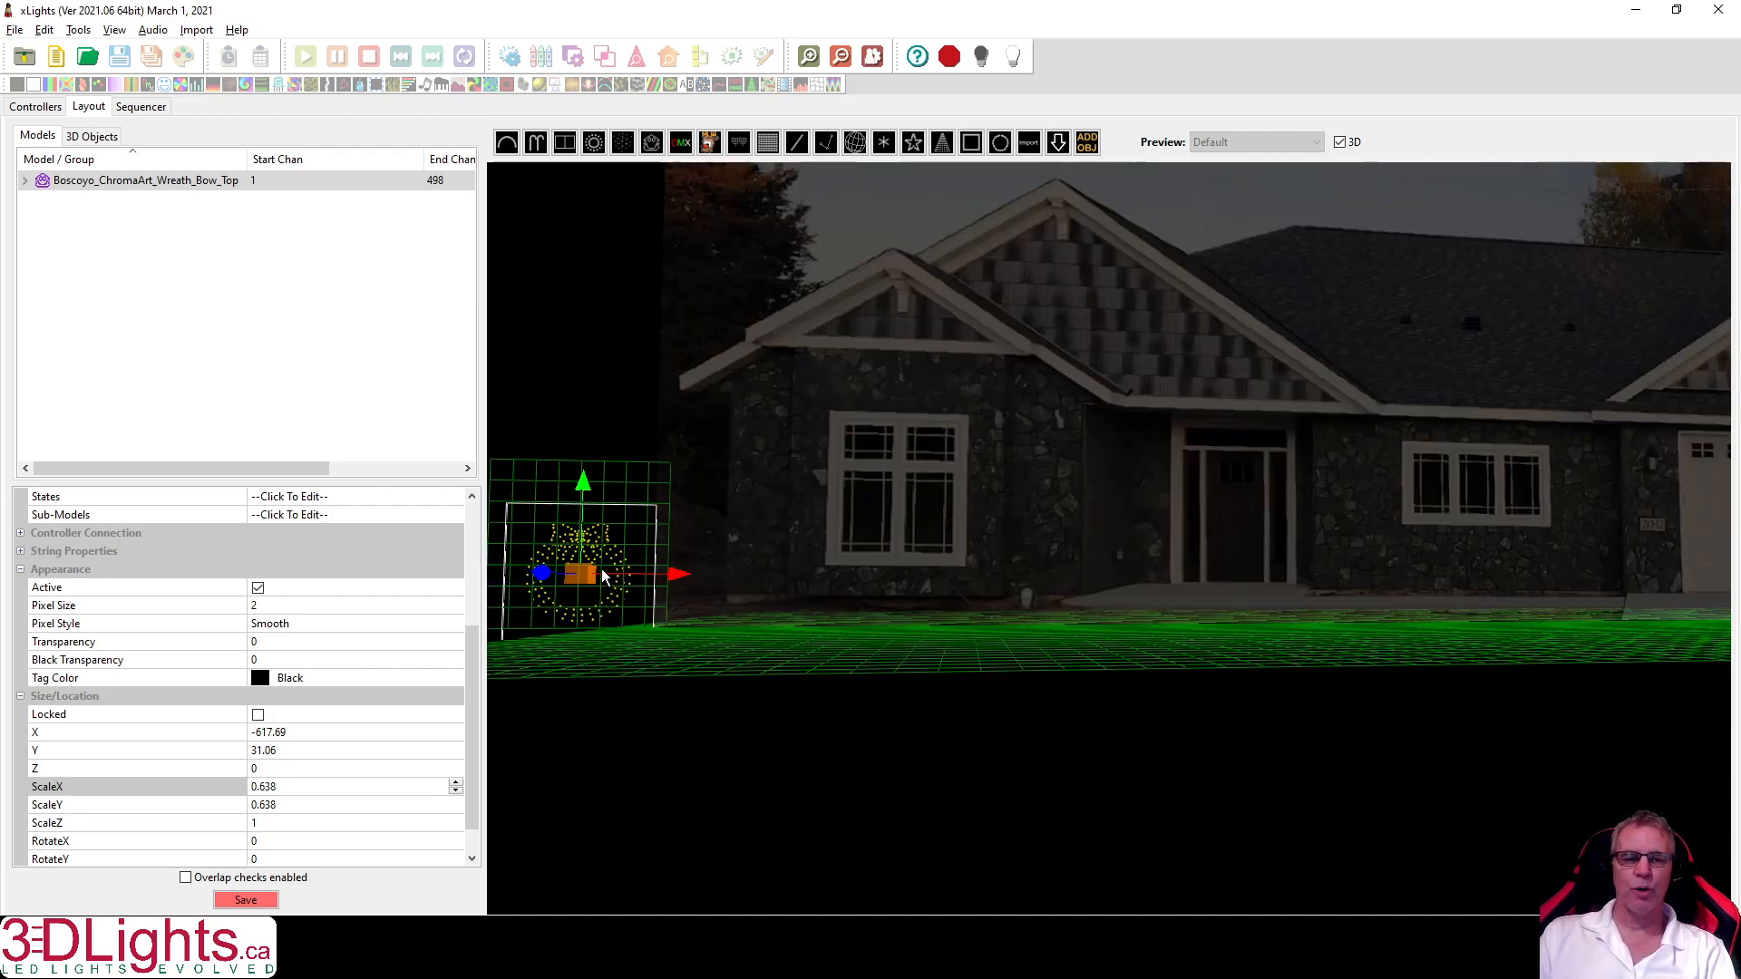
Move the wreath onto the wall between the front door and the adjacent window, at about X -156.64, Y 74.34.
left_click_drag(686, 581, 1324, 584)
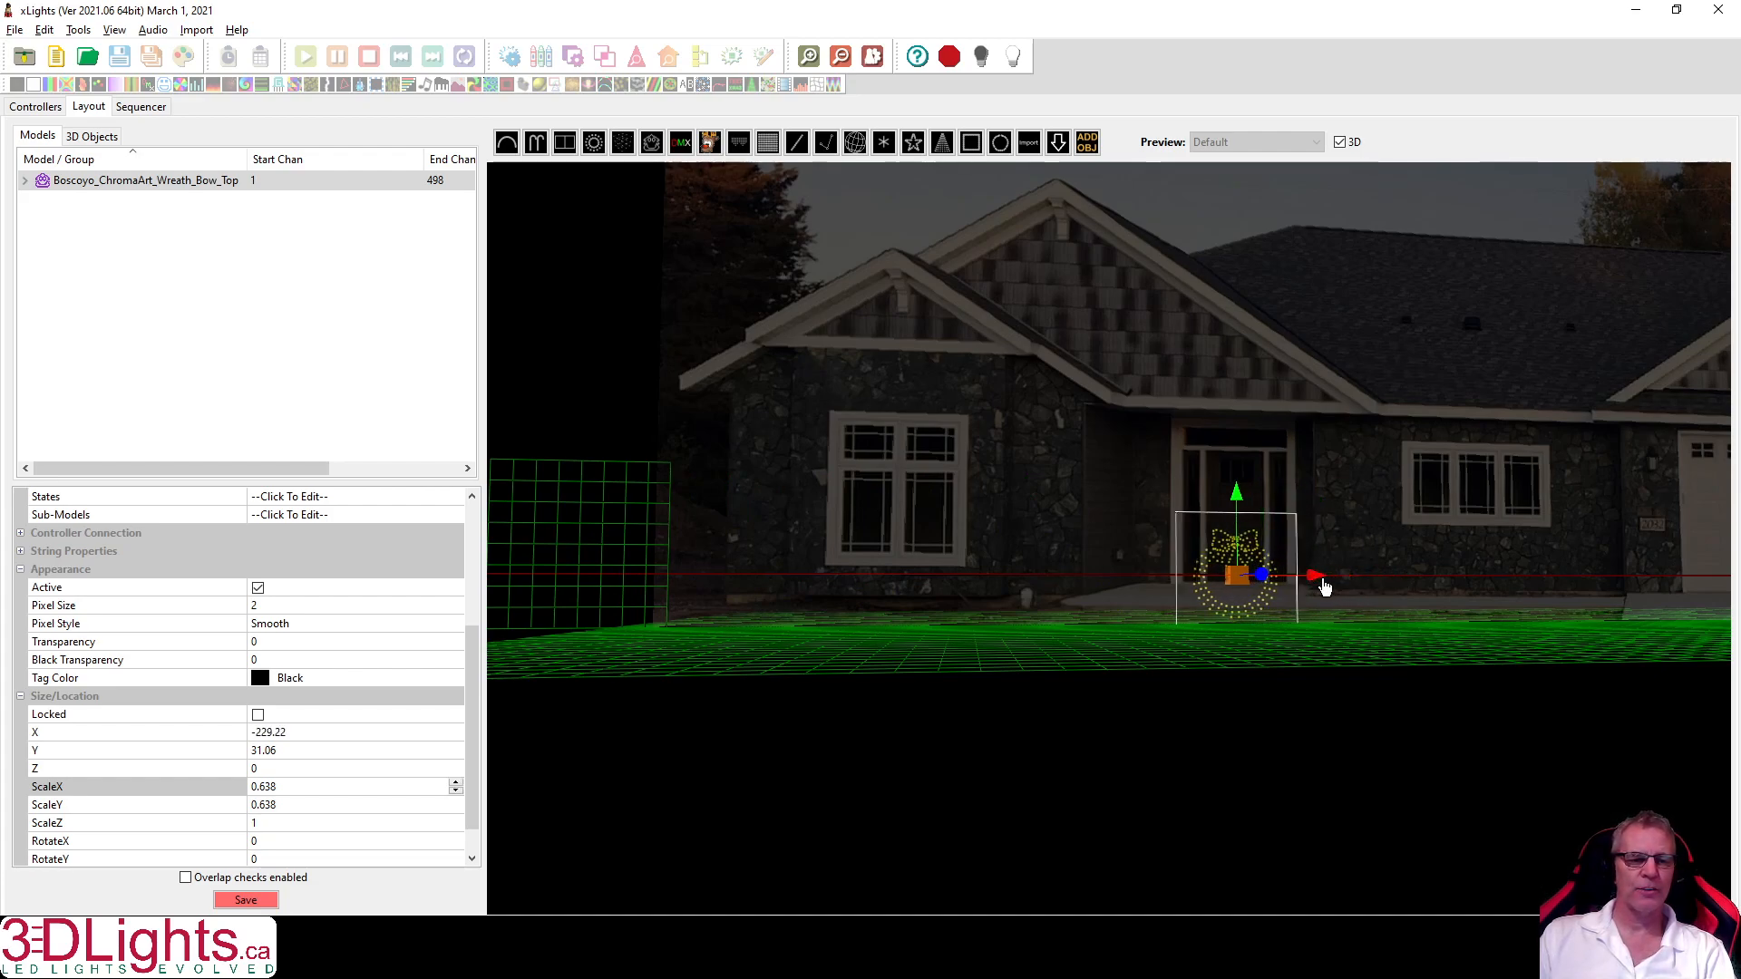
left_click_drag(1239, 504, 1237, 439)
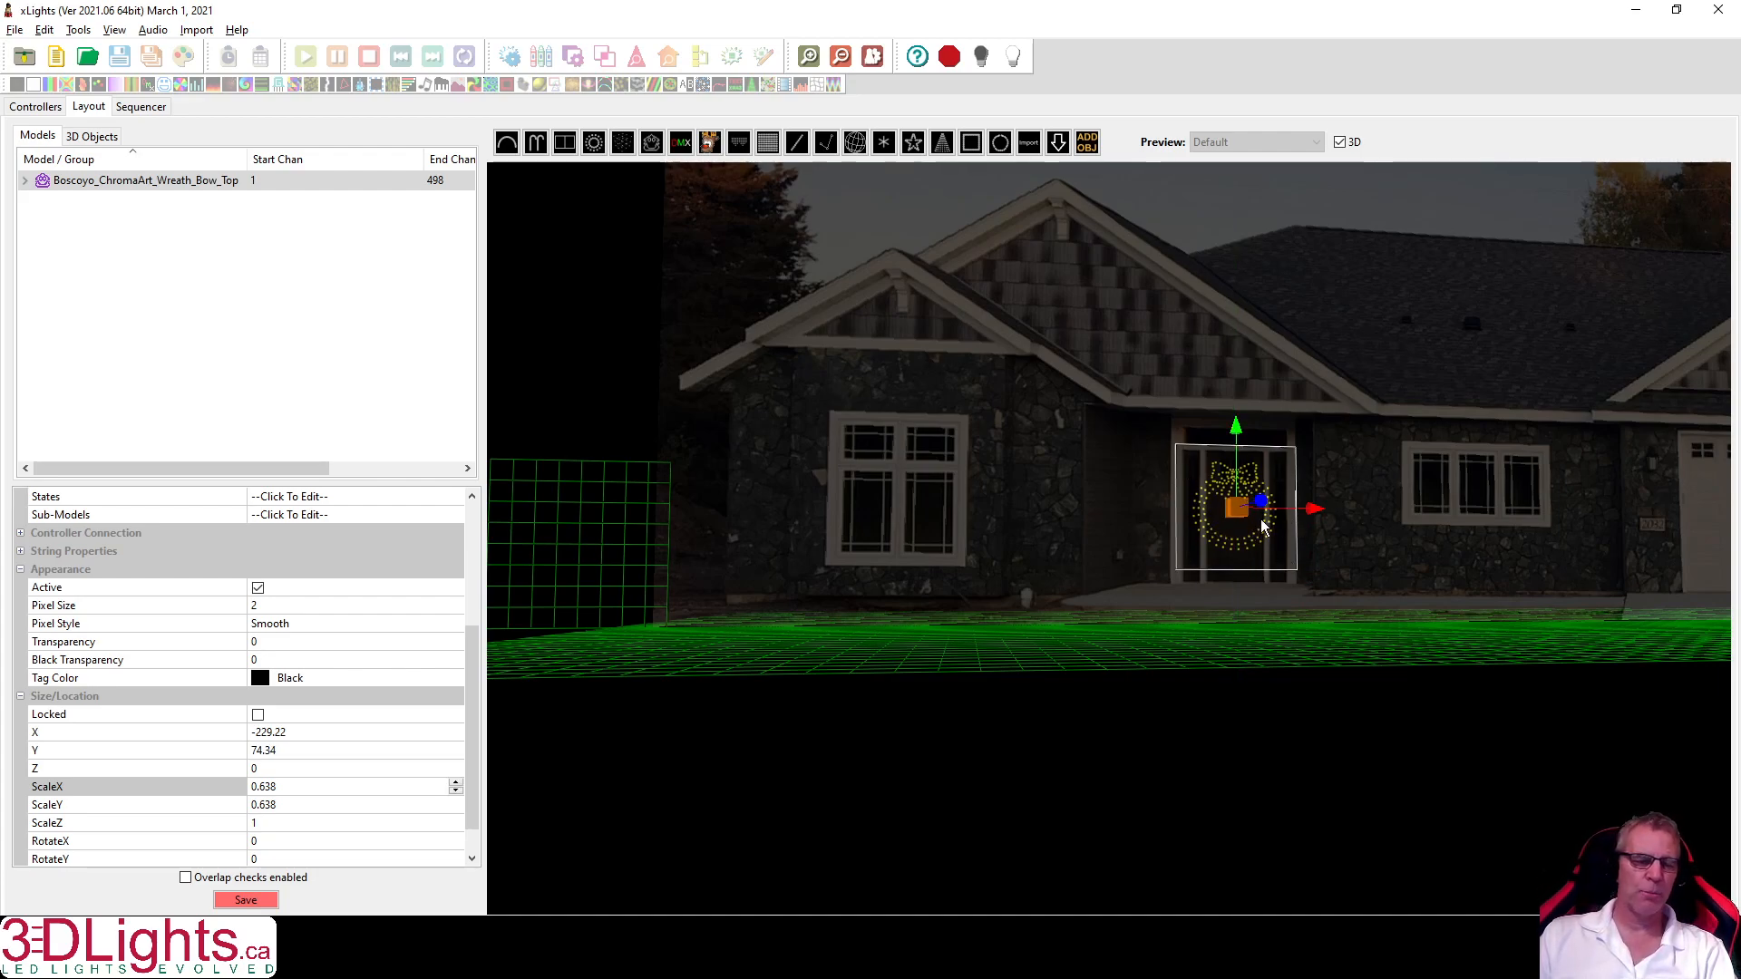
left_click_drag(1314, 509, 1421, 513)
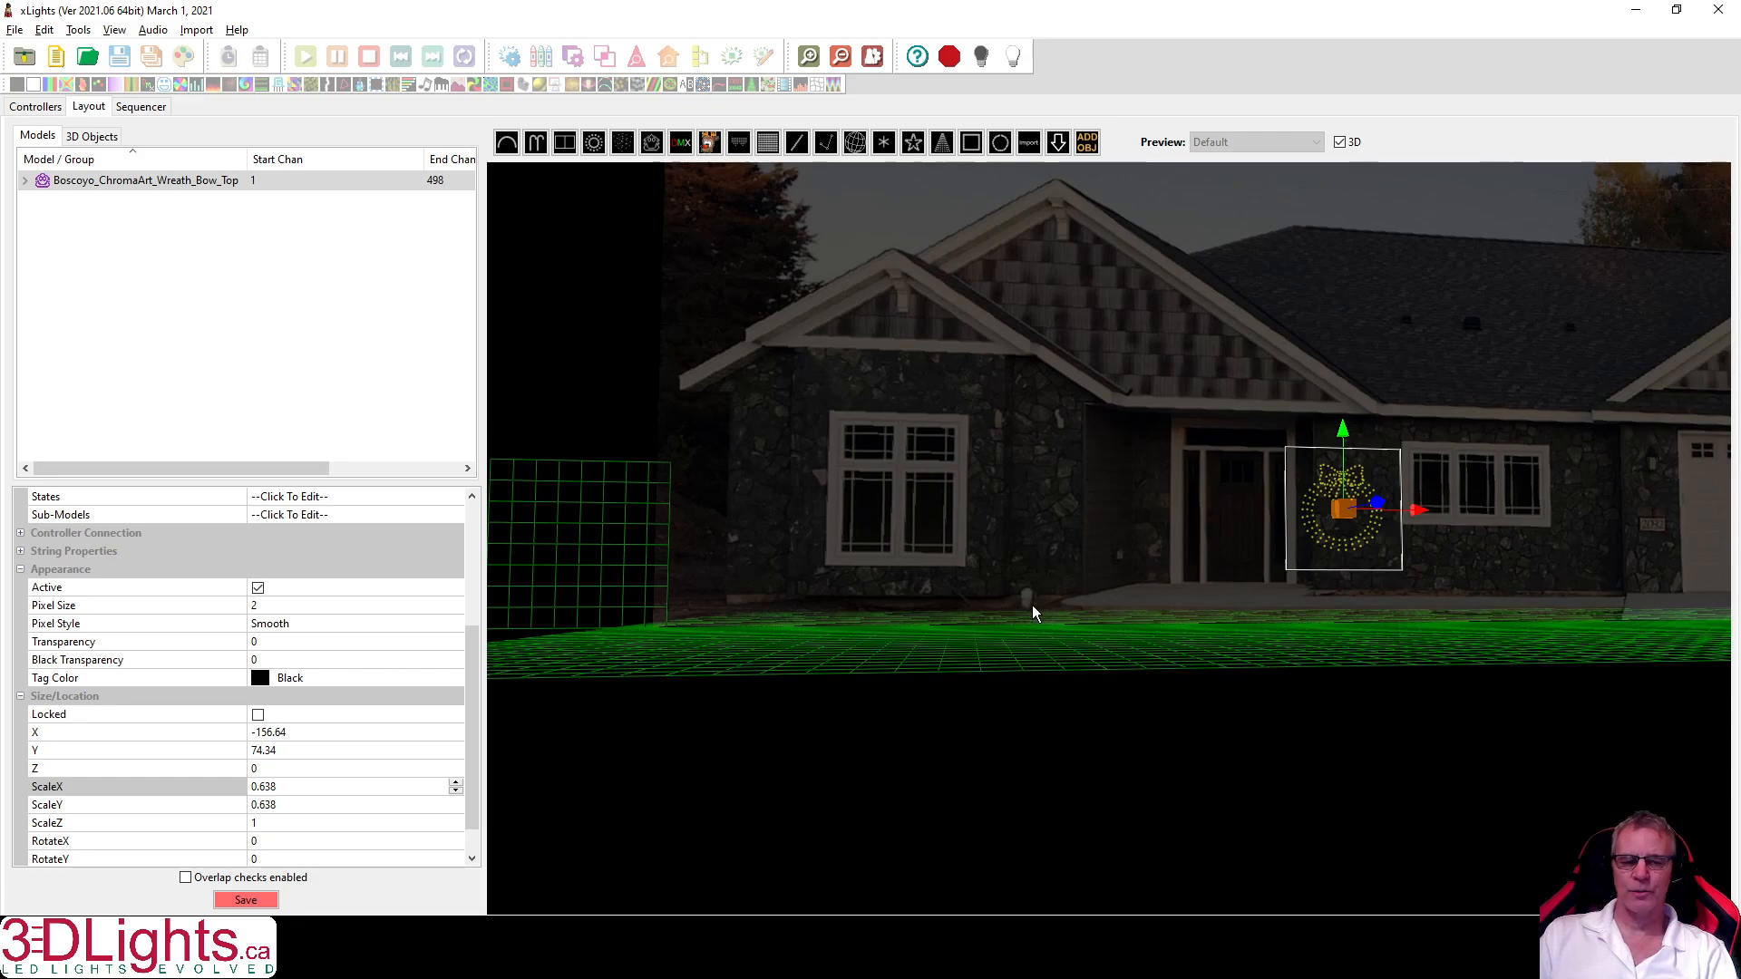
Pull the wreath out in front of the house to about Z 263.63, and bring it back to about Z 137.97.
left_click_drag(973, 694, 1106, 719)
left_click_drag(1216, 486, 1499, 479)
left_click_drag(1517, 520, 1541, 525)
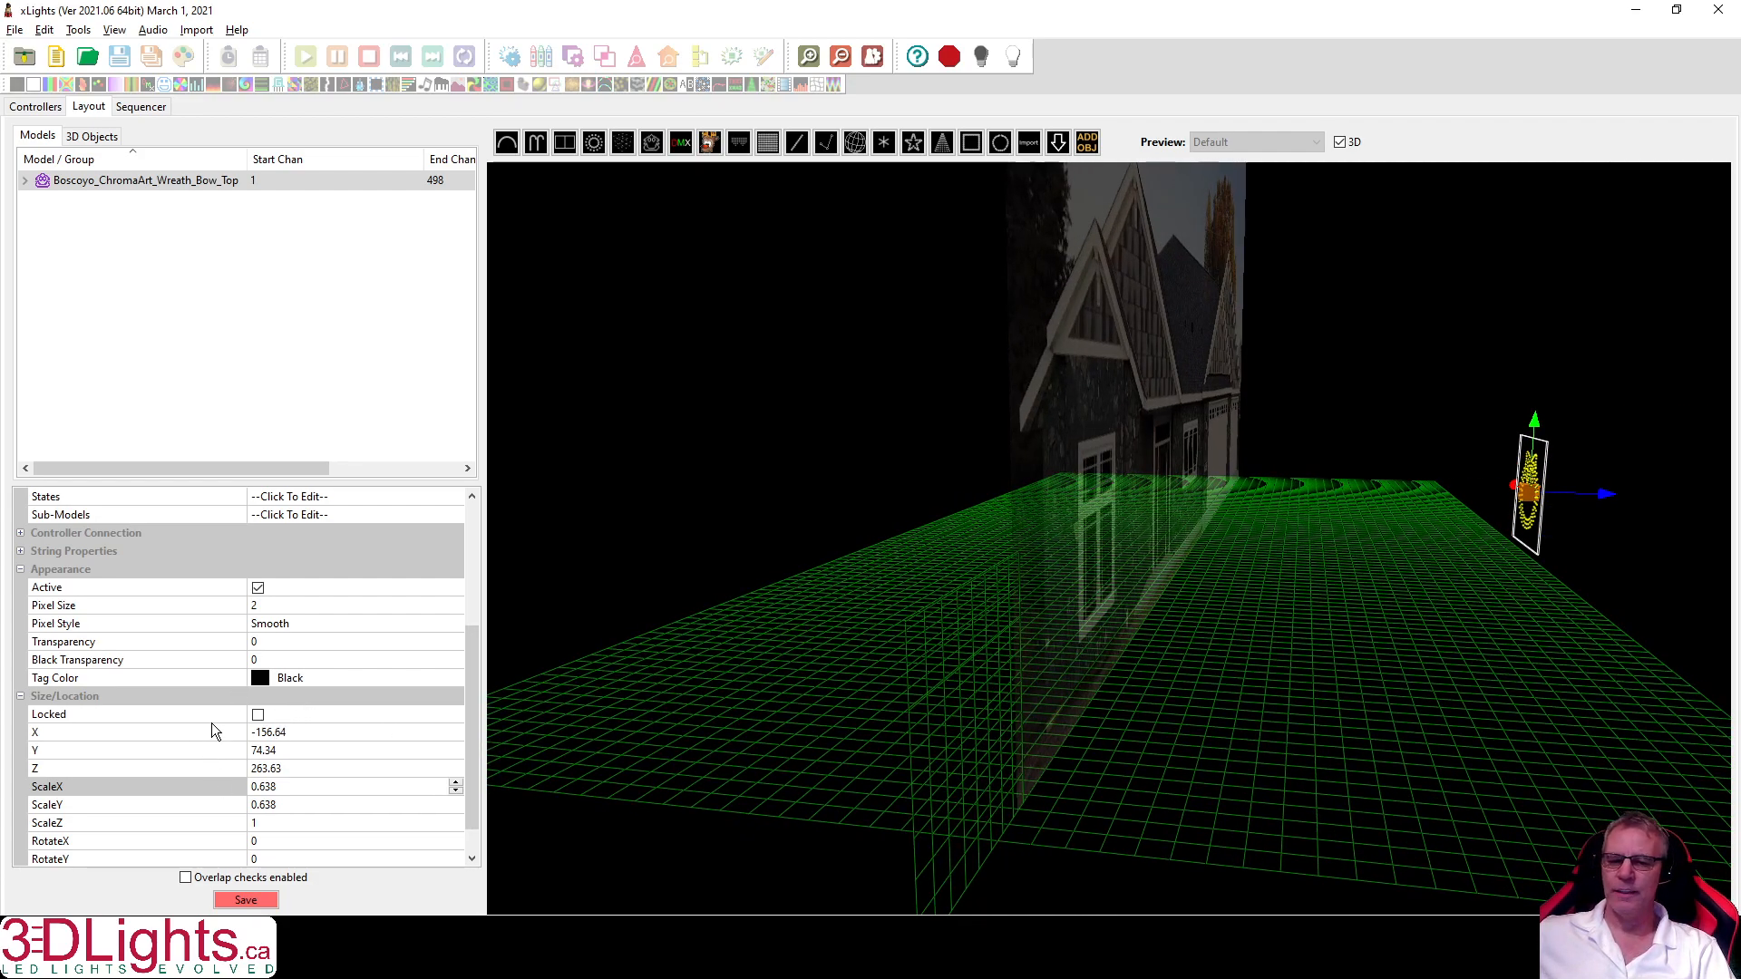
mouse_move(1608, 505)
left_mouse_down()
mouse_move(1469, 510)
mouse_move(1595, 507)
left_mouse_up()
left_click(323, 770)
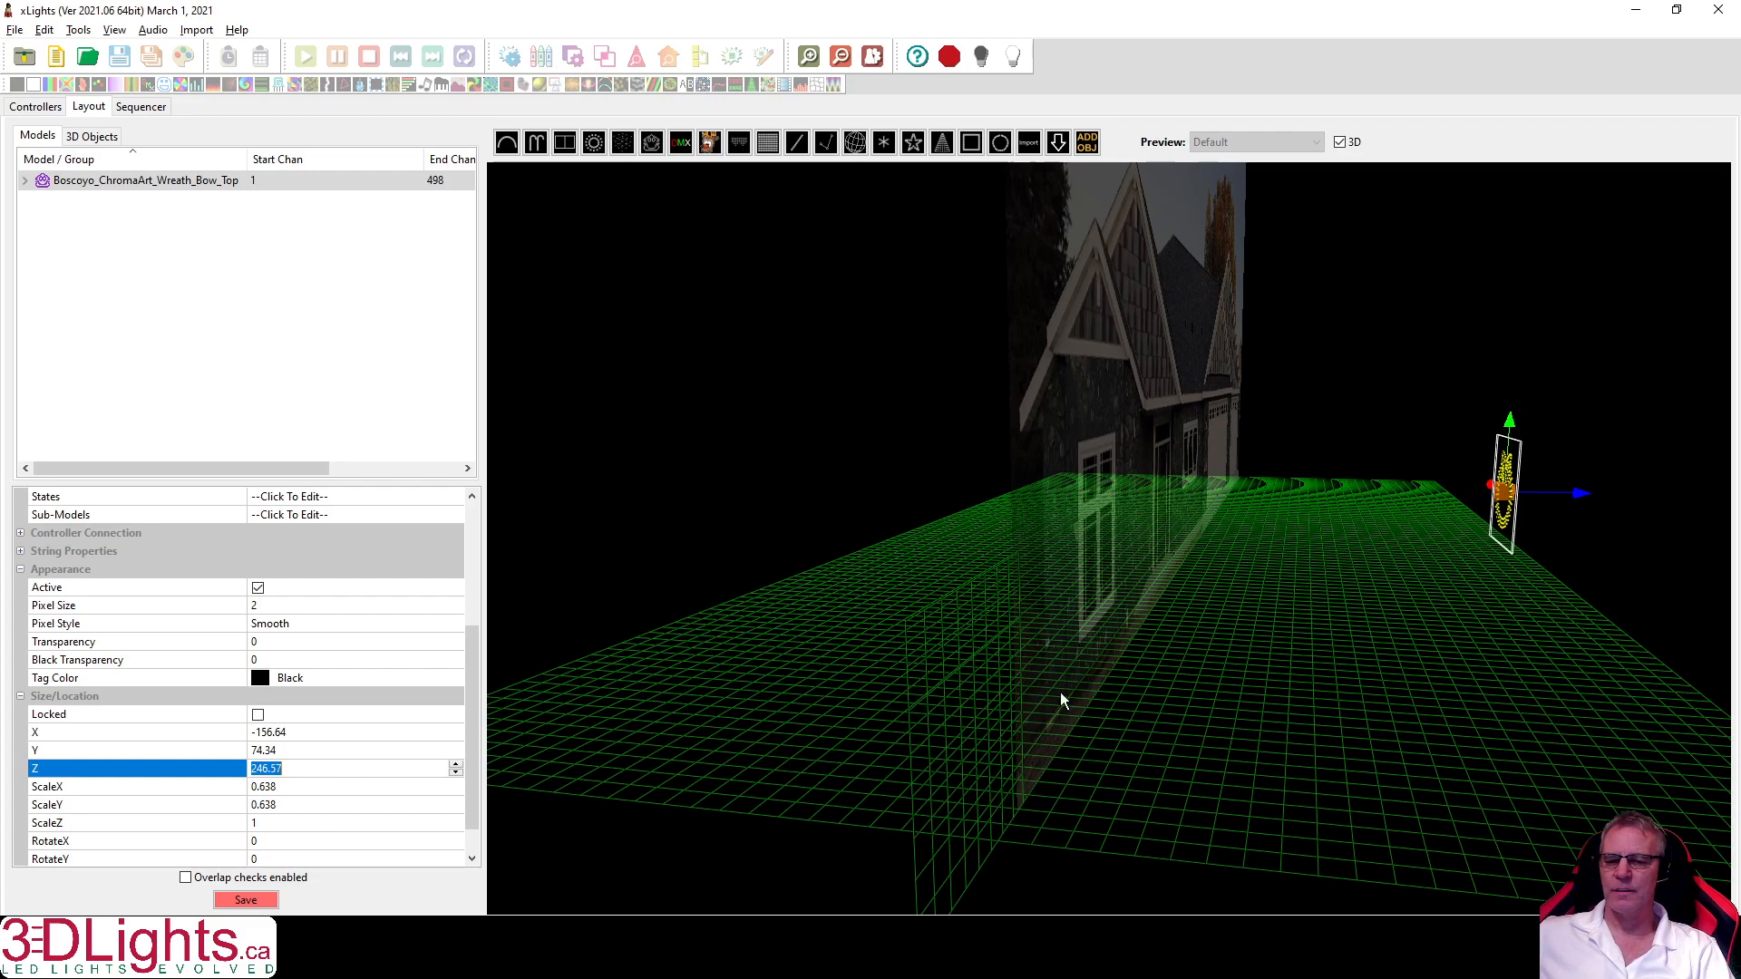
left_click_drag(1576, 497, 1441, 525)
Set the wreath's Z position to 0 so it sits on the house wall.
left_click(332, 768)
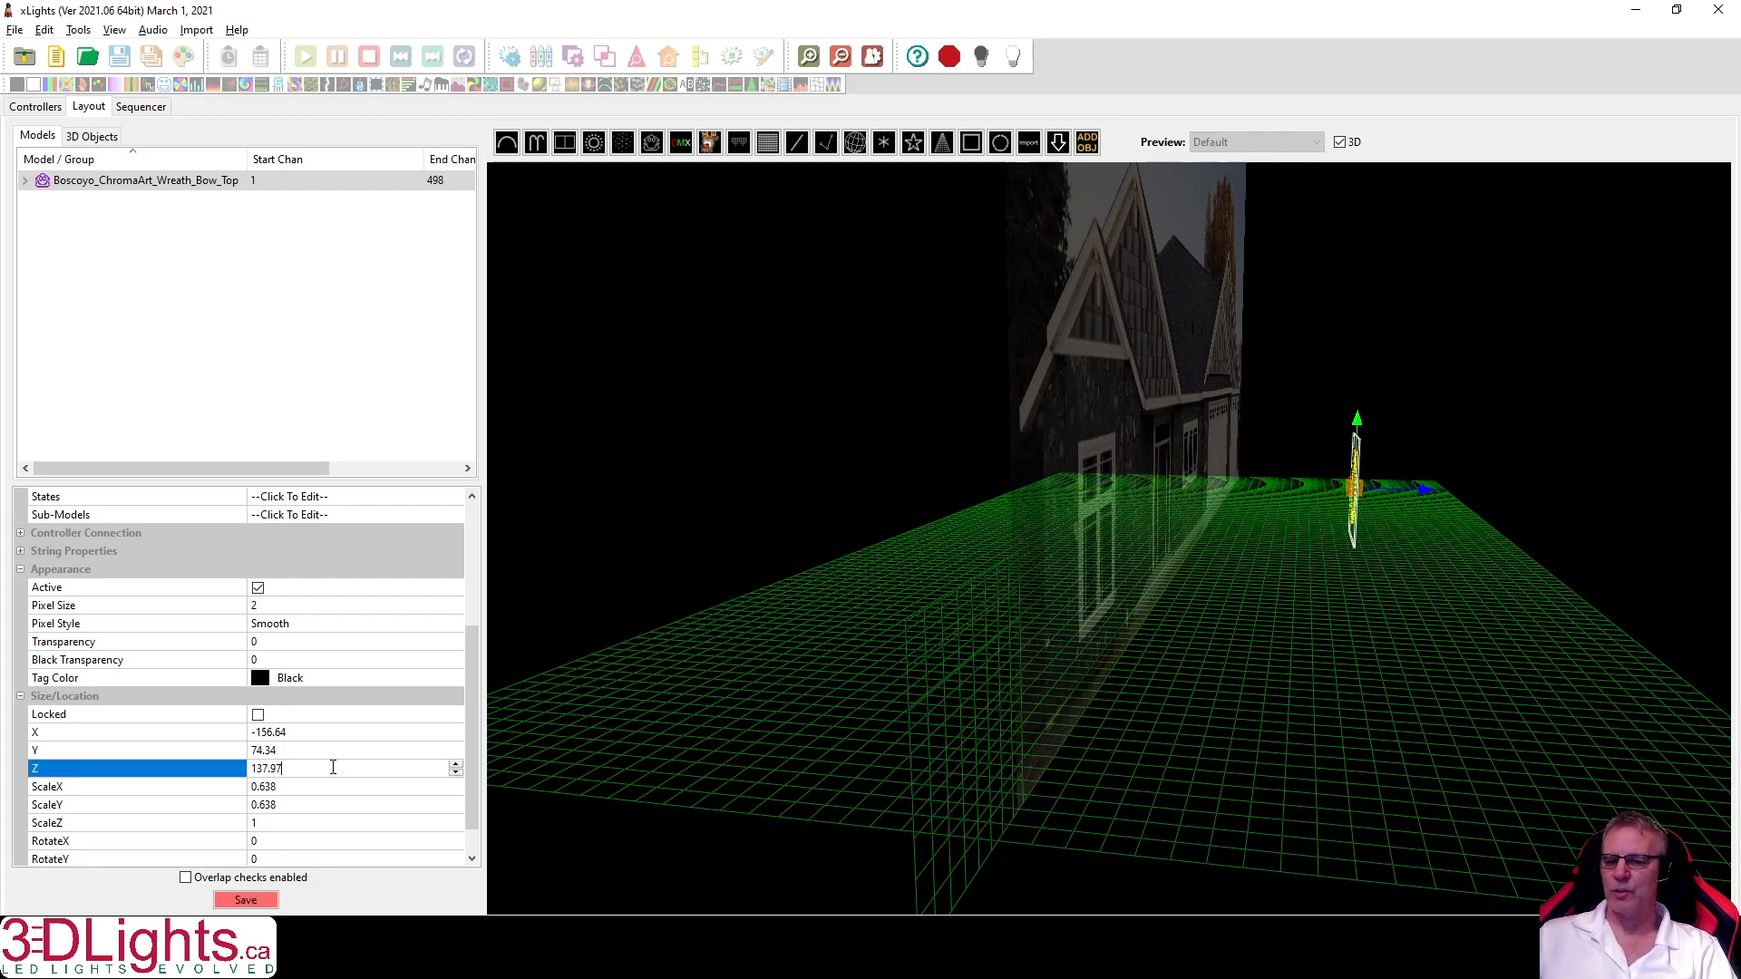
double_click(333, 768)
key("BackSpace")
type("0")
key("Return")
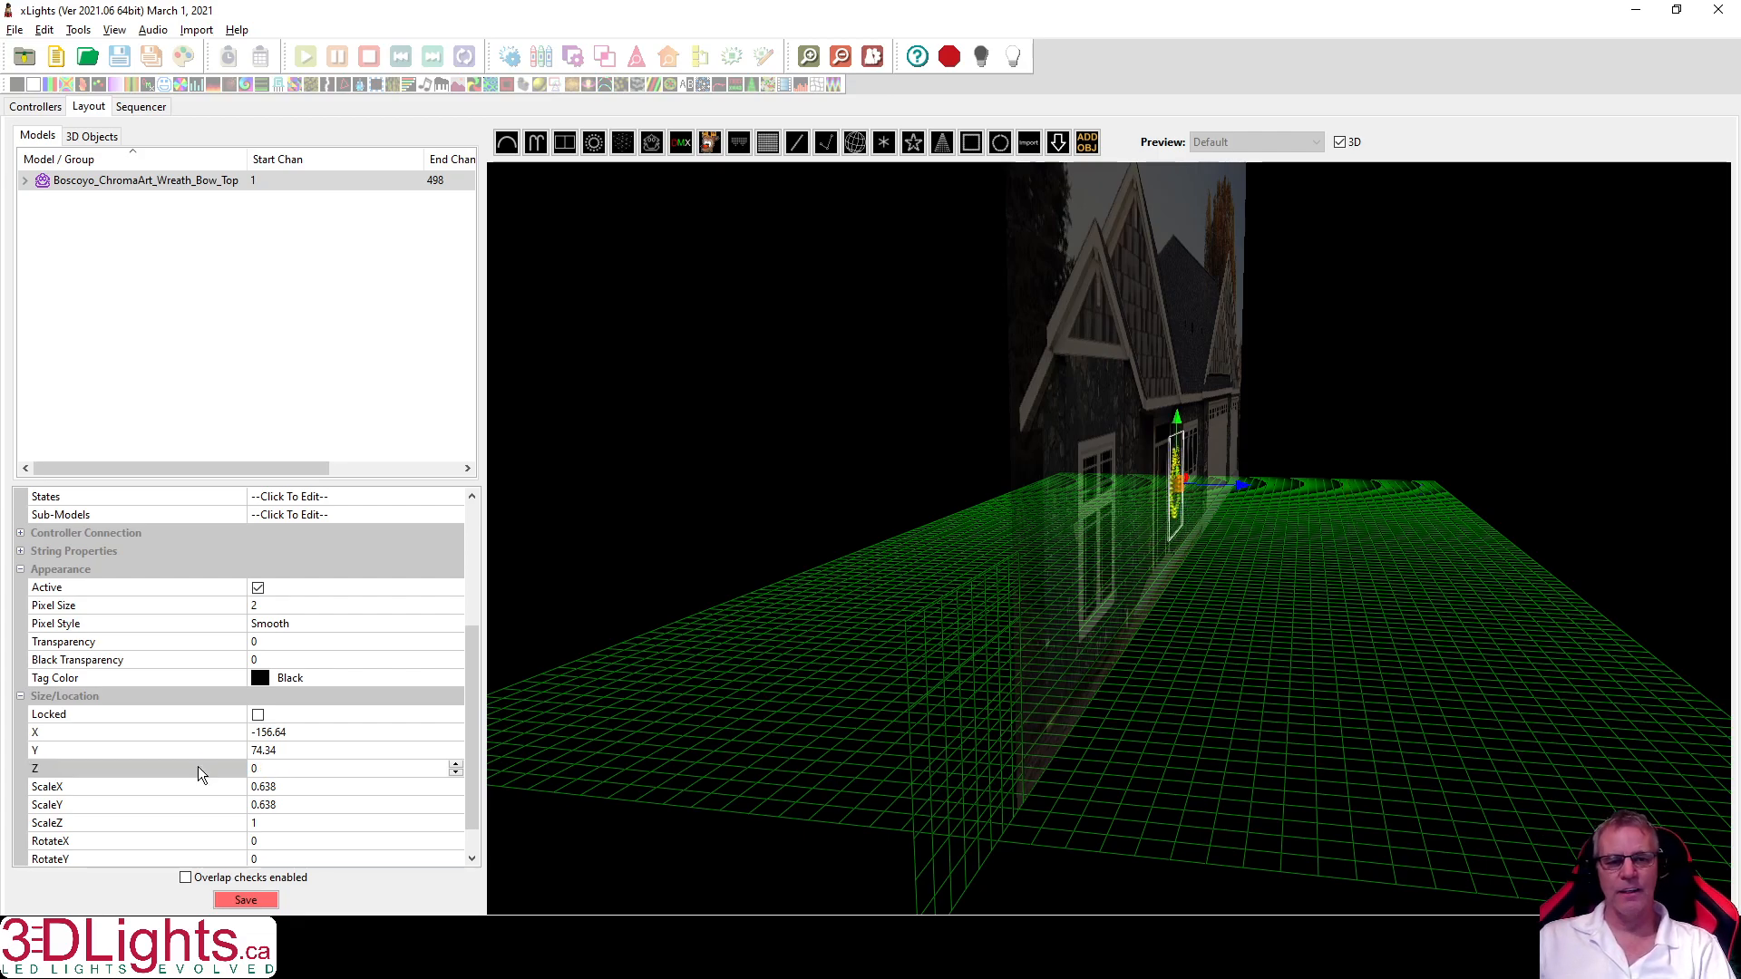
left_click_drag(1212, 601, 1057, 589)
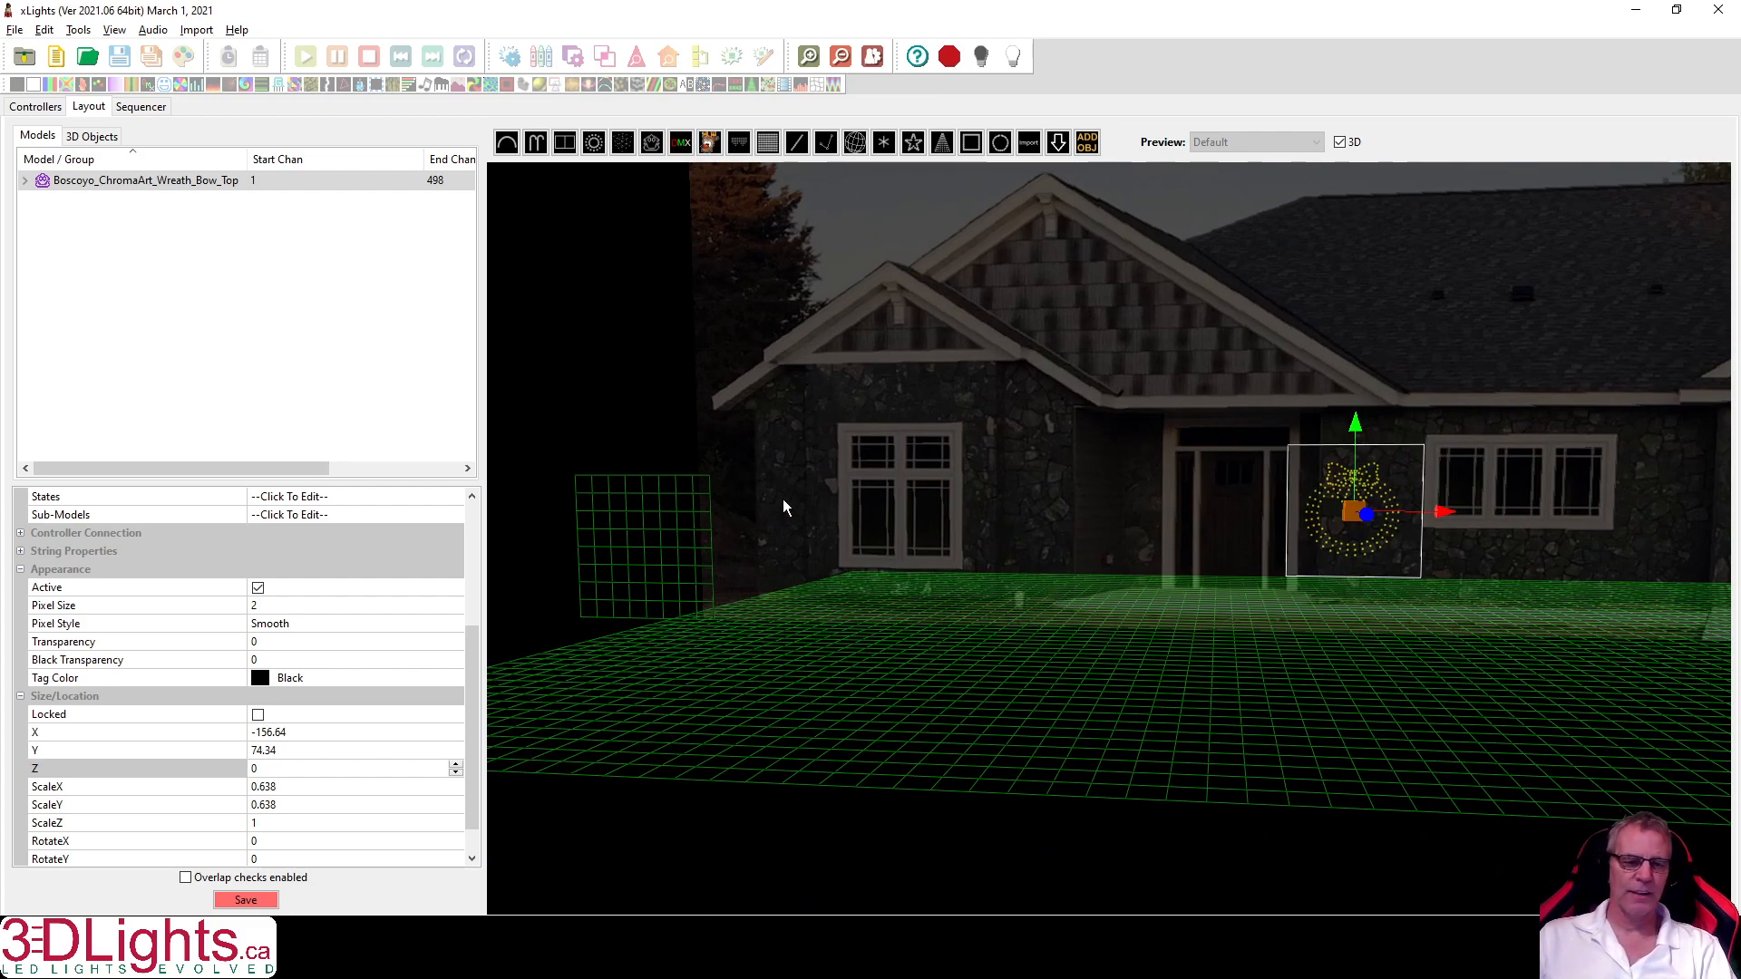
left_click_drag(1067, 632, 1093, 634)
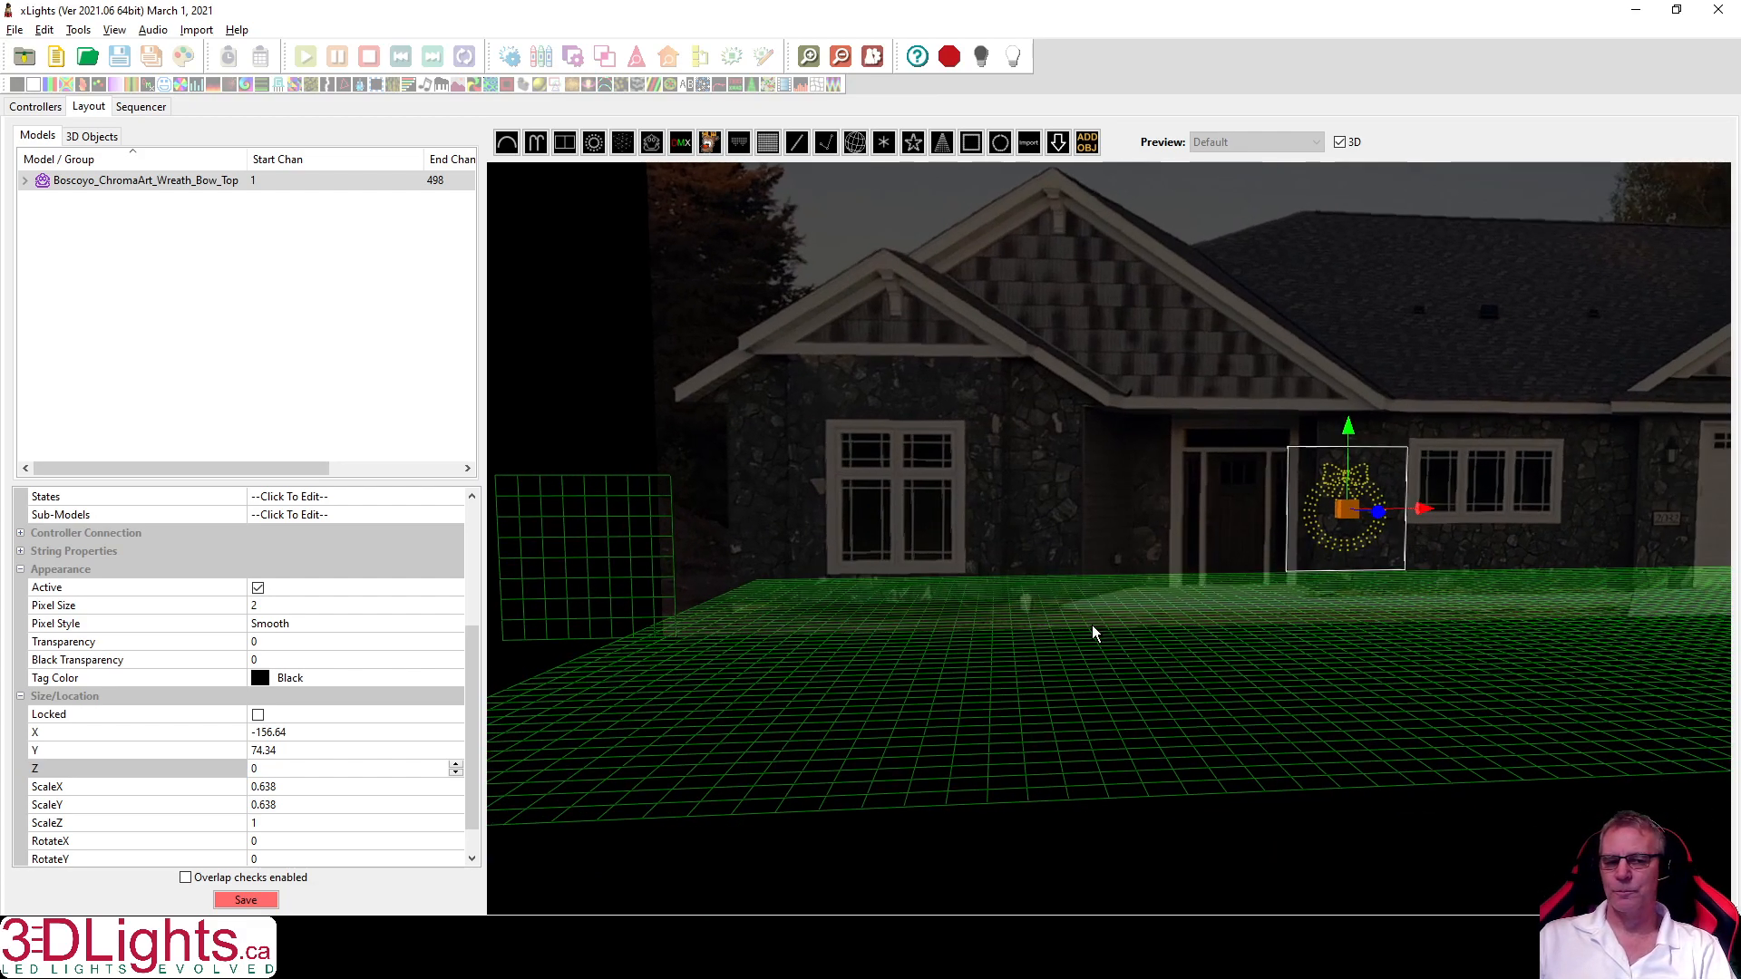
left_click_drag(473, 763, 466, 802)
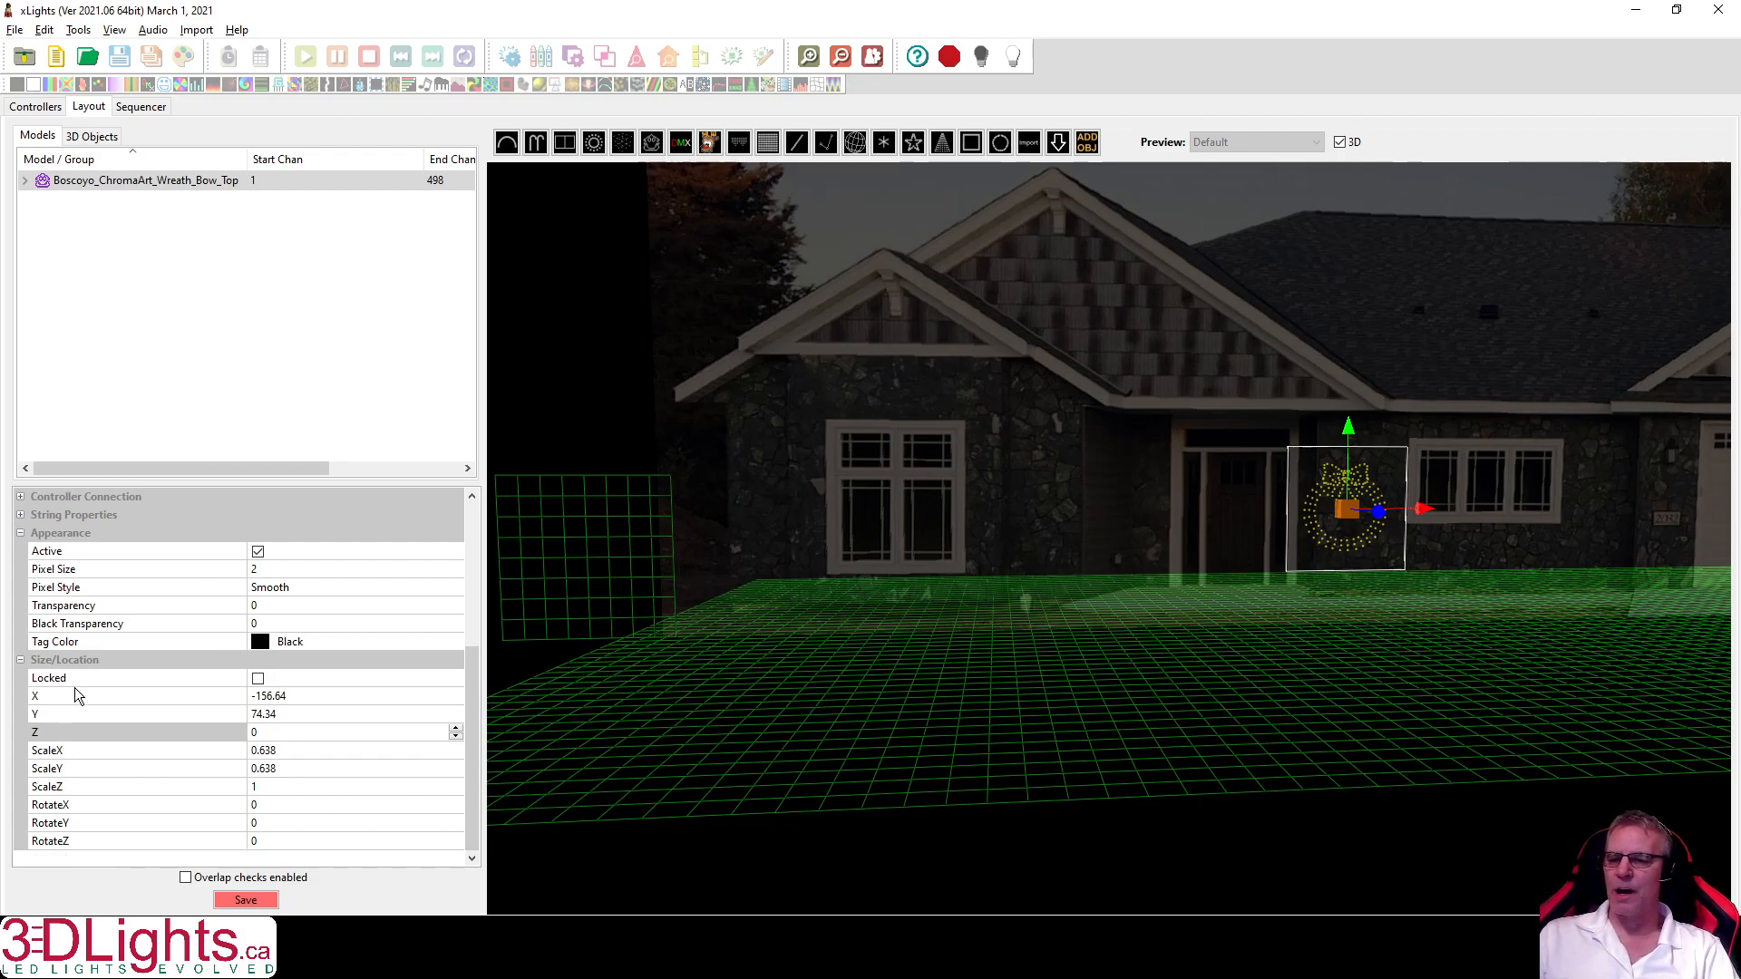
Review the wreath's X, Y, Z, ScaleX and ScaleY values and inspect its placement on the house wall.
left_click(322, 697)
left_click(318, 717)
left_click(312, 731)
left_click(312, 748)
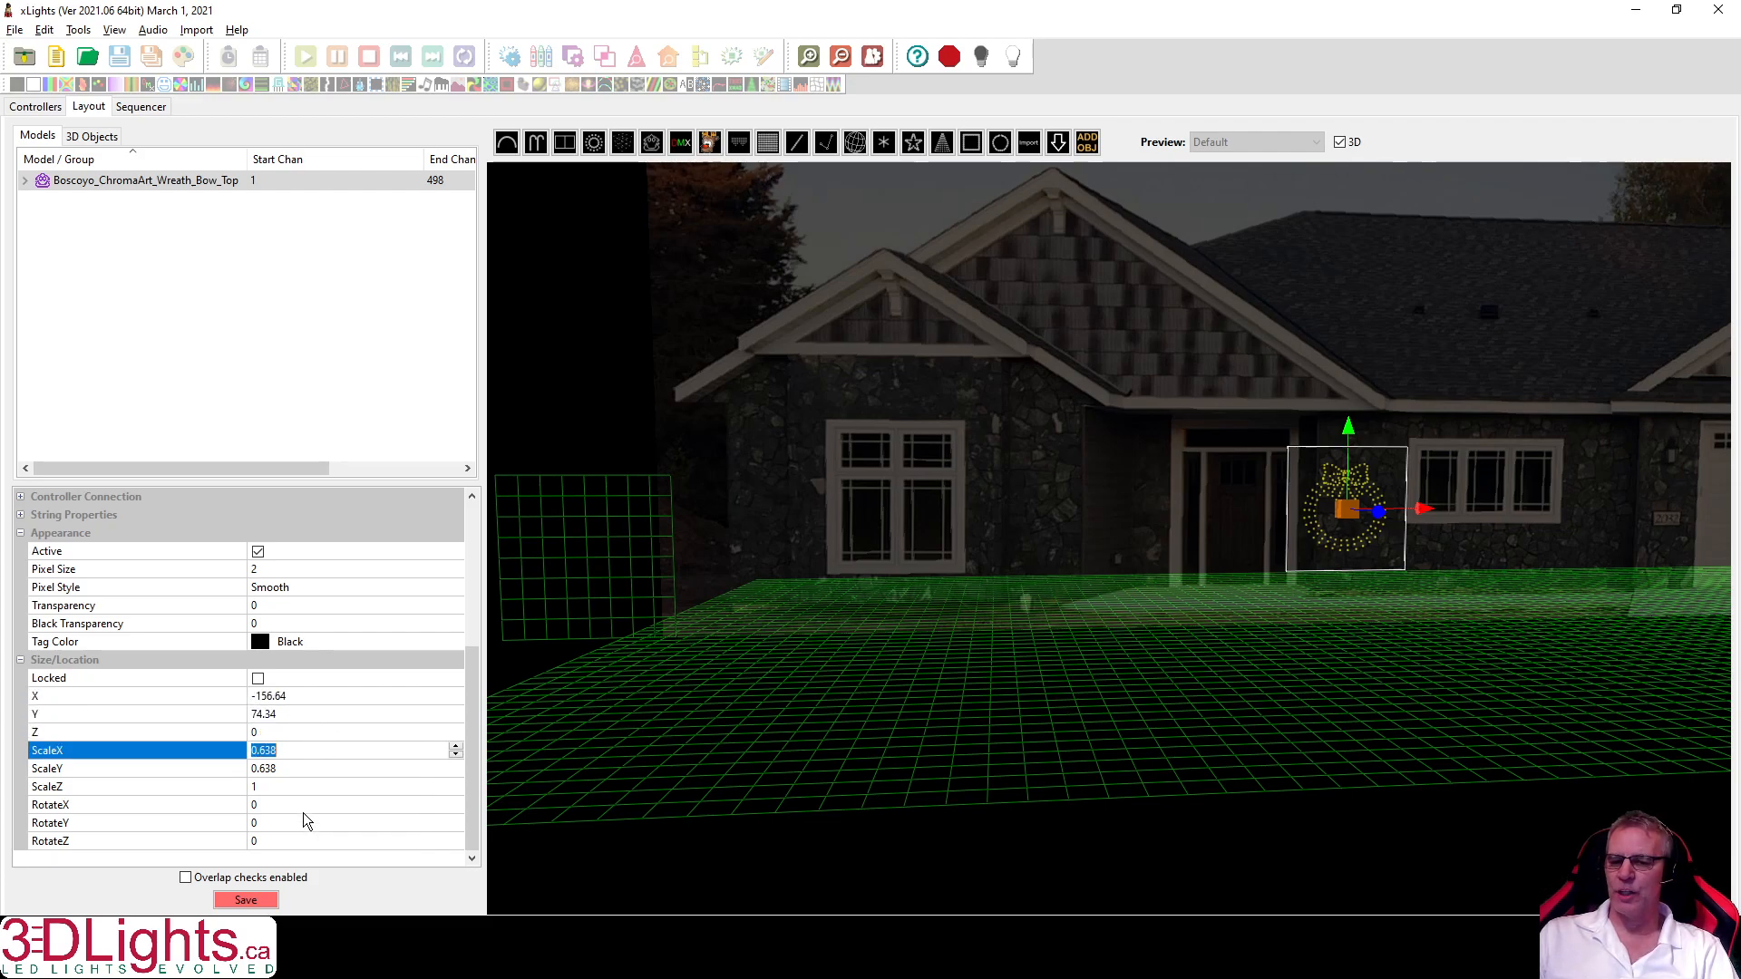
left_click(320, 771)
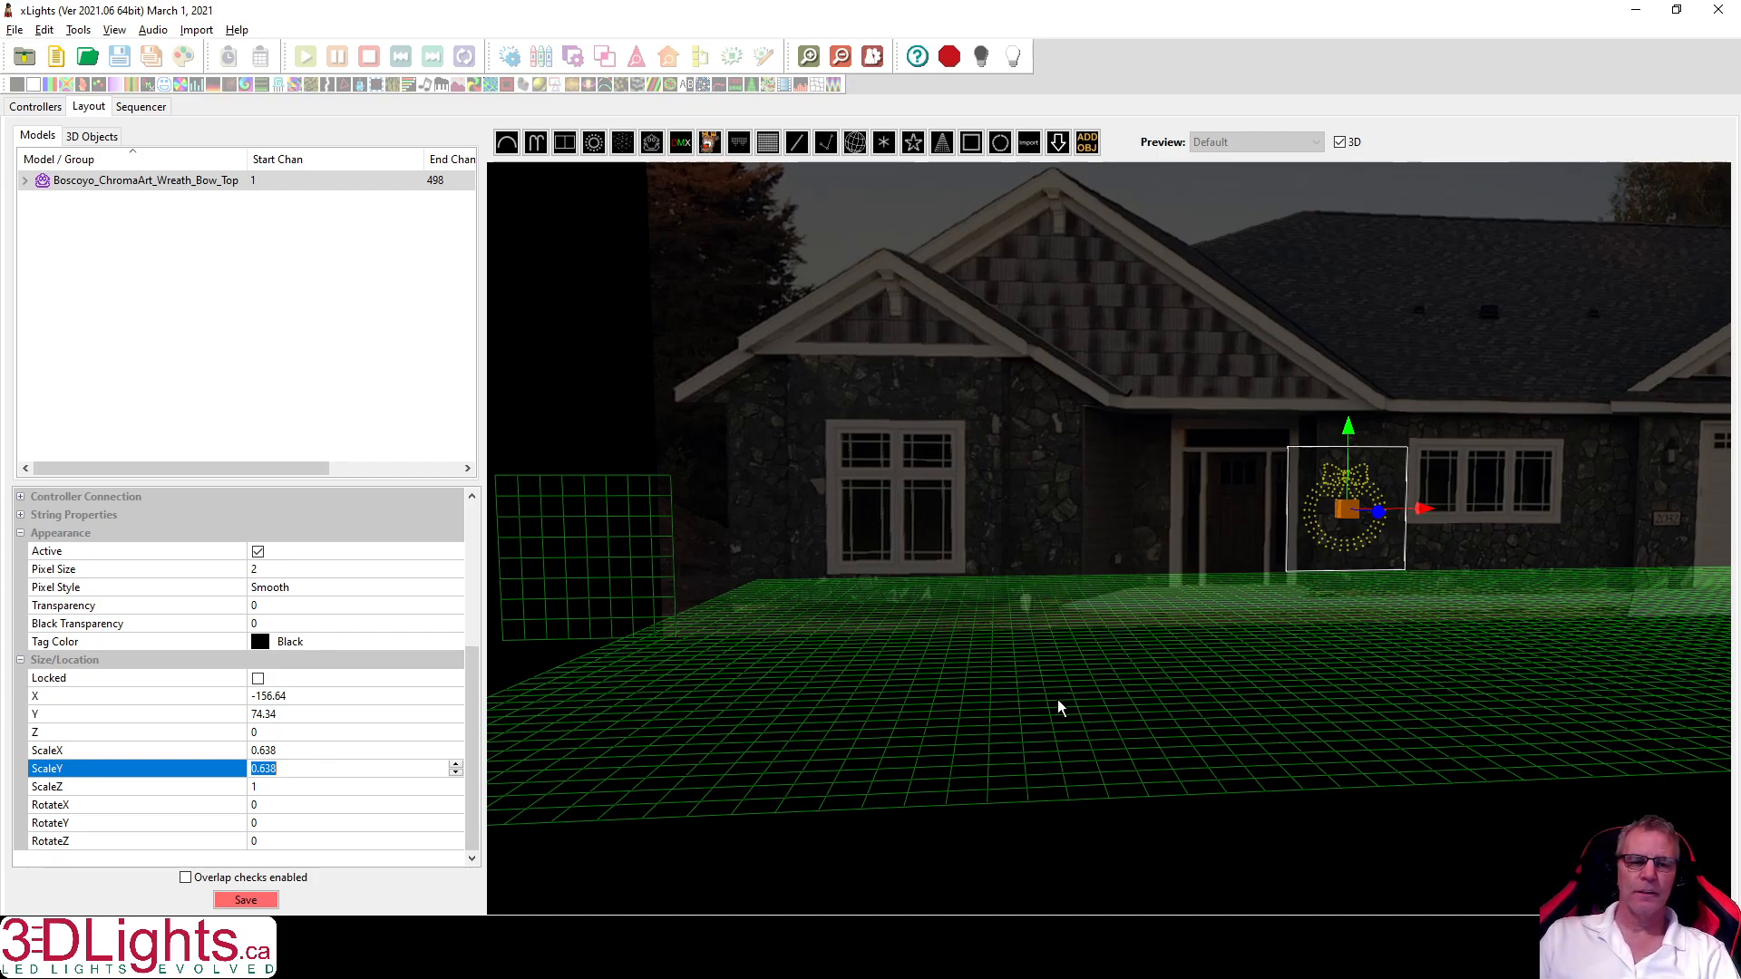
left_click_drag(1011, 700, 1070, 709)
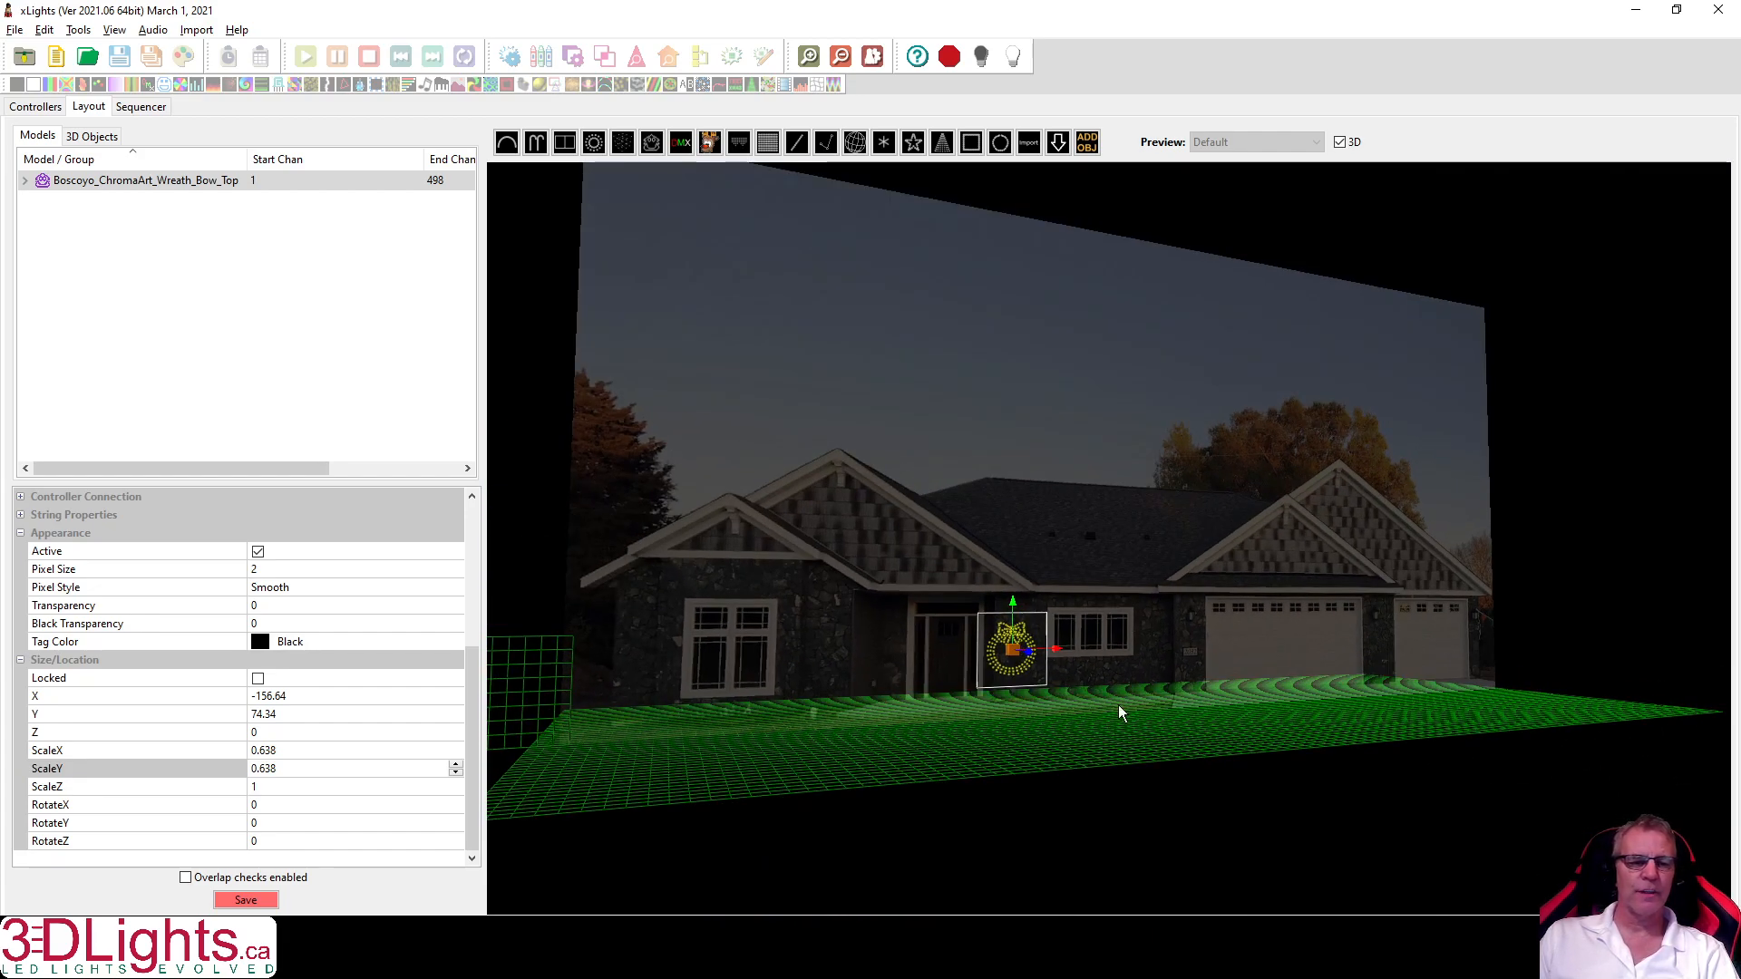
left_click_drag(1230, 718, 1193, 721)
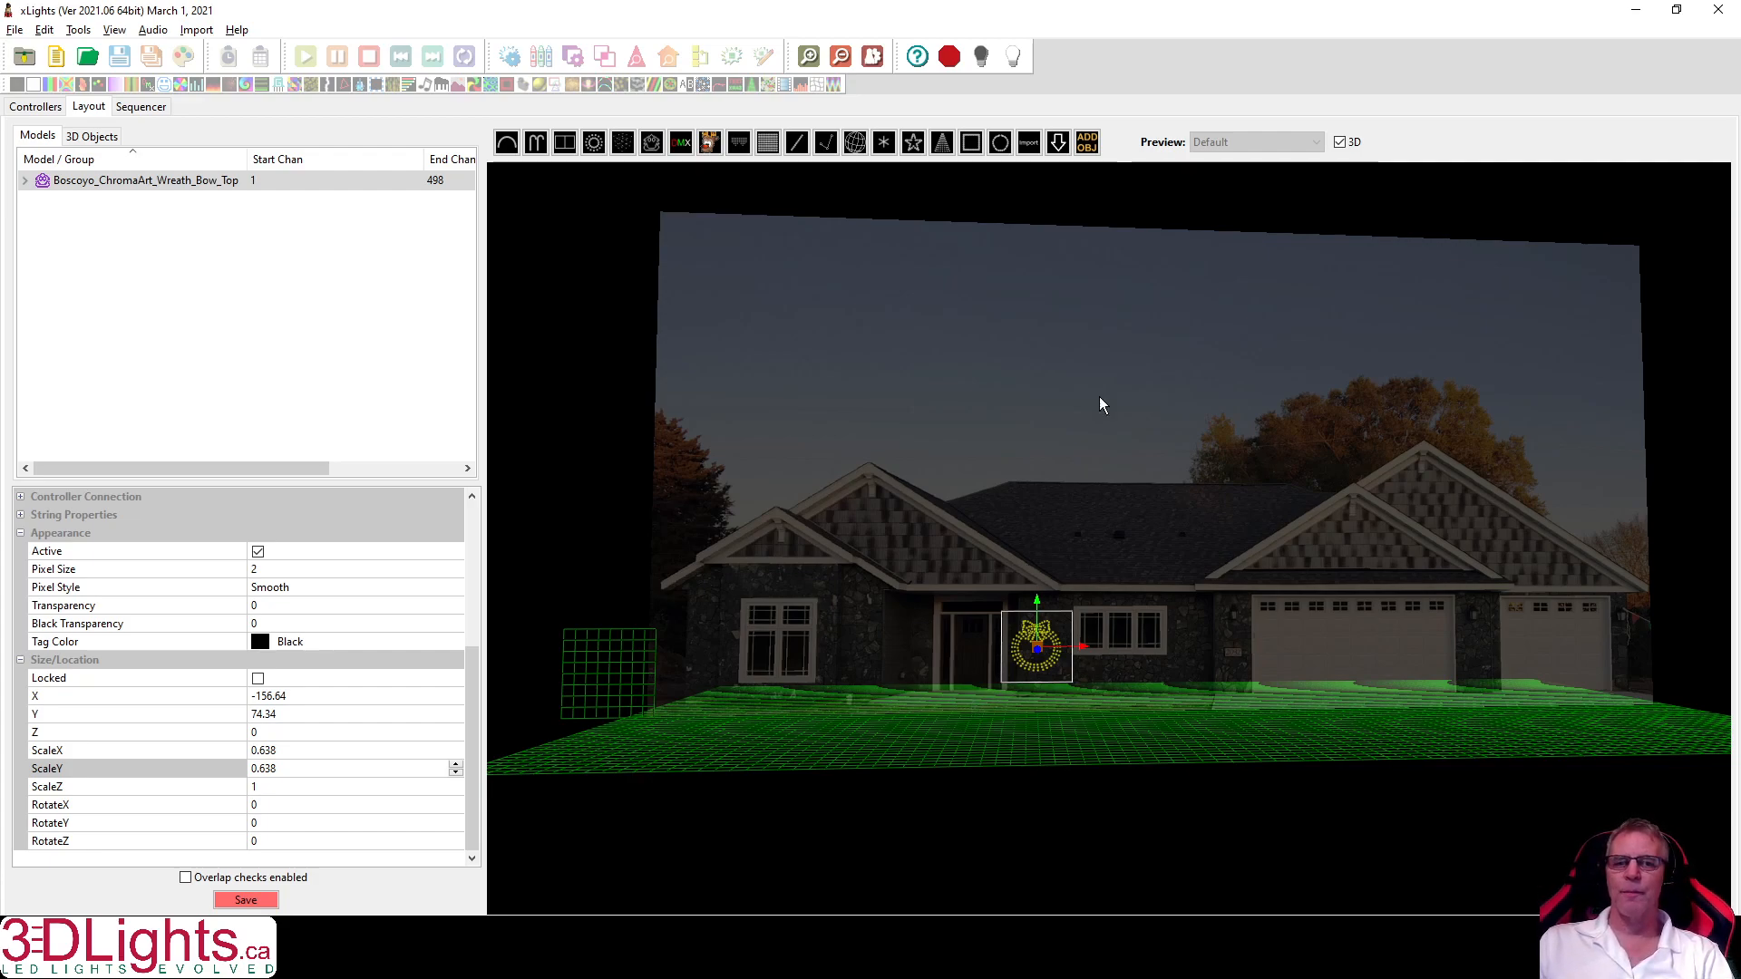
Add a downloaded model above the roof, choosing Boscoyo Studio's DayCor ChromaCane 48 from the Candy Canes under DayCor Printed Props.
left_click(1058, 143)
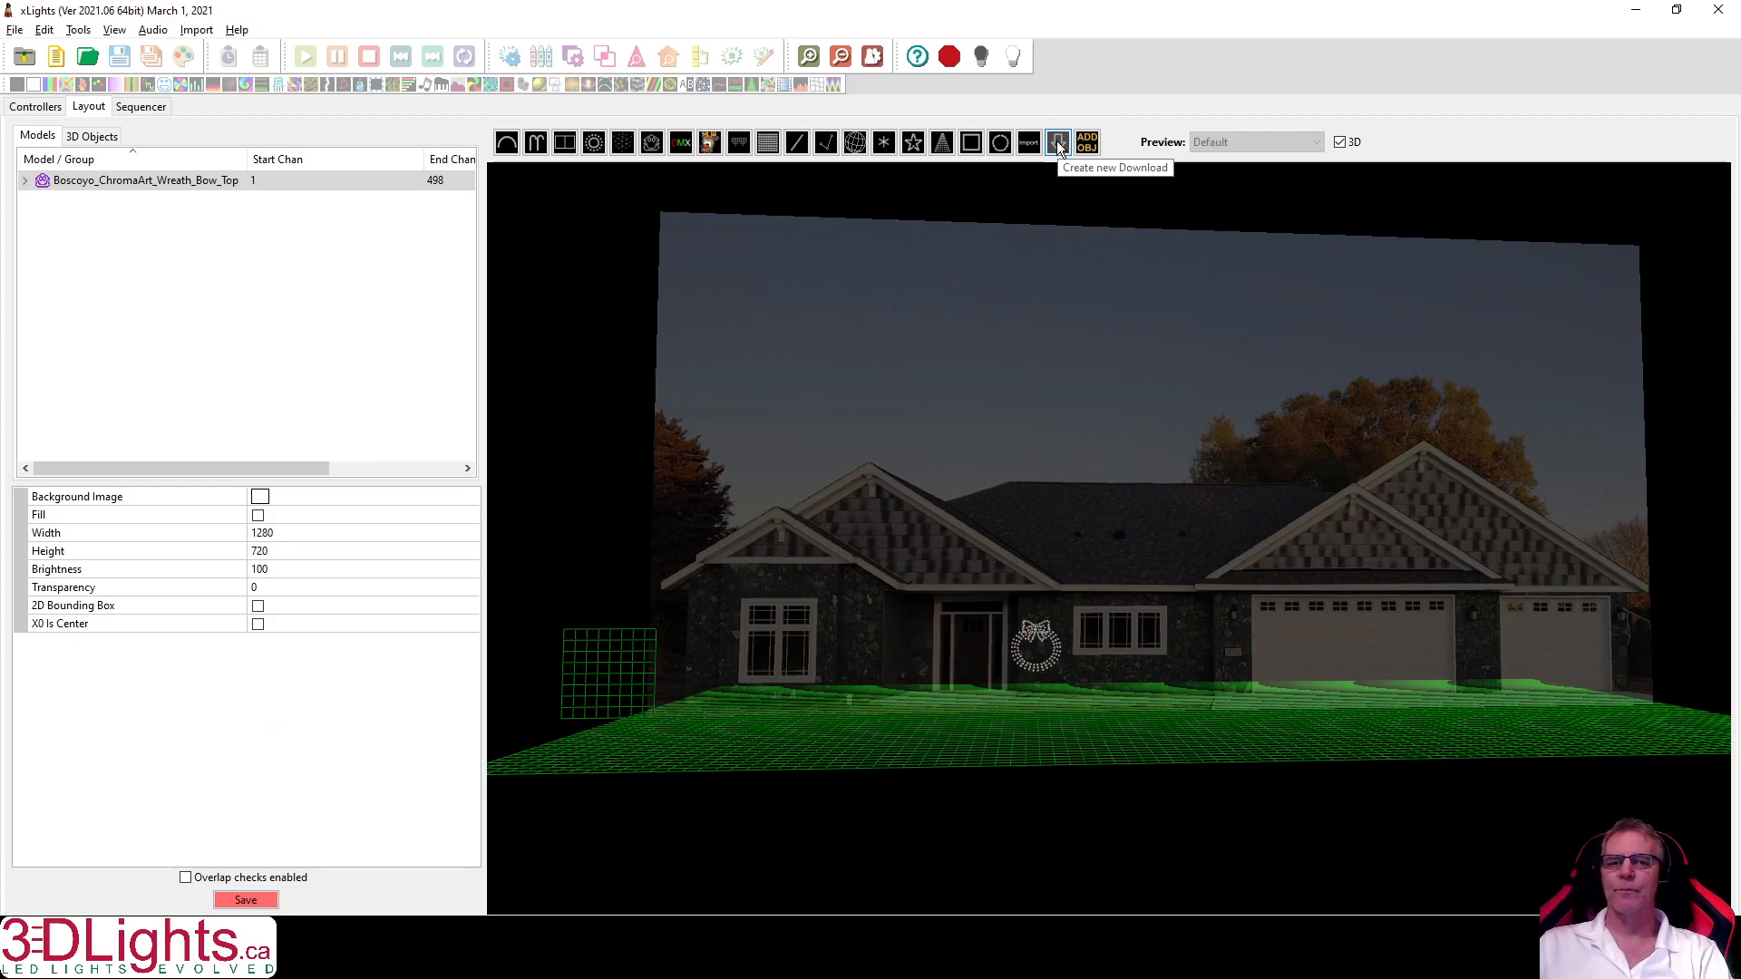
left_click(1216, 438)
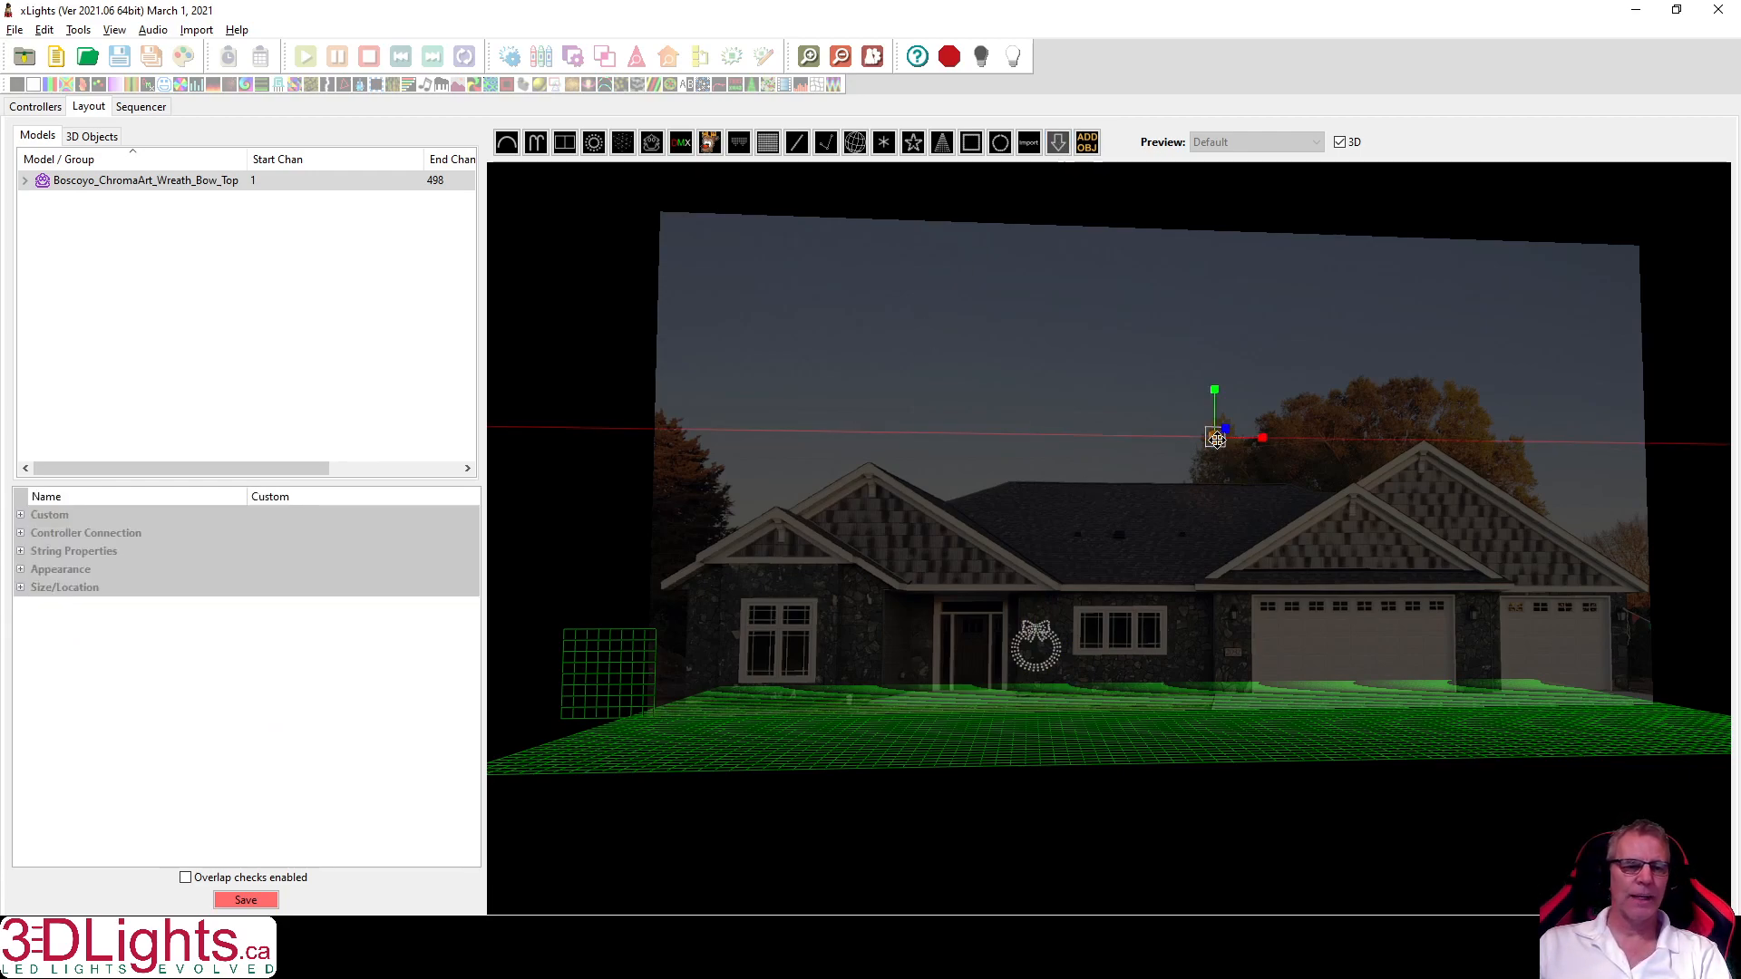
left_click_drag(1259, 544, 1312, 646)
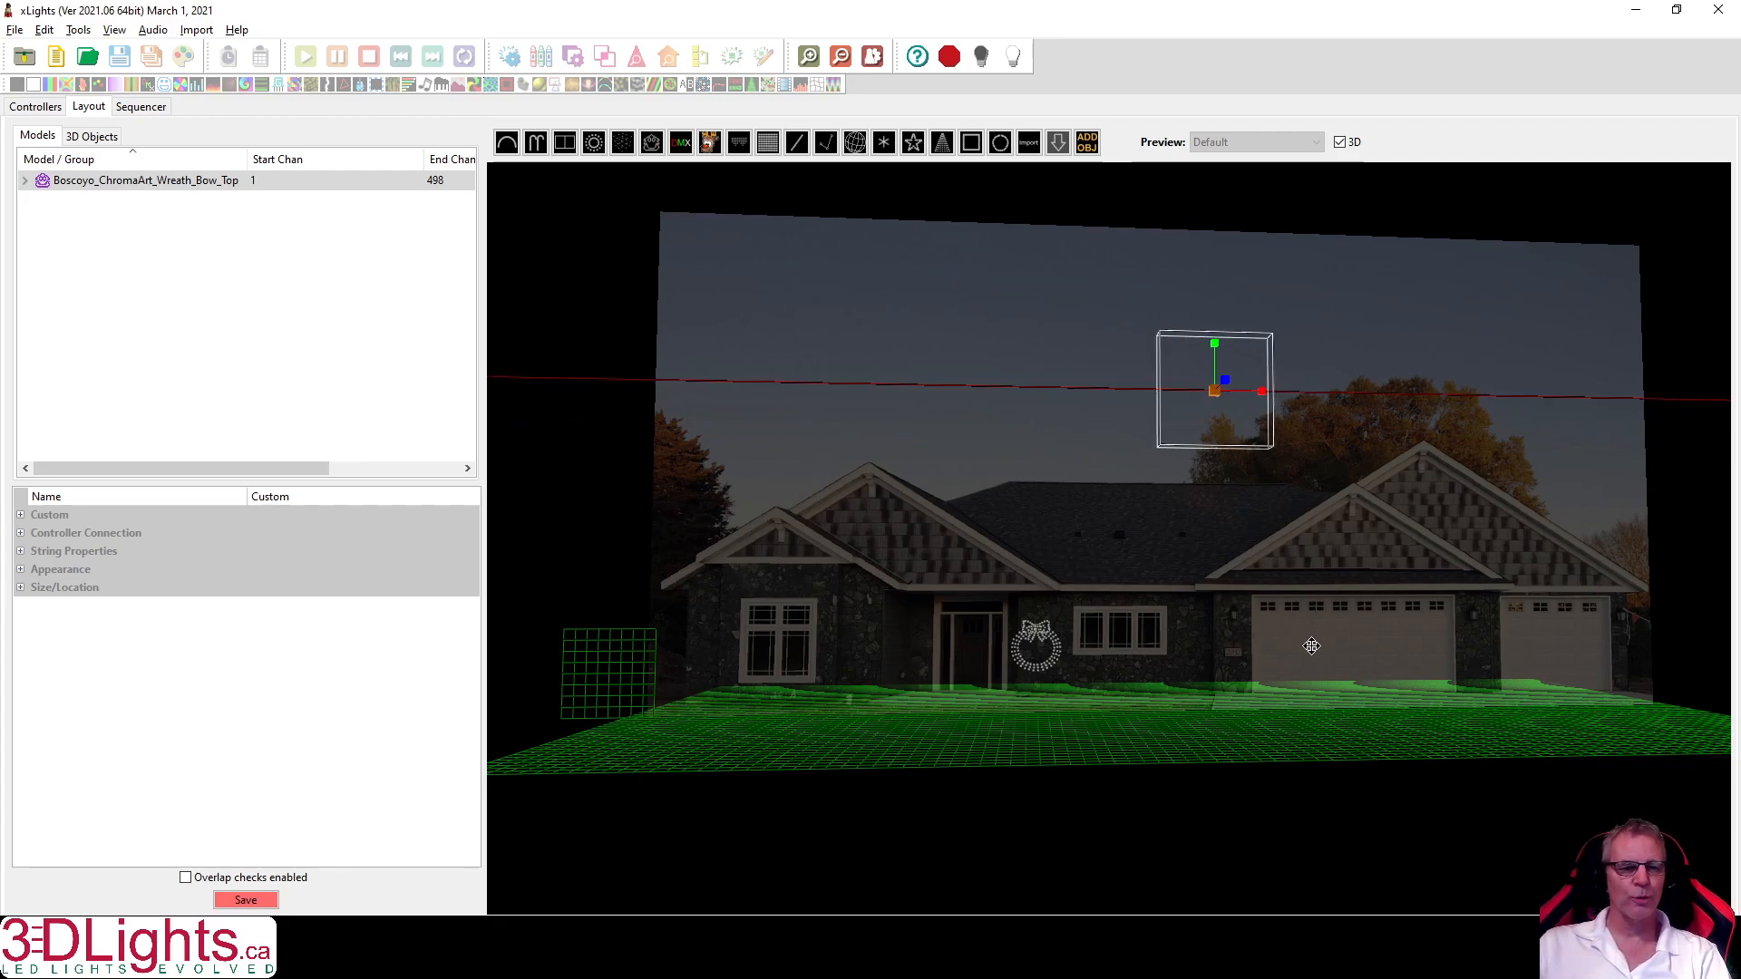
left_click_drag(1312, 646, 1311, 646)
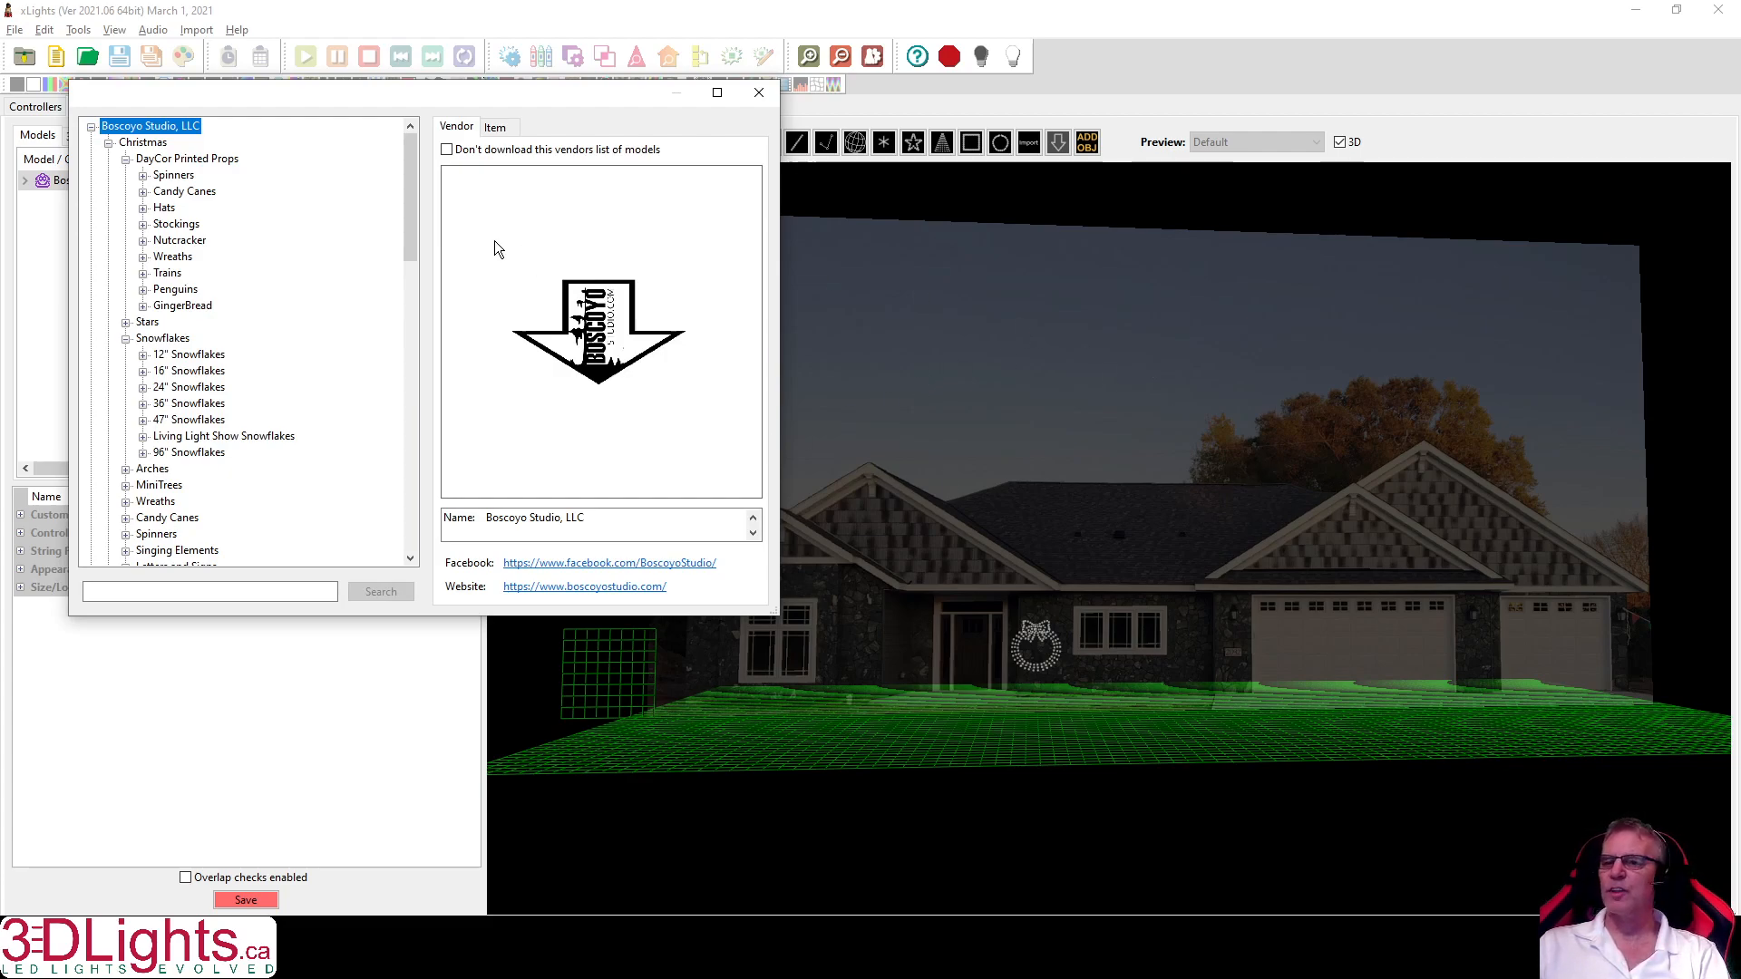
left_click(142, 193)
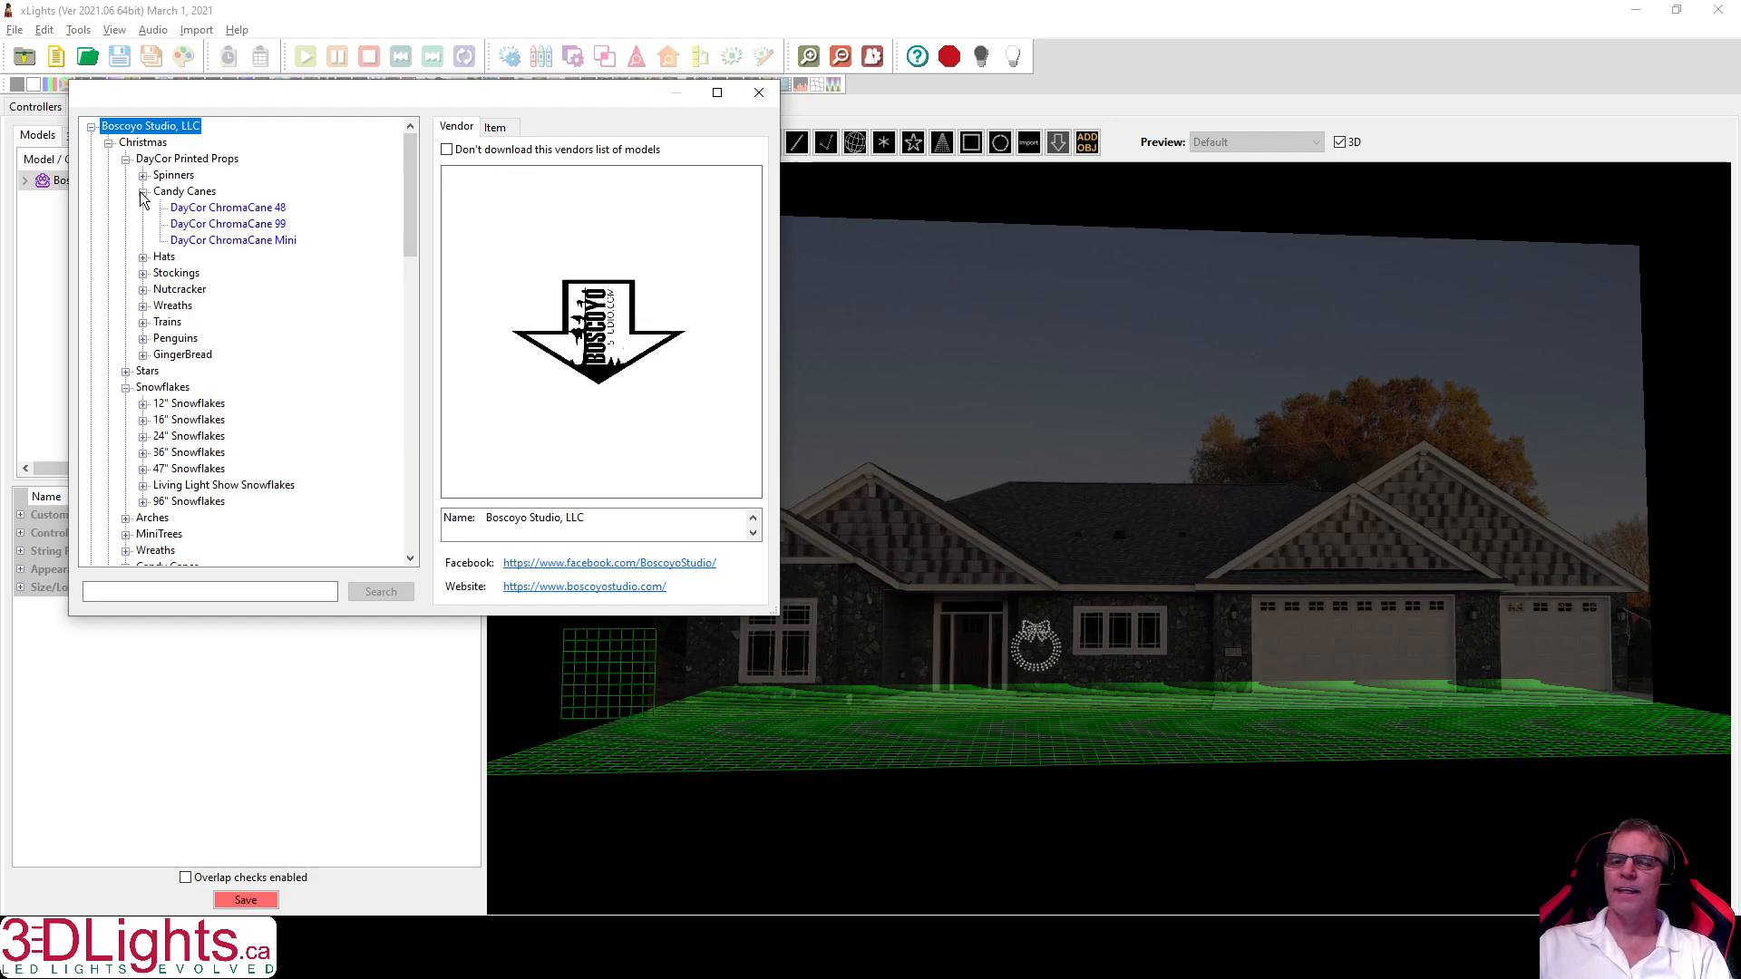
left_click(268, 209)
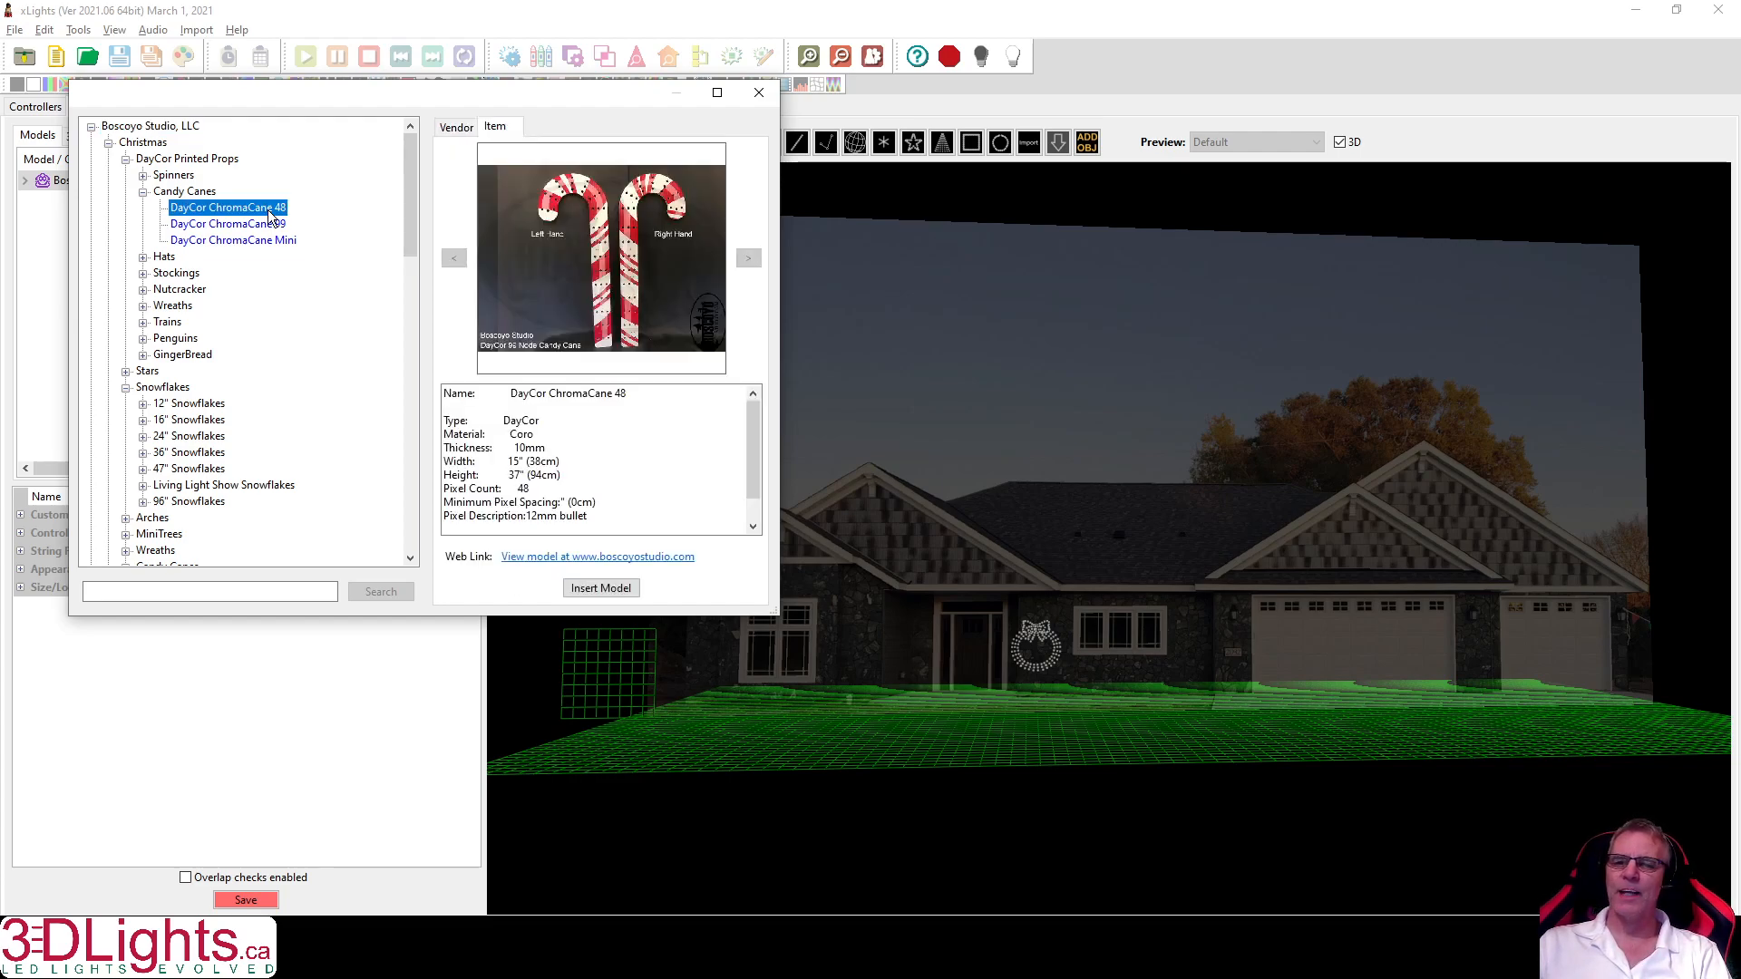
left_click(606, 589)
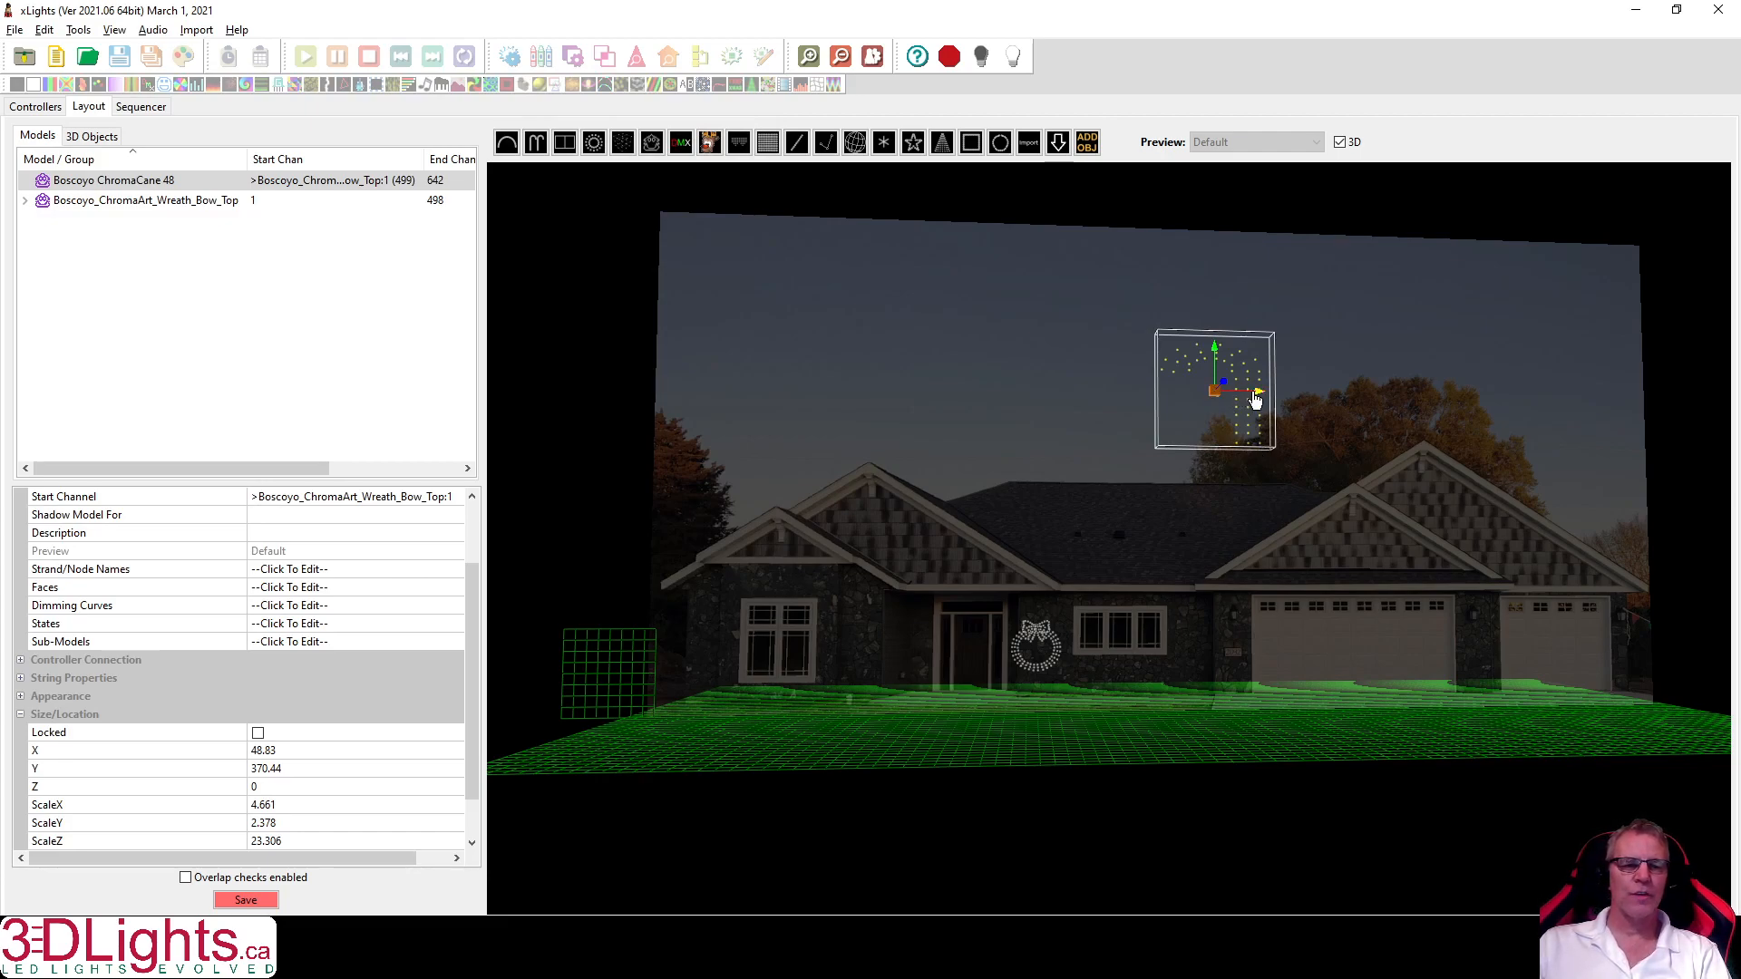
Move the candy cane beside the house onto the dimension grid, at about X -653.3, Y 27.
left_click_drag(1257, 392, 634, 385)
left_click_drag(587, 332, 618, 648)
scroll(1125, 636, "down", 5)
left_click_drag(1125, 636, 1524, 728)
scroll(1030, 816, "up", 2)
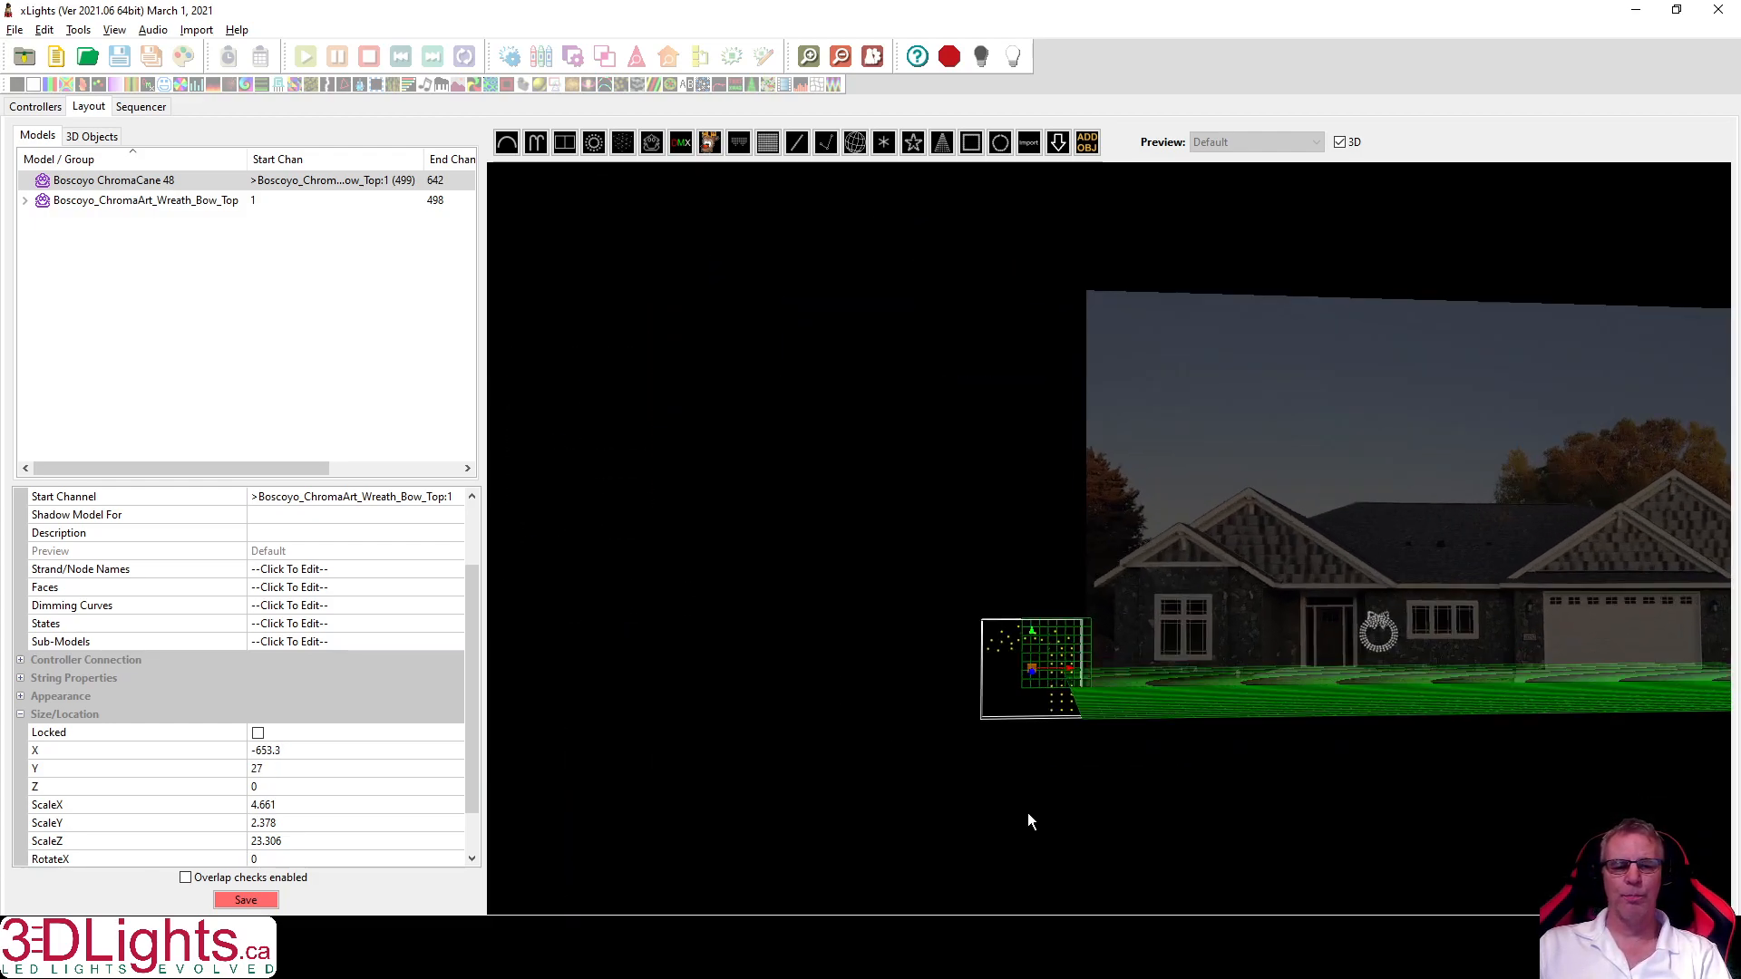
scroll(1148, 628, "up", 6)
left_click_drag(1134, 498, 1145, 508)
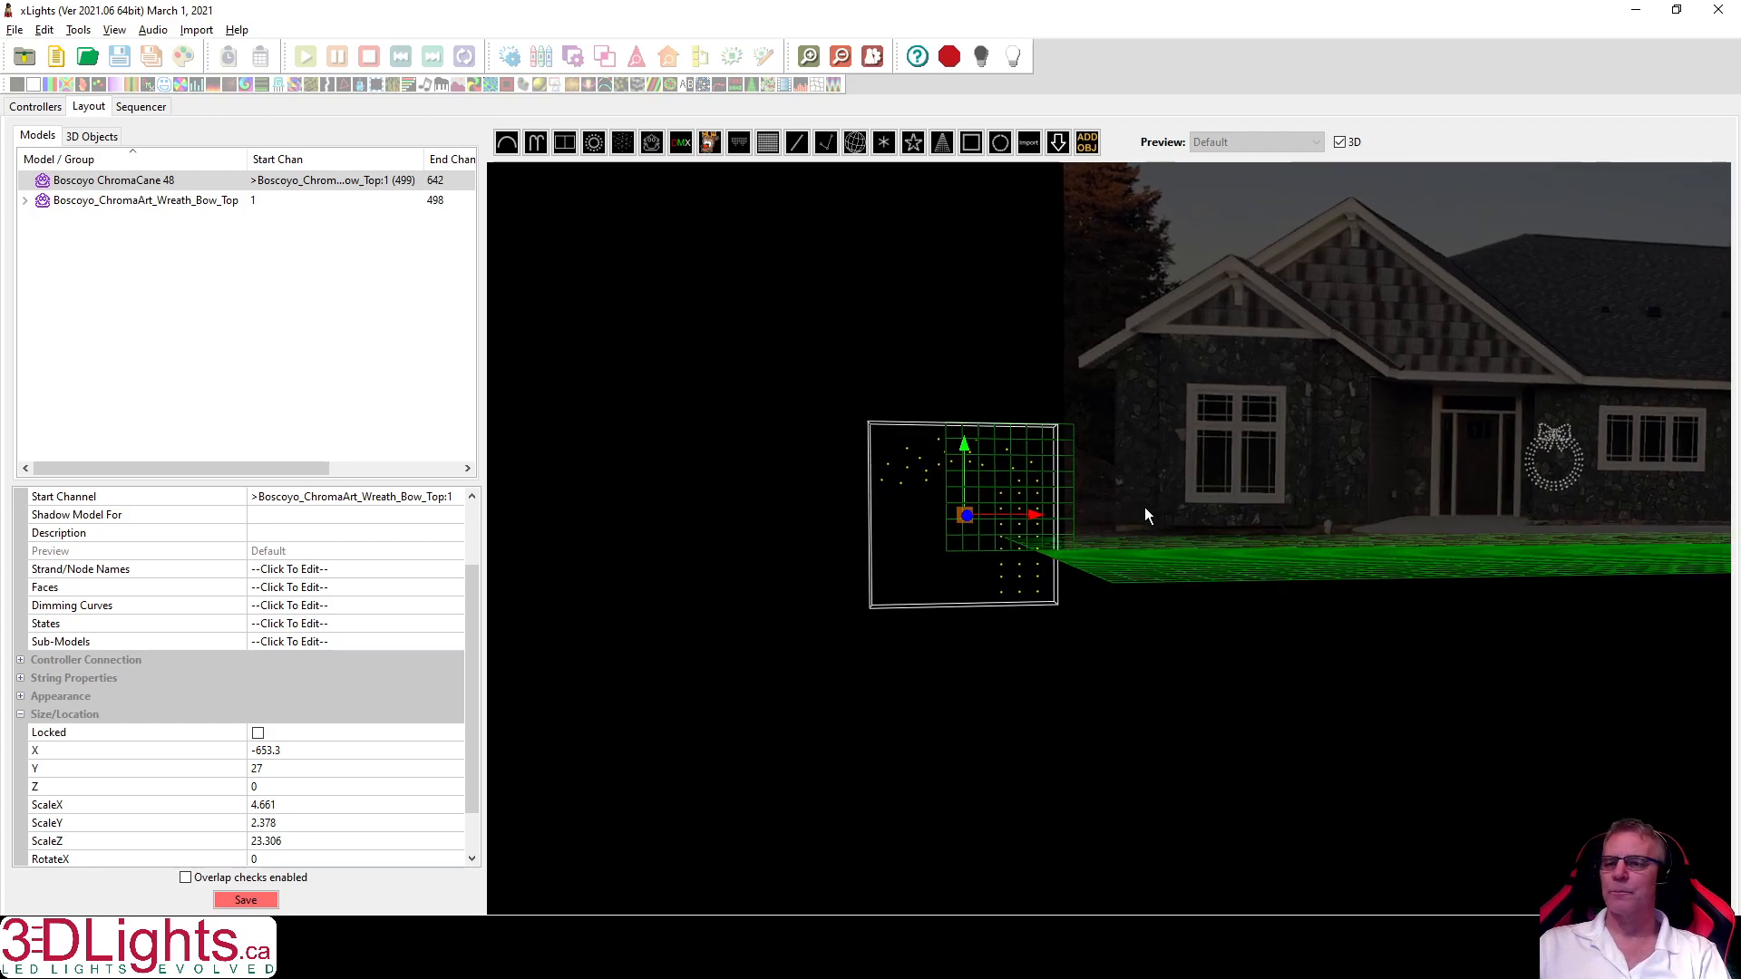
Unlock the Dimensions grid, move it away from the house to about X -786.79, and lock it again.
left_click(92, 135)
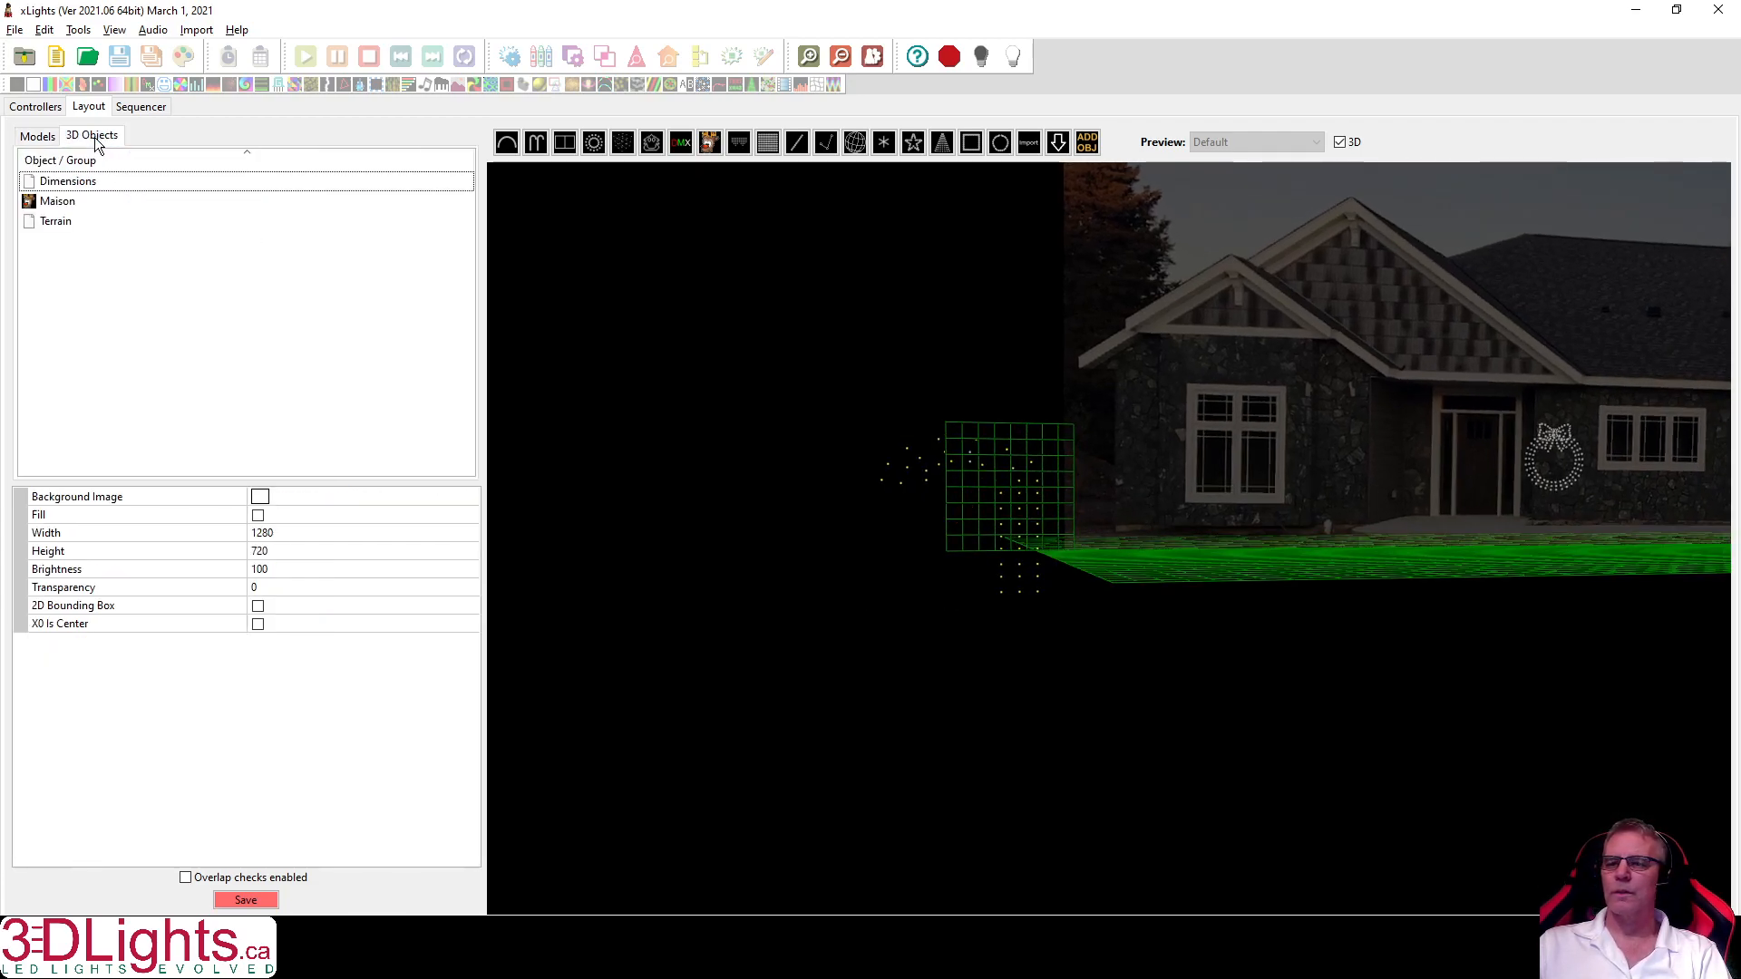
left_click(72, 185)
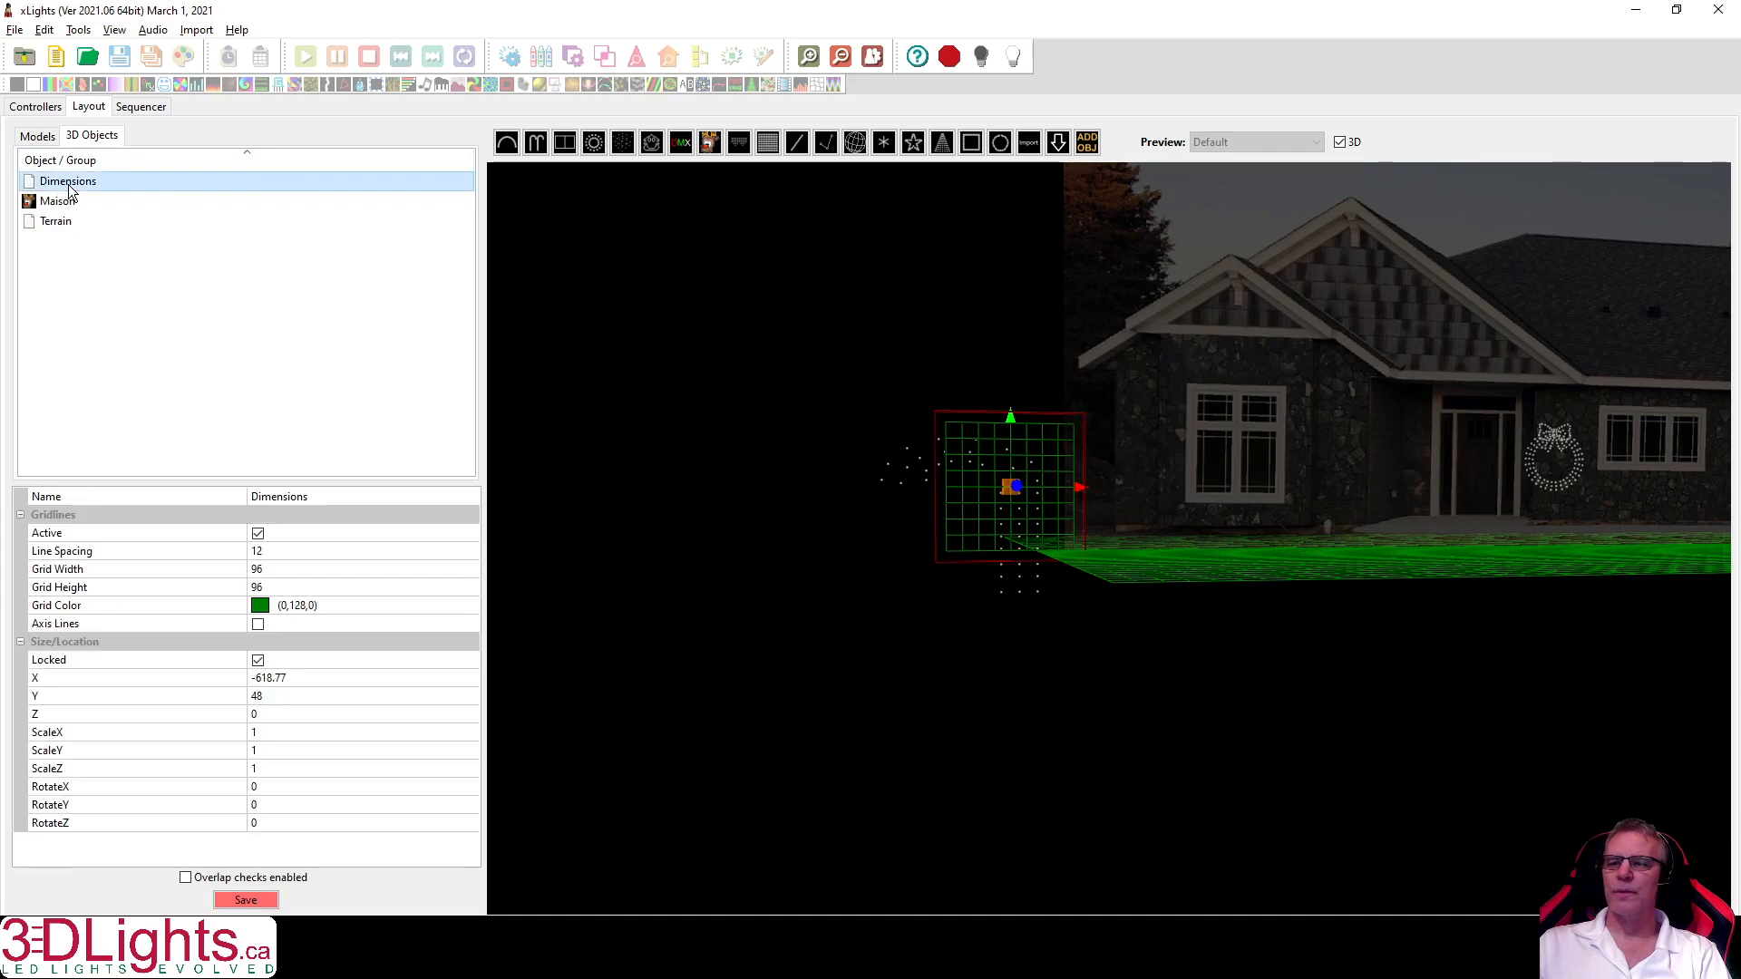
left_click(257, 662)
left_click_drag(1079, 491, 853, 502)
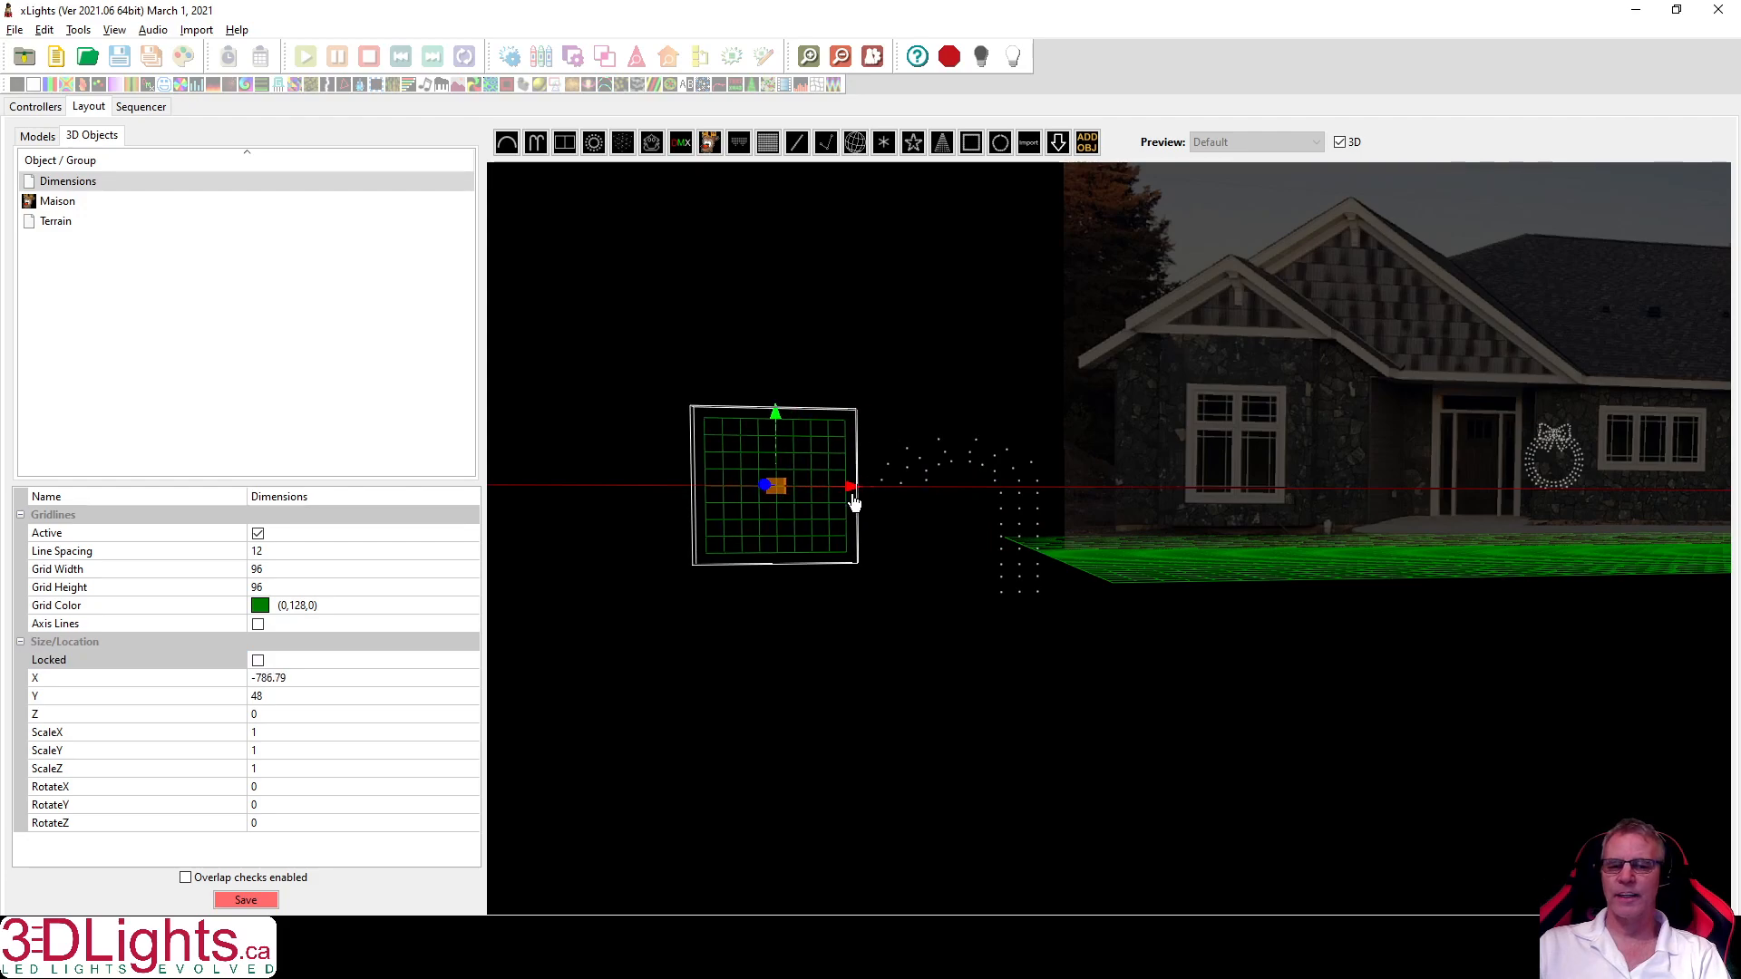
left_click(258, 661)
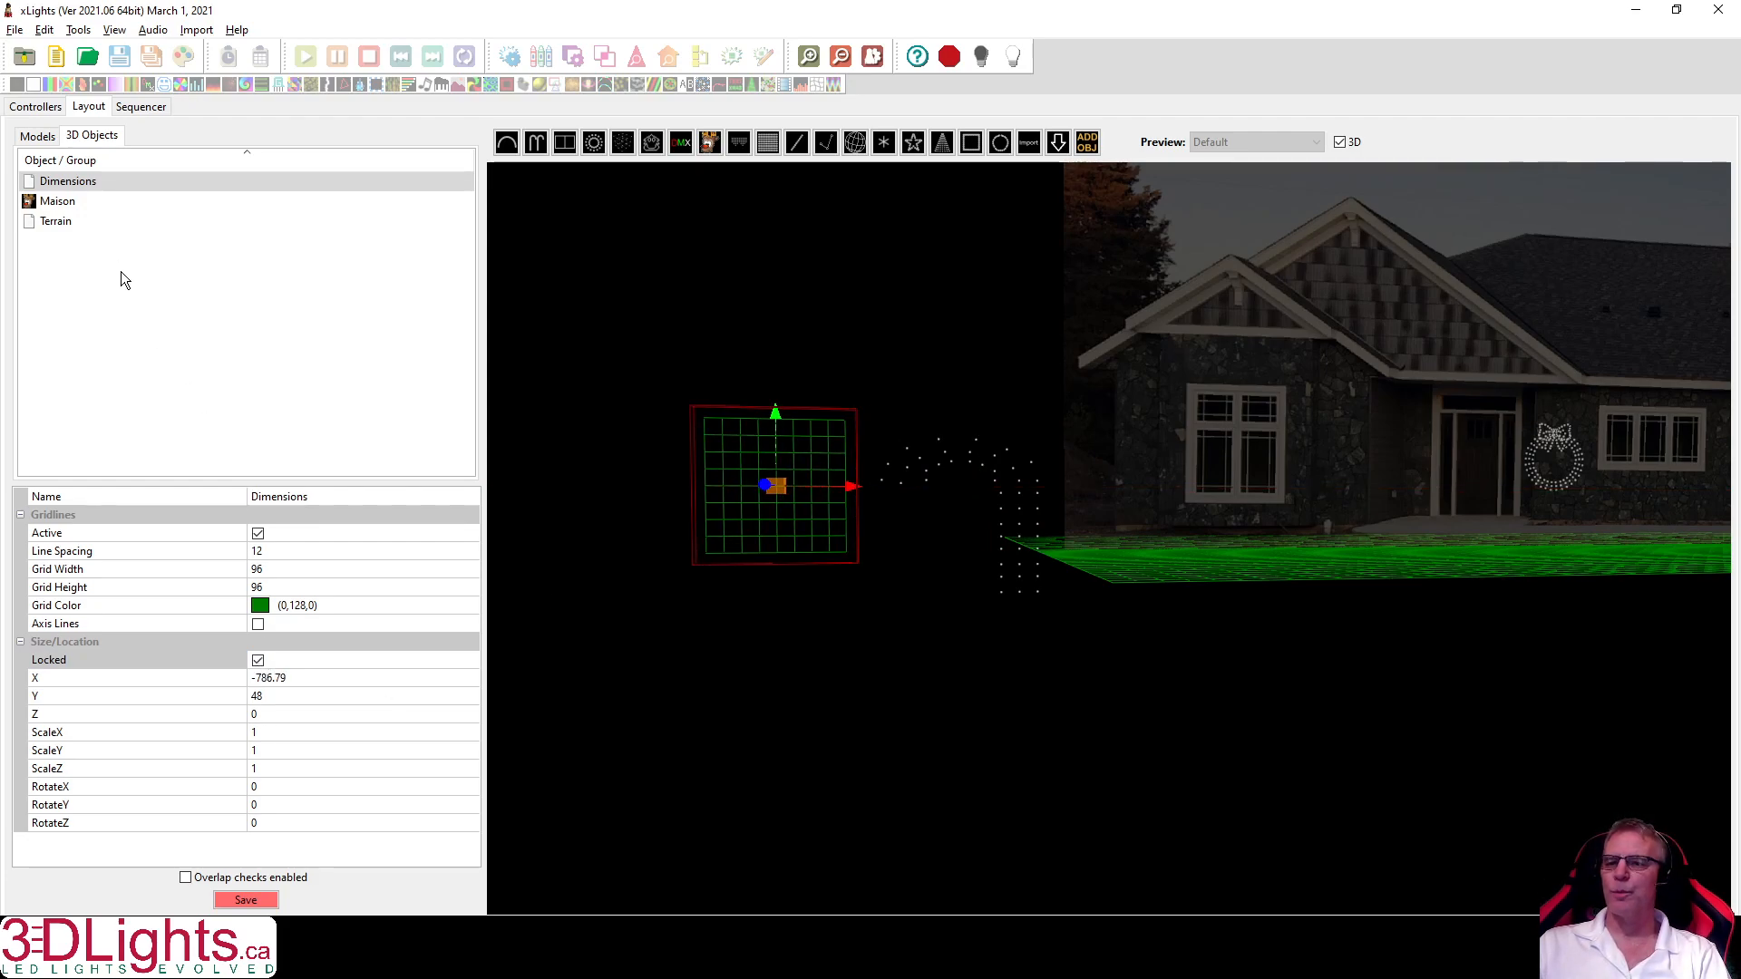
Move the candy cane over the relocated grid to about X -800.42 and align it with the ground.
left_click(41, 136)
left_click(943, 450)
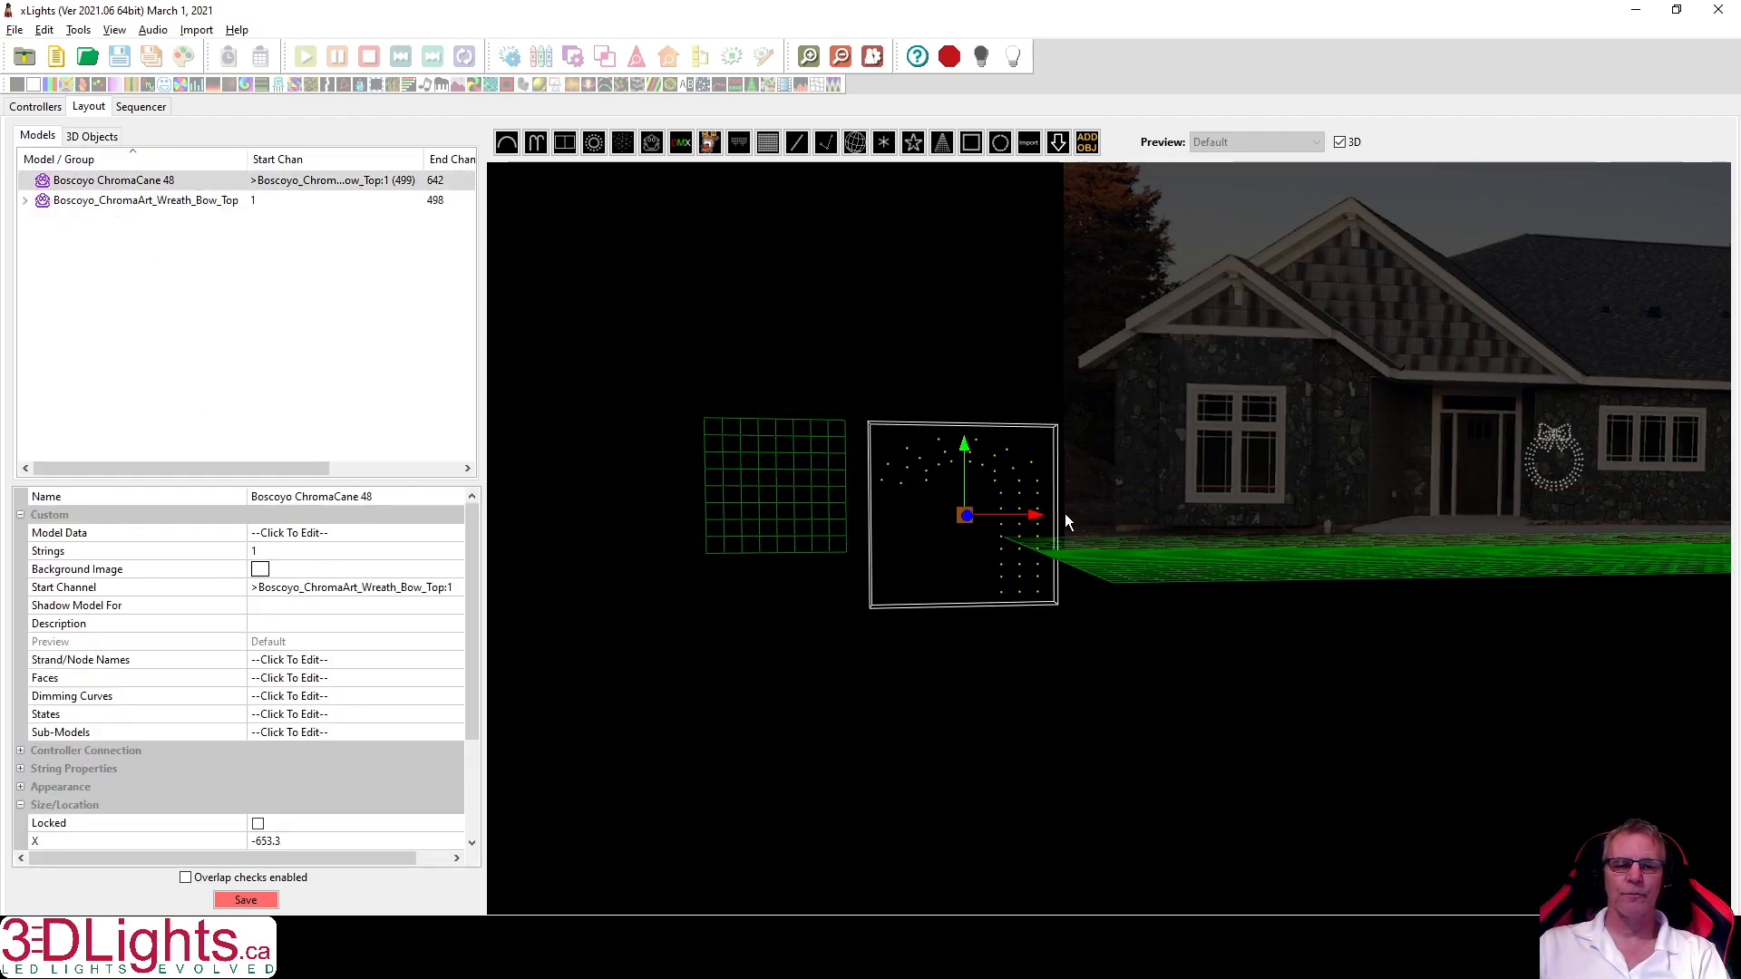
left_click_drag(1034, 516, 829, 516)
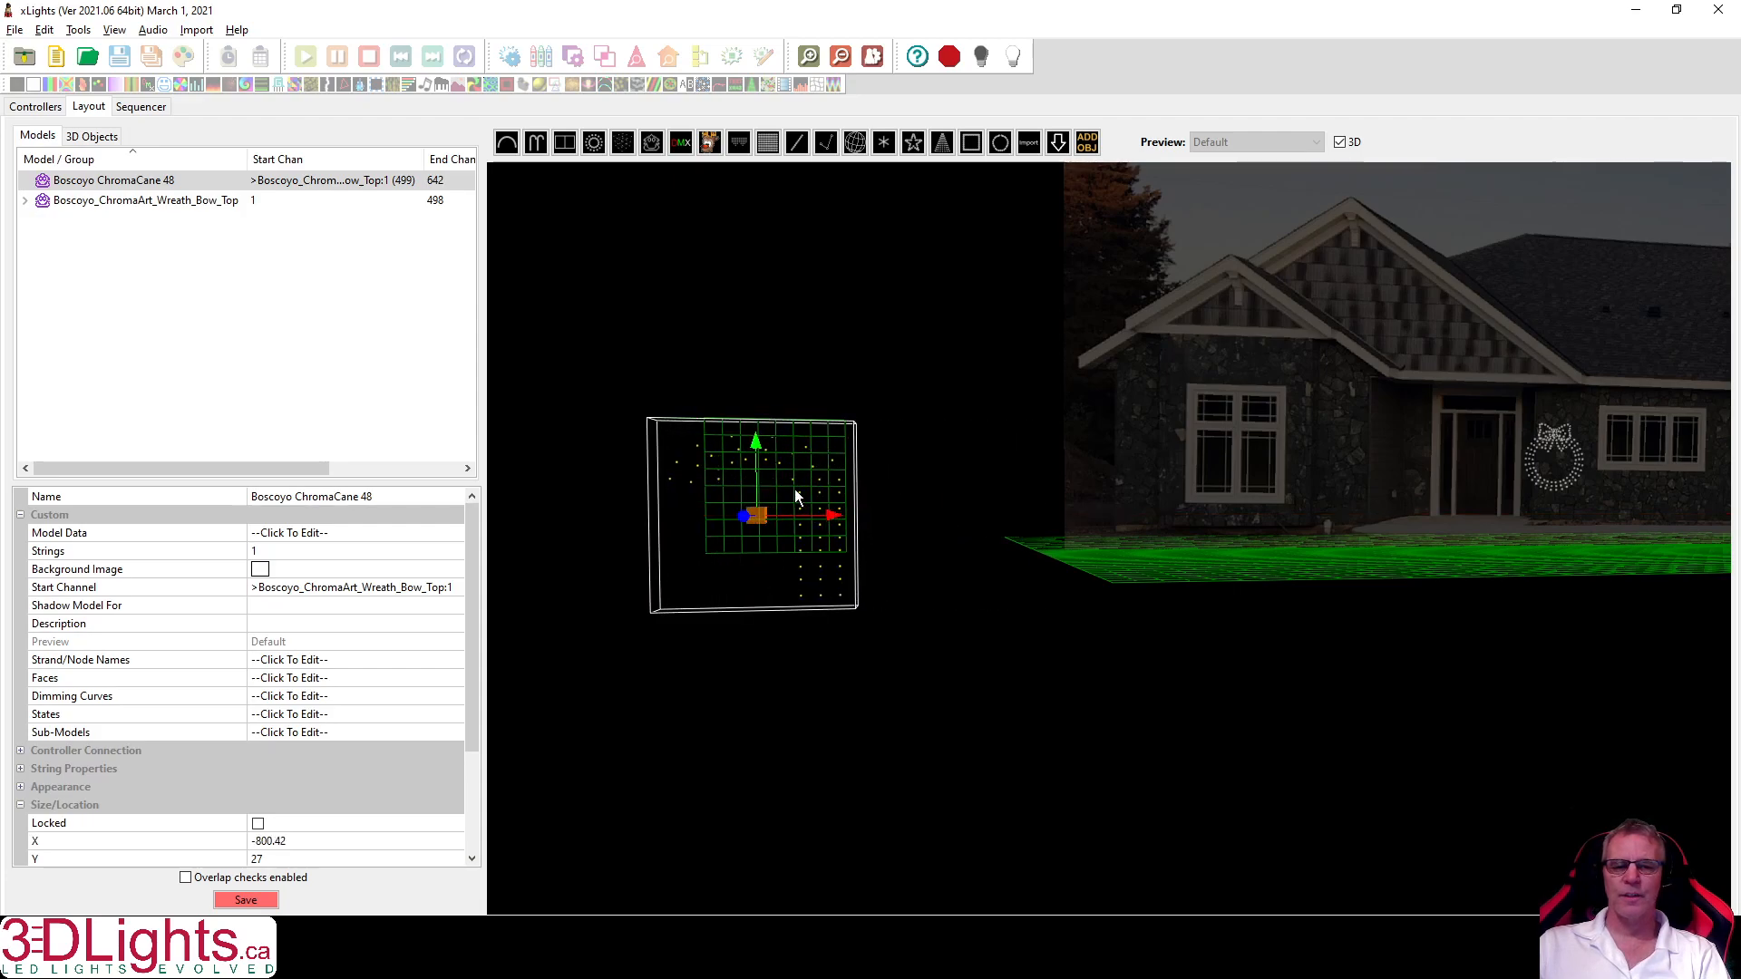
right_click(795, 488)
left_click(839, 517)
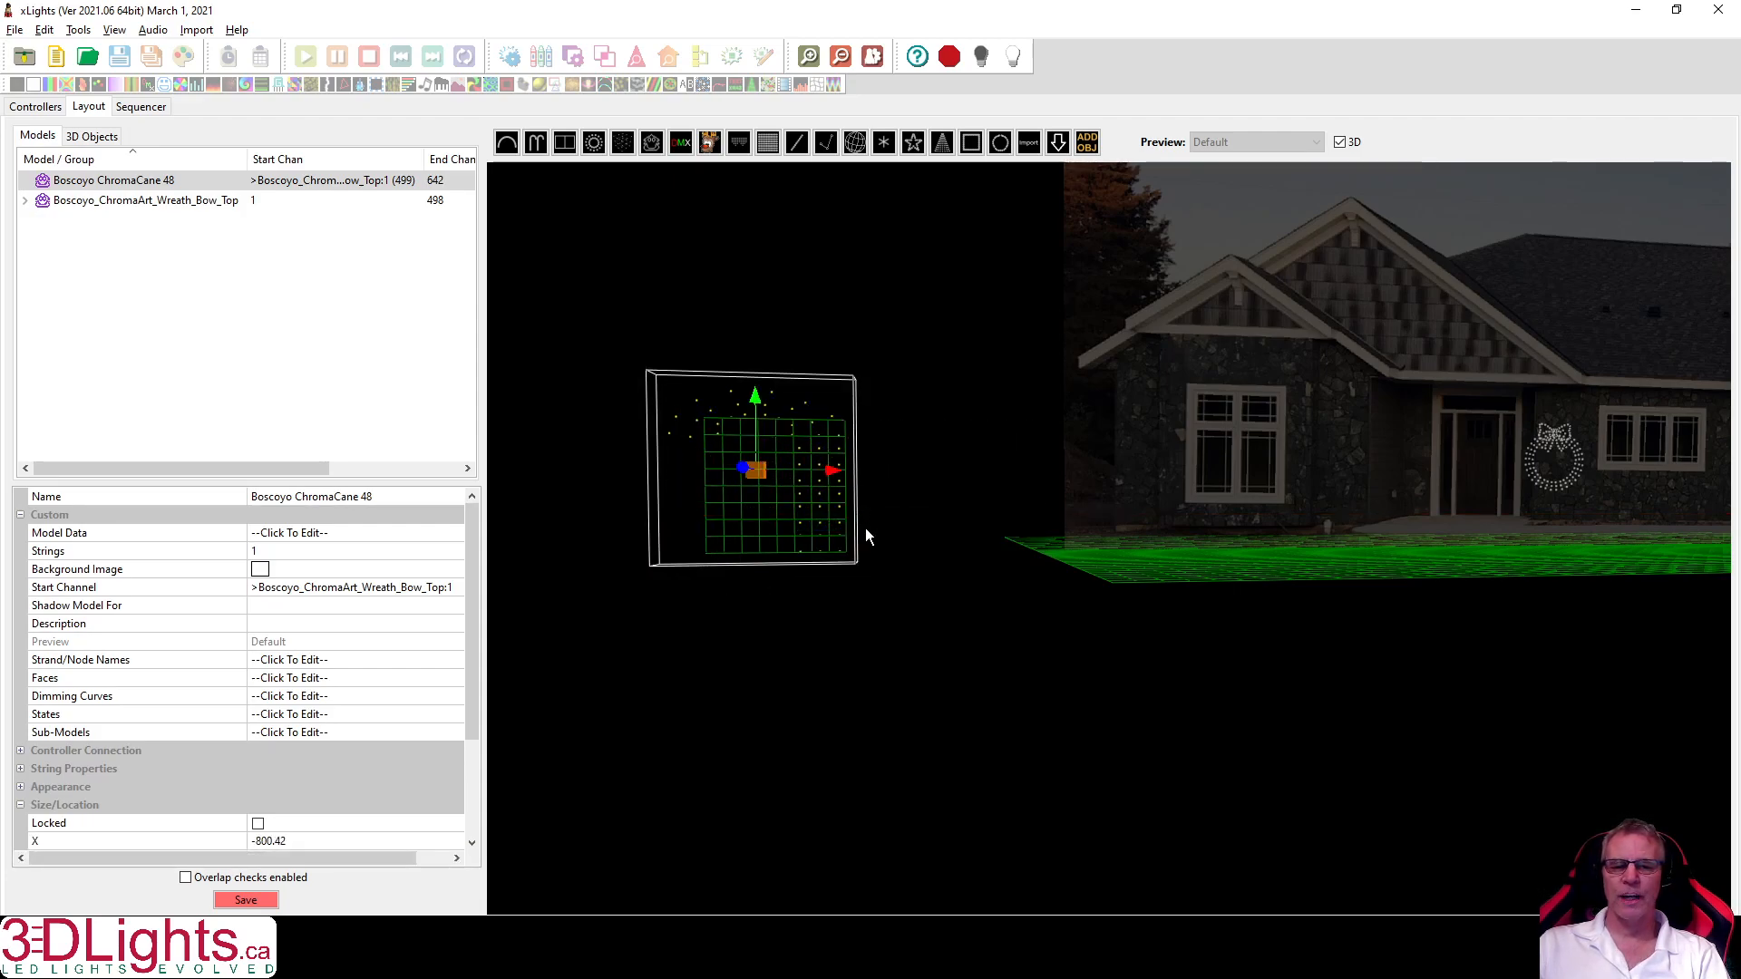
Rename the candy cane model as Boscoyo ChromaCane 48 - 1.
left_click_drag(809, 552, 993, 561)
scroll(994, 561, "up", 2)
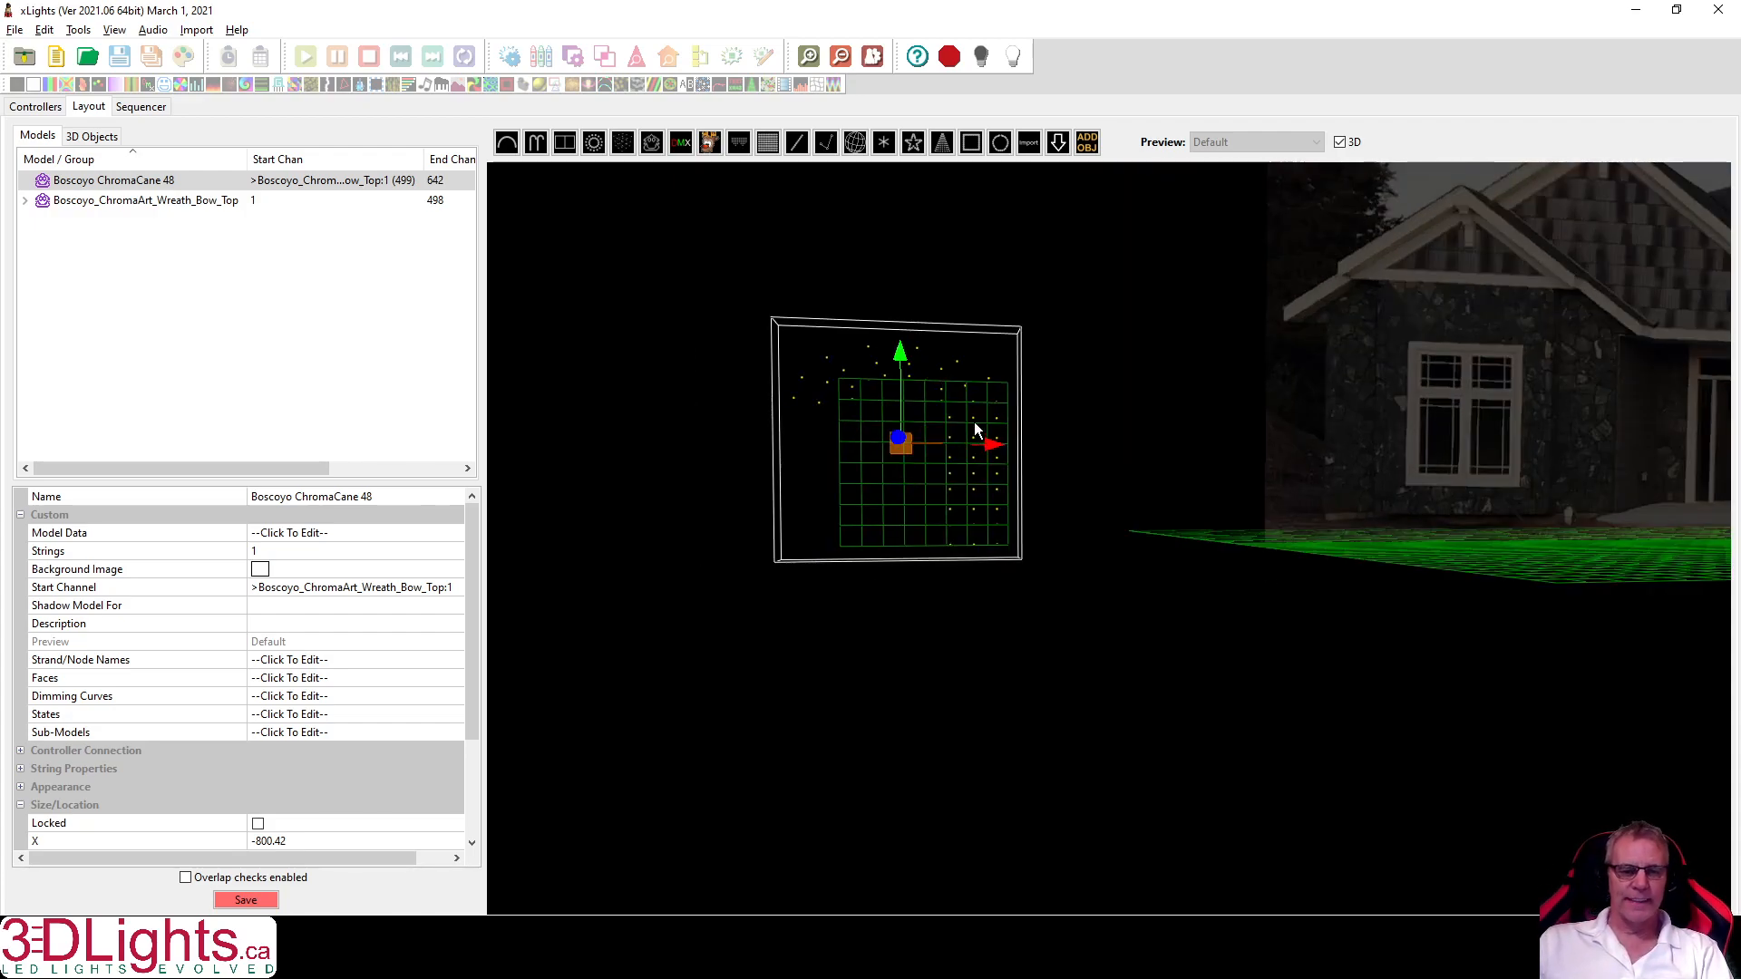
left_click(372, 496)
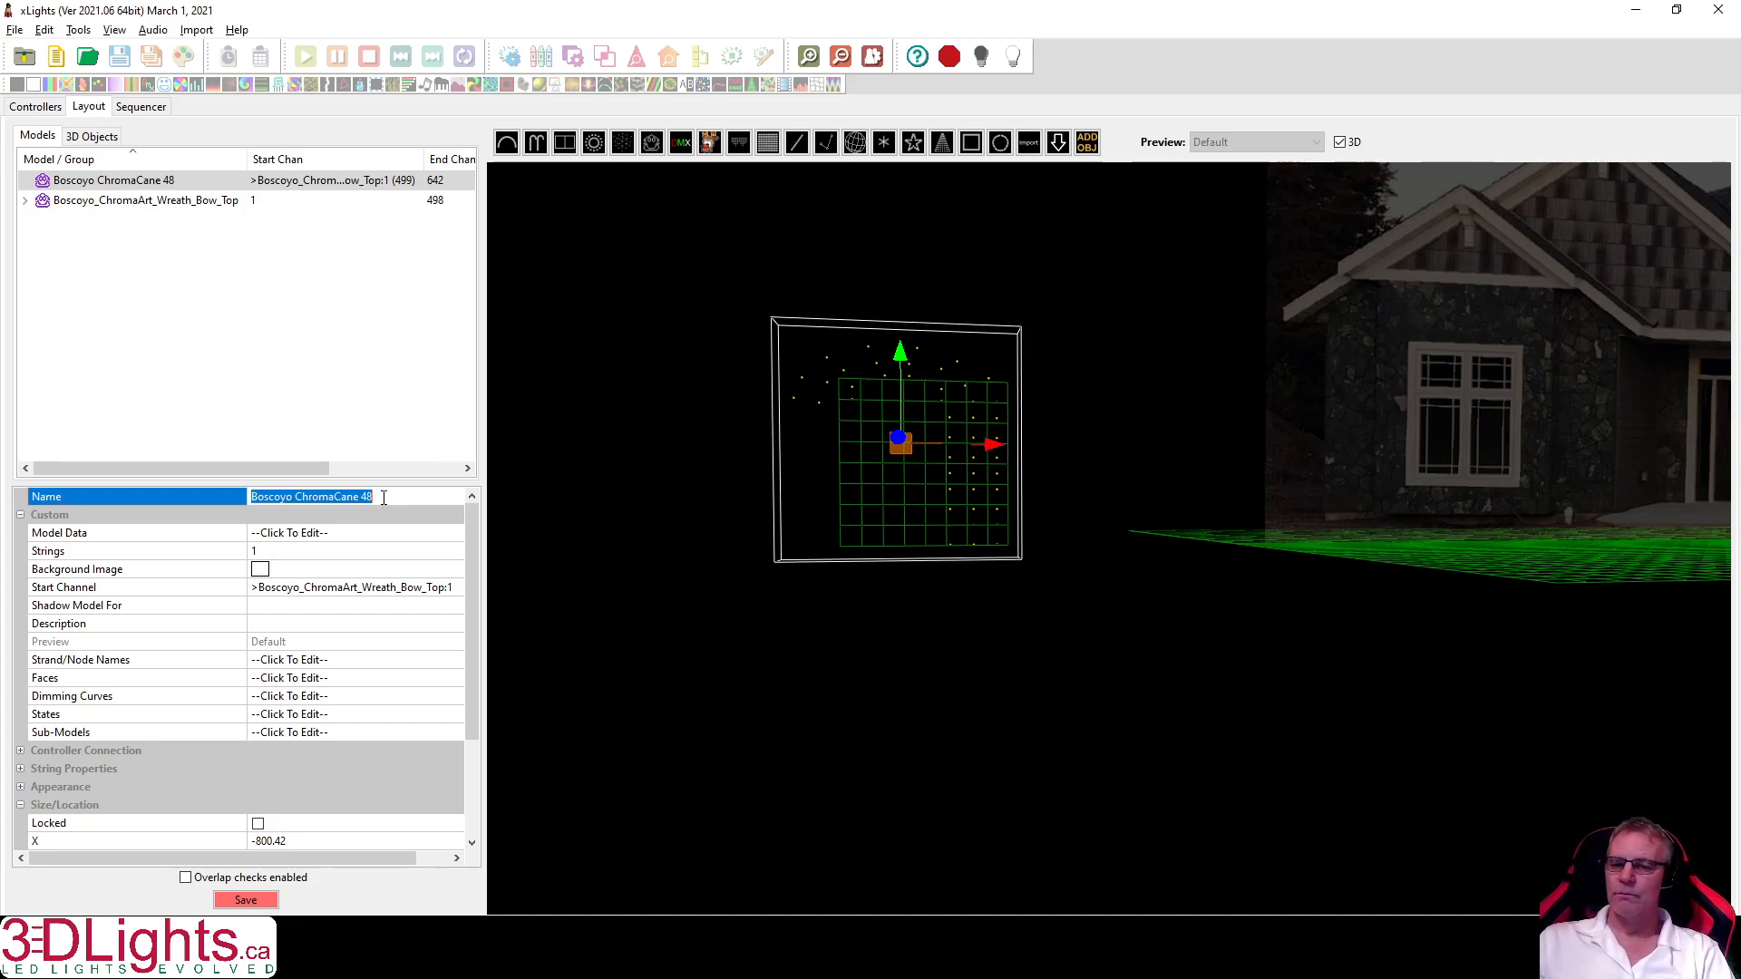
type("- 1")
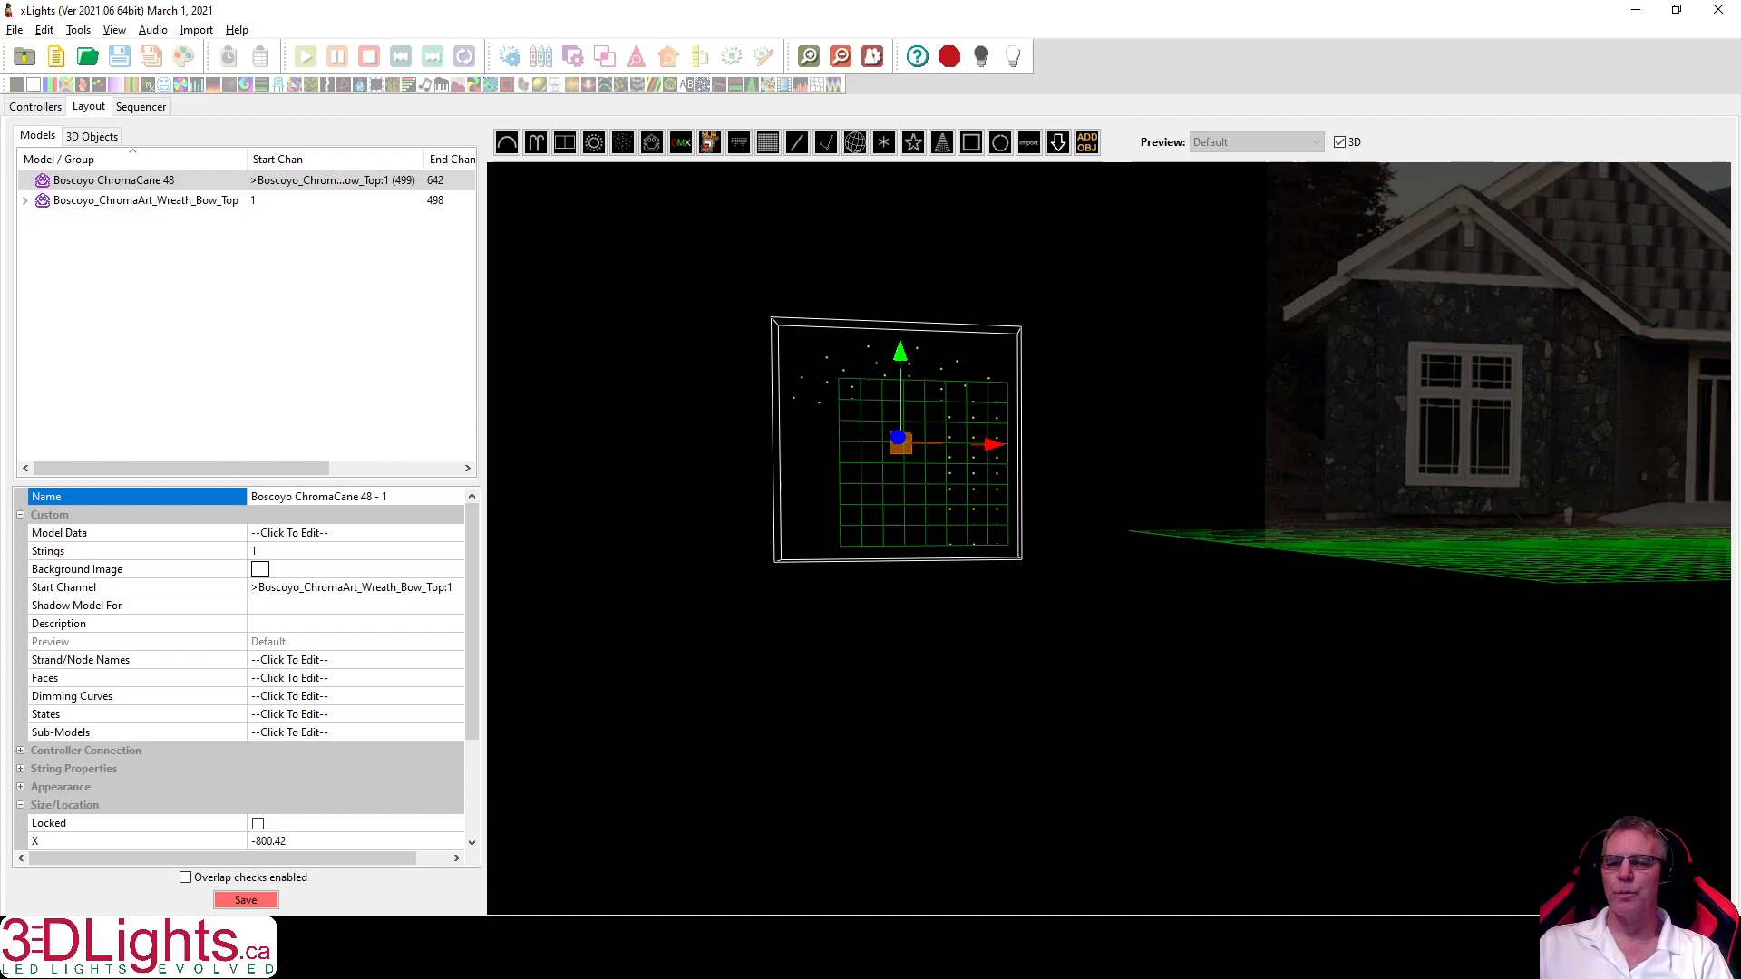
key("Return")
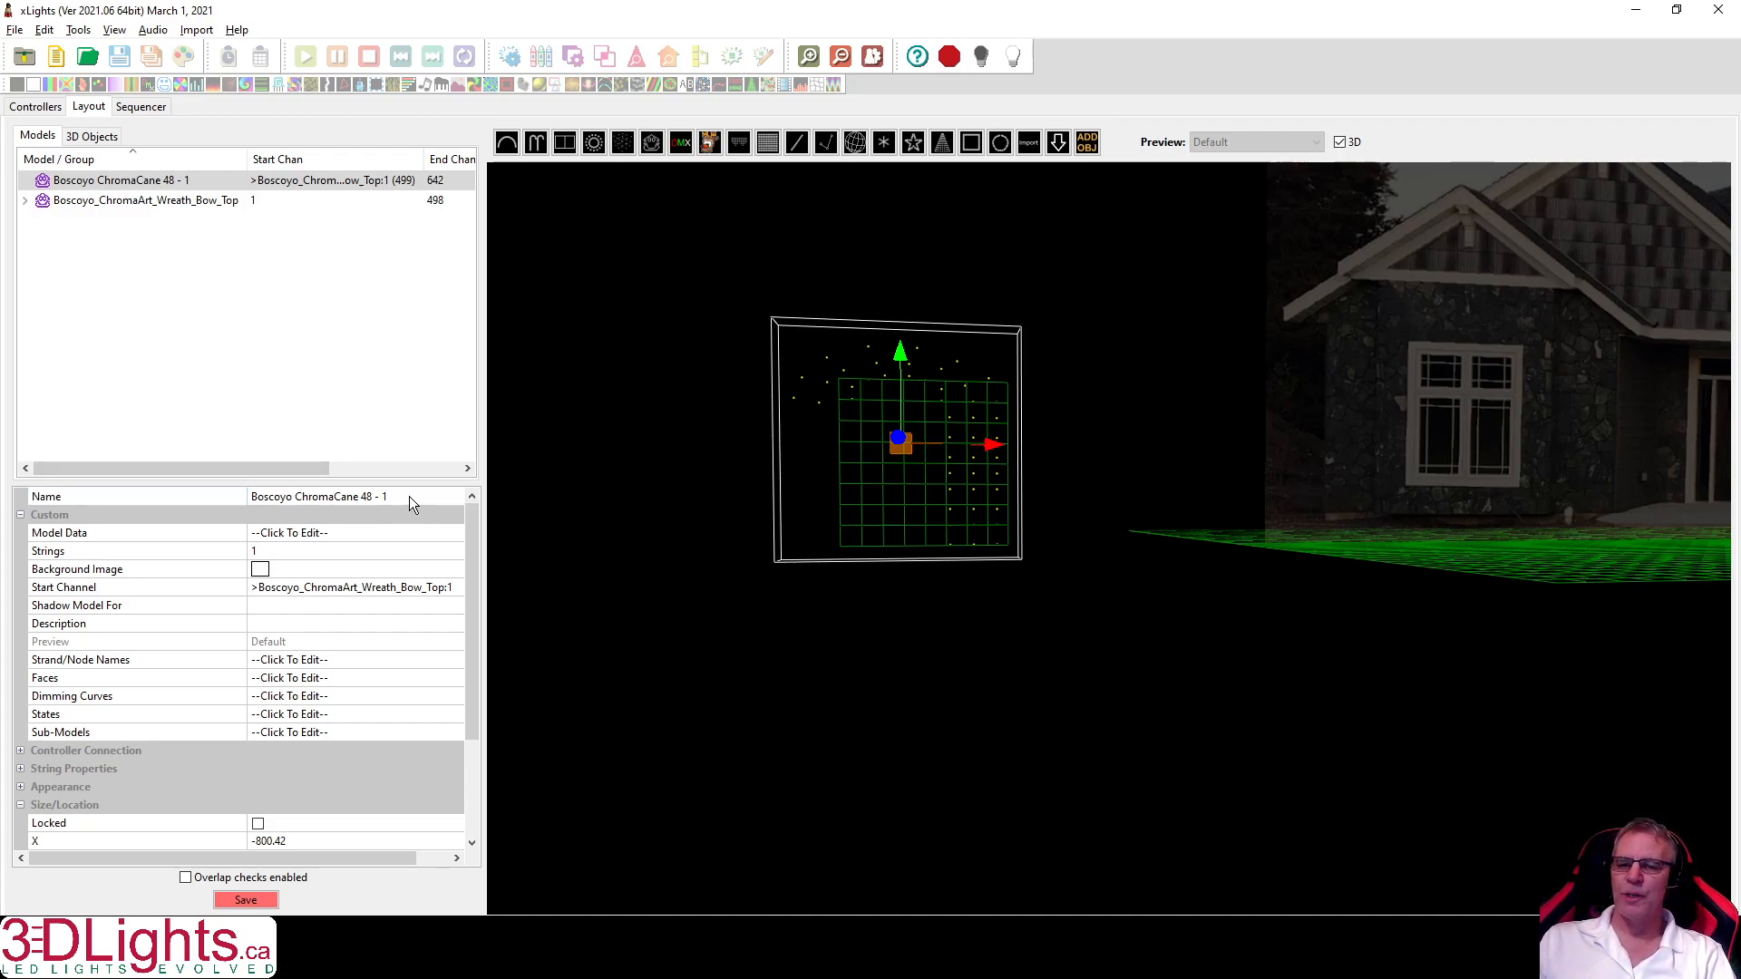
Scale the candy cane down in width and height to fit inside the grid, and align it with the ground.
left_click(911, 456)
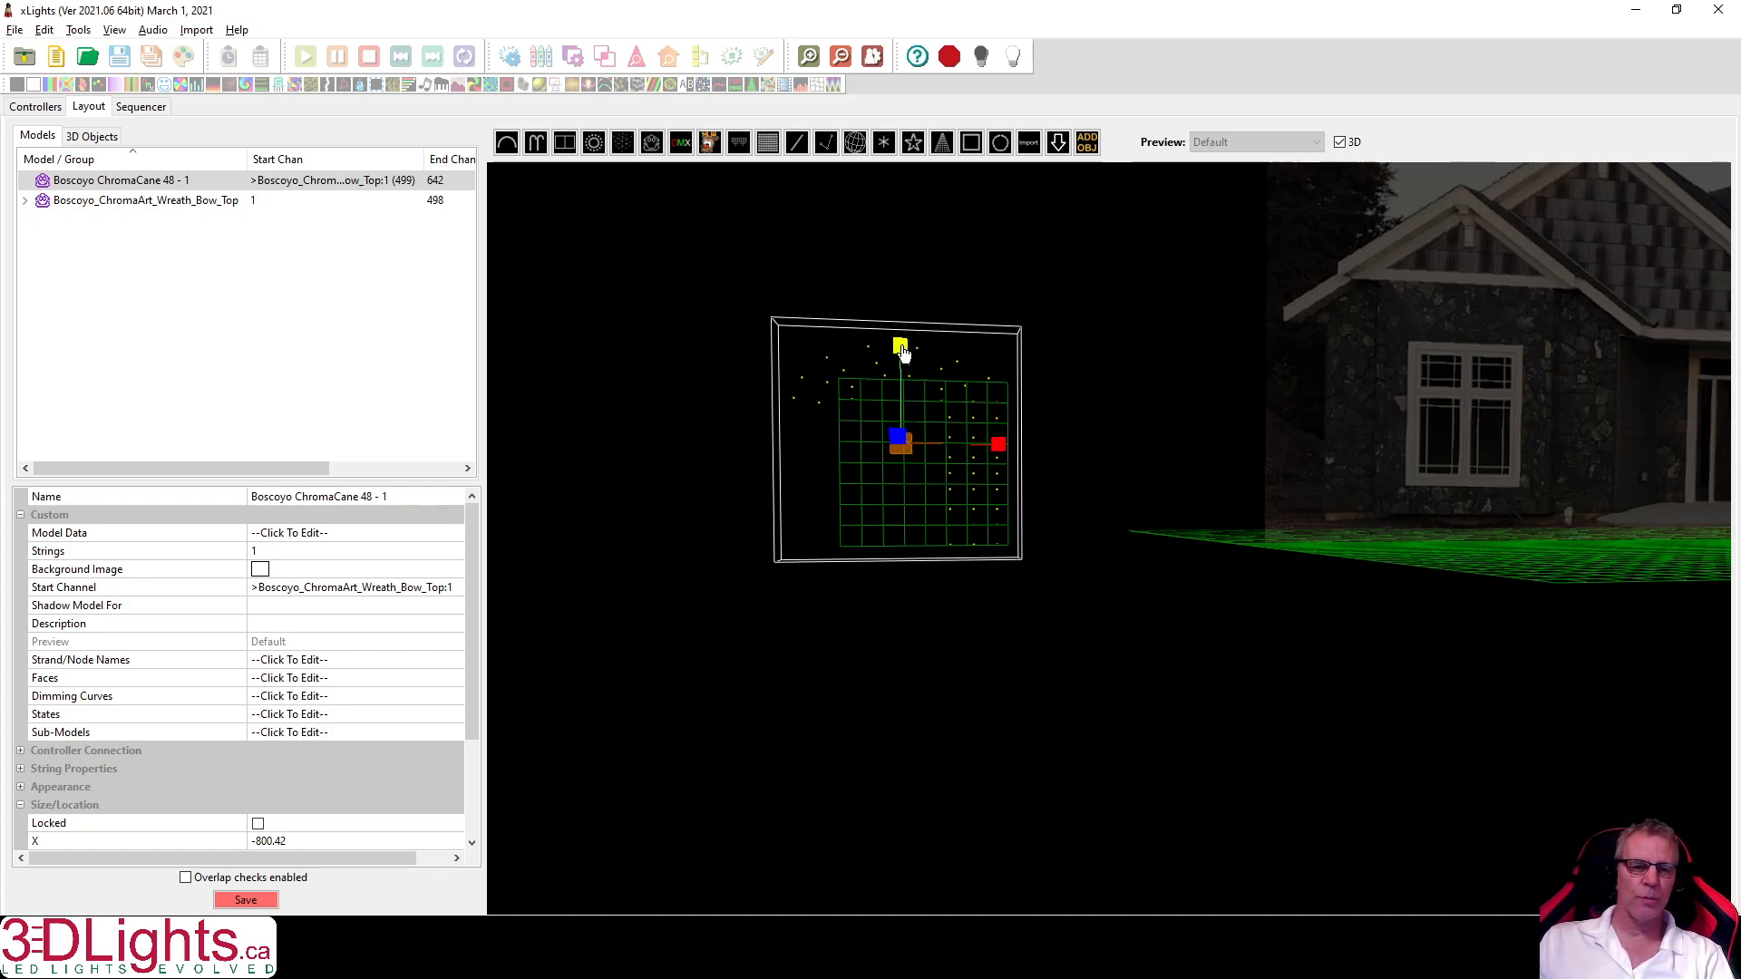
left_click_drag(901, 347, 889, 460)
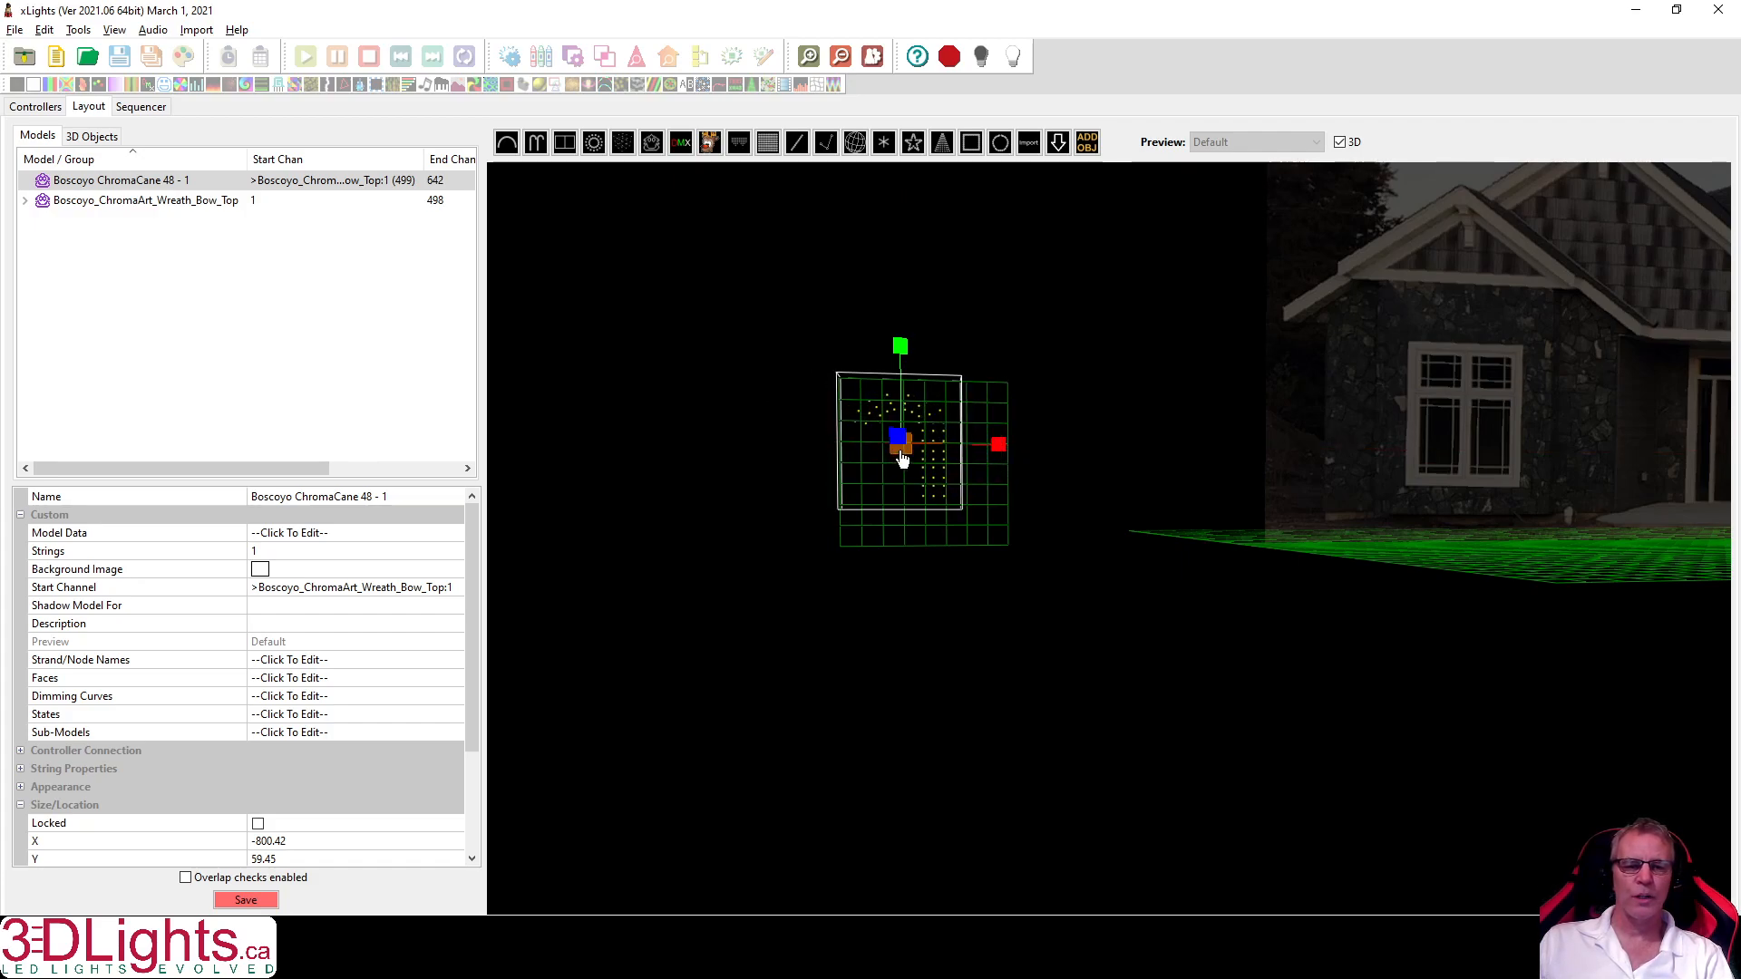
right_click(924, 455)
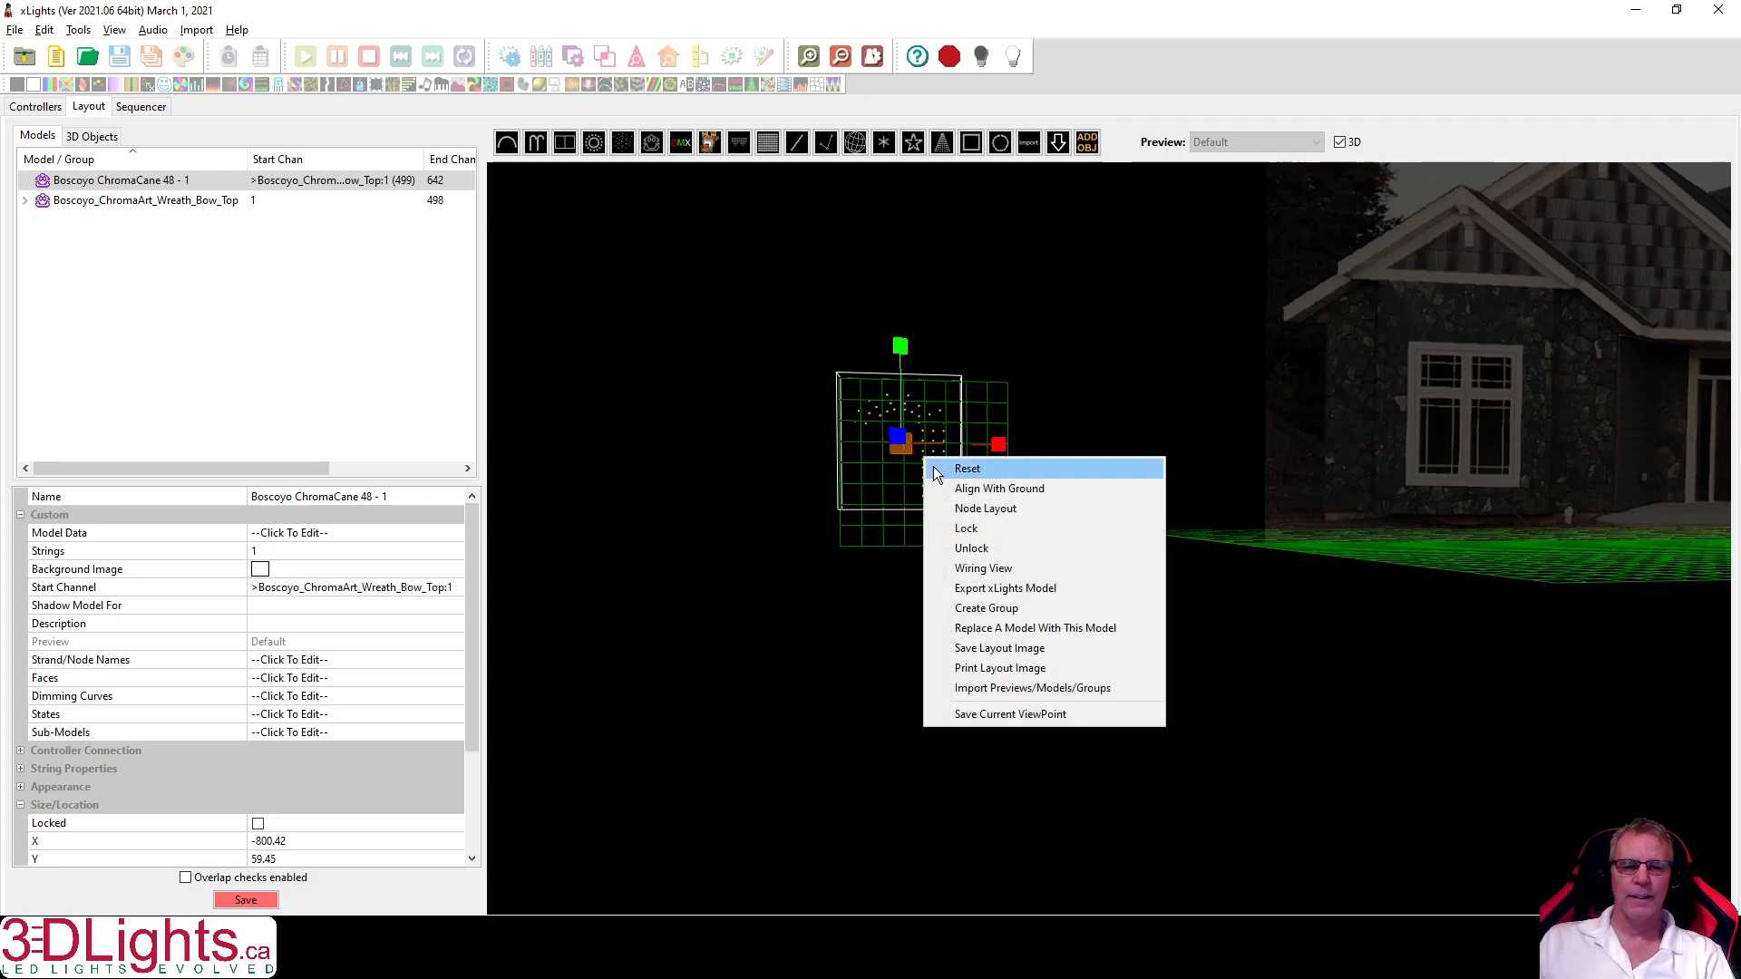
left_click(956, 487)
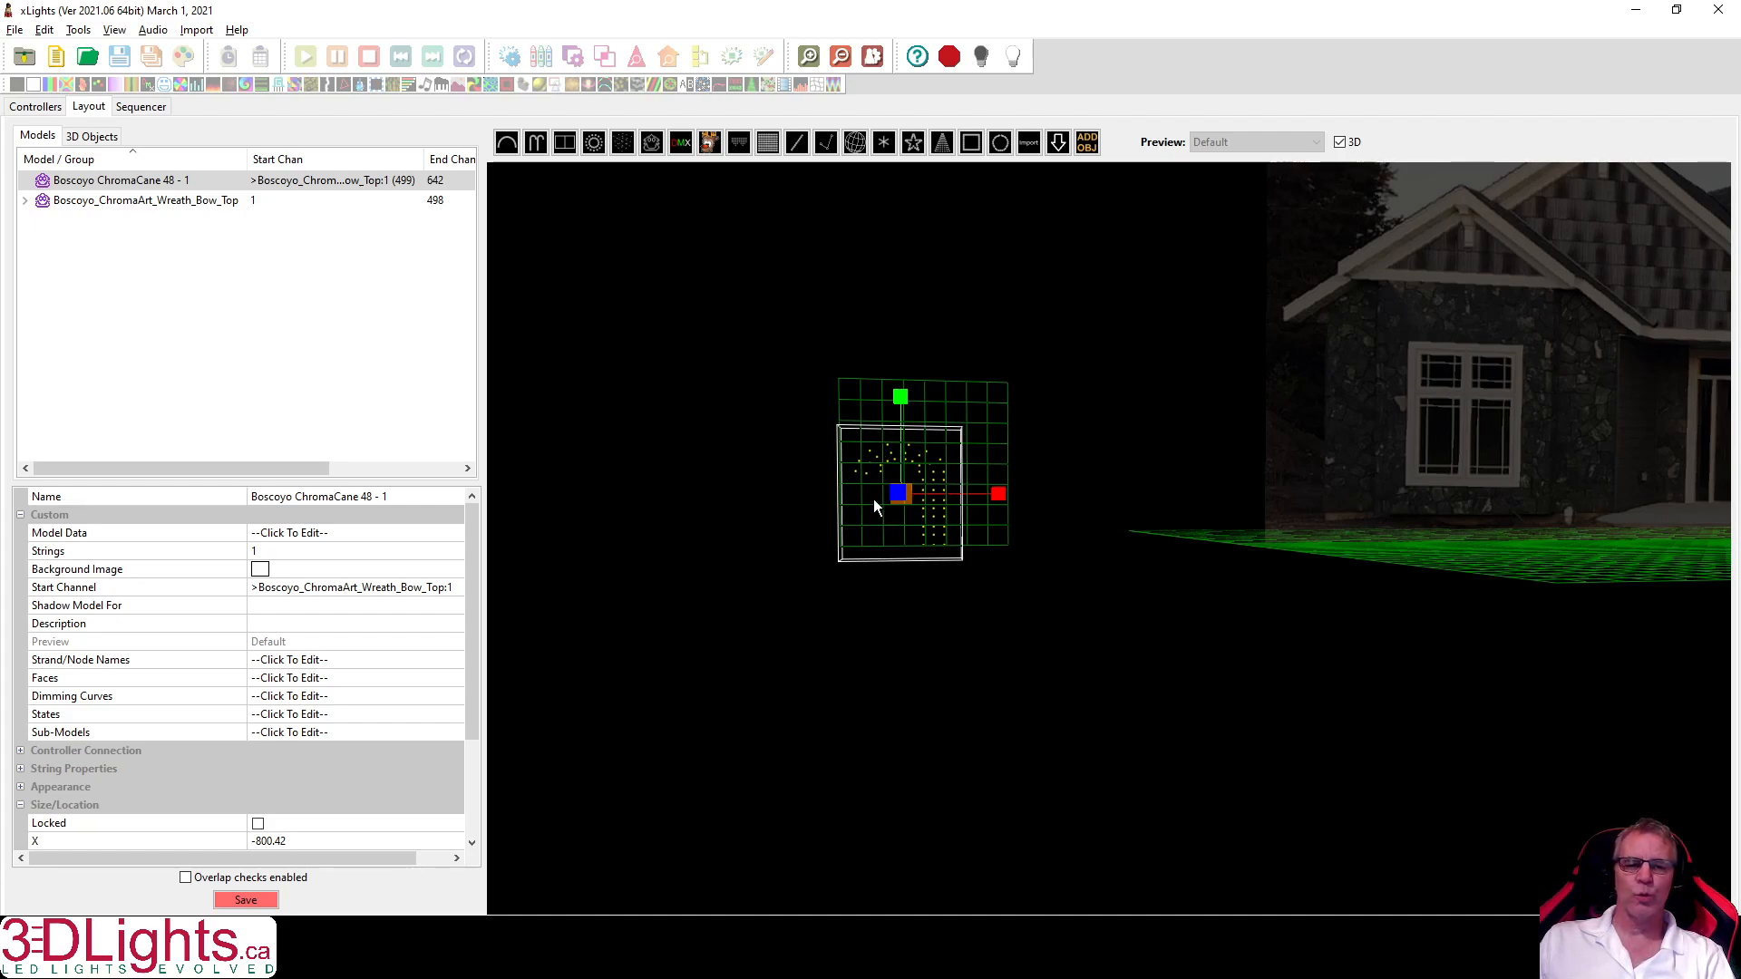
Reduce the candy cane's height to about four grid squares, realigning it with the ground after each adjustment.
left_click_drag(900, 399, 904, 433)
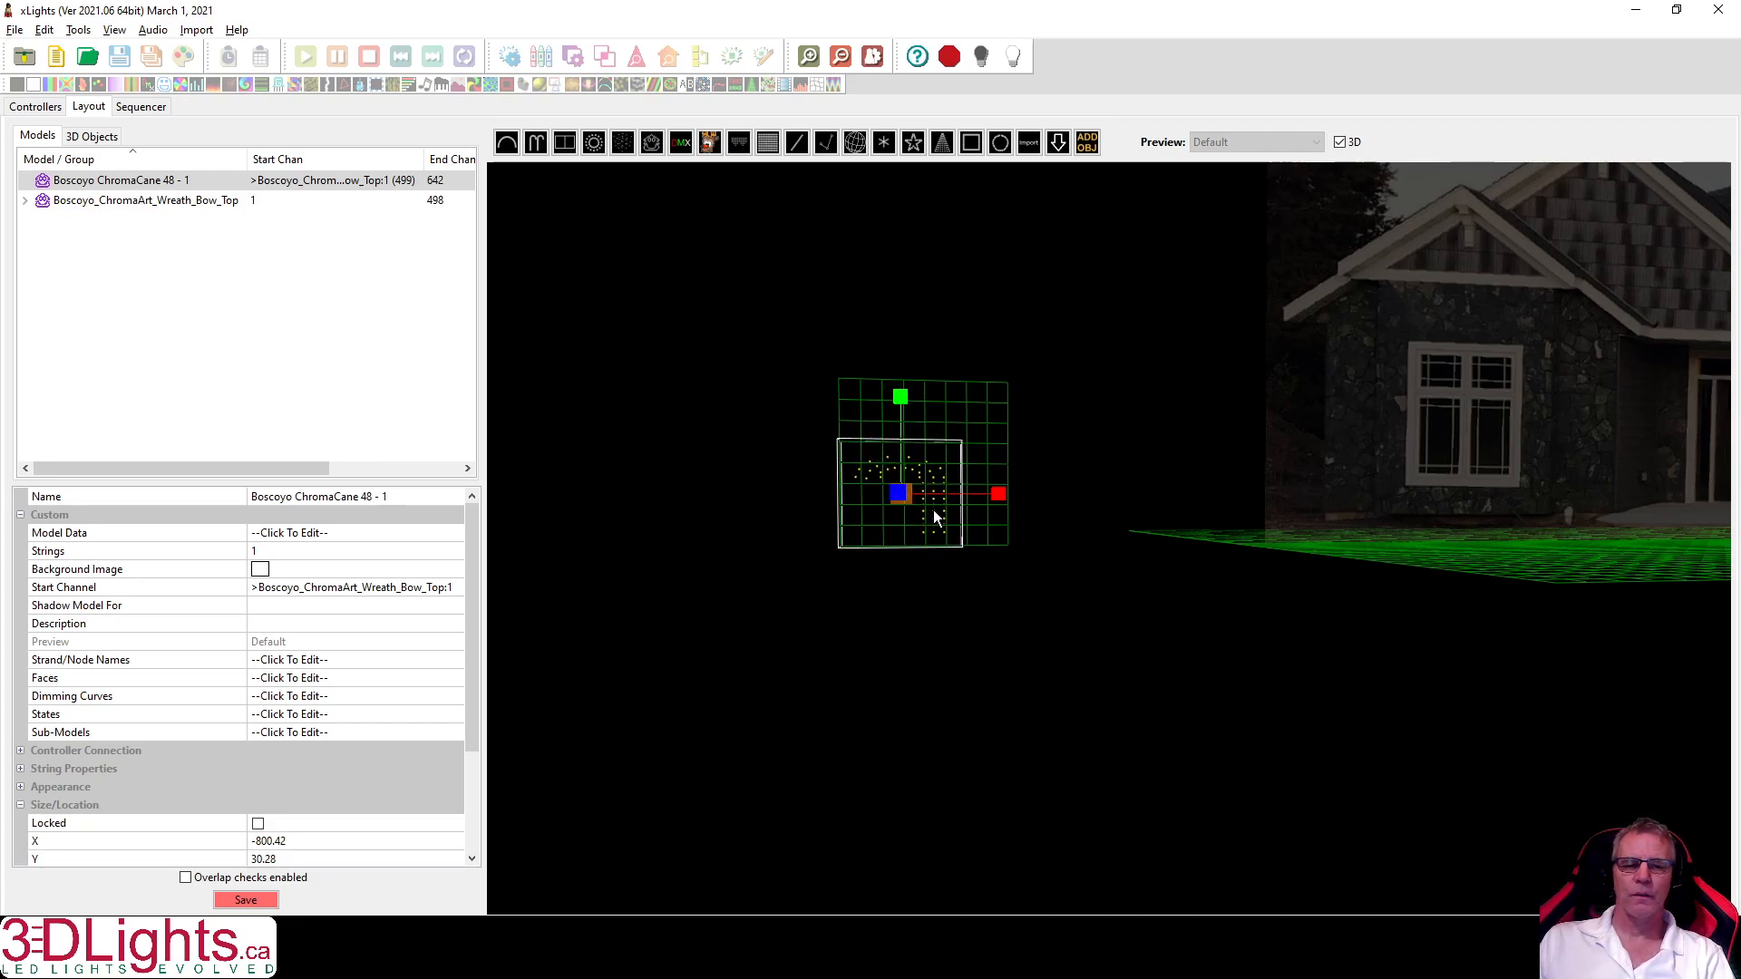
right_click(933, 510)
left_click(959, 541)
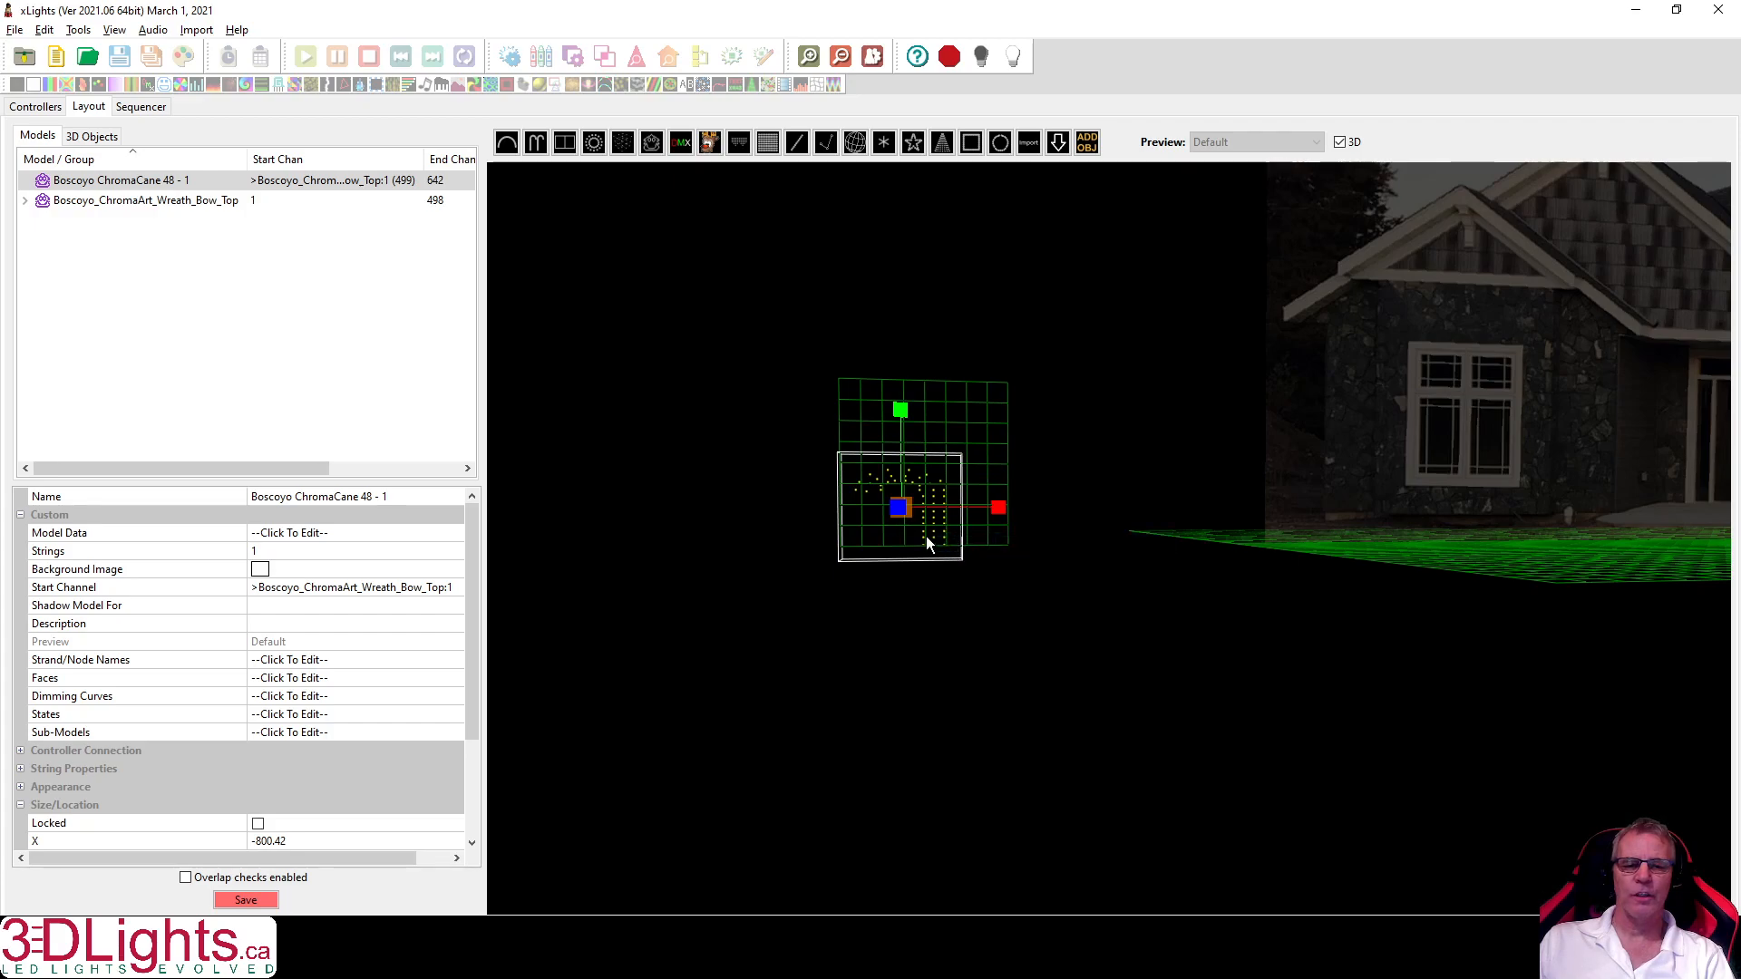
left_click_drag(900, 411, 901, 413)
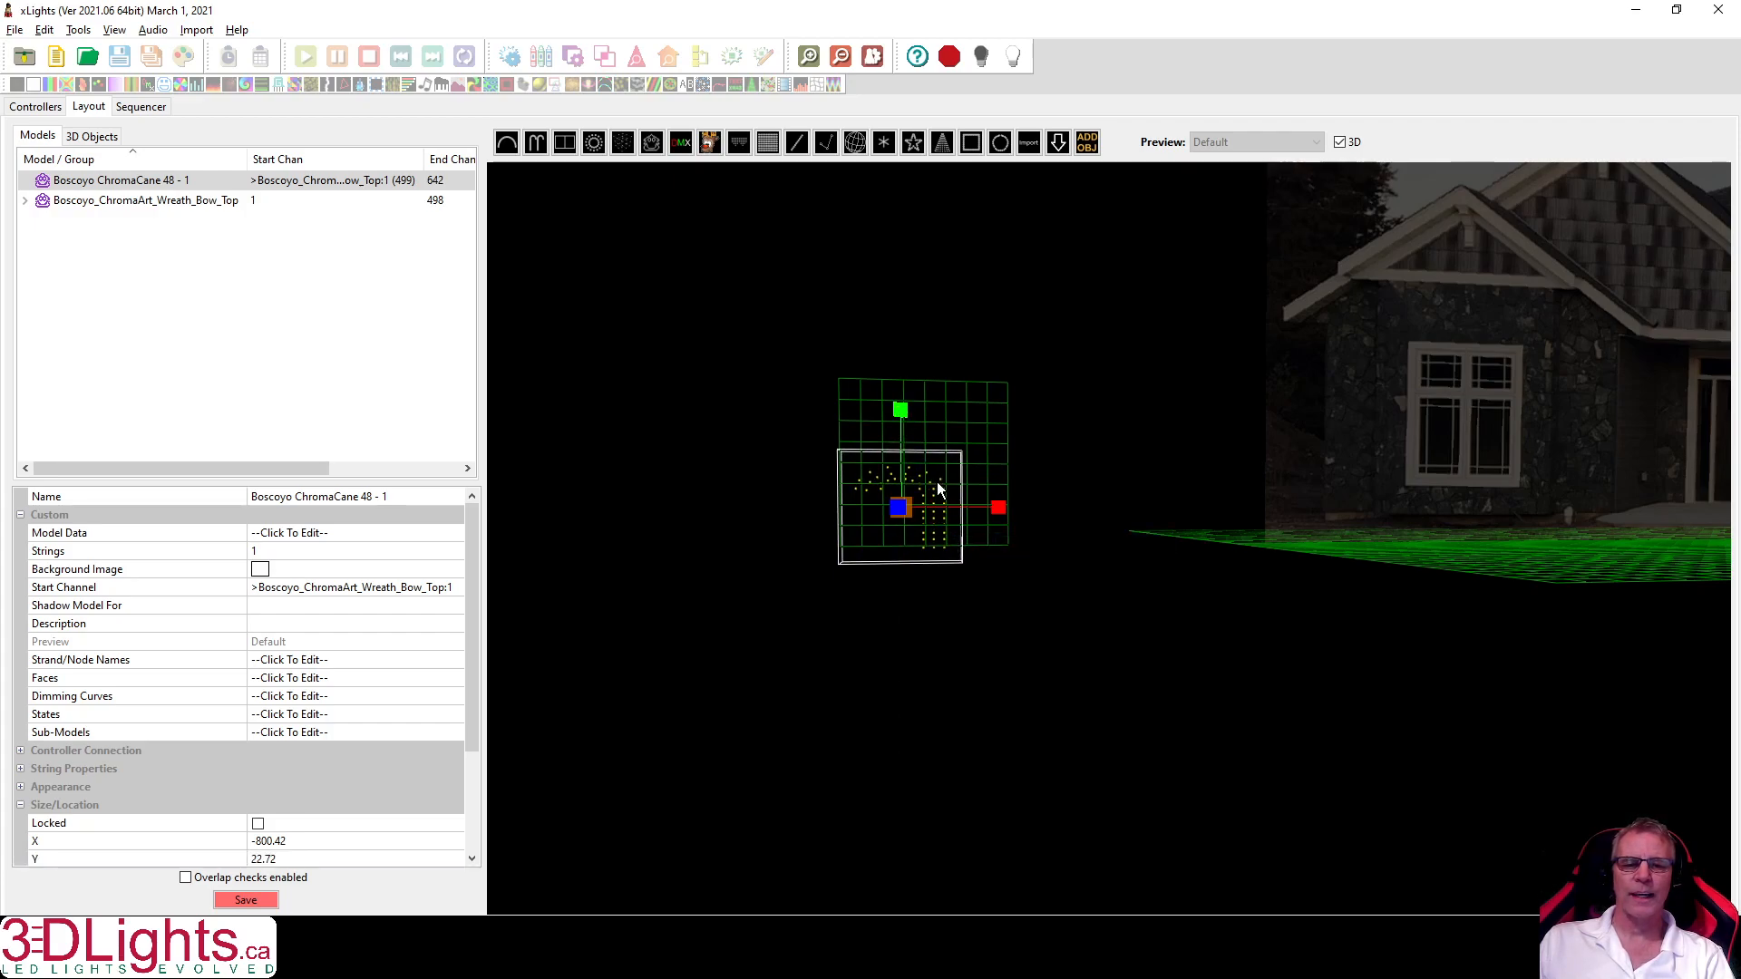
right_click(937, 494)
left_click(1011, 520)
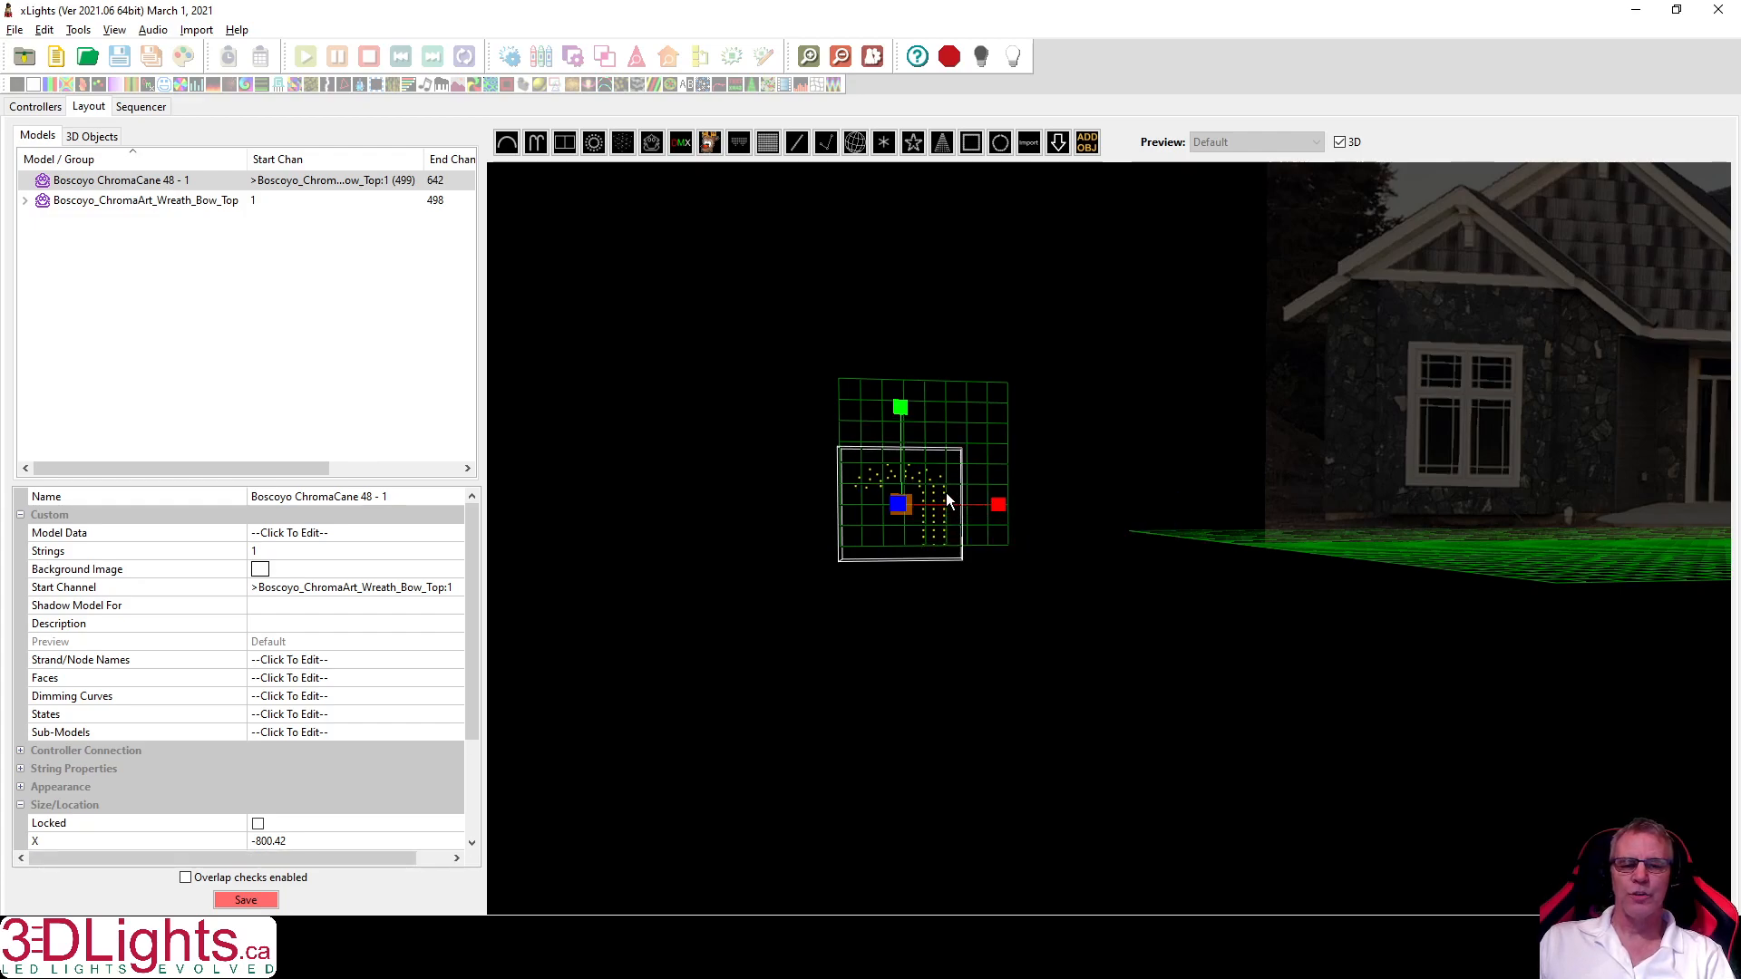
Reduce the candy cane's height slightly so it spans about four squares of the dimension grid.
left_click_drag(944, 504, 1166, 530)
left_click_drag(1191, 671, 1110, 594)
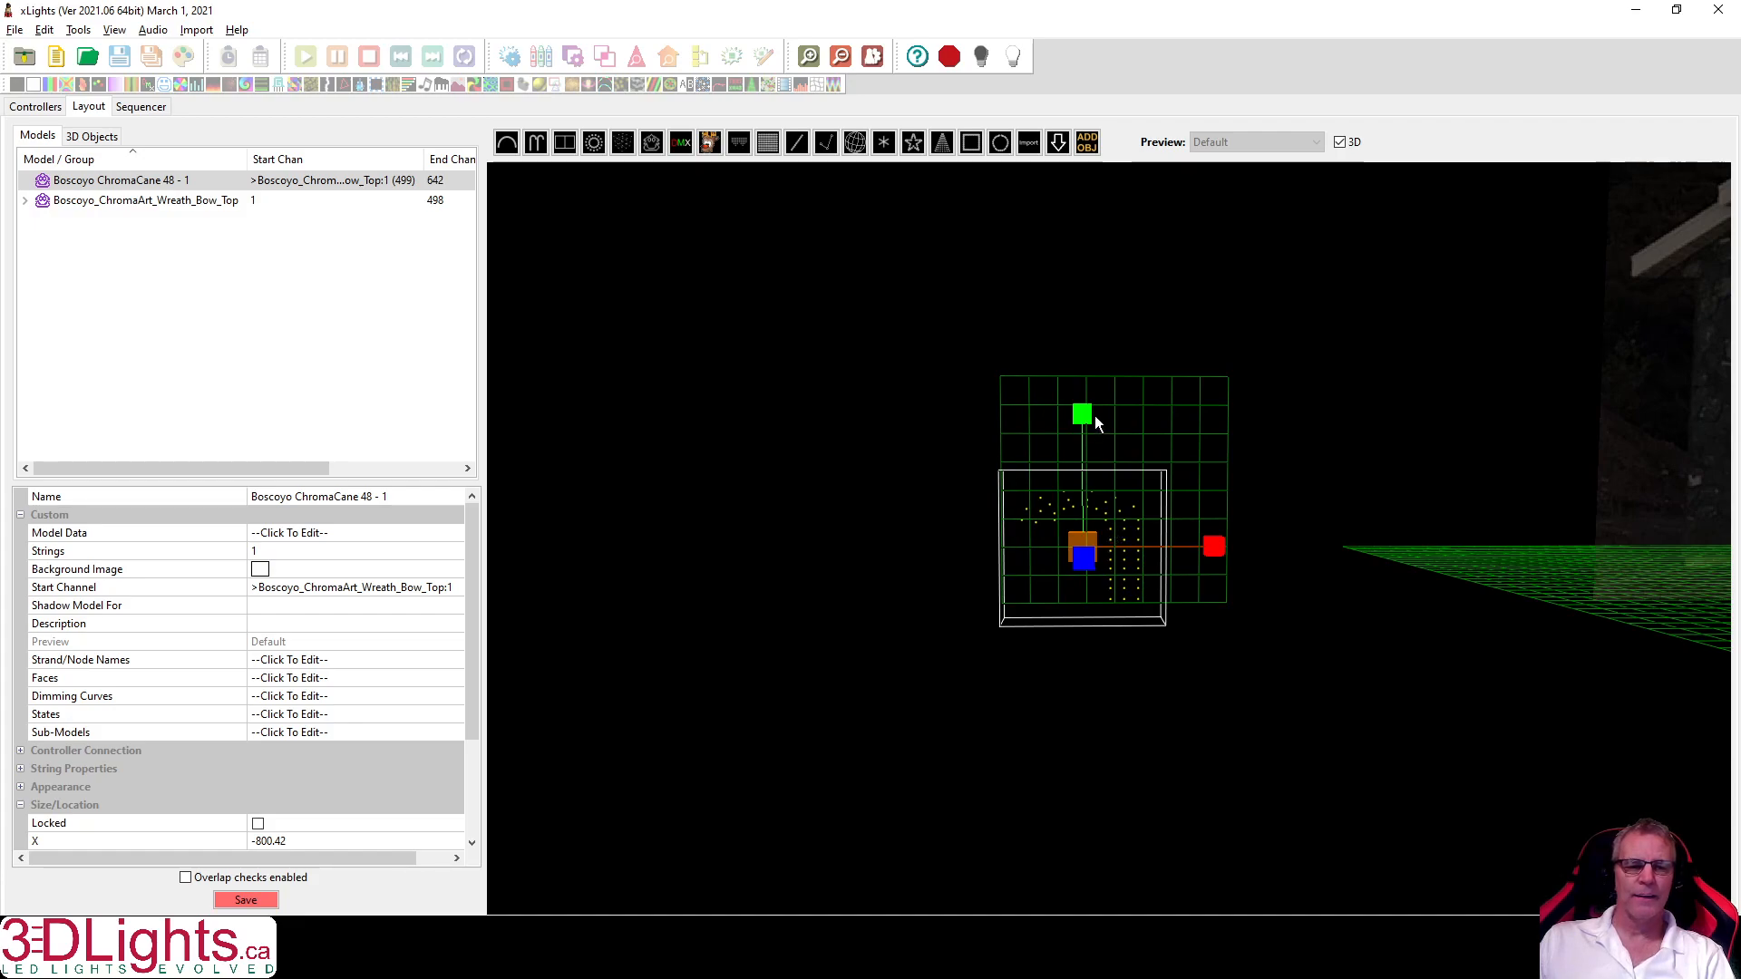
mouse_move(1086, 417)
left_mouse_down()
mouse_move(1088, 307)
mouse_move(1092, 445)
mouse_move(1095, 427)
left_mouse_up()
Try resizing the candy cane's width freehand, narrowing it and stretching it out to a ScaleX of about 6.112.
left_click_drag(1224, 557, 1182, 565)
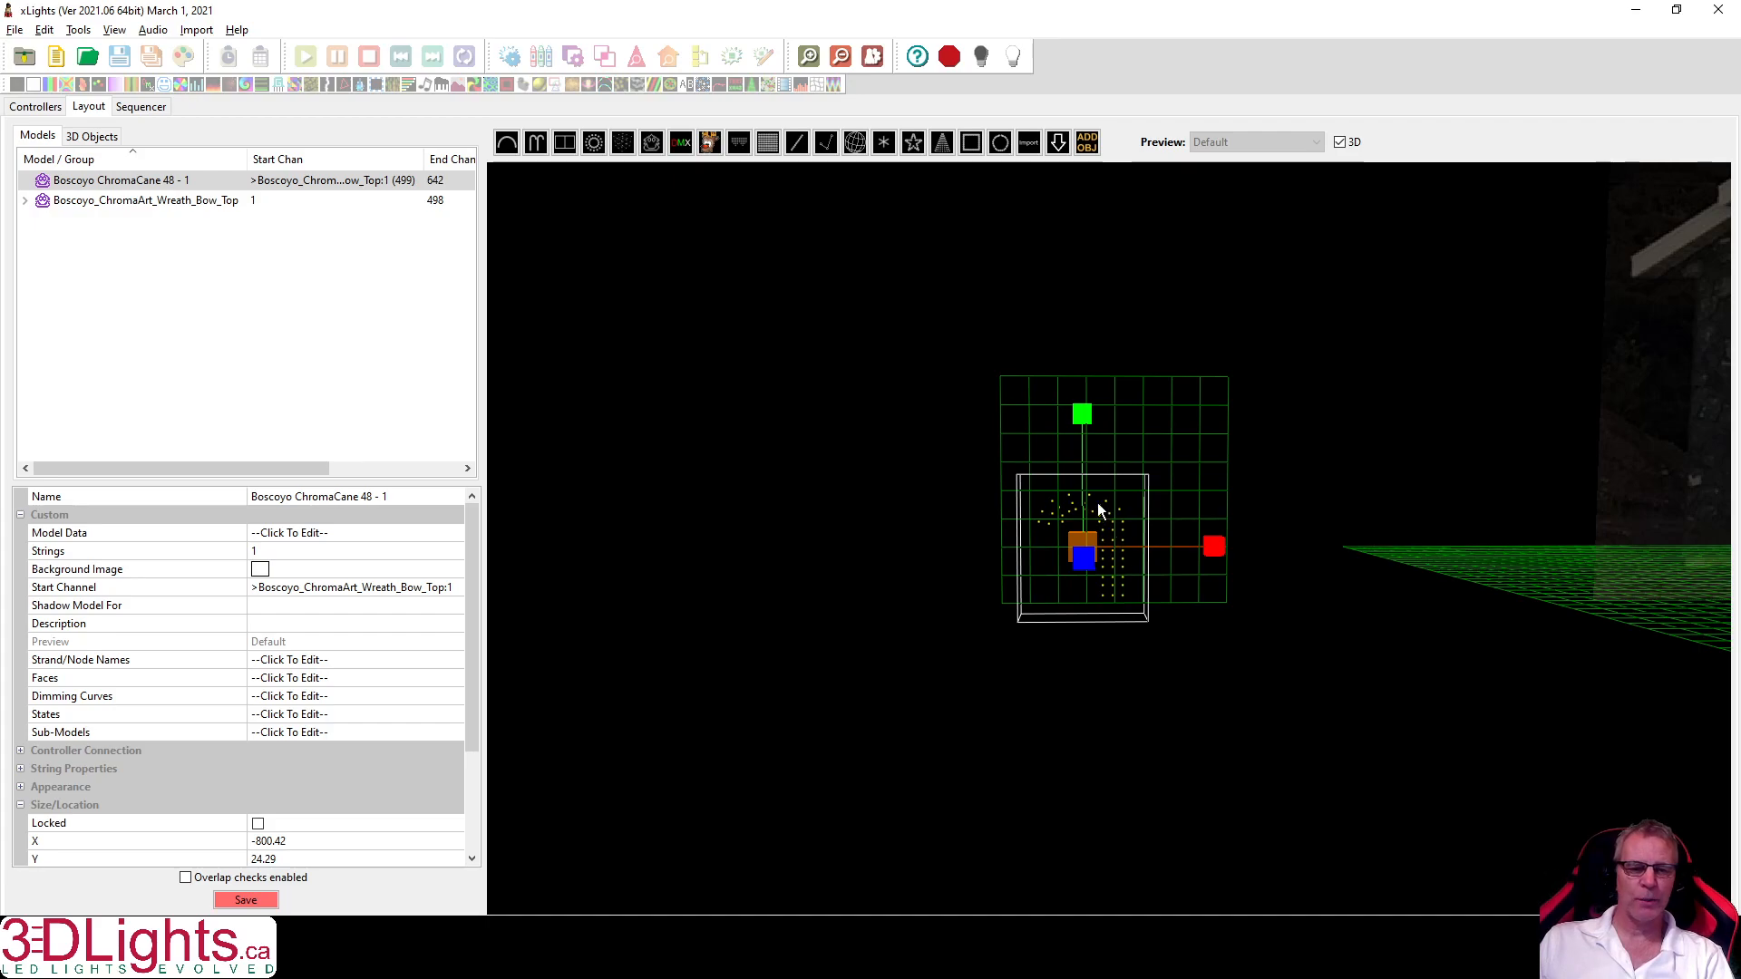
left_click(1083, 417)
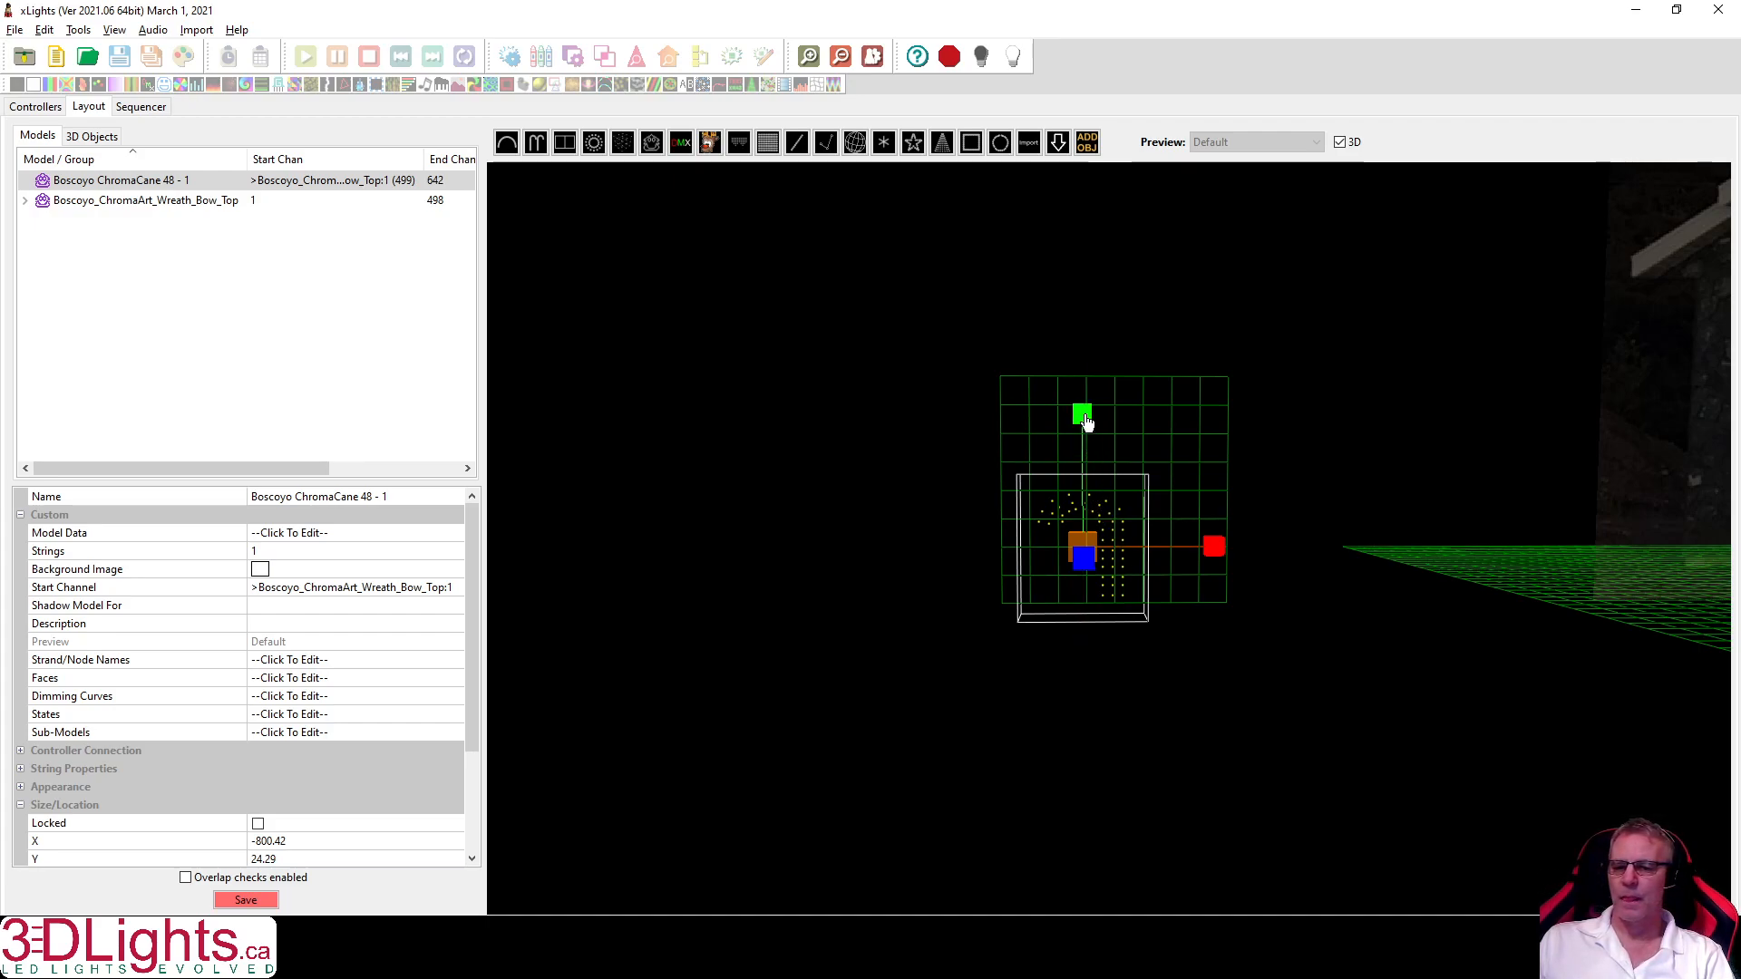
left_click_drag(1220, 564, 1496, 579)
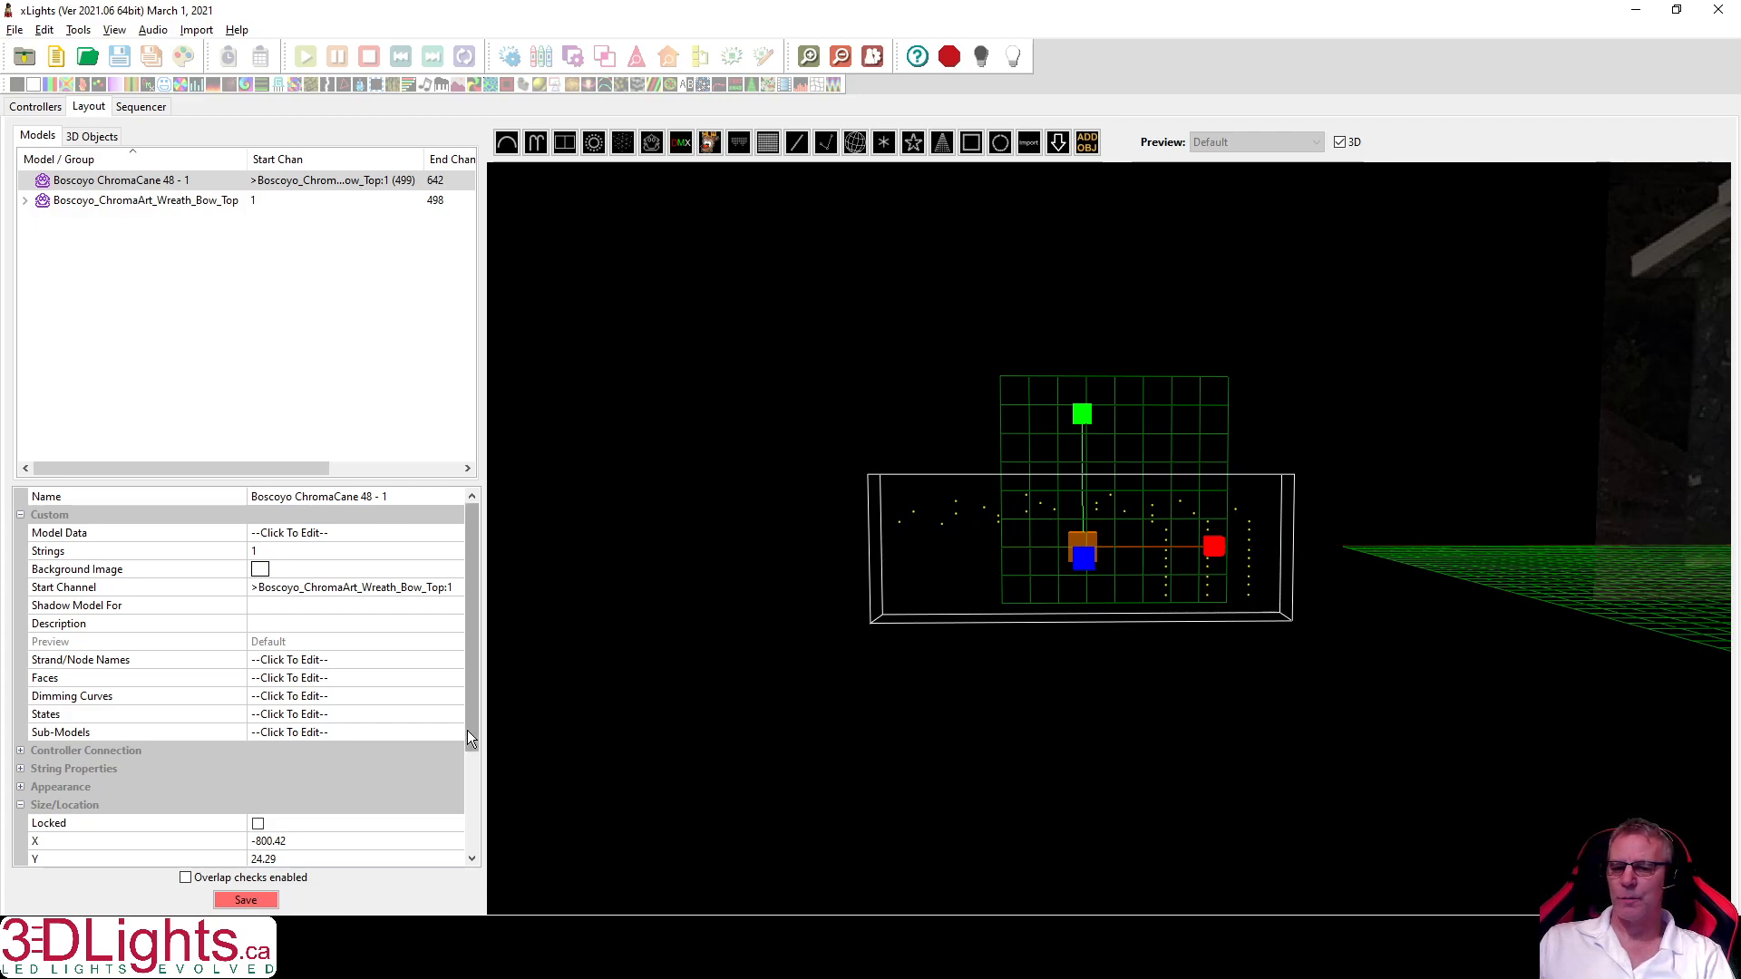
Set the candy cane's ScaleX to 0.903, matching its ScaleY, and its ScaleZ to 1.
scroll(468, 740, "down", 3)
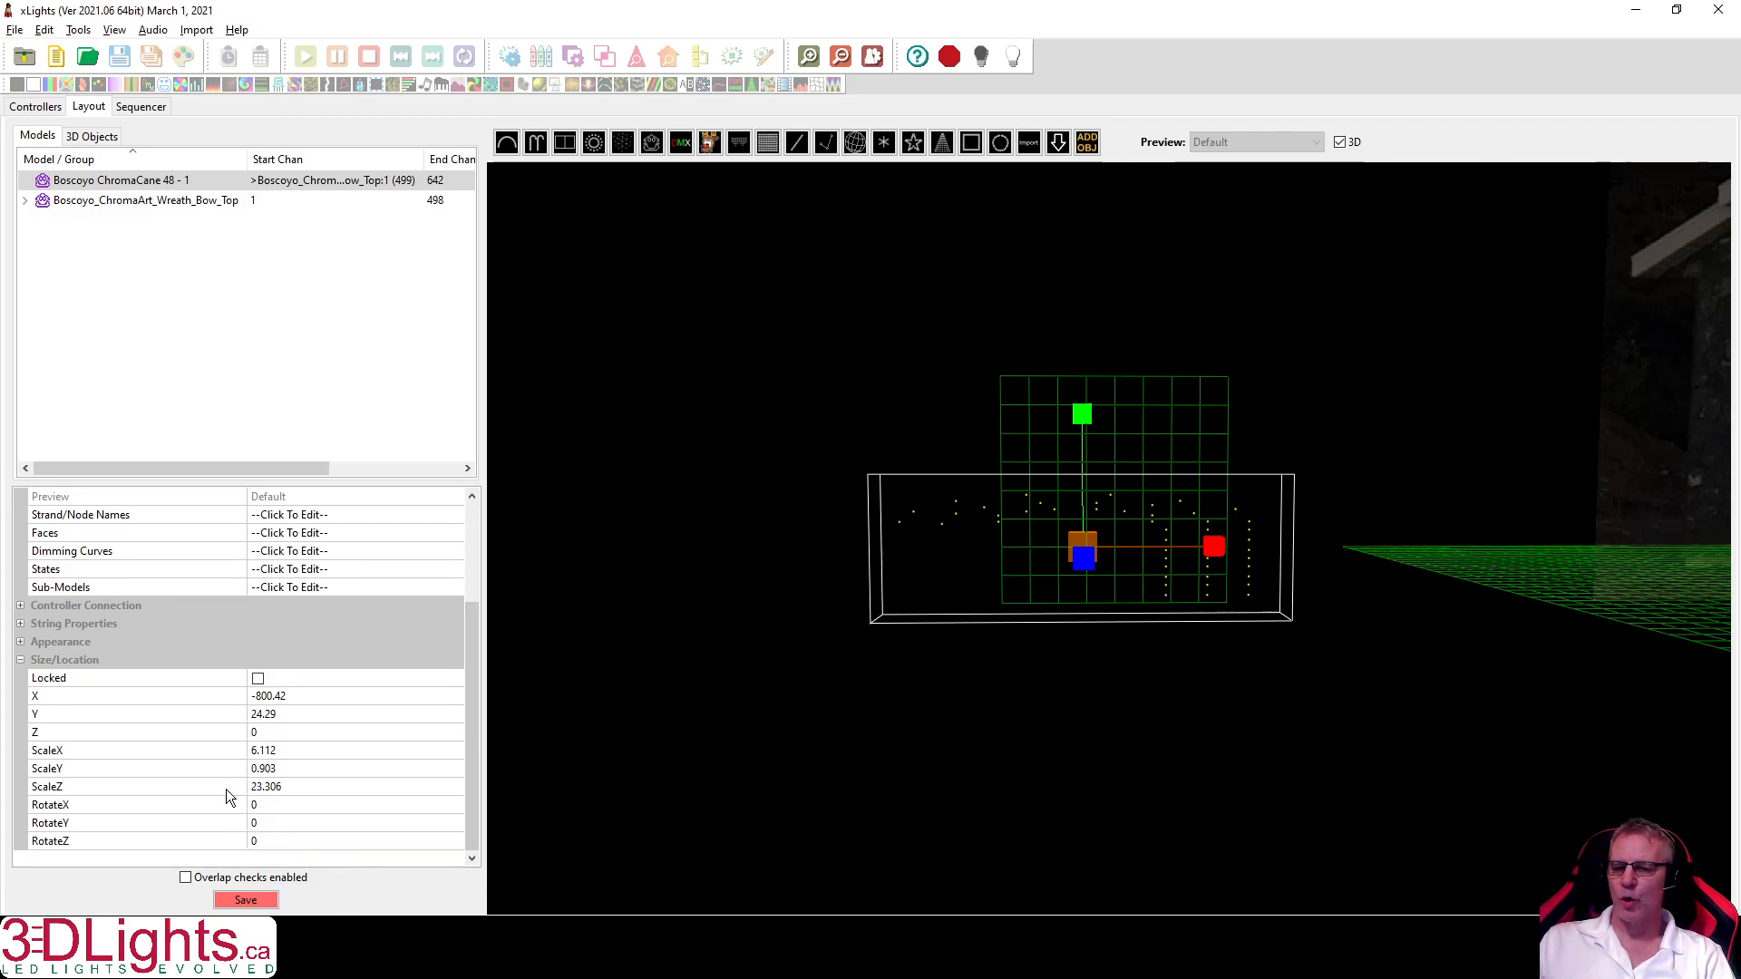
left_click(296, 770)
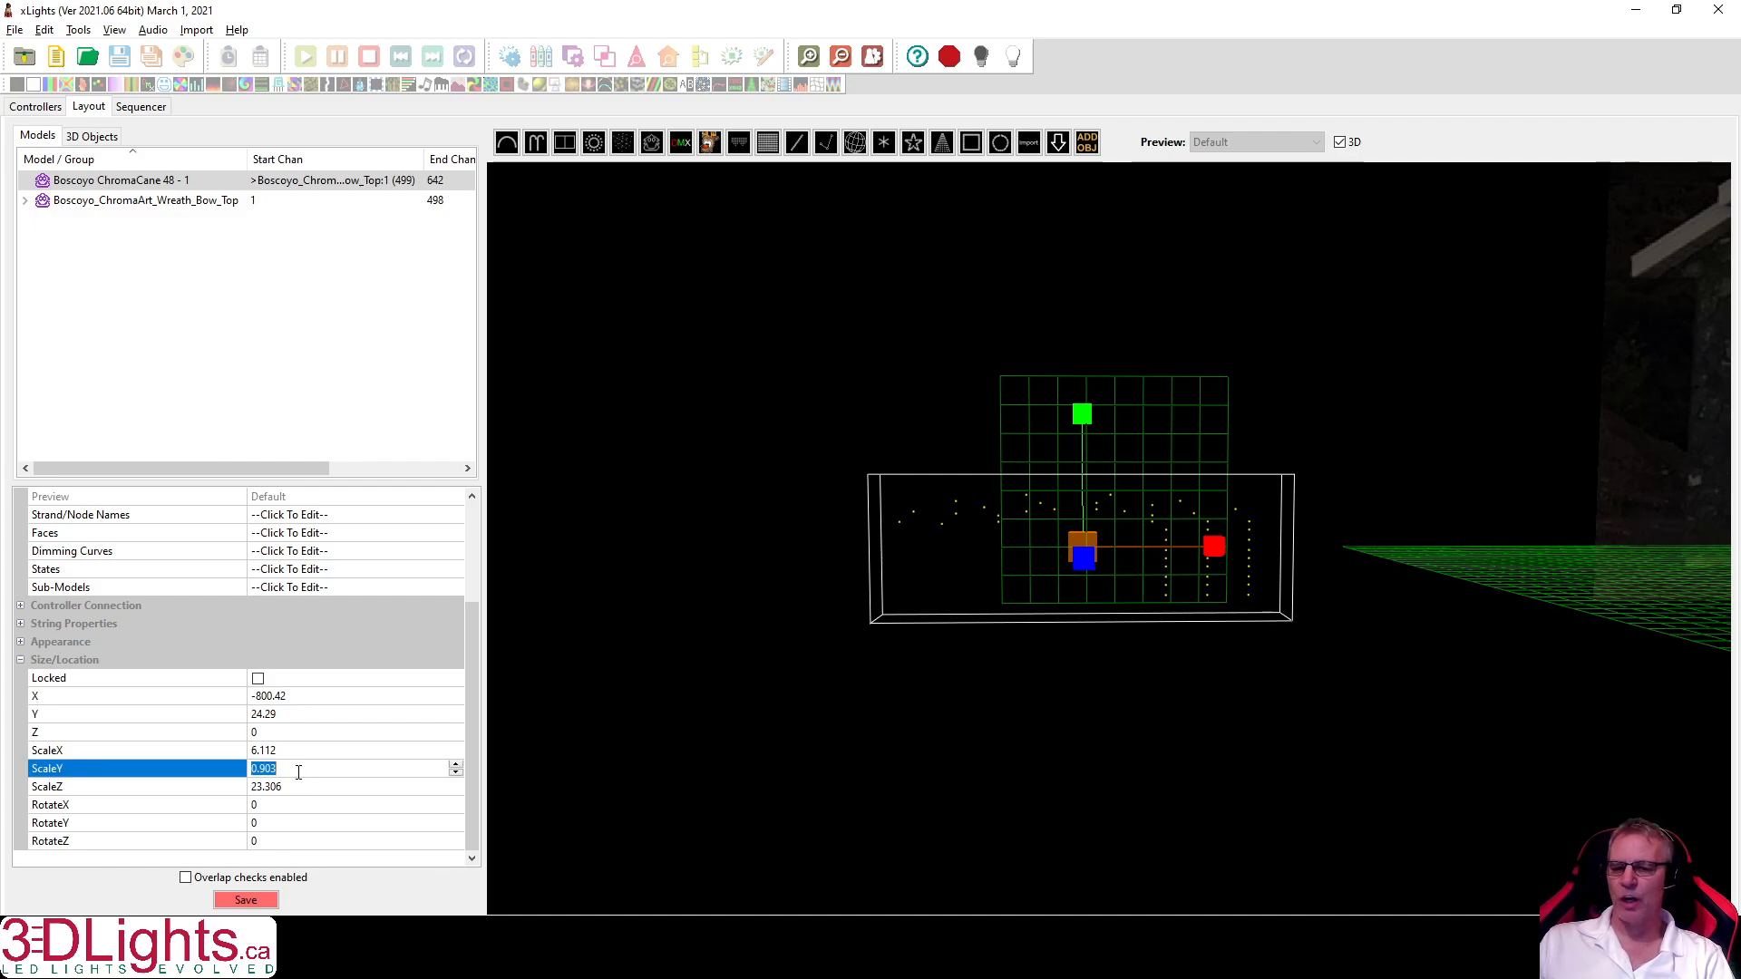
left_click(293, 750)
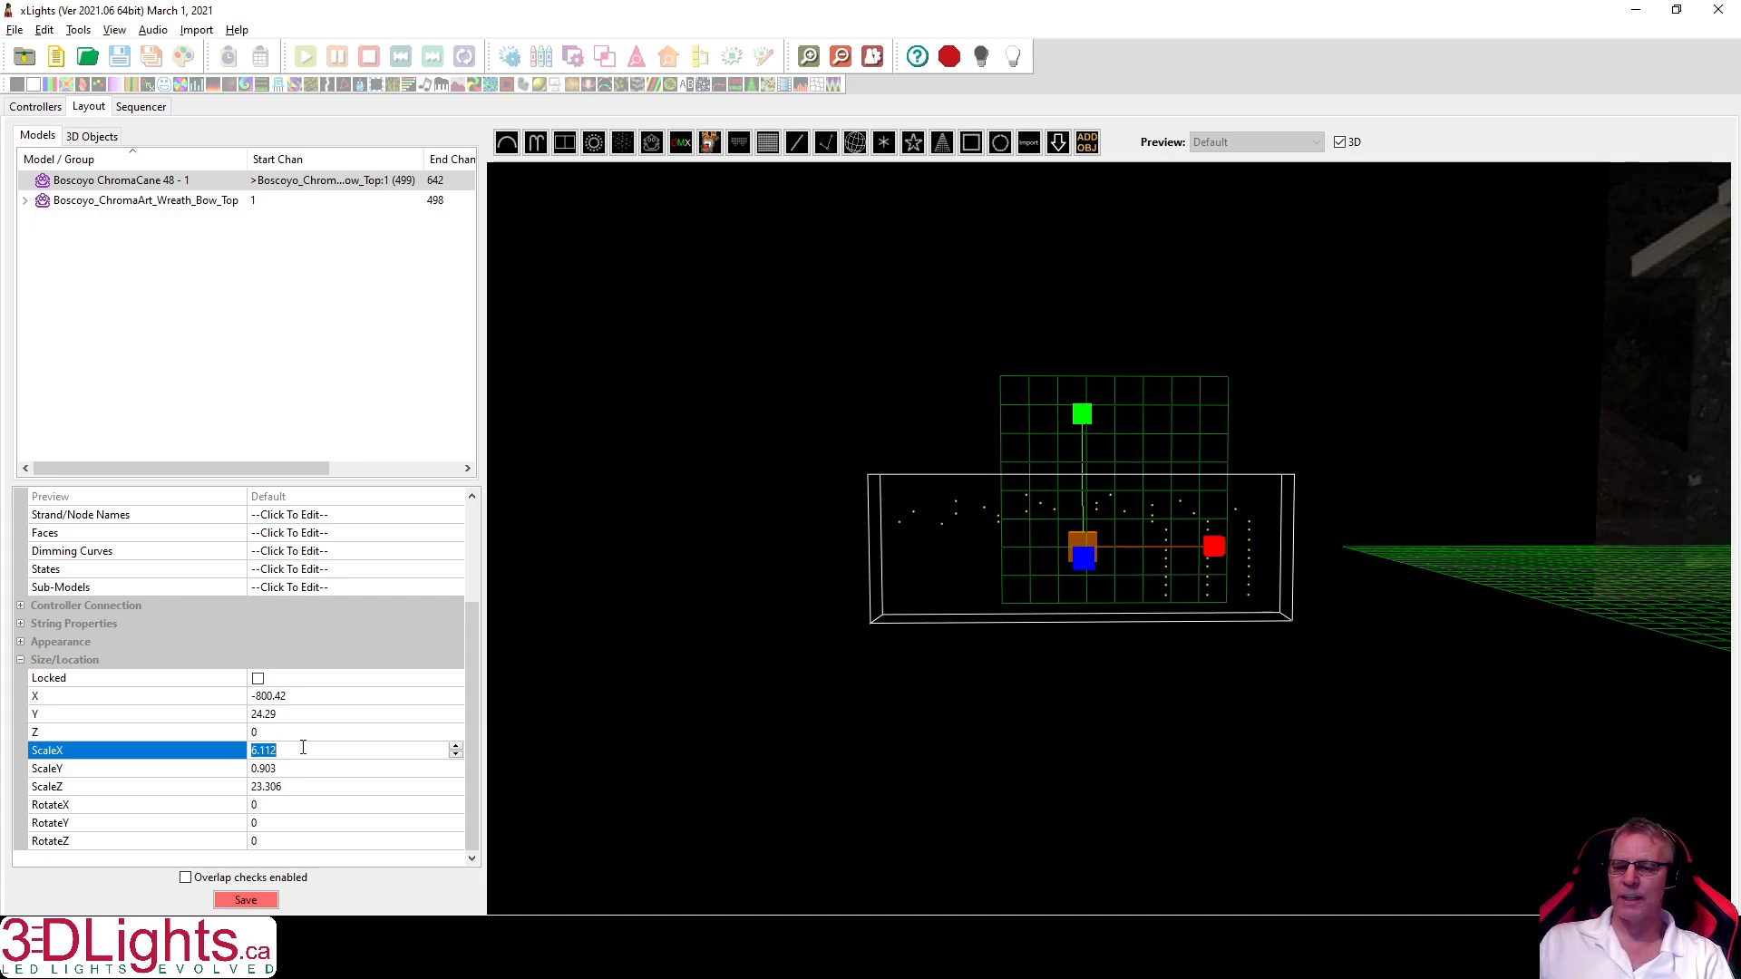
type("0.")
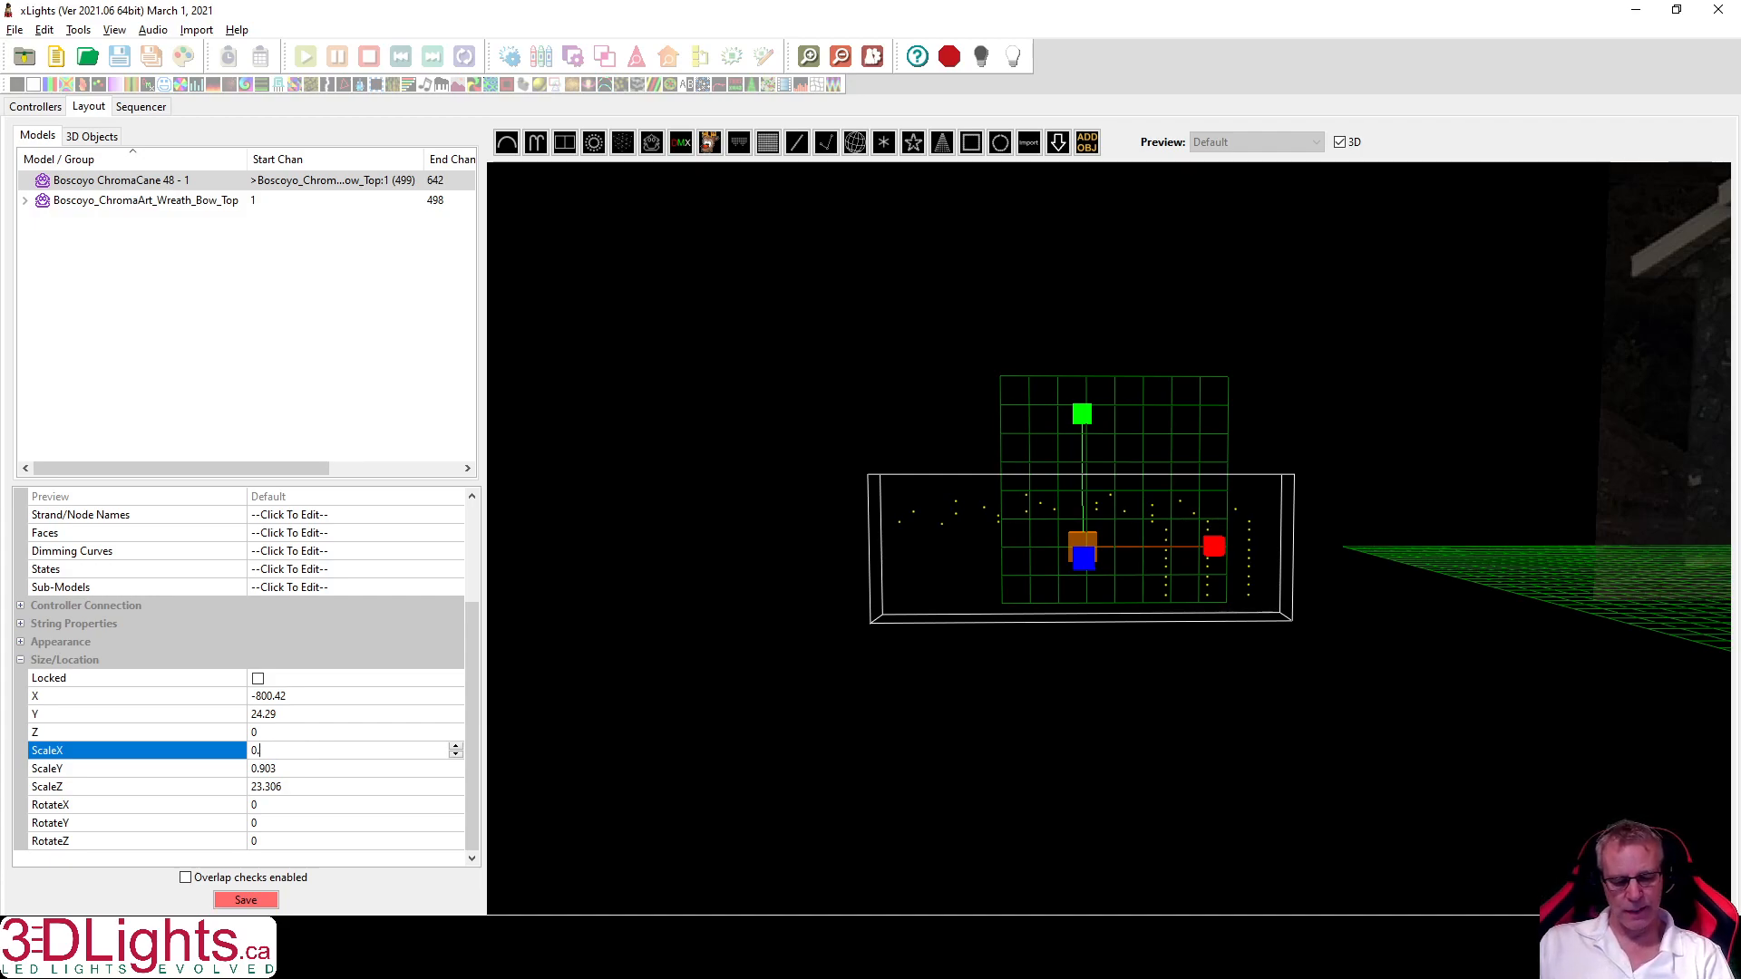
type("903")
key("Return")
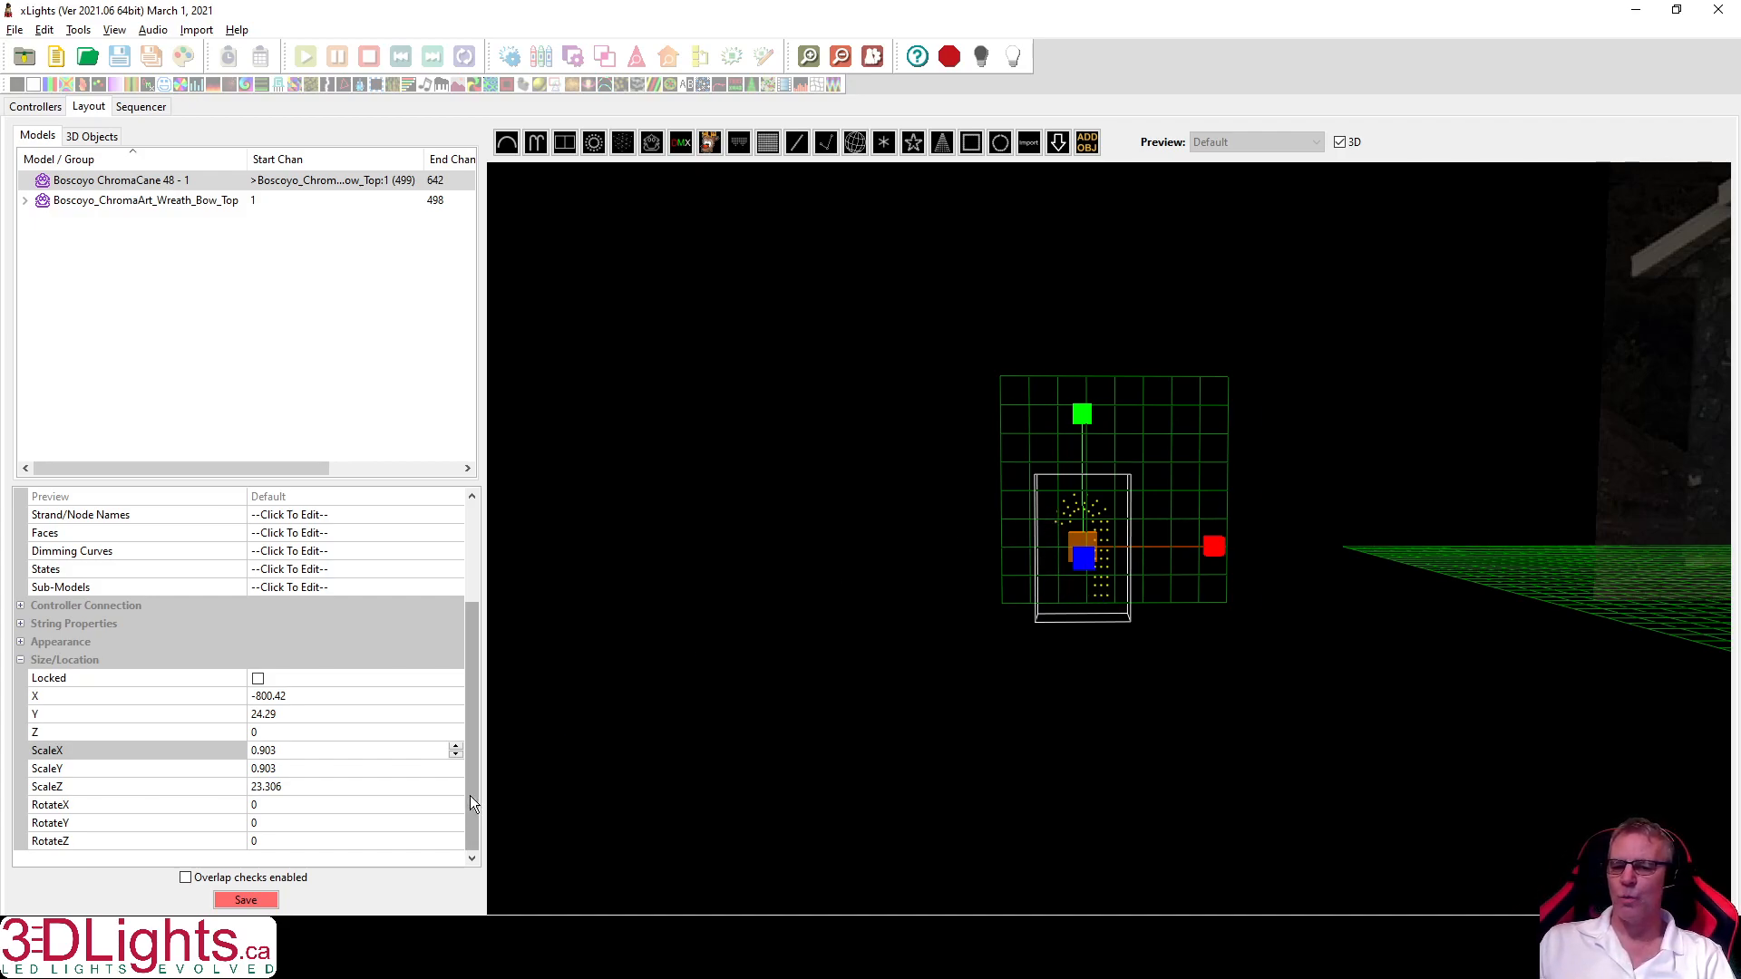
left_click(322, 786)
type("1")
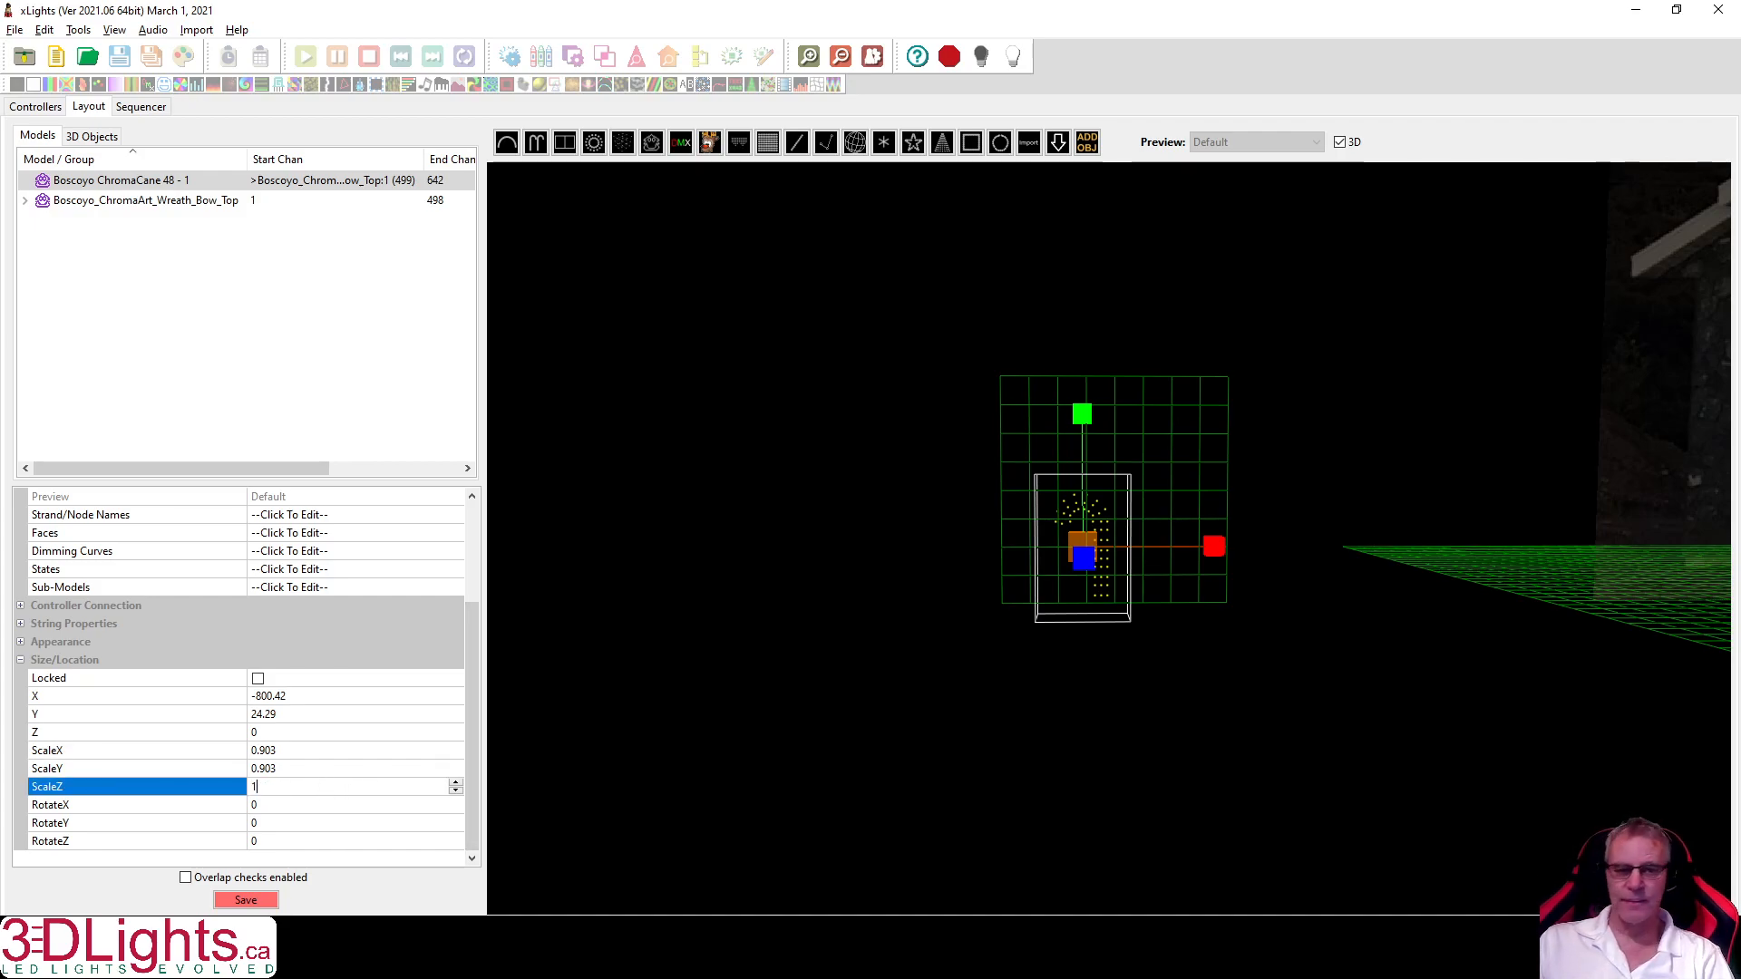
key("Return")
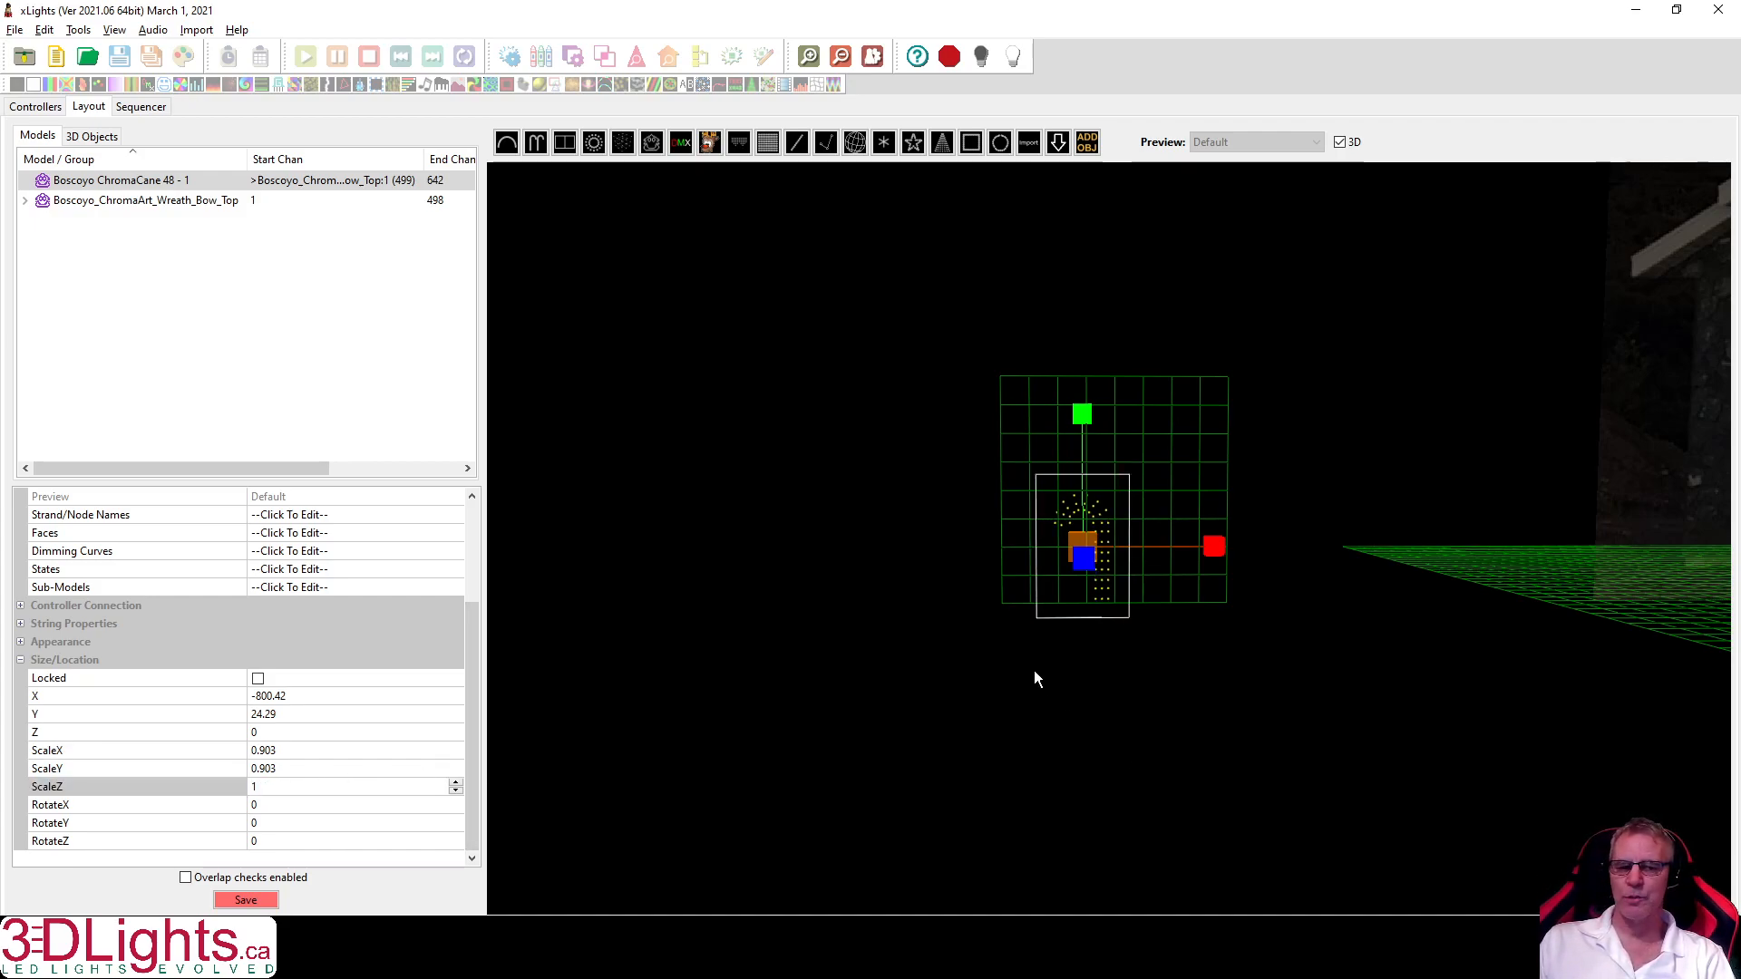
Try stretching the candy cane's depth freehand to a ScaleZ of about 22.238.
left_click_drag(1040, 677, 1197, 686)
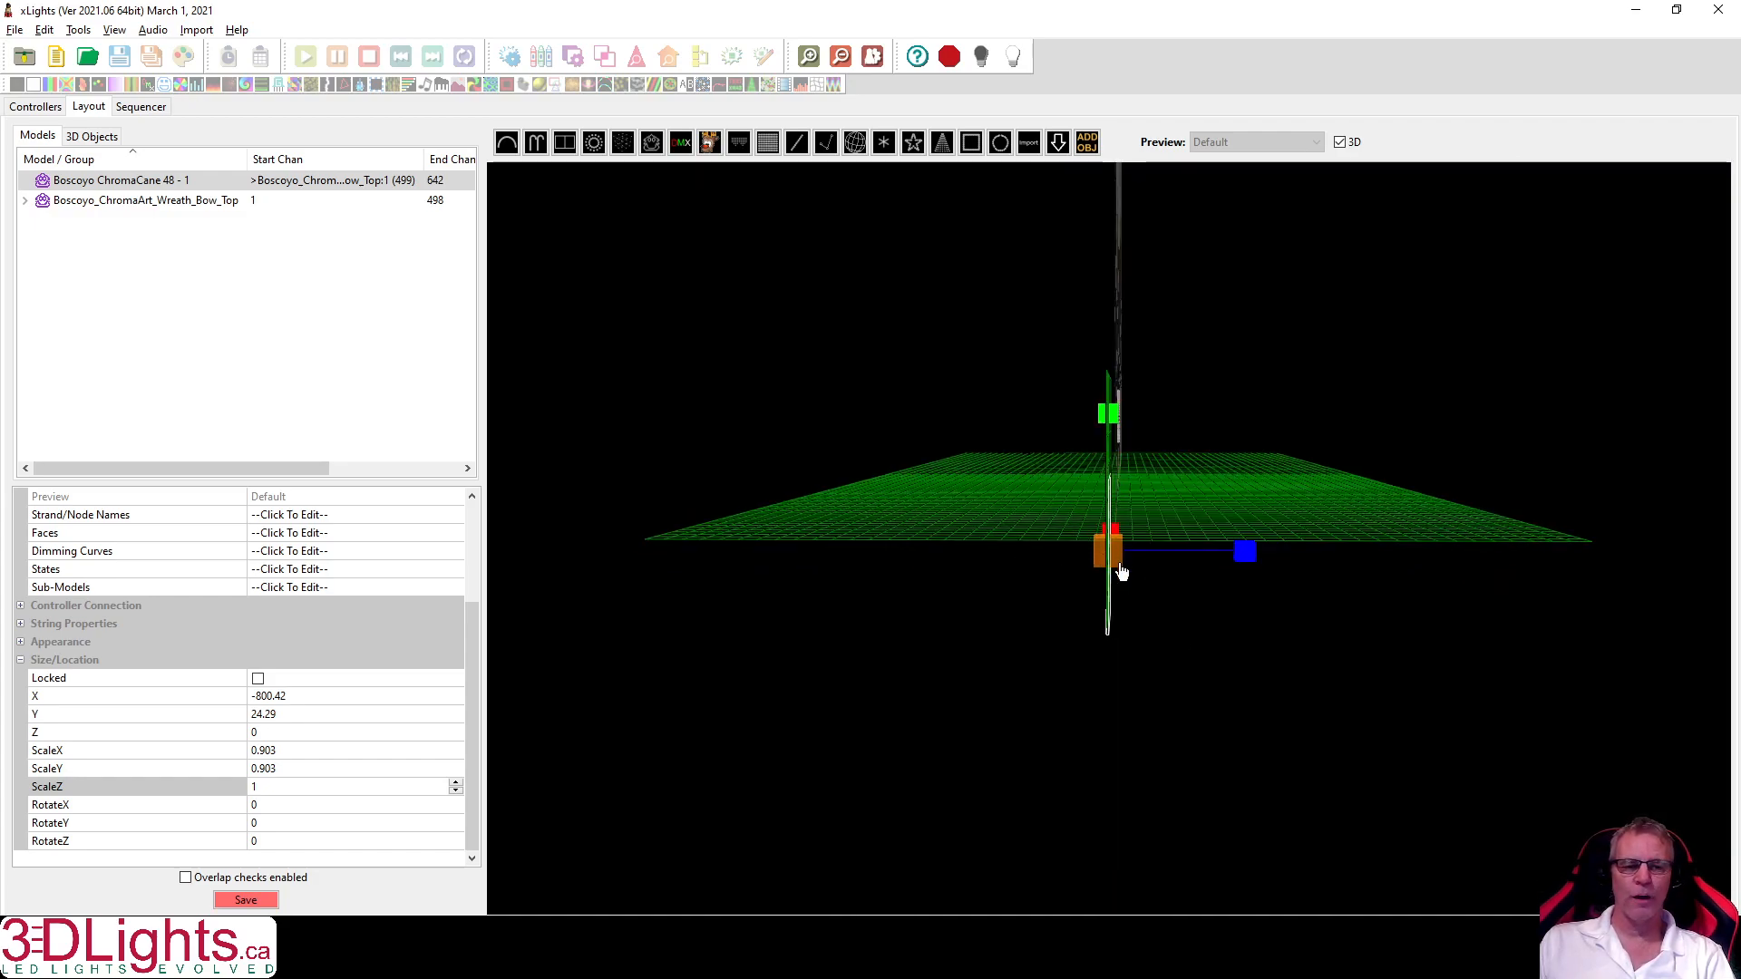
left_click_drag(1243, 554, 1642, 565)
left_click_drag(1243, 551, 1648, 587)
left_click_drag(1239, 566, 1561, 568)
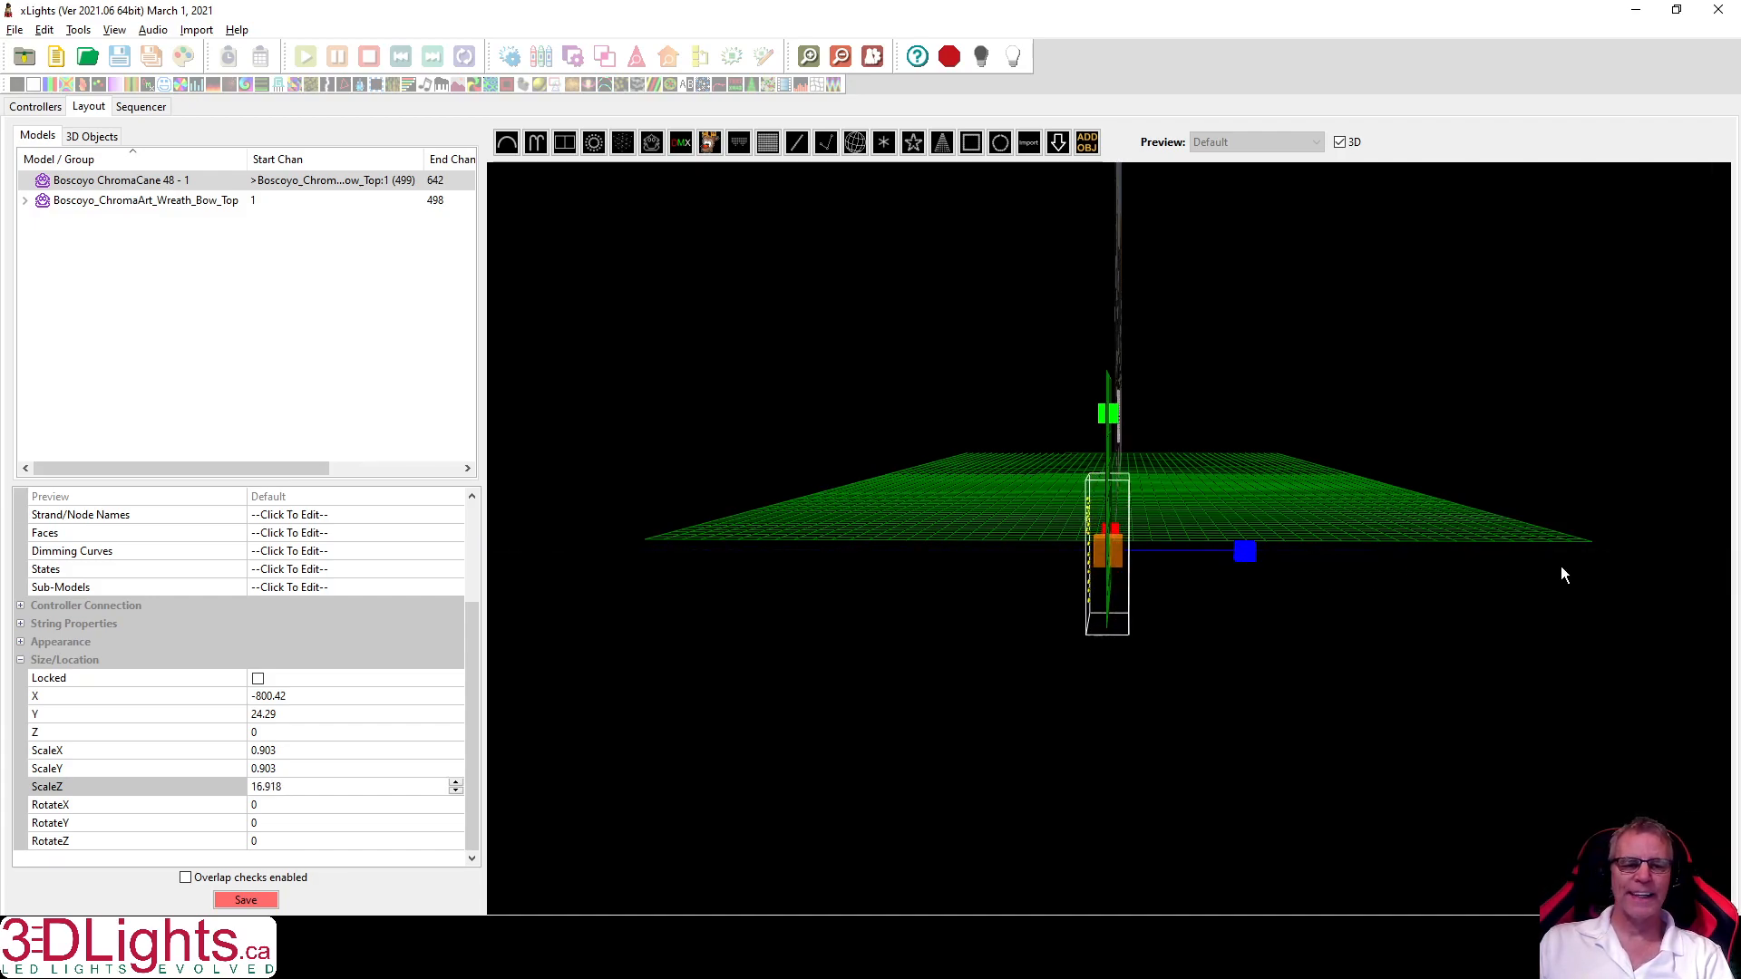
mouse_move(1457, 700)
left_mouse_down()
mouse_move(1352, 707)
mouse_move(1434, 711)
left_mouse_up()
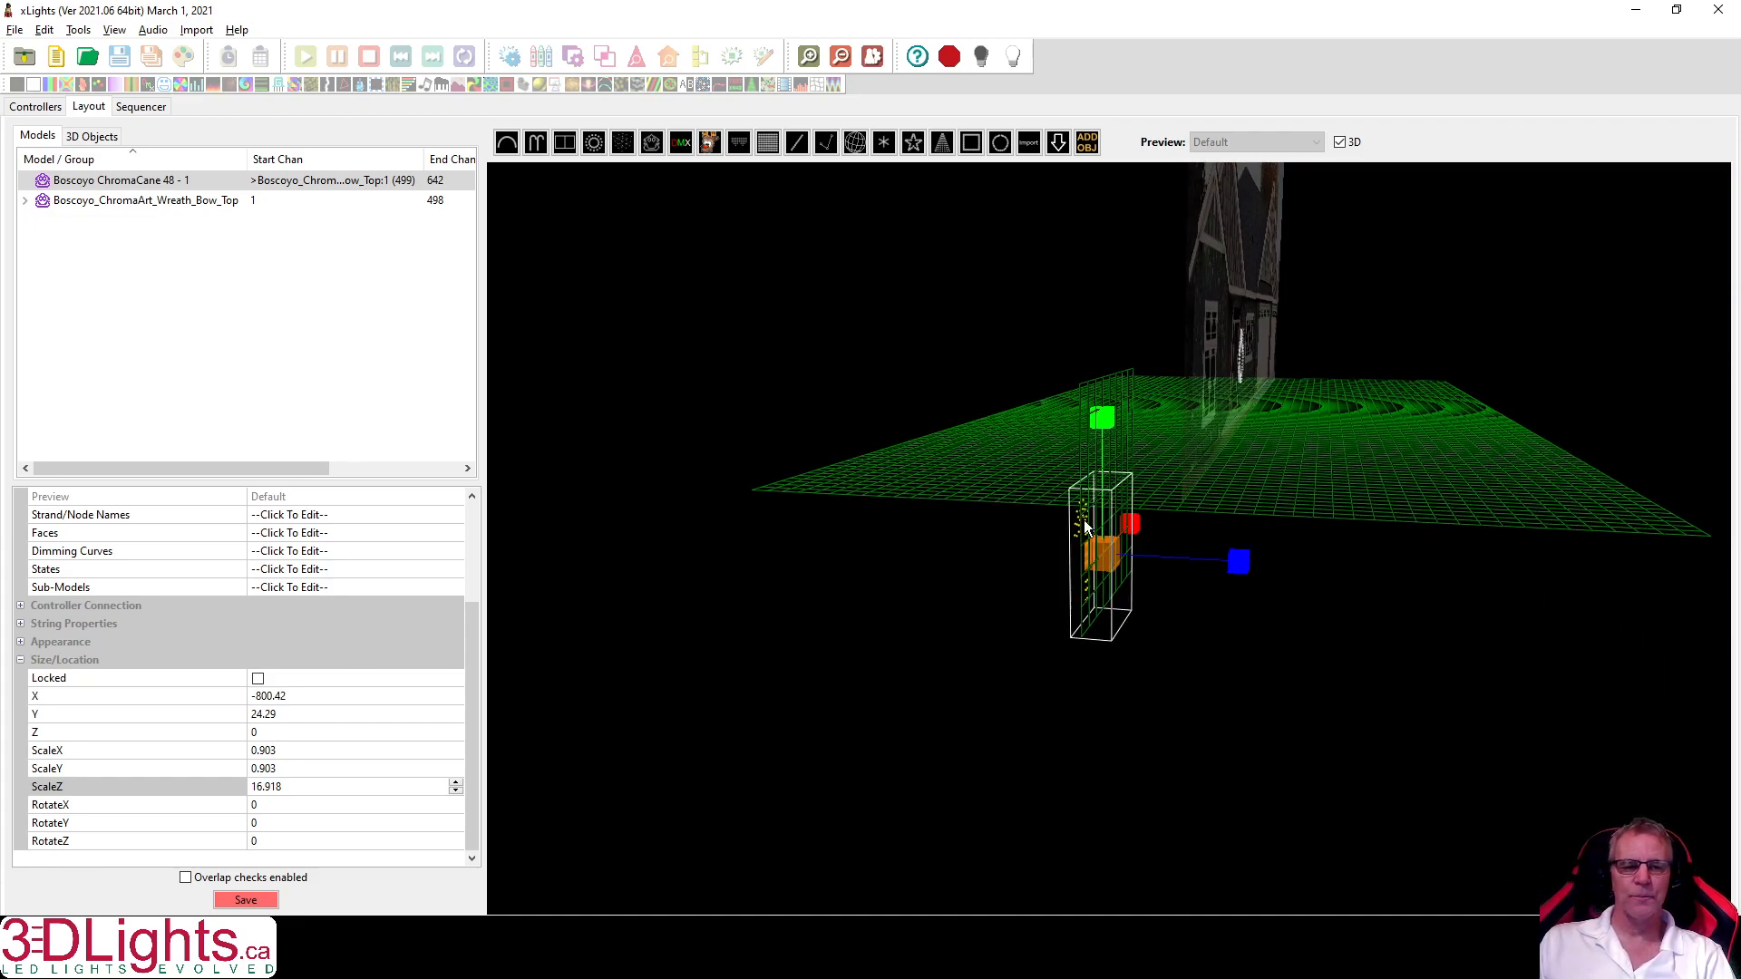
left_click_drag(1239, 563, 1578, 569)
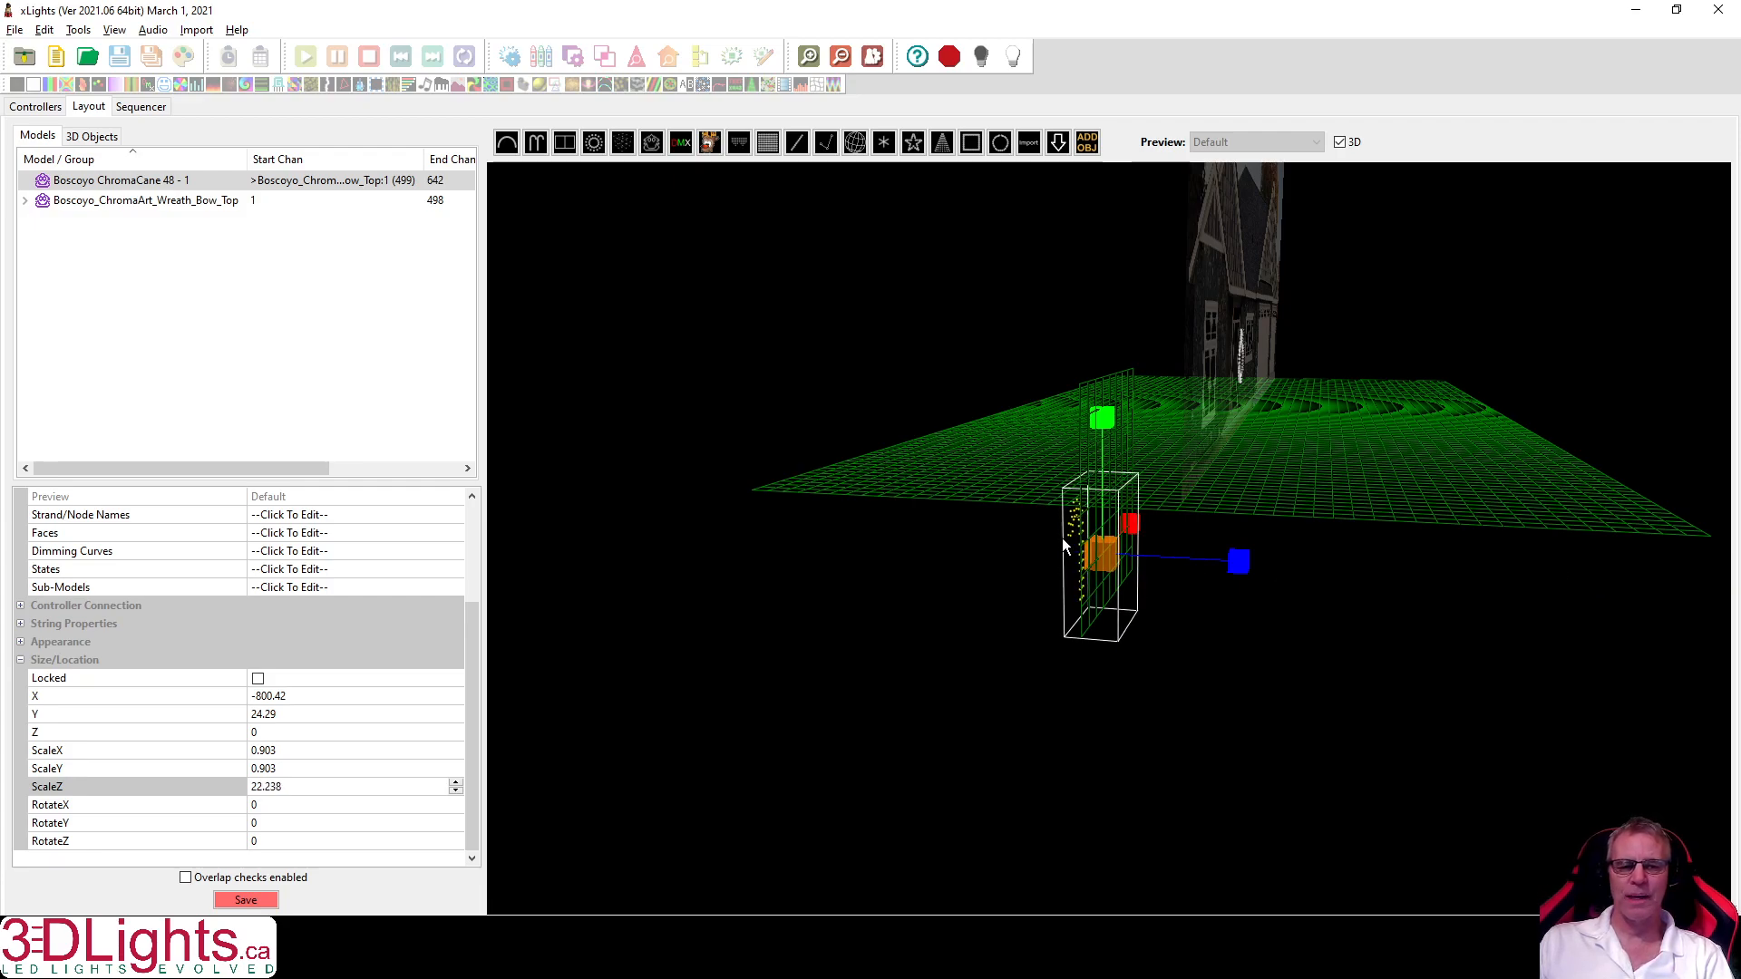
left_click_drag(1212, 698, 1240, 691)
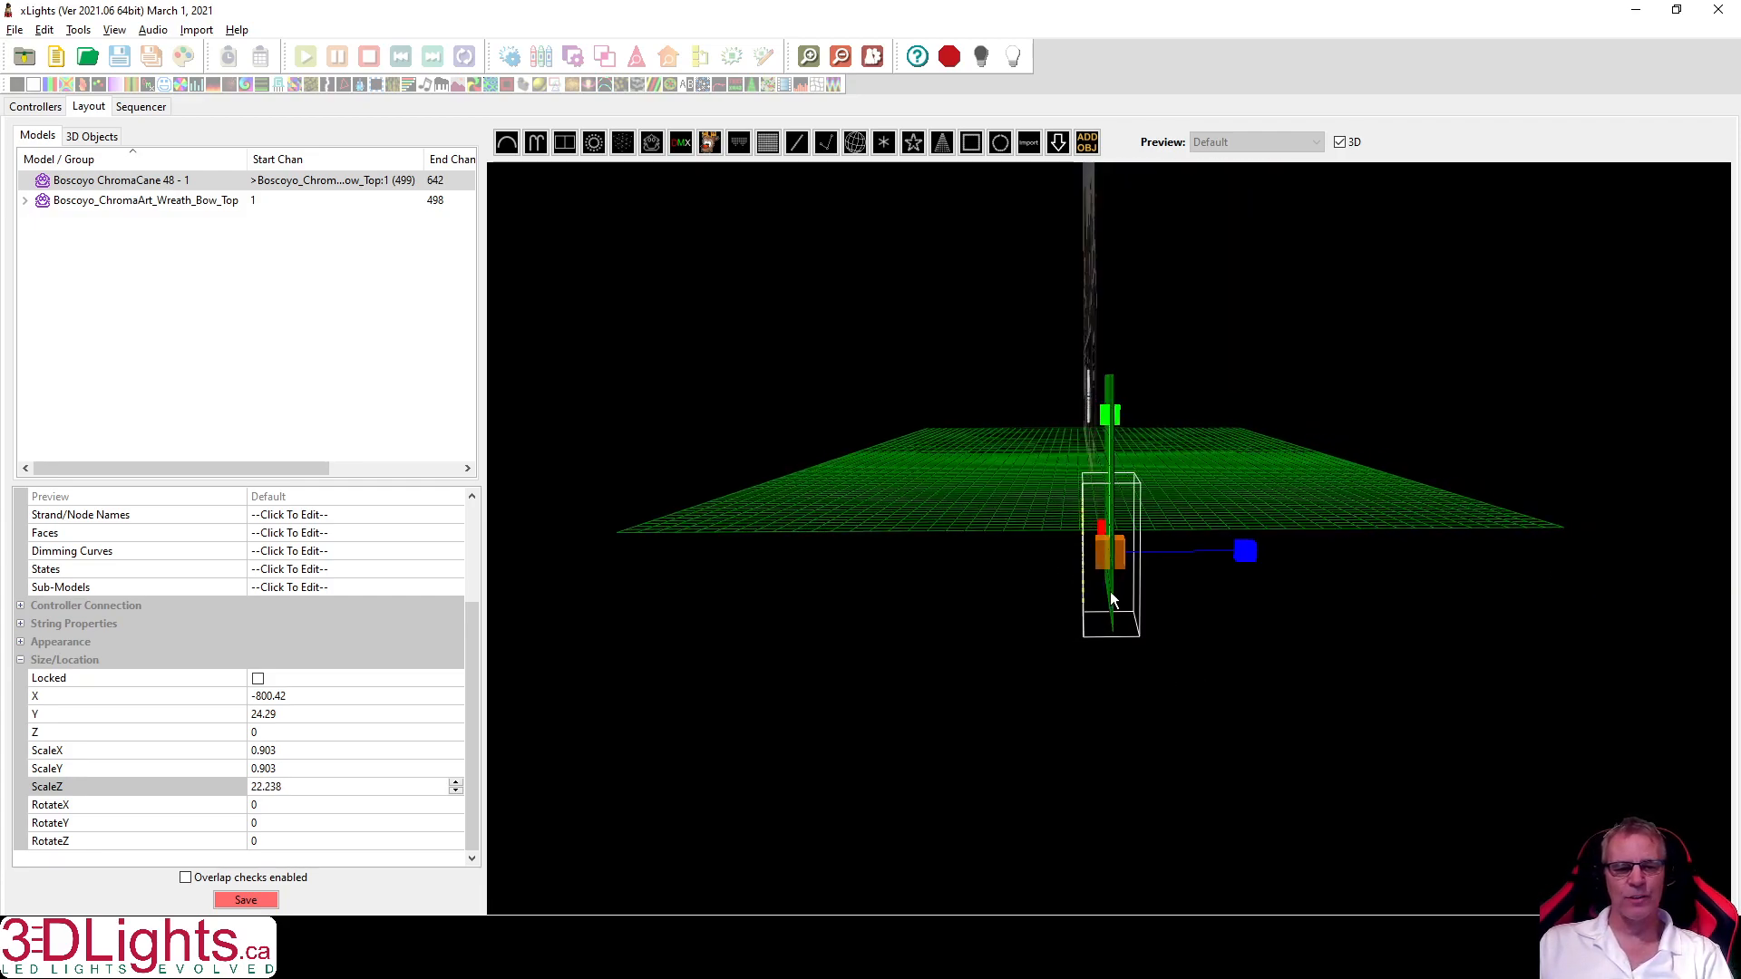
Set the candy cane's ScaleZ back to 1.
left_click(318, 786)
left_click_drag(318, 786, 246, 786)
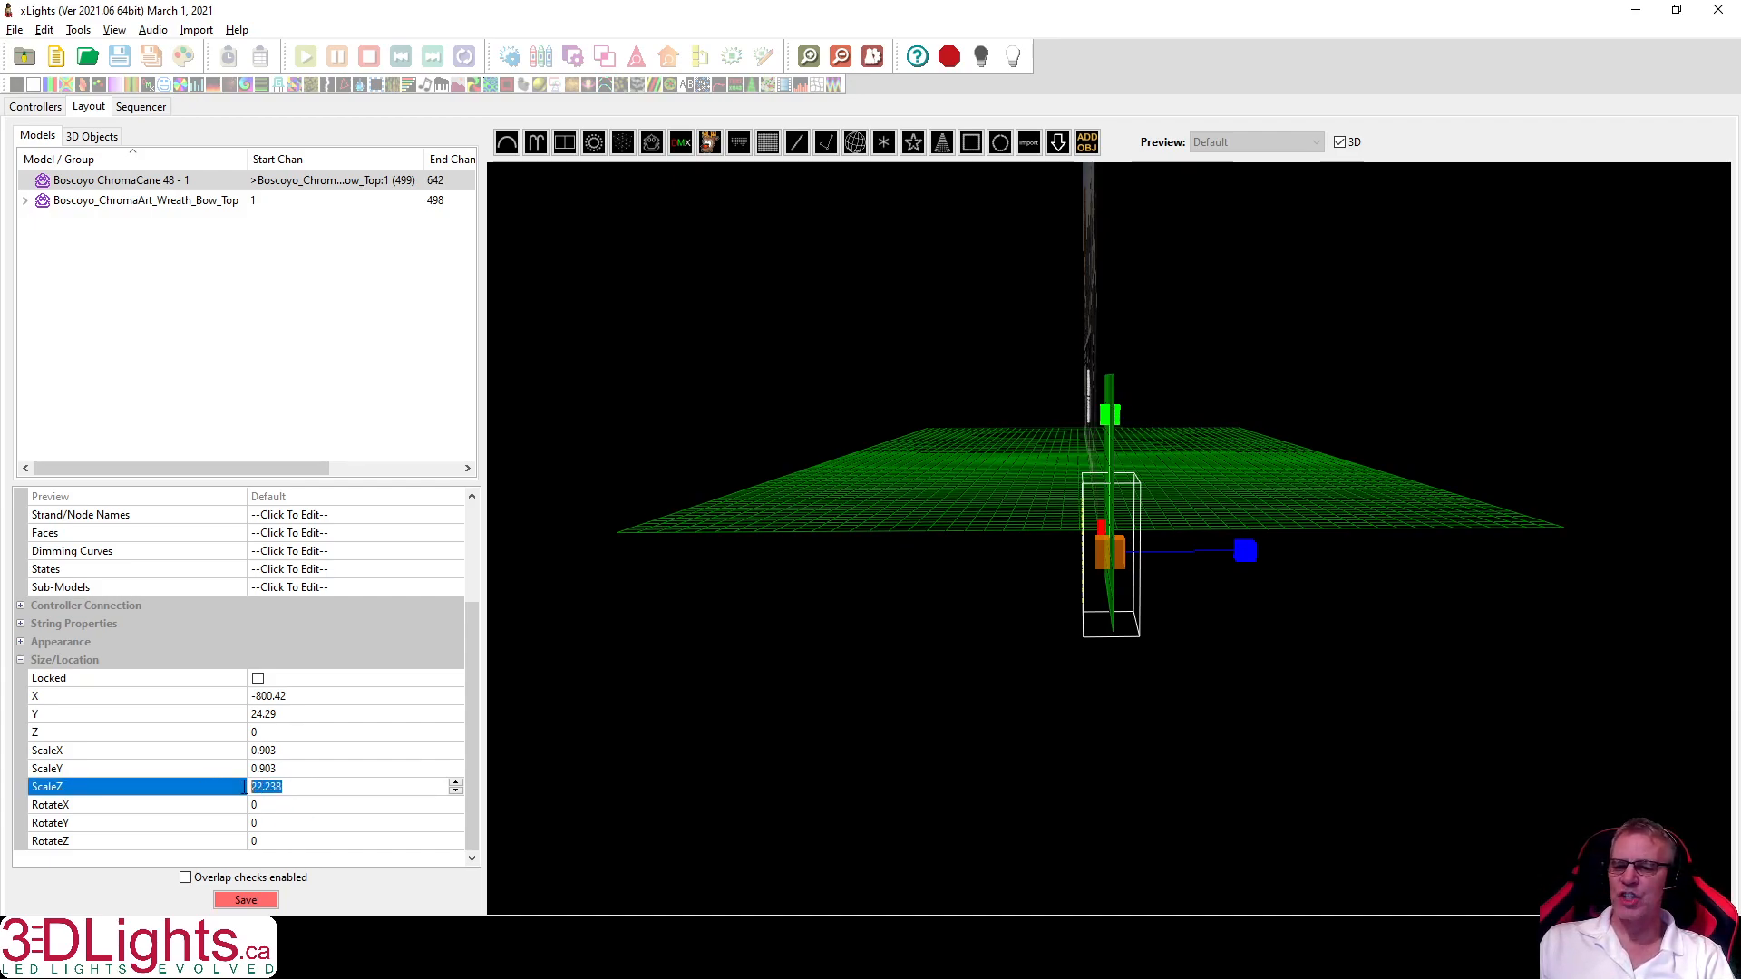
type("1")
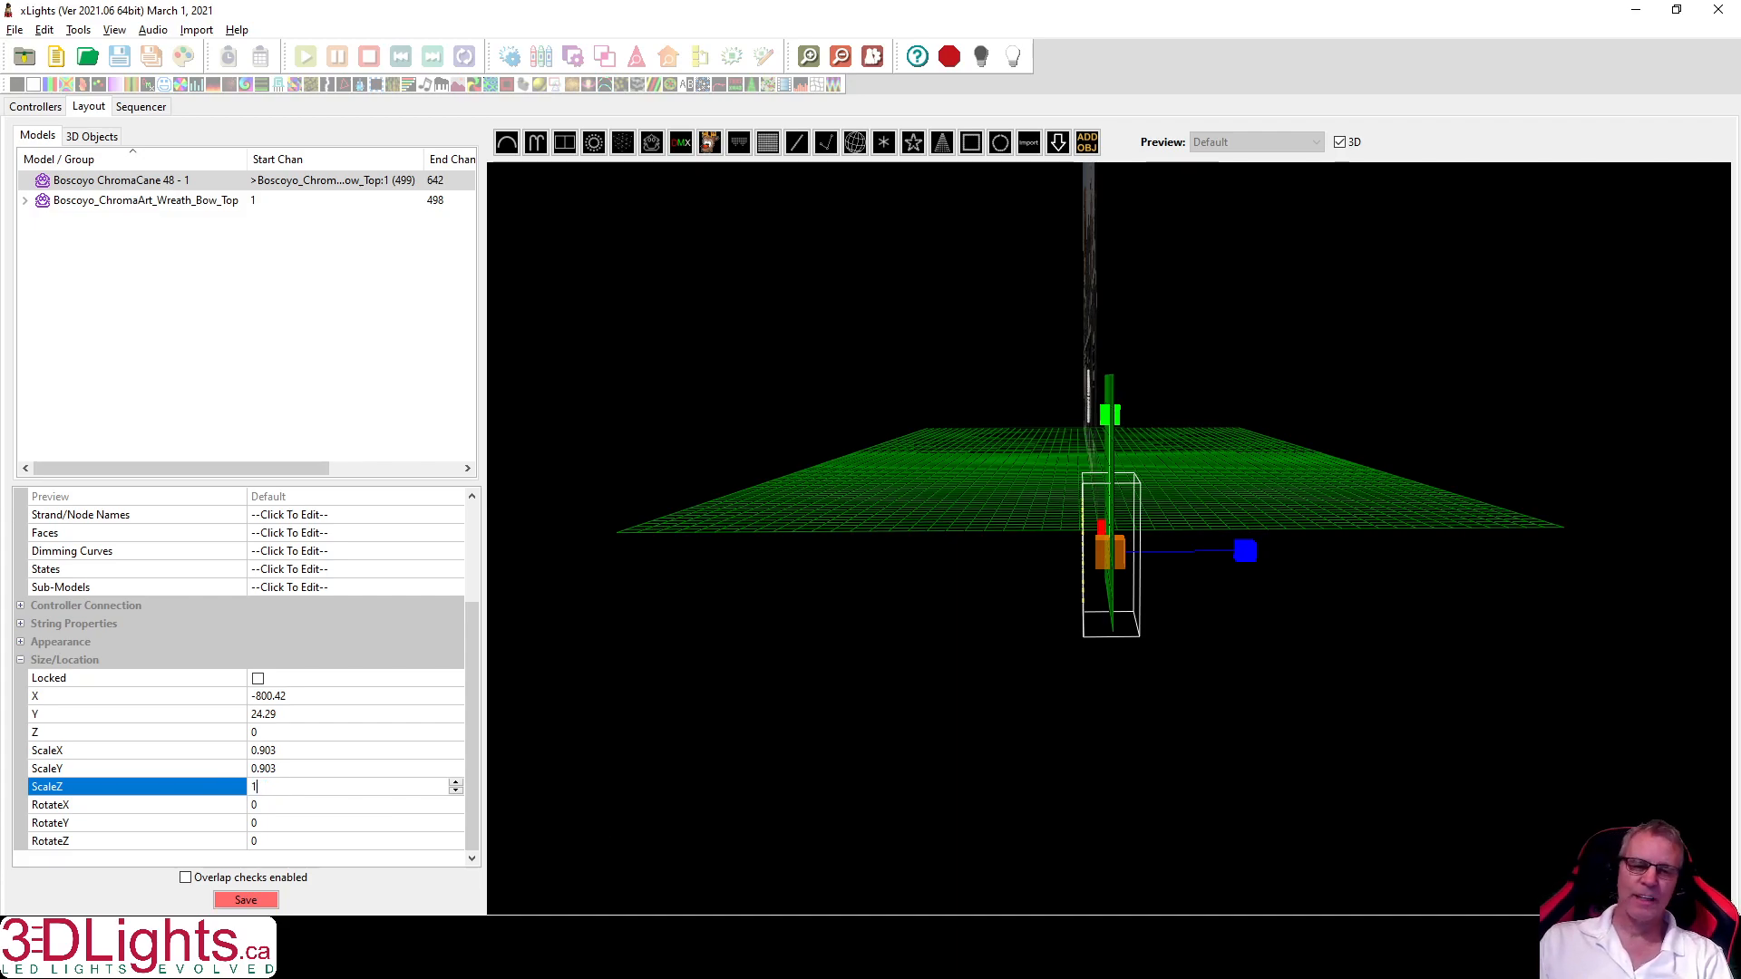
key("Return")
Move the candy cane along the X axis to about -565.24, onto the terrain near the house's edge.
left_click_drag(1214, 651, 1054, 556)
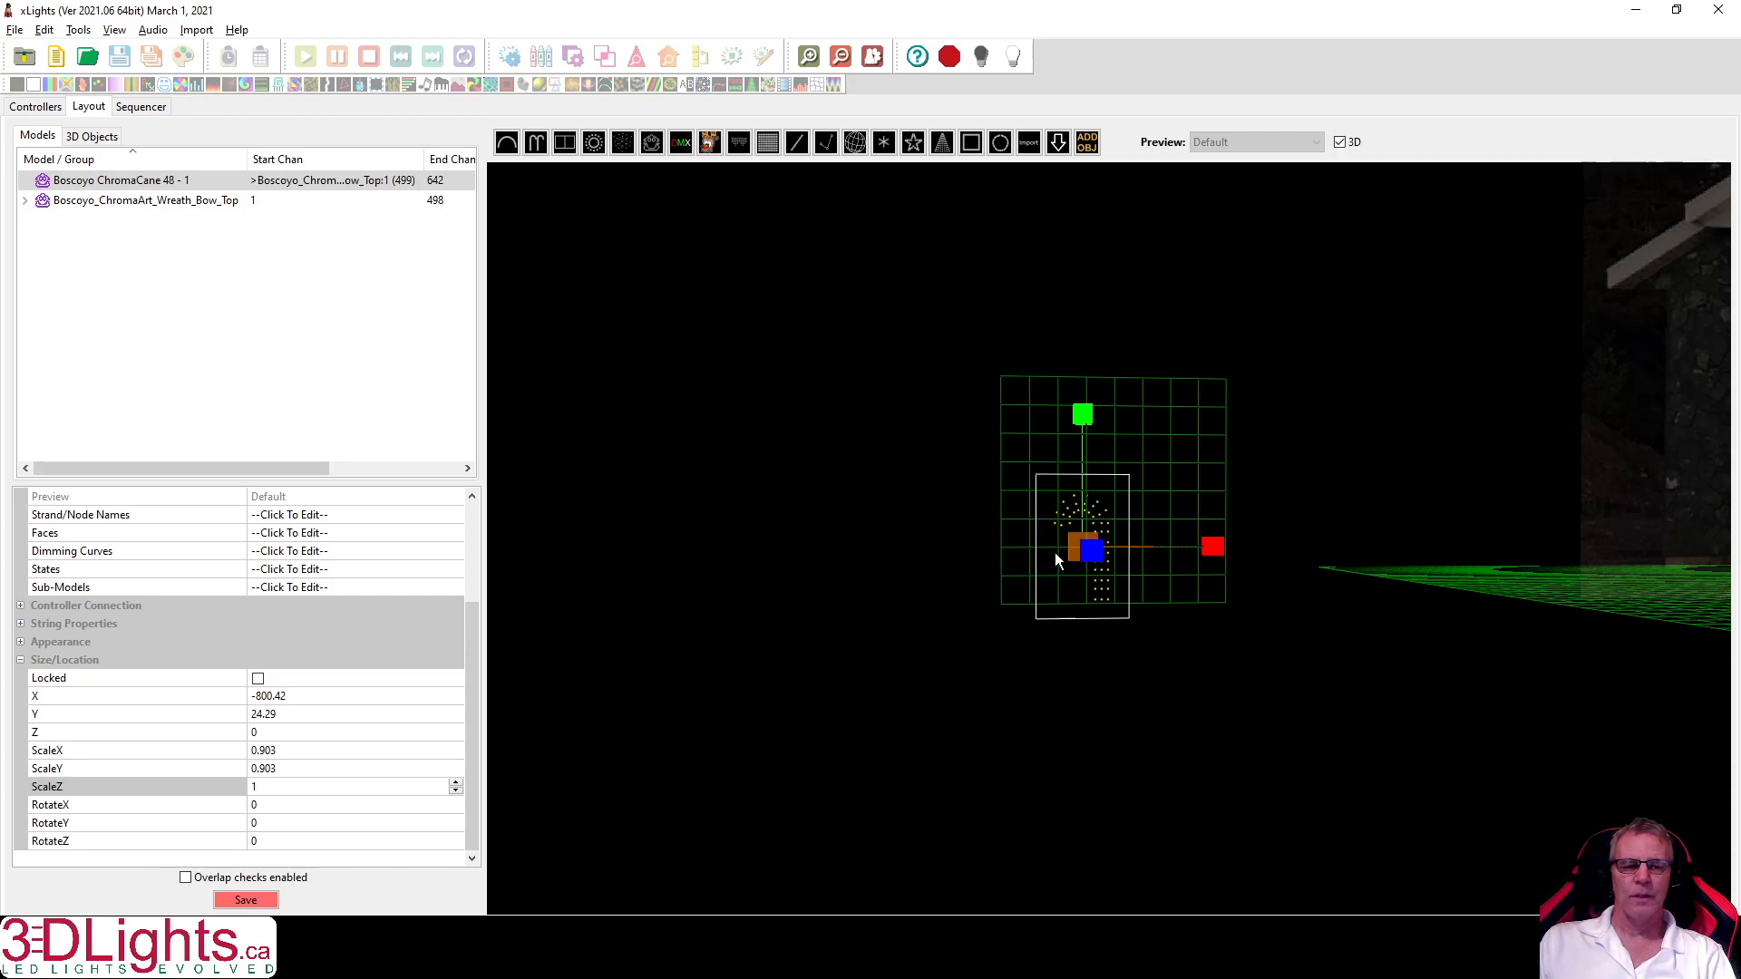
left_click(1077, 542)
left_click(1077, 542)
left_click_drag(1092, 548, 841, 700)
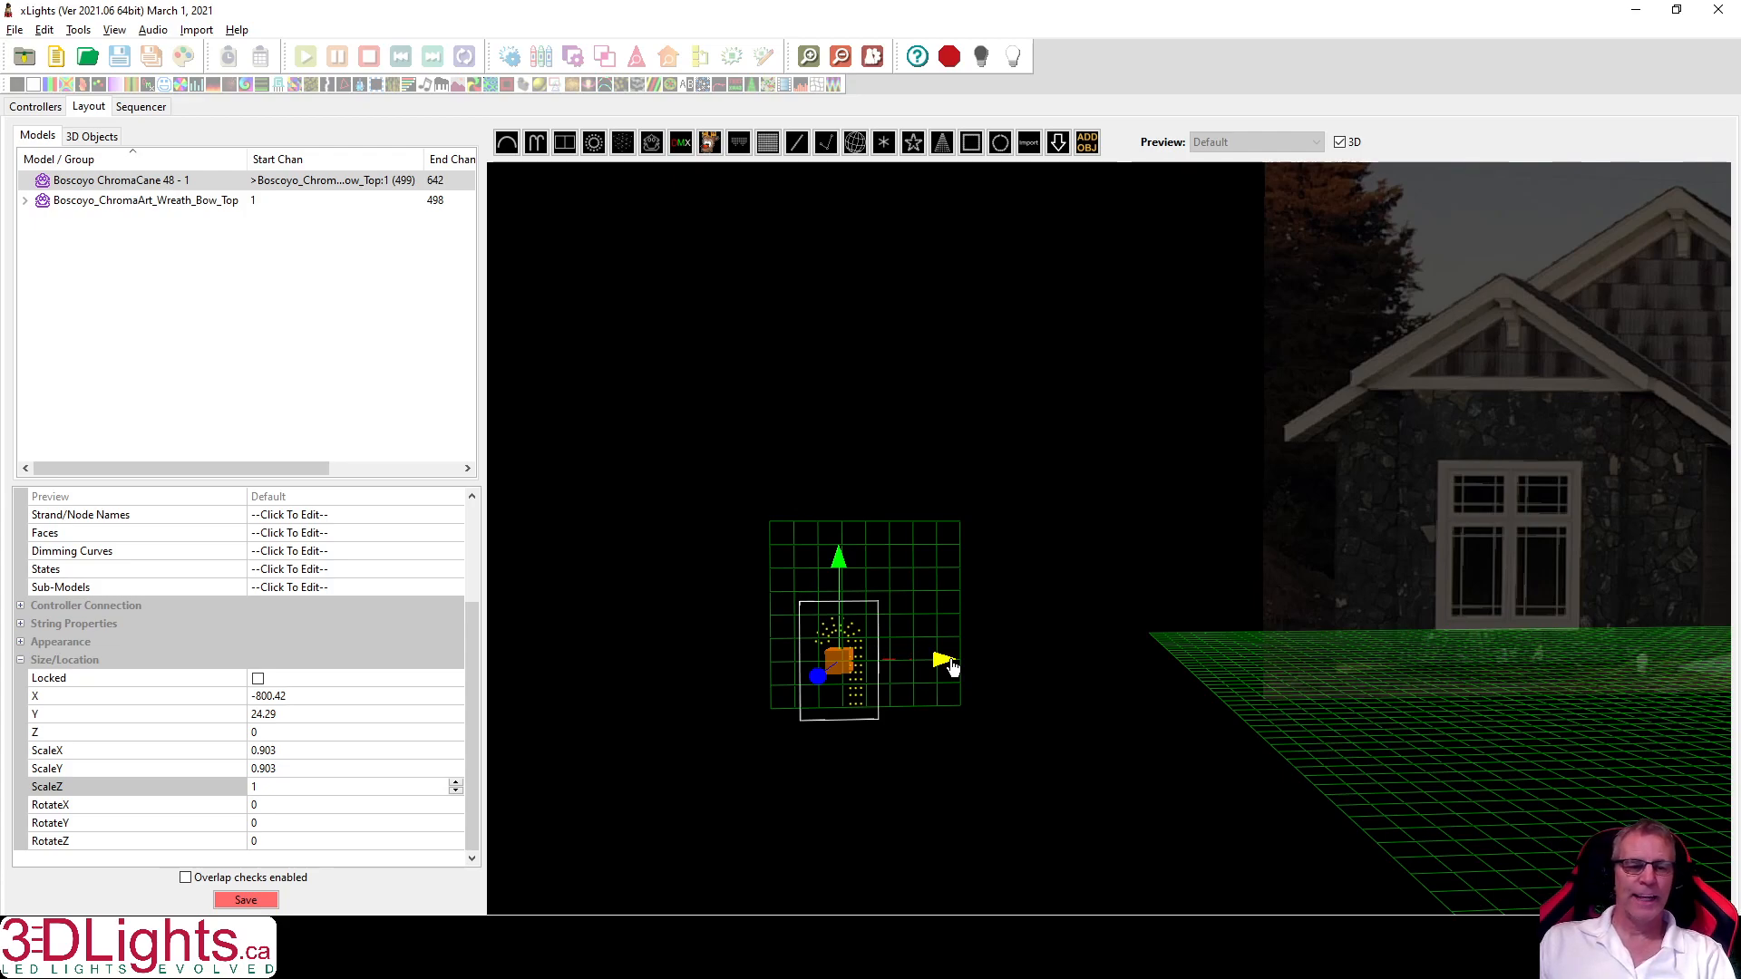
left_click_drag(946, 667, 1386, 655)
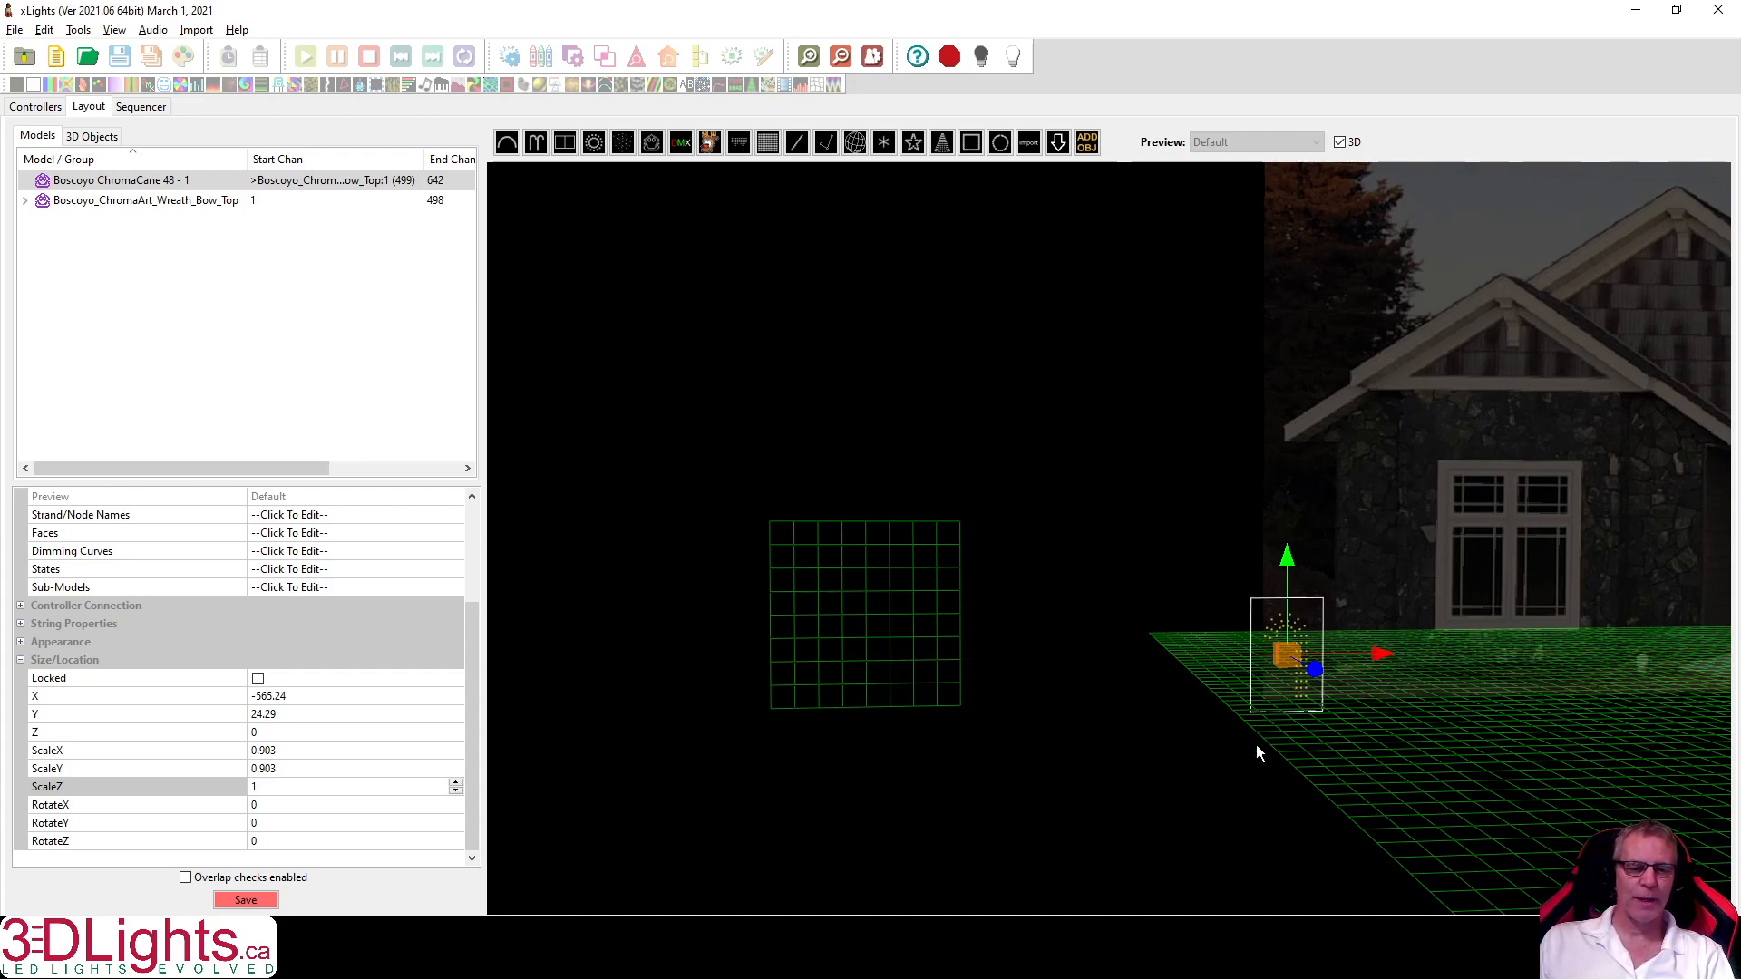
Check the candy cane's Z position and the line spacing of the Terrain 3D object.
left_click(268, 731)
mouse_move(1078, 769)
left_mouse_down()
mouse_move(1142, 750)
mouse_move(1244, 781)
mouse_move(1061, 752)
left_mouse_up()
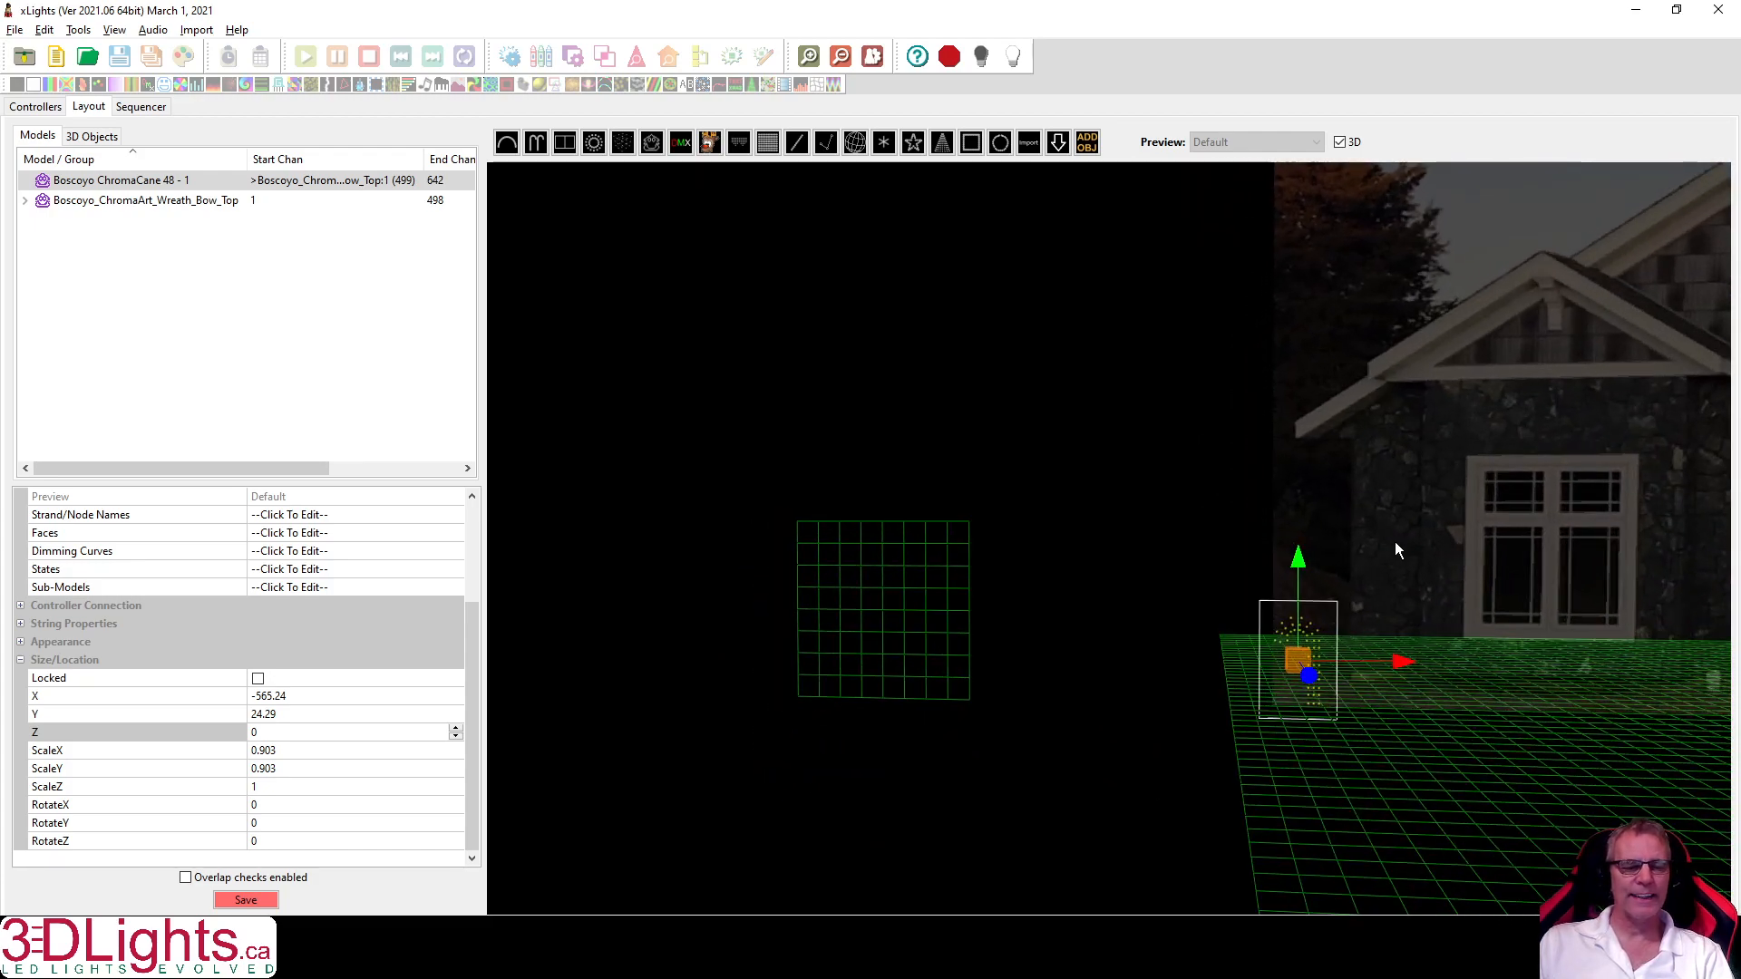
left_click(1308, 679)
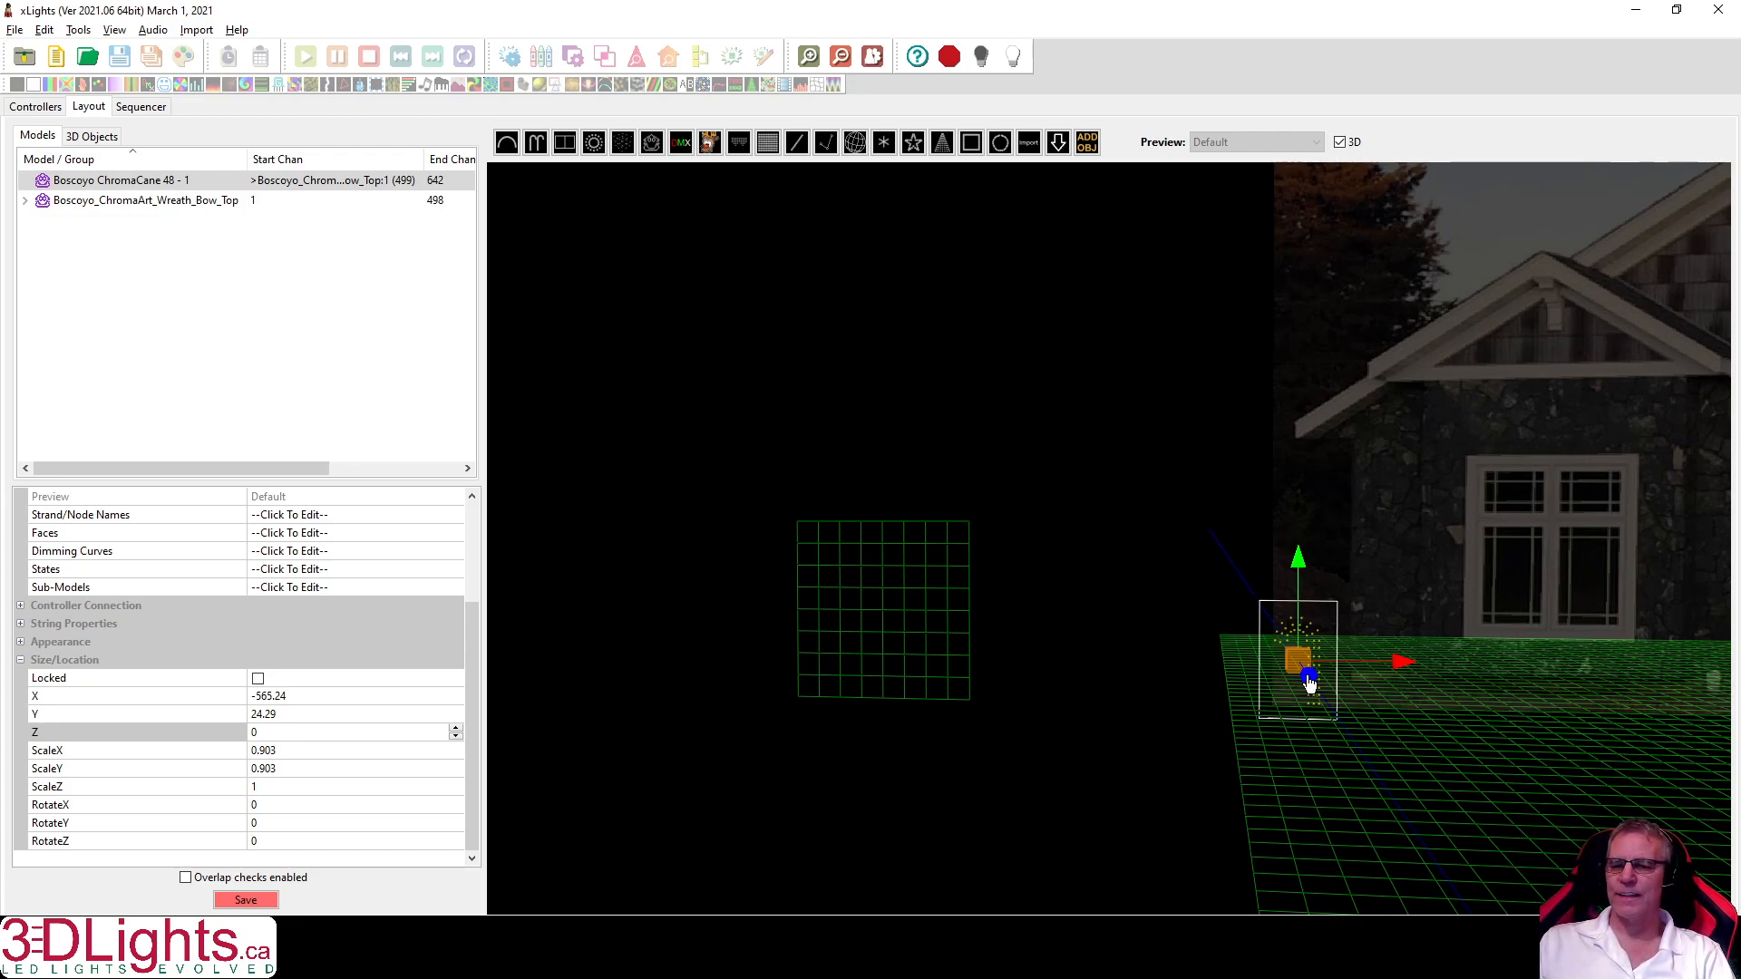
left_click(319, 731)
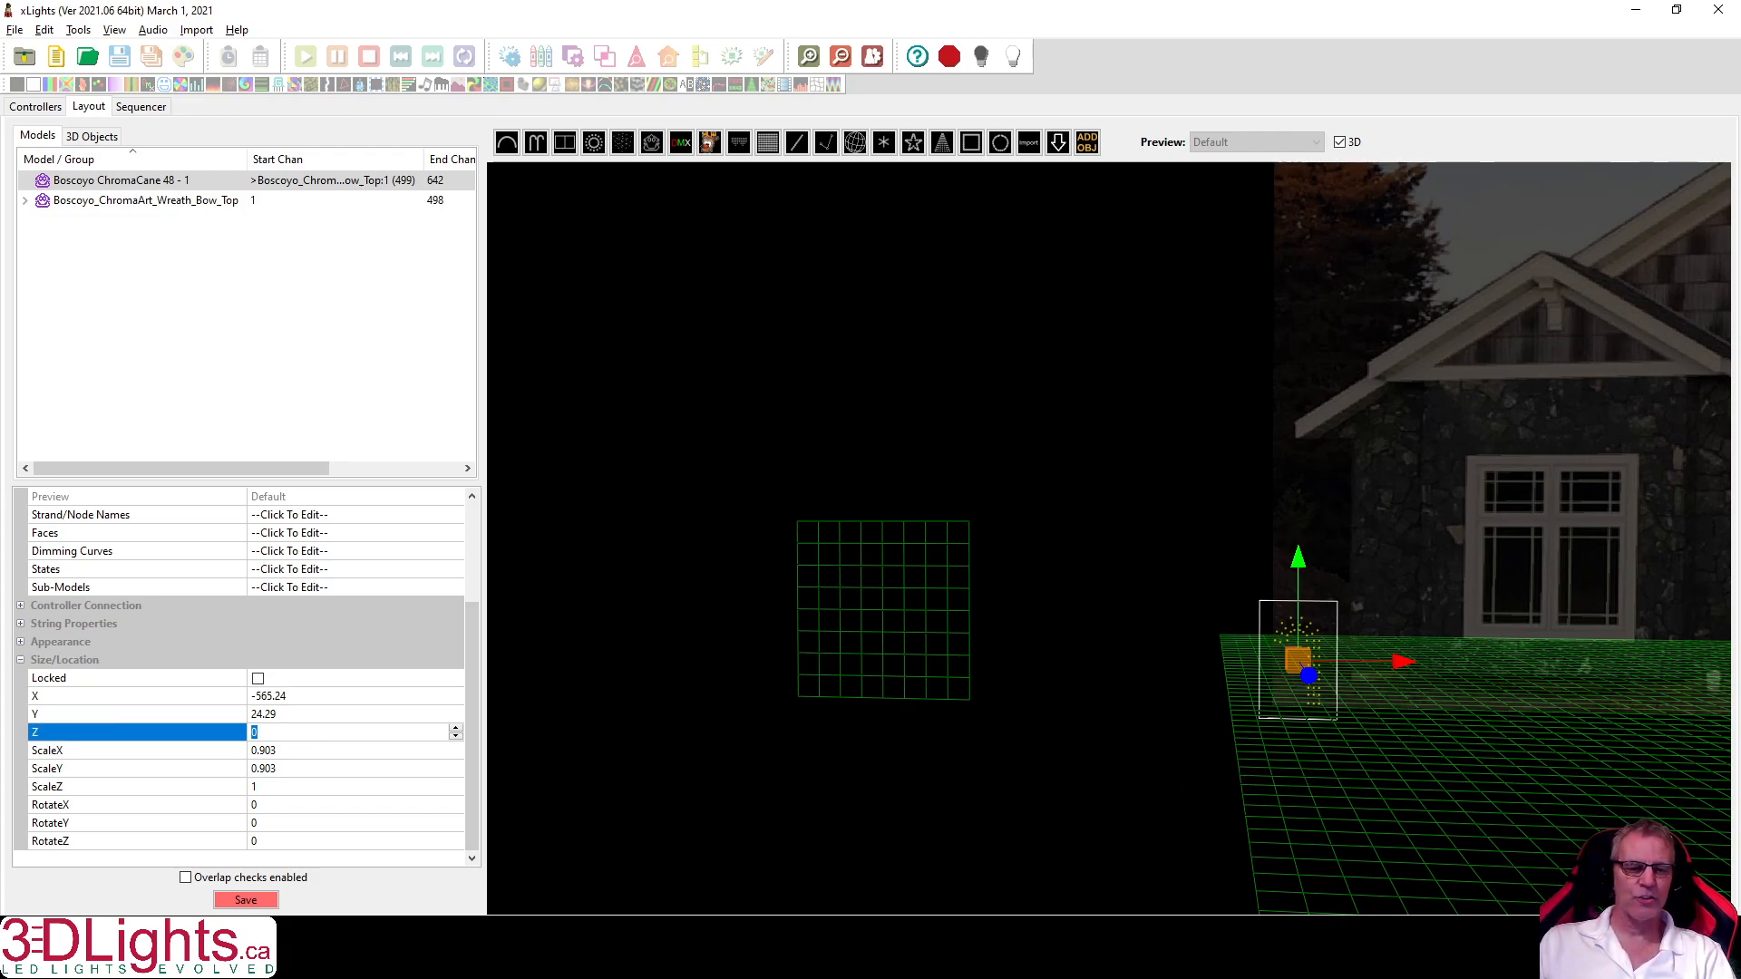
left_click(92, 136)
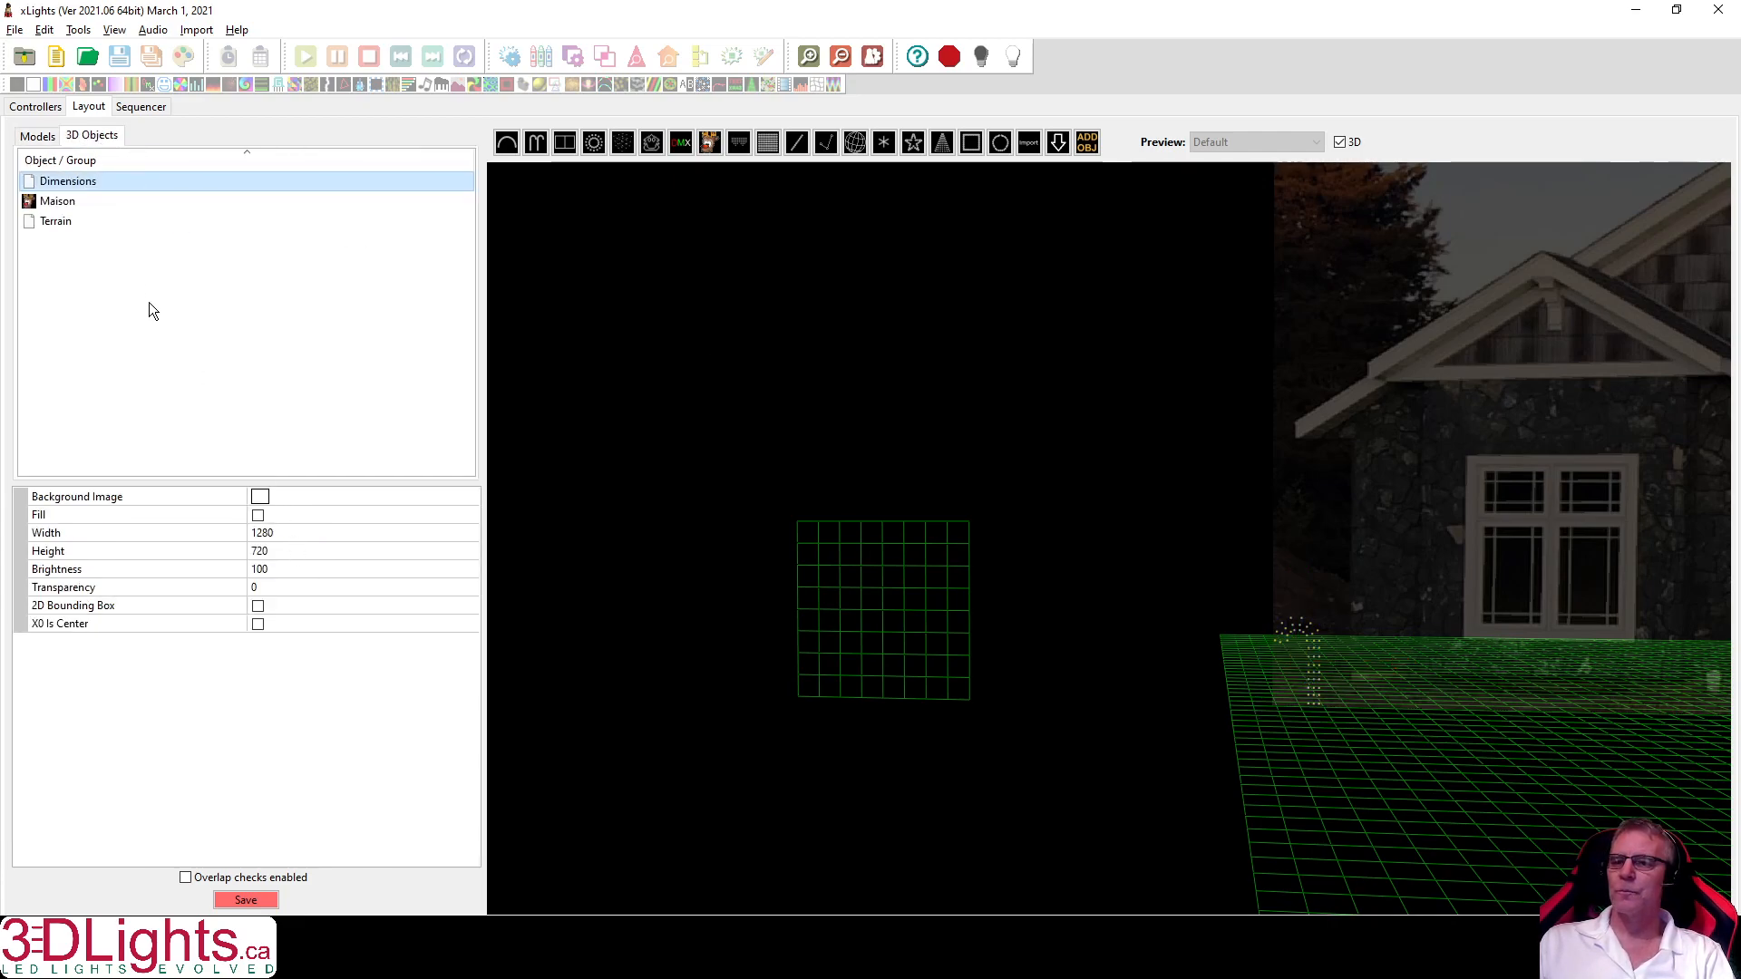
left_click(60, 218)
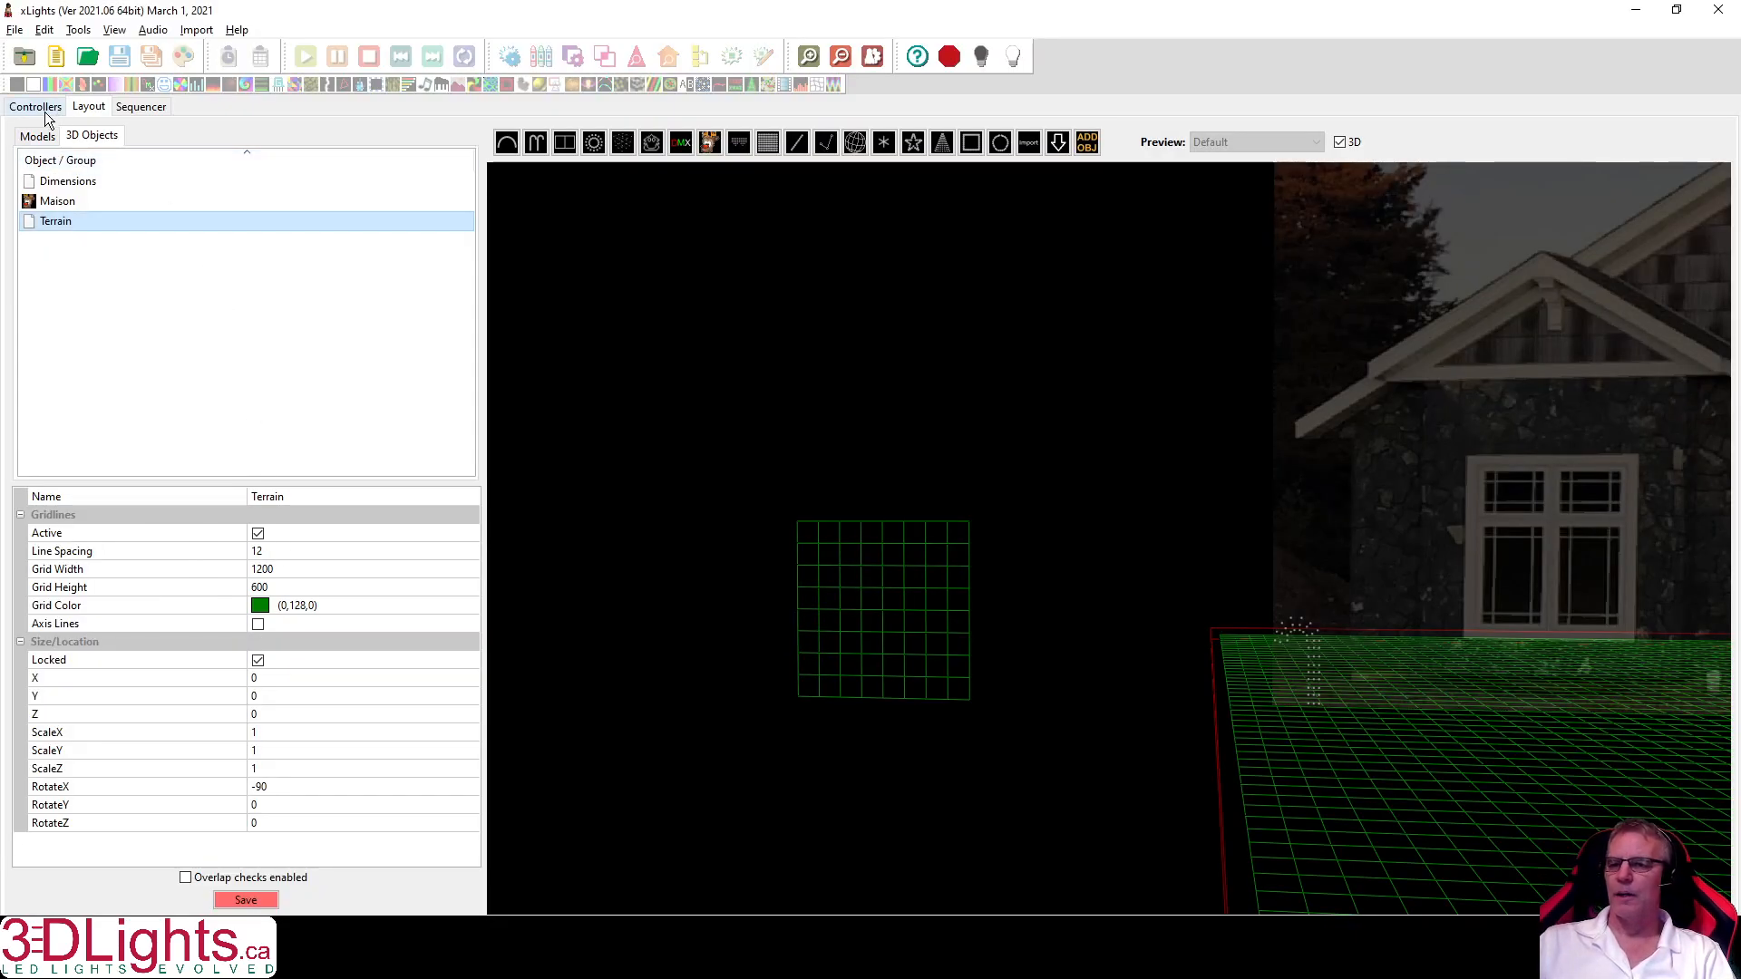
left_click(37, 135)
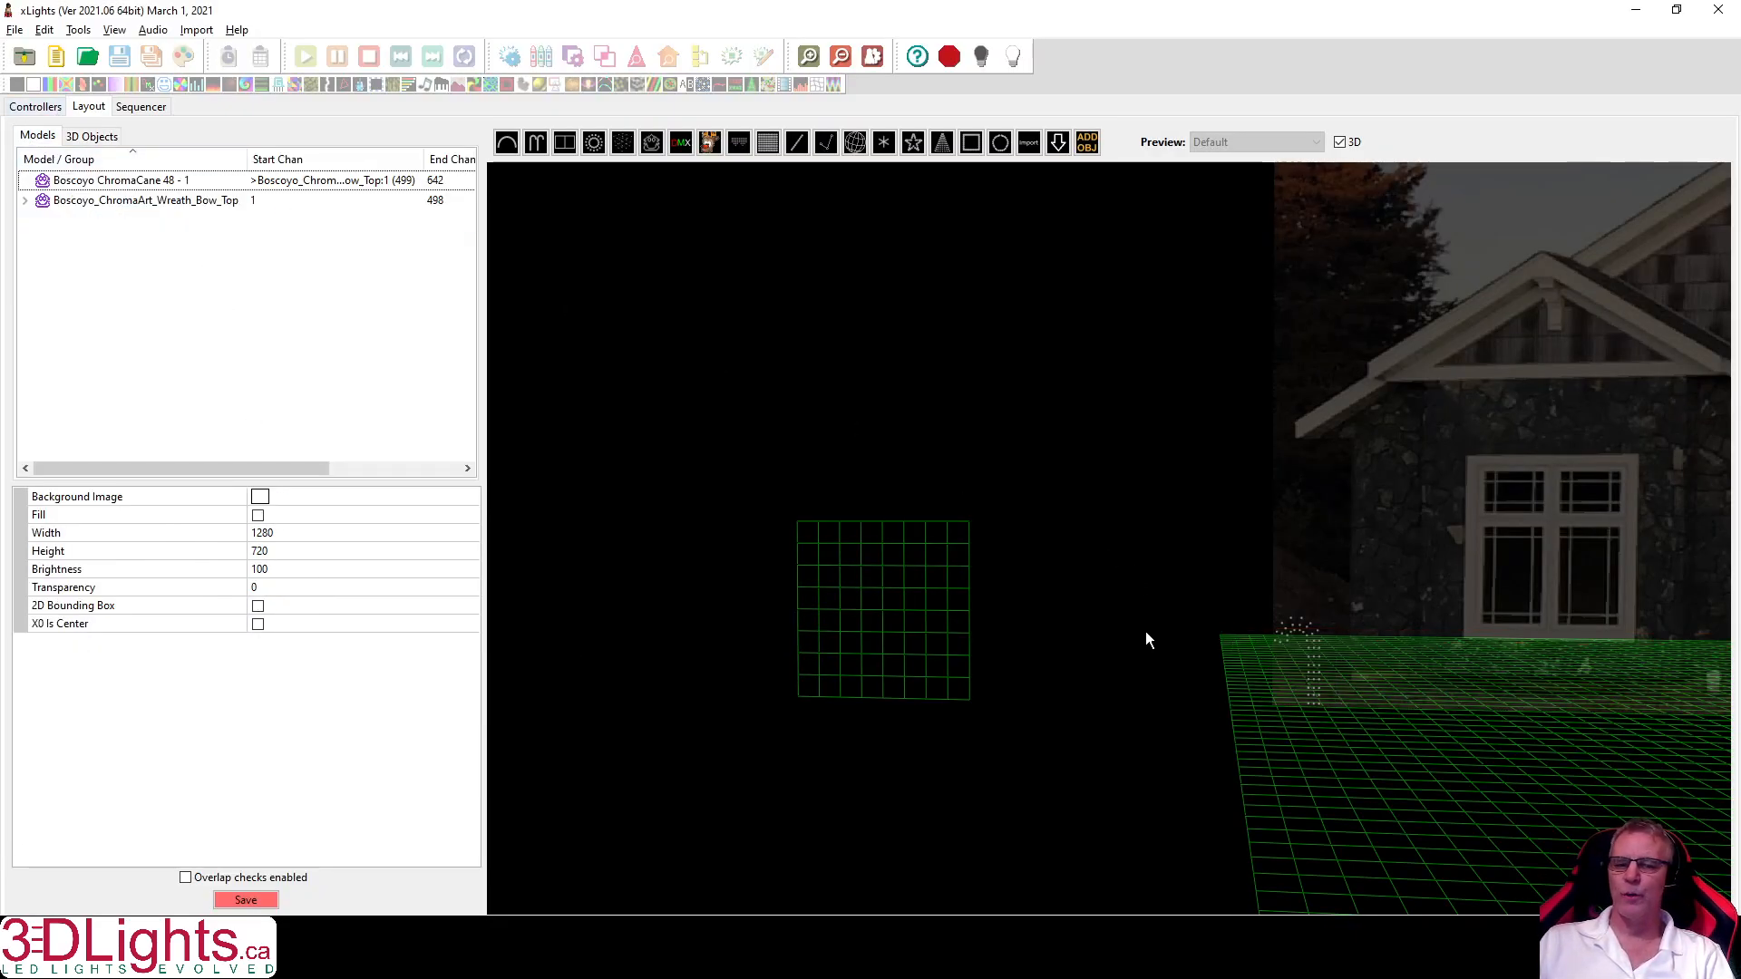
Set the Boscoyo ChromaCane 48 - 1 model's Z position to 24.
left_click(164, 181)
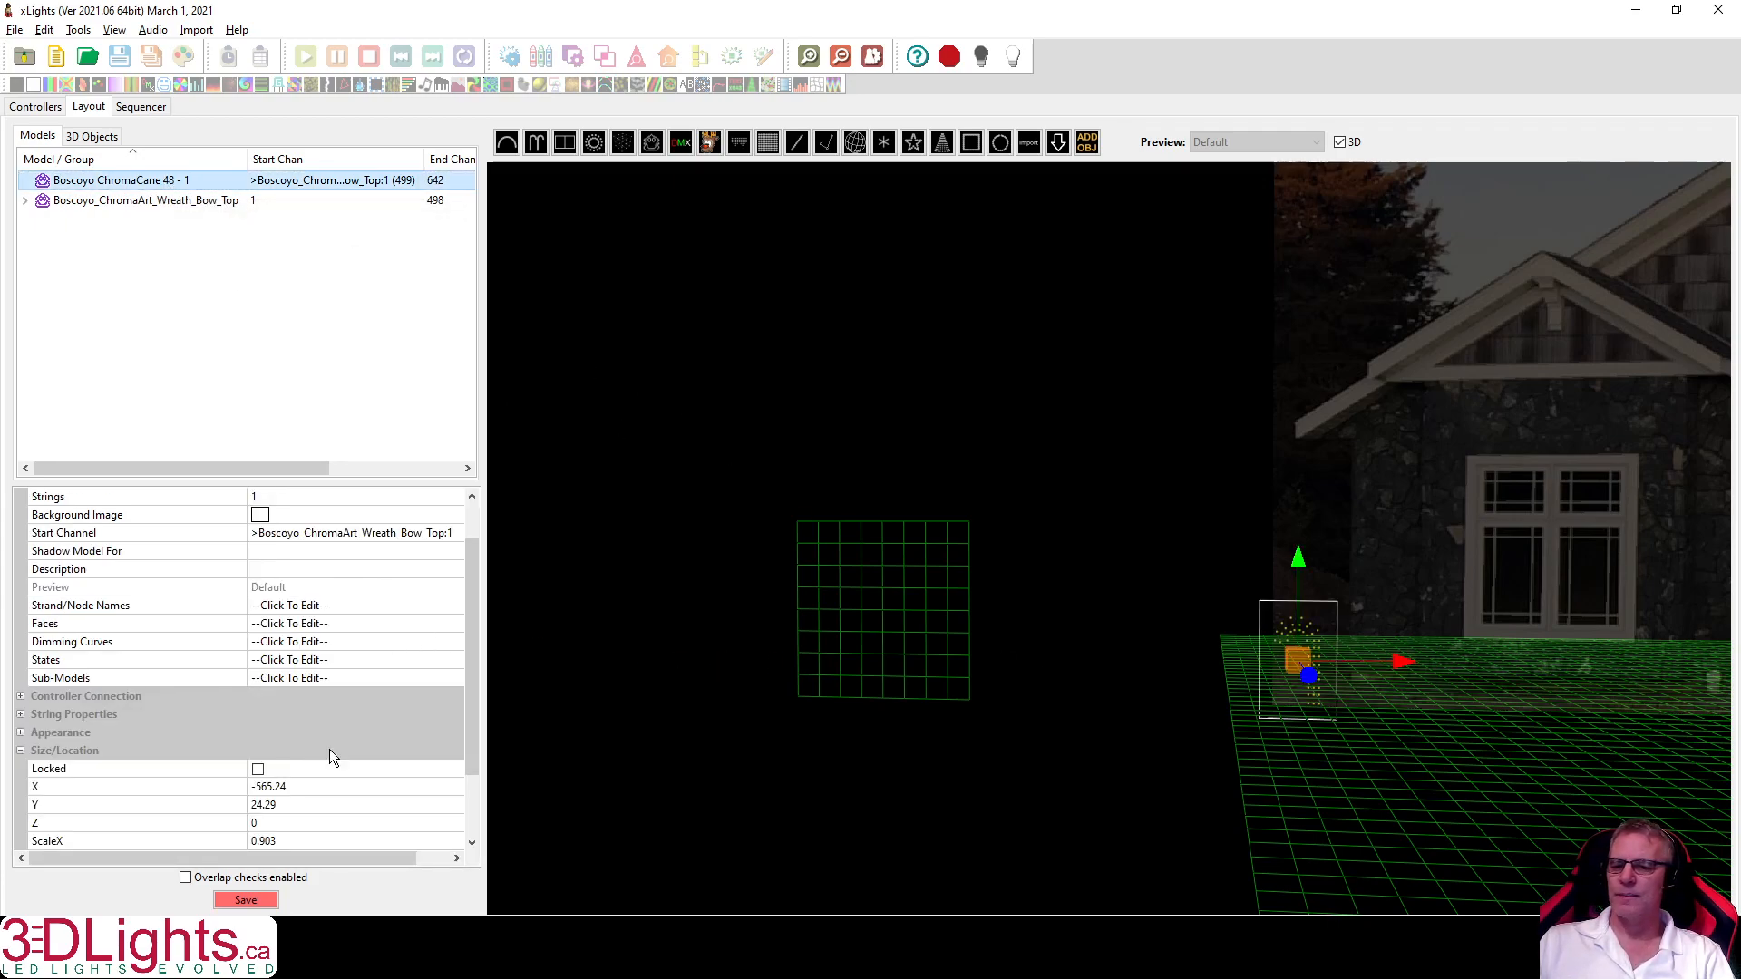
left_click_drag(476, 706, 479, 779)
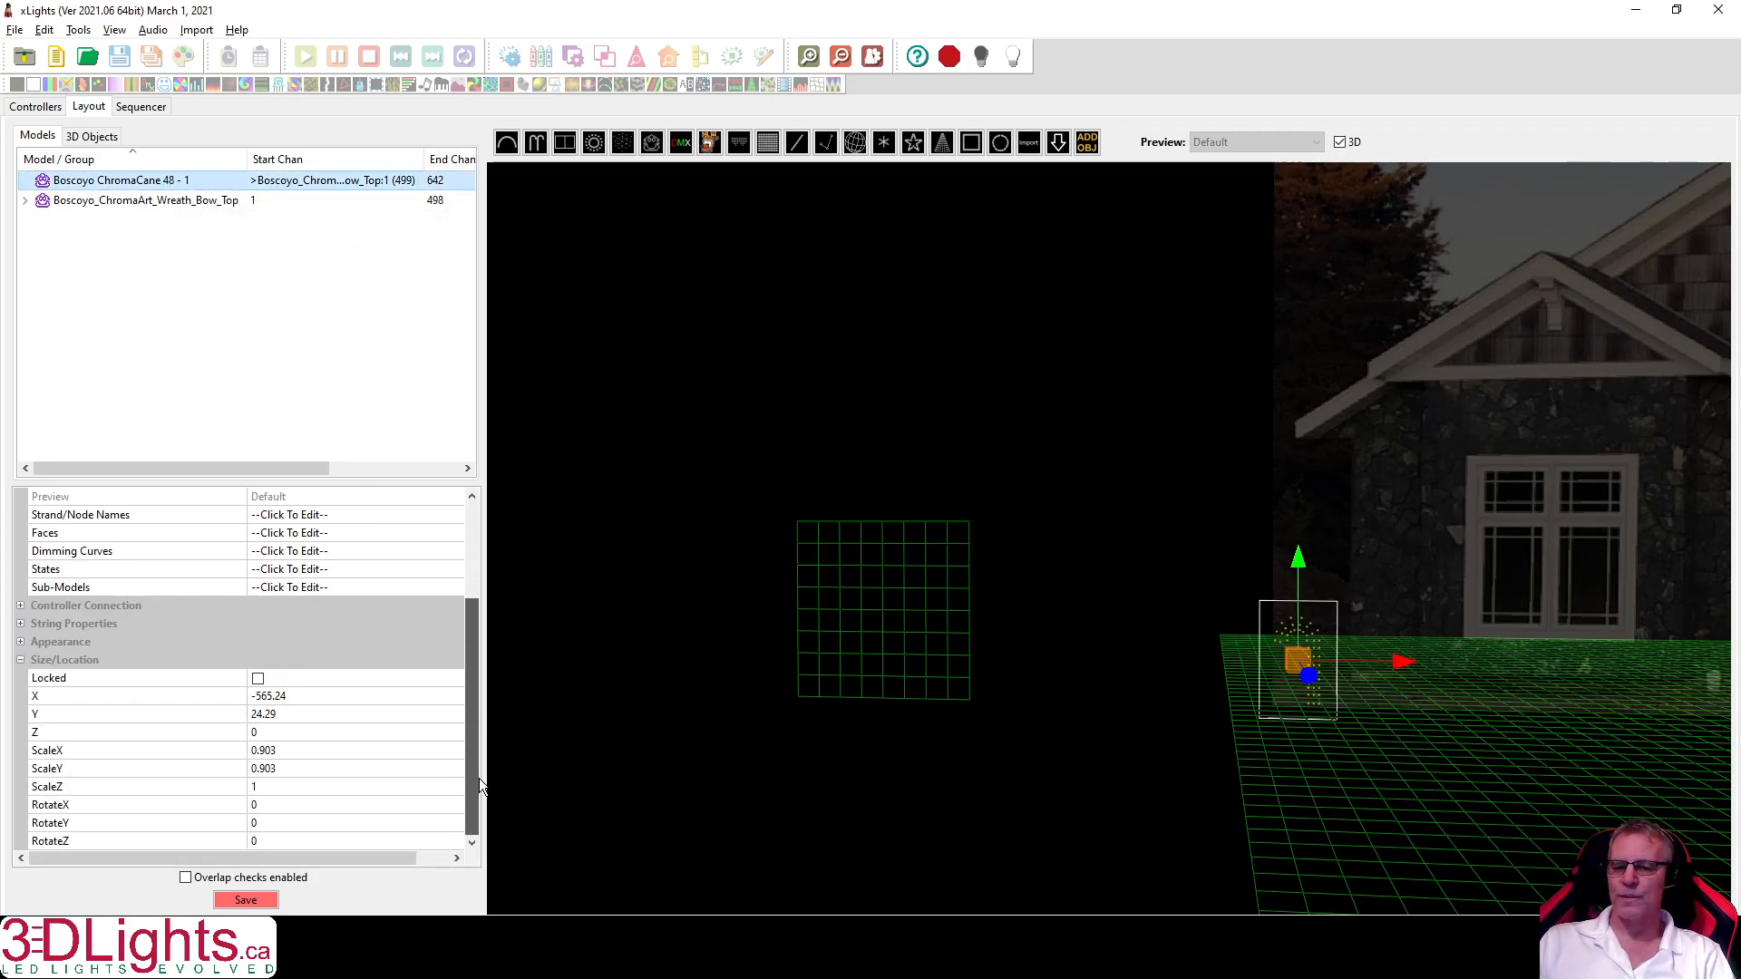
left_click(273, 734)
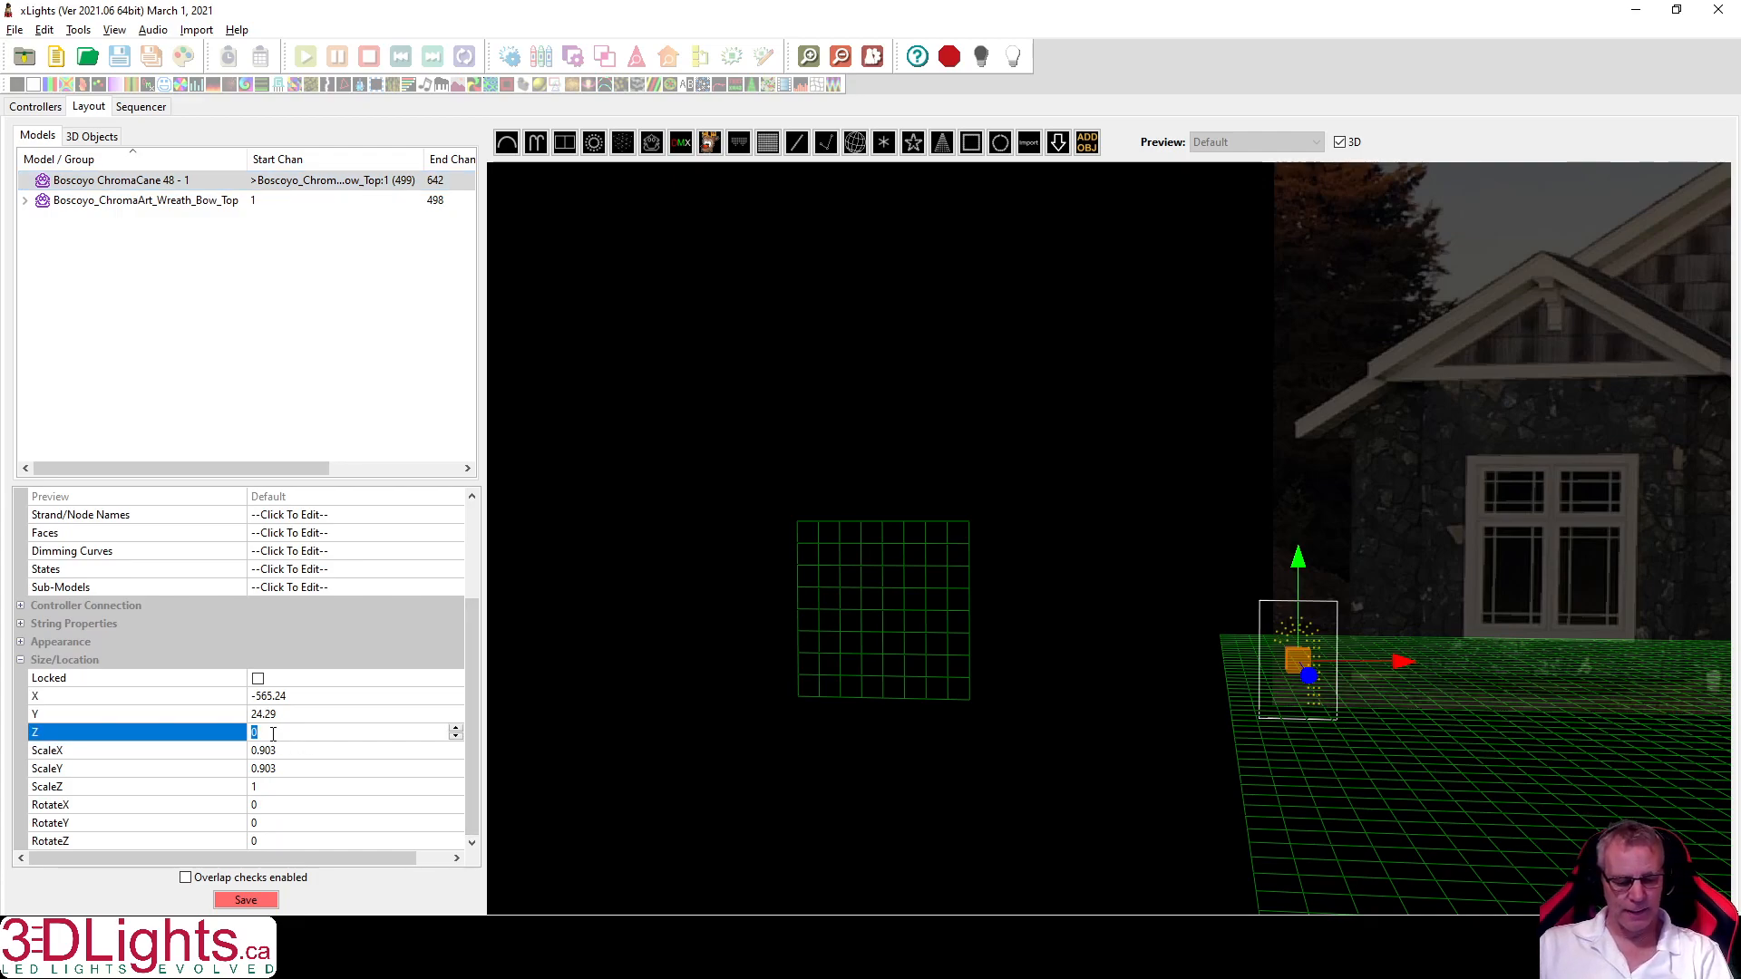
type("24")
key("Return")
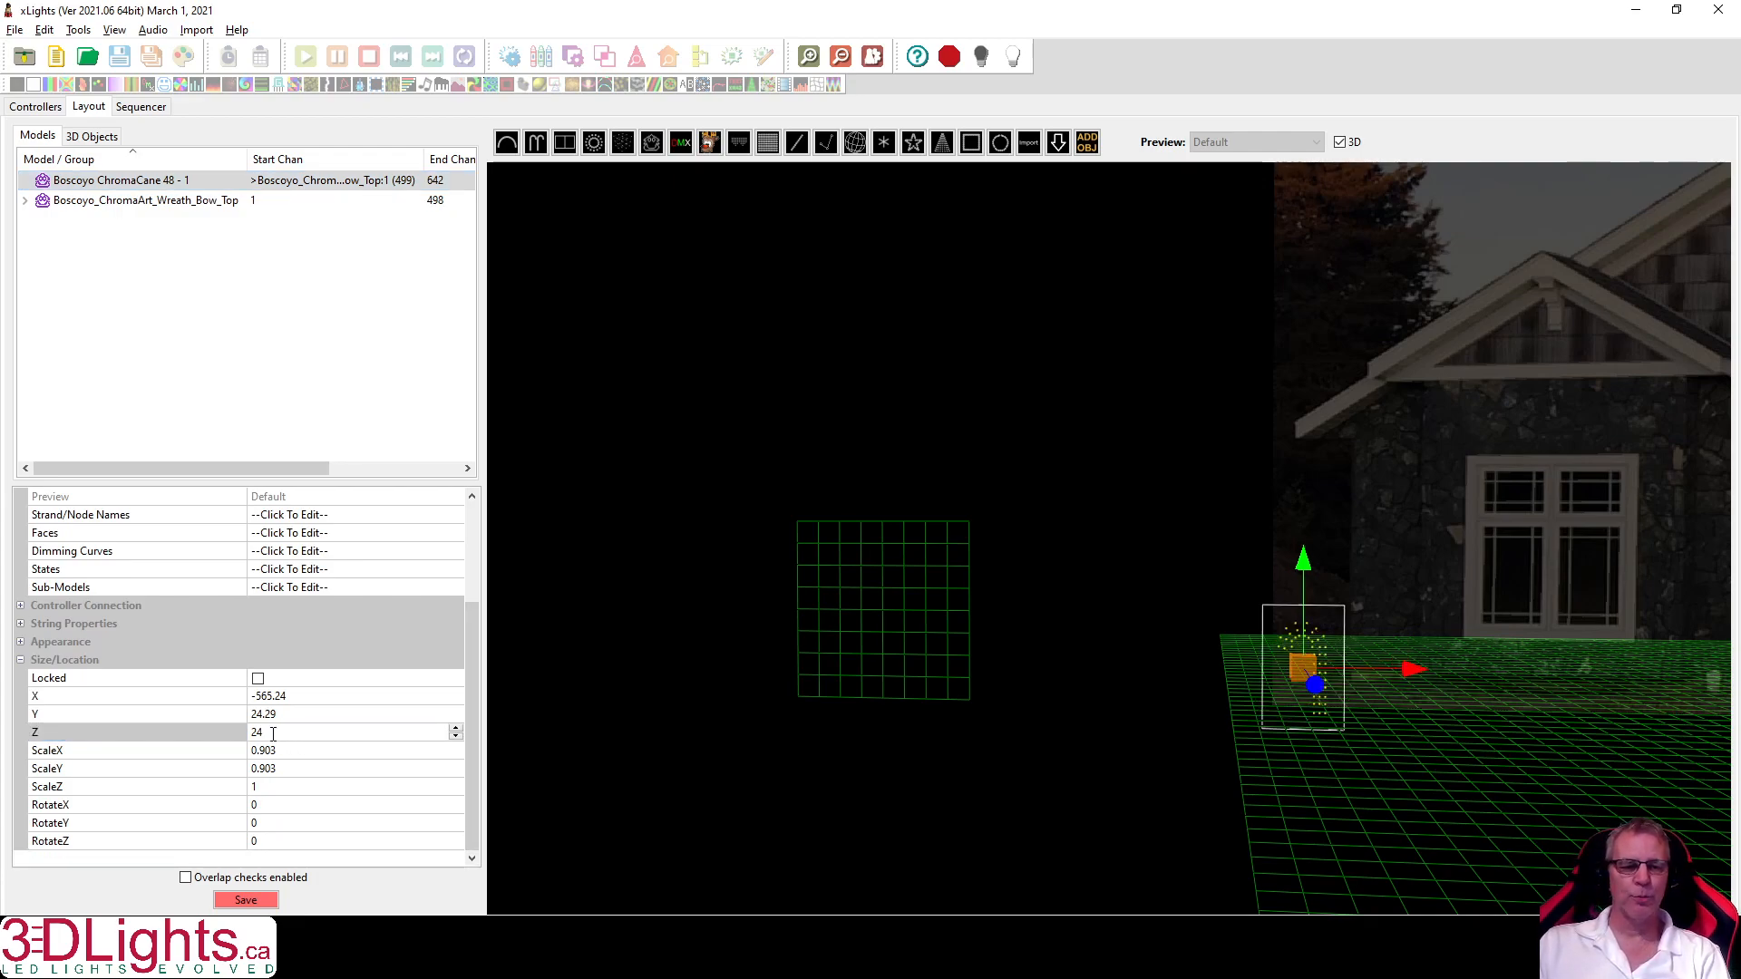
Inspect the candy cane's placement in front of the house from several angles and distances.
left_click_drag(1319, 776, 868, 485)
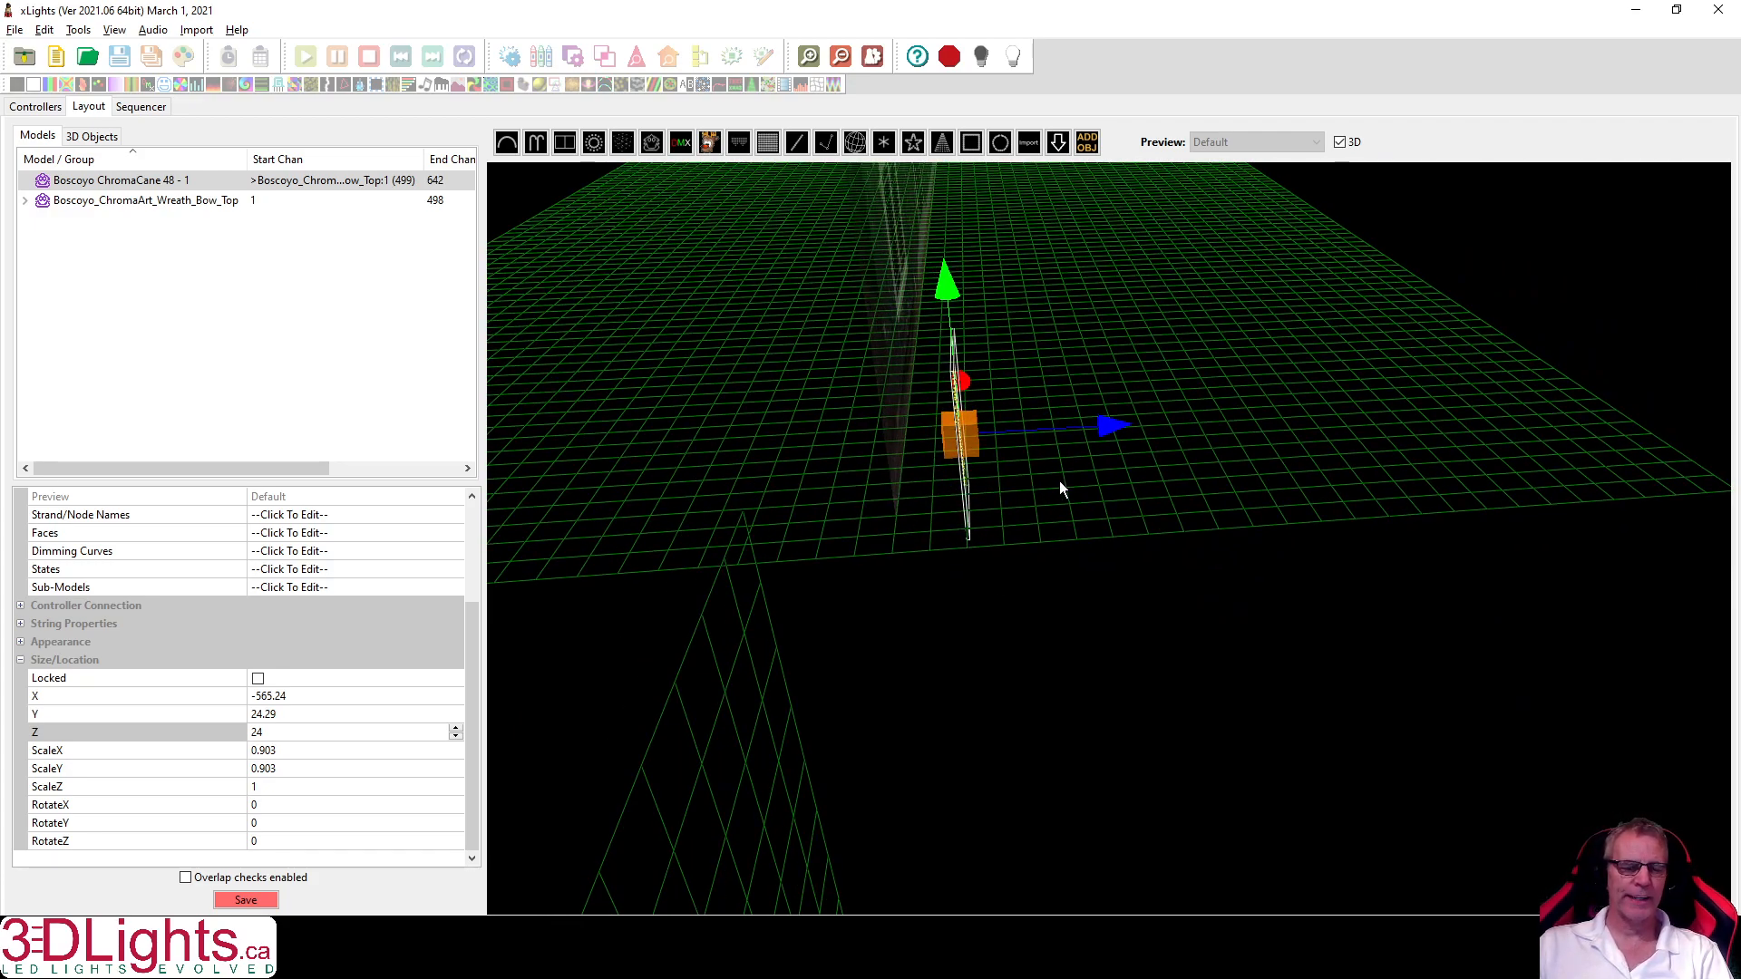
left_click_drag(1266, 484, 1057, 461)
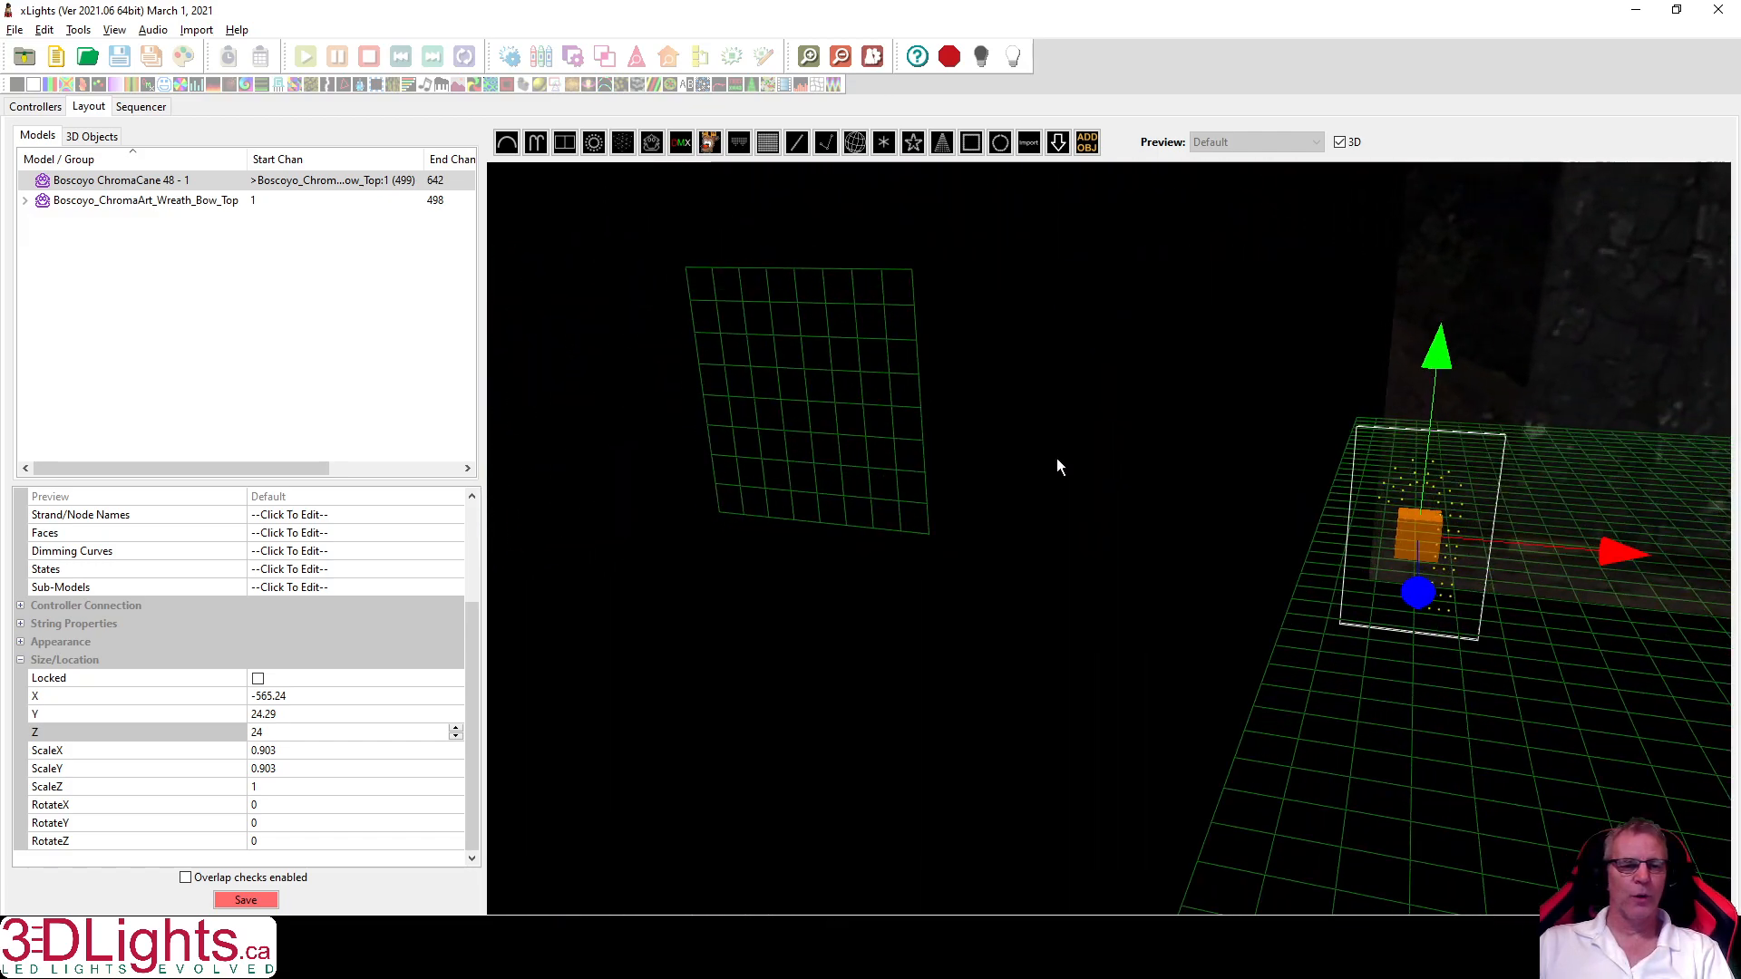
scroll(1057, 459, "down", 4)
left_click_drag(1204, 573, 1237, 559)
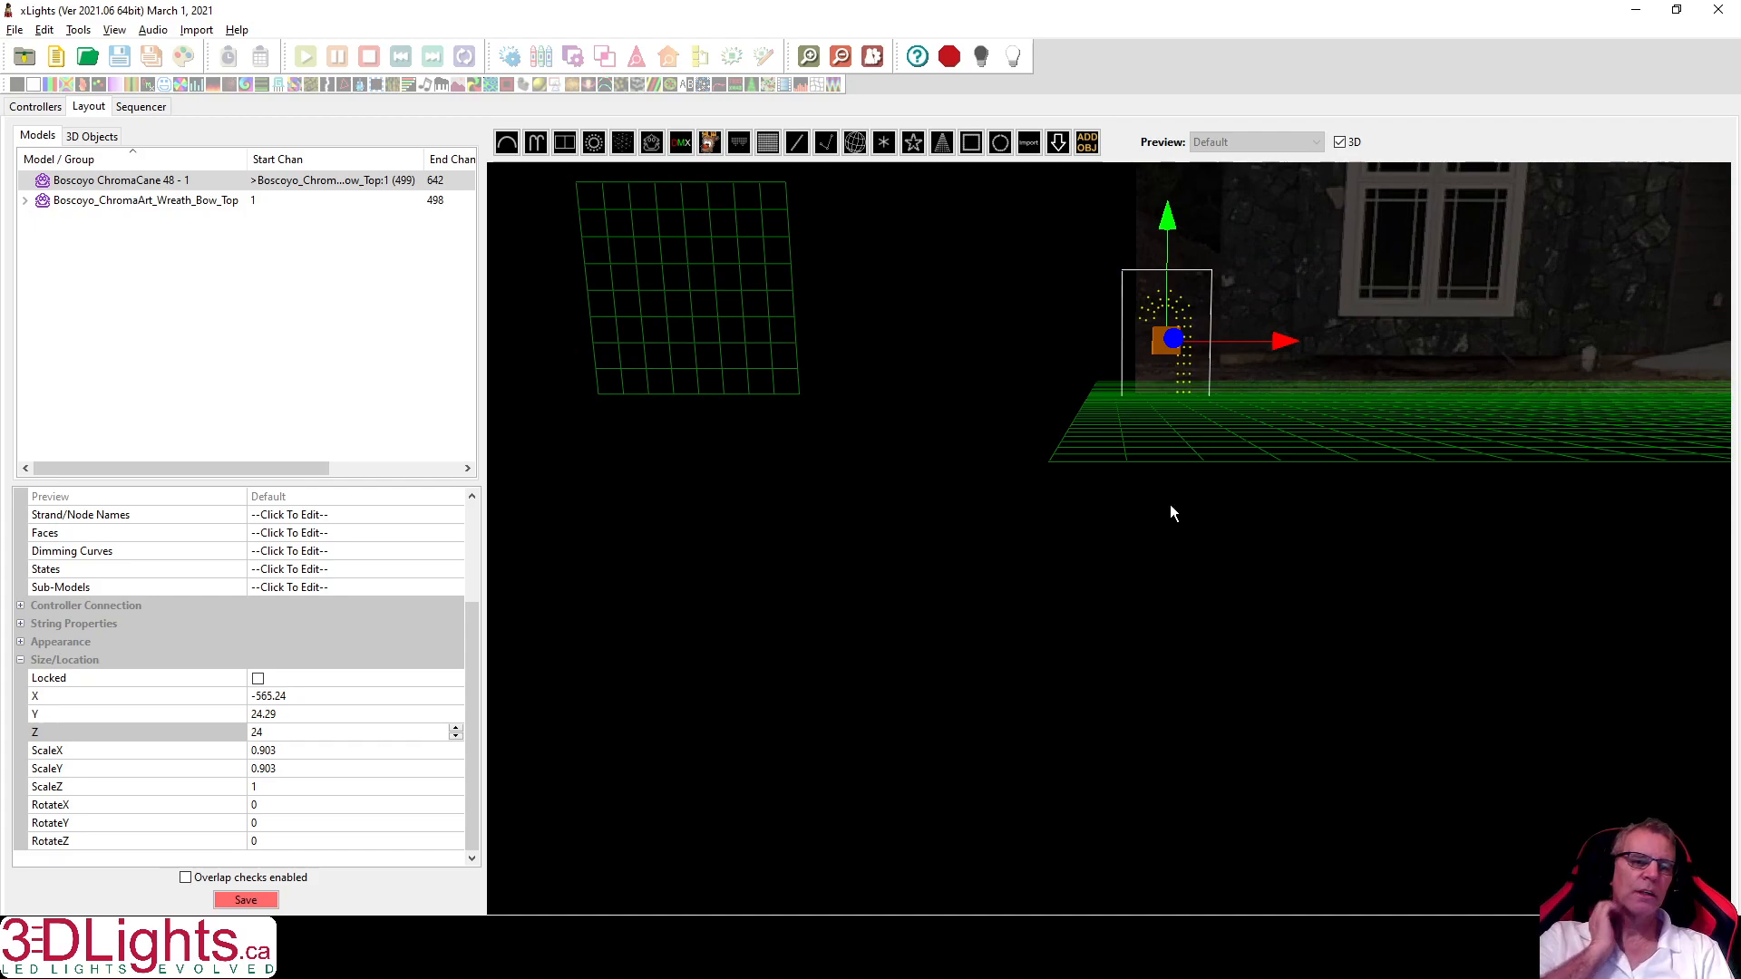
scroll(1092, 530, "down", 5)
scroll(1211, 641, "down", 4)
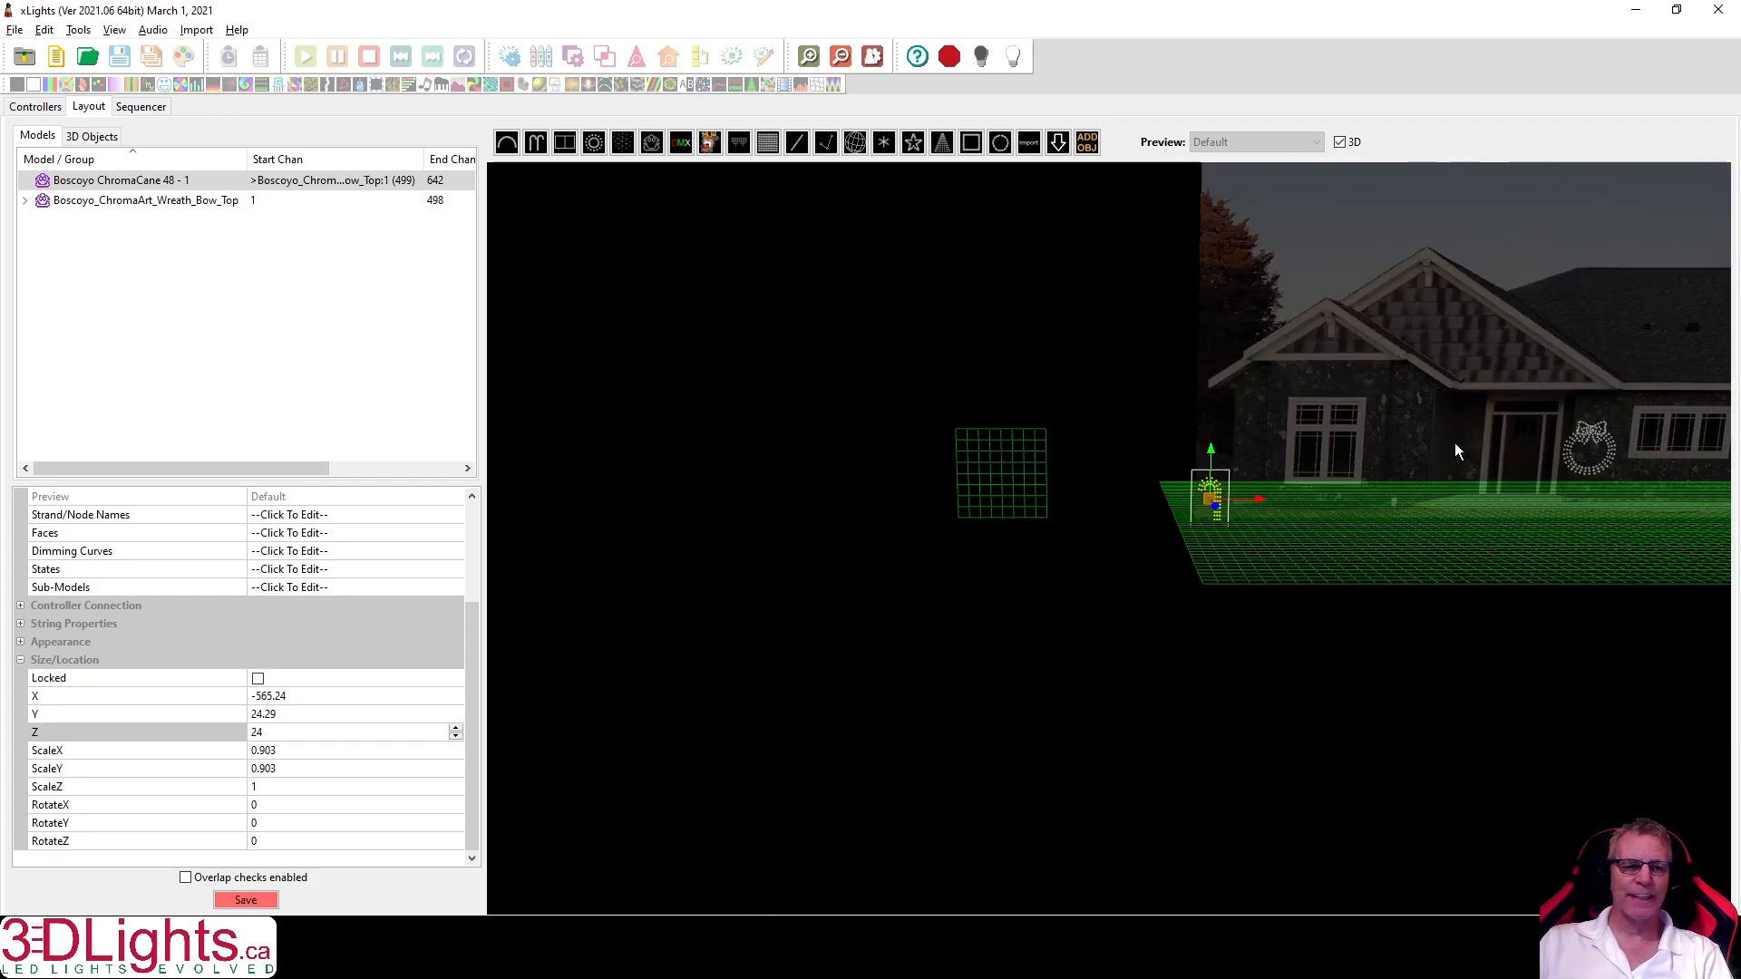
Move the candy cane along the X axis to about -575.92, at the terrain's outer edge.
scroll(1455, 451, "up", 2)
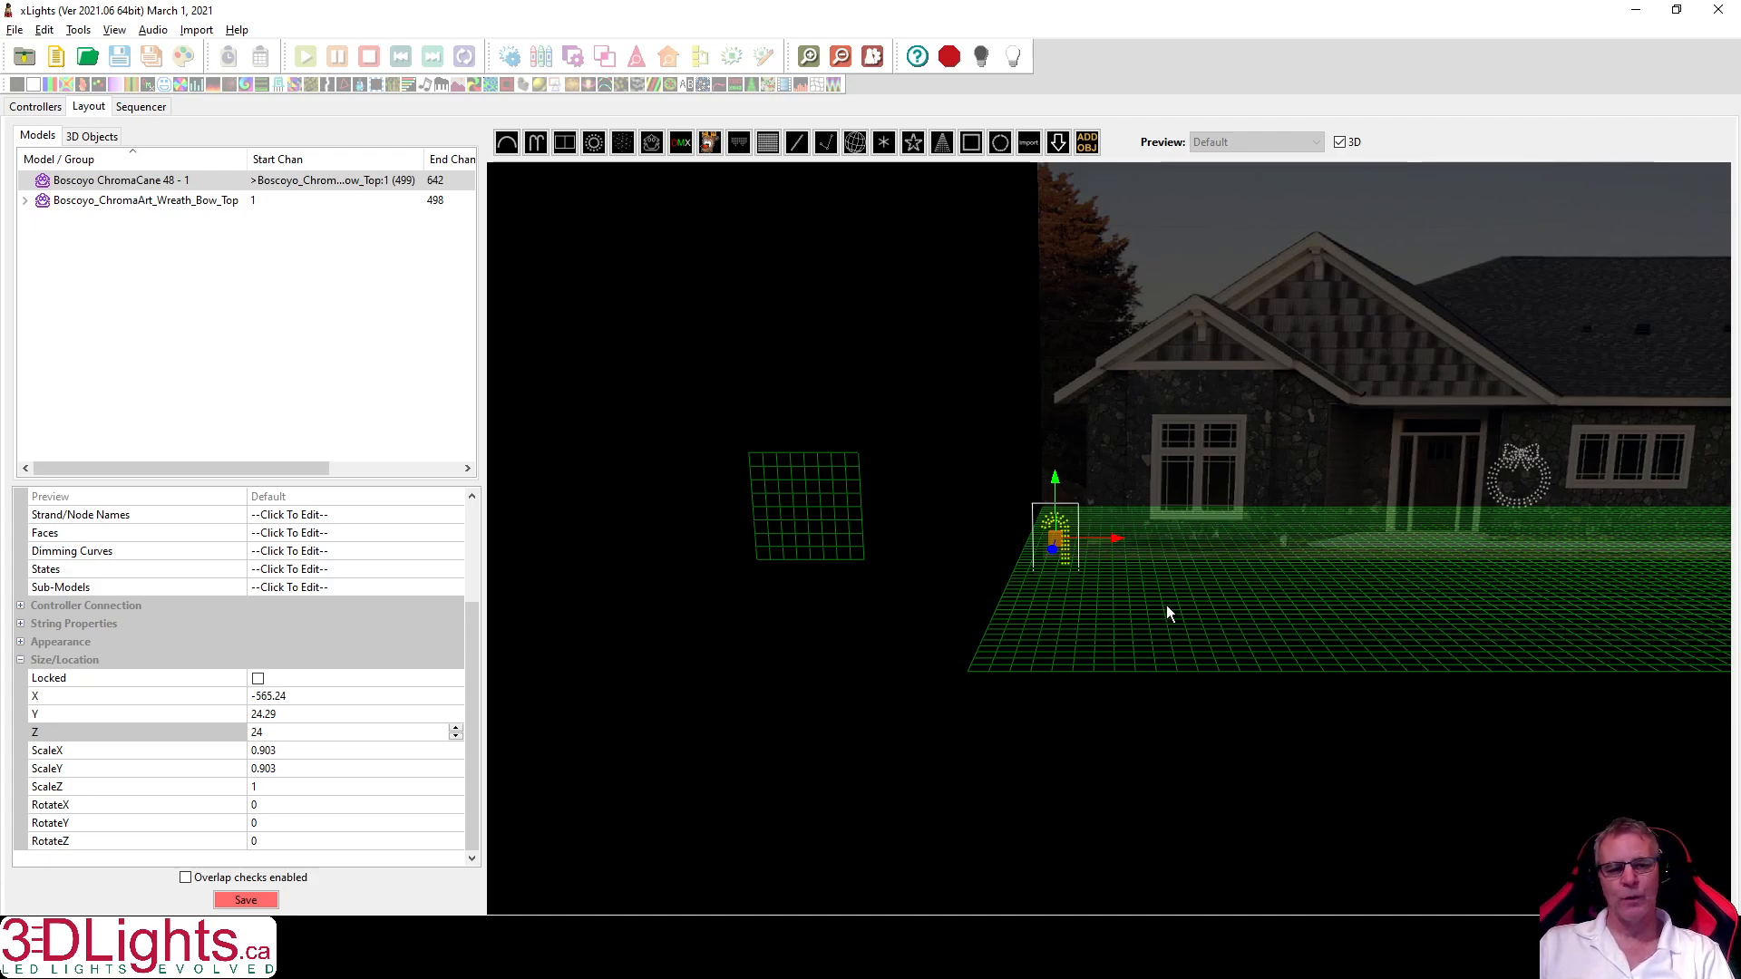
left_click_drag(1085, 606, 1105, 603)
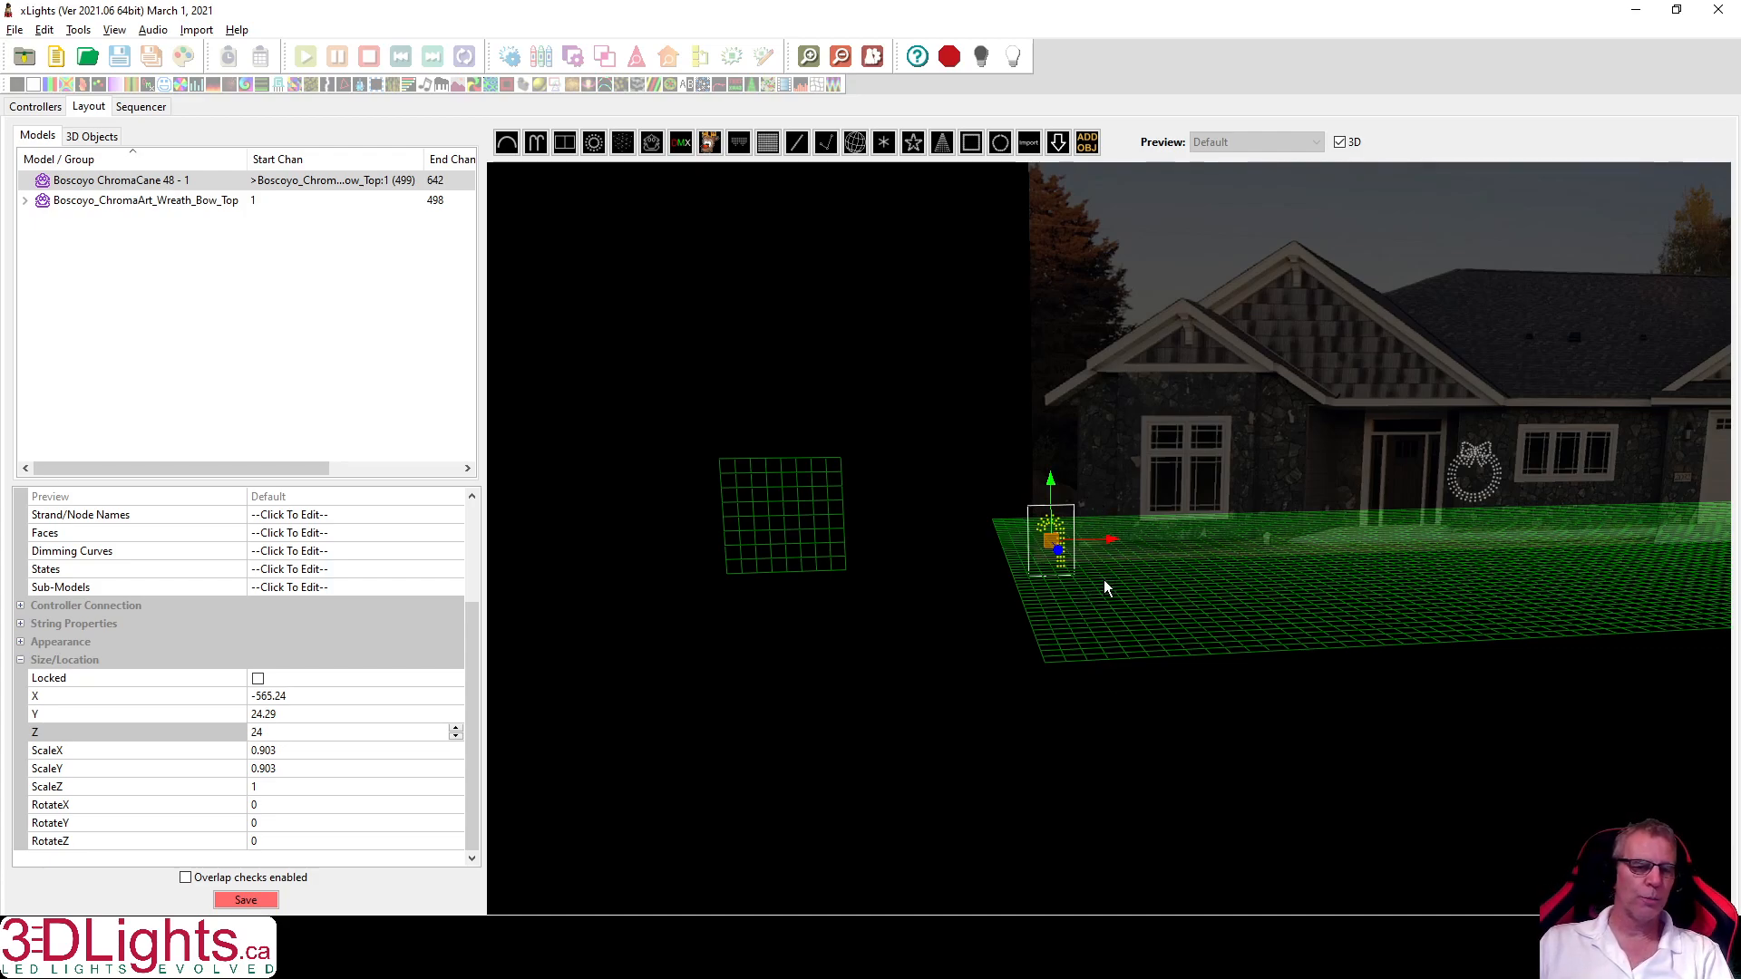
scroll(1103, 585, "up", 5)
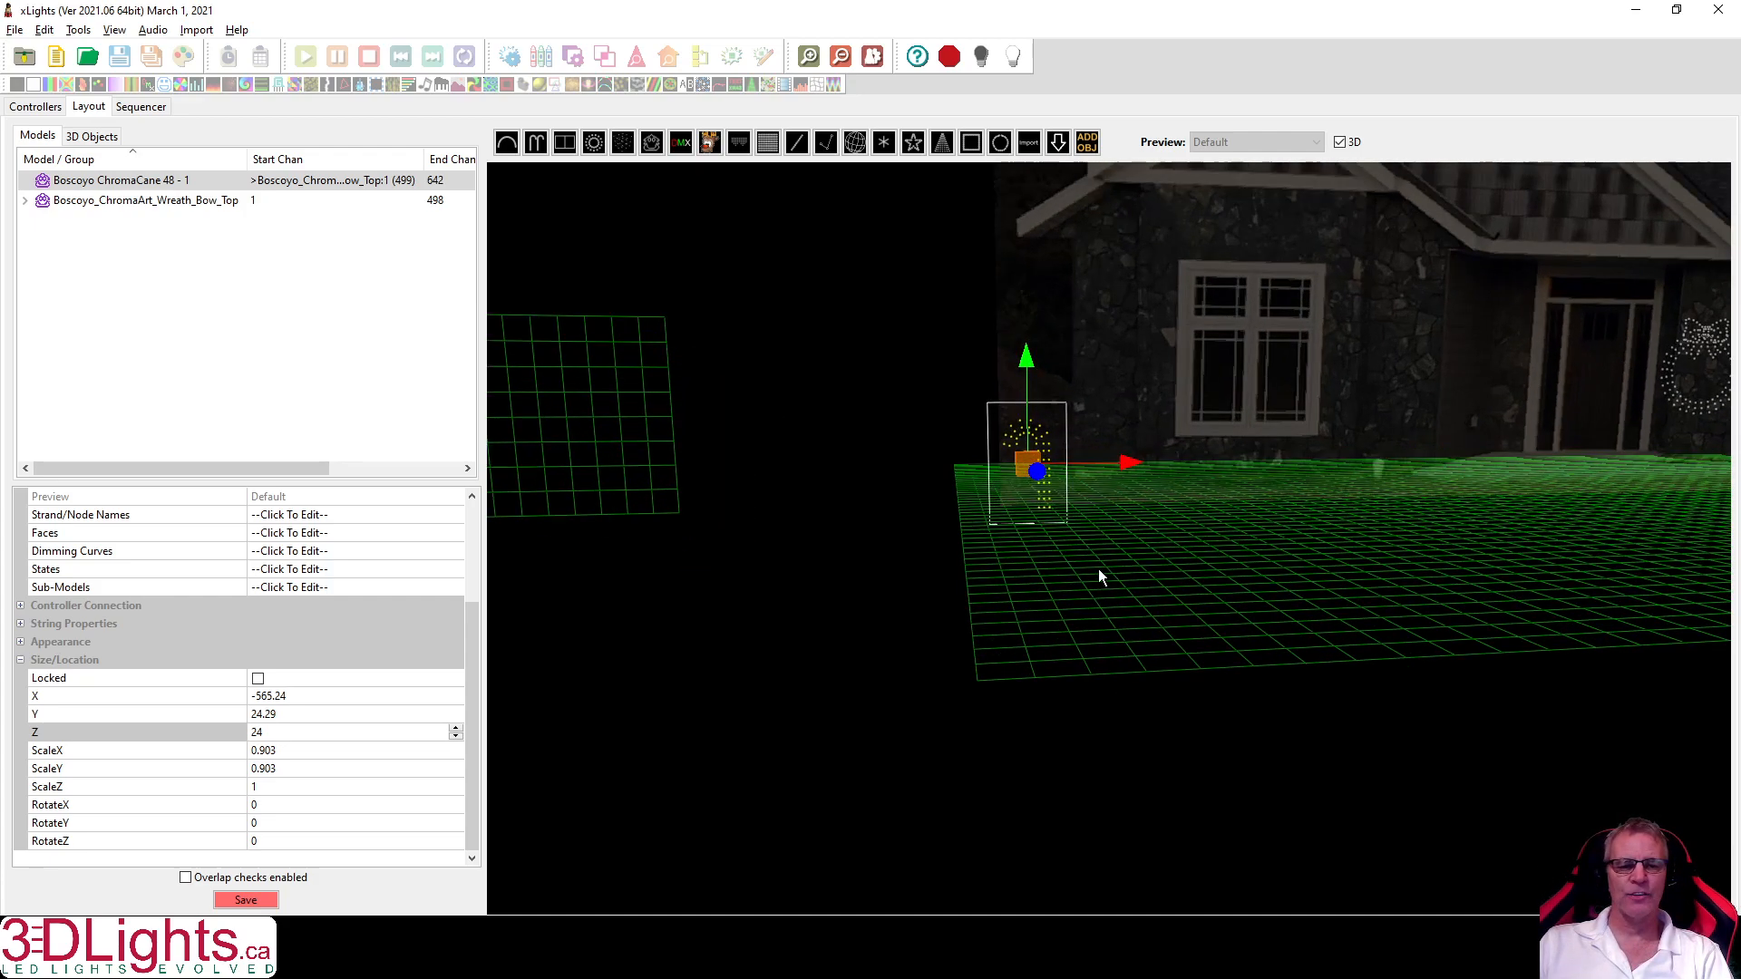
left_click_drag(1097, 577, 1083, 589)
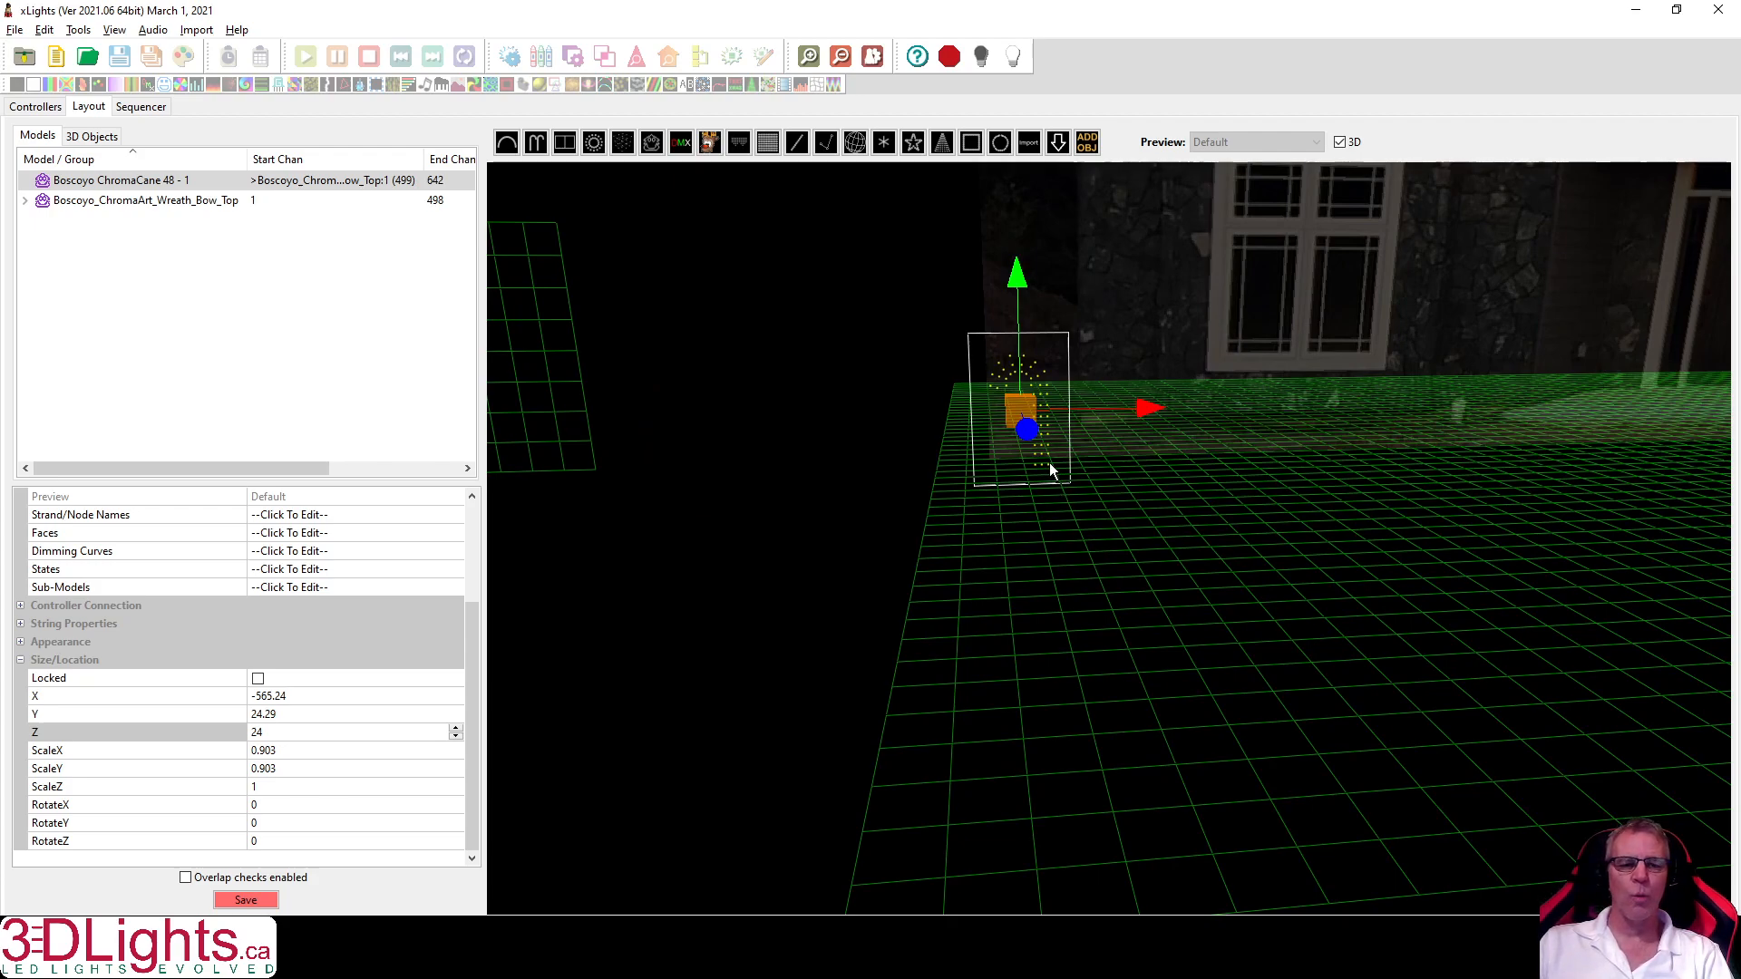
mouse_move(1143, 411)
left_mouse_down()
mouse_move(1046, 417)
mouse_move(1116, 423)
left_mouse_up()
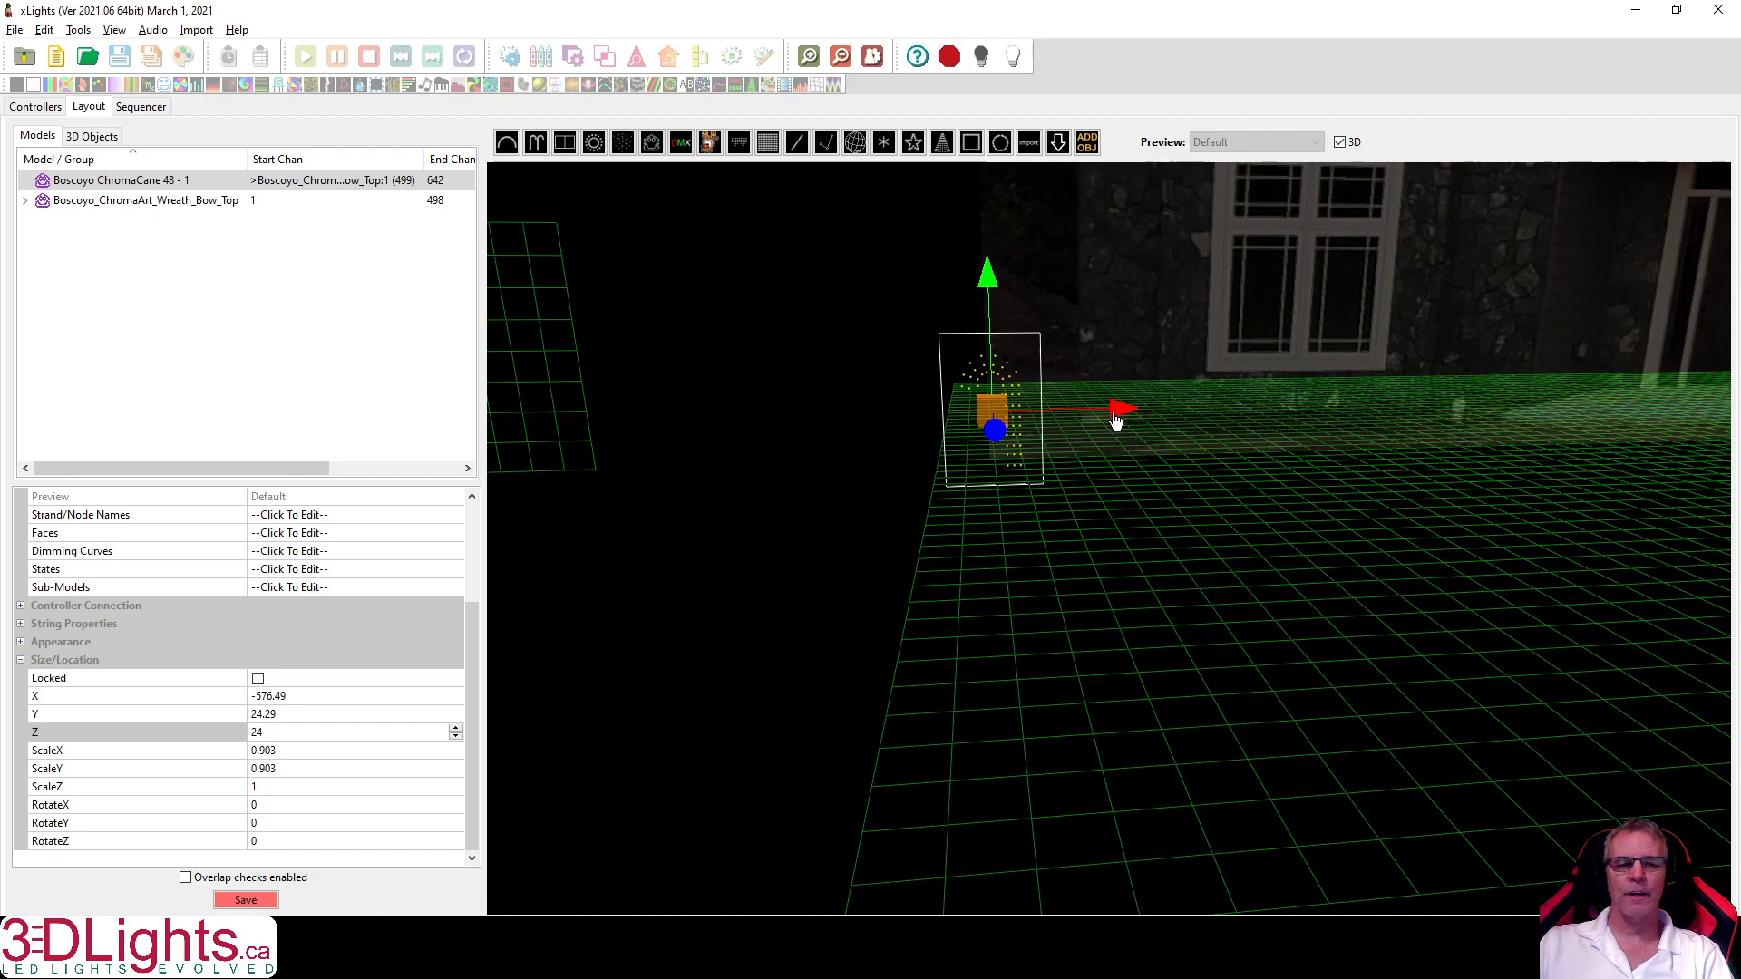
scroll(1052, 454, "up", 5)
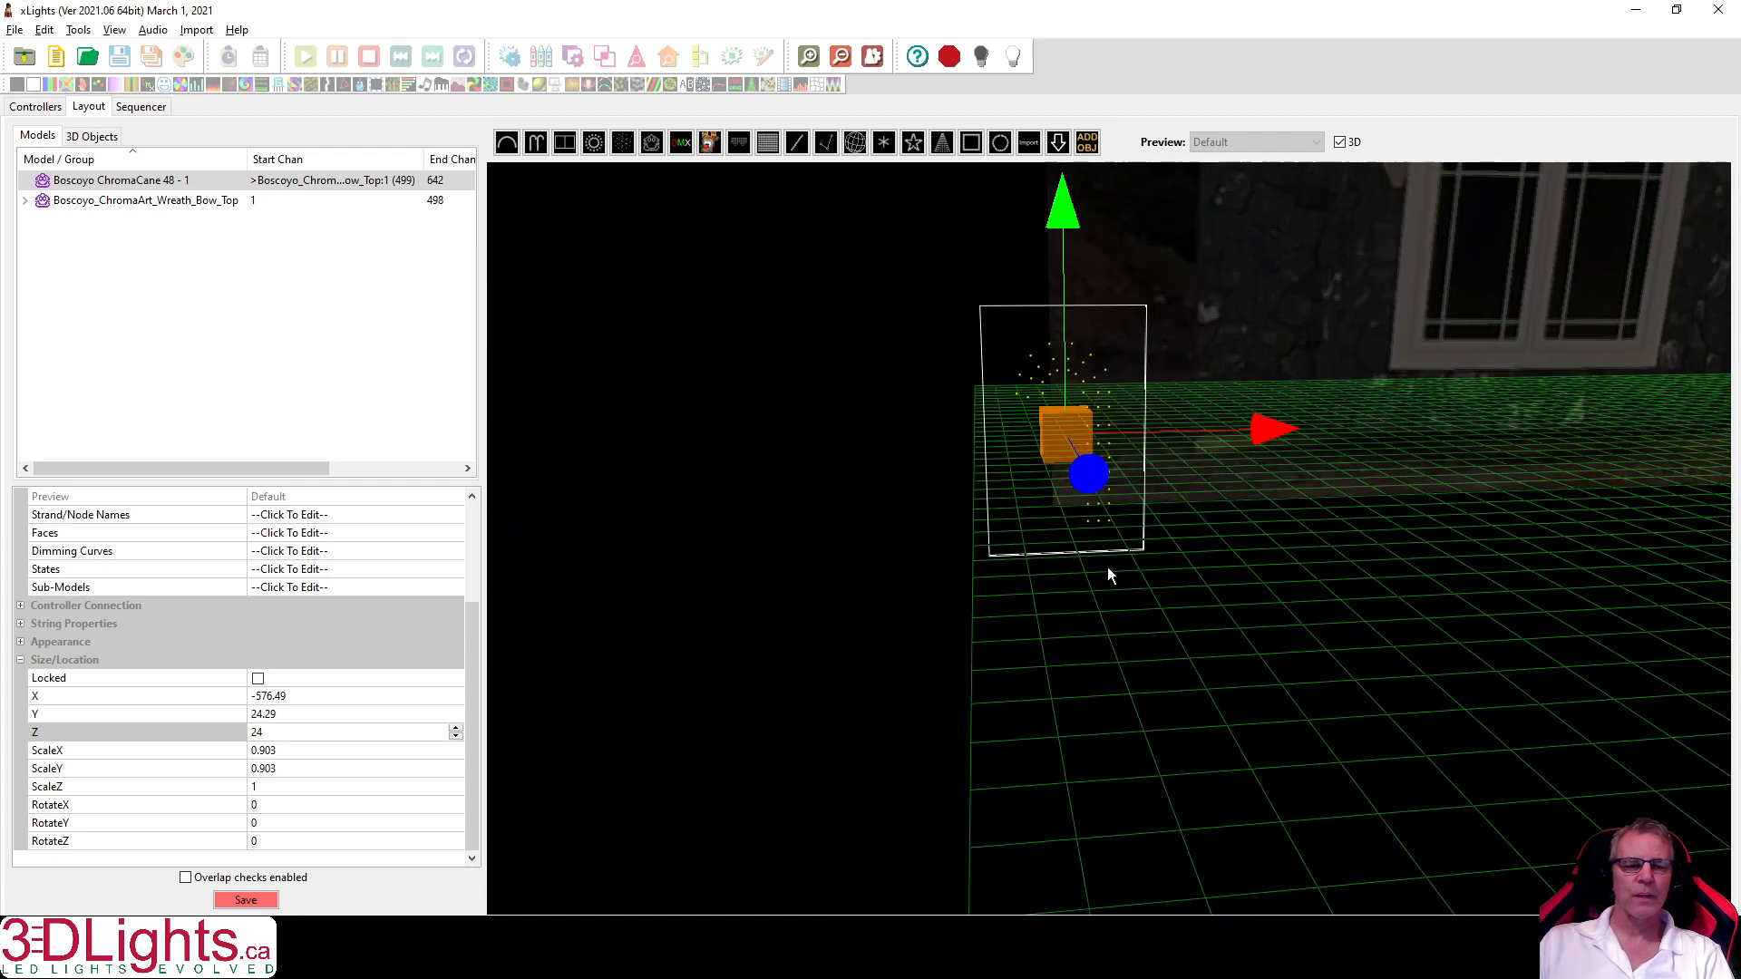
scroll(1120, 548, "up", 4)
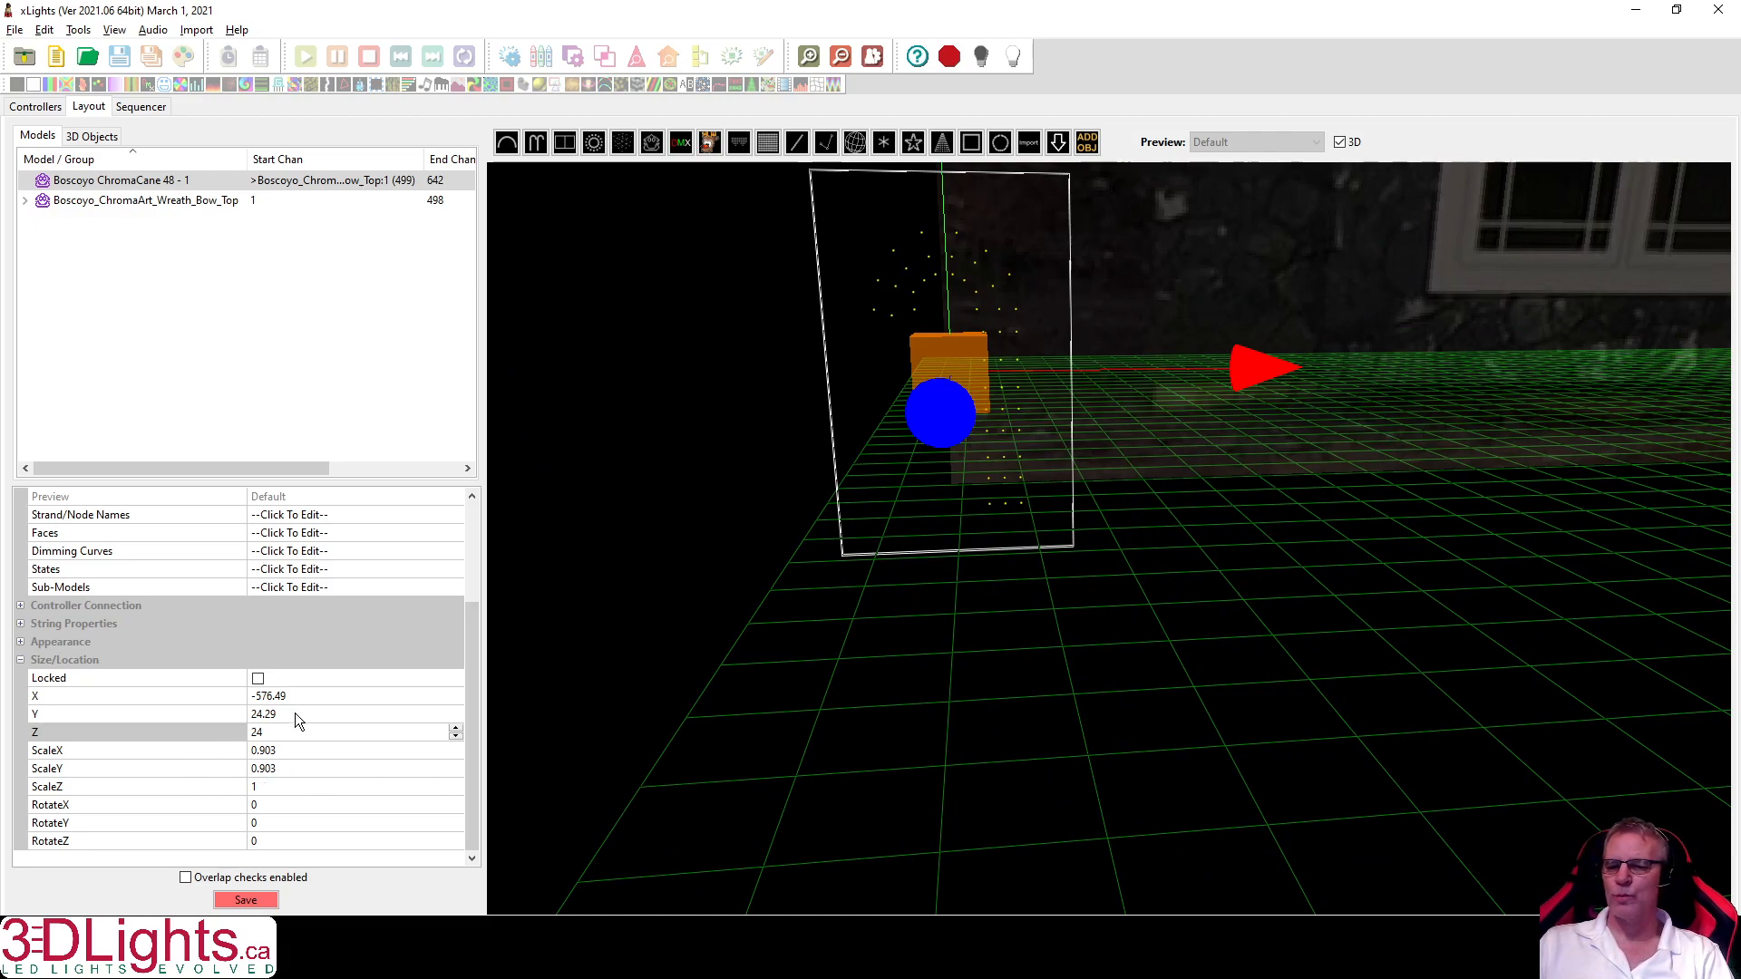
mouse_move(1273, 372)
left_mouse_down()
mouse_move(1290, 369)
mouse_move(1251, 378)
mouse_move(1275, 383)
left_mouse_up()
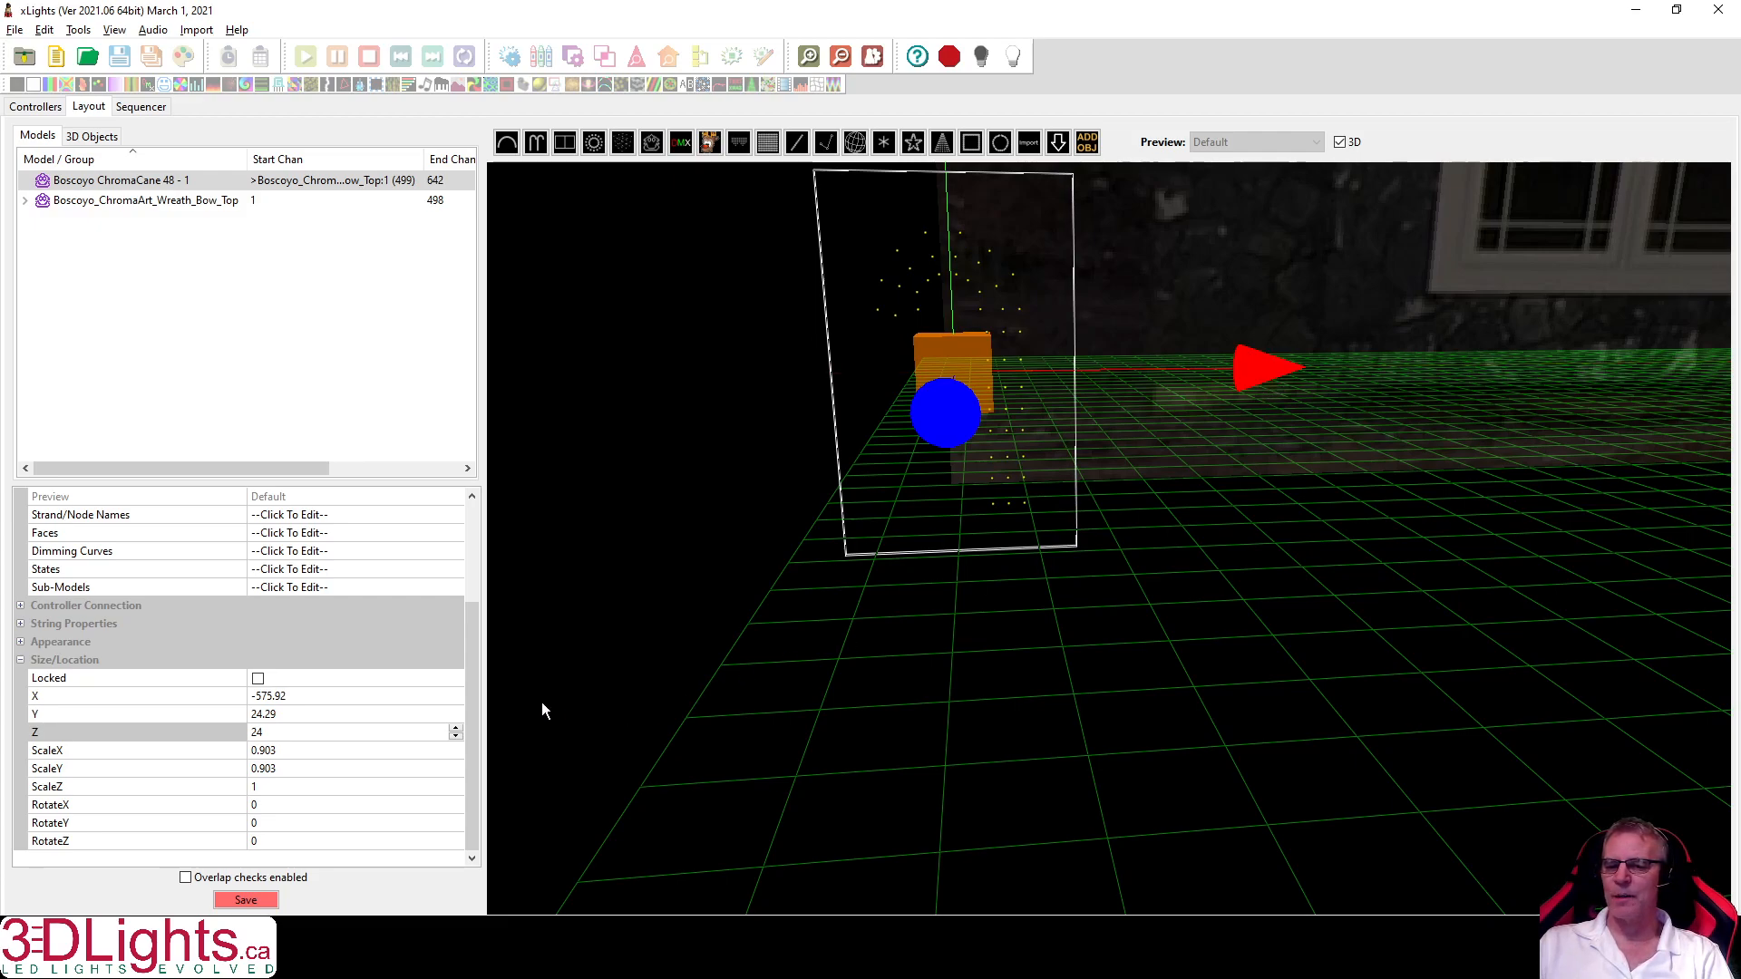
Set the Boscoyo ChromaCane 48 - 1 model's X position to -575.
left_click(320, 693)
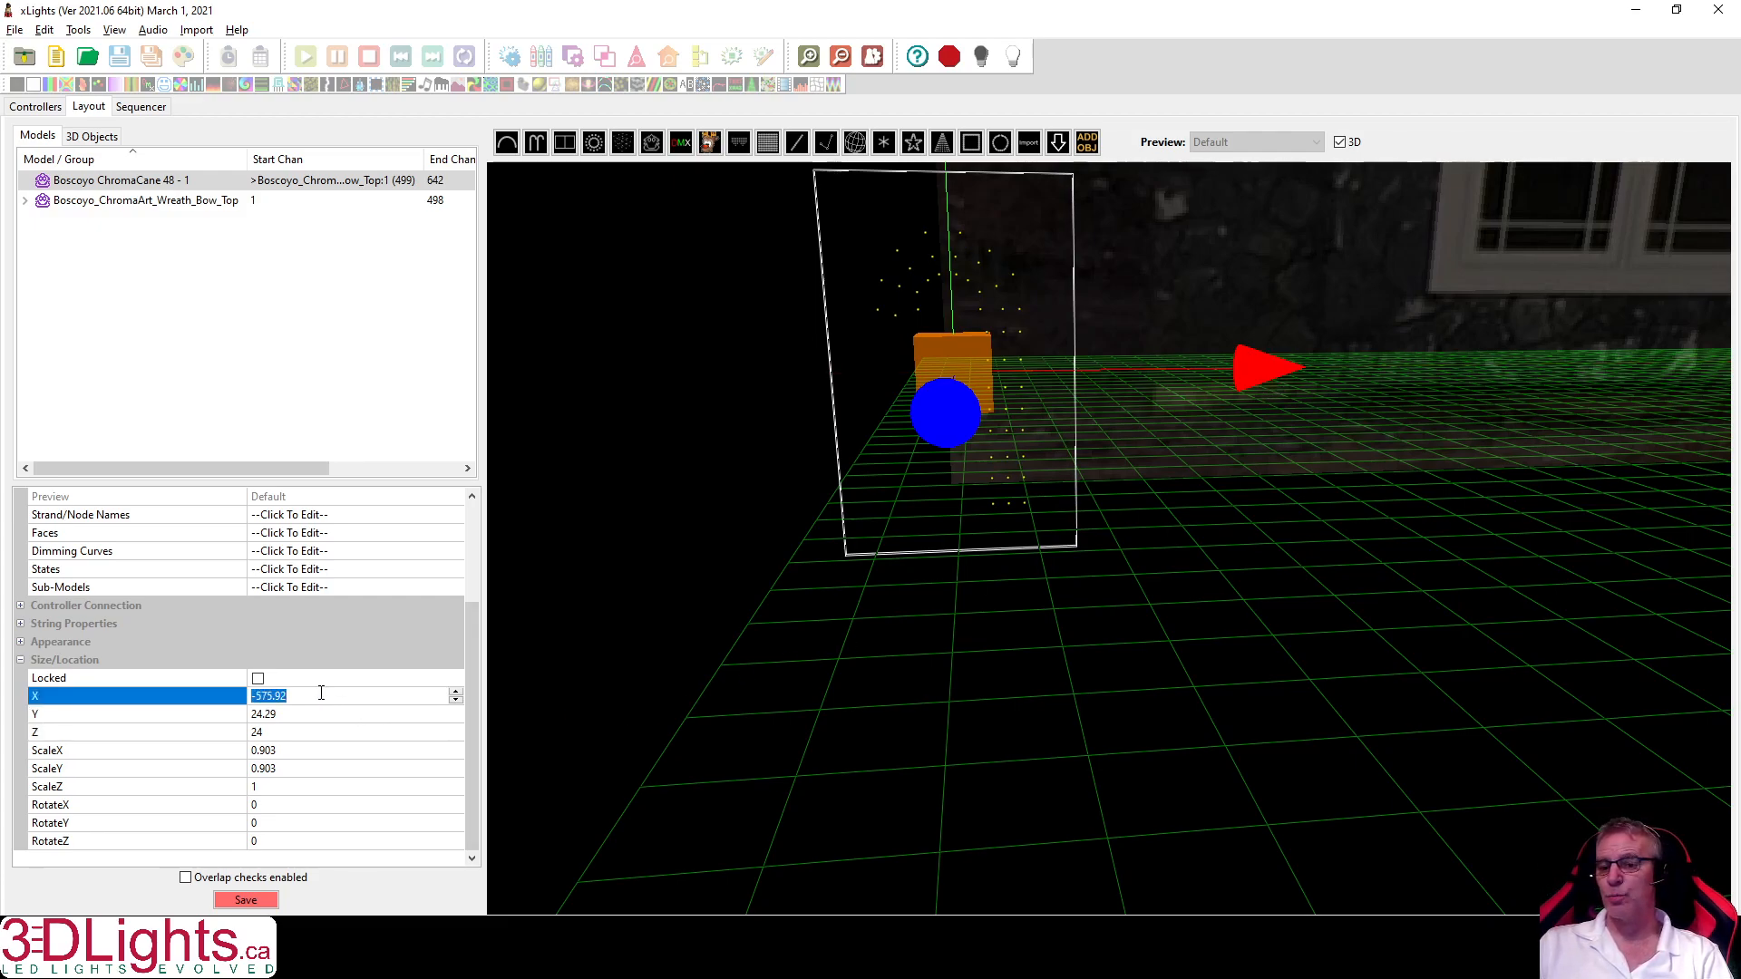
type("-")
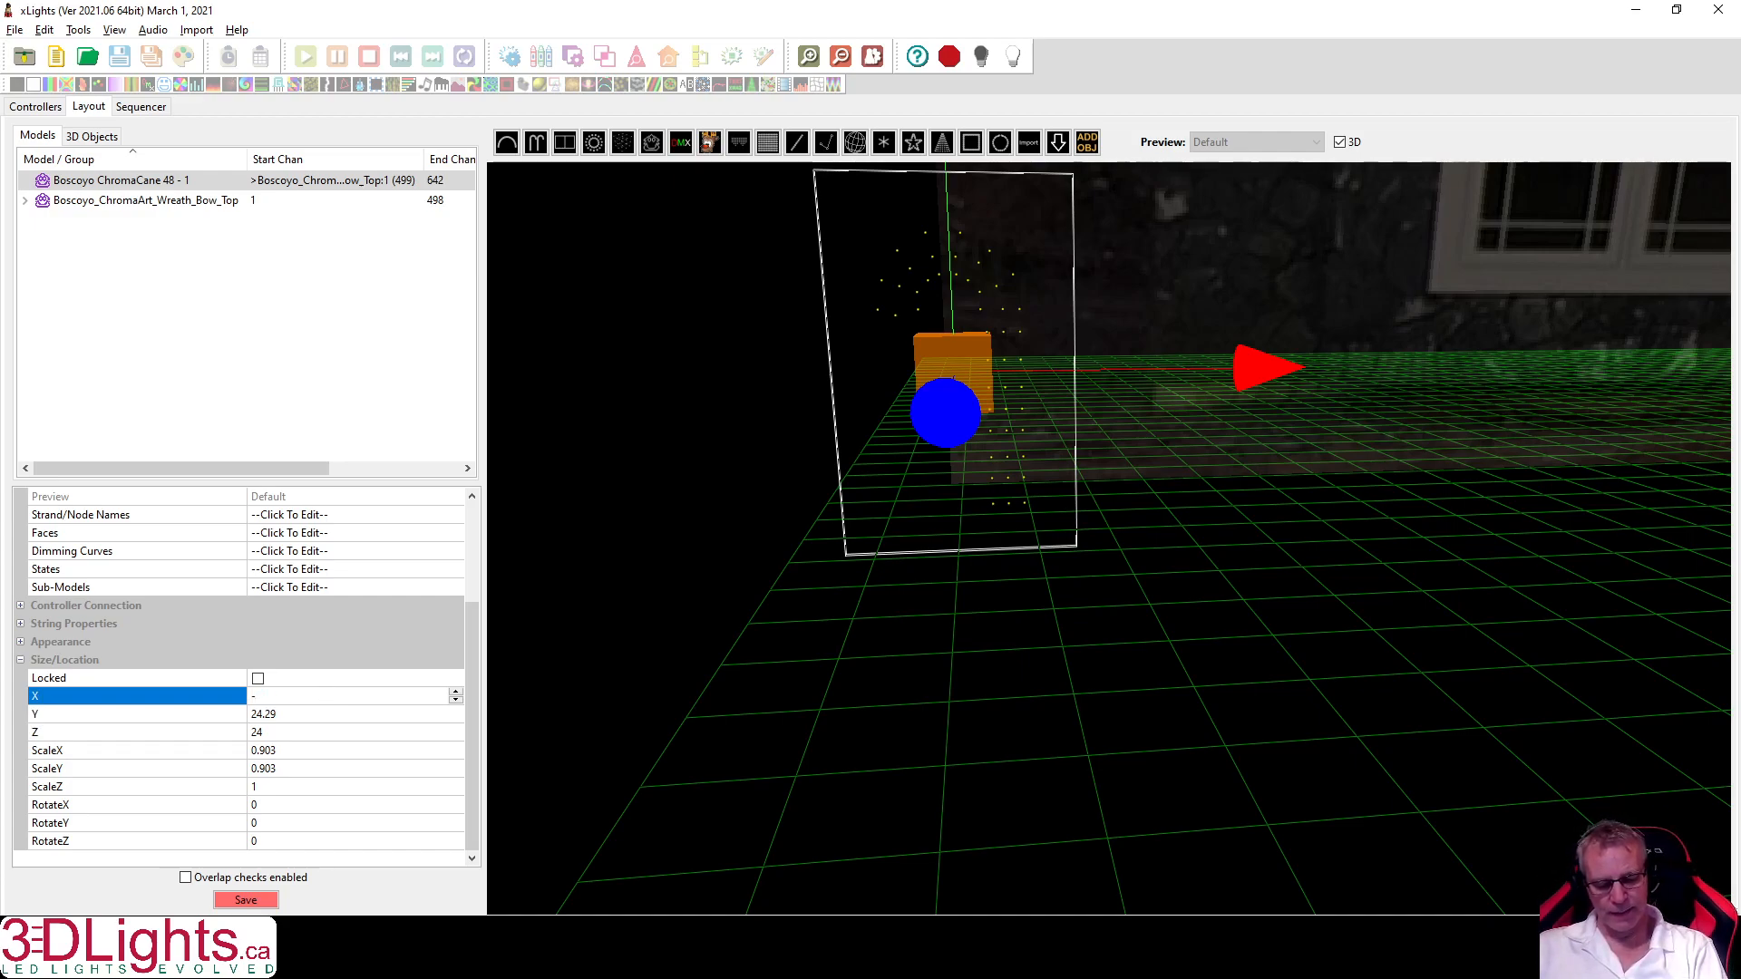
type("57")
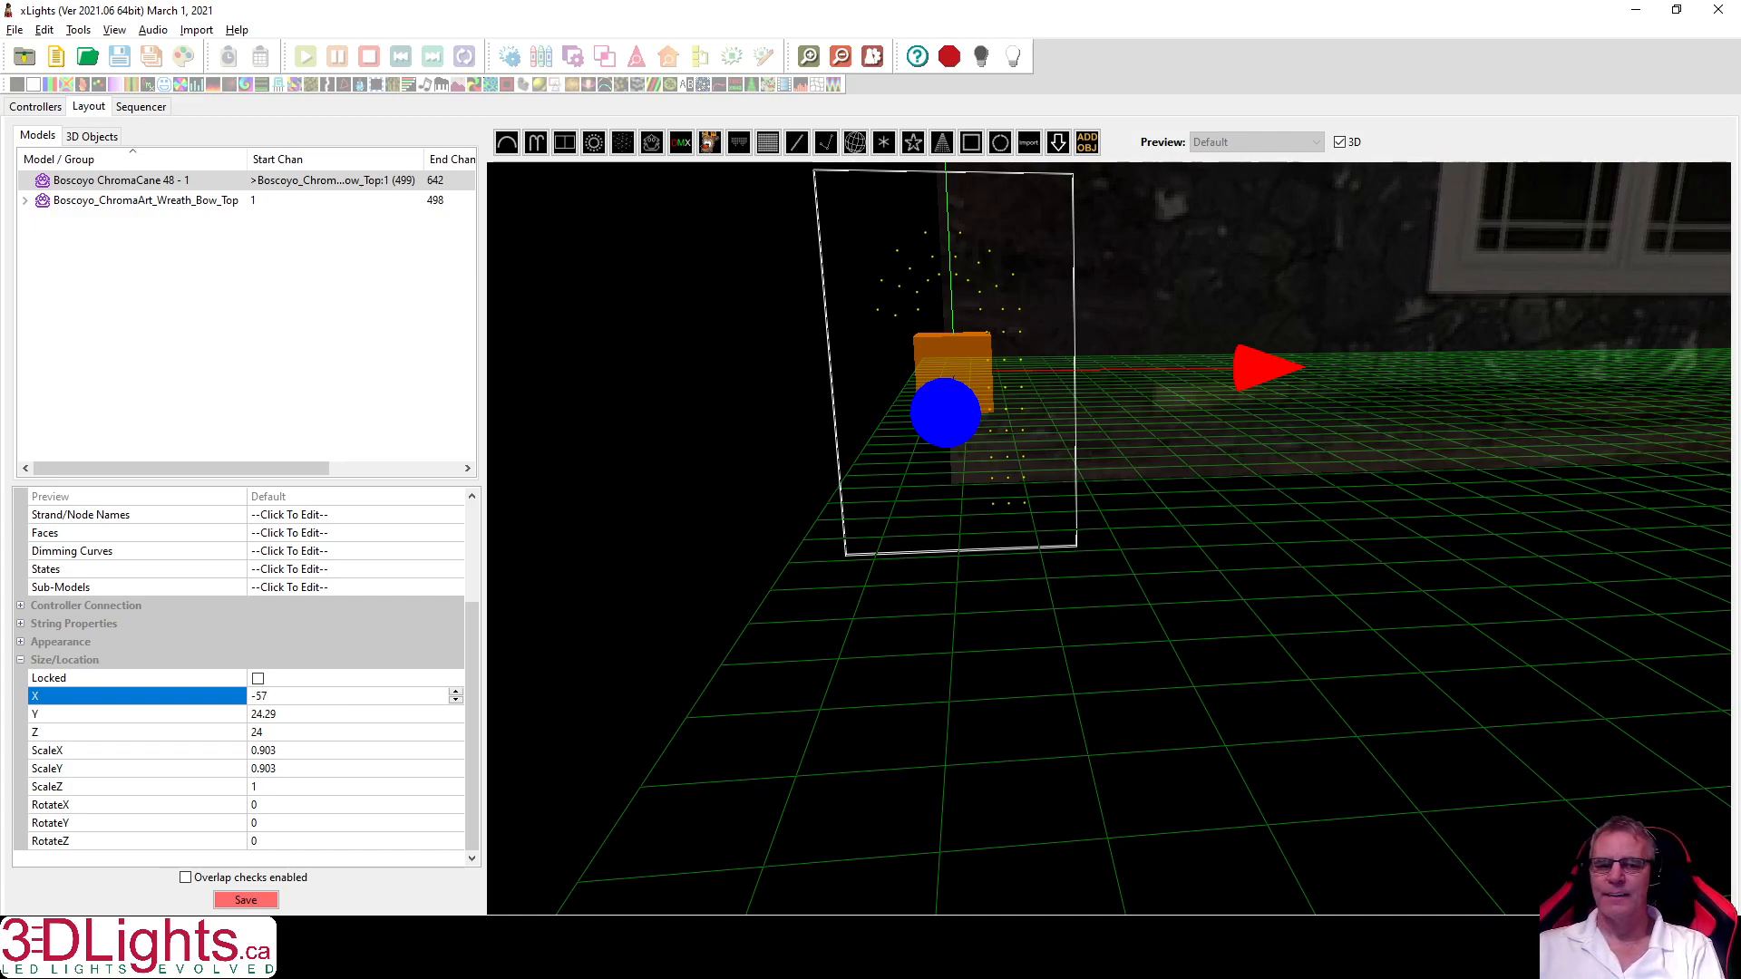
type("5")
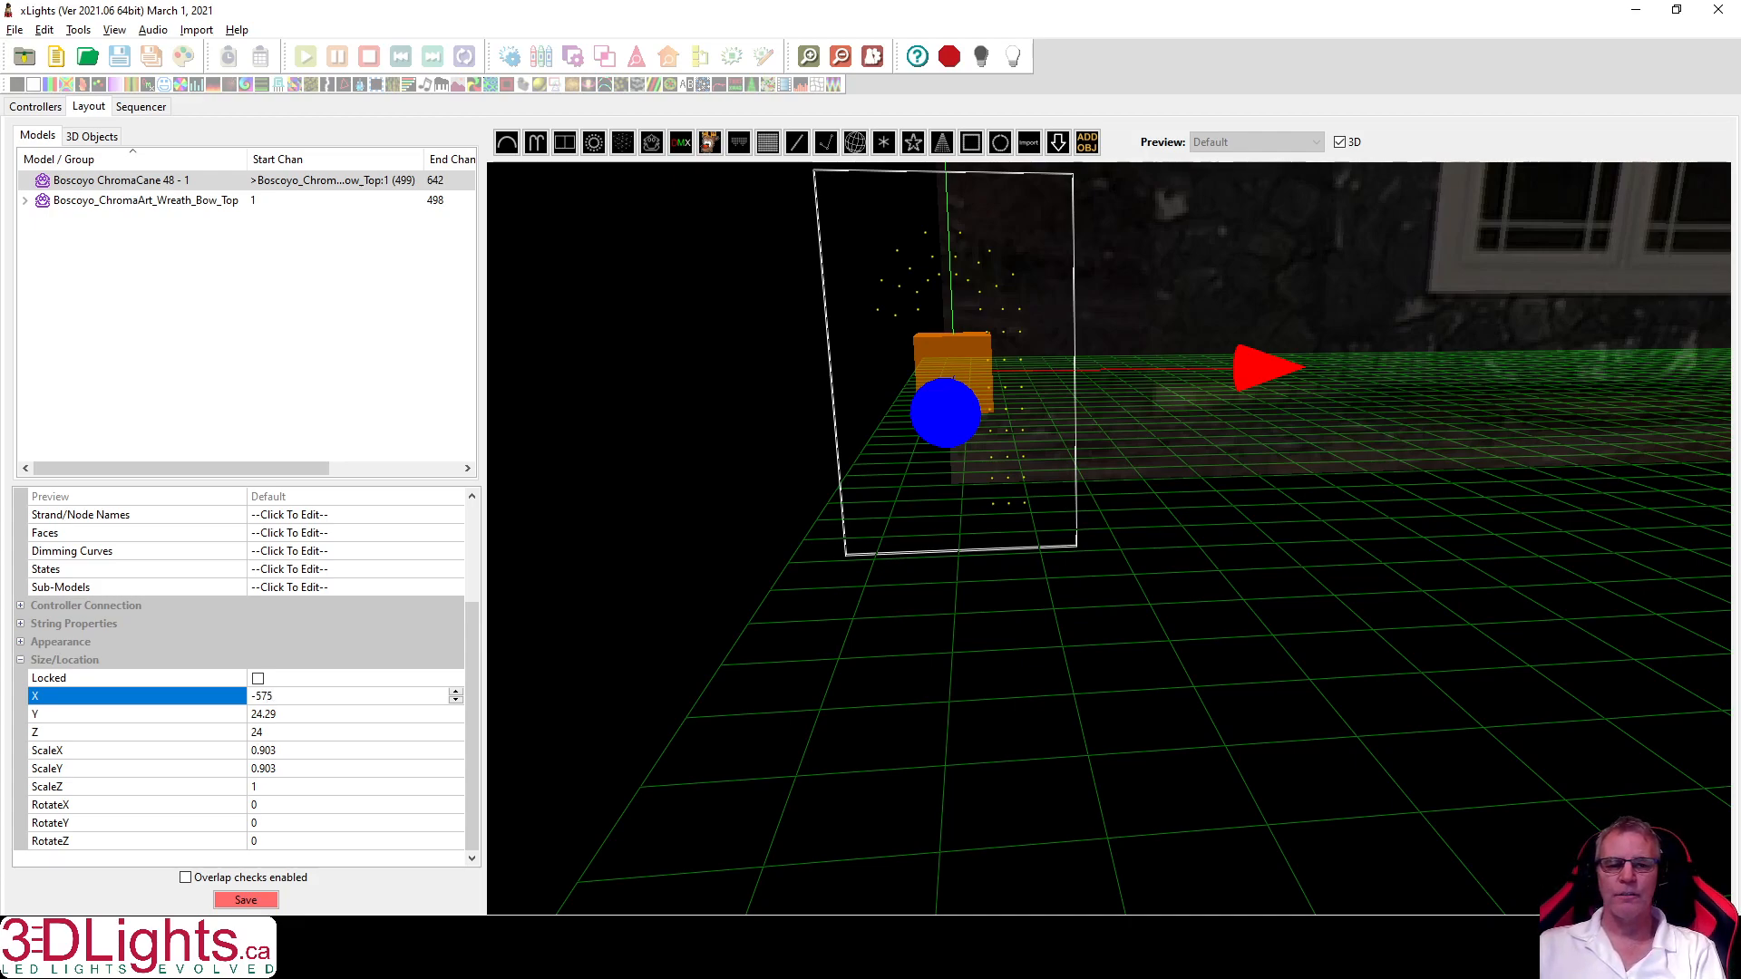
key("Return")
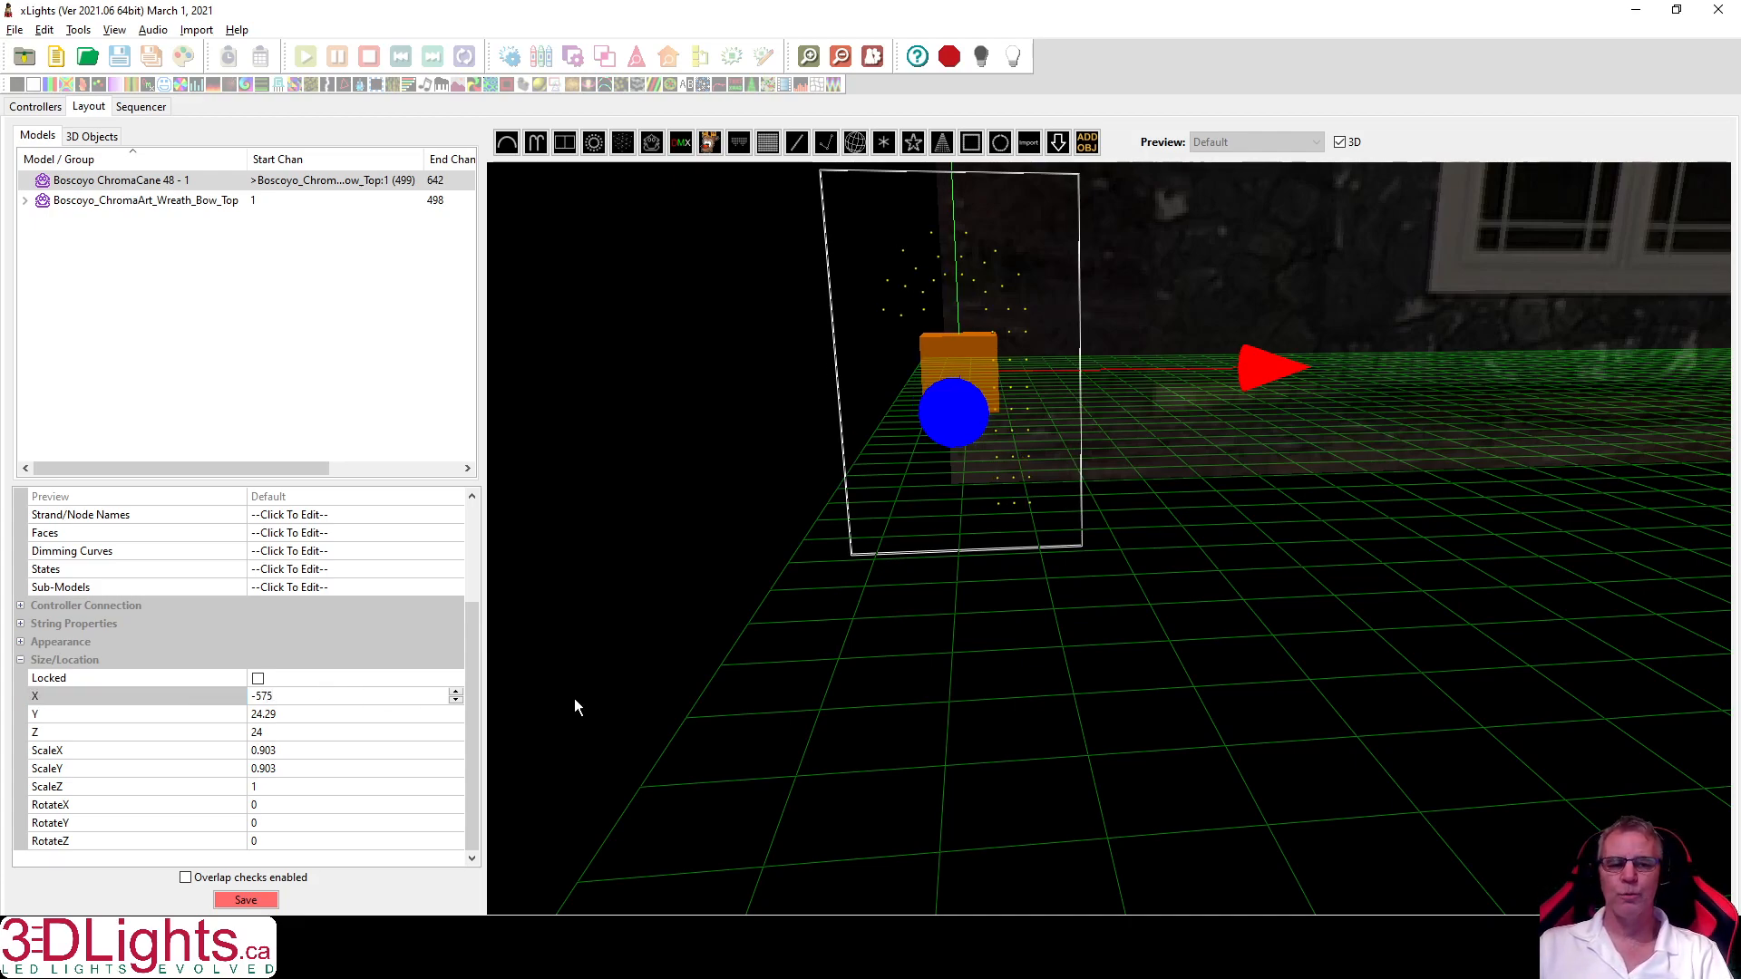
Examine the candy cane's placement at the terrain's edge relative to the house from several distances.
left_click_drag(1152, 535, 767, 701)
scroll(1117, 497, "down", 5)
scroll(1118, 494, "down", 2)
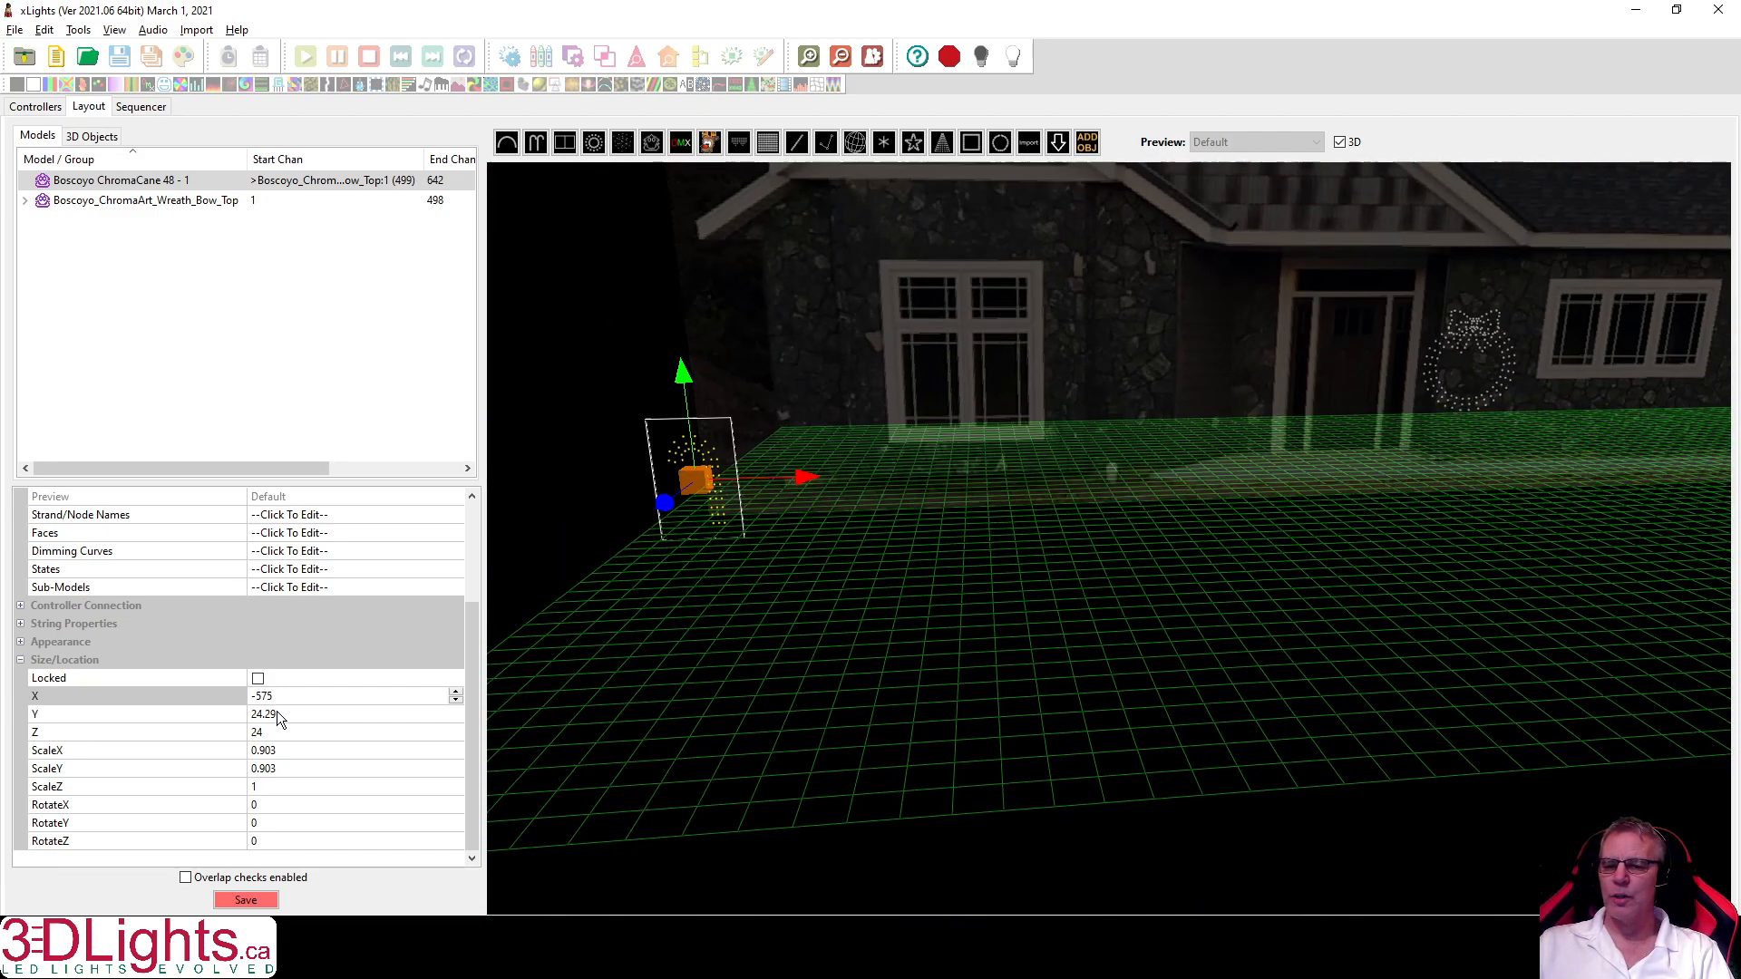
left_click_drag(608, 598, 911, 599)
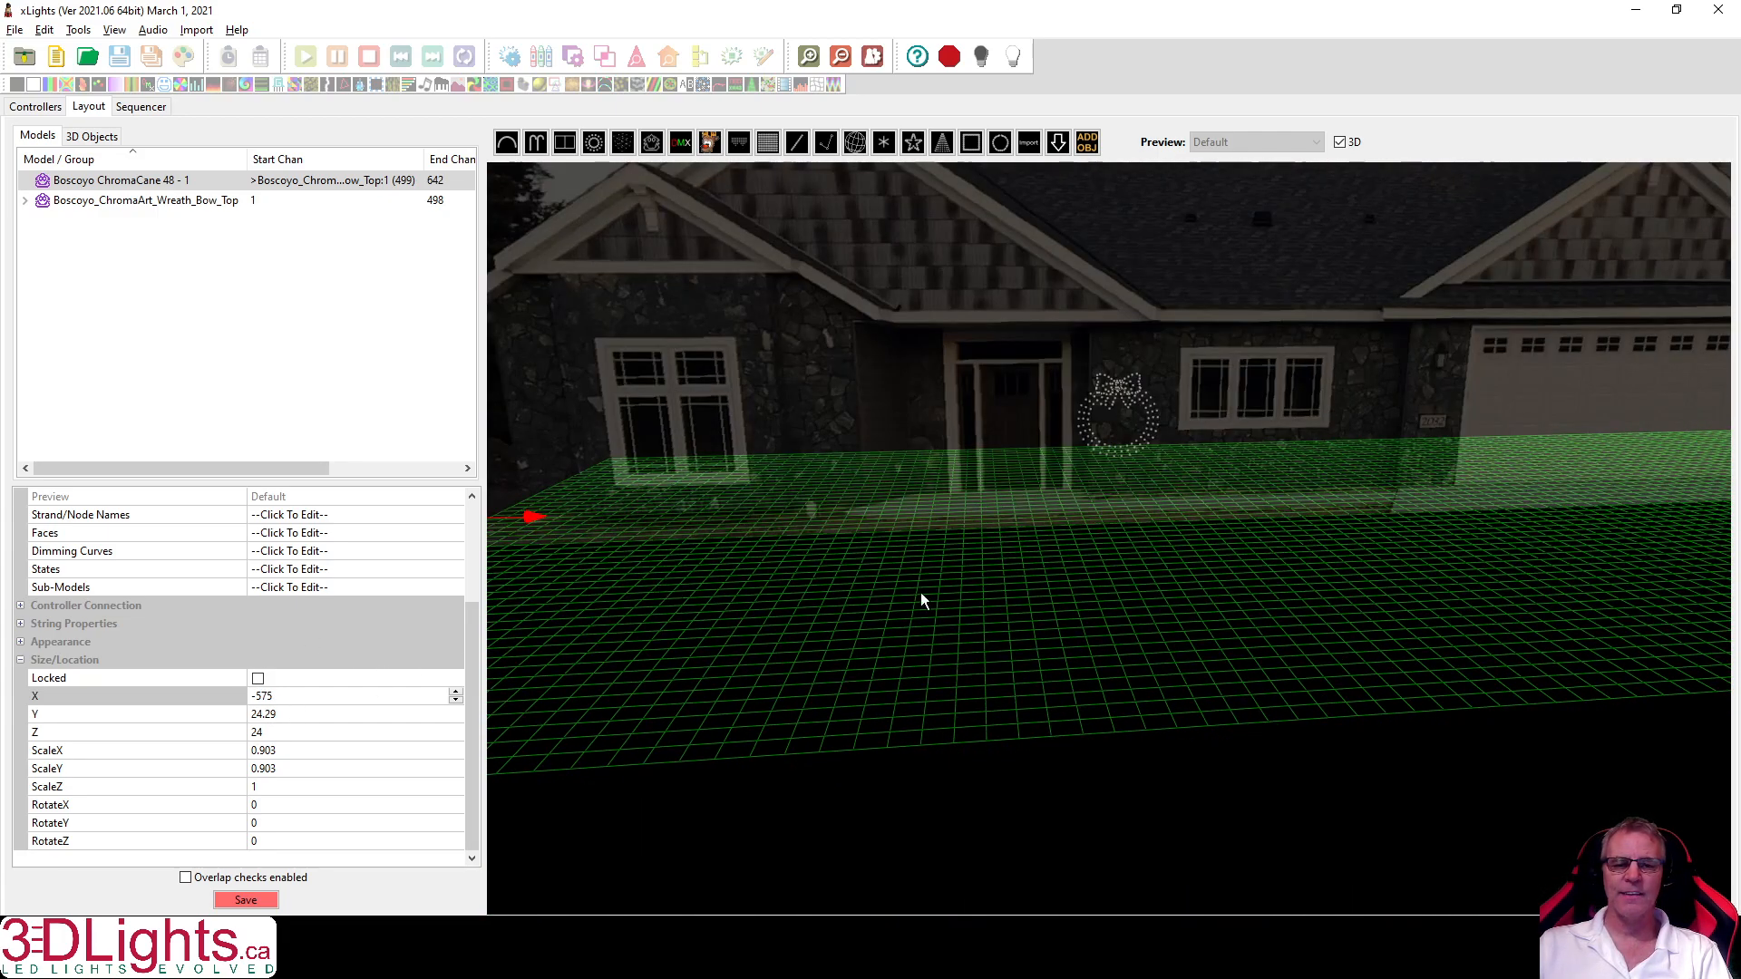
scroll(934, 597, "down", 3)
scroll(1188, 570, "down", 2)
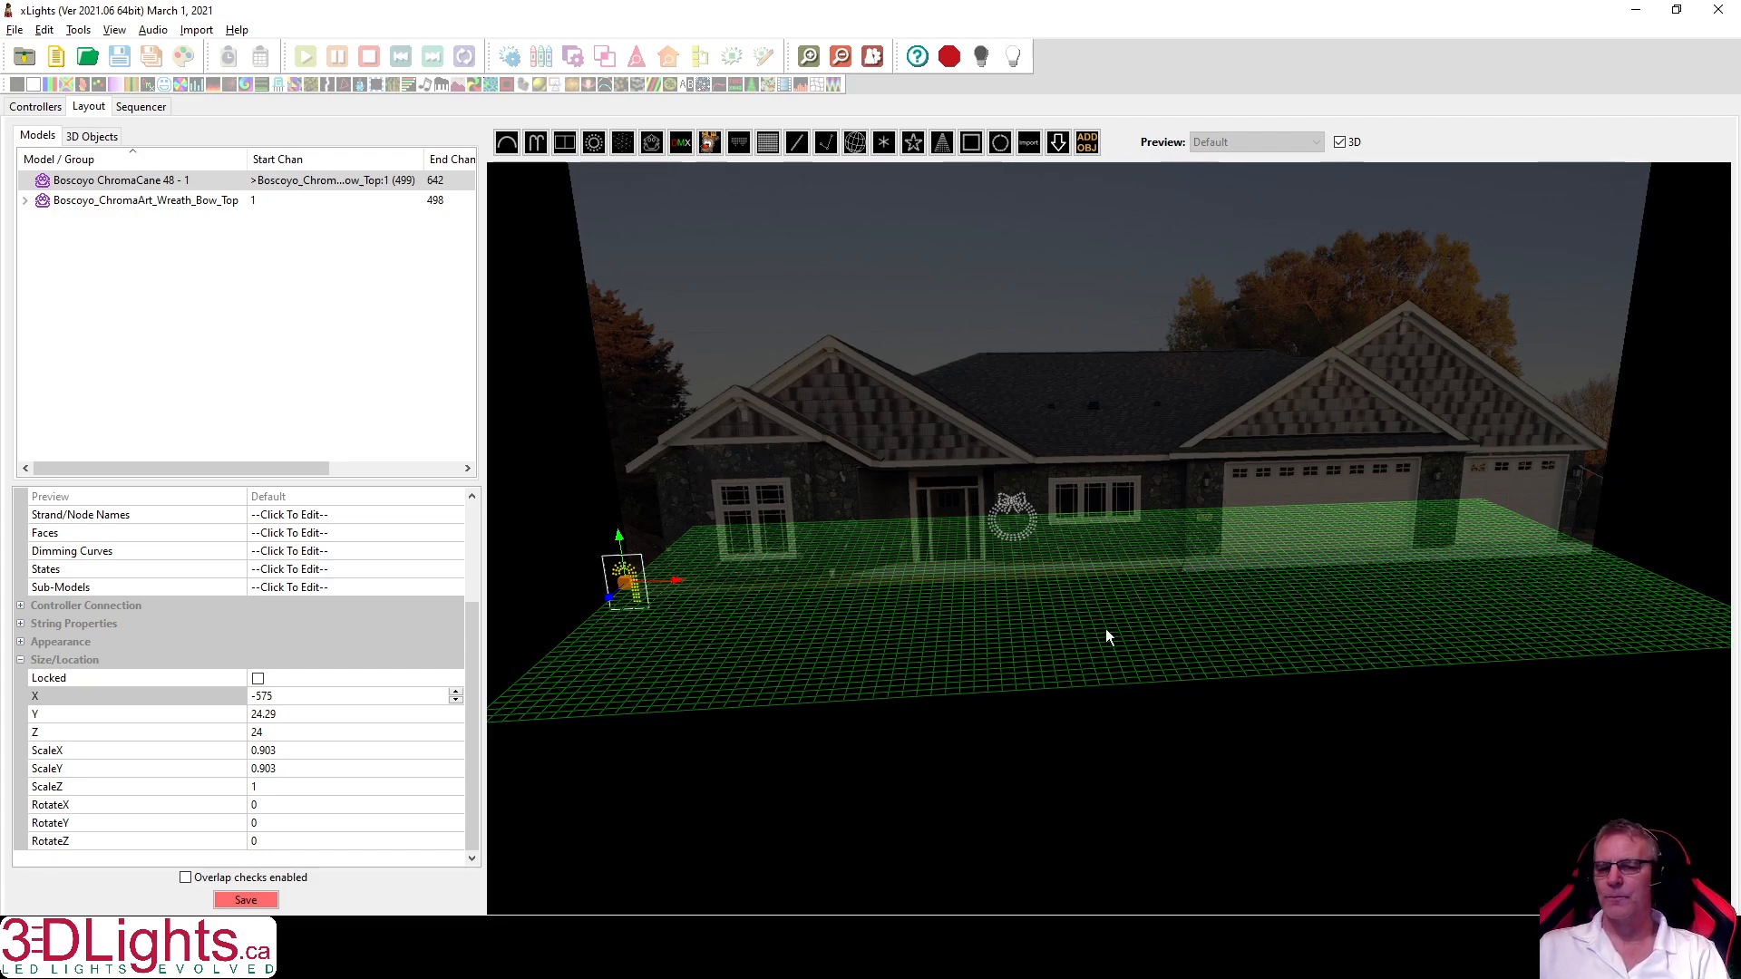
scroll(628, 611, "up", 3)
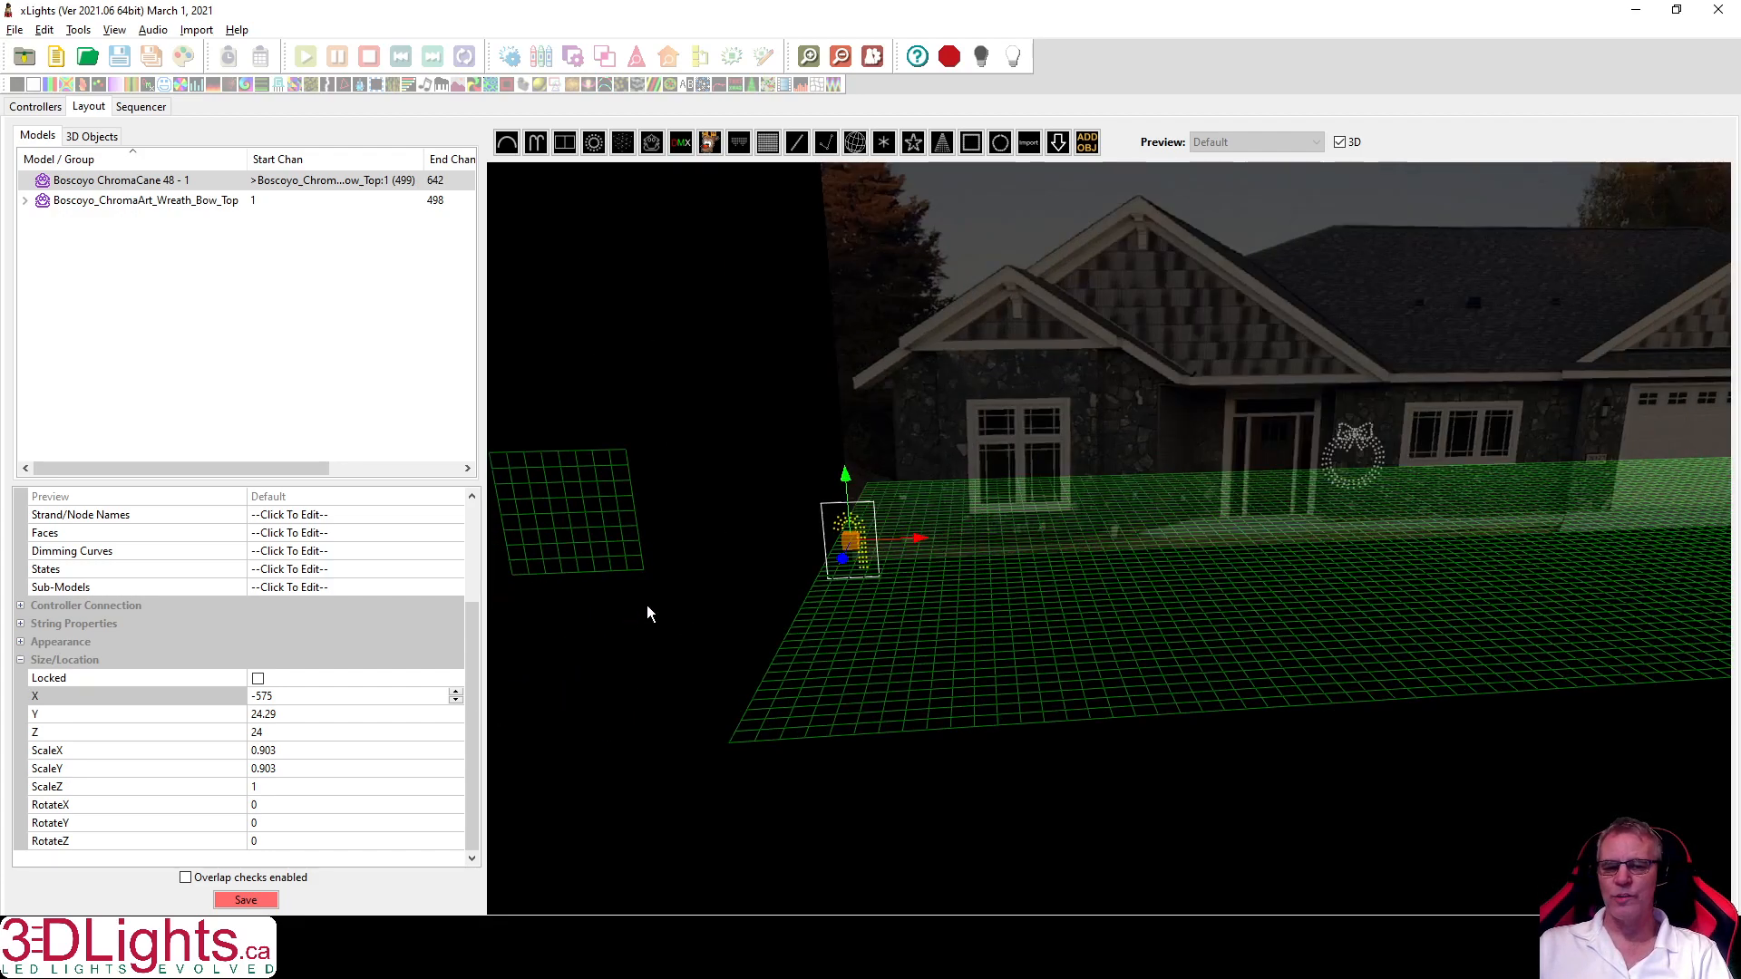
scroll(922, 584, "up", 3)
left_click_drag(1032, 593, 1007, 571)
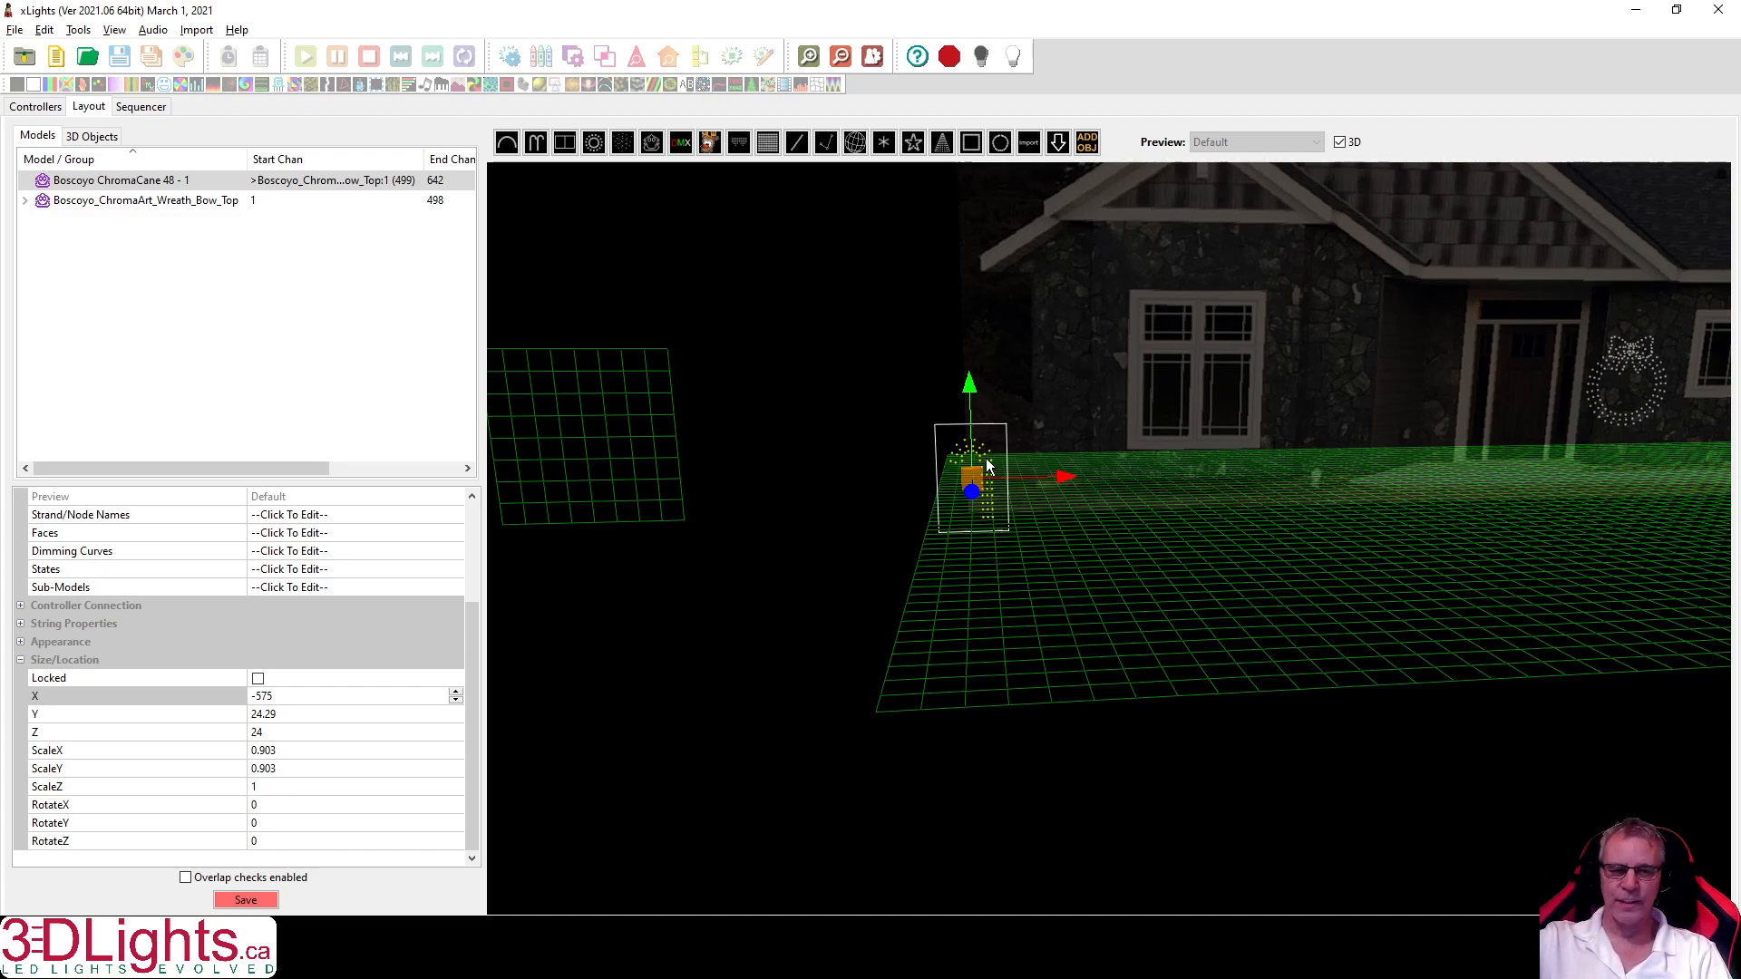
Paste a copy of the candy cane and raise it onto the terrain, to a Y position of about 22.59.
key("ctrl+v")
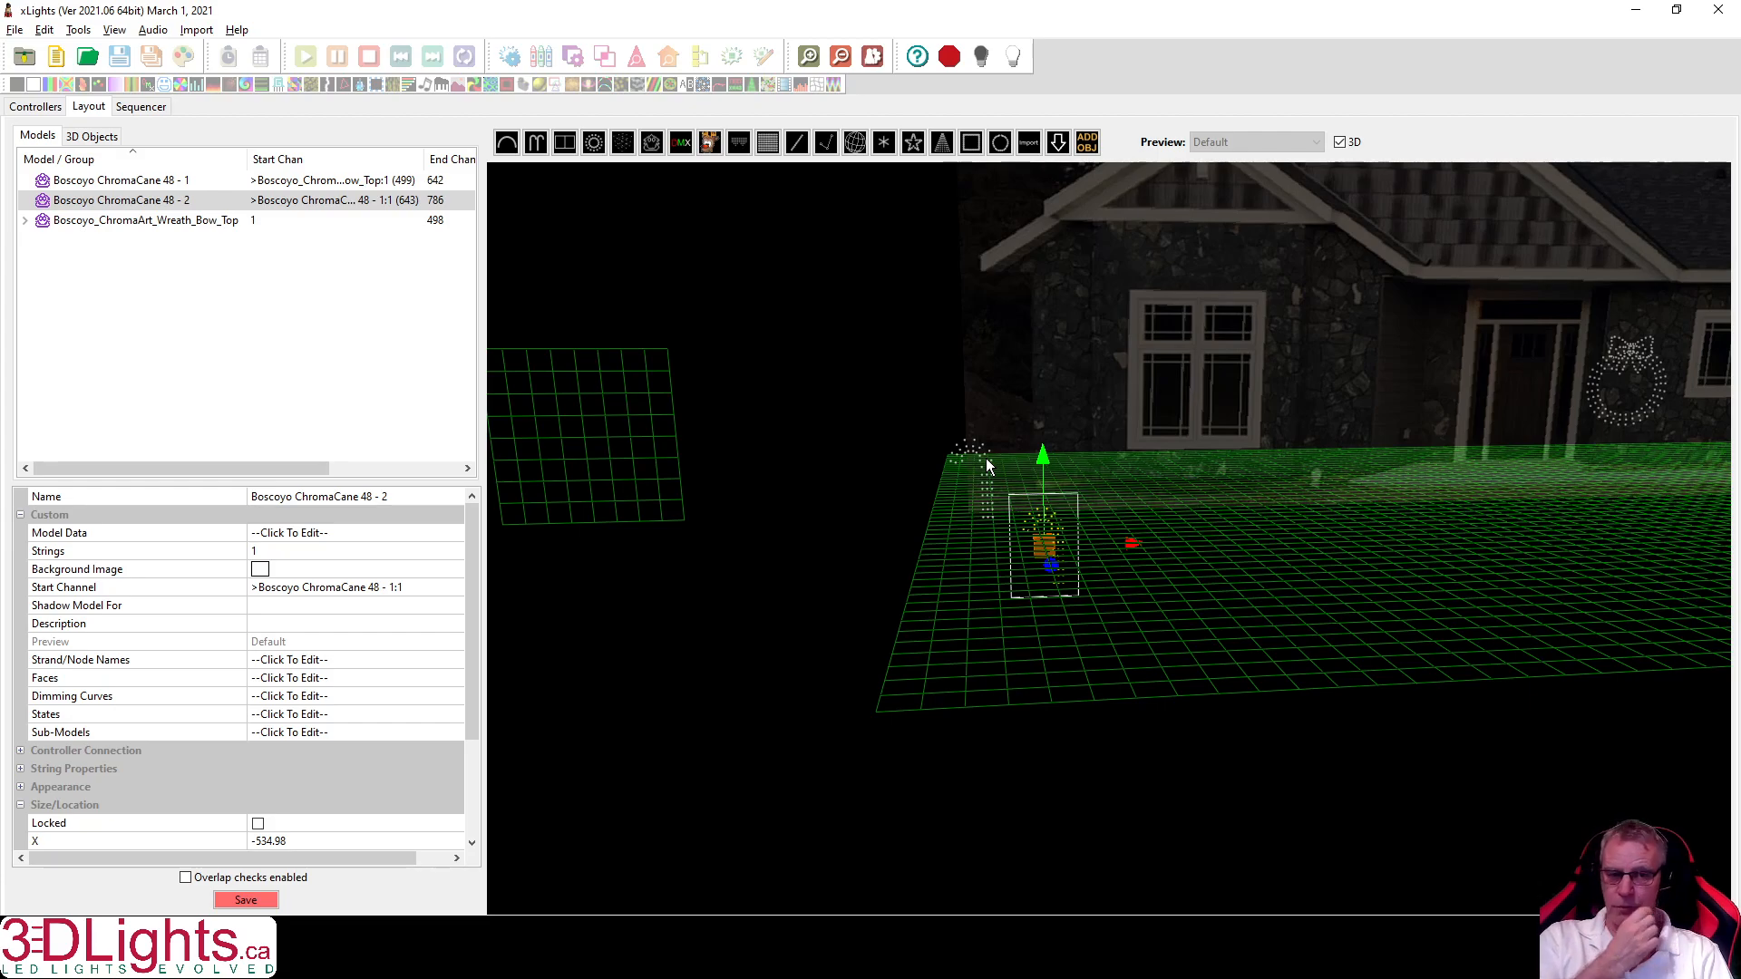
mouse_move(1025, 618)
left_mouse_down()
mouse_move(1021, 635)
mouse_move(1083, 650)
mouse_move(1131, 627)
mouse_move(1054, 632)
left_mouse_up()
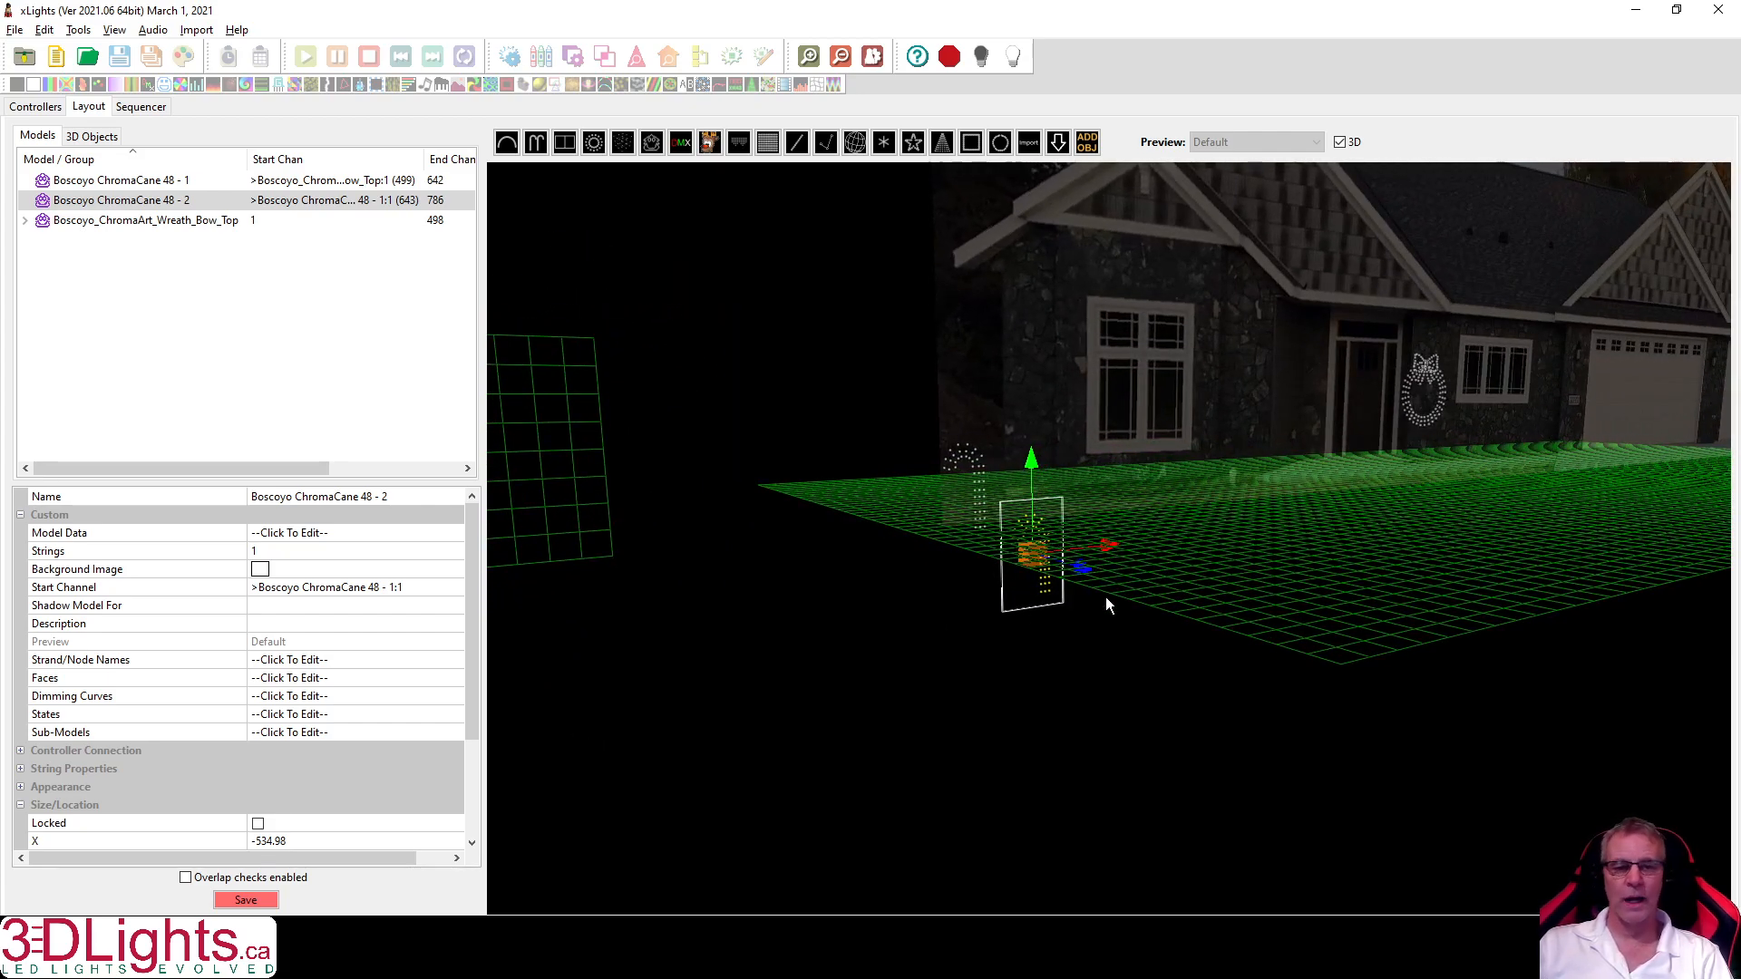
left_click_drag(1106, 668, 1068, 668)
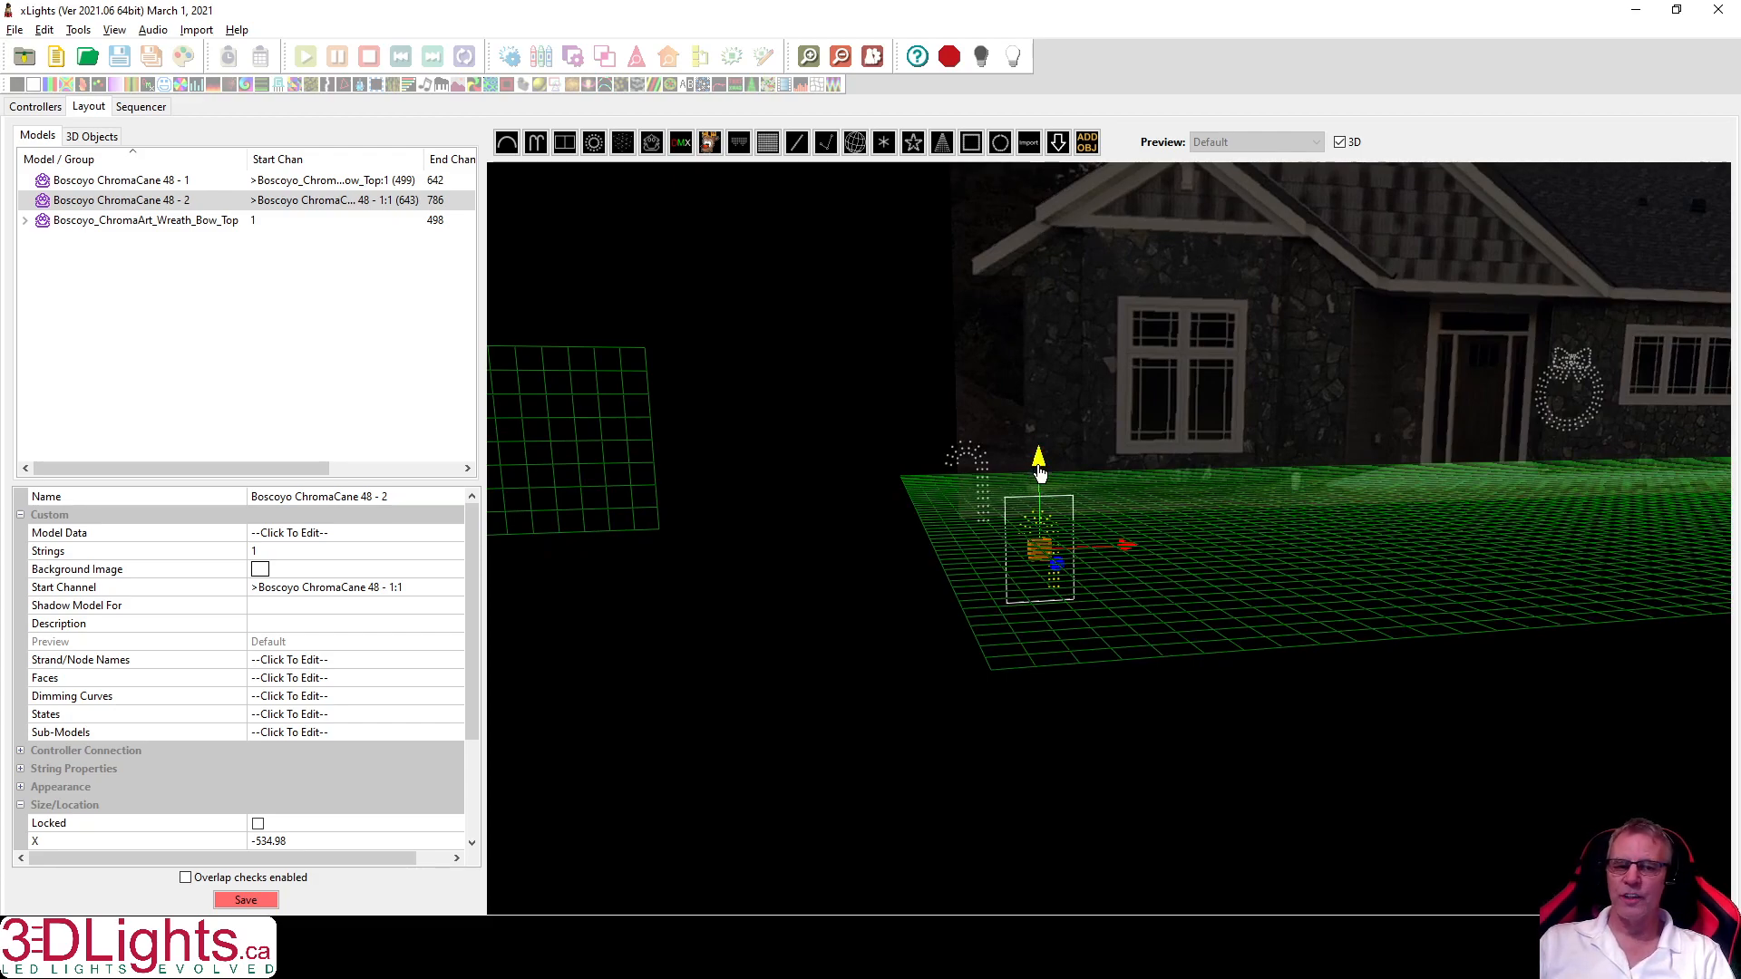
left_click_drag(468, 555, 470, 666)
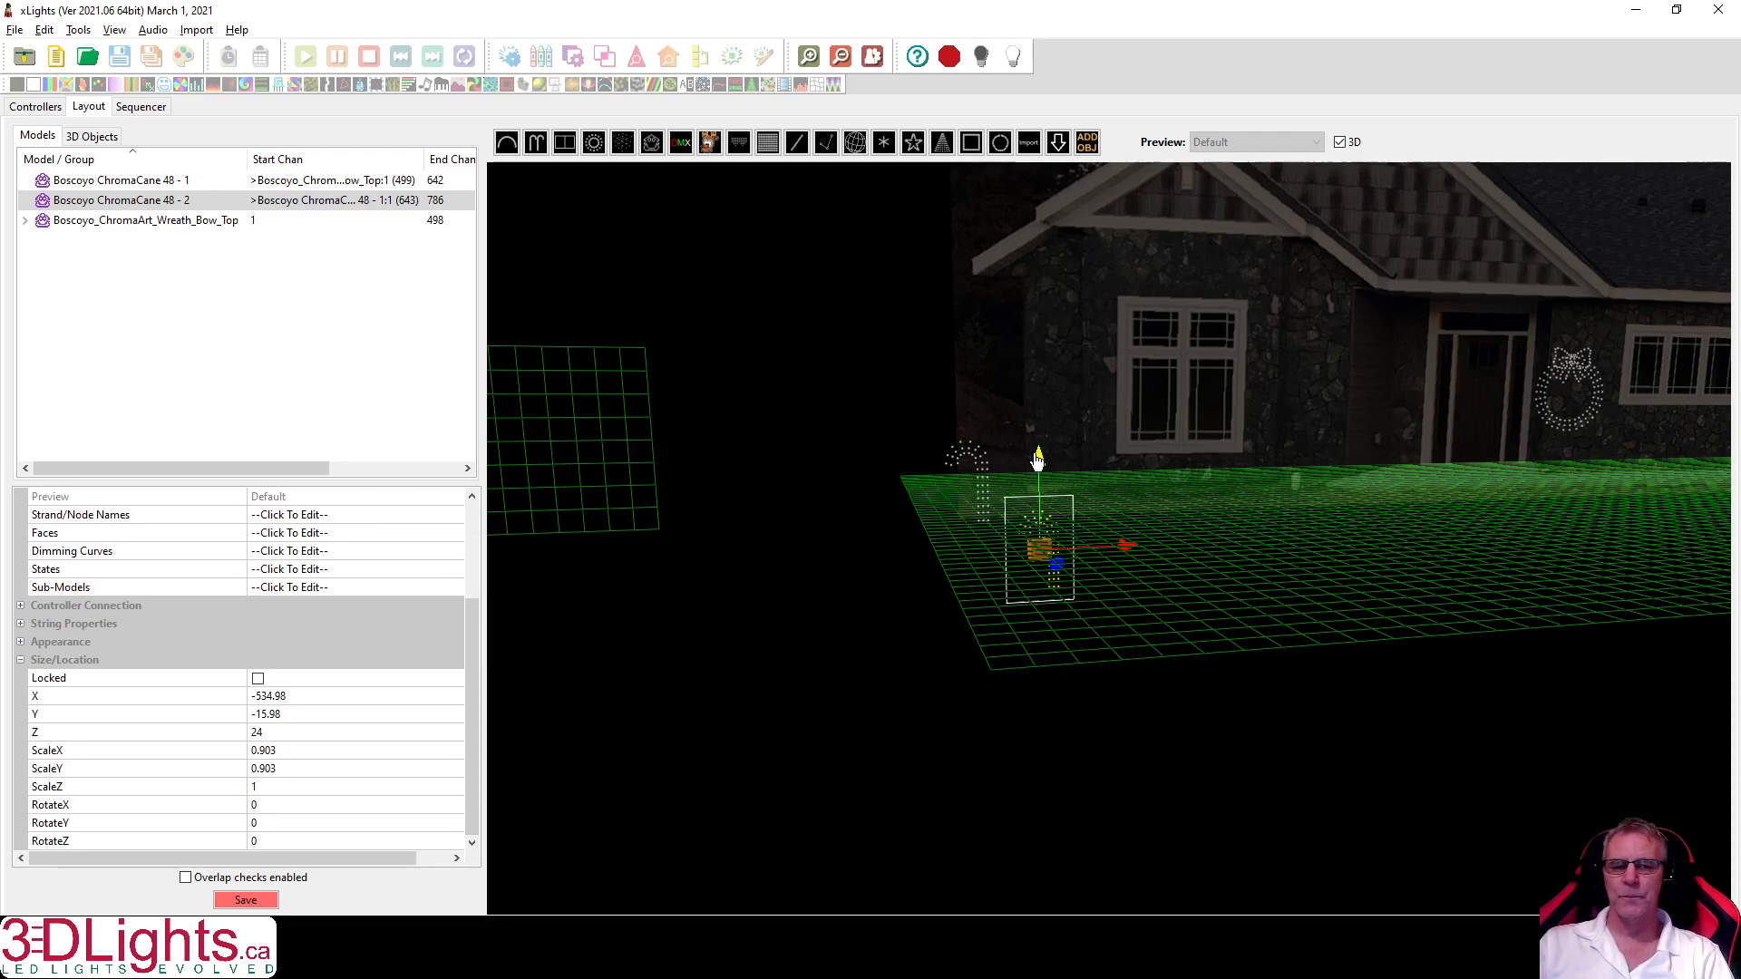
mouse_move(1040, 466)
left_mouse_down()
mouse_move(1042, 379)
mouse_move(1044, 434)
left_mouse_up()
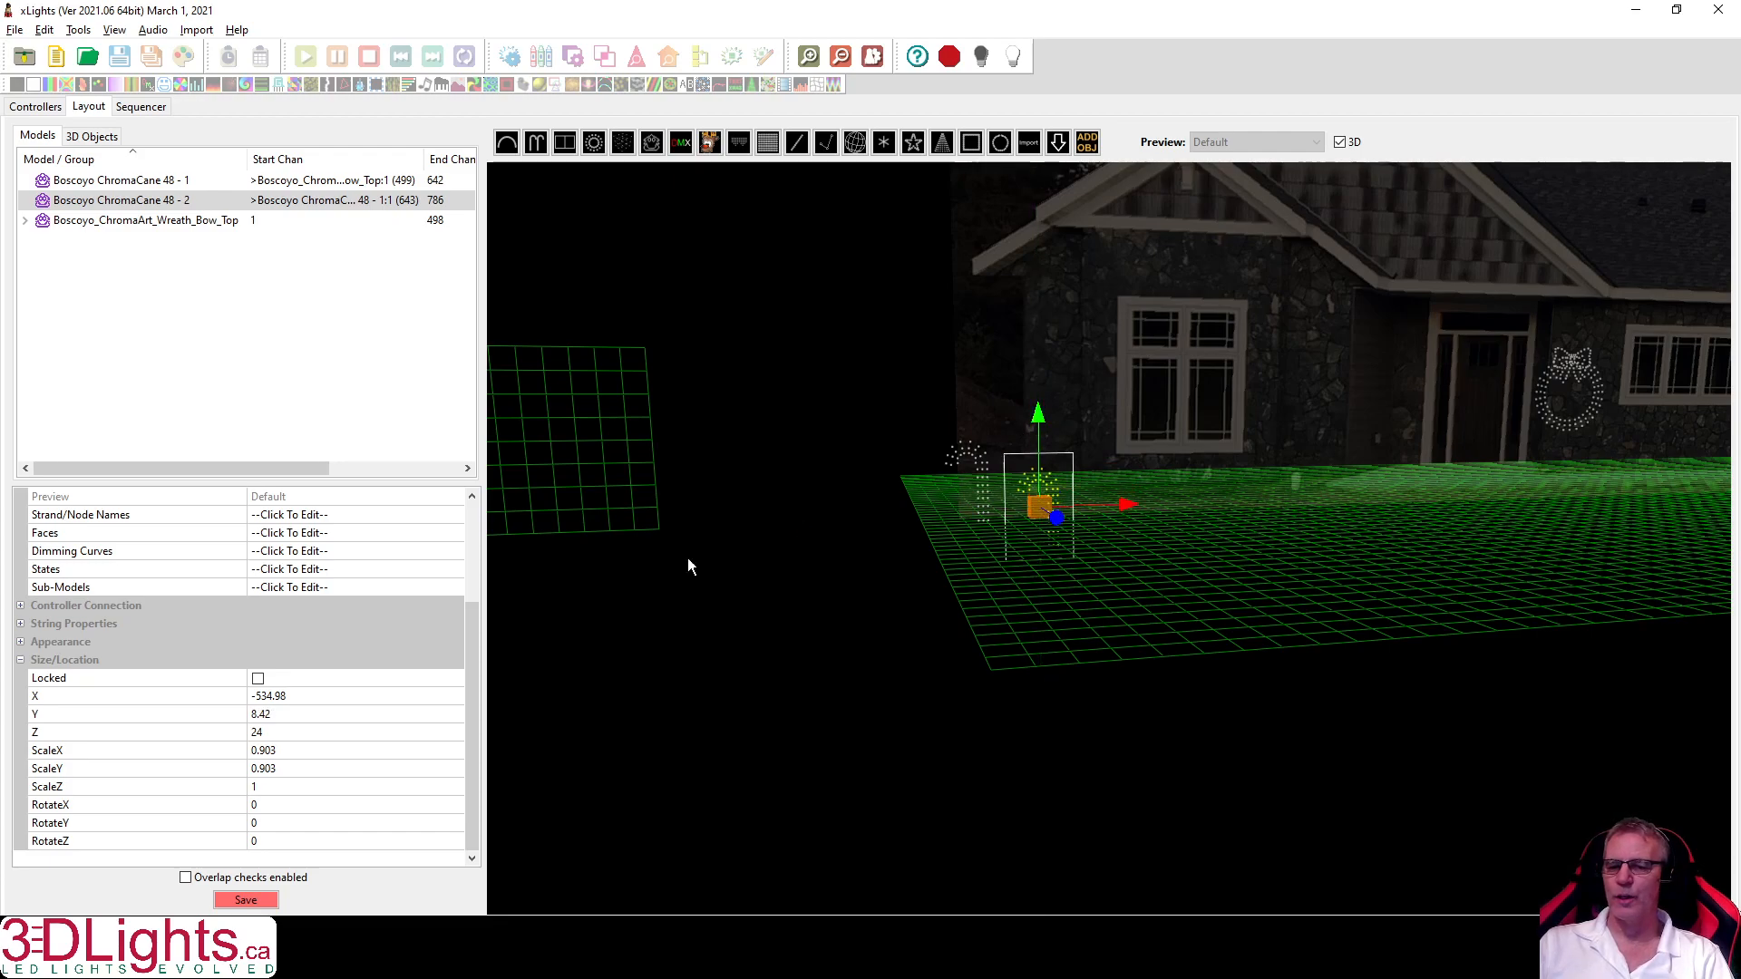
right_click(1052, 479)
left_click(1114, 506)
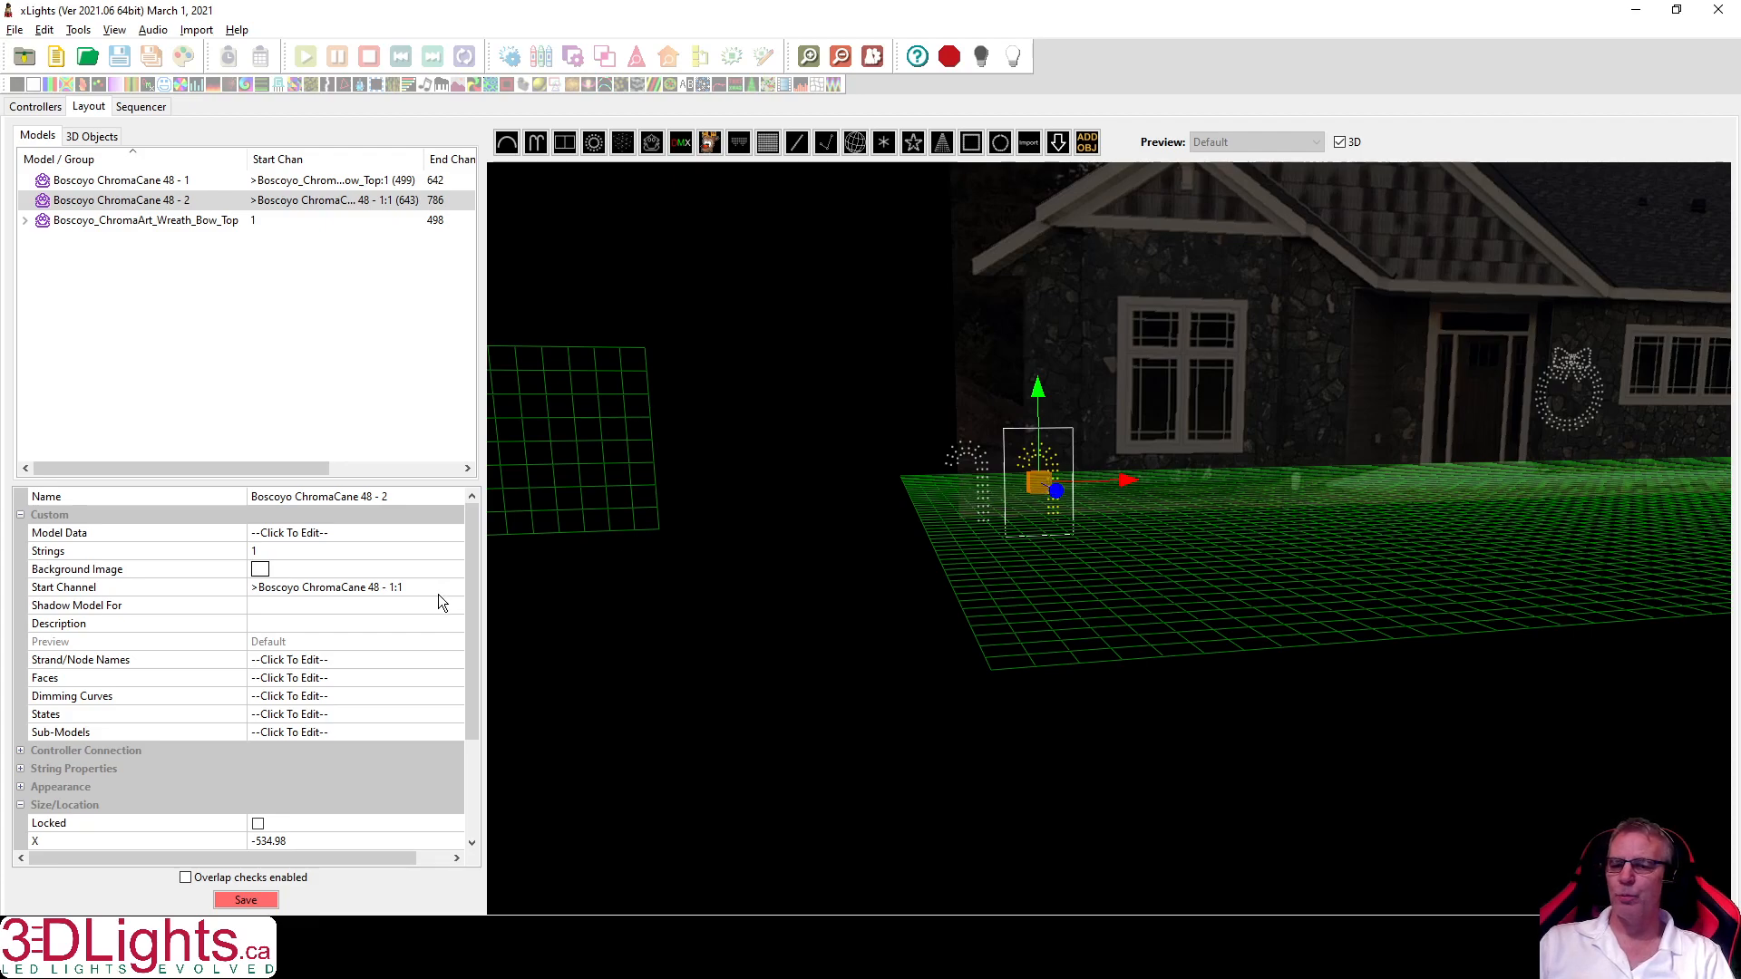
Check the first candy cane's X position and set the Boscoyo ChromaCane 48 - 2 model's X to the same -575.
left_click(186, 182)
left_click_drag(472, 696, 471, 792)
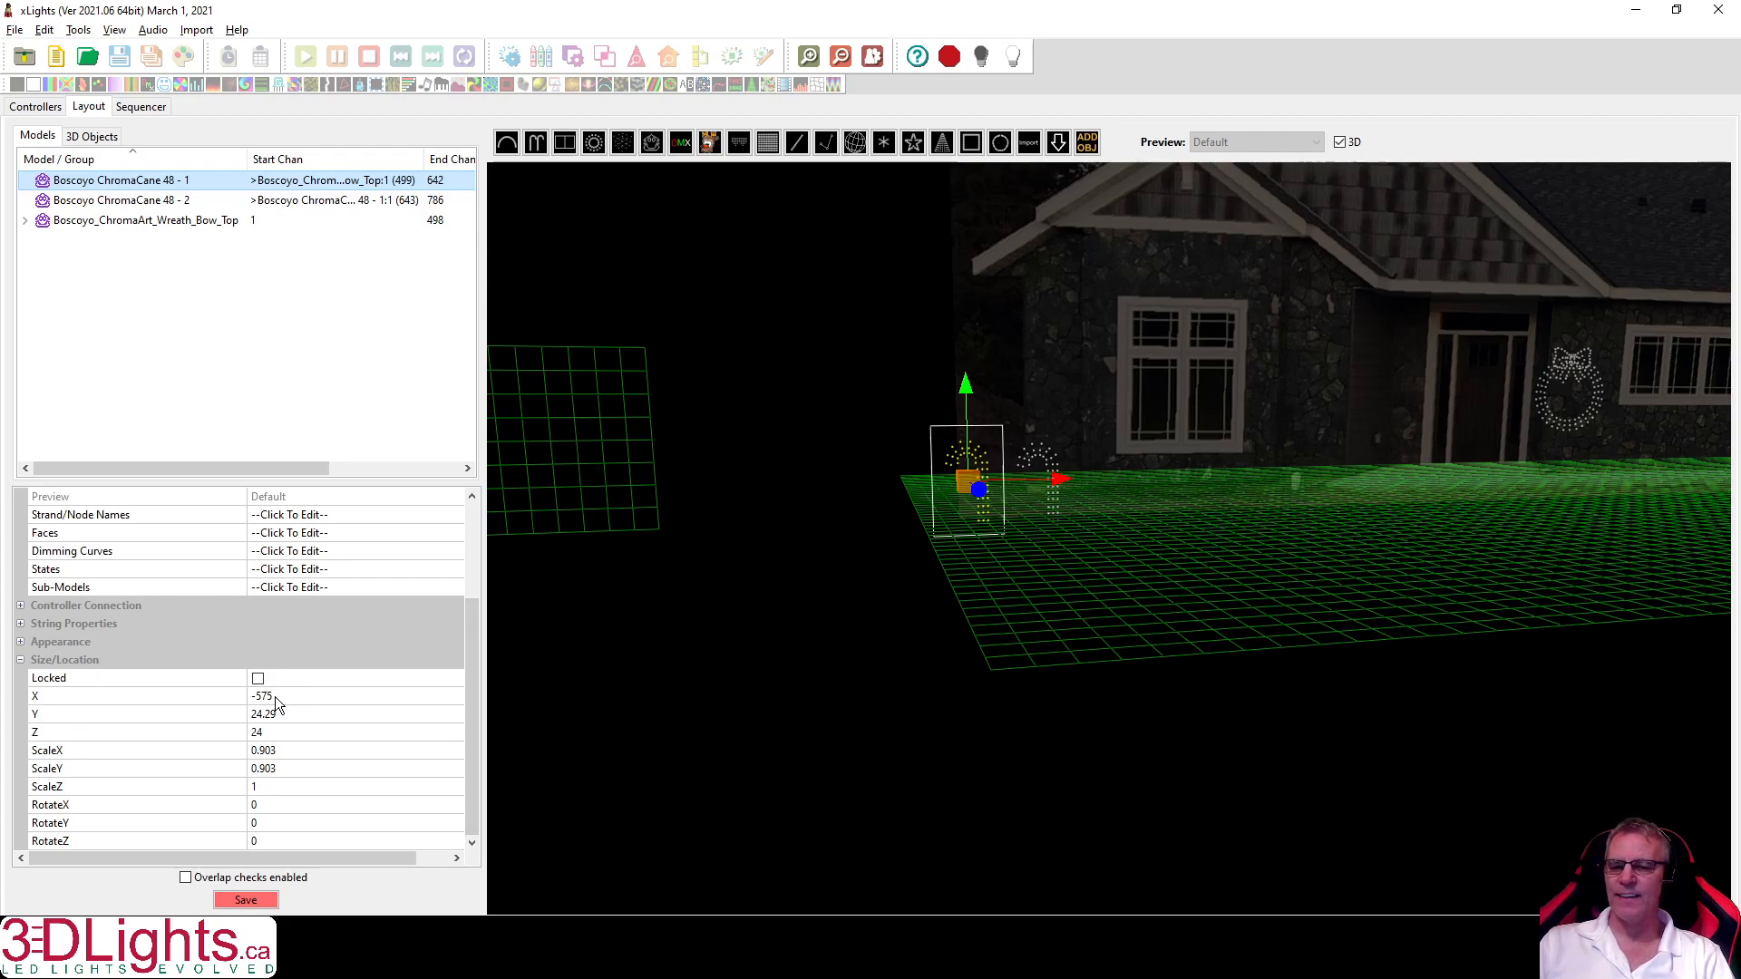
left_click(186, 200)
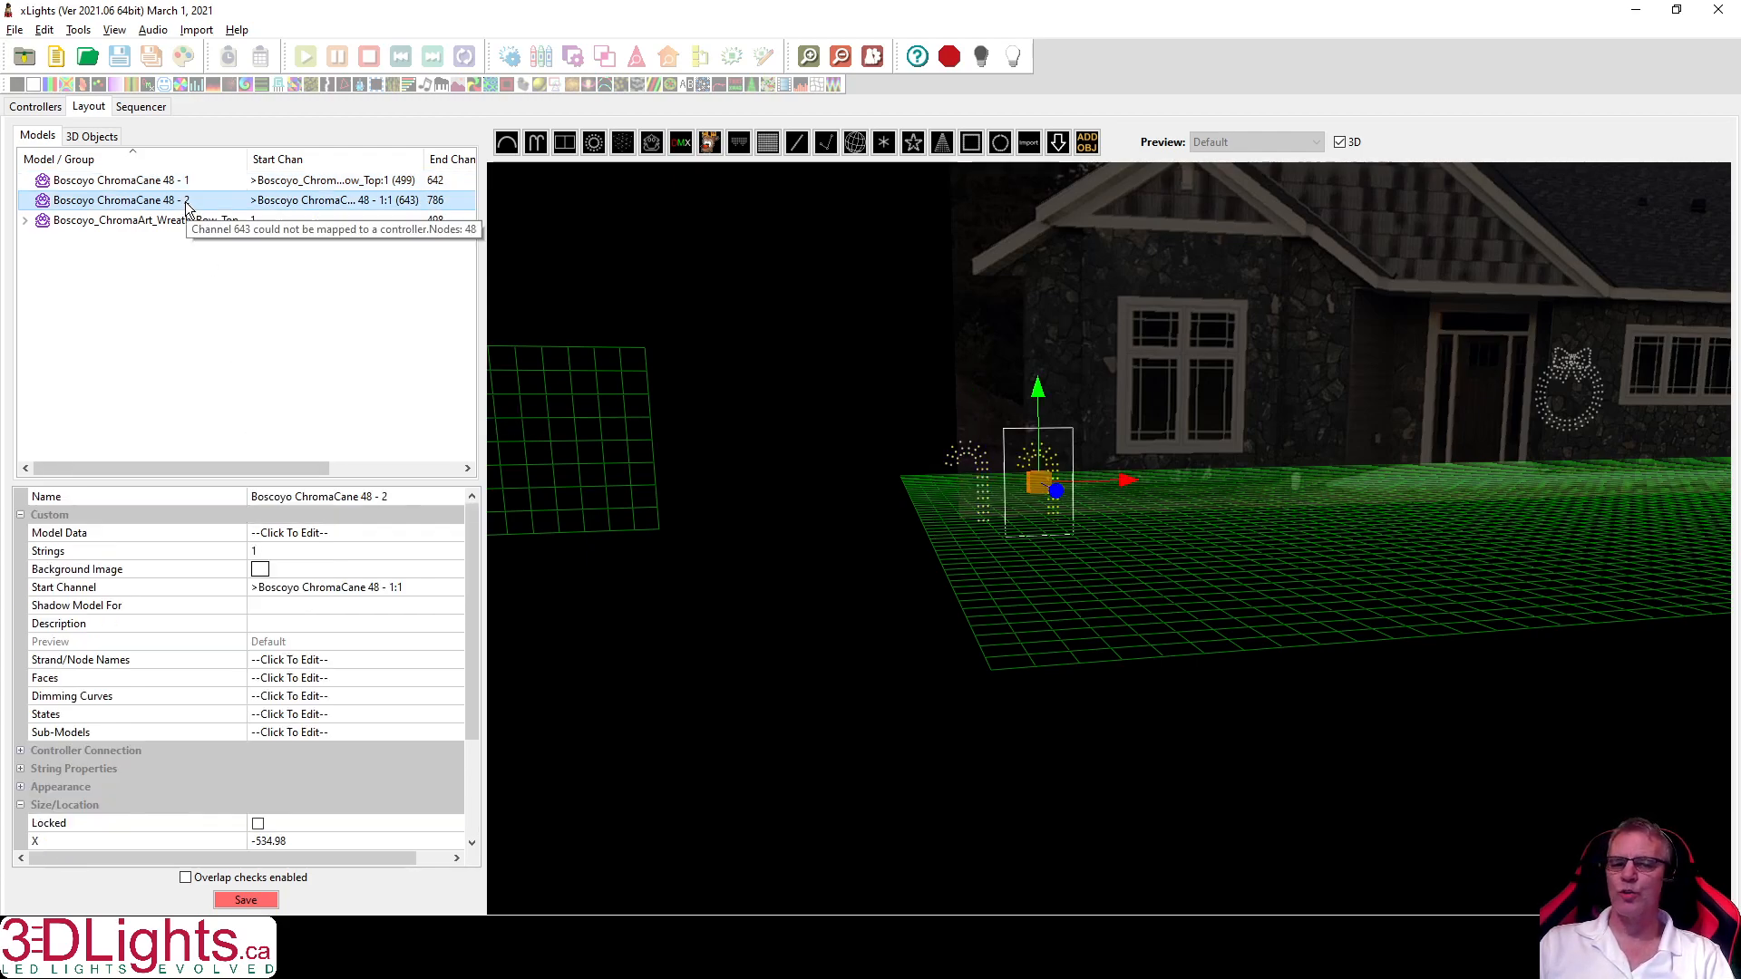
scroll(342, 780, "down", 3)
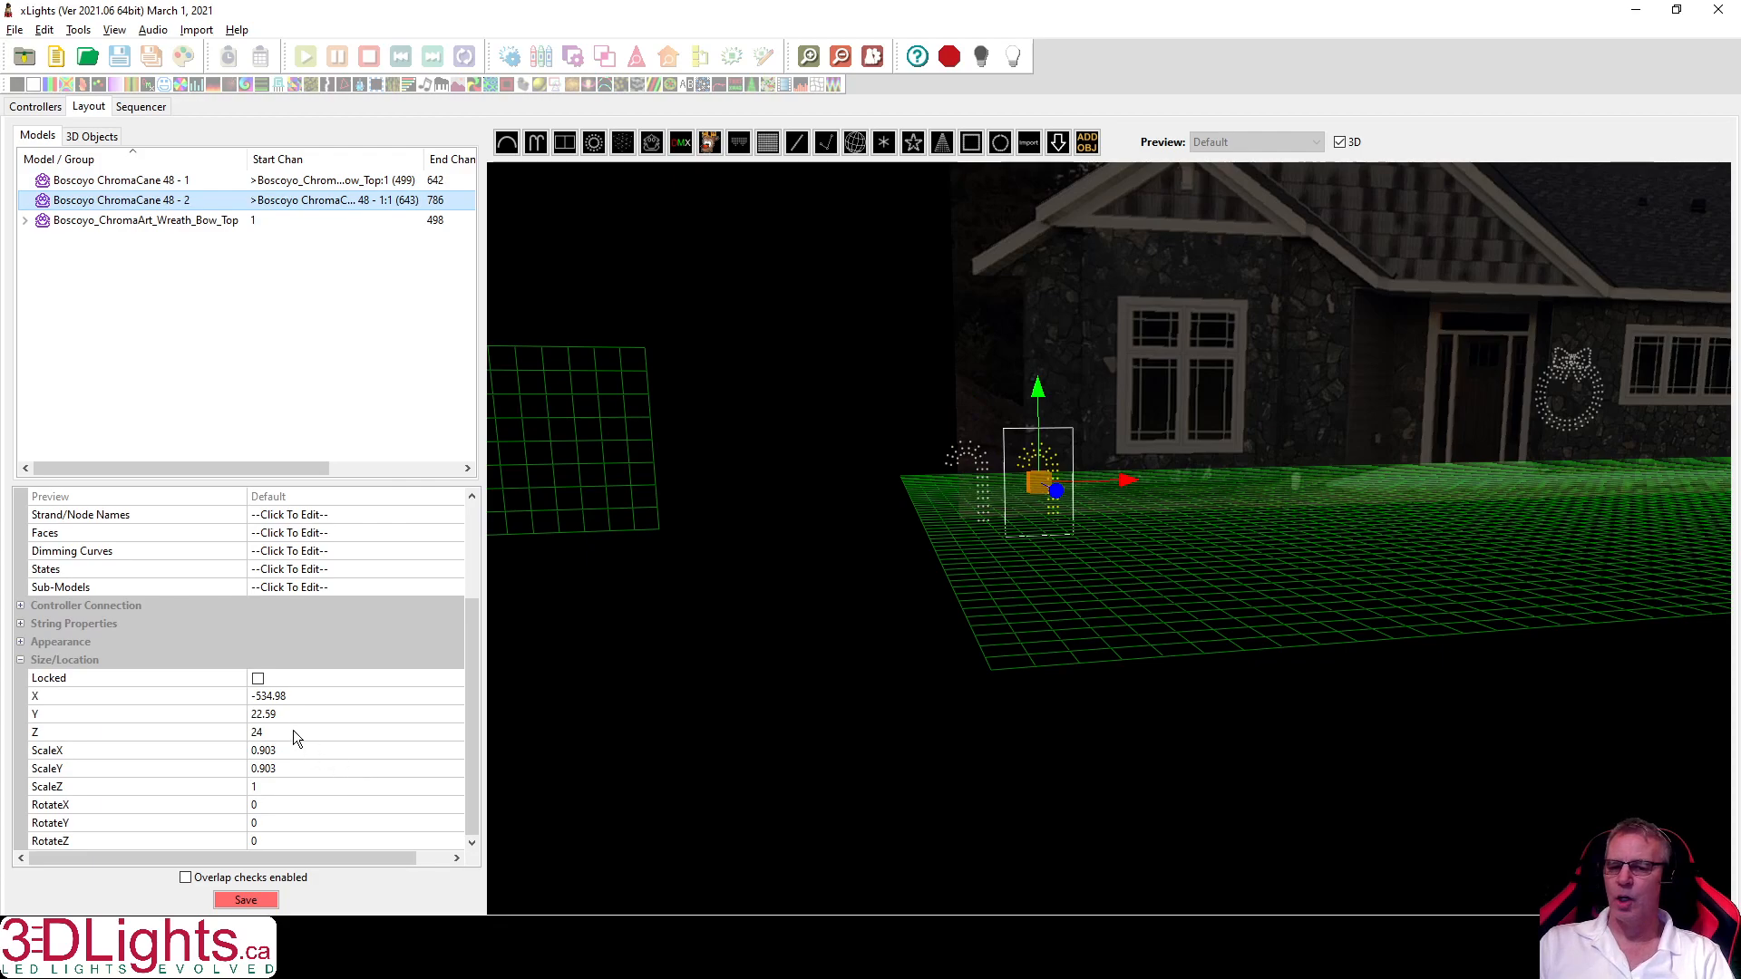
left_click(315, 695)
type("-575")
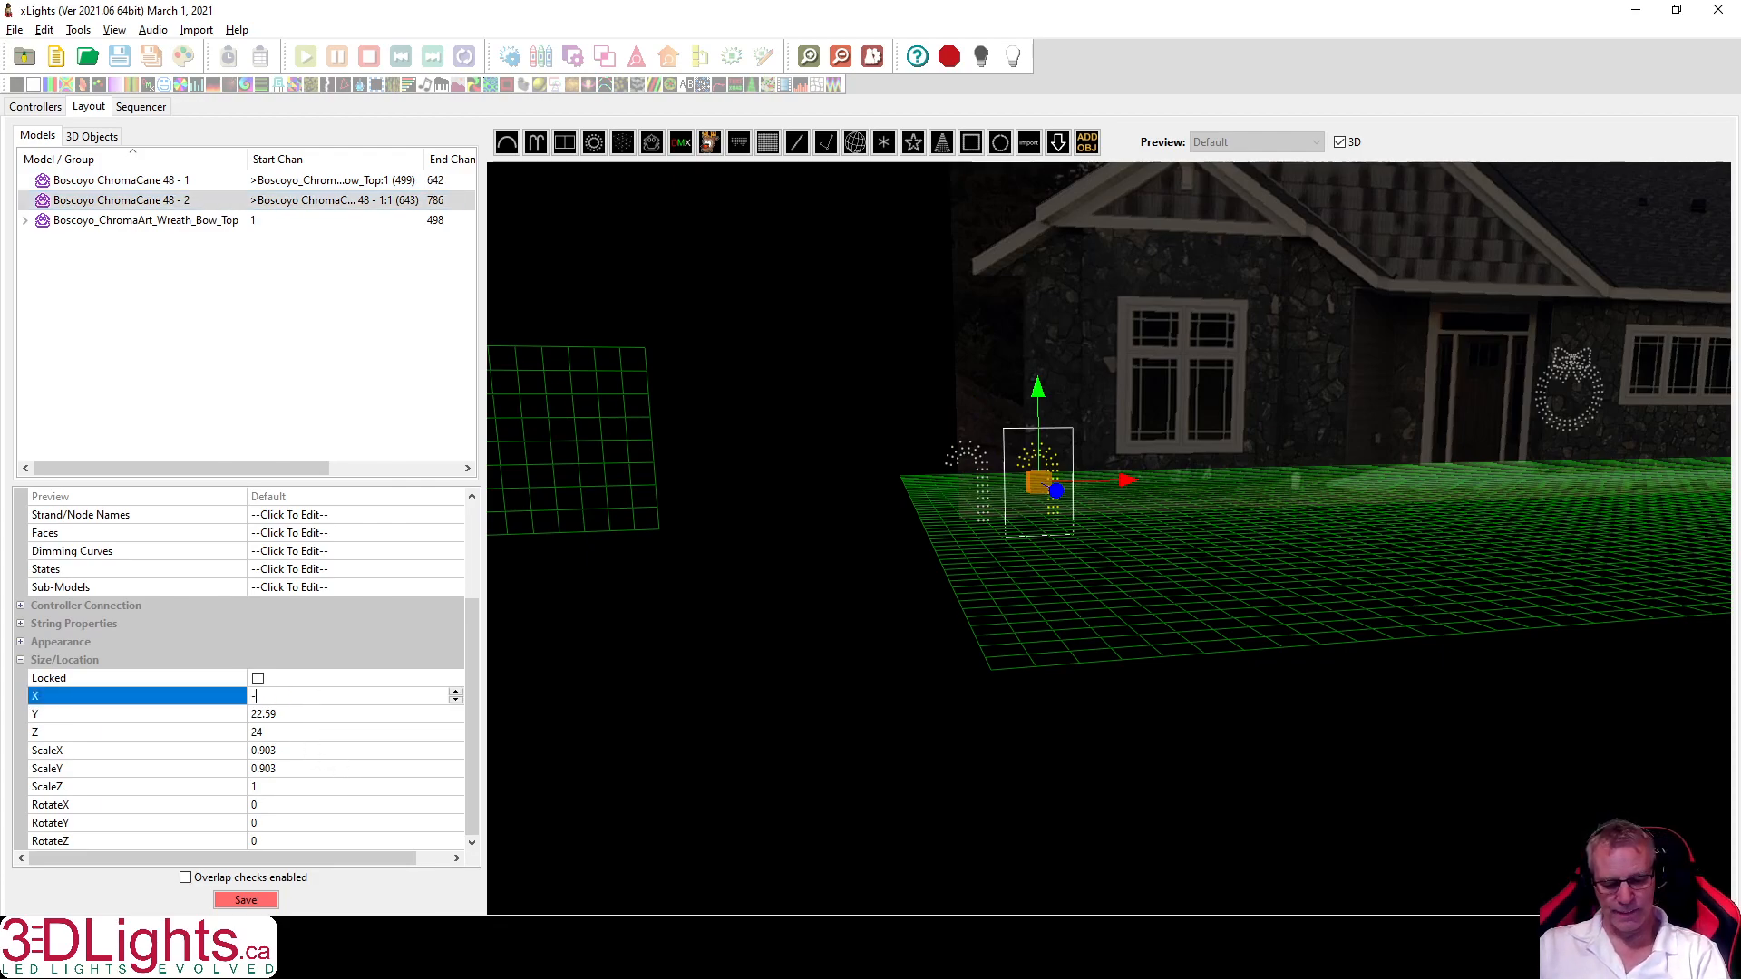
key("Return")
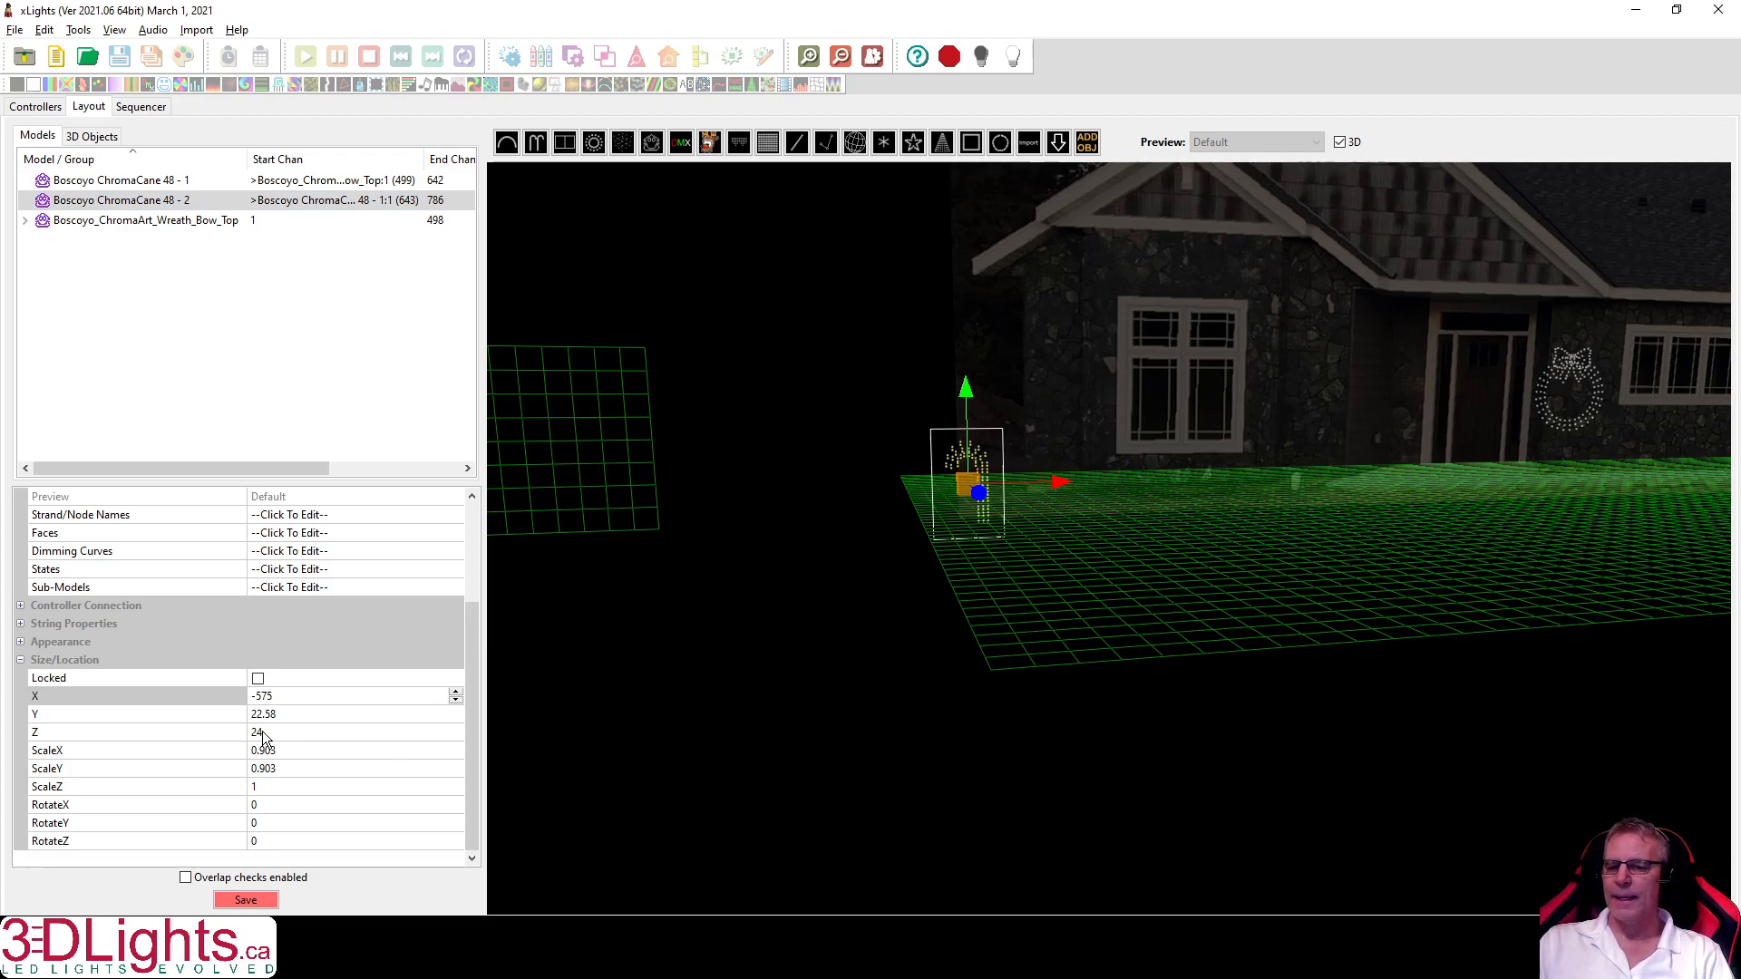
Check the first candy cane's Z position and set the Boscoyo ChromaCane 48 - 2 model's Z to 48.
left_click(185, 181)
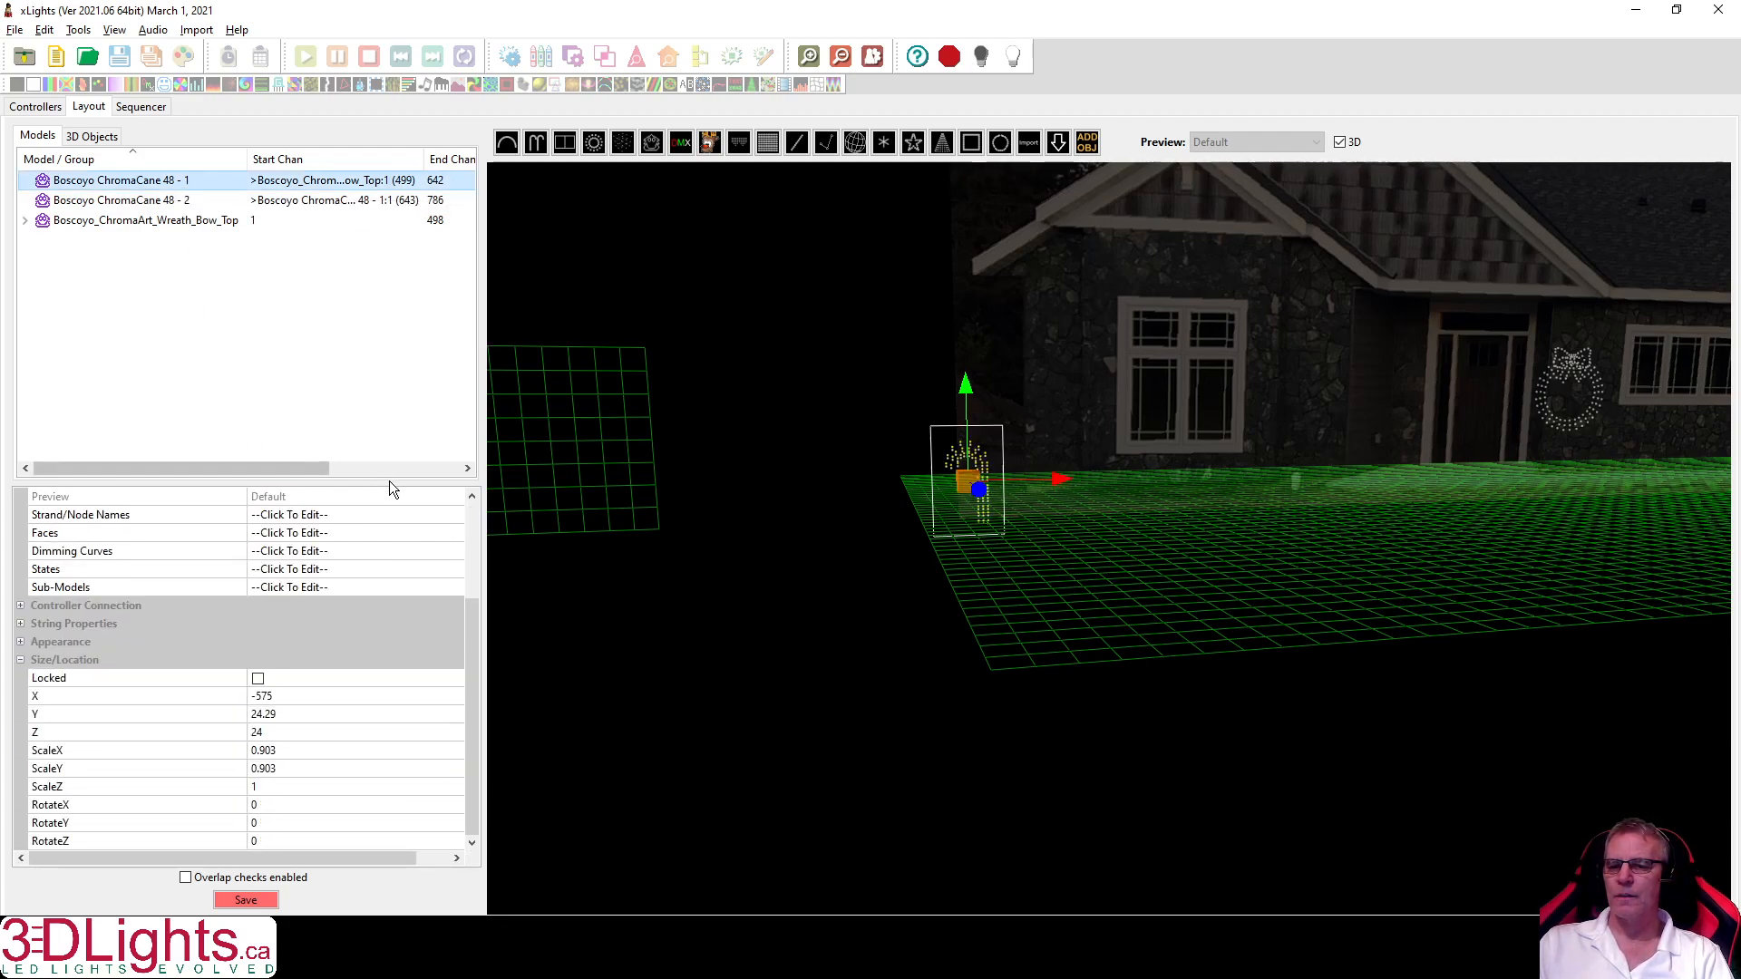
left_click_drag(388, 478, 399, 350)
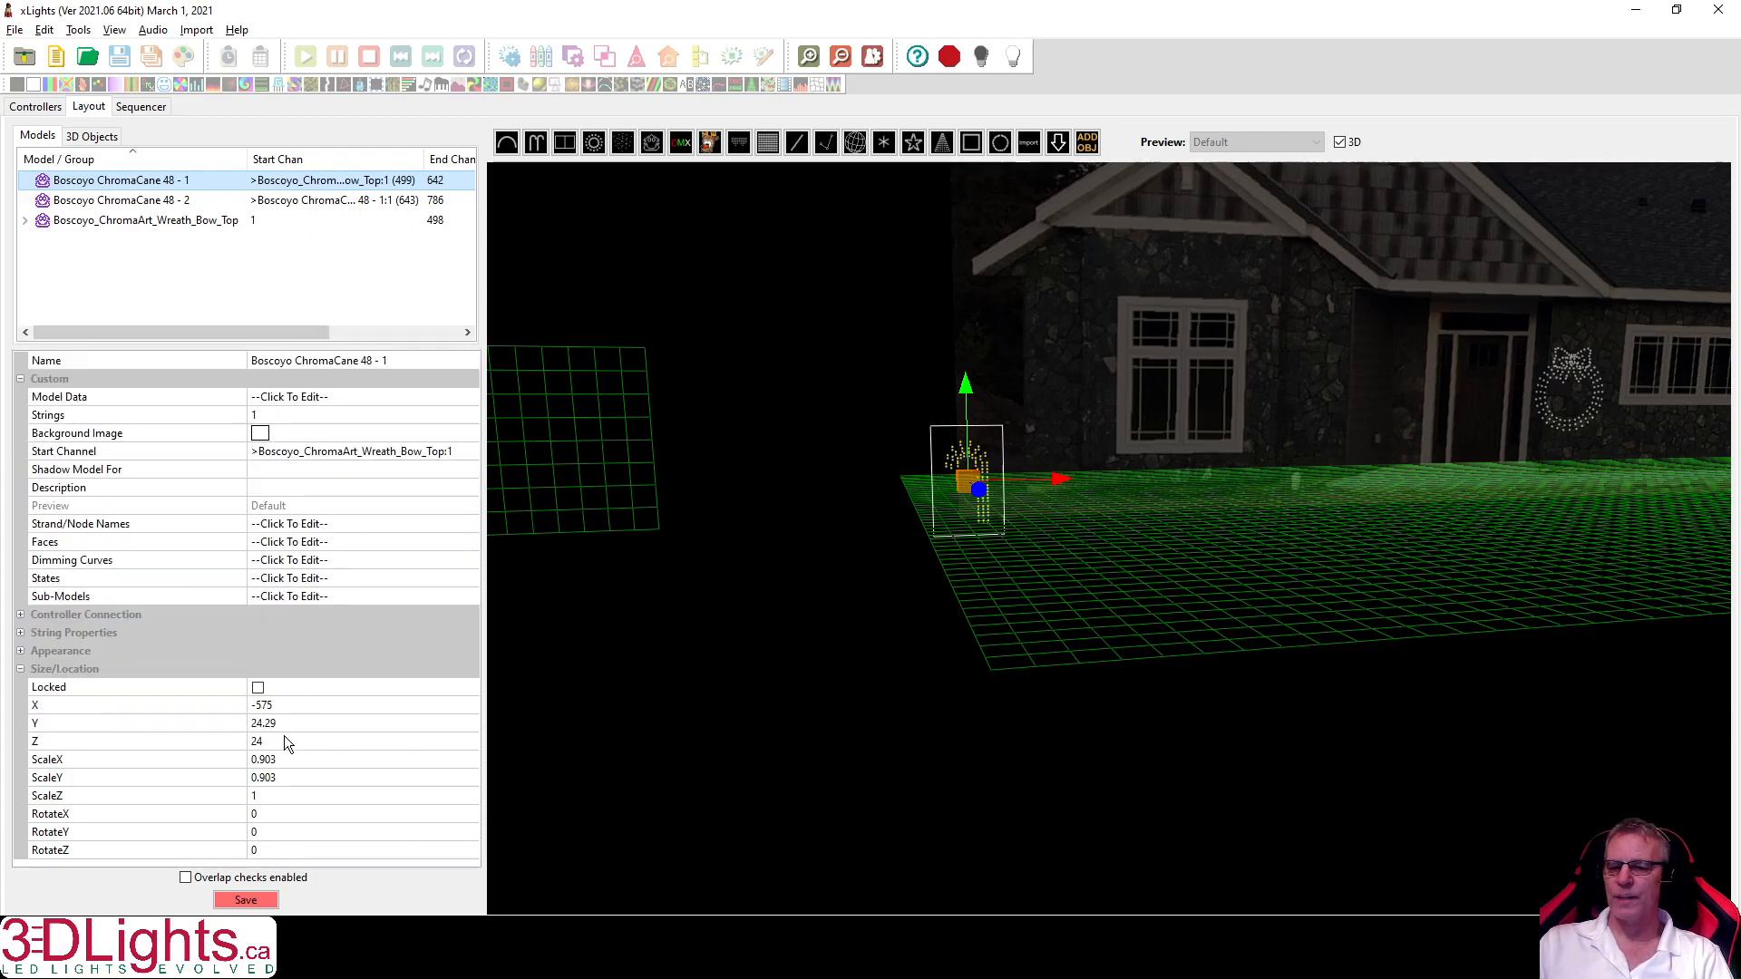
left_click(283, 744)
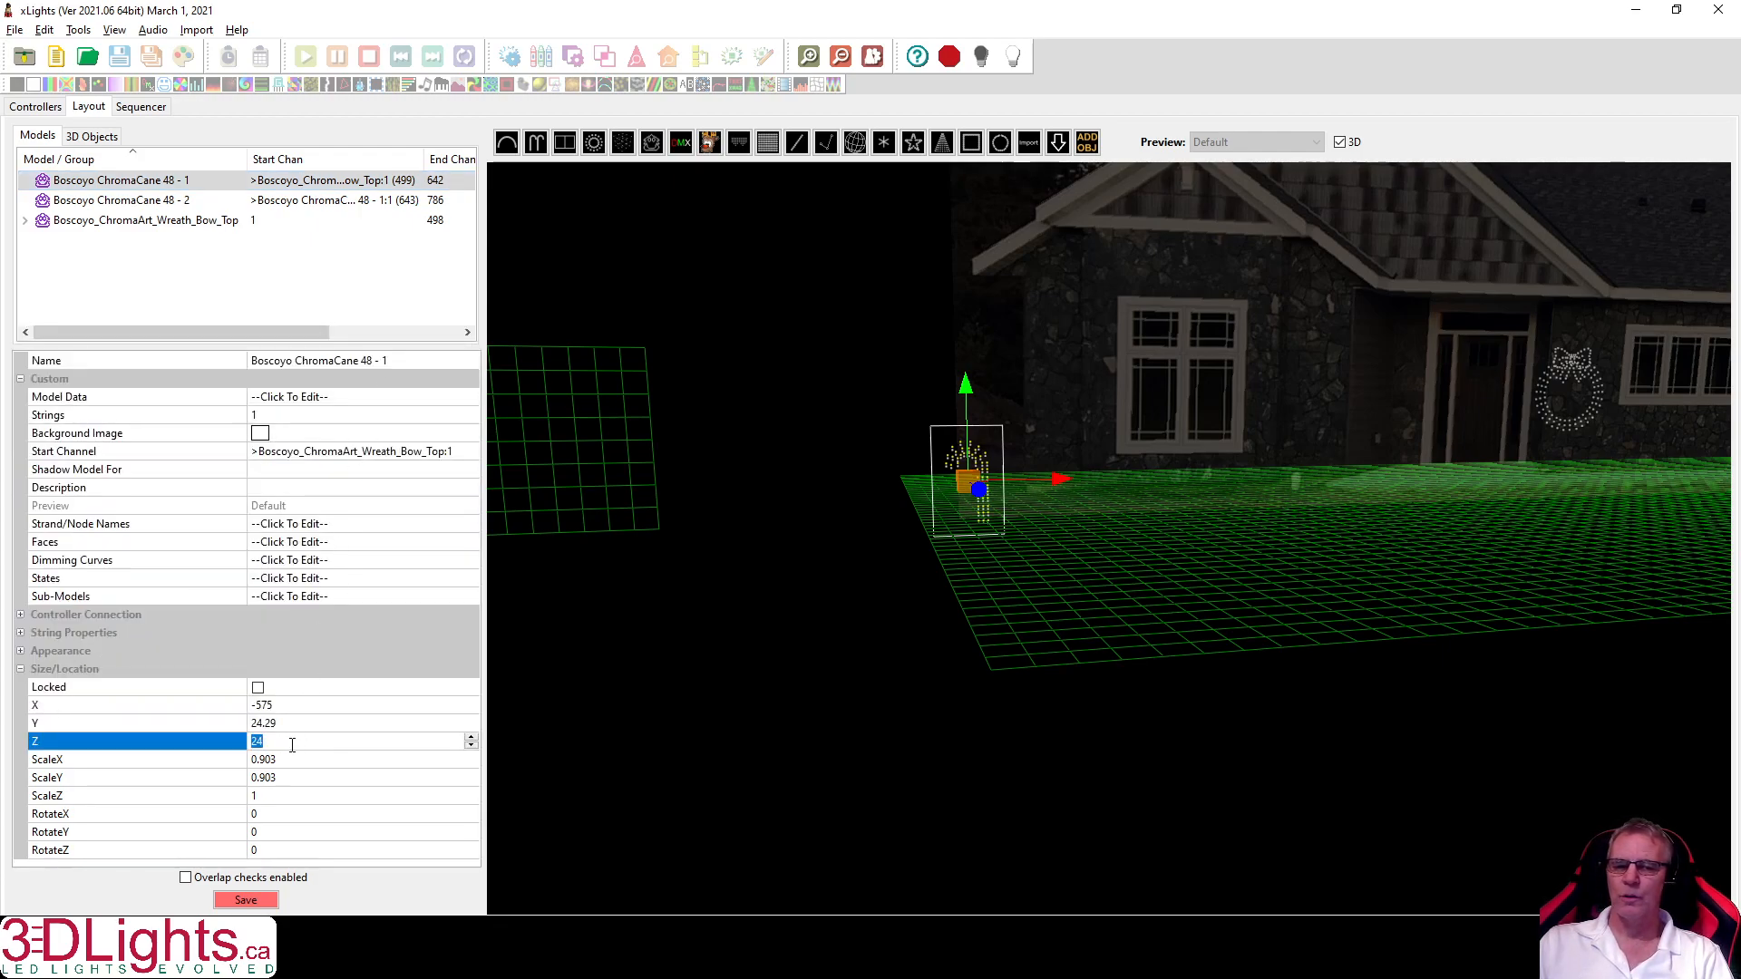
left_click(186, 203)
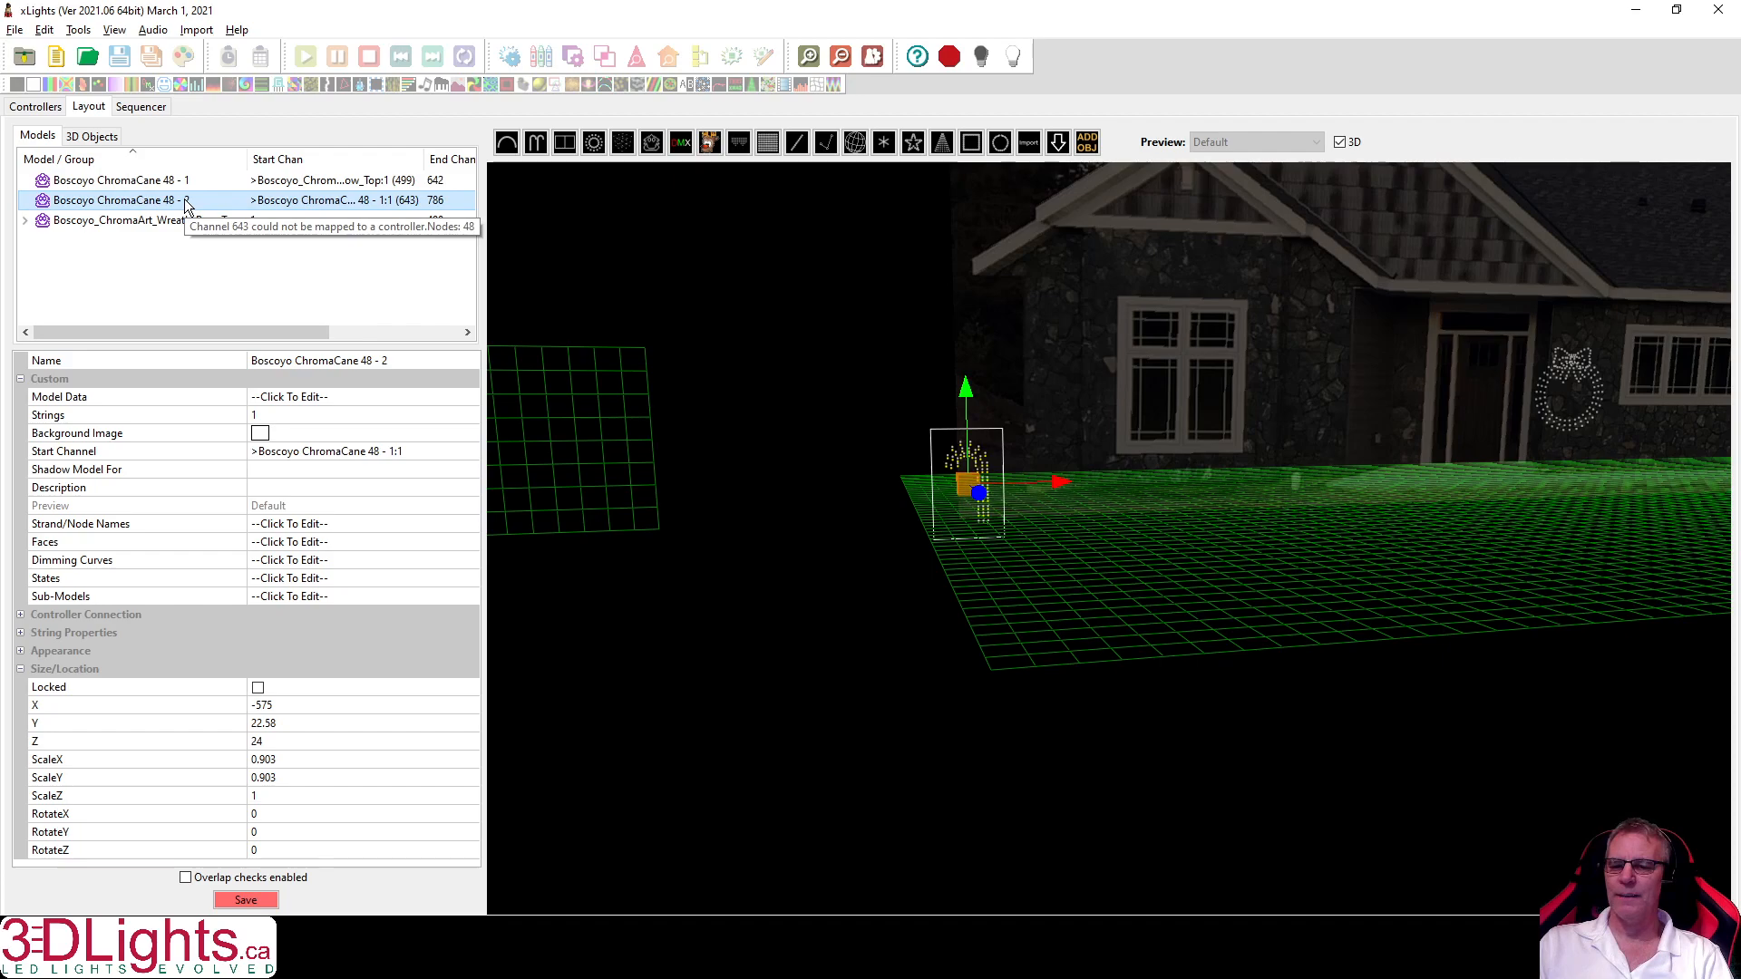
left_click(276, 743)
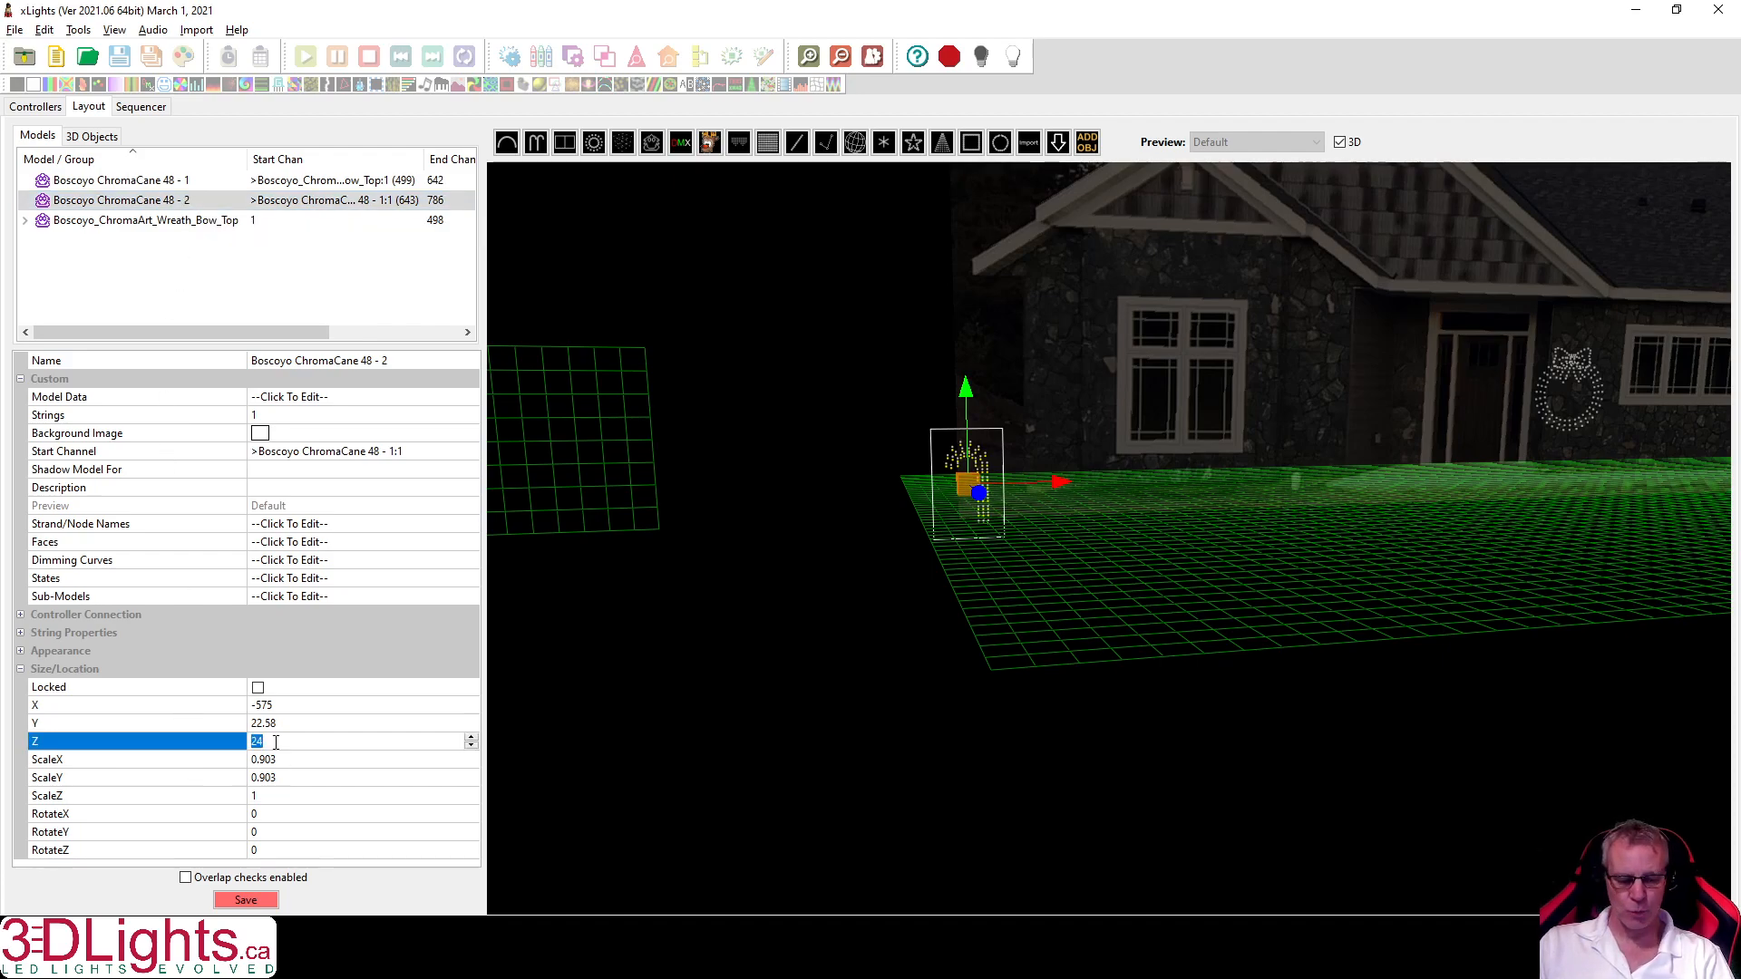
type("48")
left_click_drag(657, 668, 1000, 522)
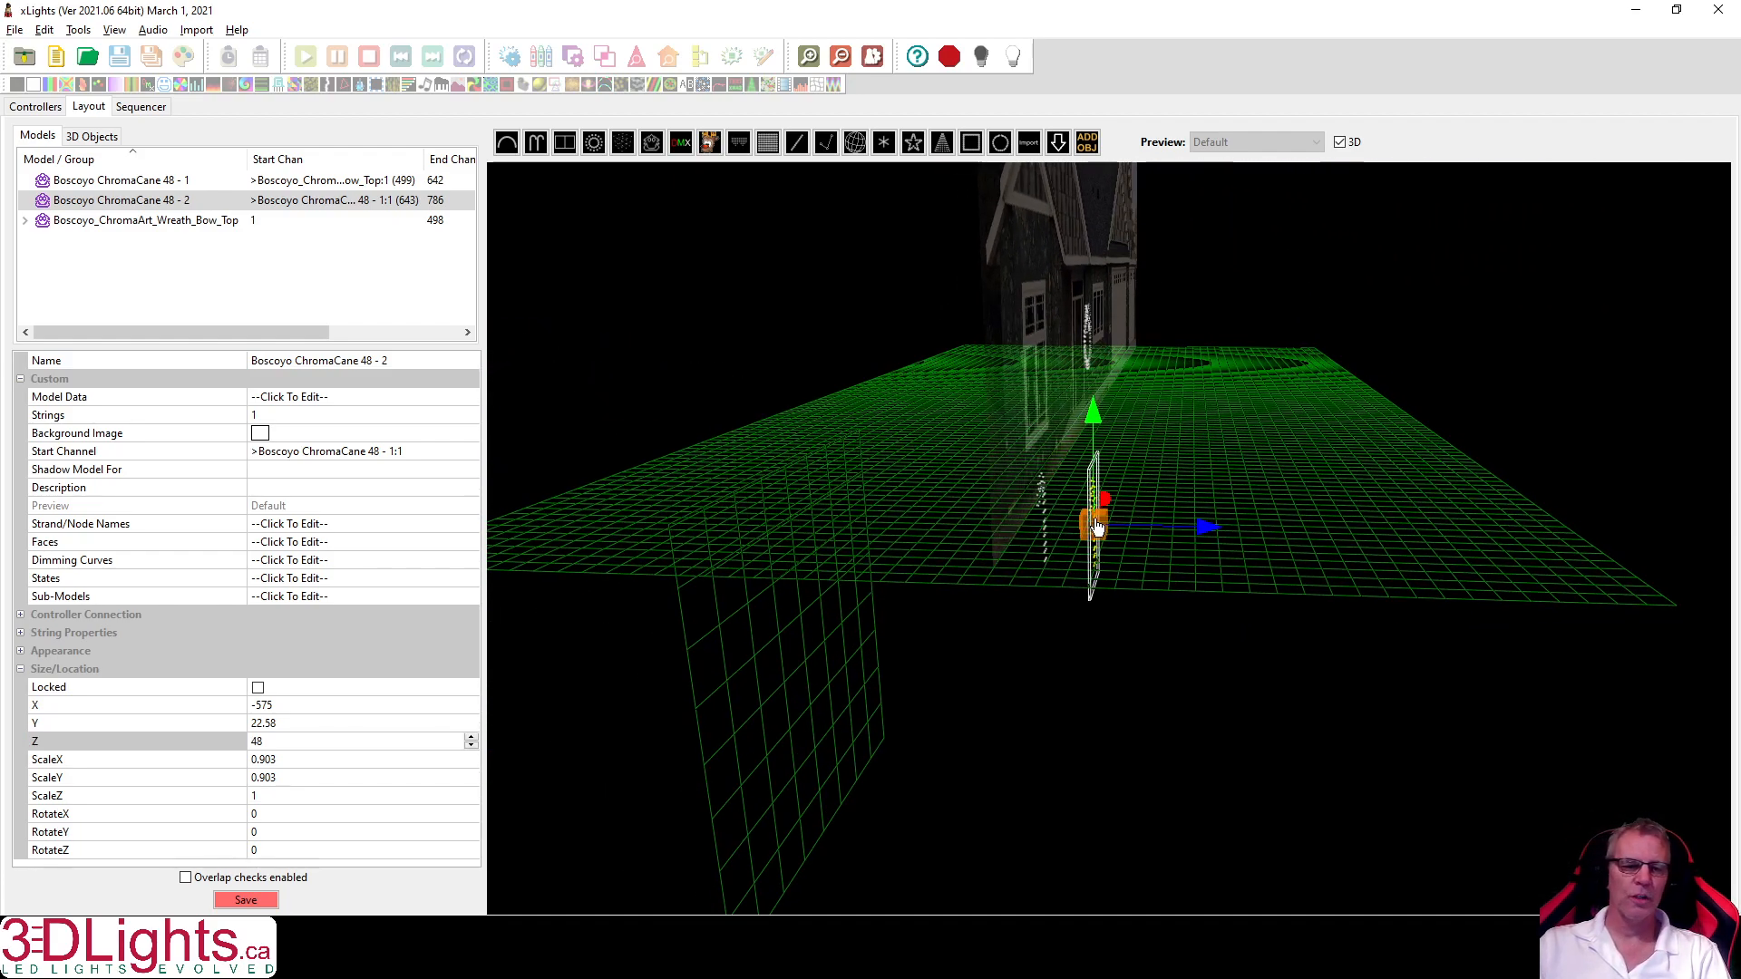
Move the Boscoyo ChromaCane 48 - 2 model sideways away from the first candy cane and set its X position to -551.
left_click_drag(1240, 646, 1128, 635)
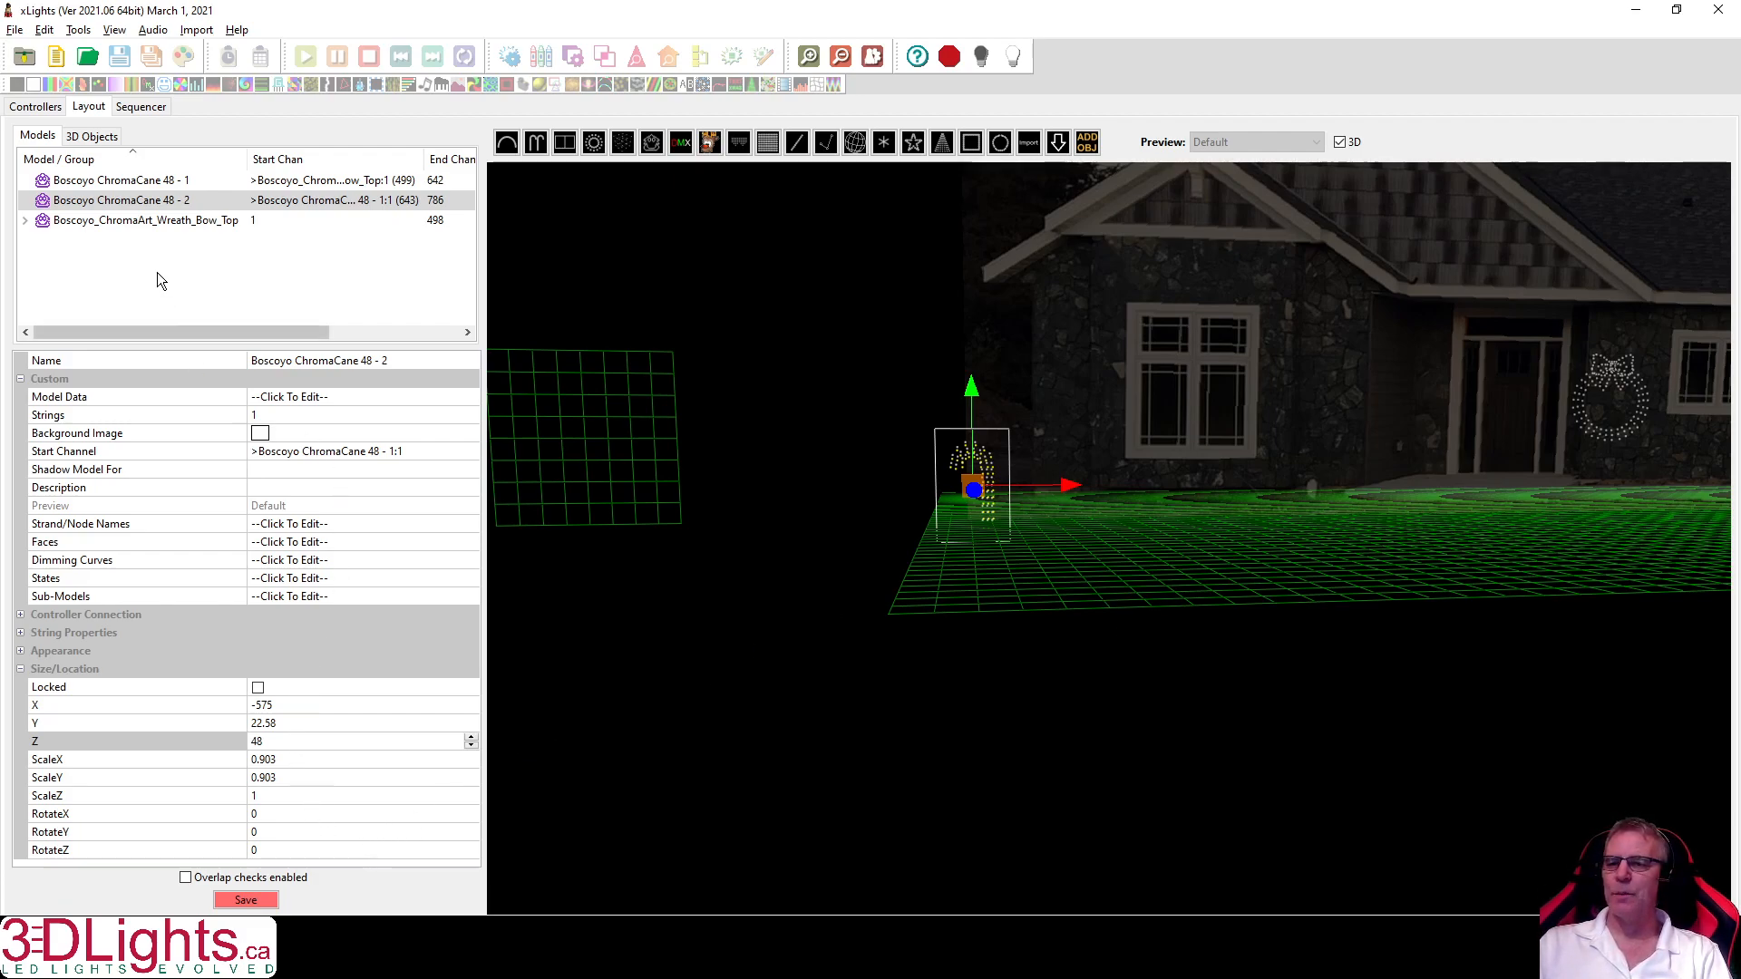
left_click(168, 207)
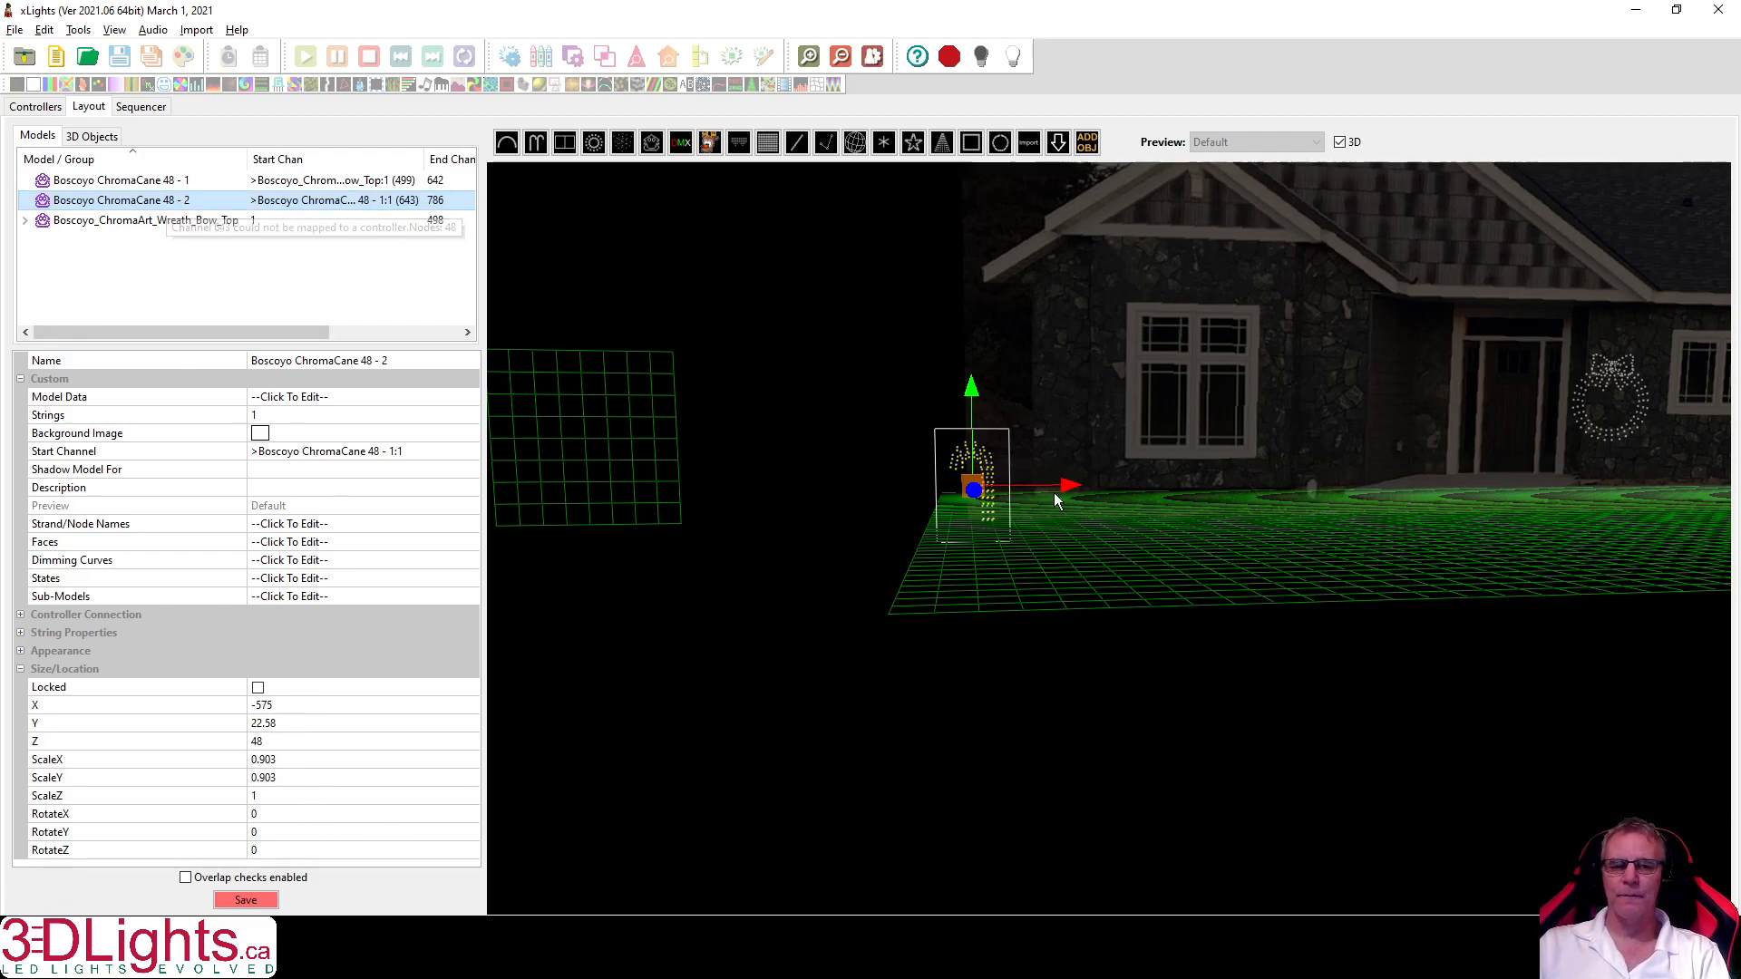
left_click_drag(1071, 494, 1134, 488)
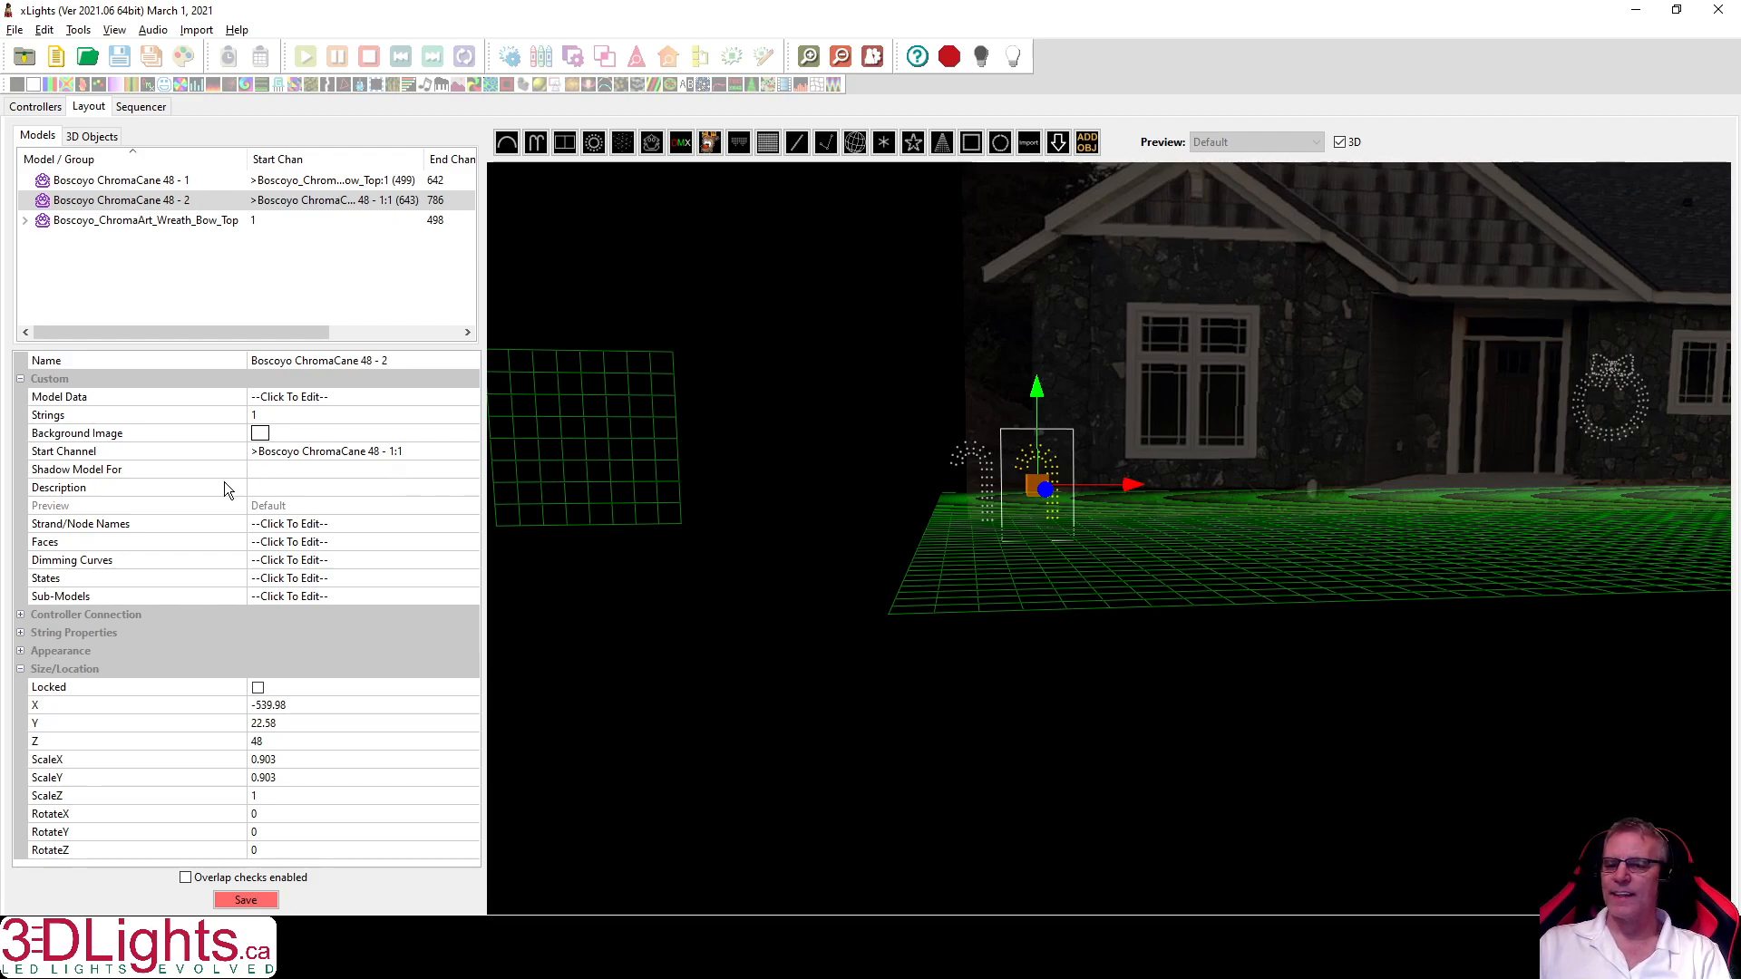
left_click(302, 705)
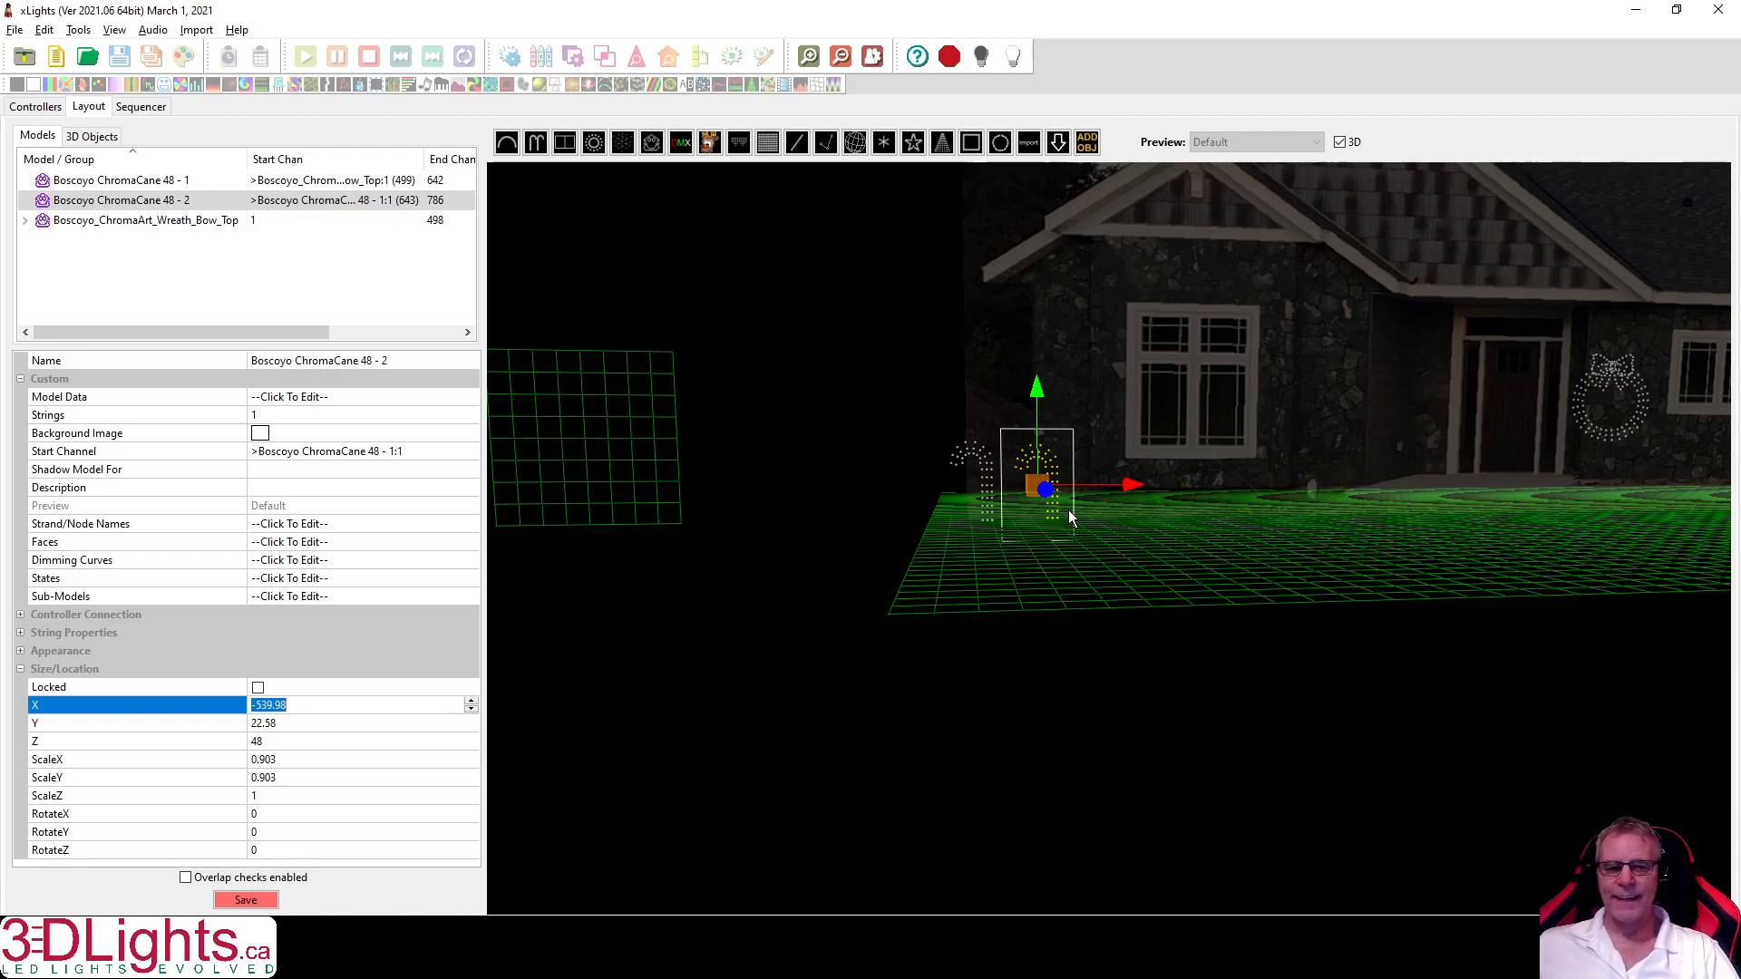
type("-551")
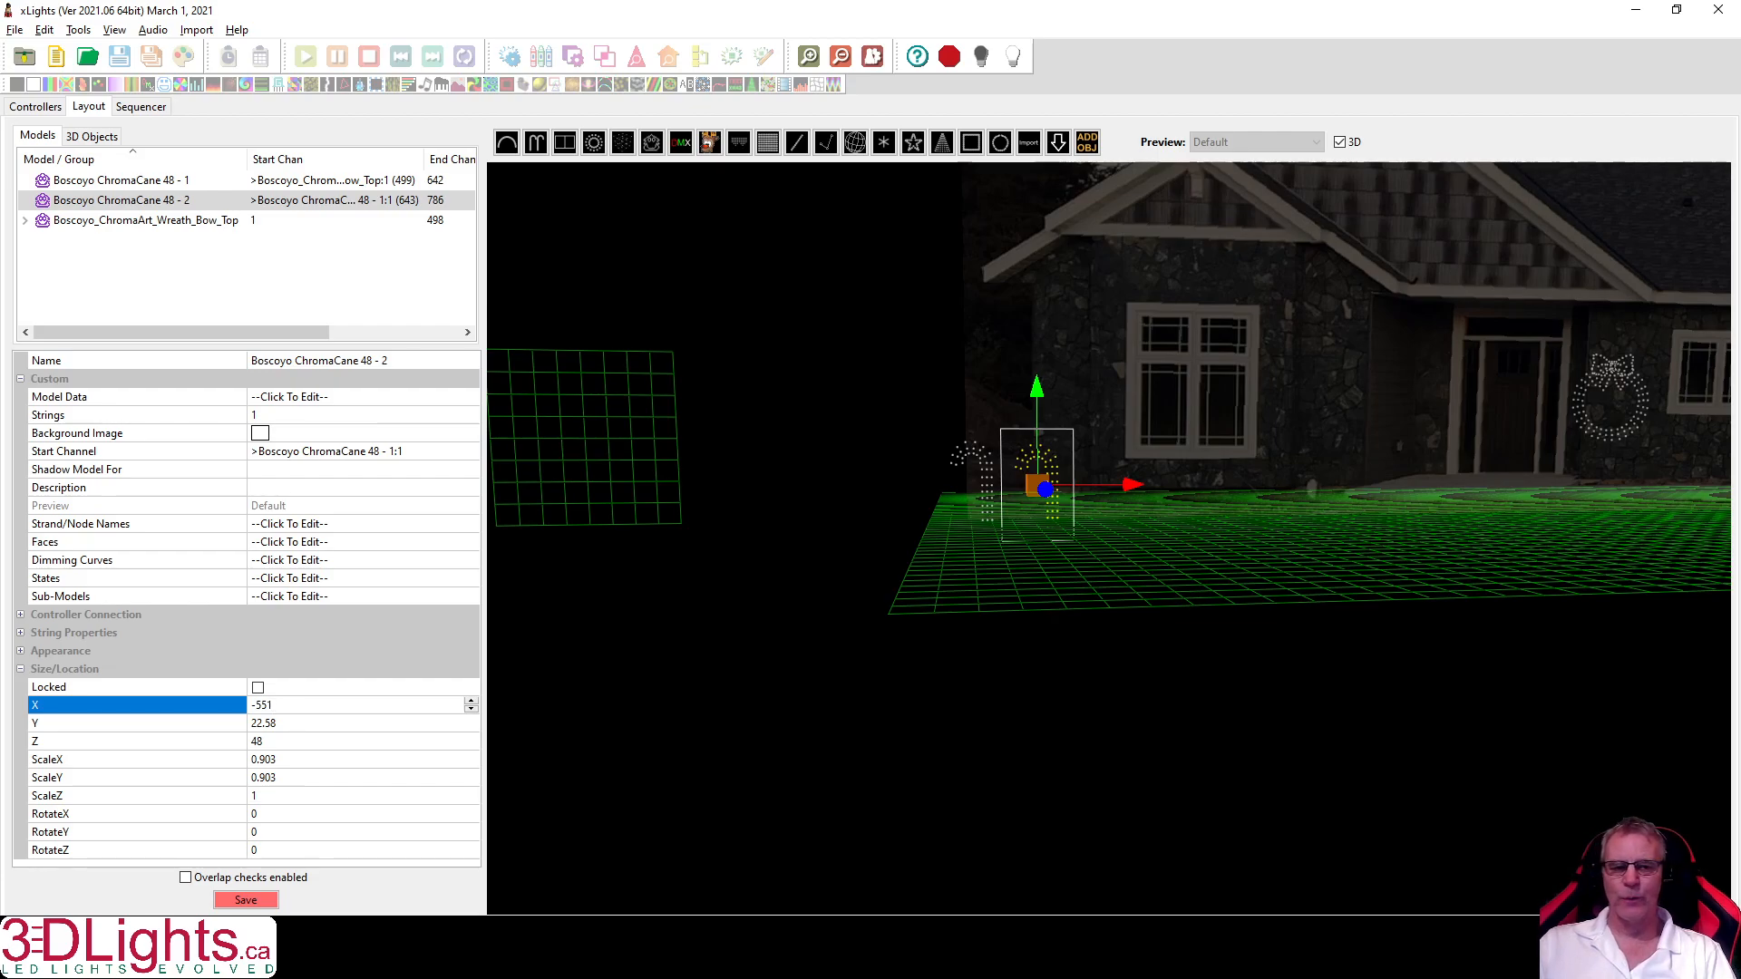
key("Return")
Examine the spacing and alignment of the two candy canes up close from above, the side and the front.
left_click_drag(995, 569, 975, 611)
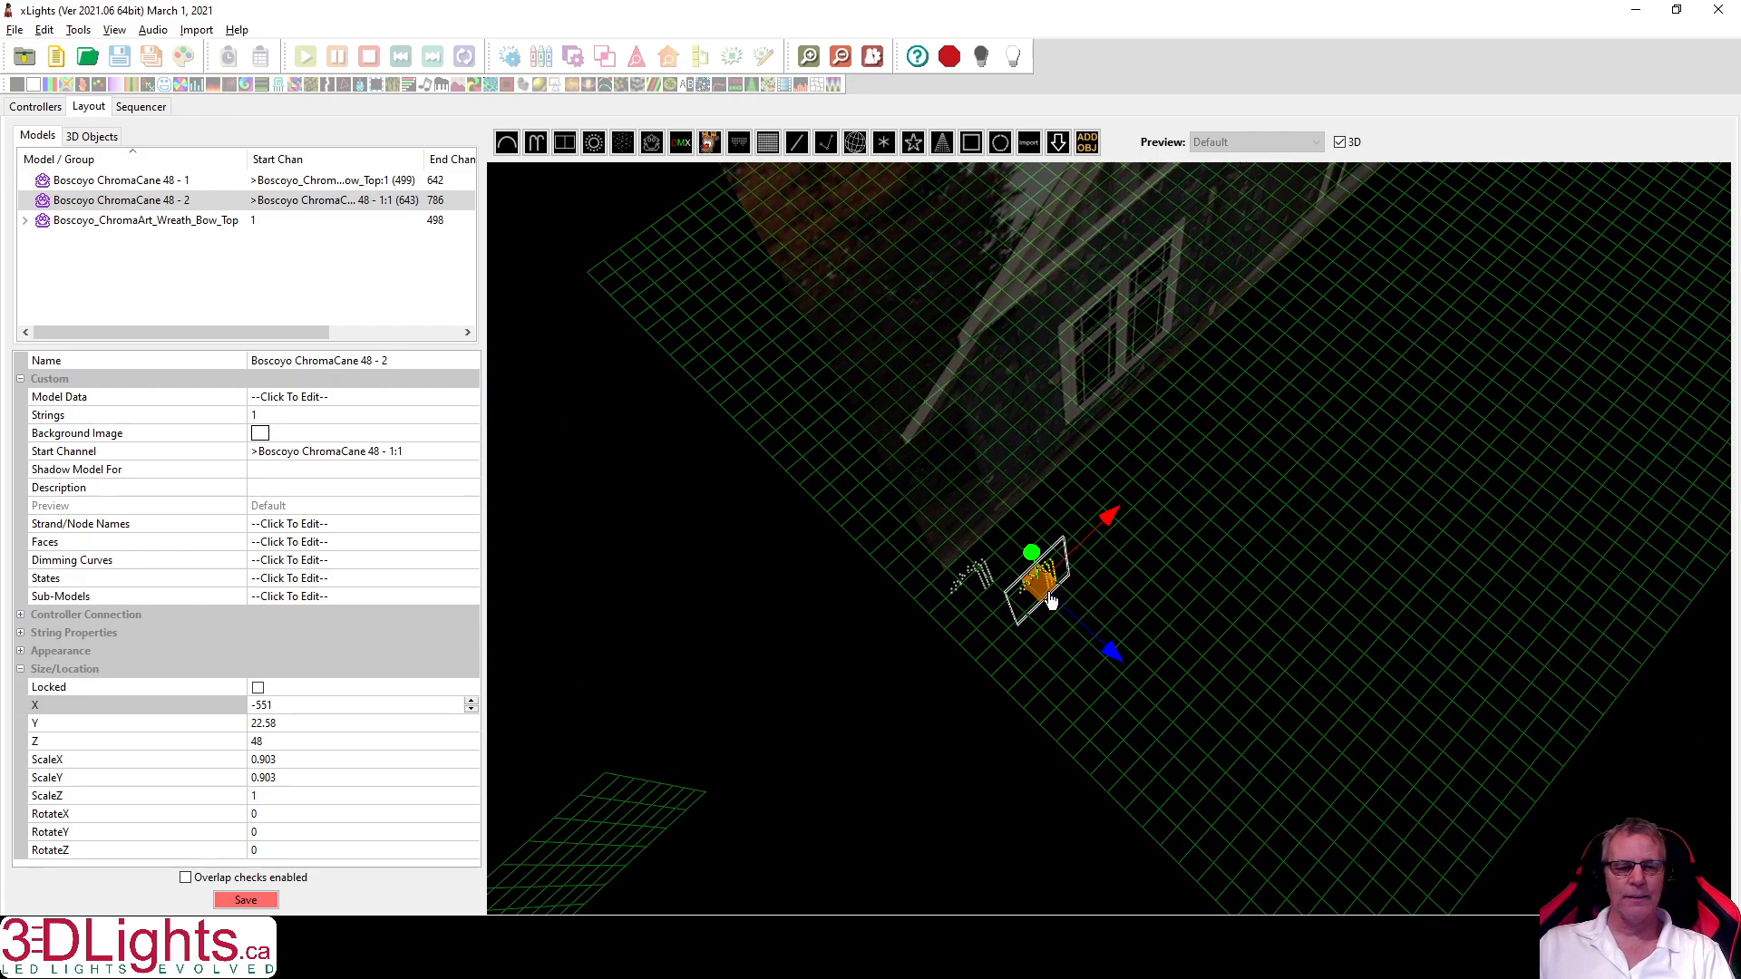
left_click_drag(1045, 676, 1191, 544)
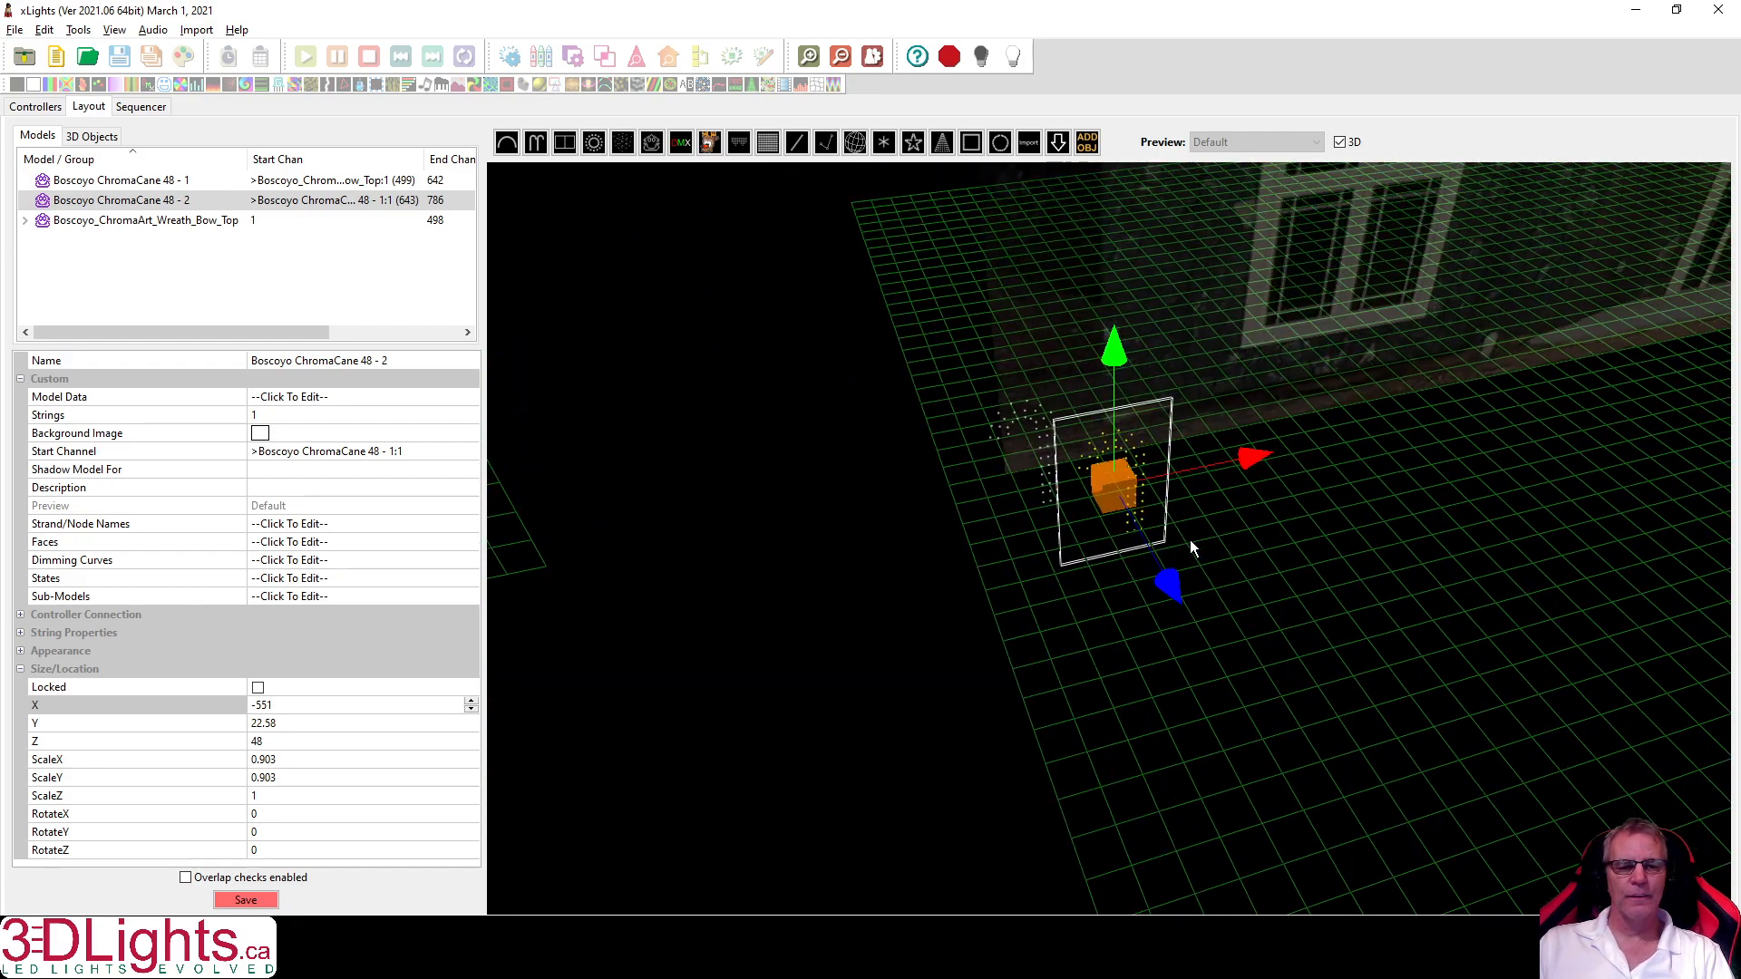
scroll(1186, 542, "up", 2)
scroll(1033, 530, "up", 2)
left_click_drag(1047, 549, 1012, 535)
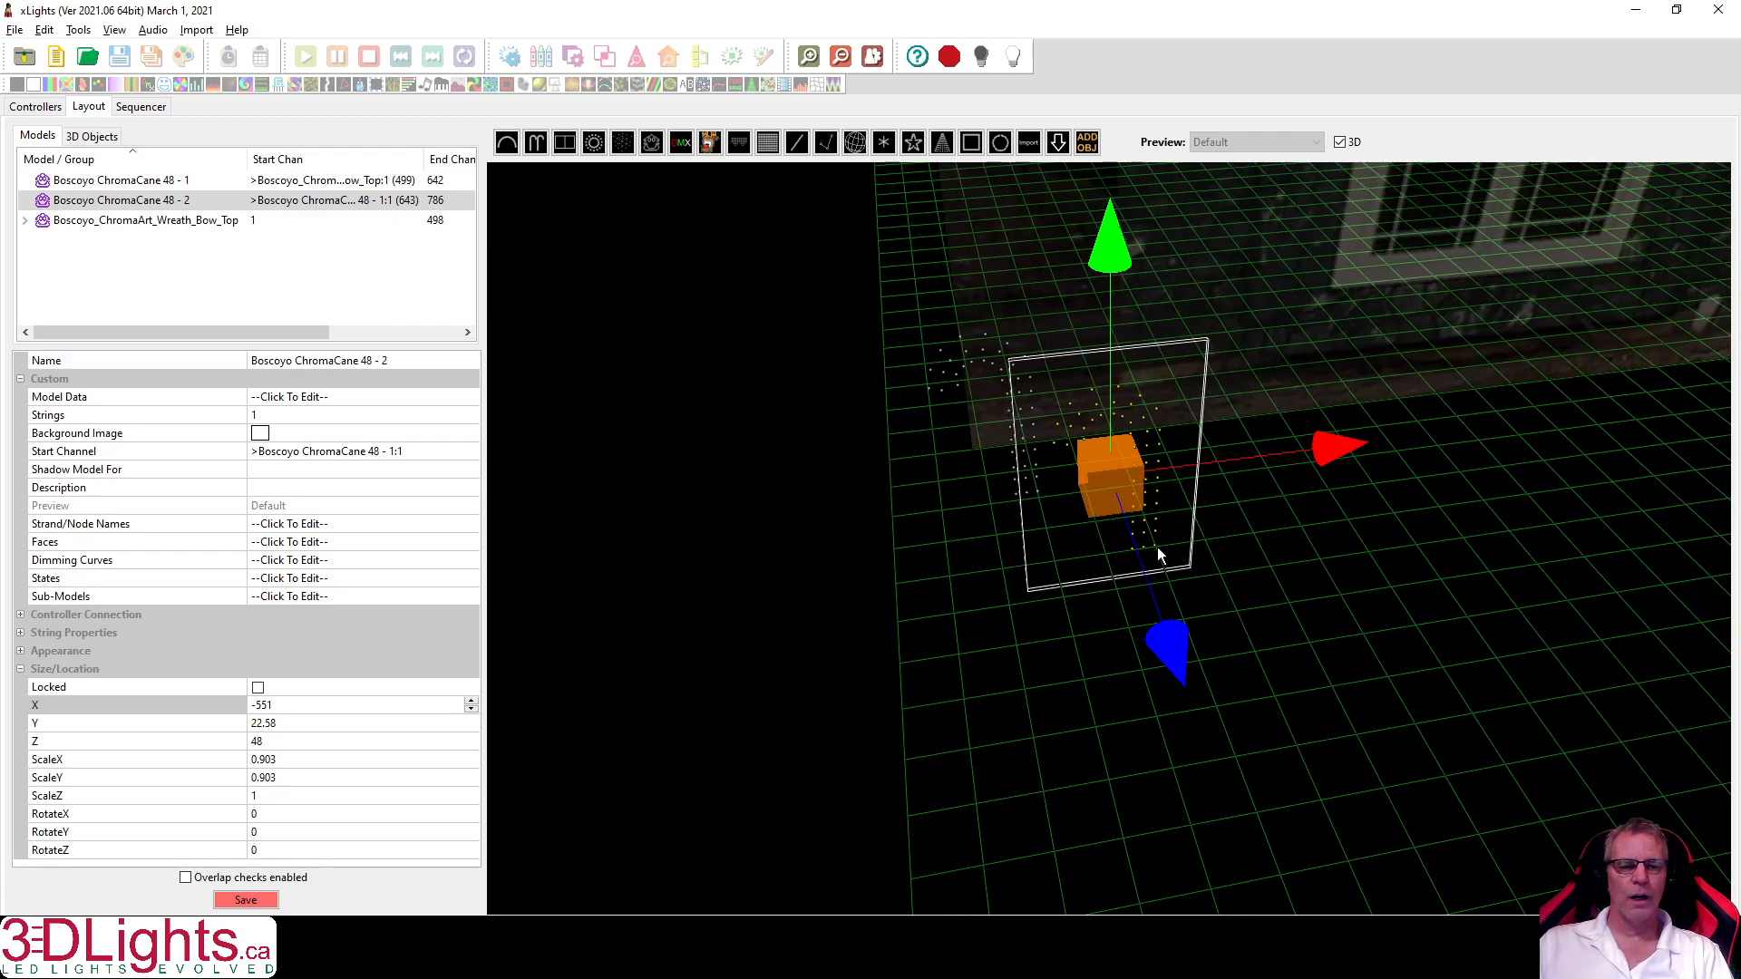
left_click_drag(1143, 555, 1102, 615)
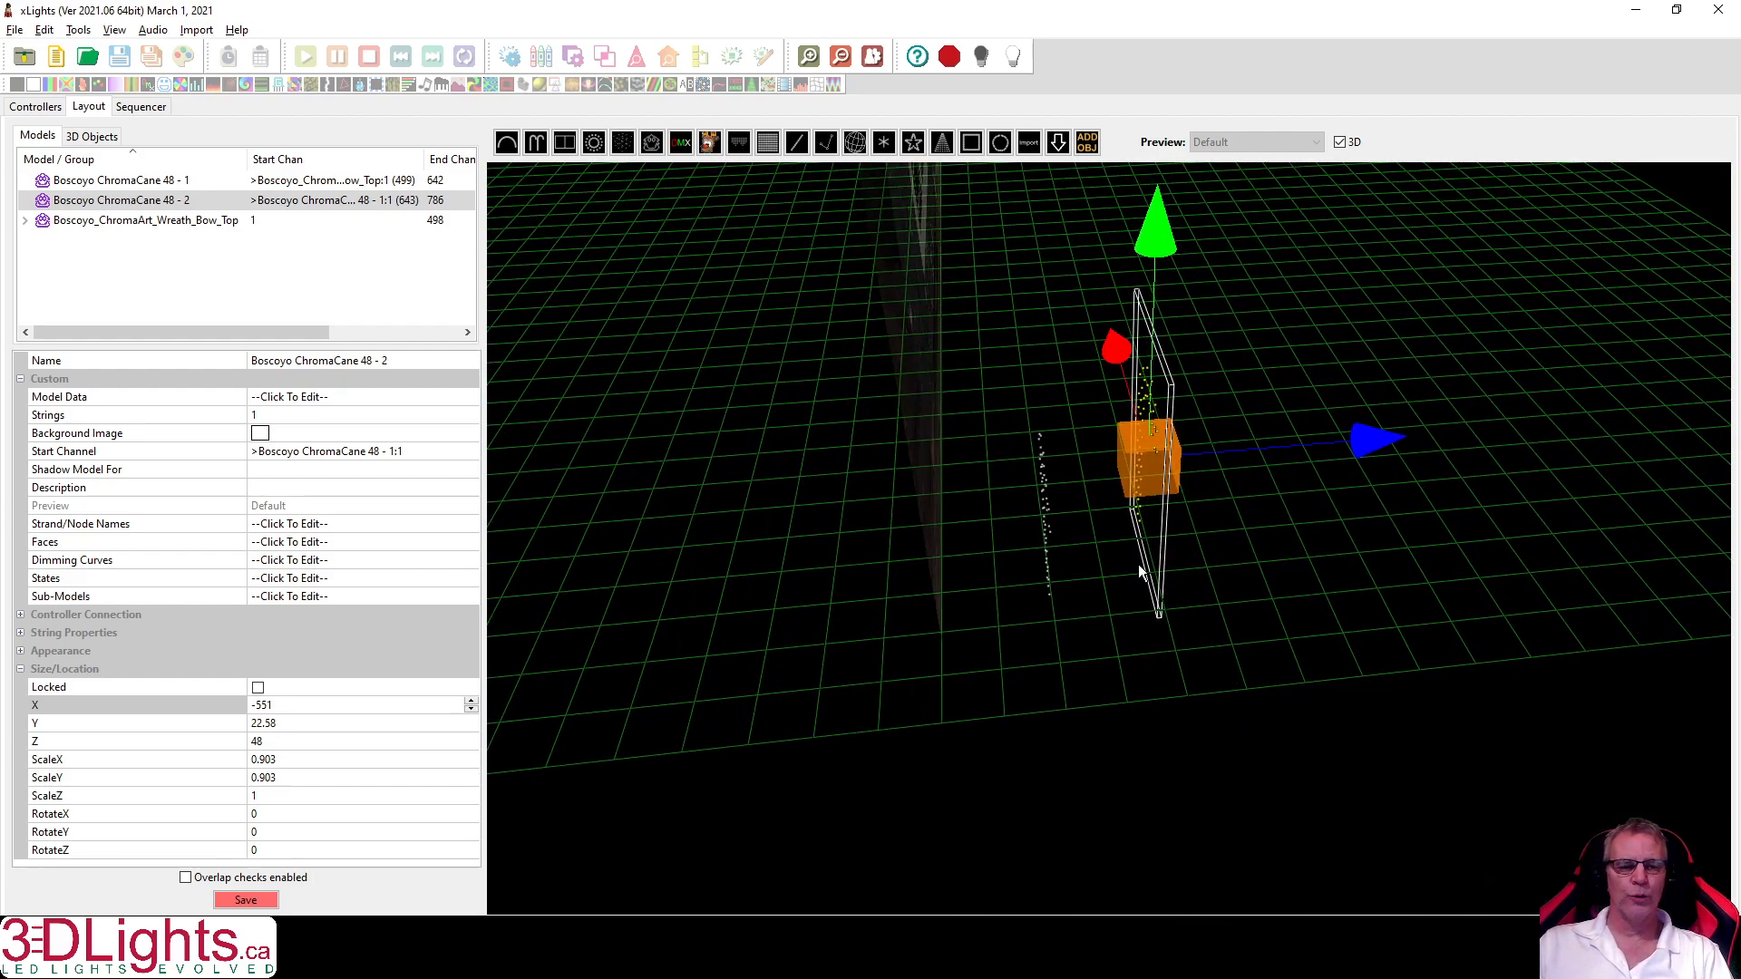
left_click_drag(1300, 586, 1132, 563)
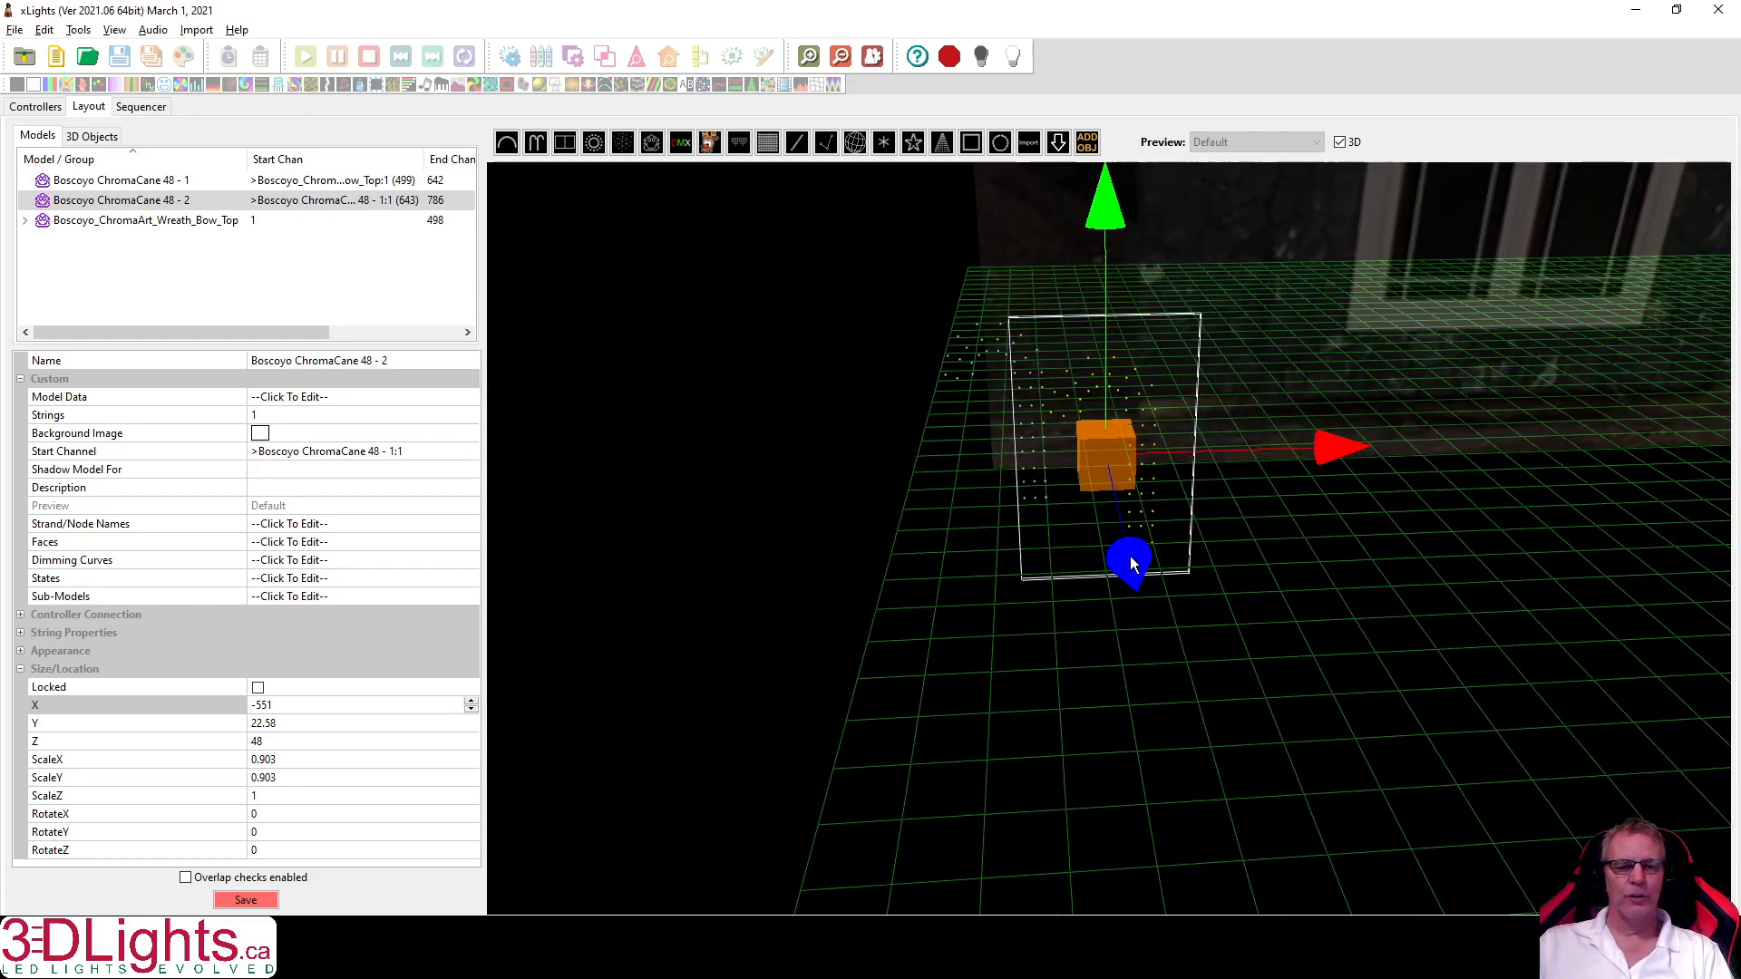
Reset the preview and examine the candy canes and wreath against the whole house from several distances.
scroll(1077, 675, "down", 6)
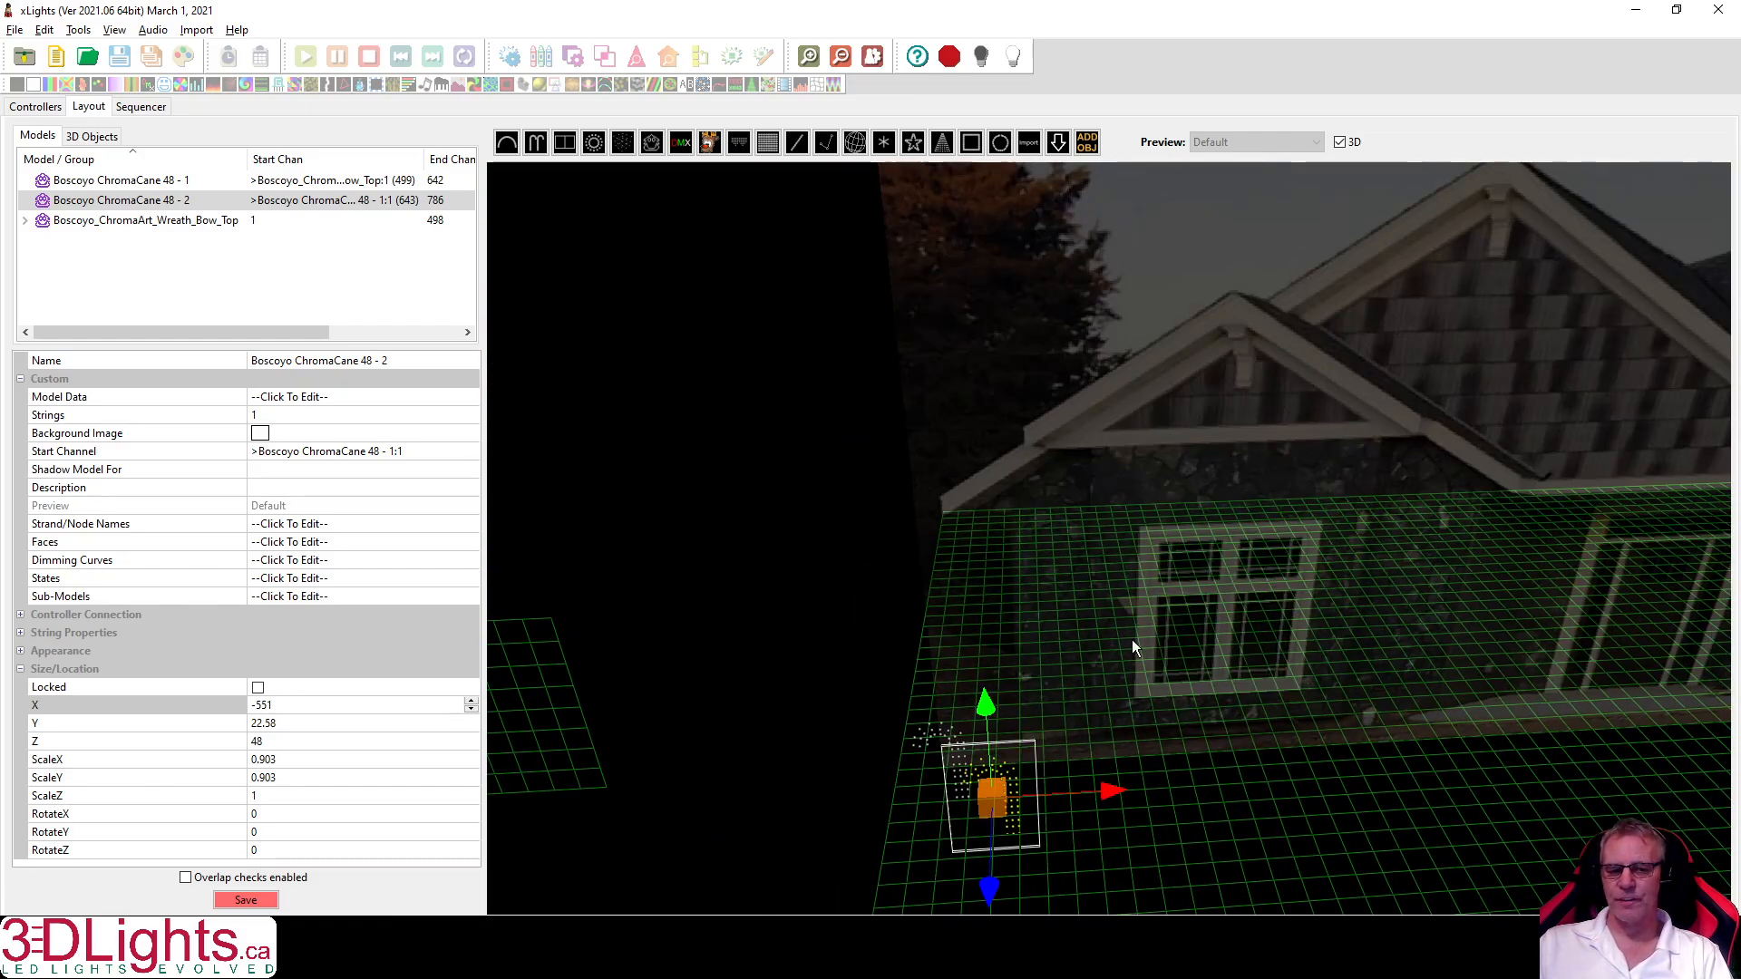
scroll(1127, 651, "down", 5)
left_click_drag(1201, 639, 1320, 718)
scroll(1107, 565, "down", 5)
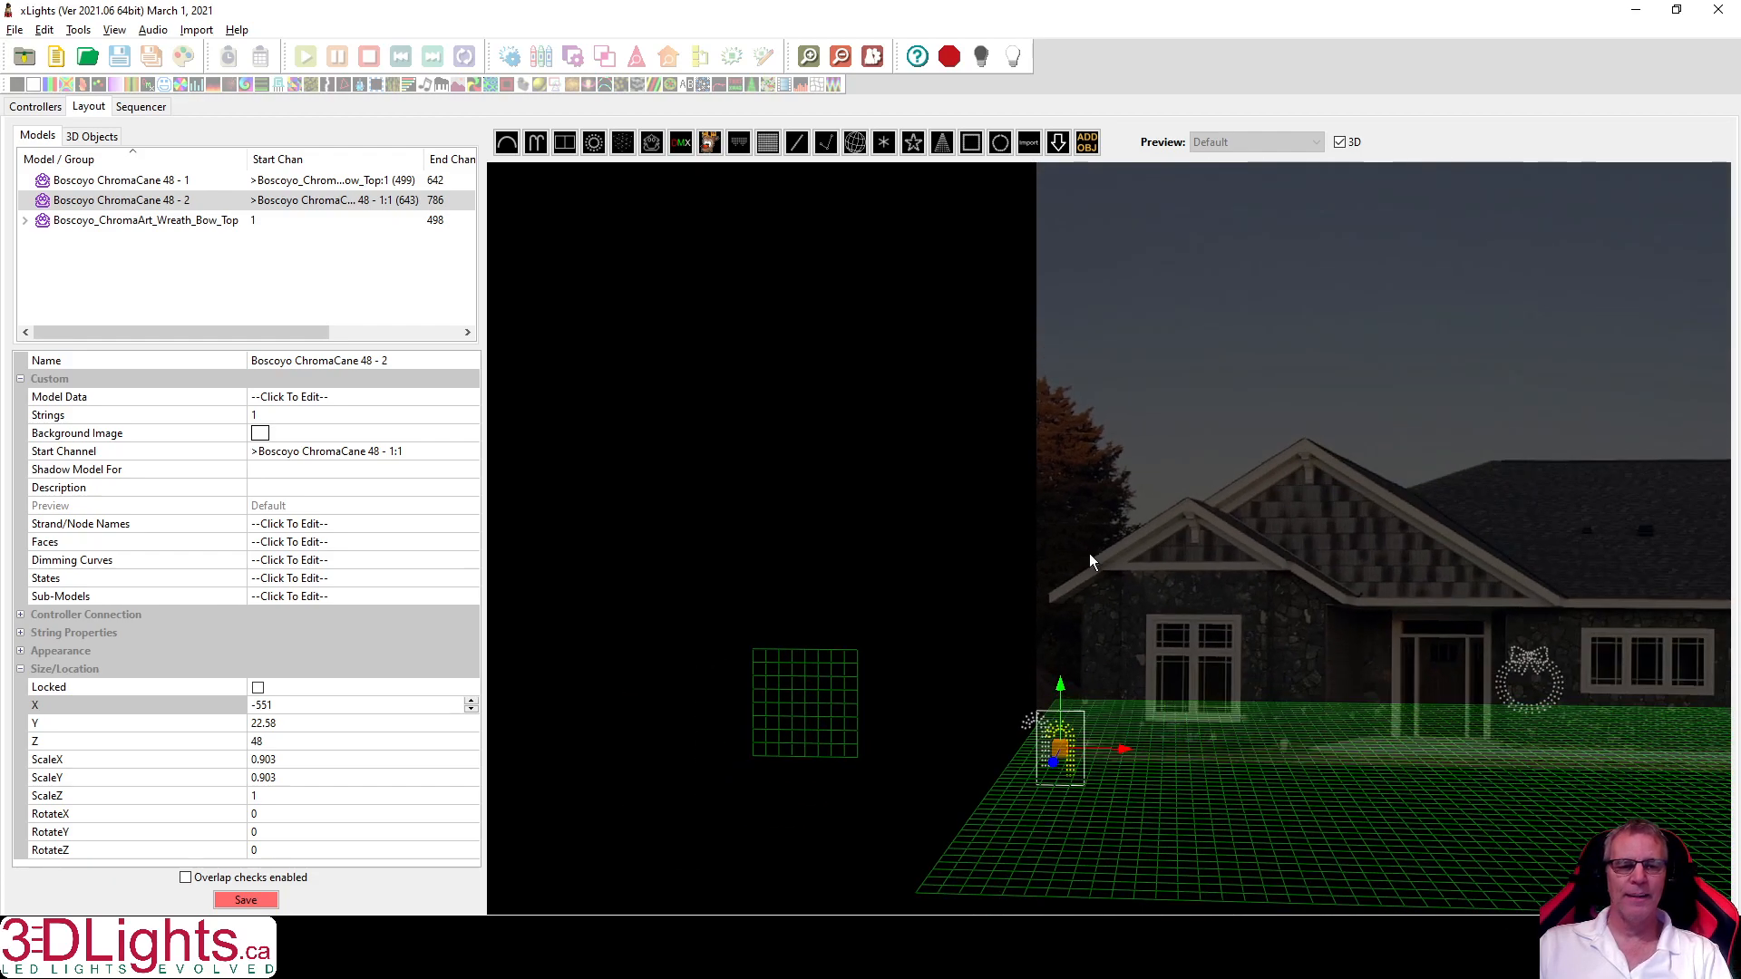
scroll(1030, 633, "down", 4)
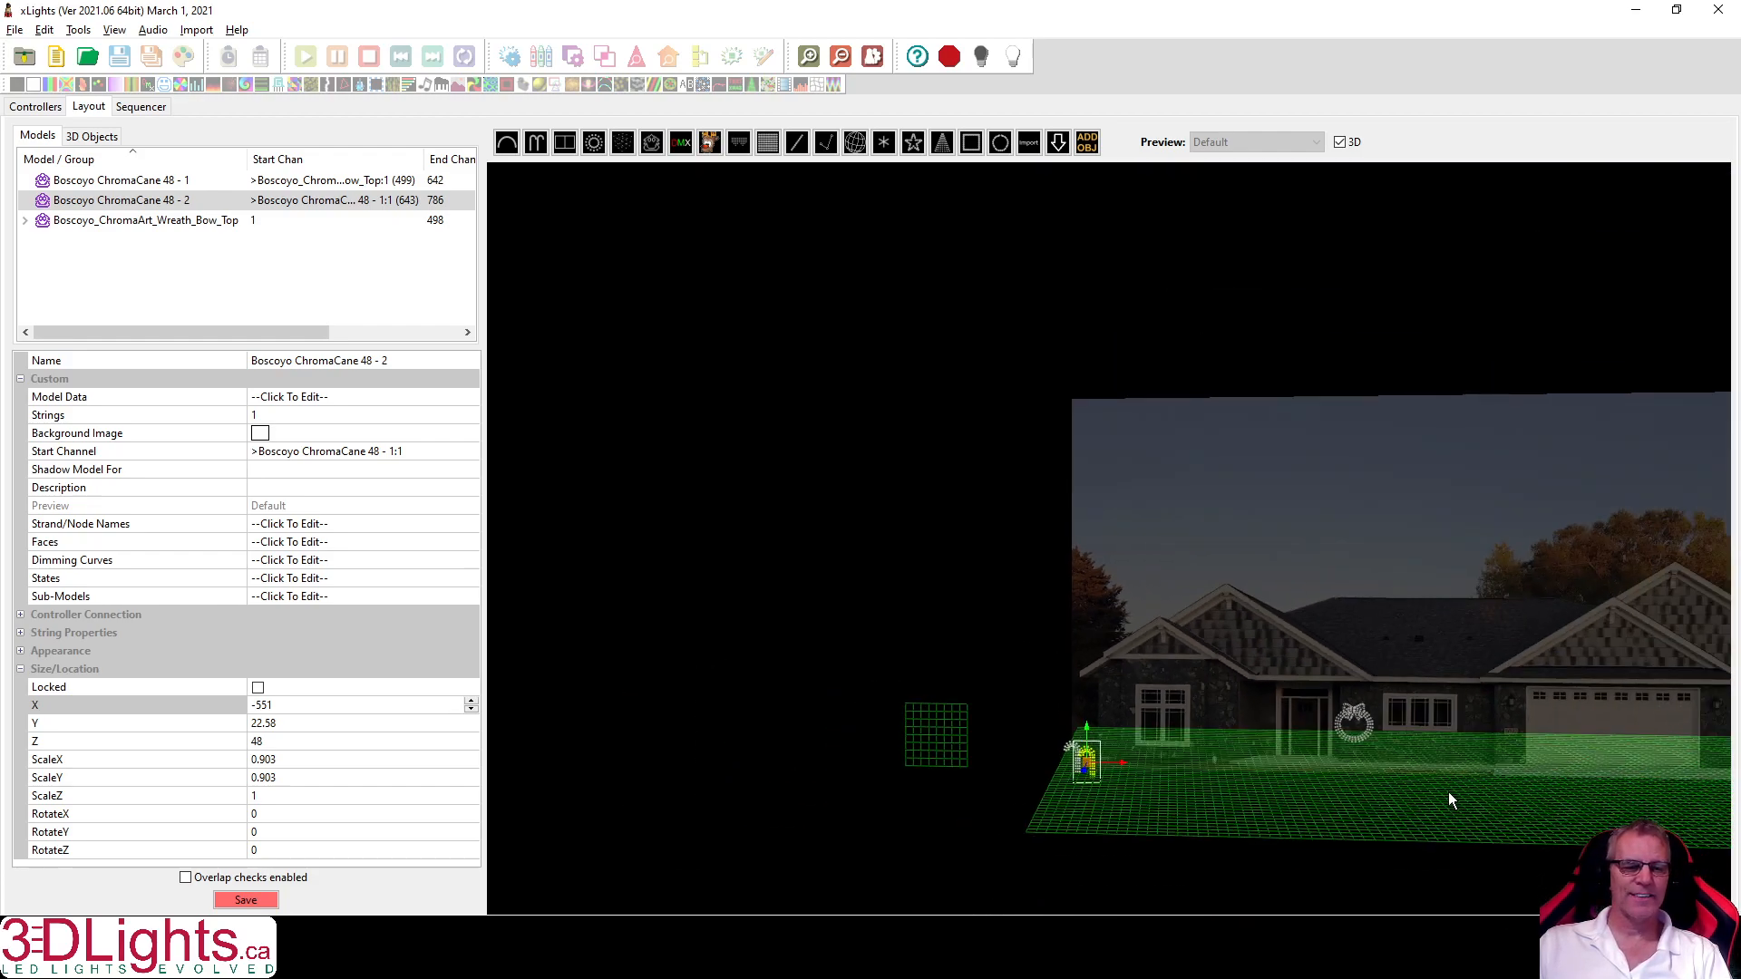
right_click(1407, 361)
left_click(1456, 372)
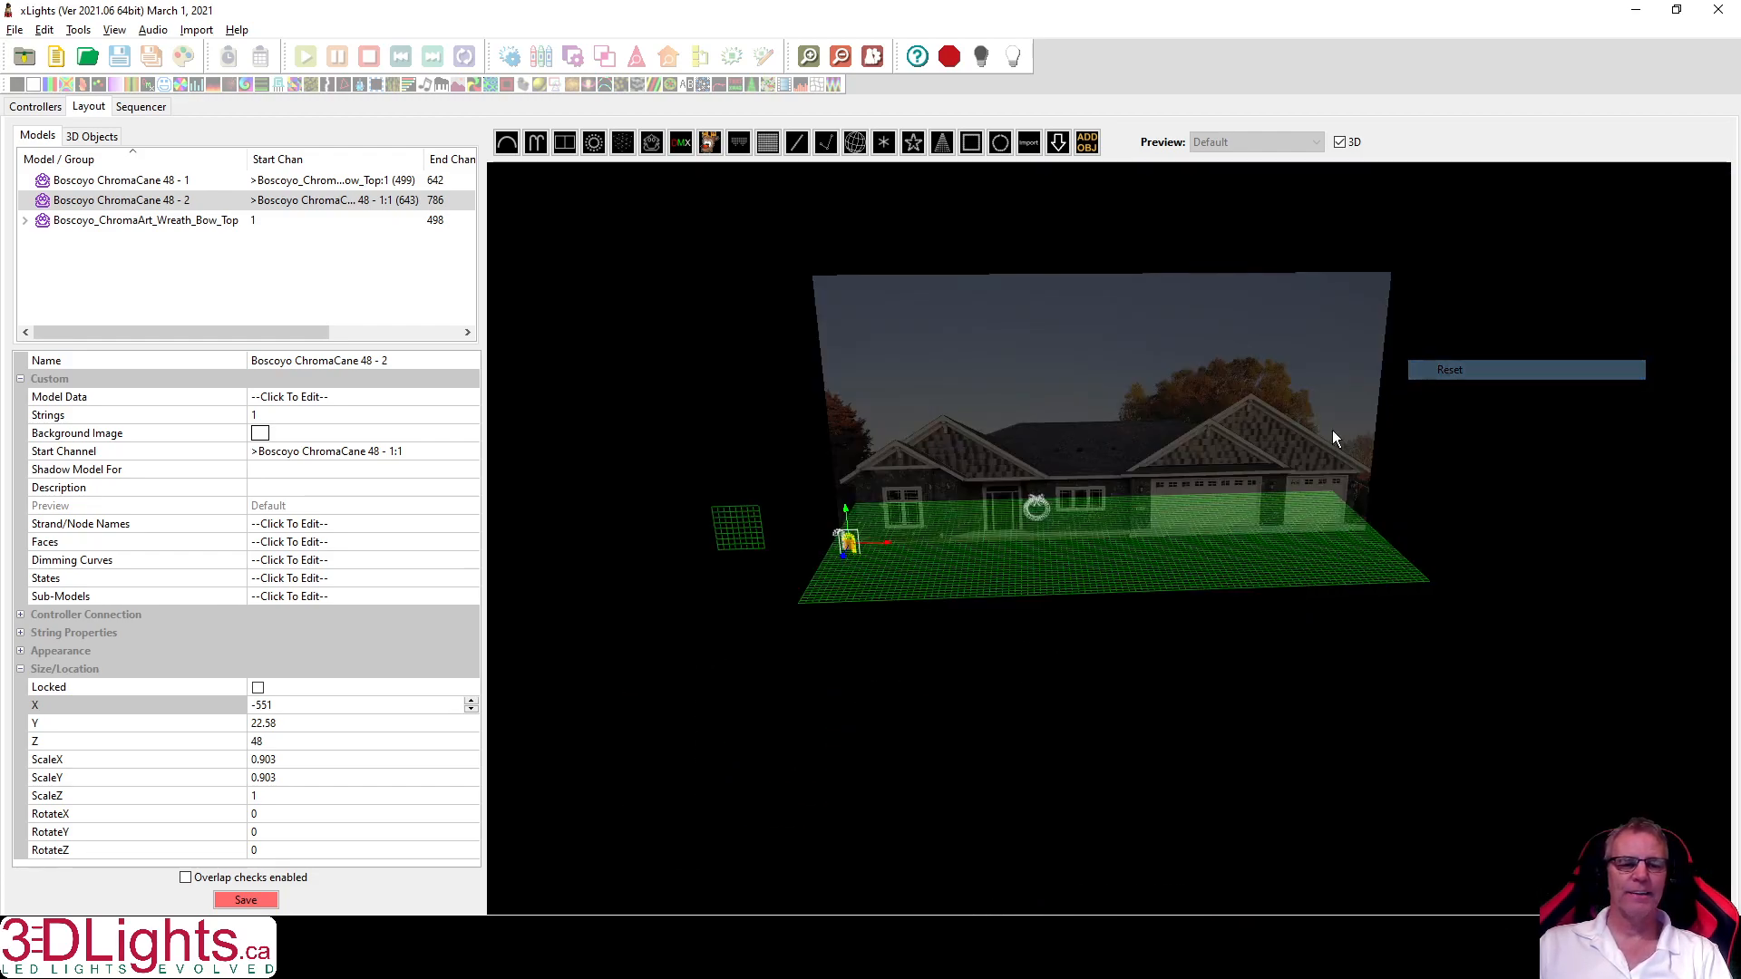
left_click_drag(1108, 568, 1112, 539)
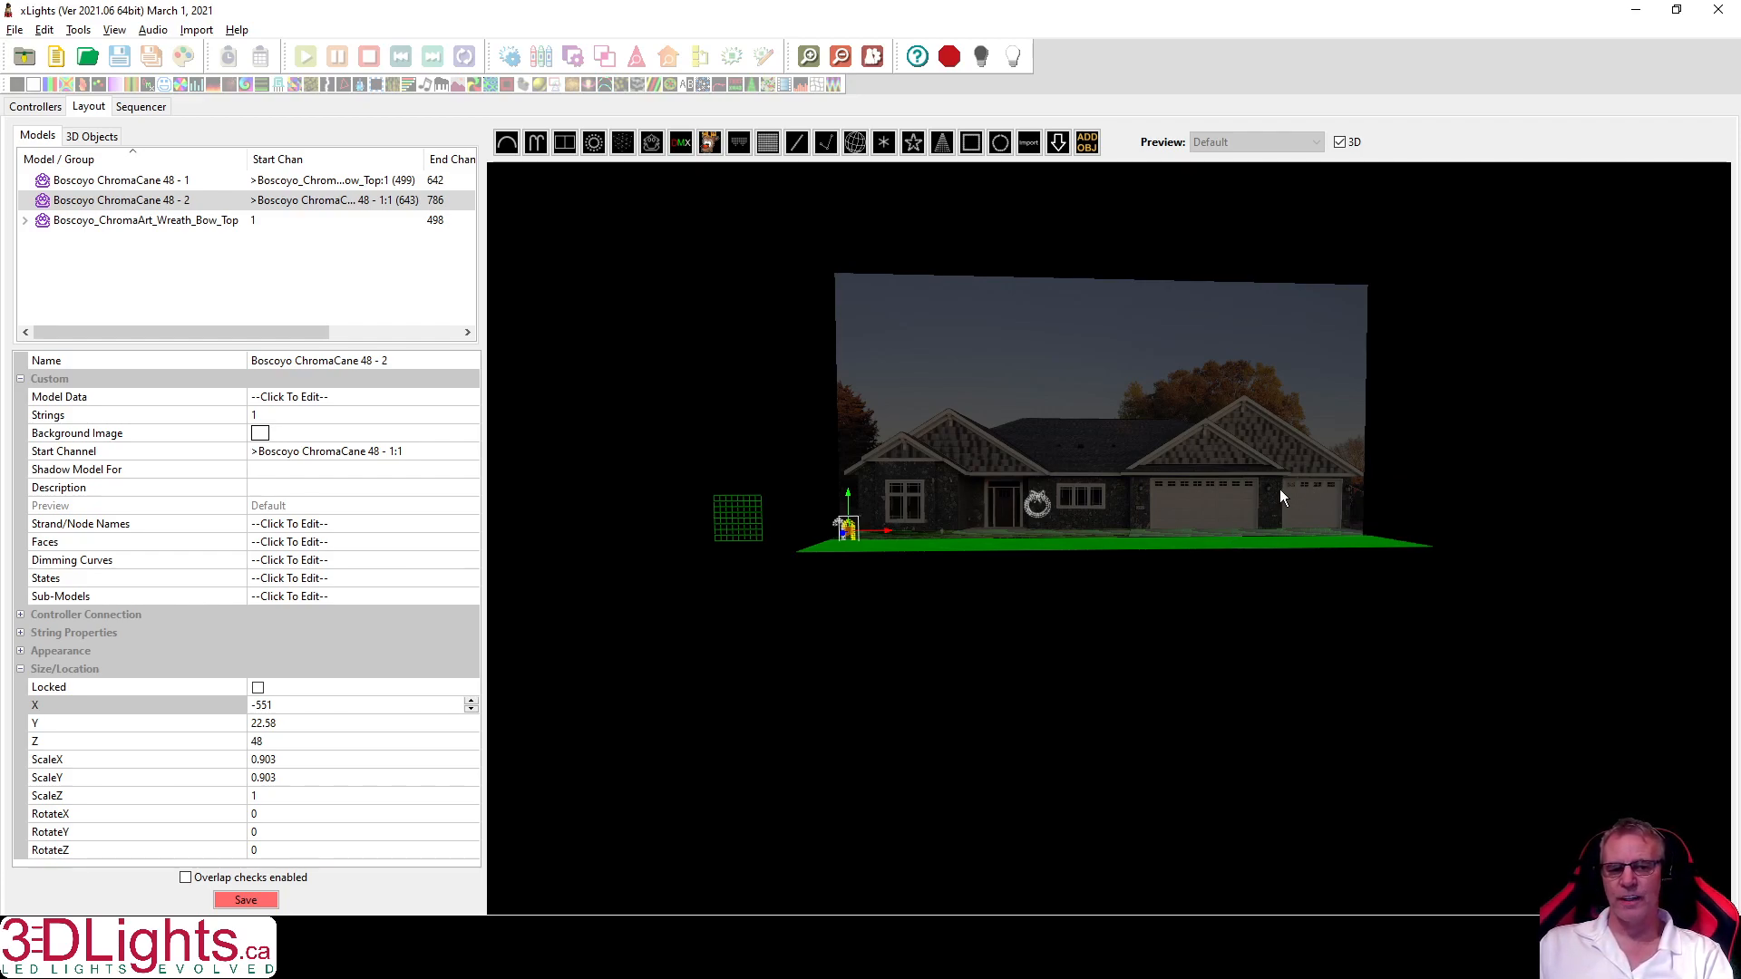
scroll(1122, 437, "up", 5)
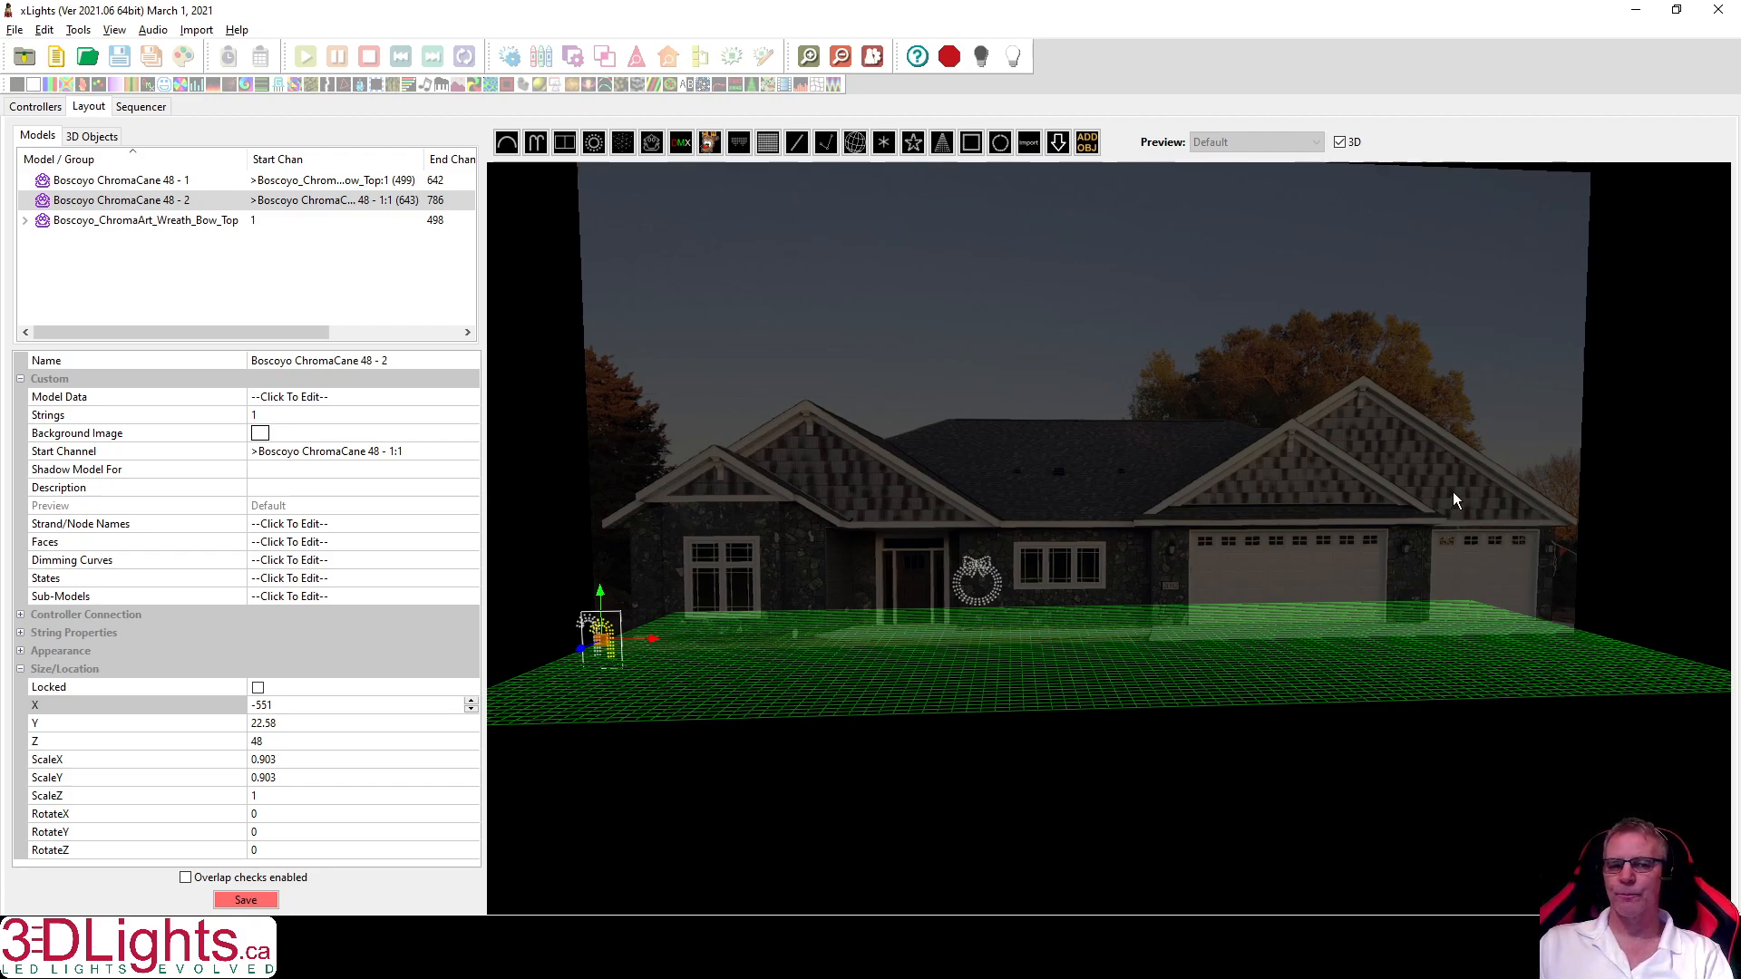
scroll(1277, 481, "down", 5)
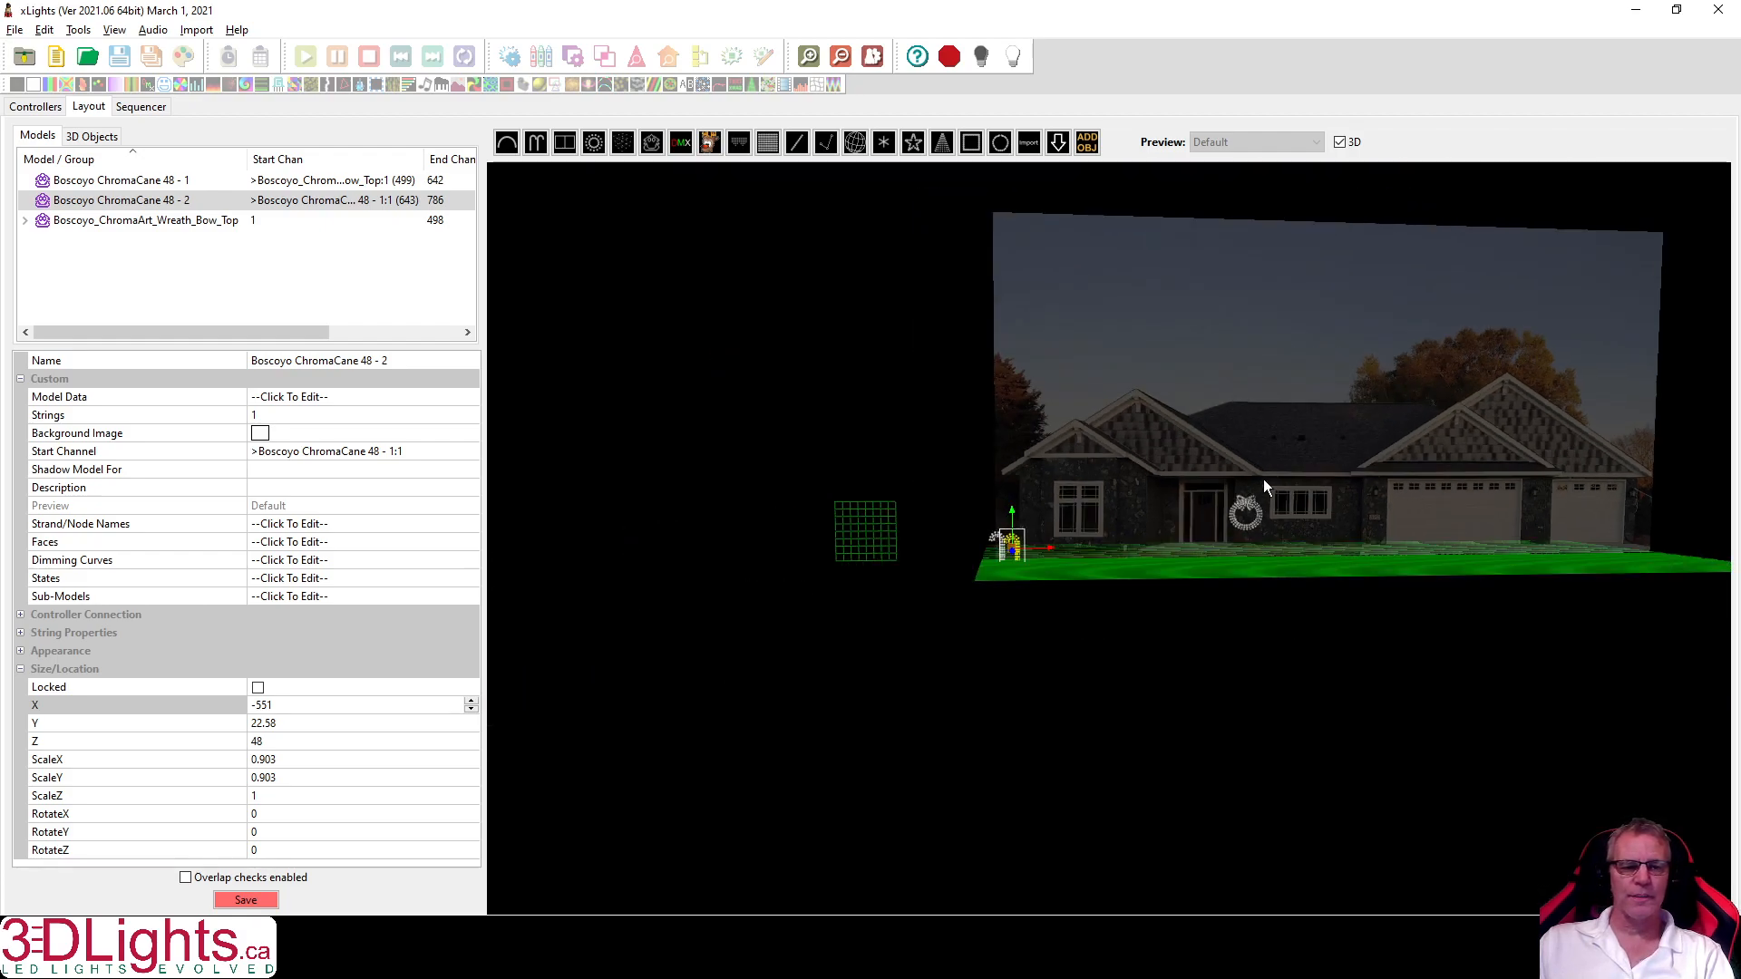
Inspect the candy canes and wreath in the 2D preview, deselect the model and return to the 3D preview.
left_click(1341, 141)
scroll(1108, 676, "down", 12)
scroll(943, 679, "up", 4)
scroll(943, 690, "up", 8)
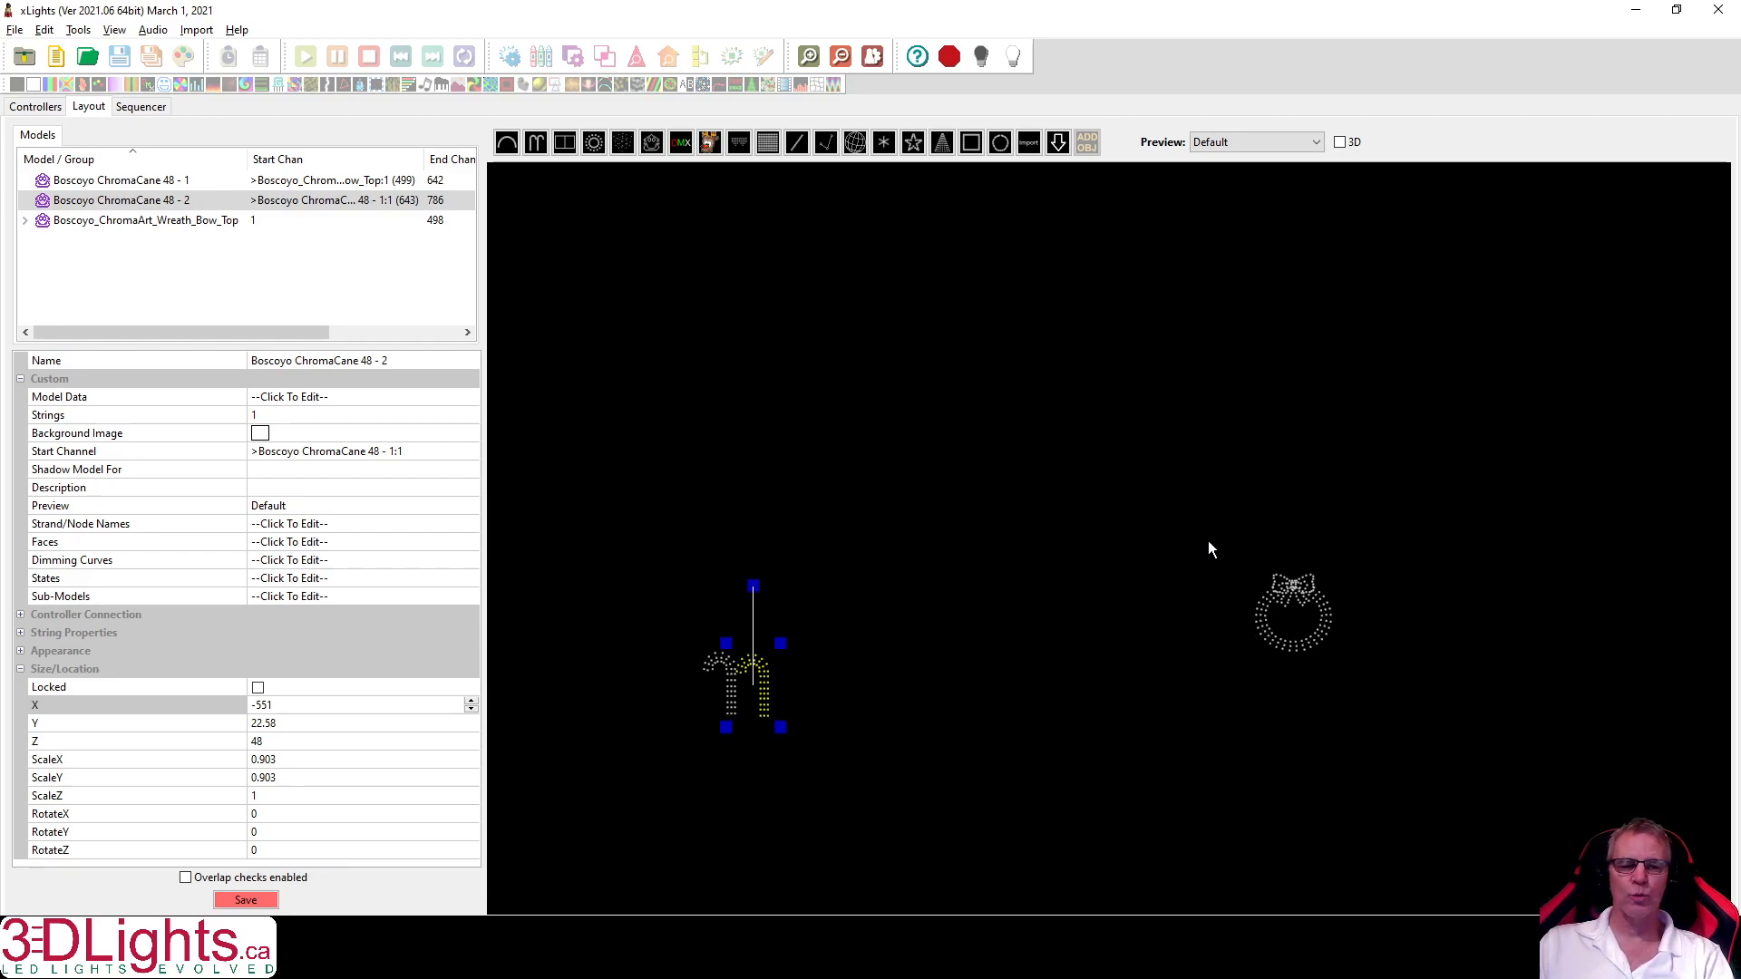
left_click(1210, 517)
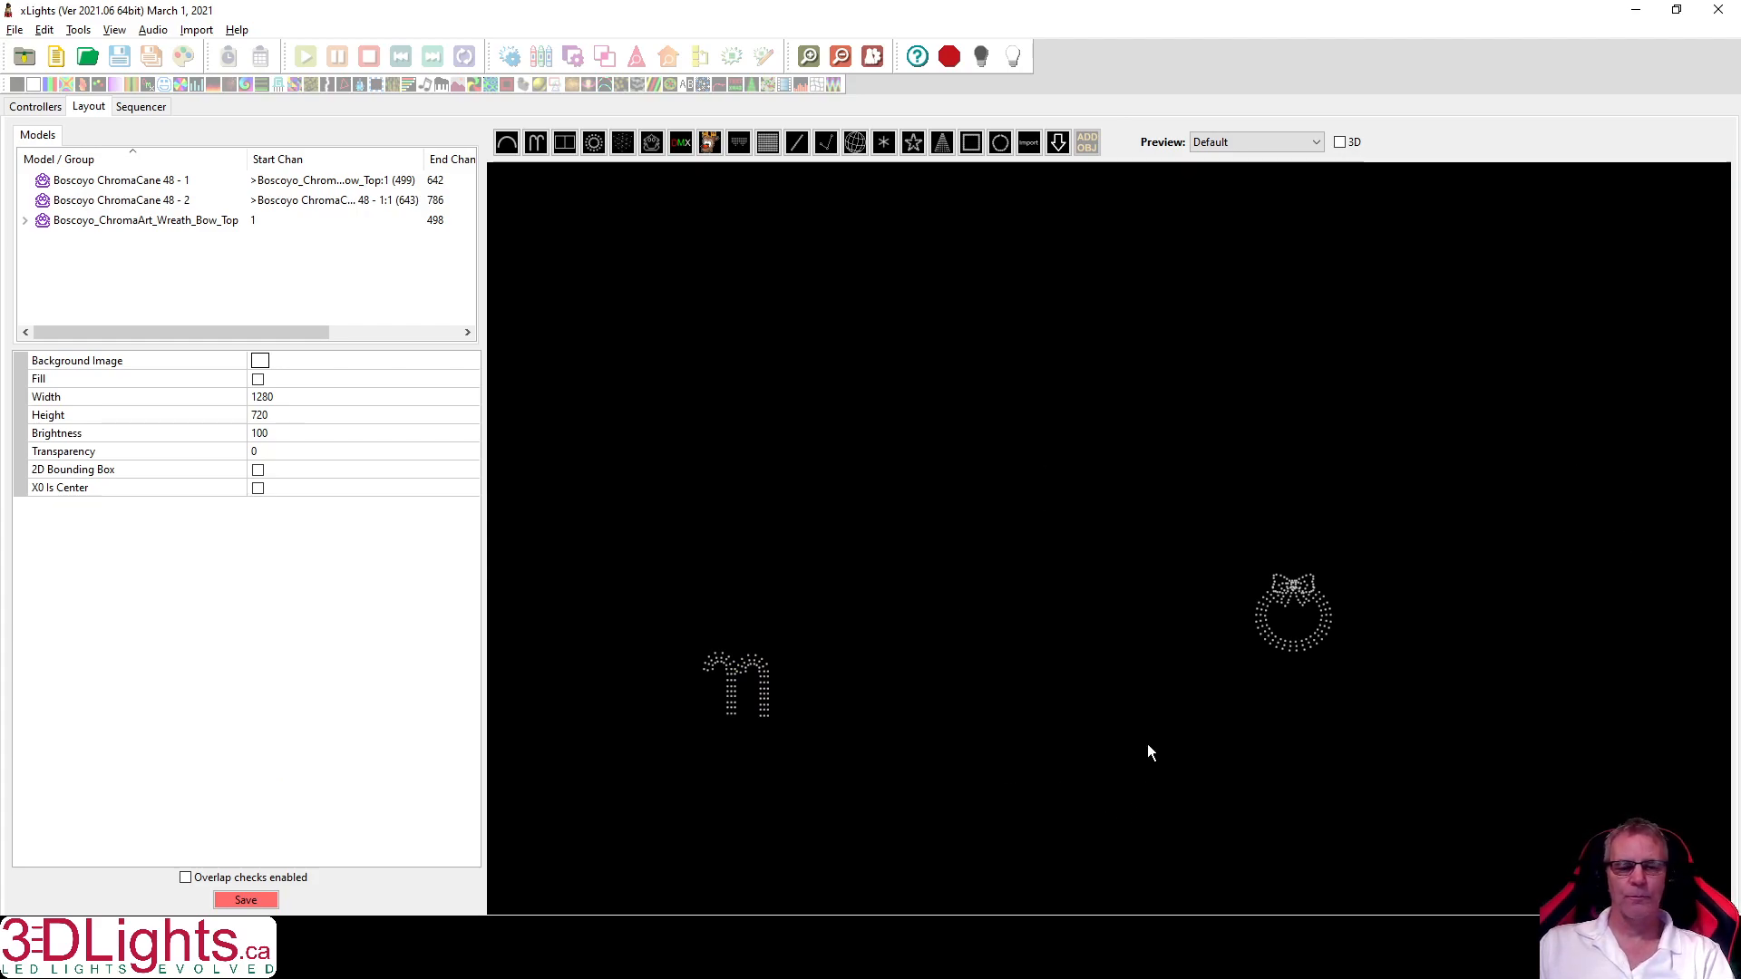
left_click(1340, 143)
Deactivate the Maison house image and examine the candy canes on the bare terrain from several angles.
left_click_drag(1317, 334, 1330, 433)
left_click(86, 138)
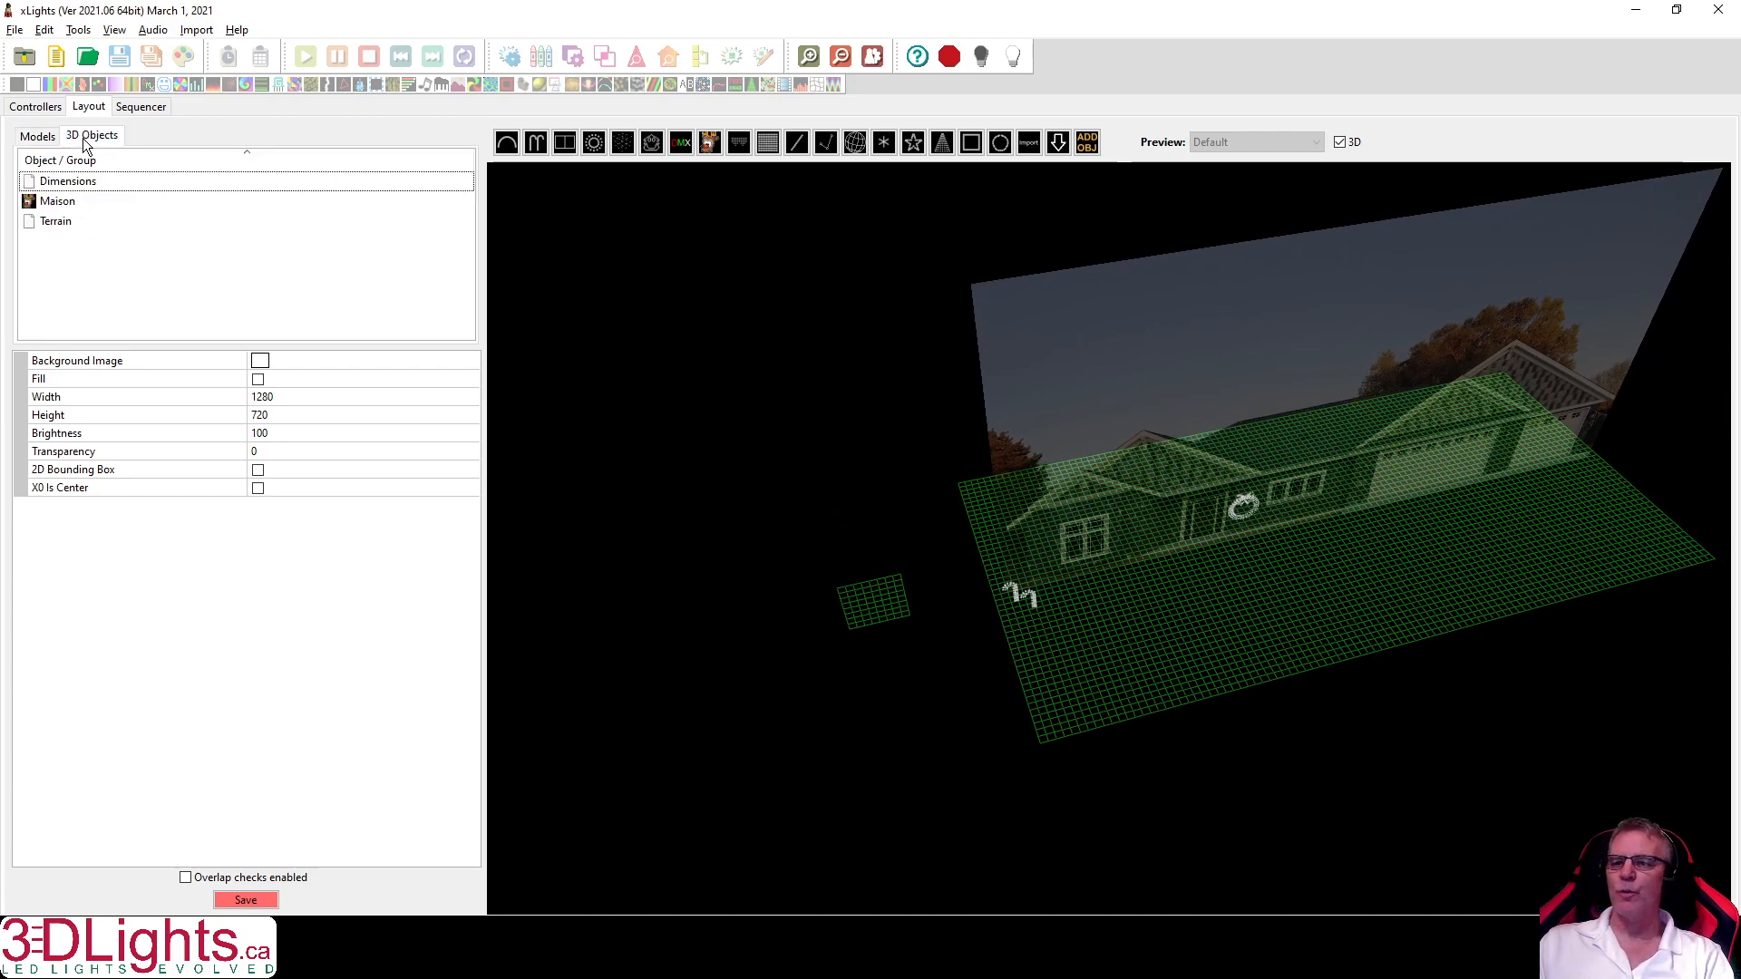
left_click(51, 202)
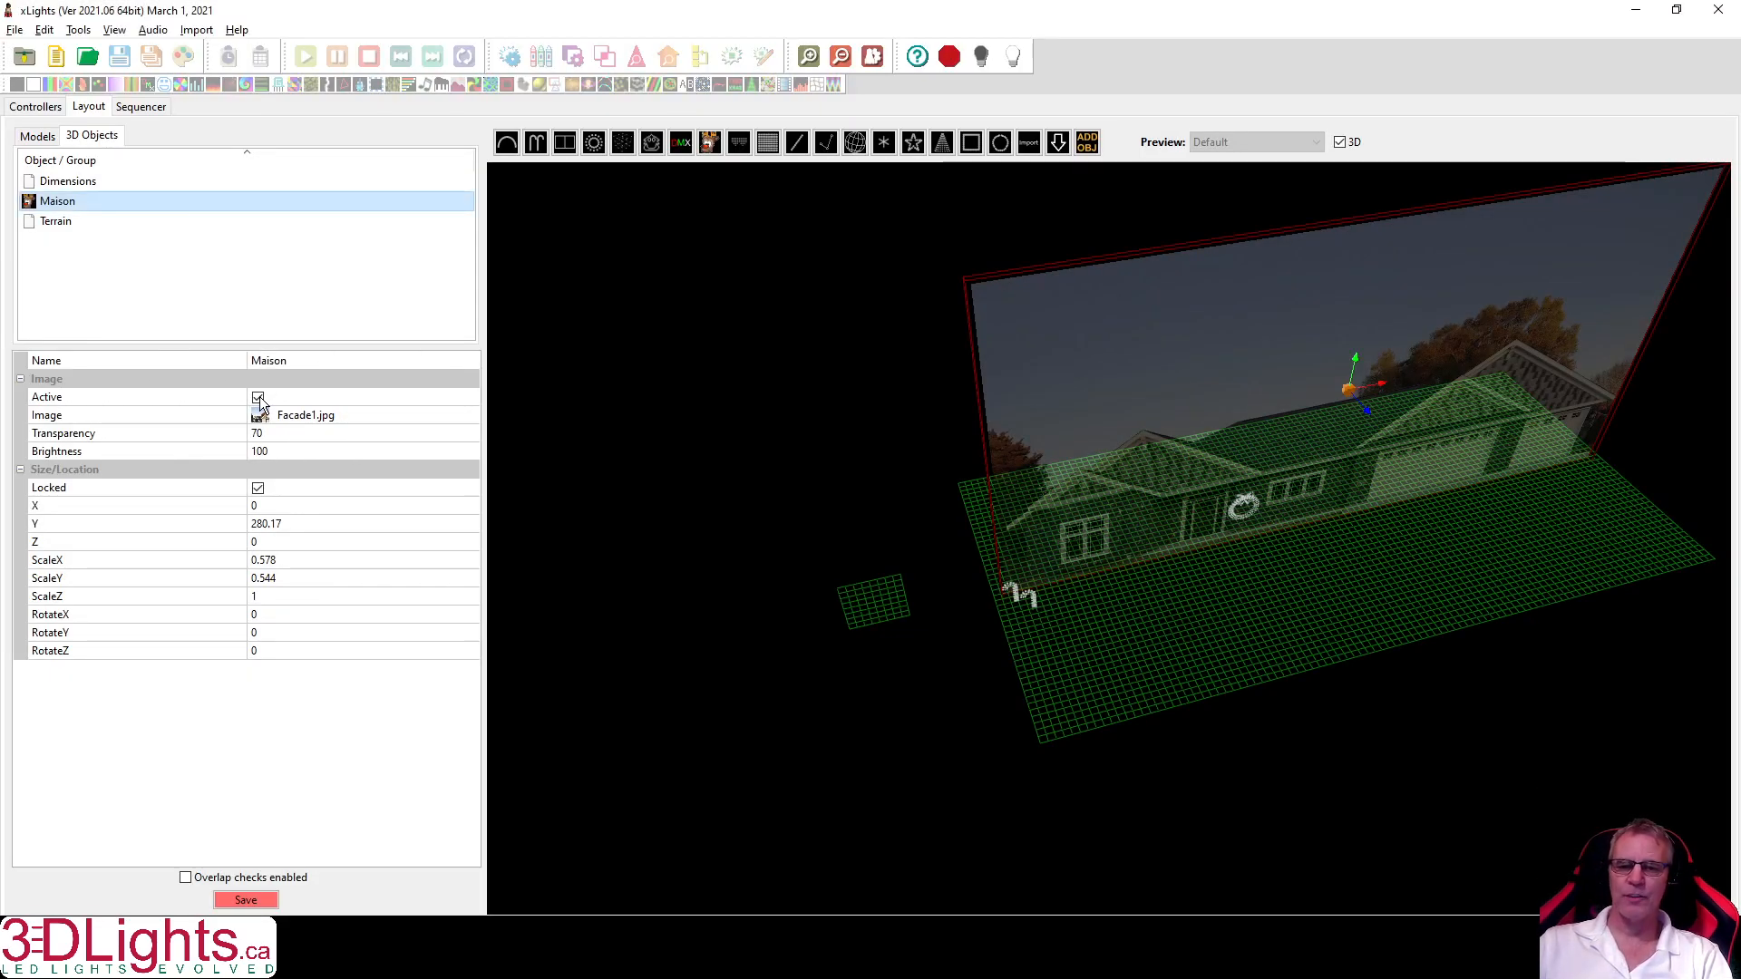
left_click(257, 398)
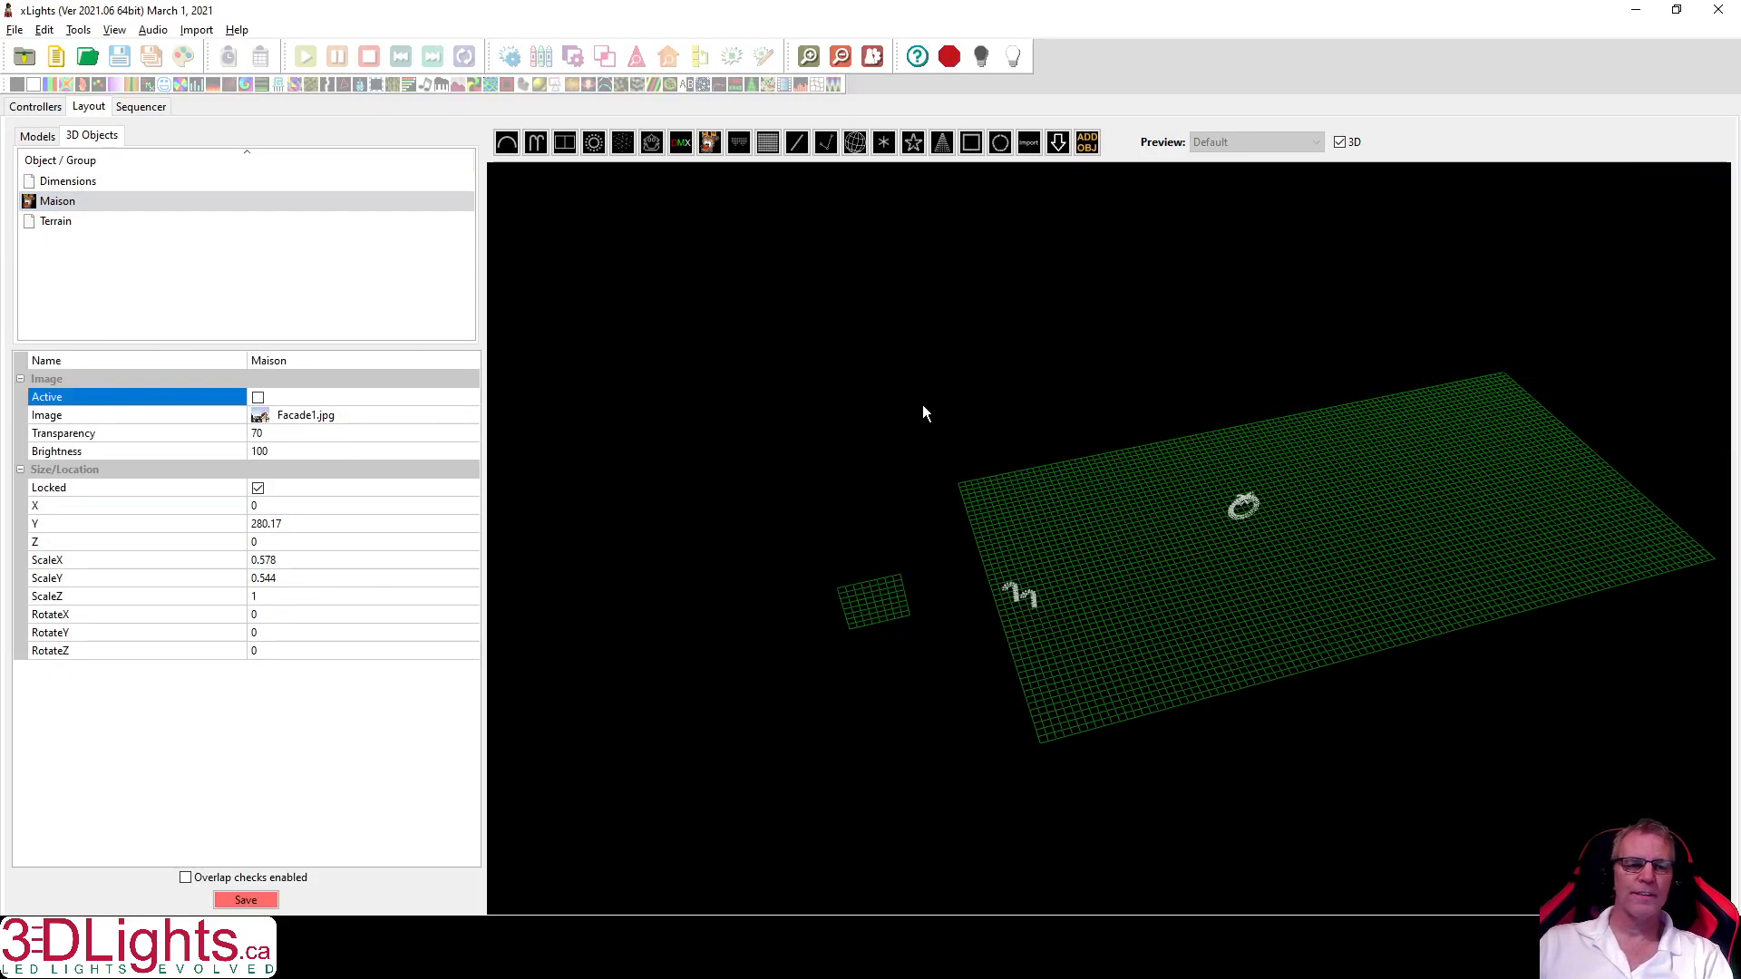
left_click_drag(1162, 562, 1295, 602)
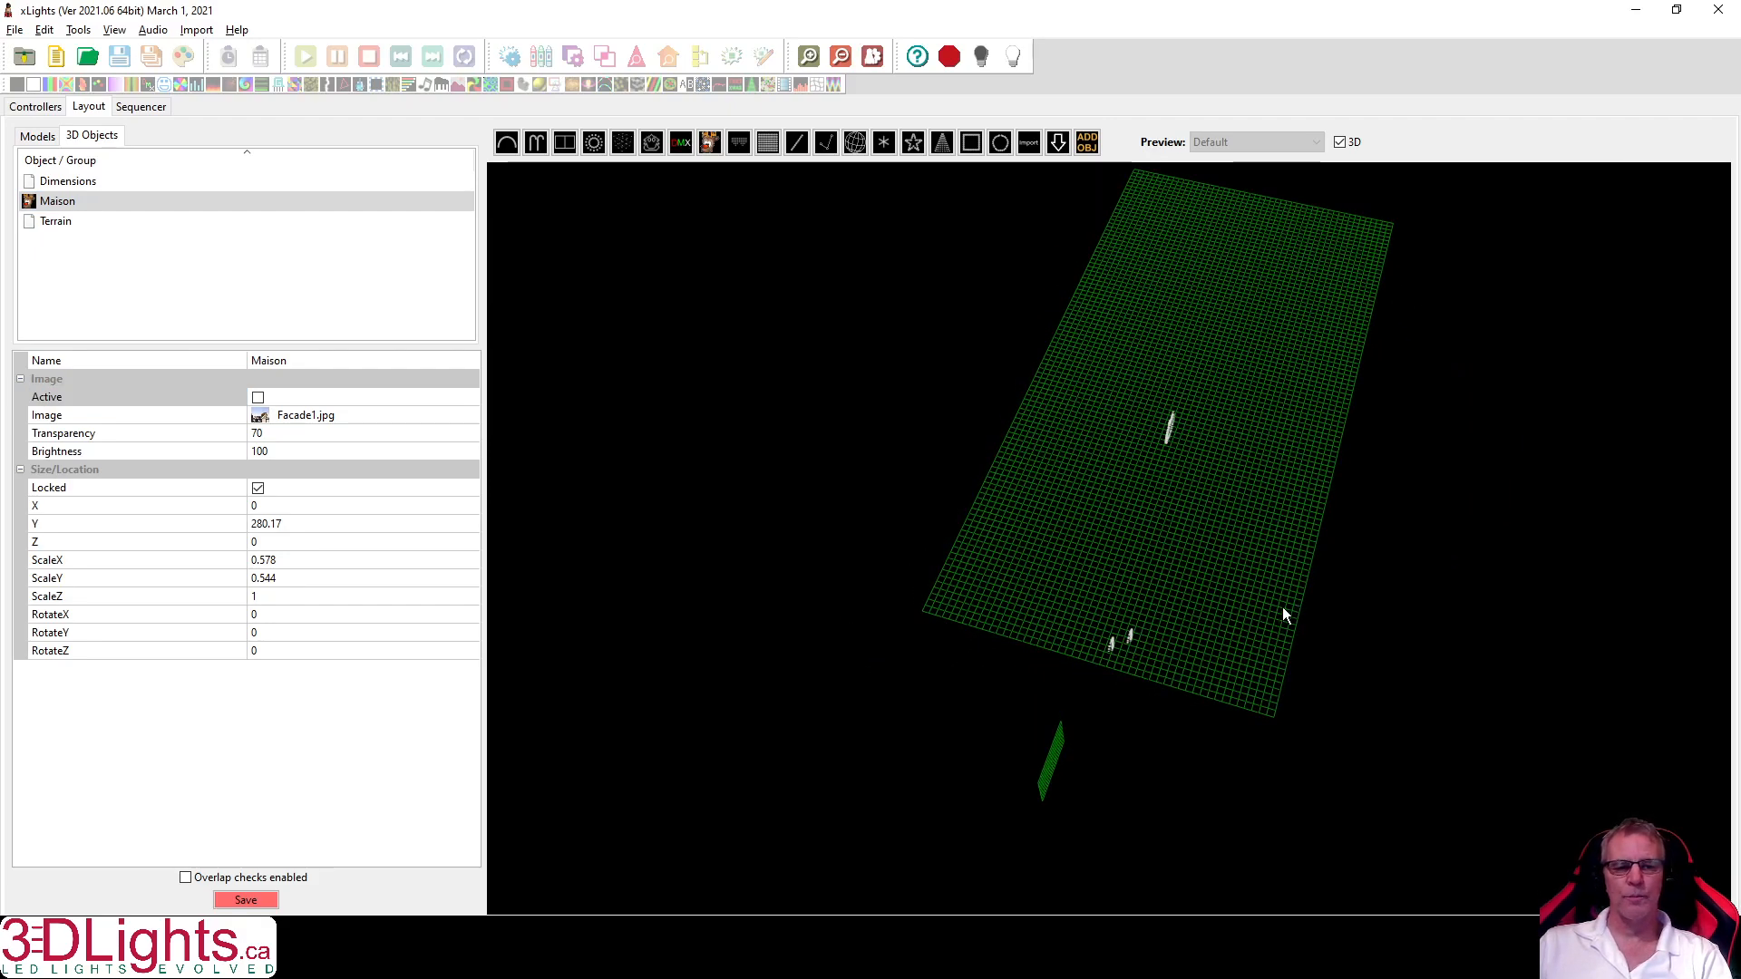
scroll(1160, 630, "up", 5)
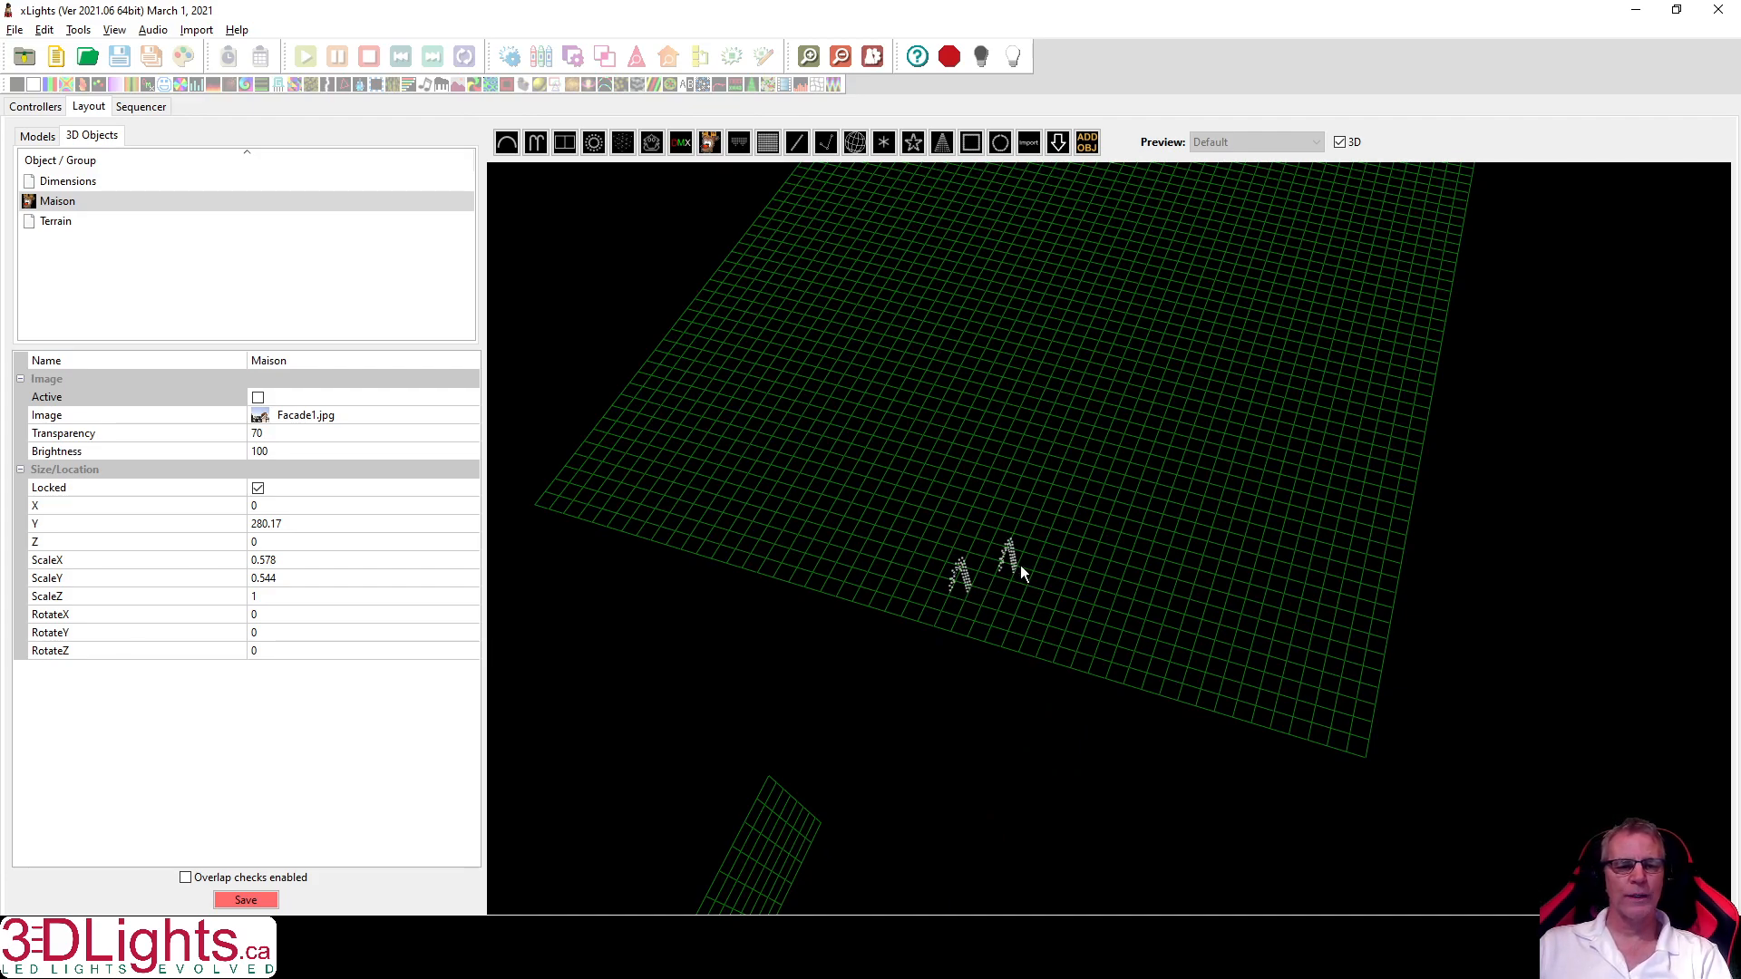
left_click_drag(996, 586, 975, 521)
mouse_move(1084, 546)
left_mouse_down()
mouse_move(1127, 546)
mouse_move(1105, 539)
left_mouse_up()
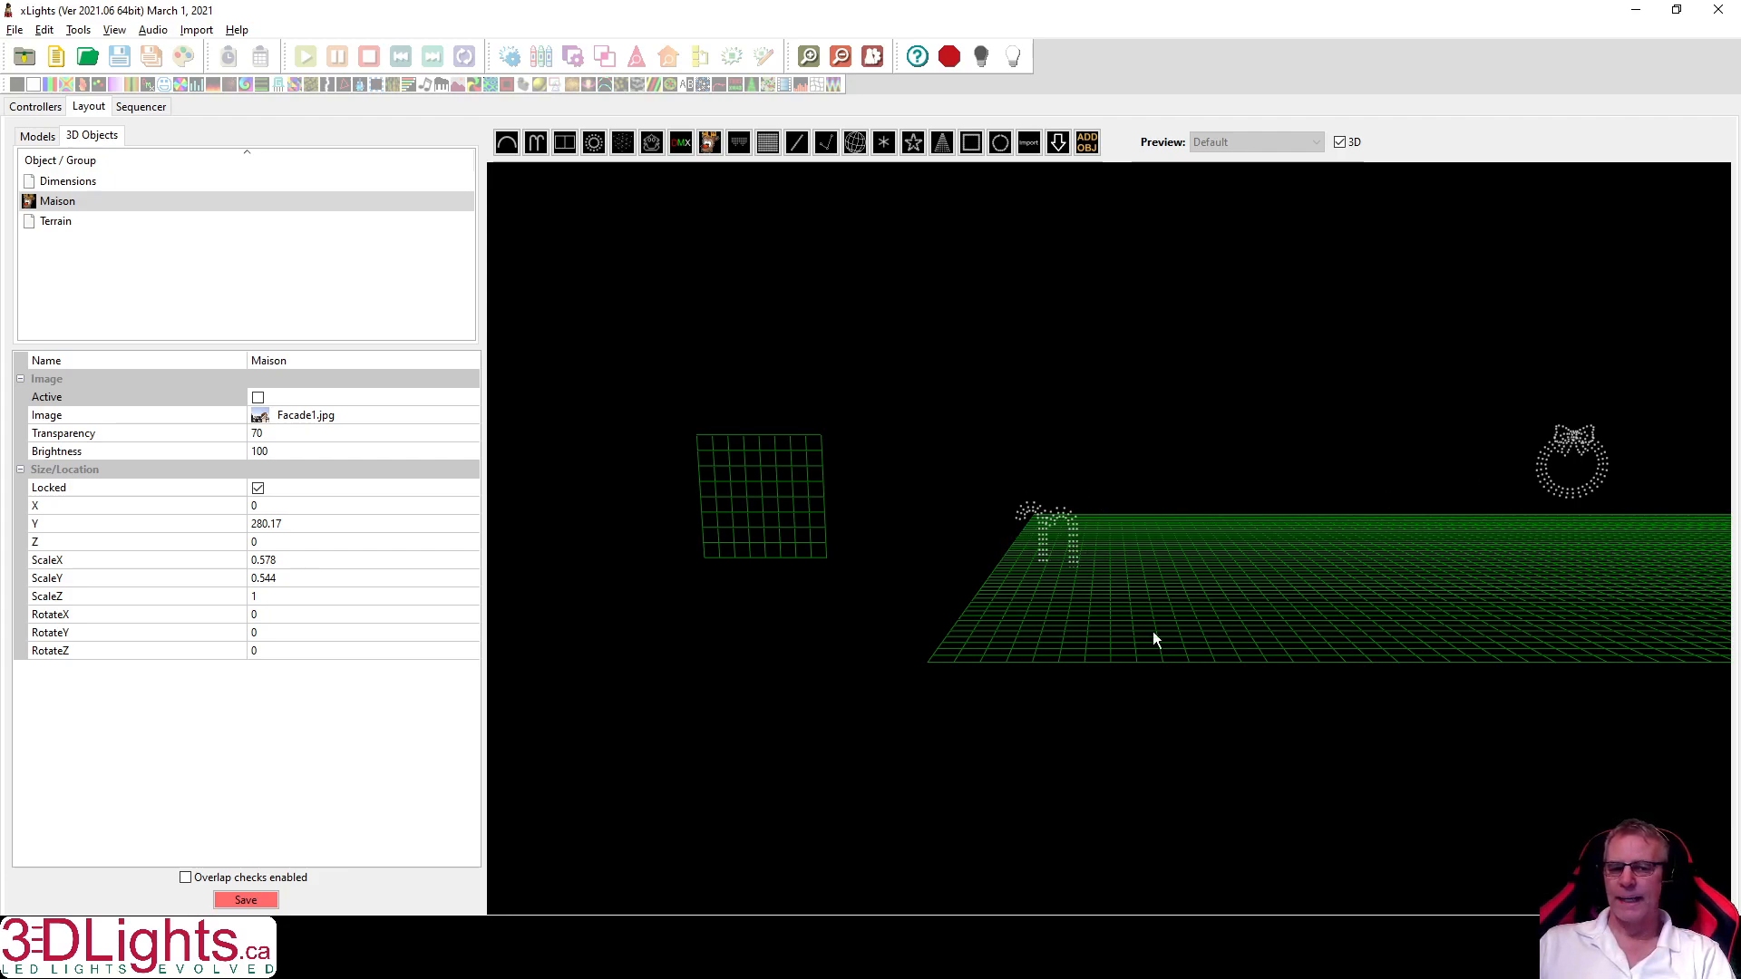
Reactivate and deactivate the Maison image repeatedly to compare the layout with and without the house, leaving it inactive.
left_click(76, 206)
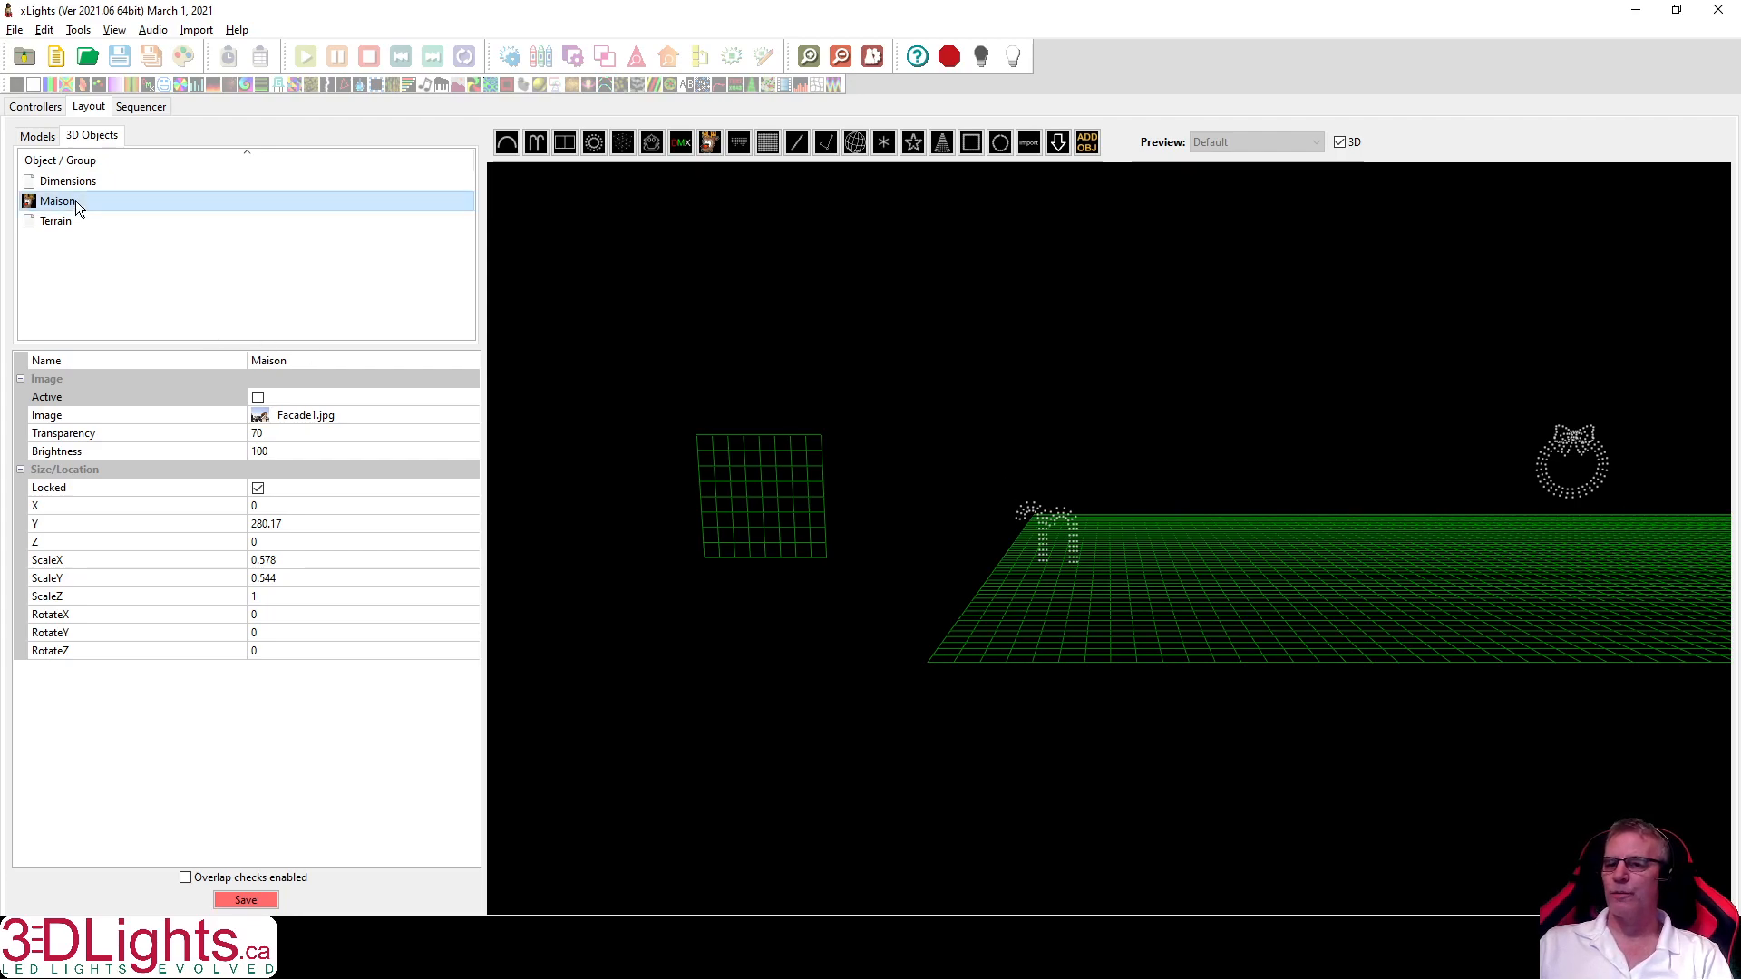
left_click(259, 400)
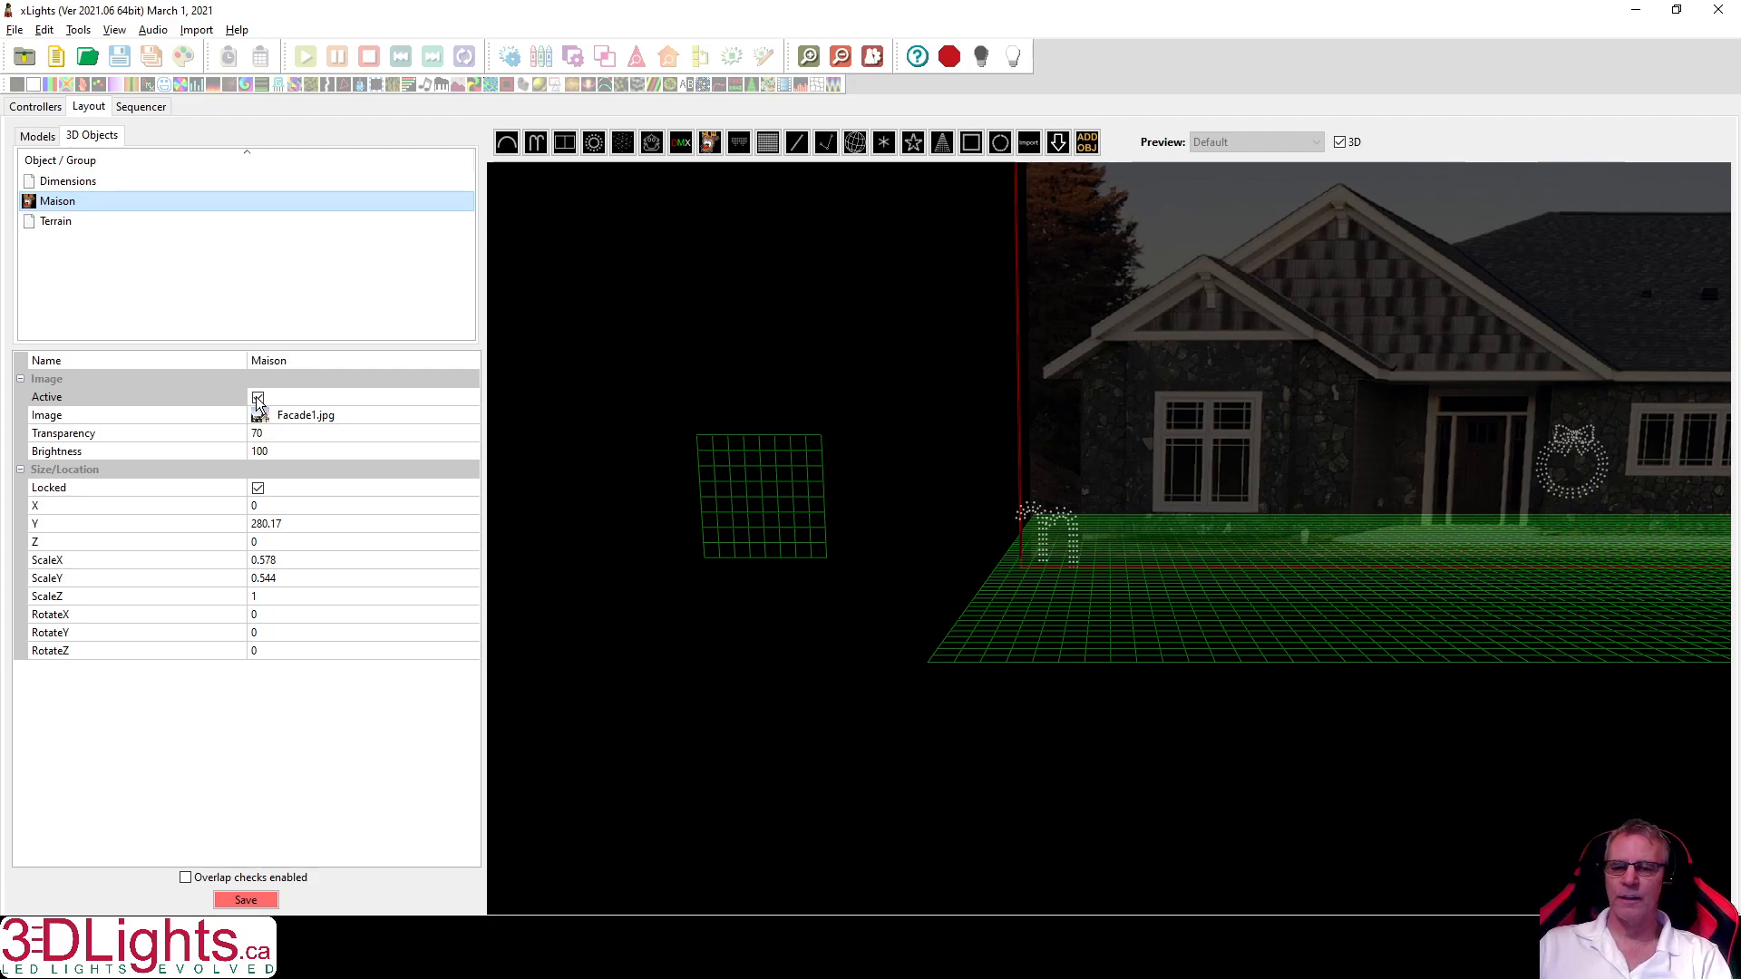
left_click(257, 398)
left_click_drag(664, 588, 933, 661)
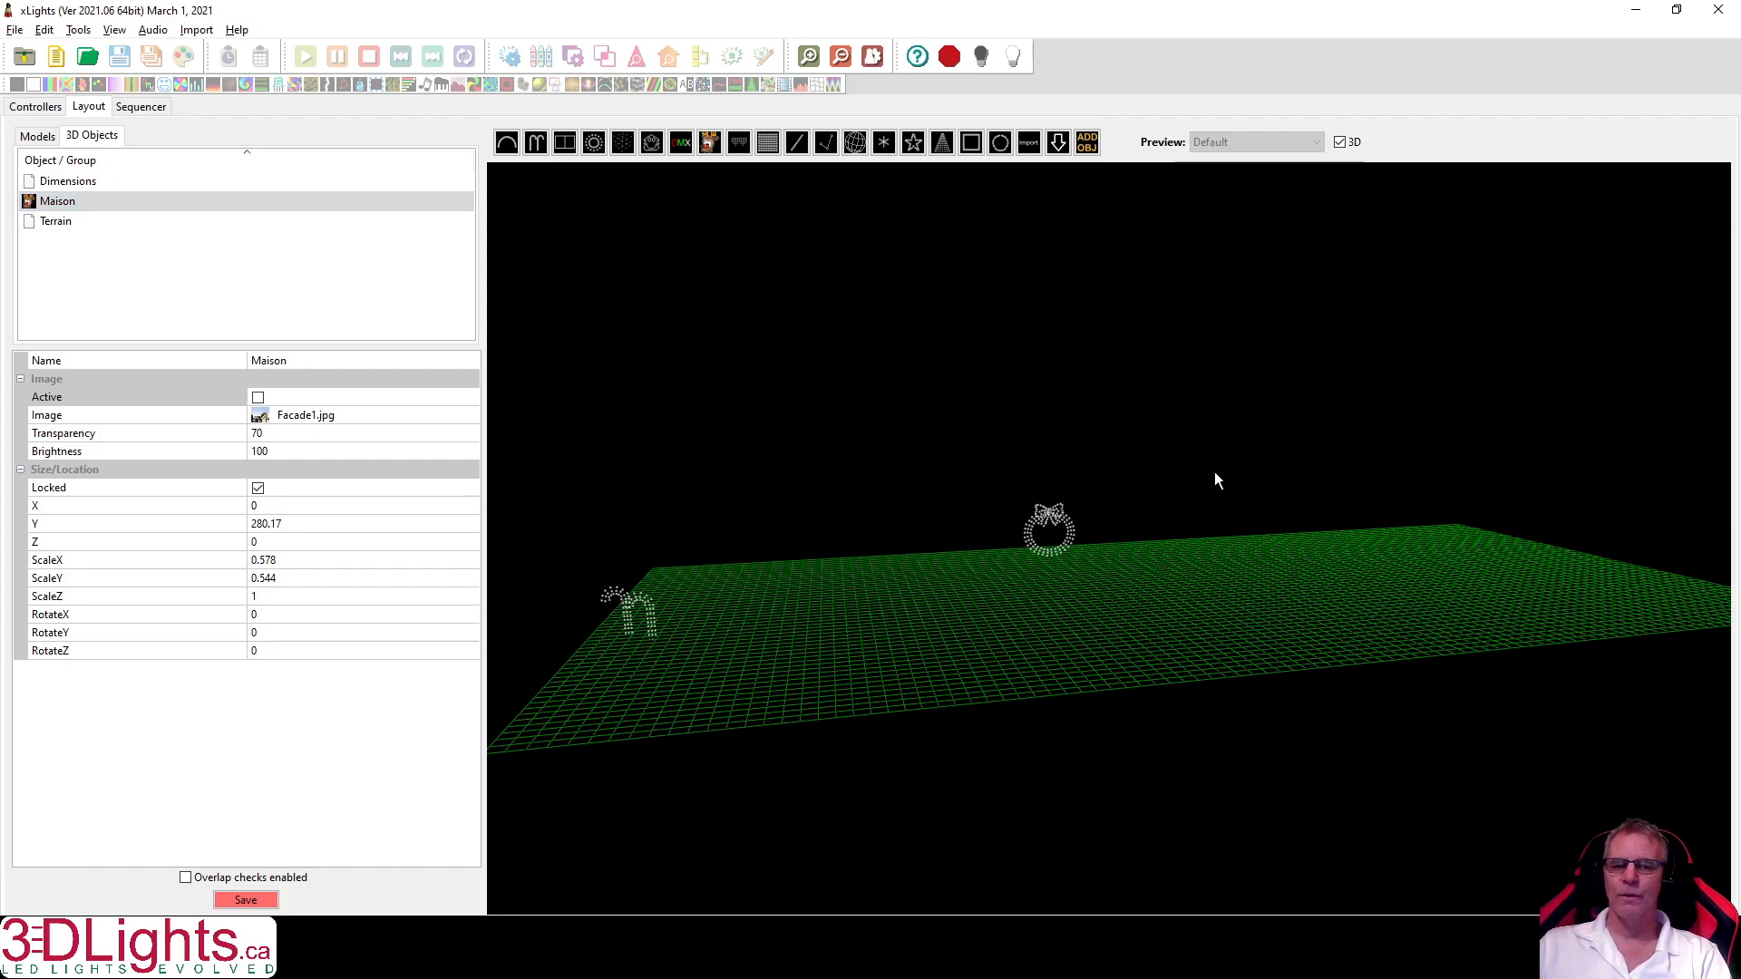
left_click(258, 398)
left_click(257, 398)
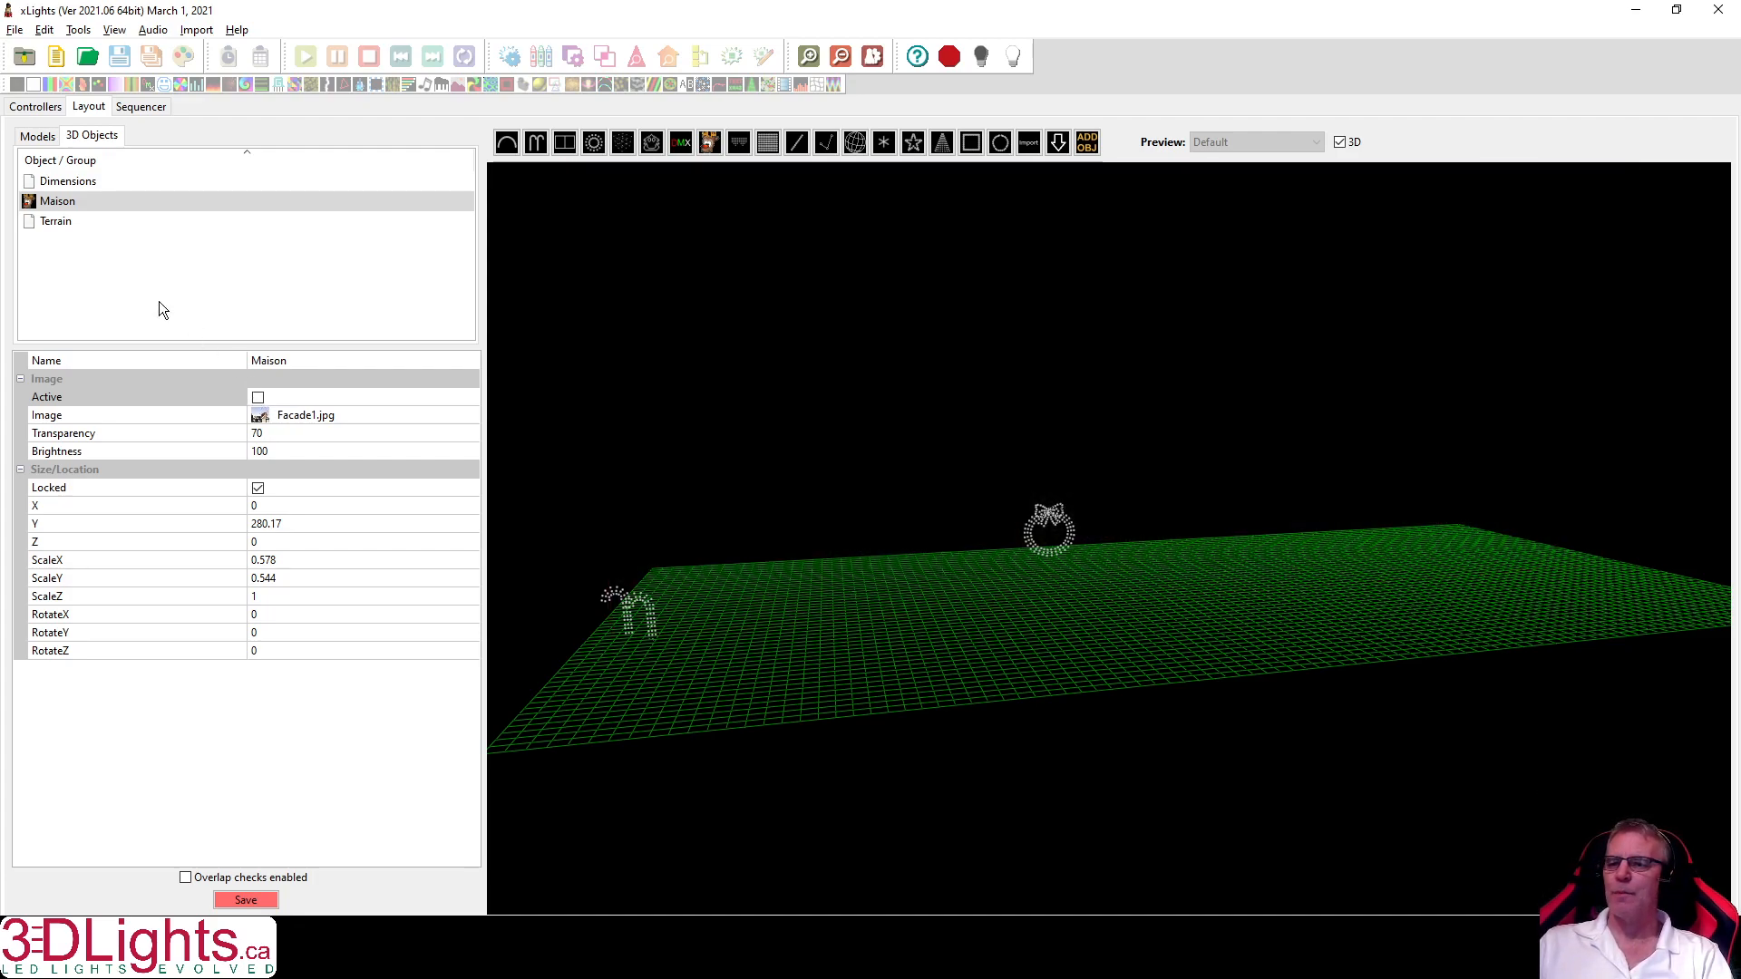
Deactivate the Boscoyo ChromaCane 48 - 2 model to hide it and make it active again.
left_click(41, 140)
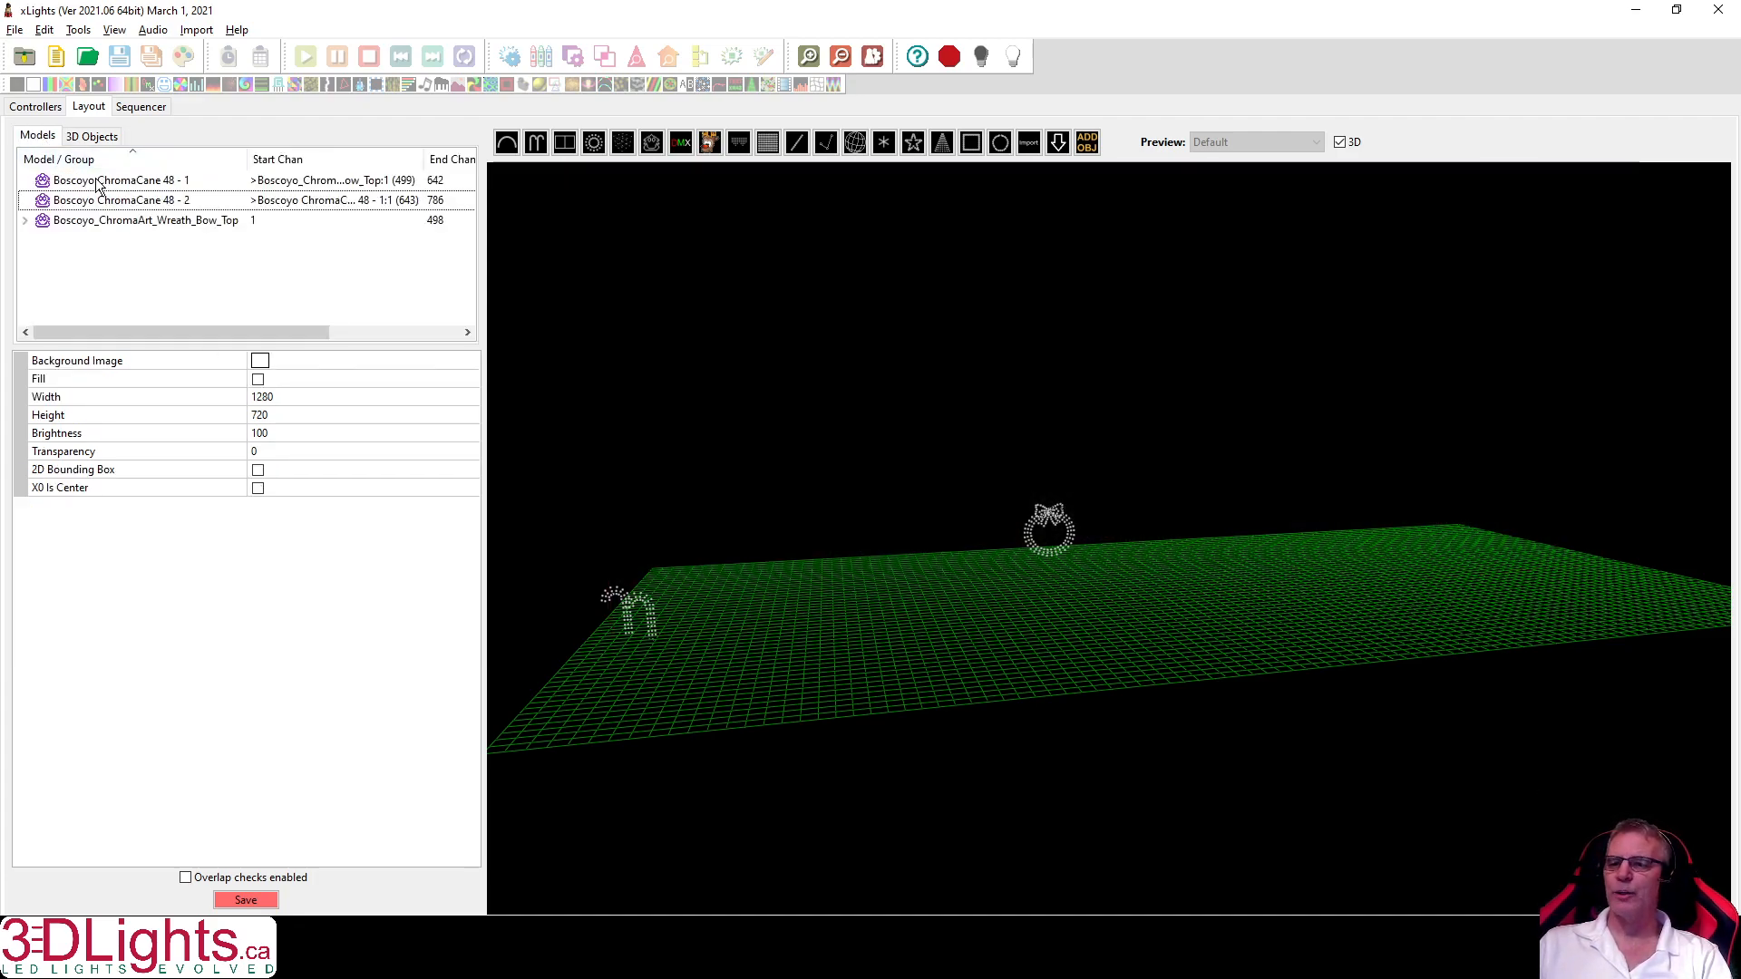
left_click(115, 203)
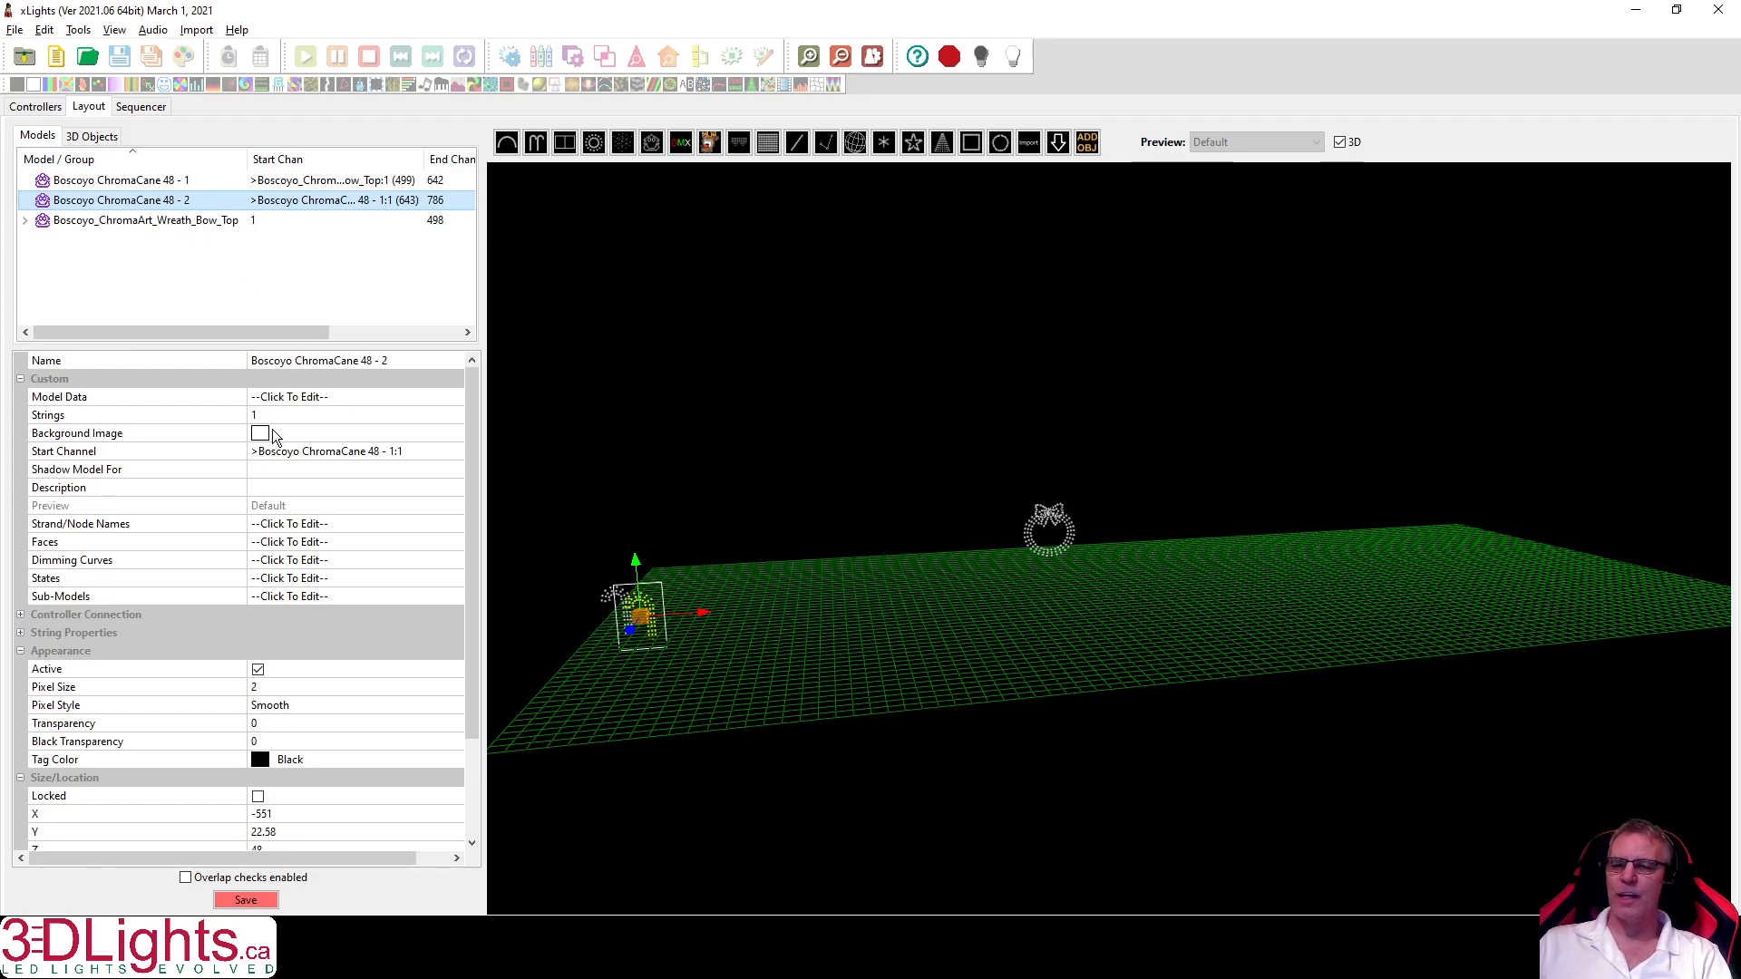
left_click(257, 670)
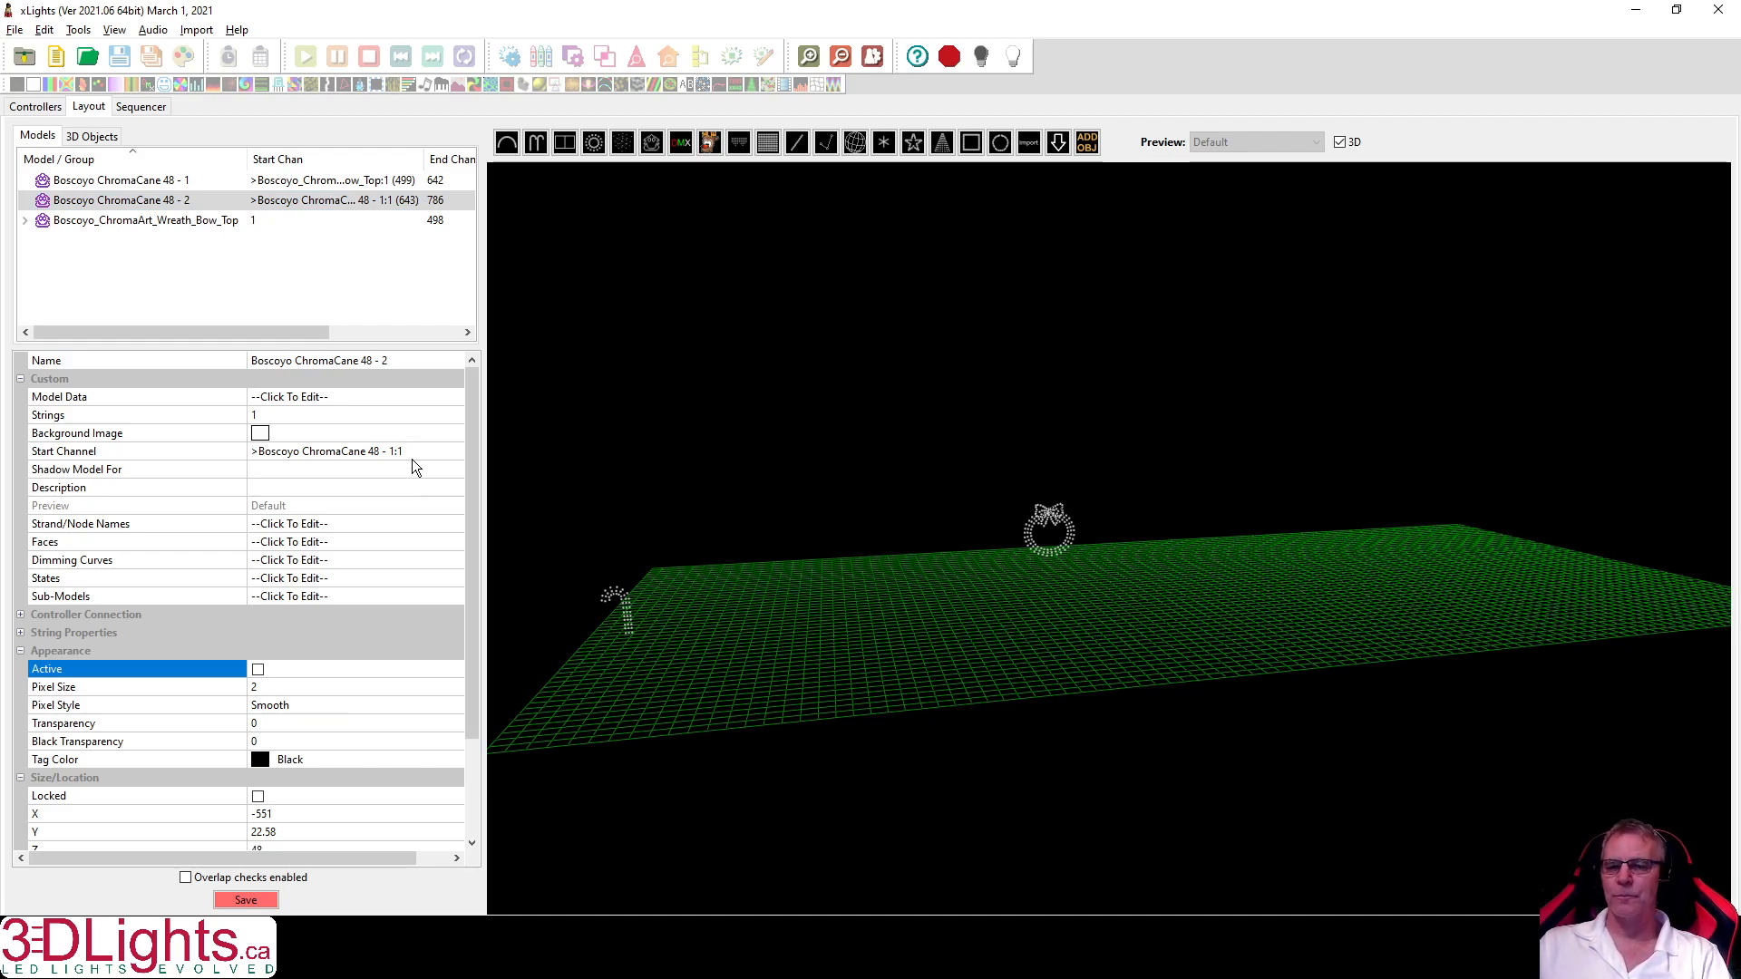
left_click(258, 669)
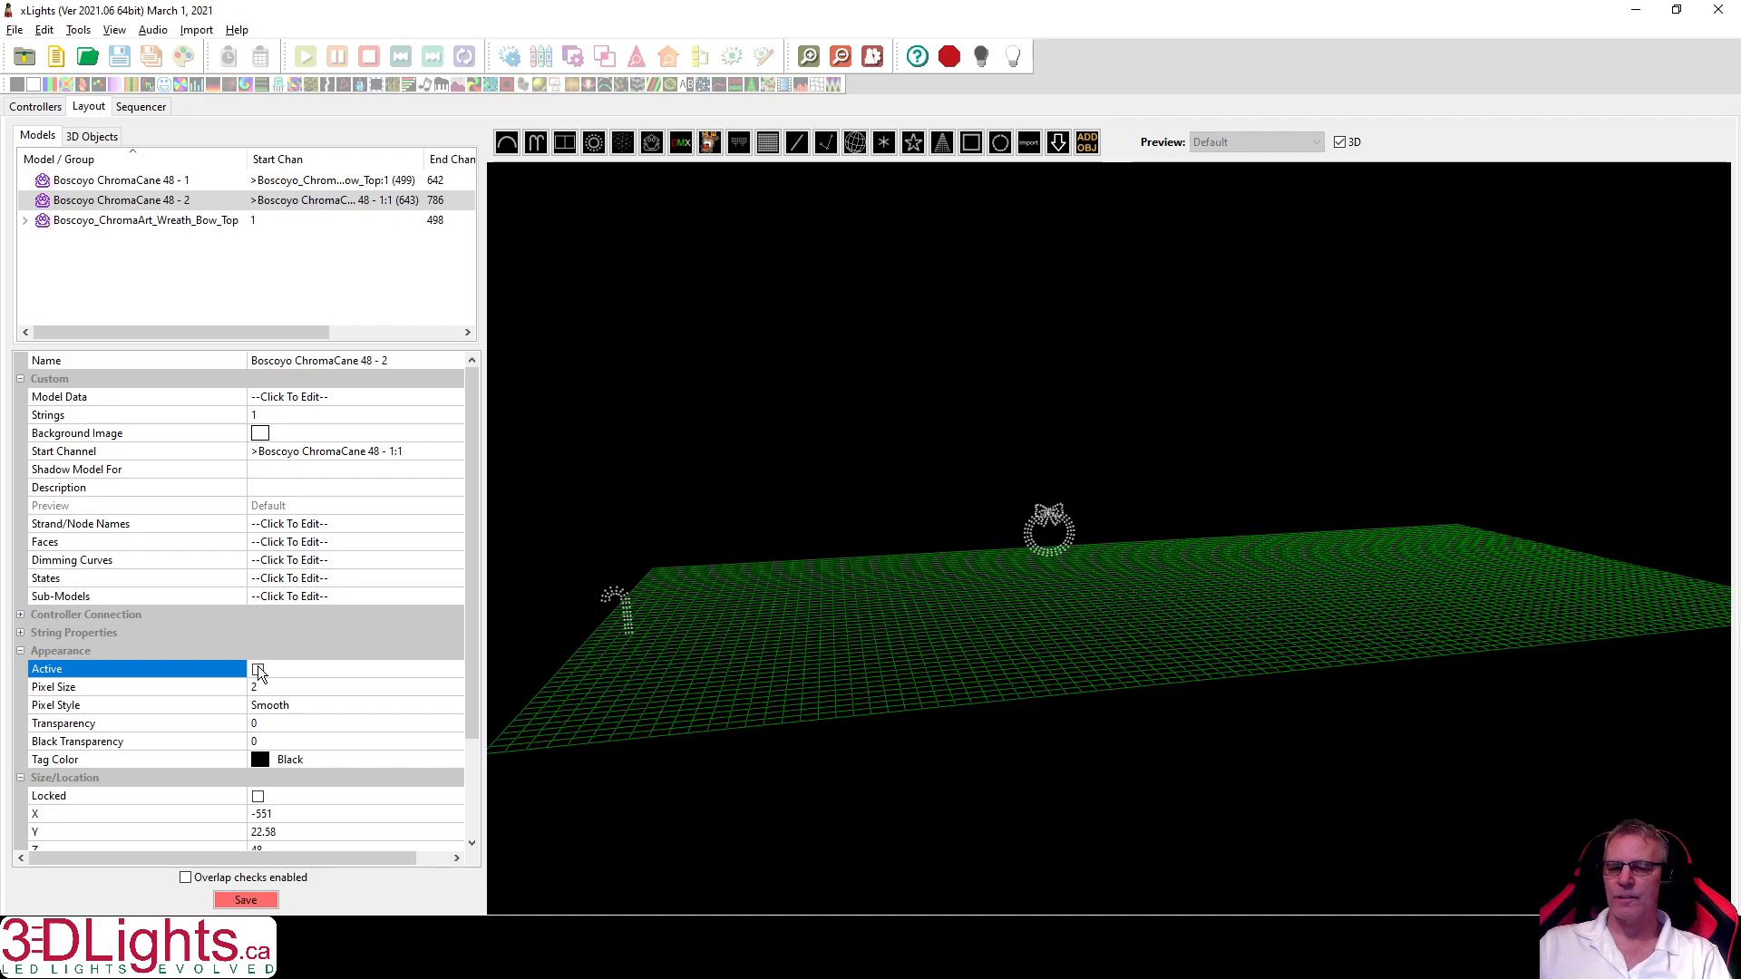
Make the Maison house image active again among the 3D objects.
left_click(98, 137)
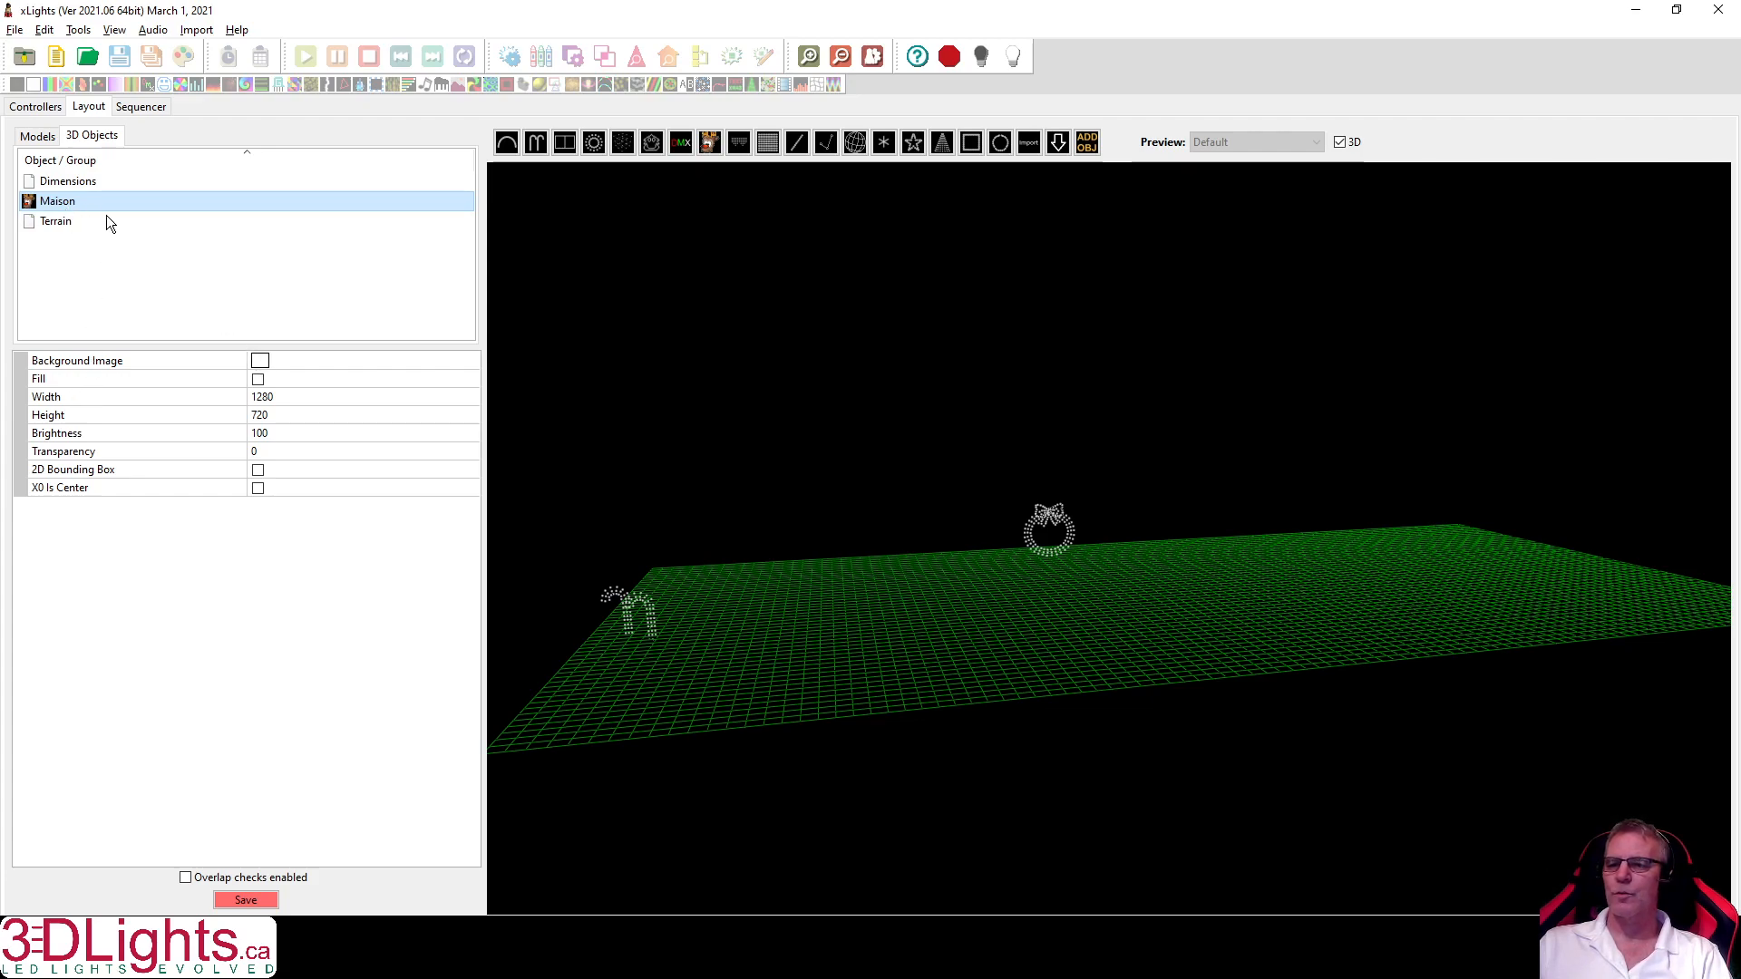
left_click(61, 212)
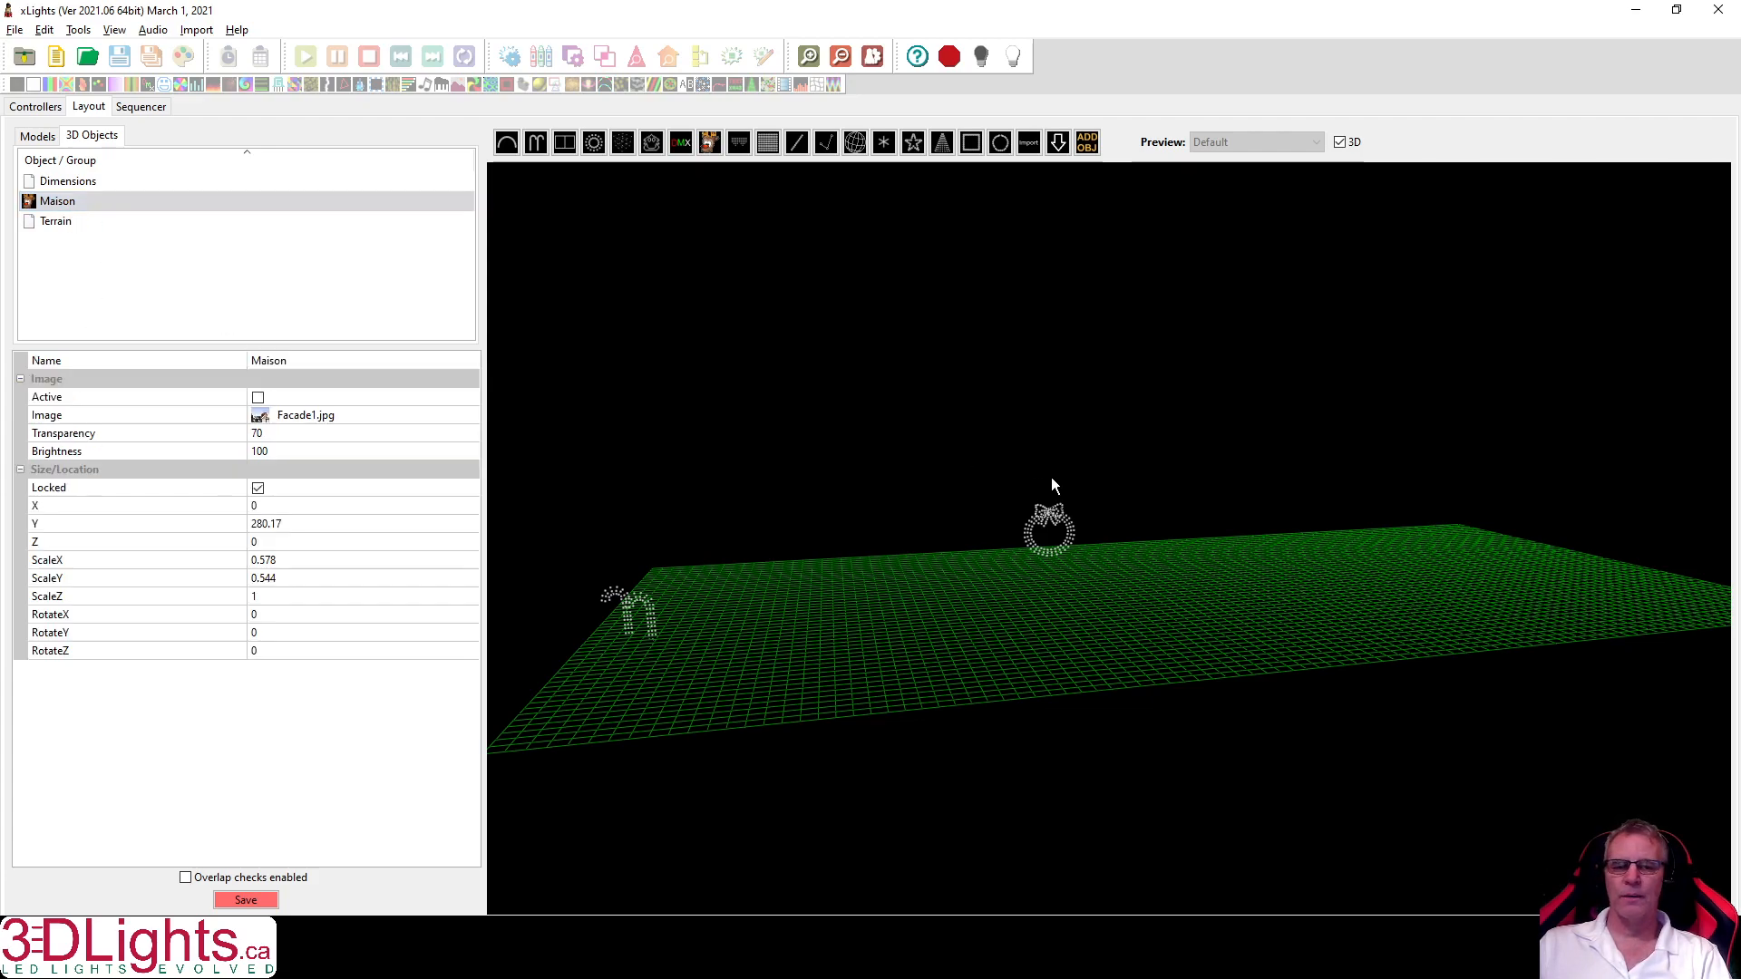
left_click(258, 397)
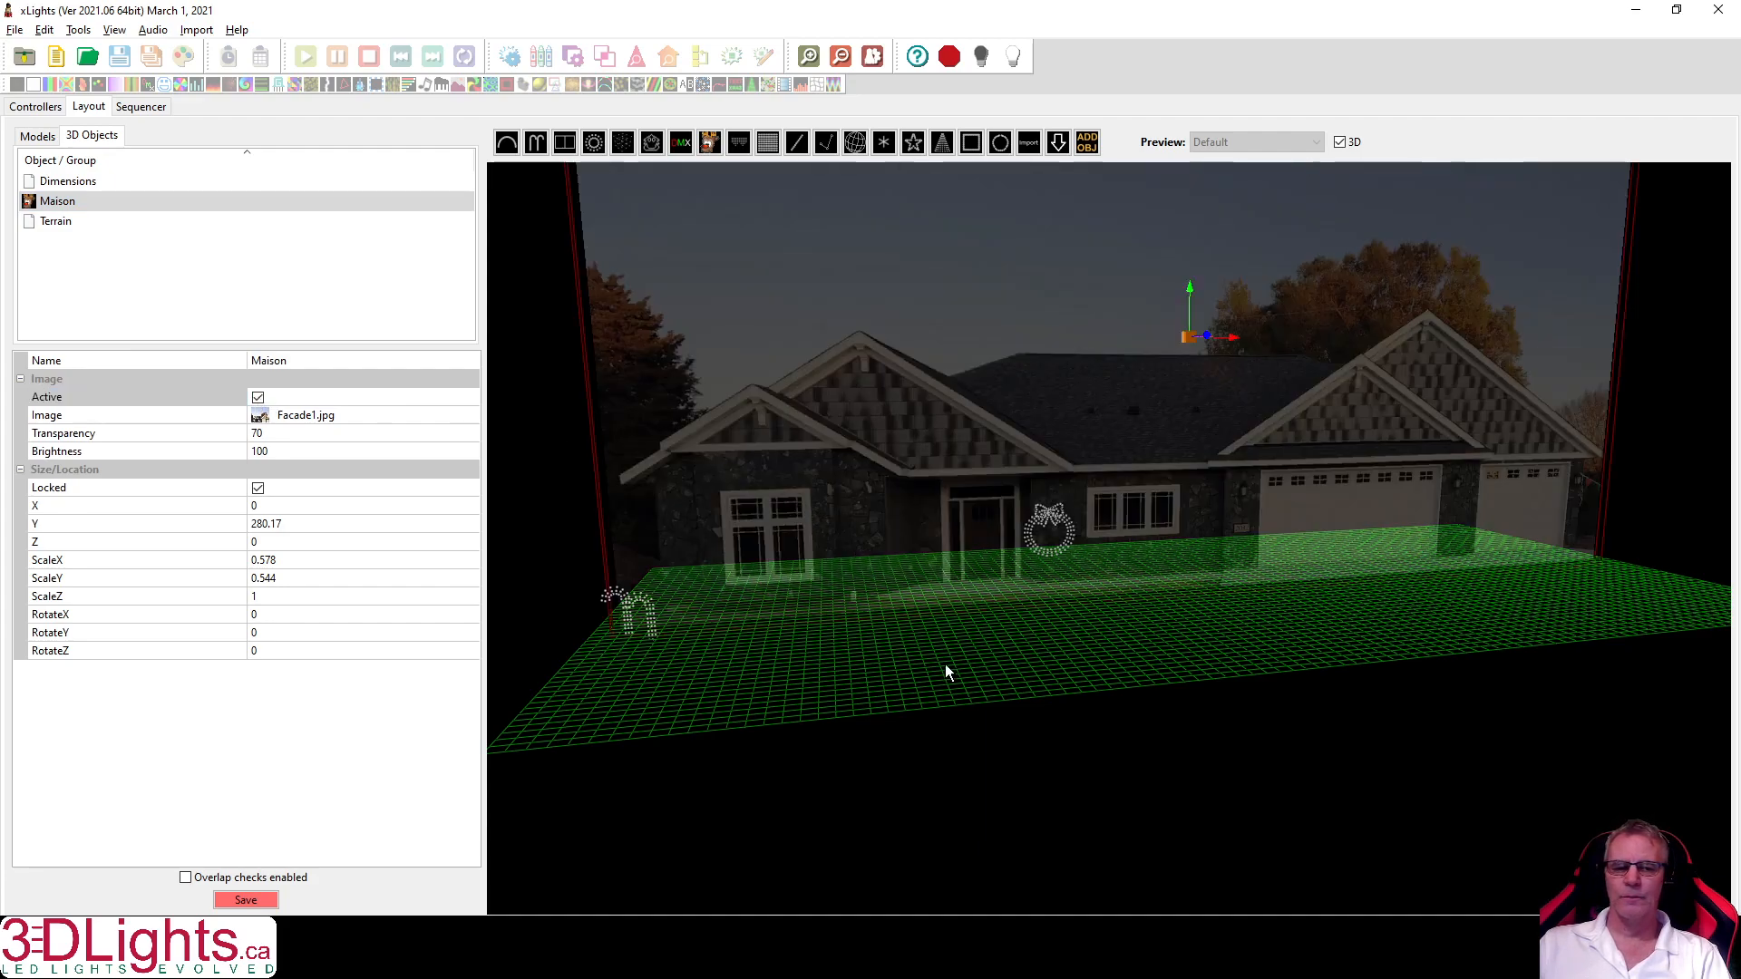
Draw a horizontal Single Line model across the base of the front garage gable, just above the garage door.
left_click_drag(945, 668, 934, 649)
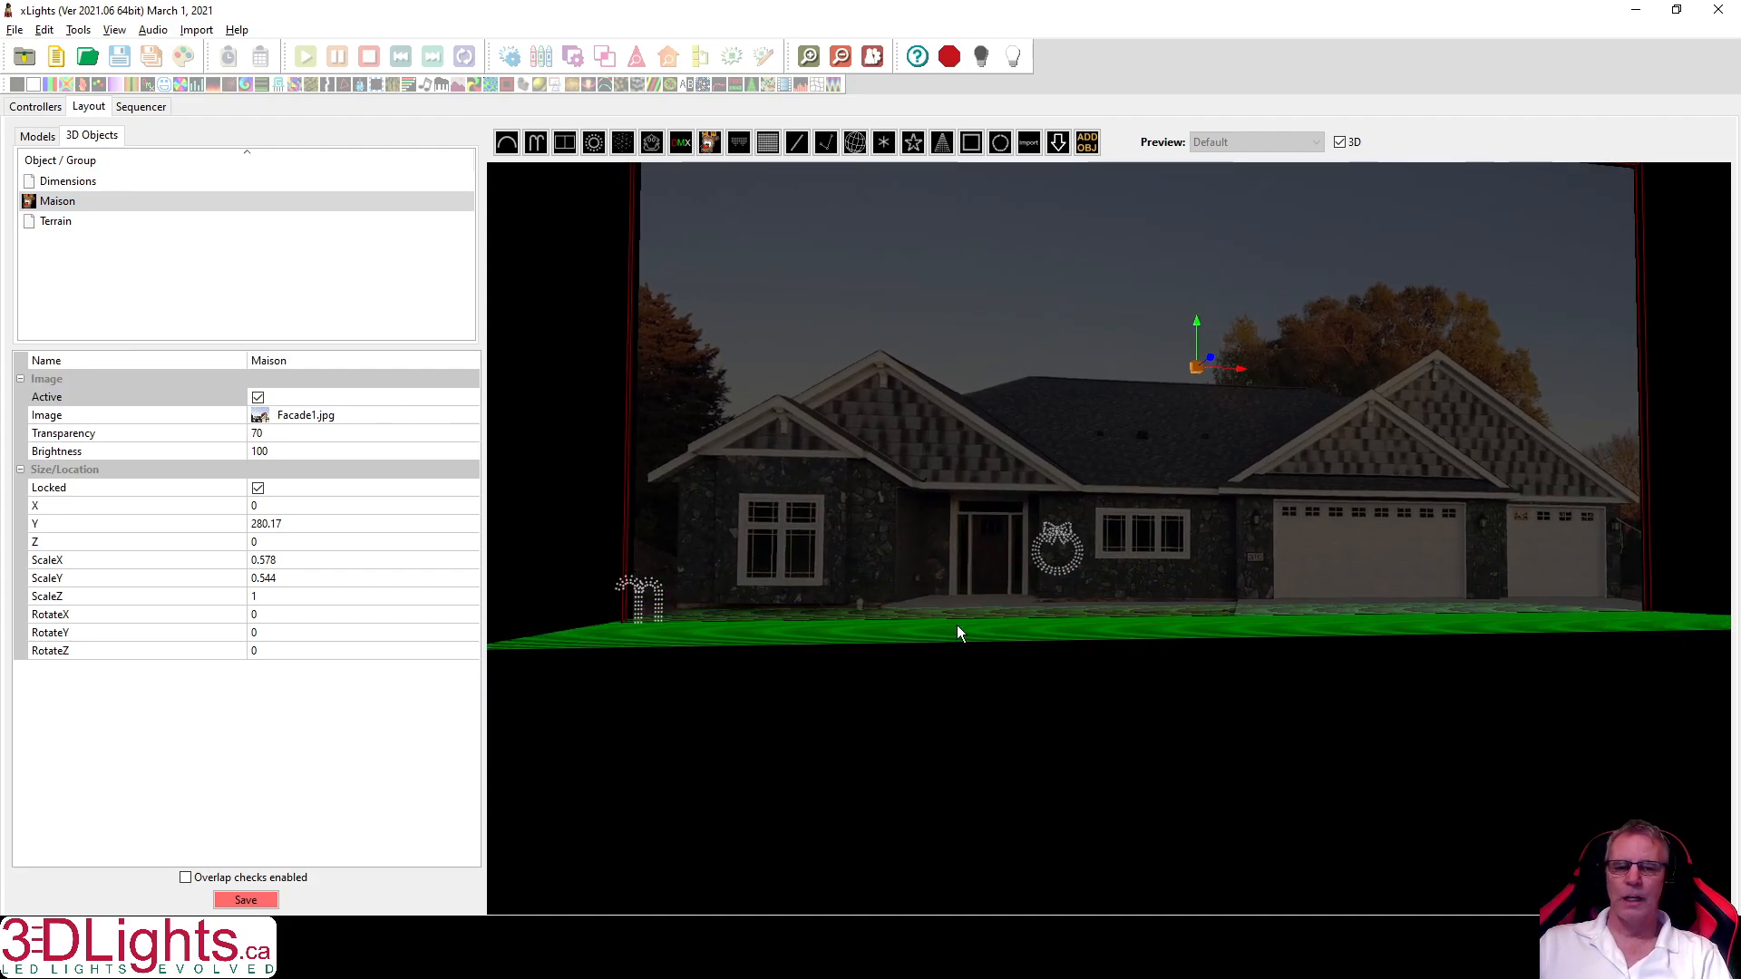
scroll(1036, 544, "down", 5)
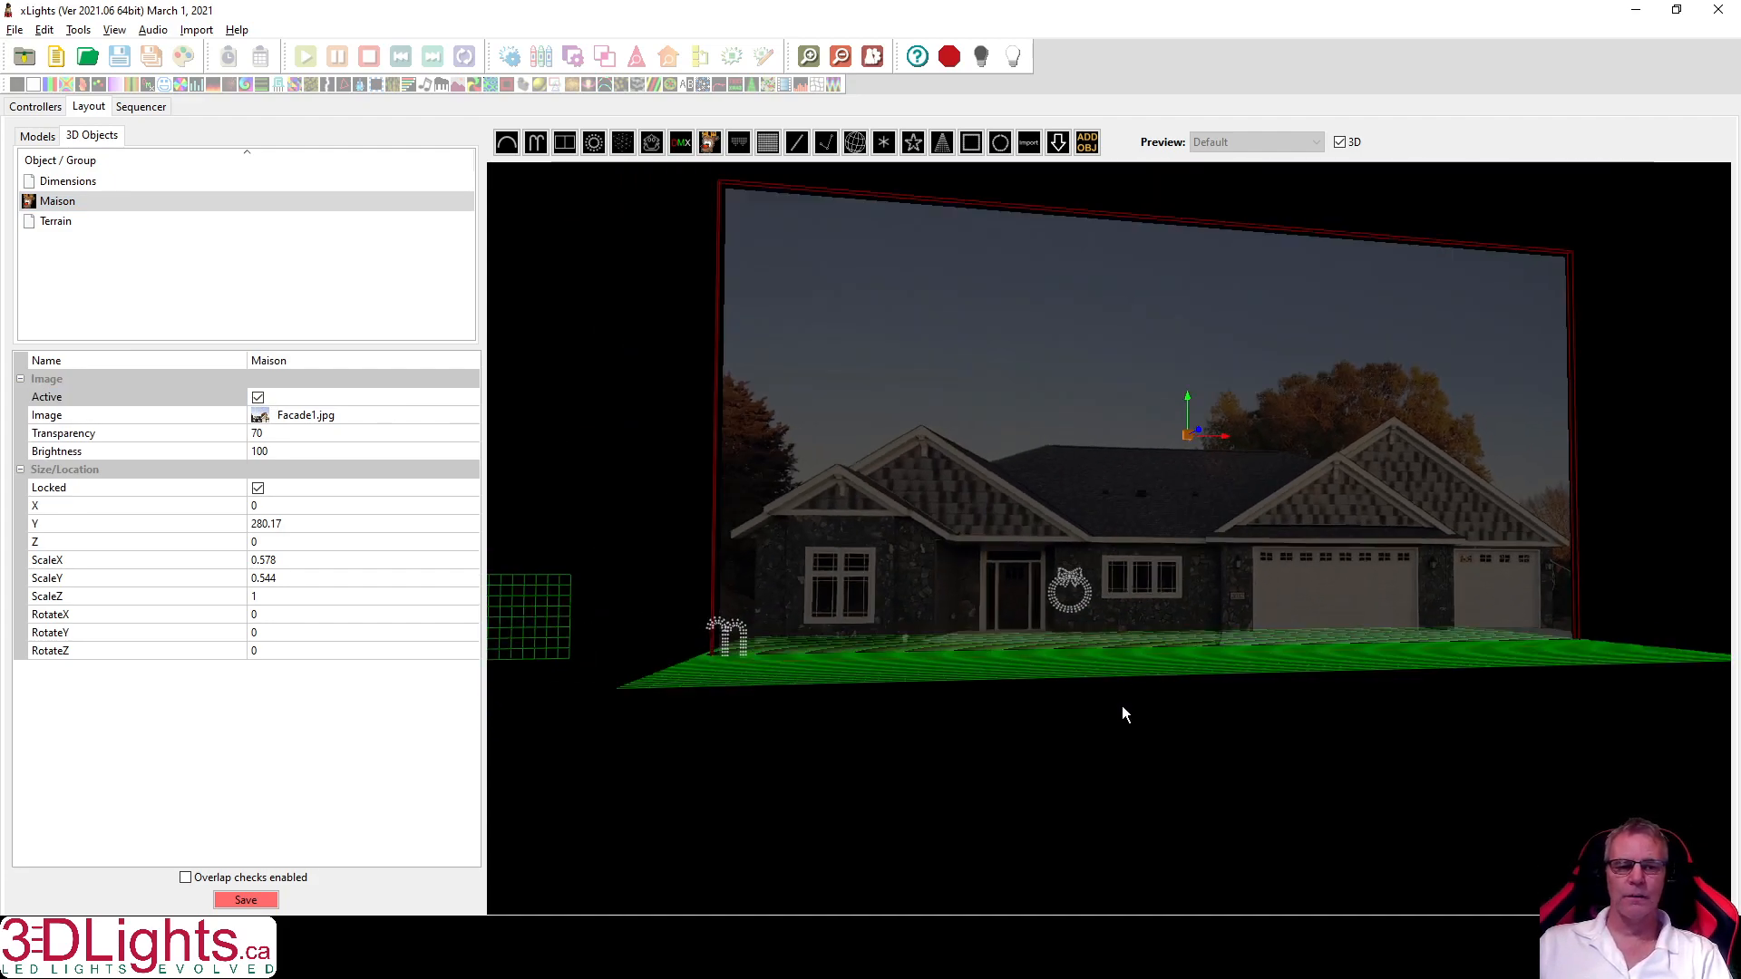
scroll(1384, 624, "up", 5)
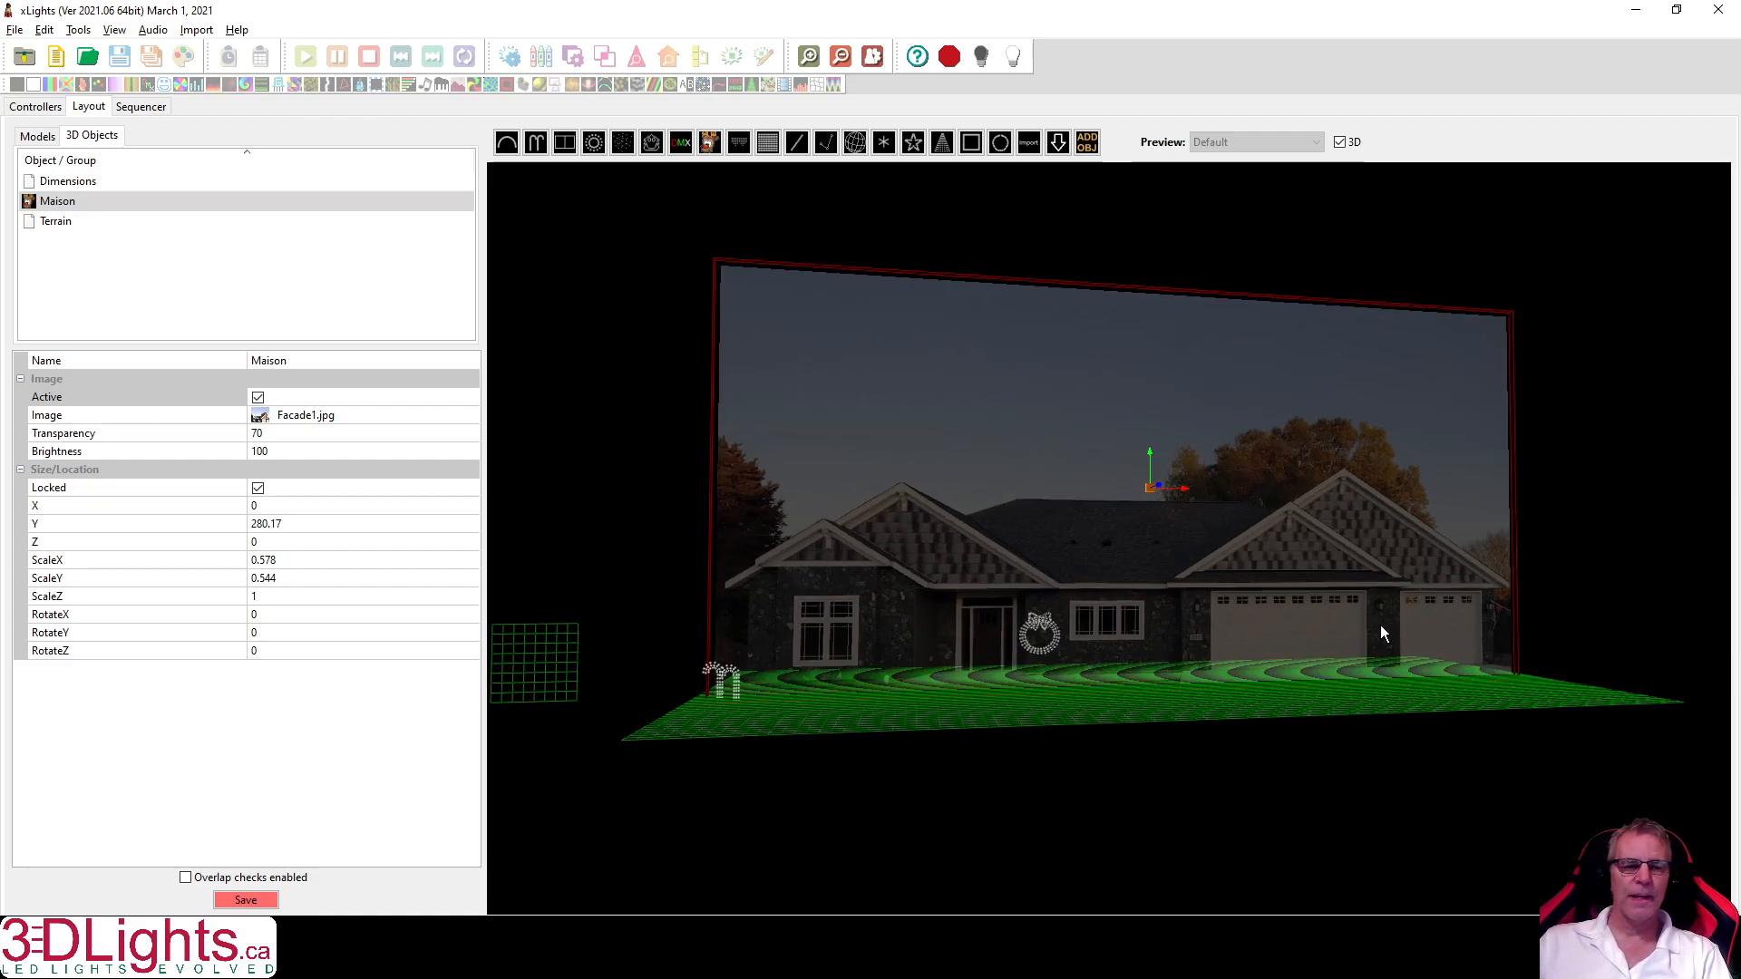
scroll(1131, 624, "up", 4)
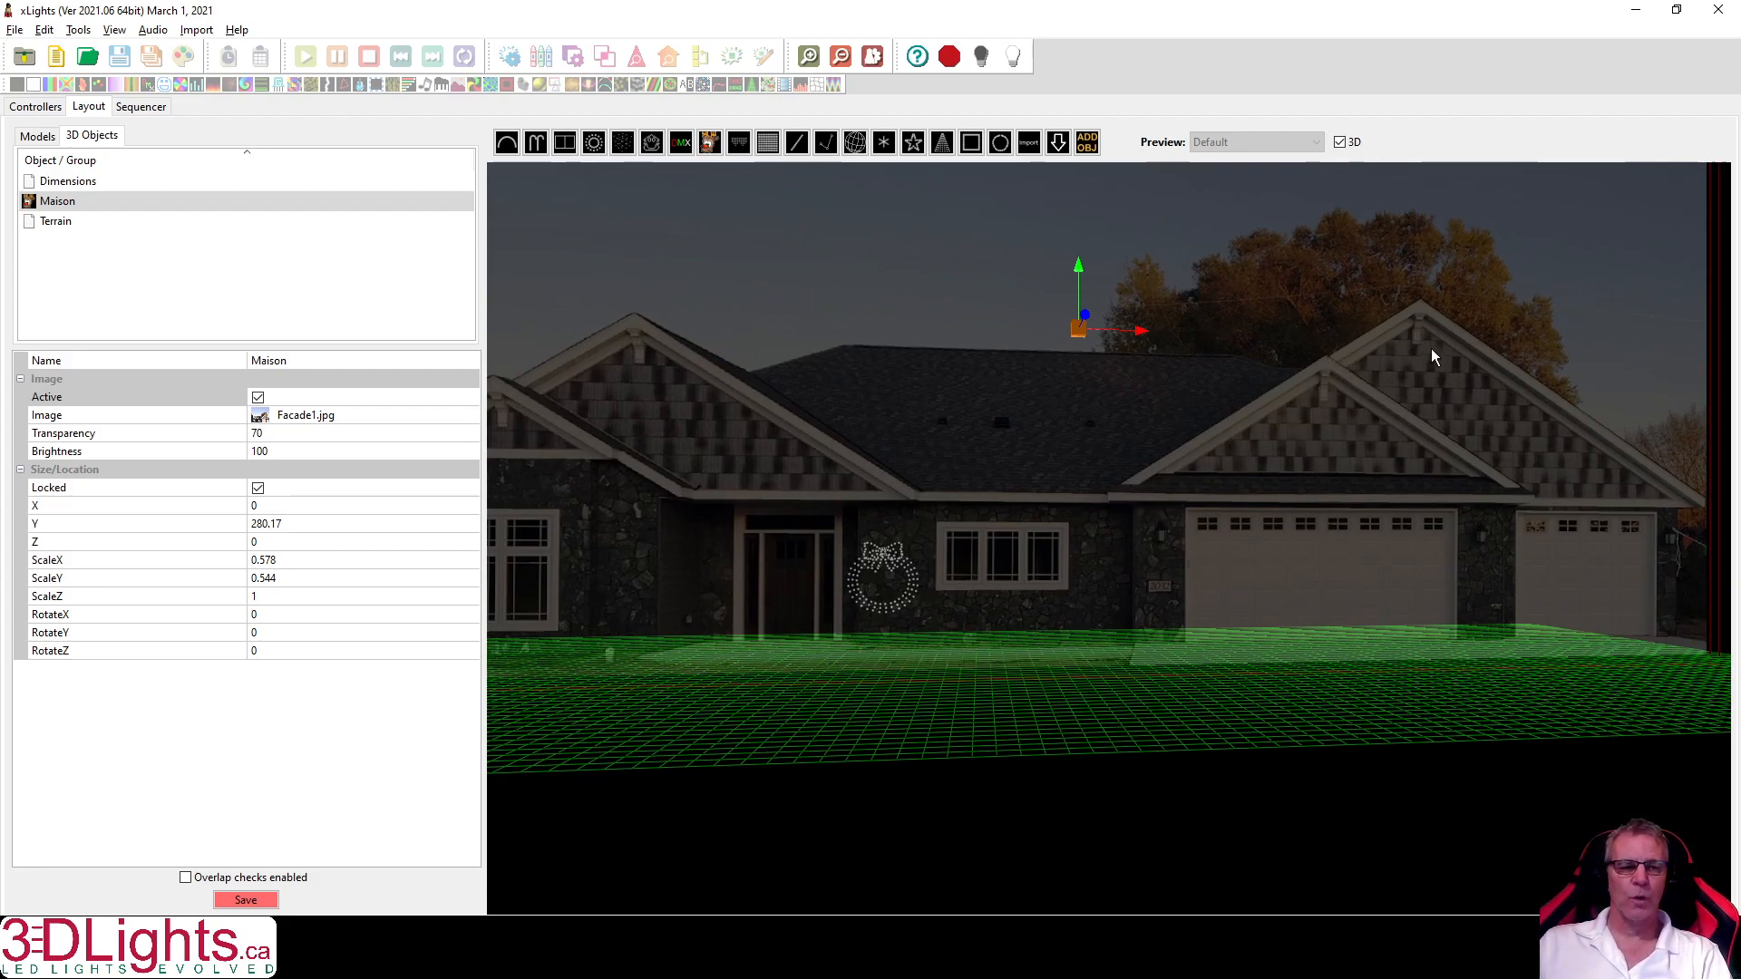
scroll(1431, 348, "up", 4)
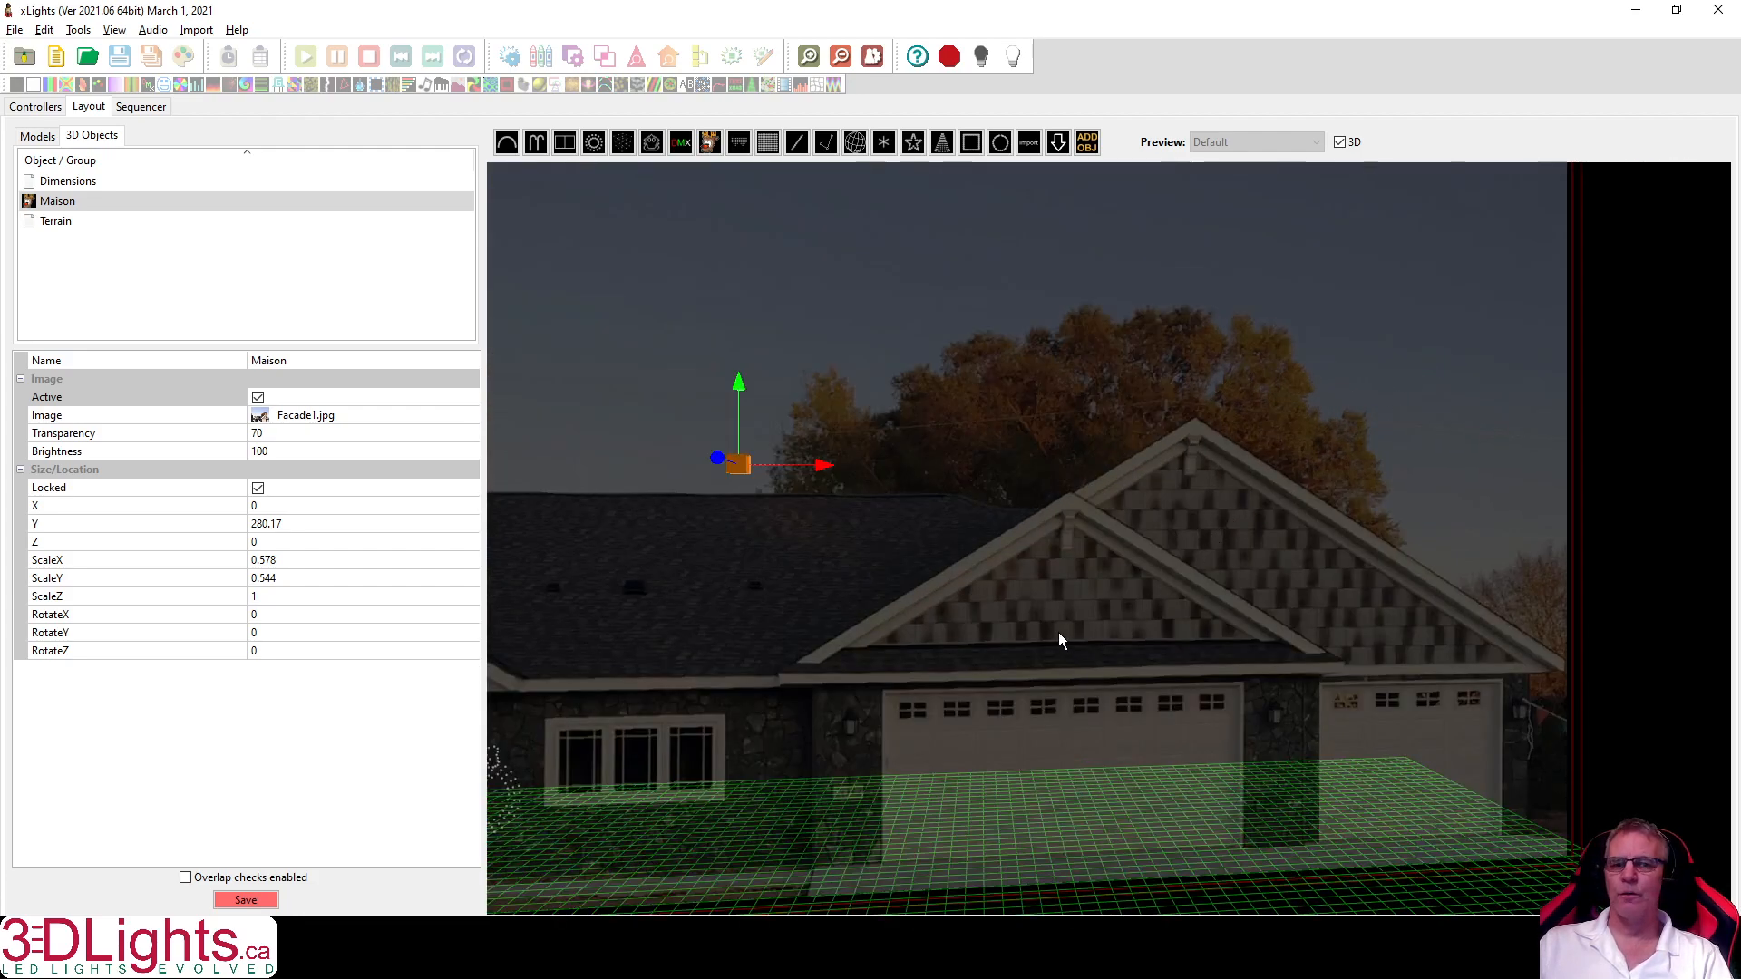
left_click(798, 146)
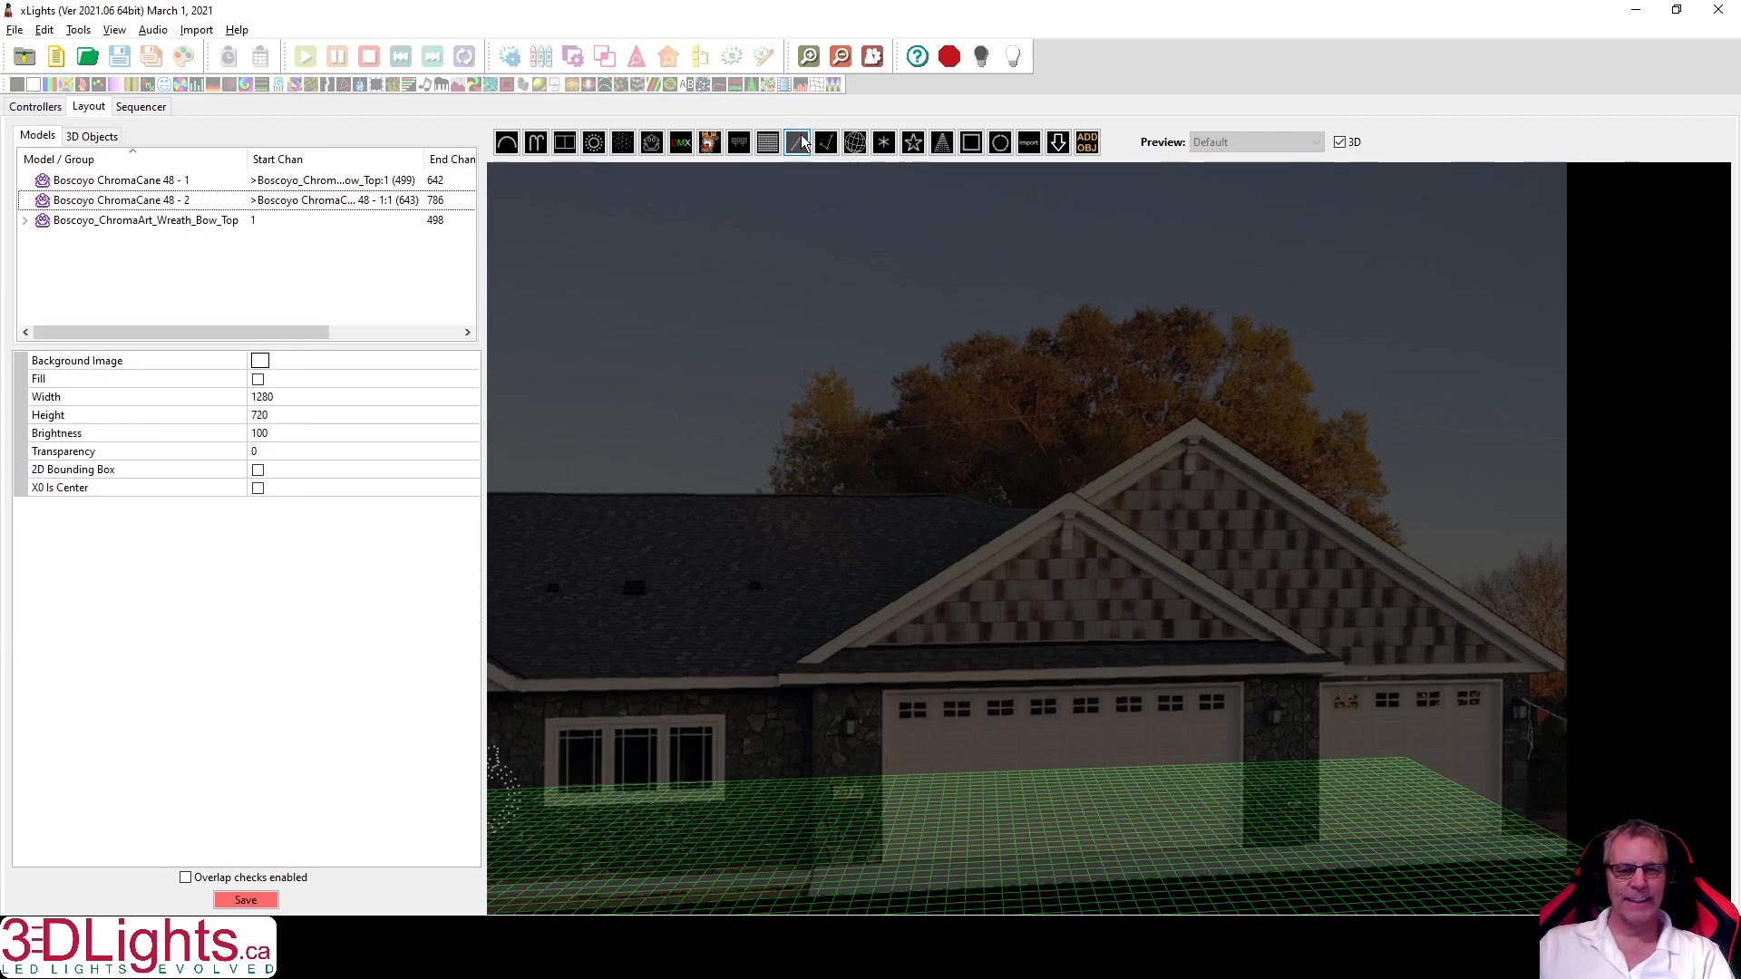
left_click(796, 672)
left_click_drag(796, 669, 1116, 666)
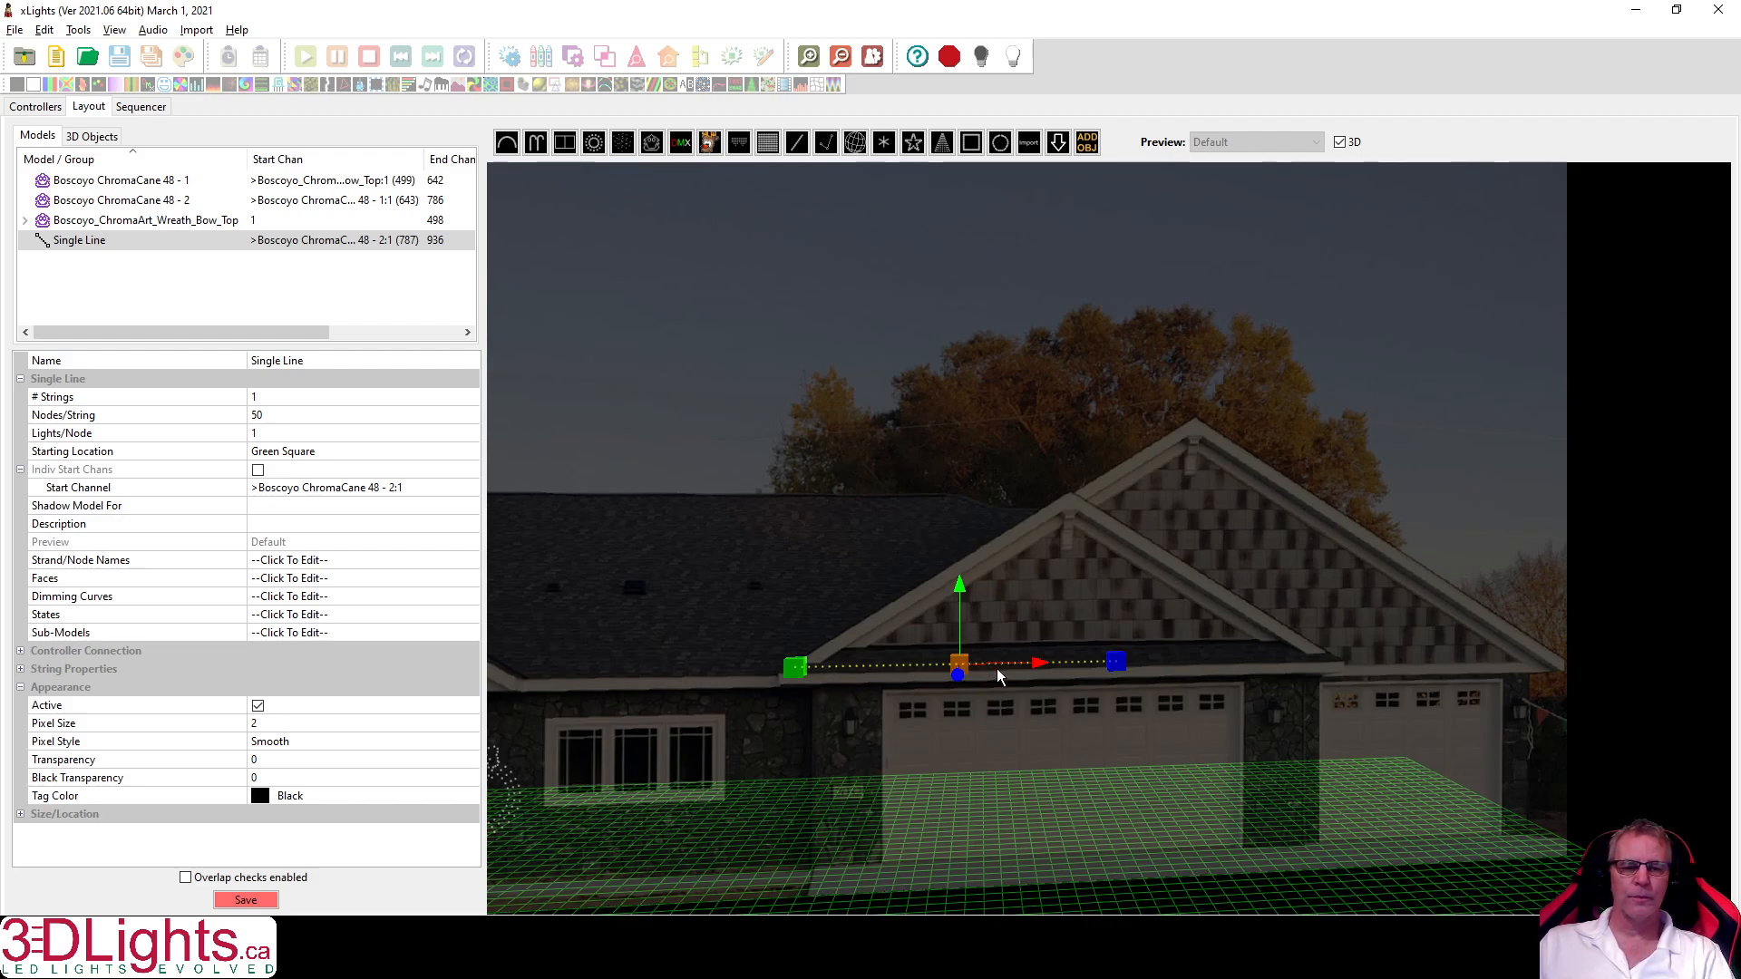
Move the whole Single Line up and to the right so it lies across the front garage gable.
left_click_drag(960, 594, 967, 530)
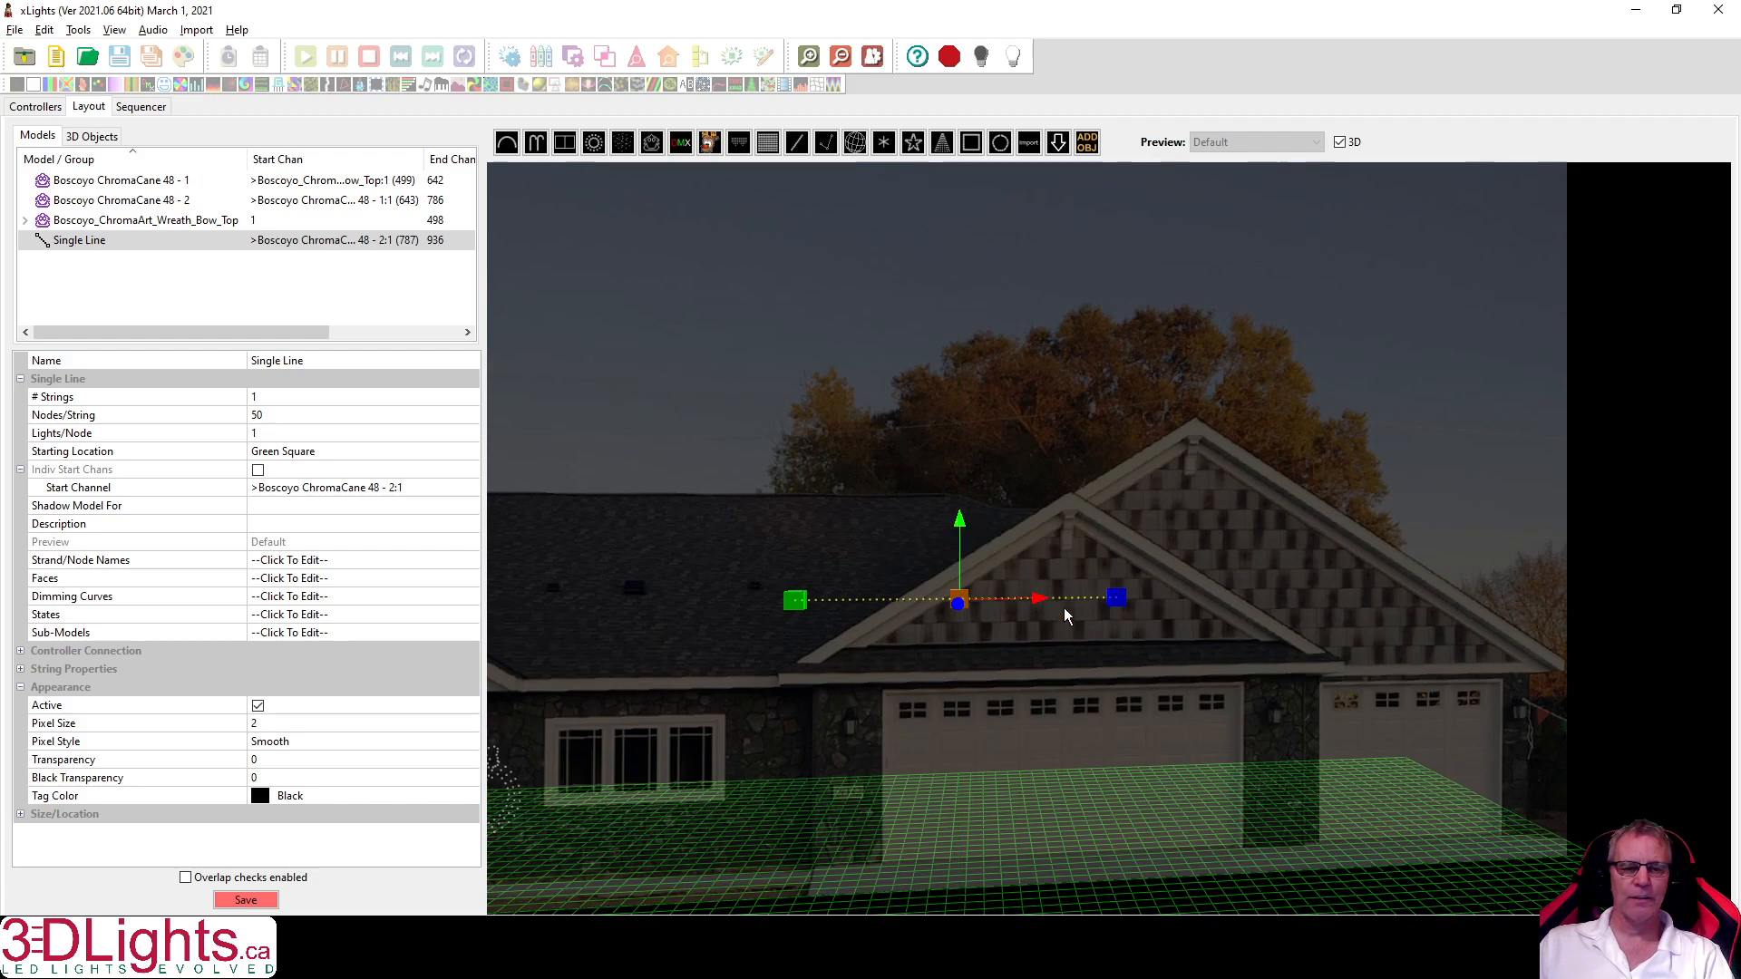
left_click_drag(1042, 615, 1103, 595)
left_click_drag(1008, 519, 1012, 552)
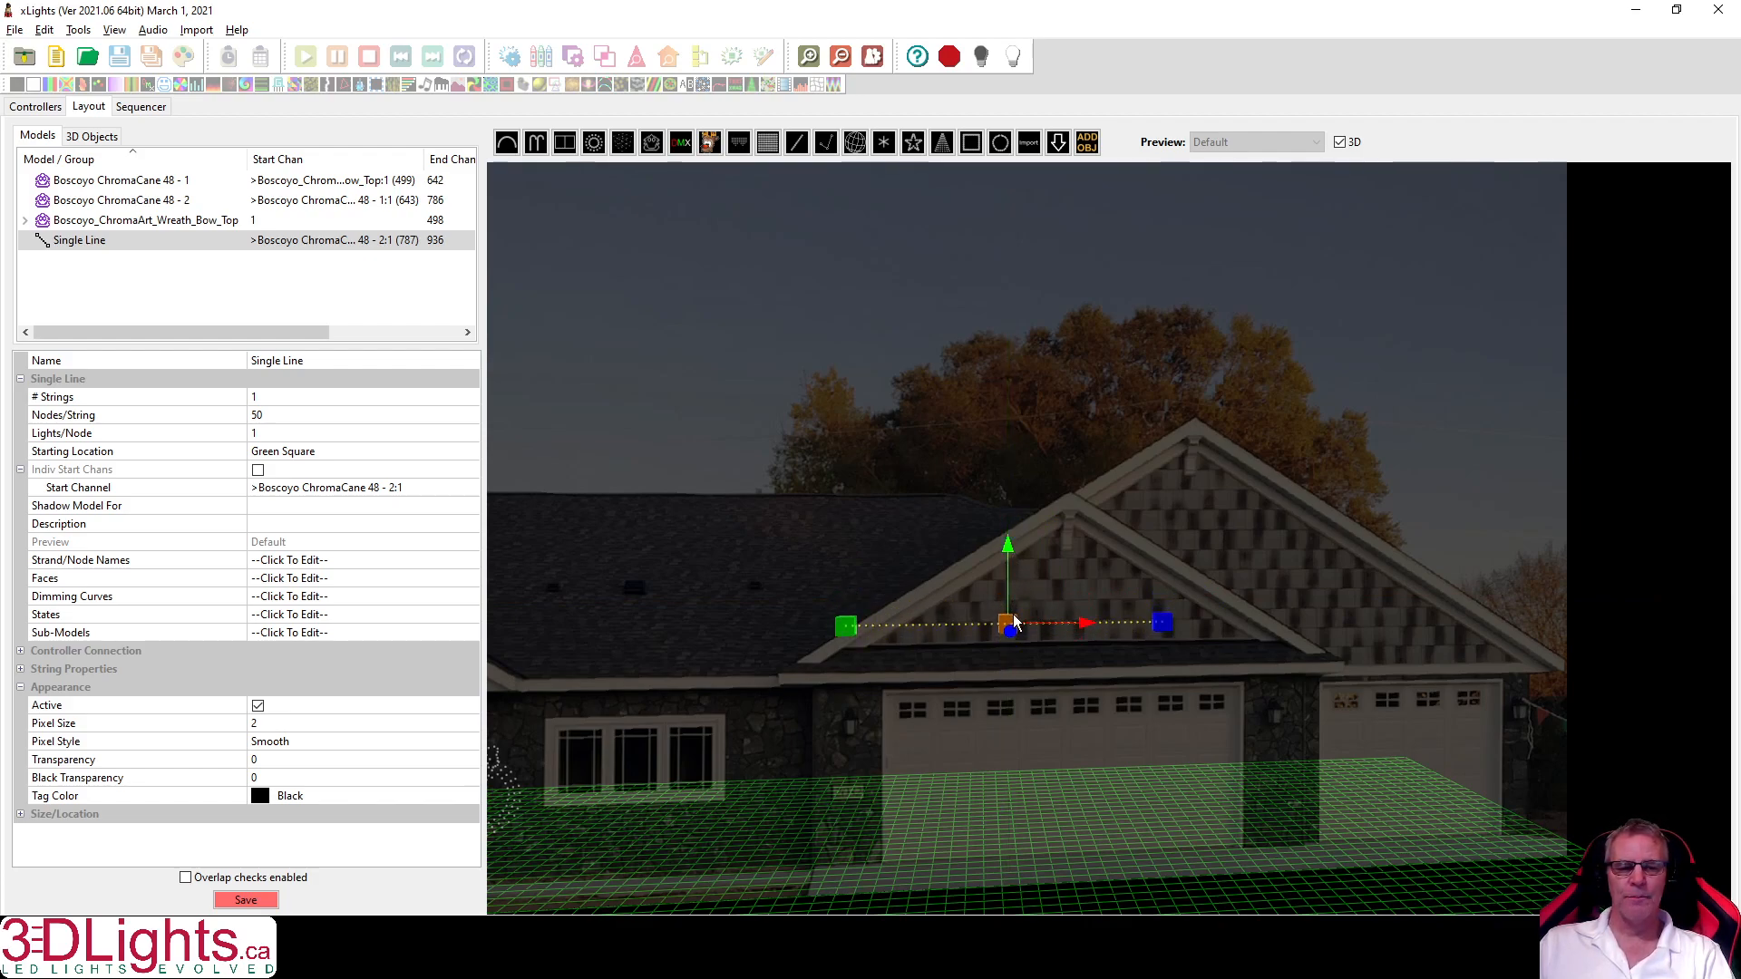
left_click(1012, 622)
left_click(1012, 623)
left_click(1012, 623)
left_click(1013, 624)
left_click(1014, 624)
left_click(1014, 624)
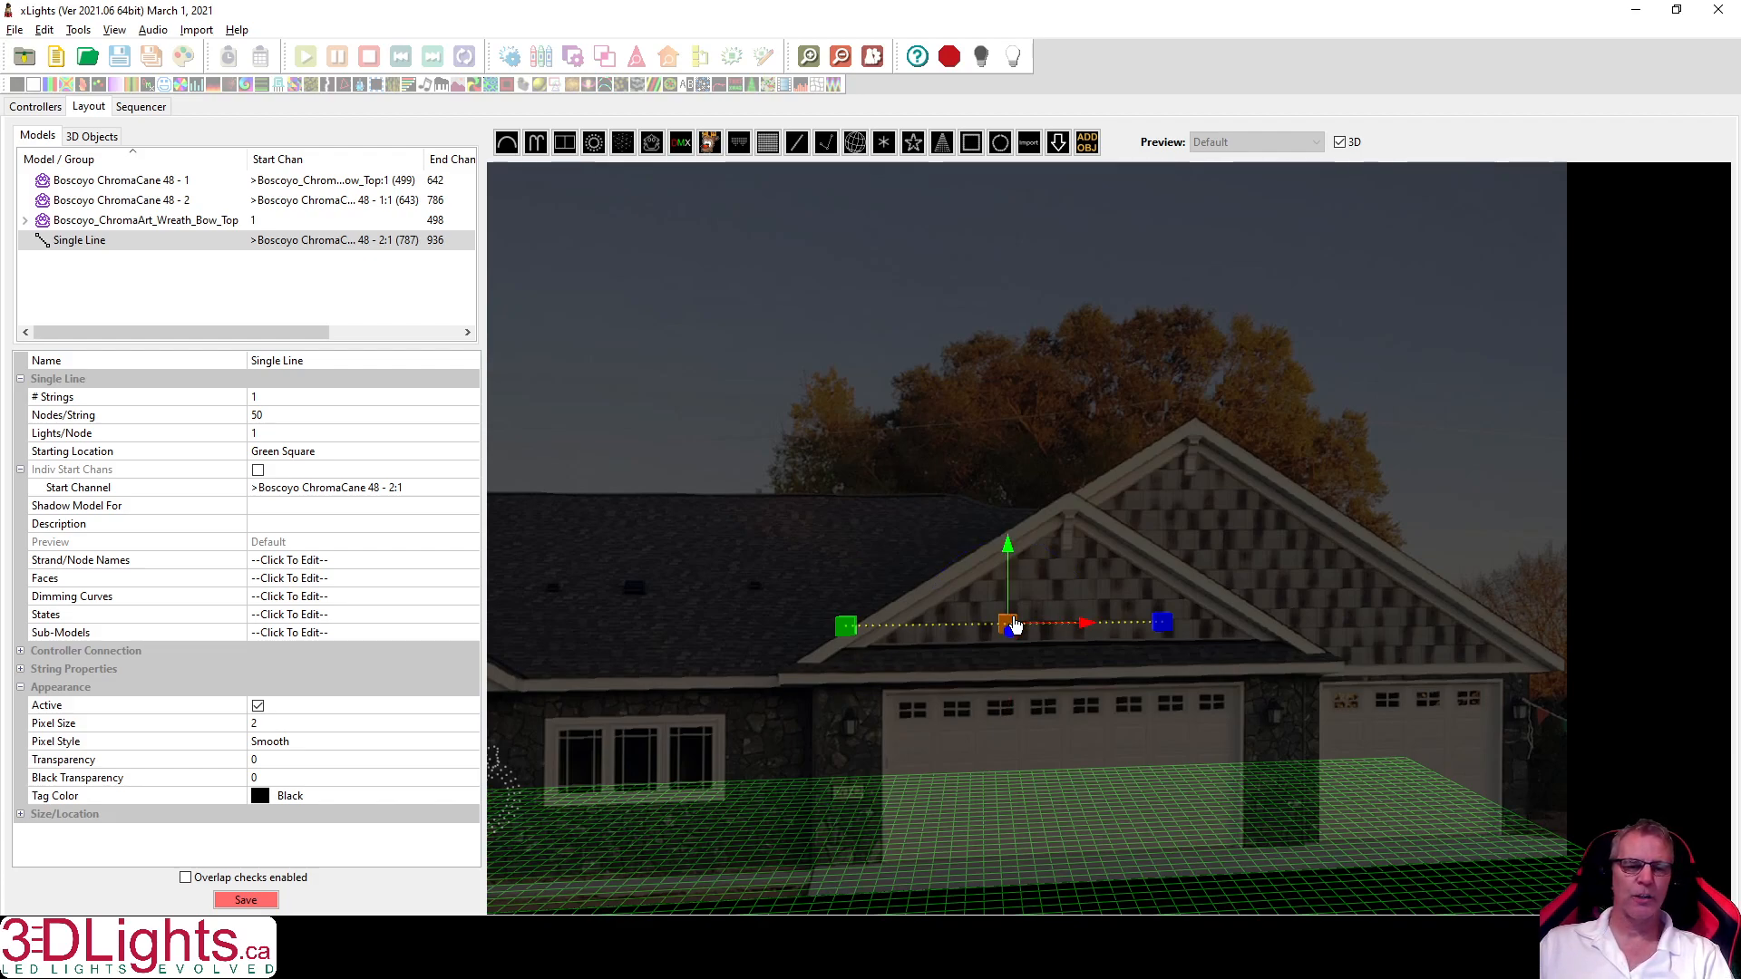
Move the Single Line's green start point down and left to the lower-left corner of the front gable roof.
left_click(849, 635)
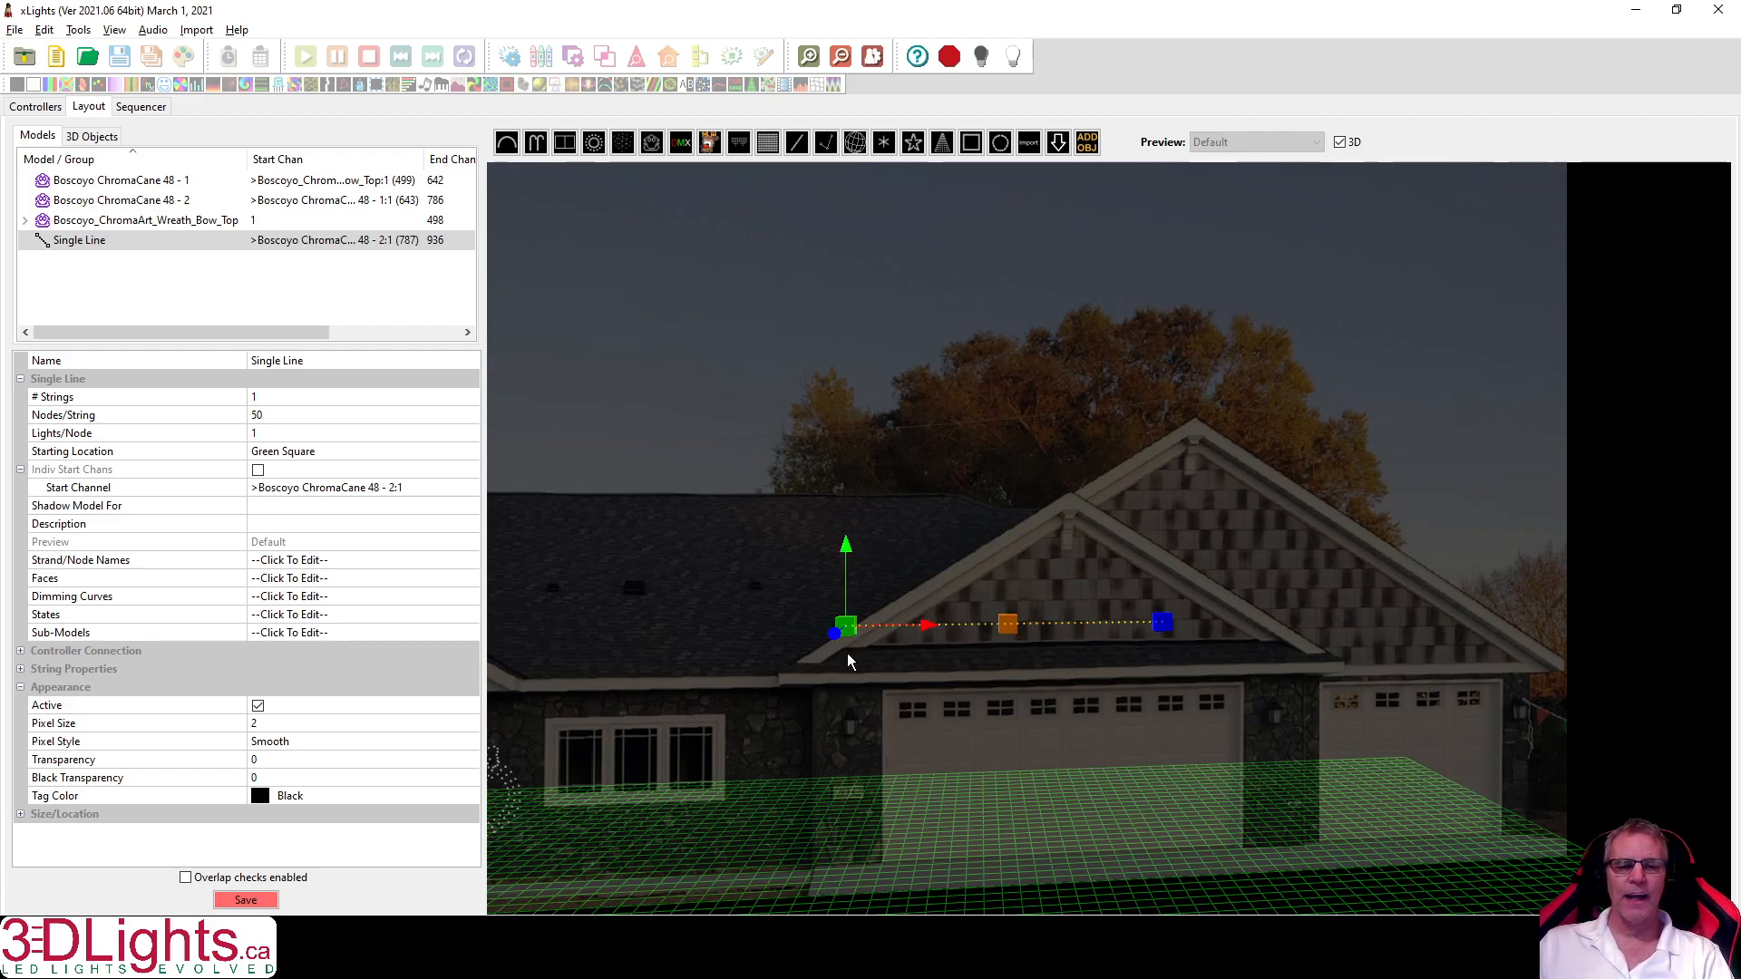
left_click_drag(846, 546, 848, 579)
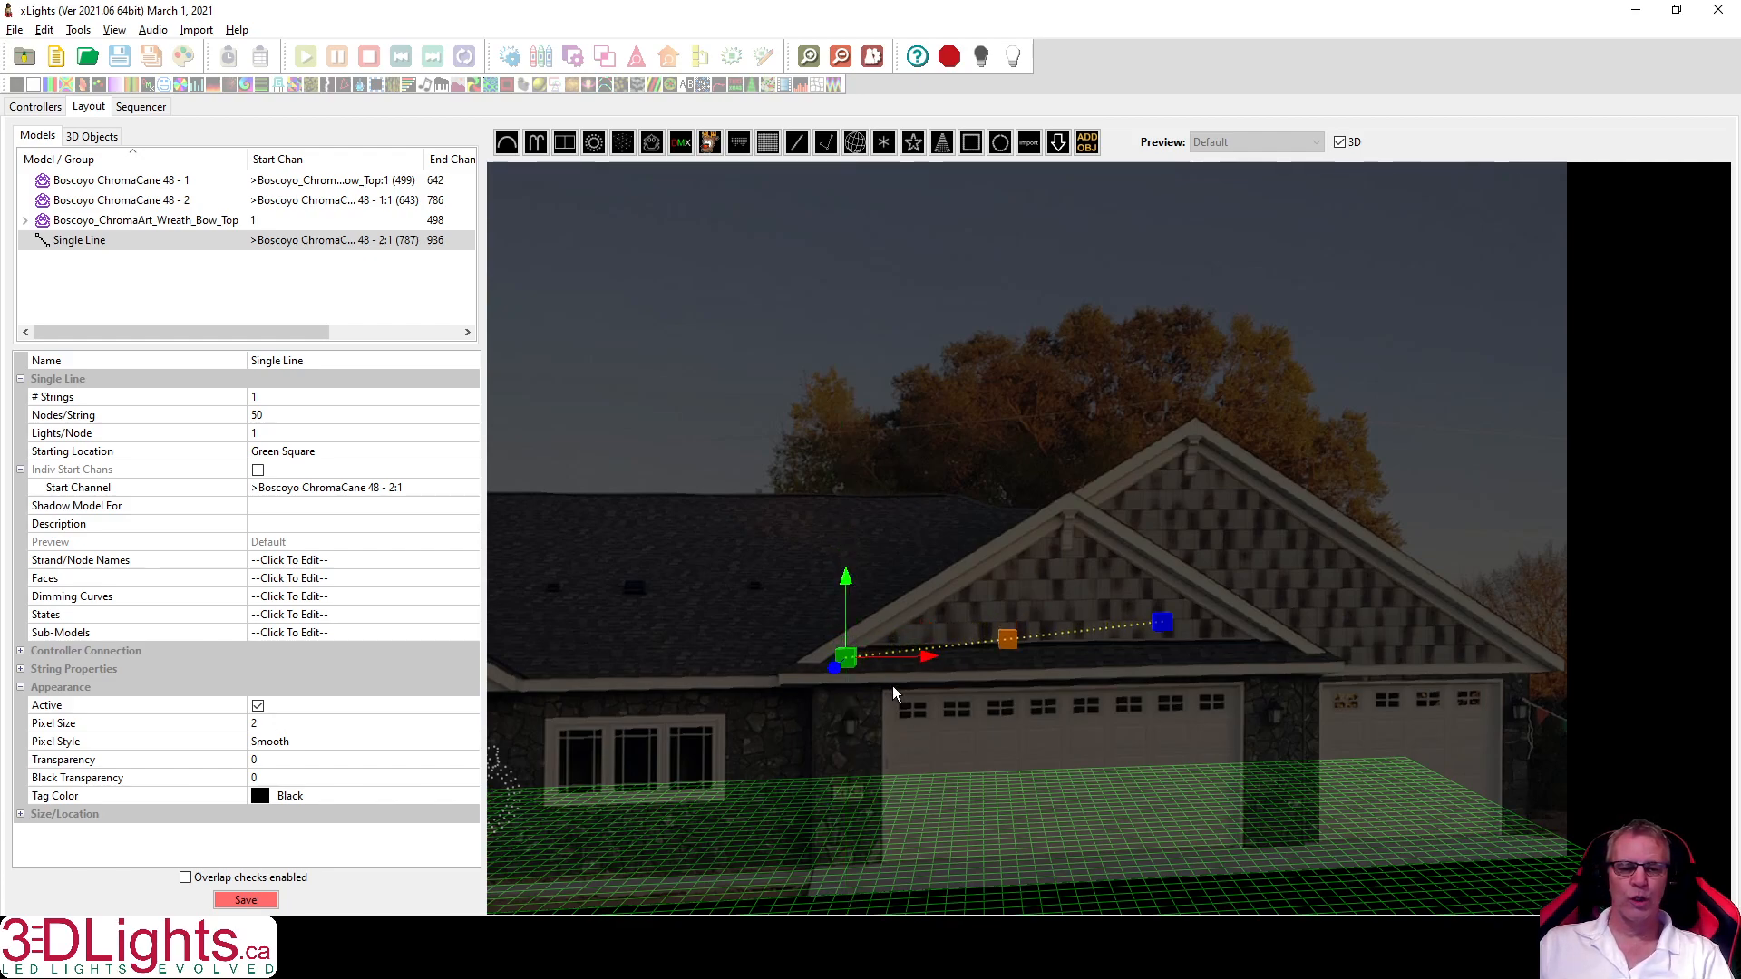
left_click_drag(925, 662, 884, 667)
left_click_drag(805, 575, 804, 585)
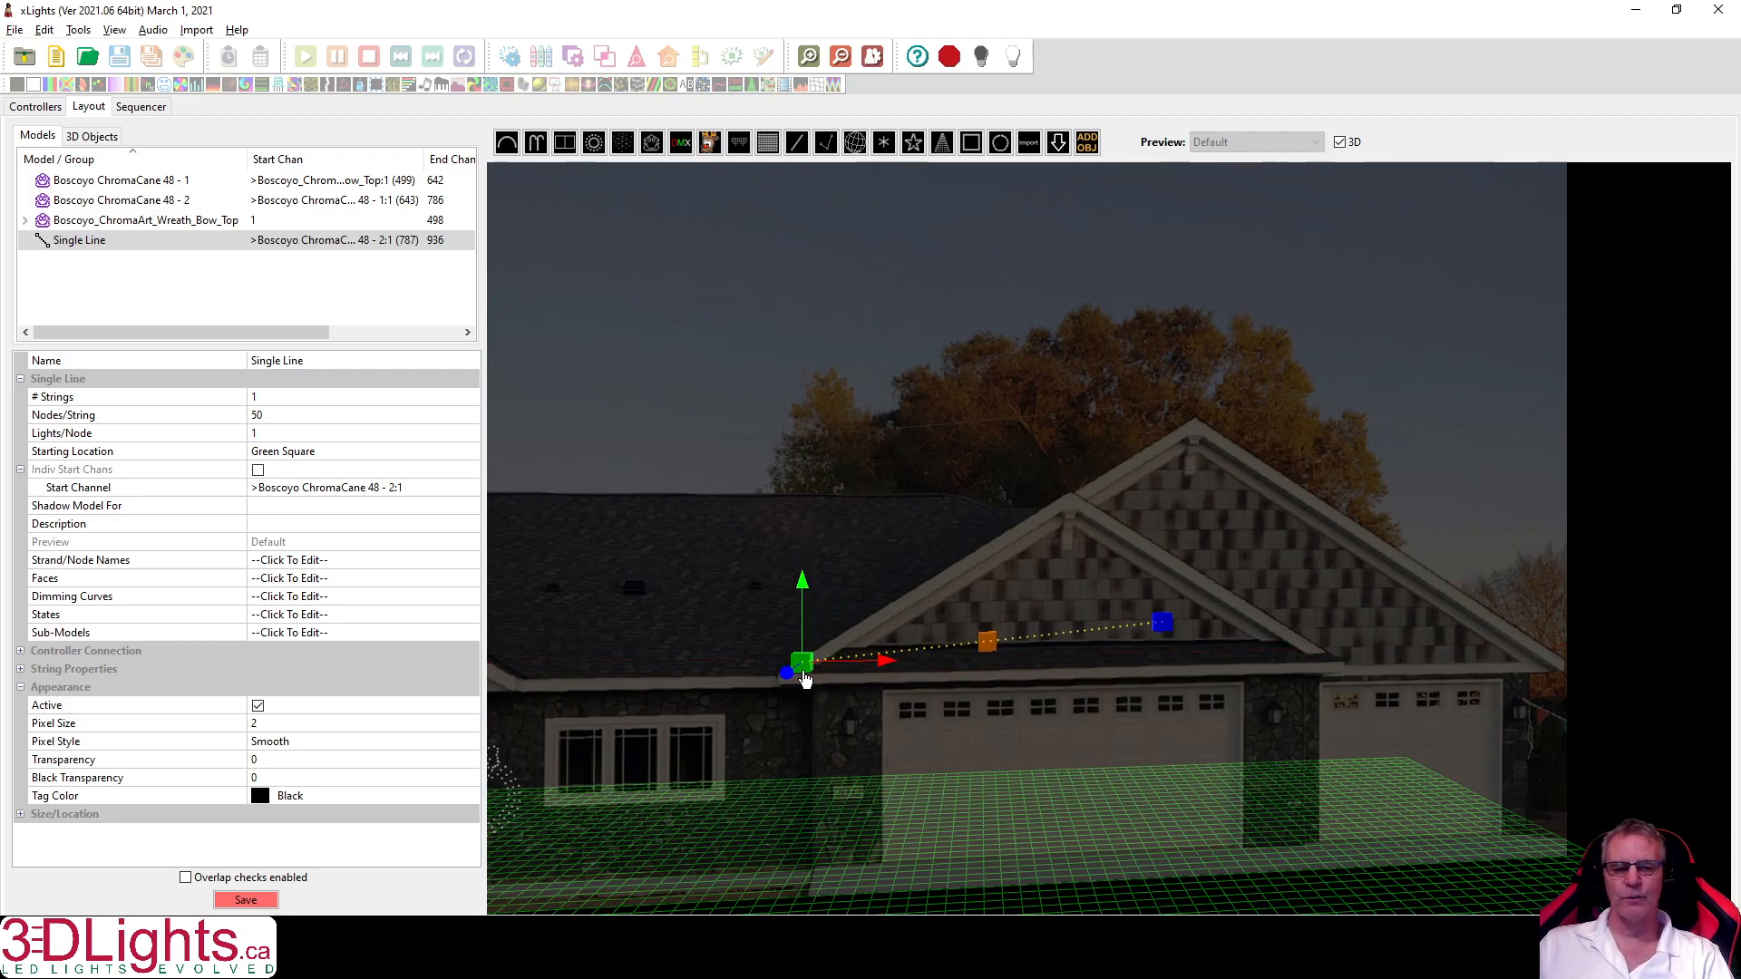
Move the Single Line's blue end point up and left to the peak of the front garage gable.
scroll(805, 678, "up", 3)
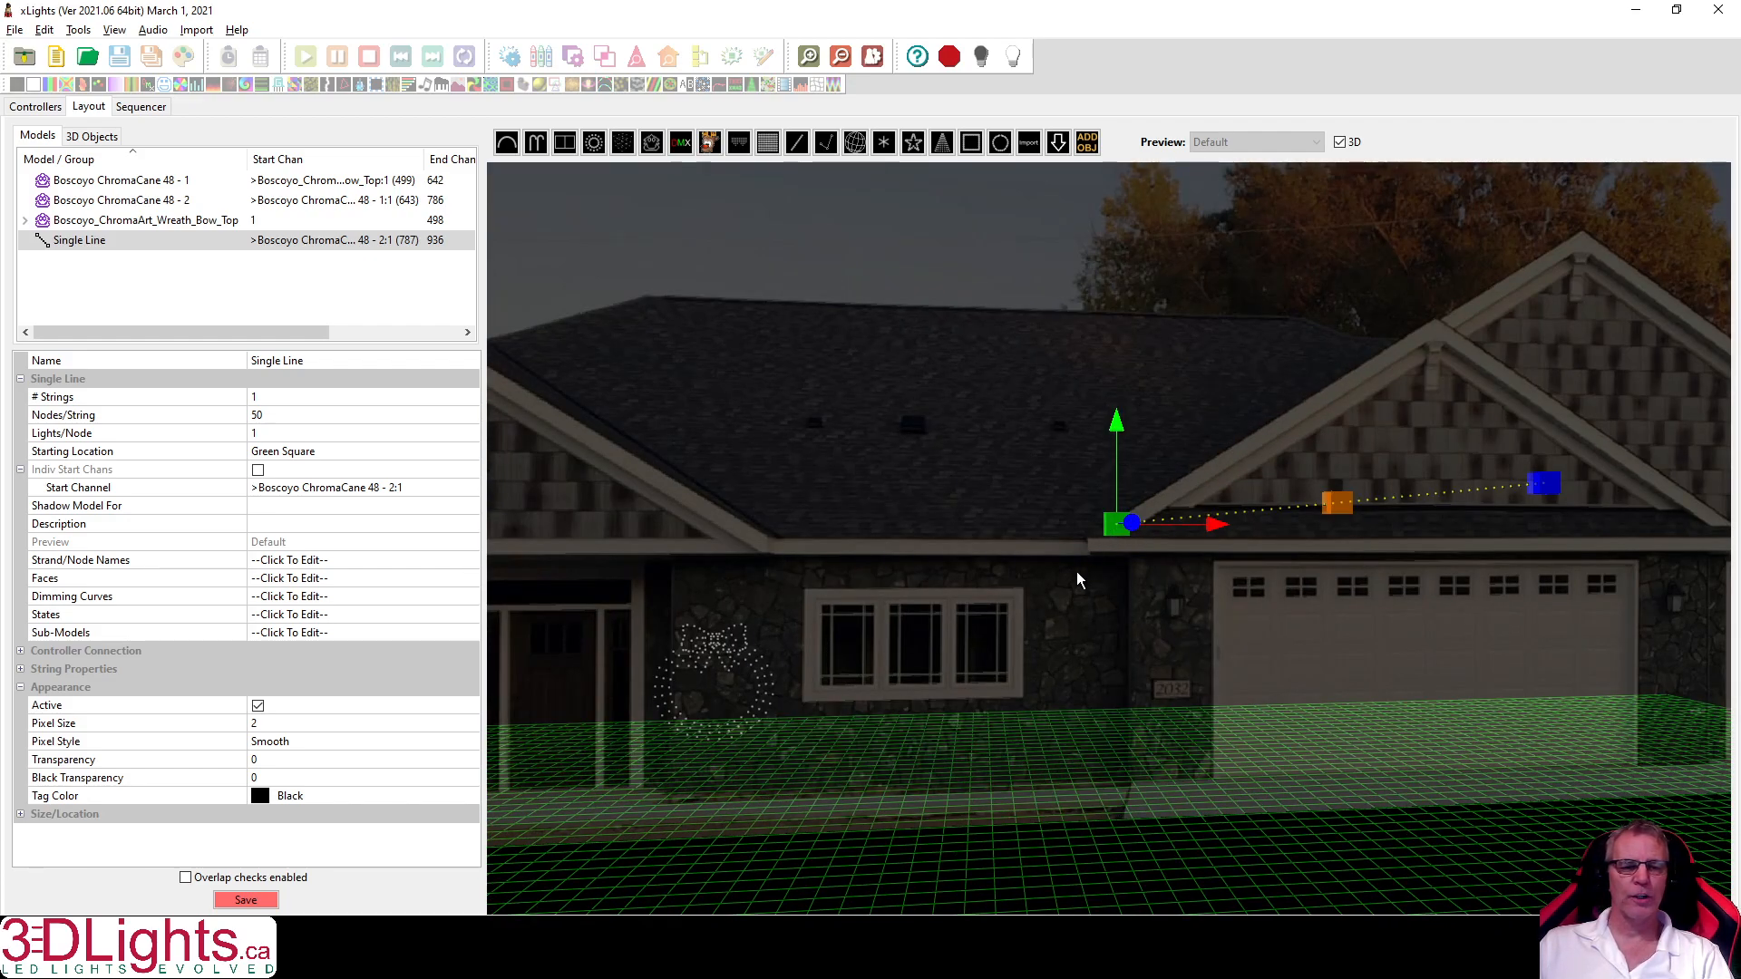
scroll(1088, 595, "down", 2)
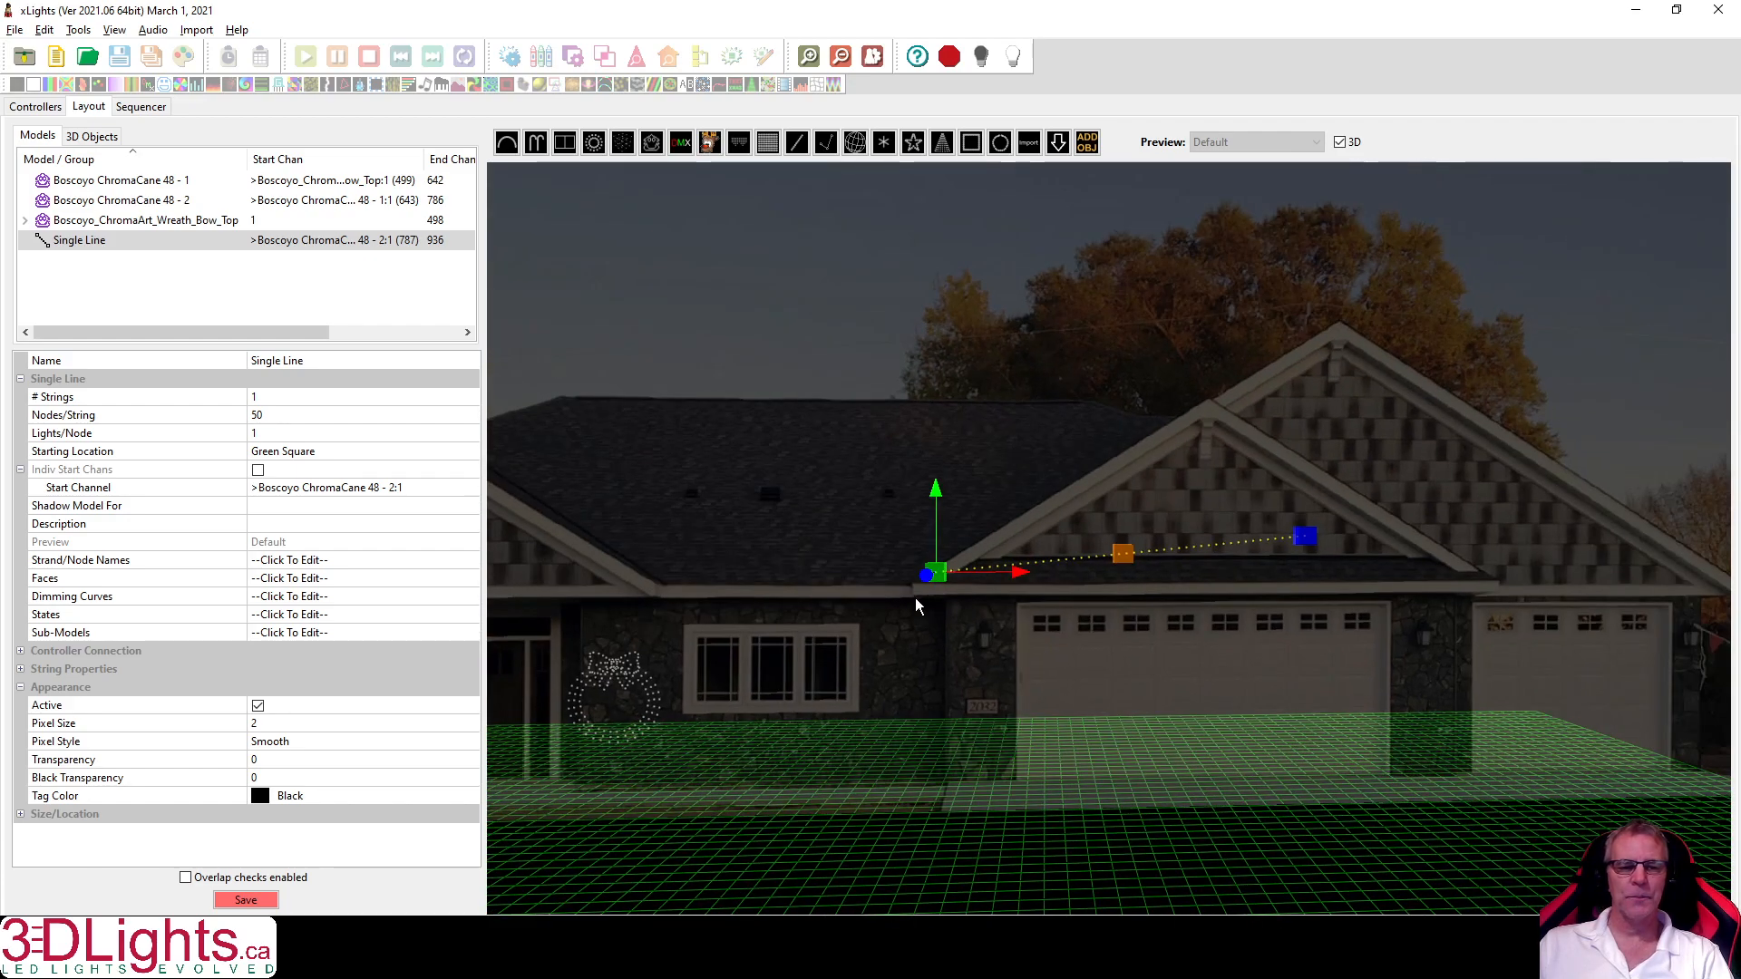
left_click(1304, 542)
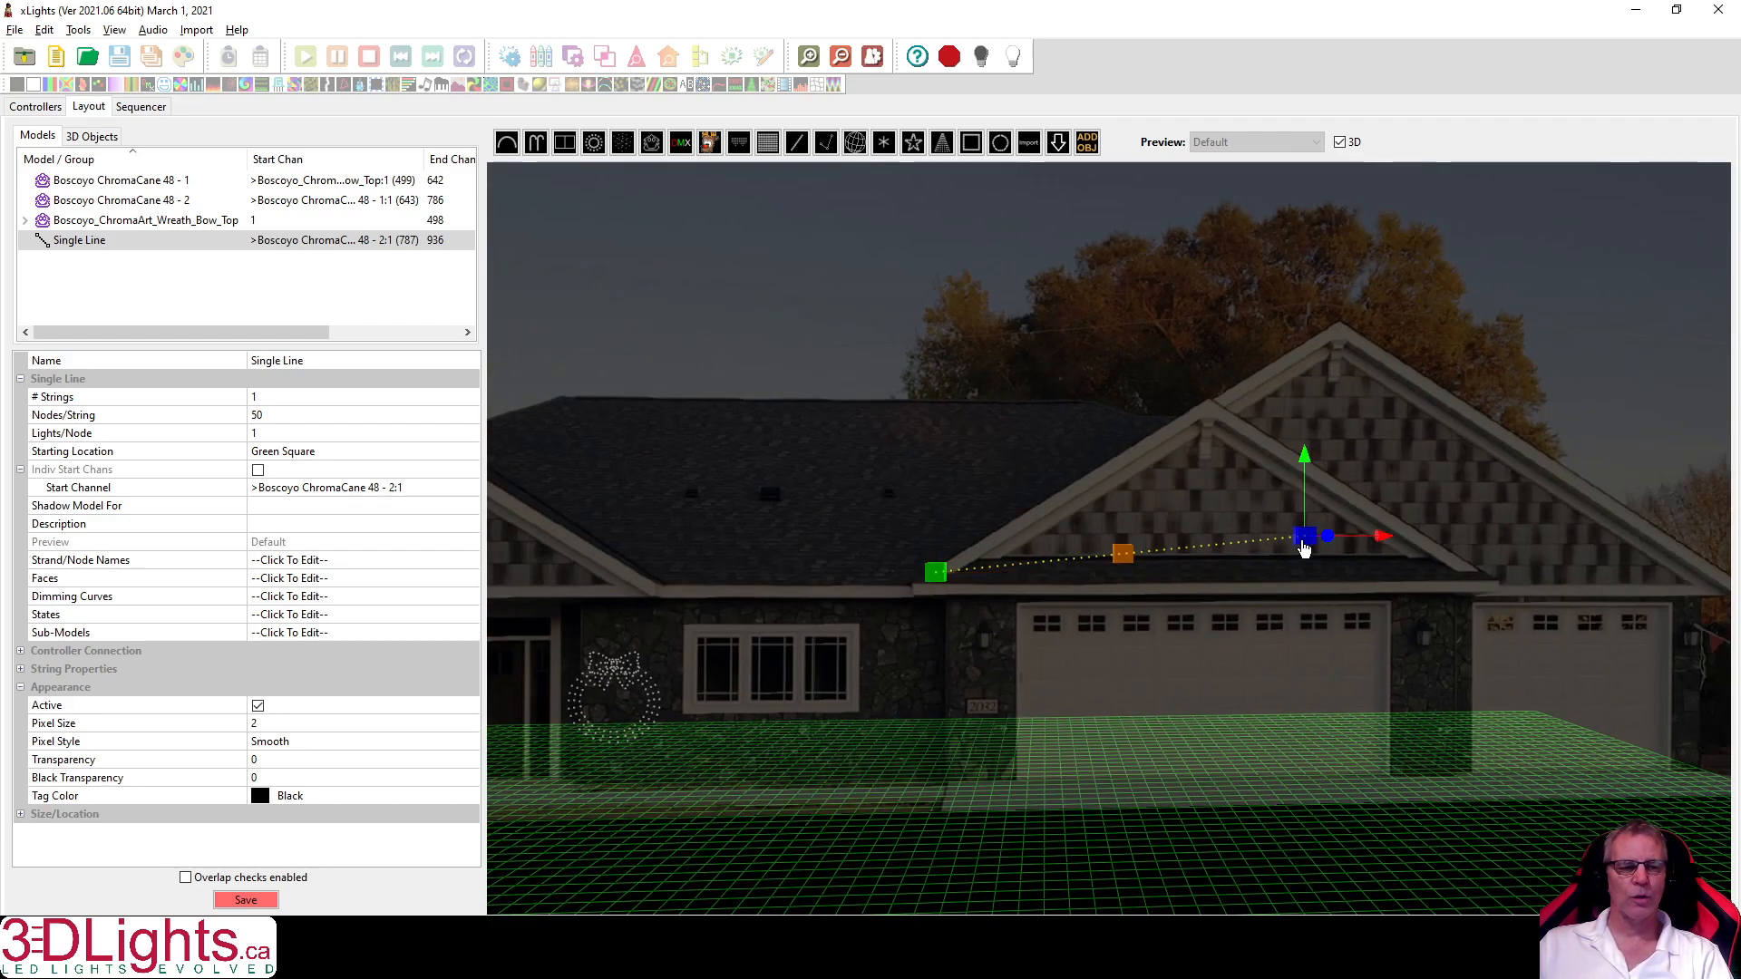
left_click(1305, 537)
left_click(1300, 539)
left_click_drag(1306, 472, 1227, 273)
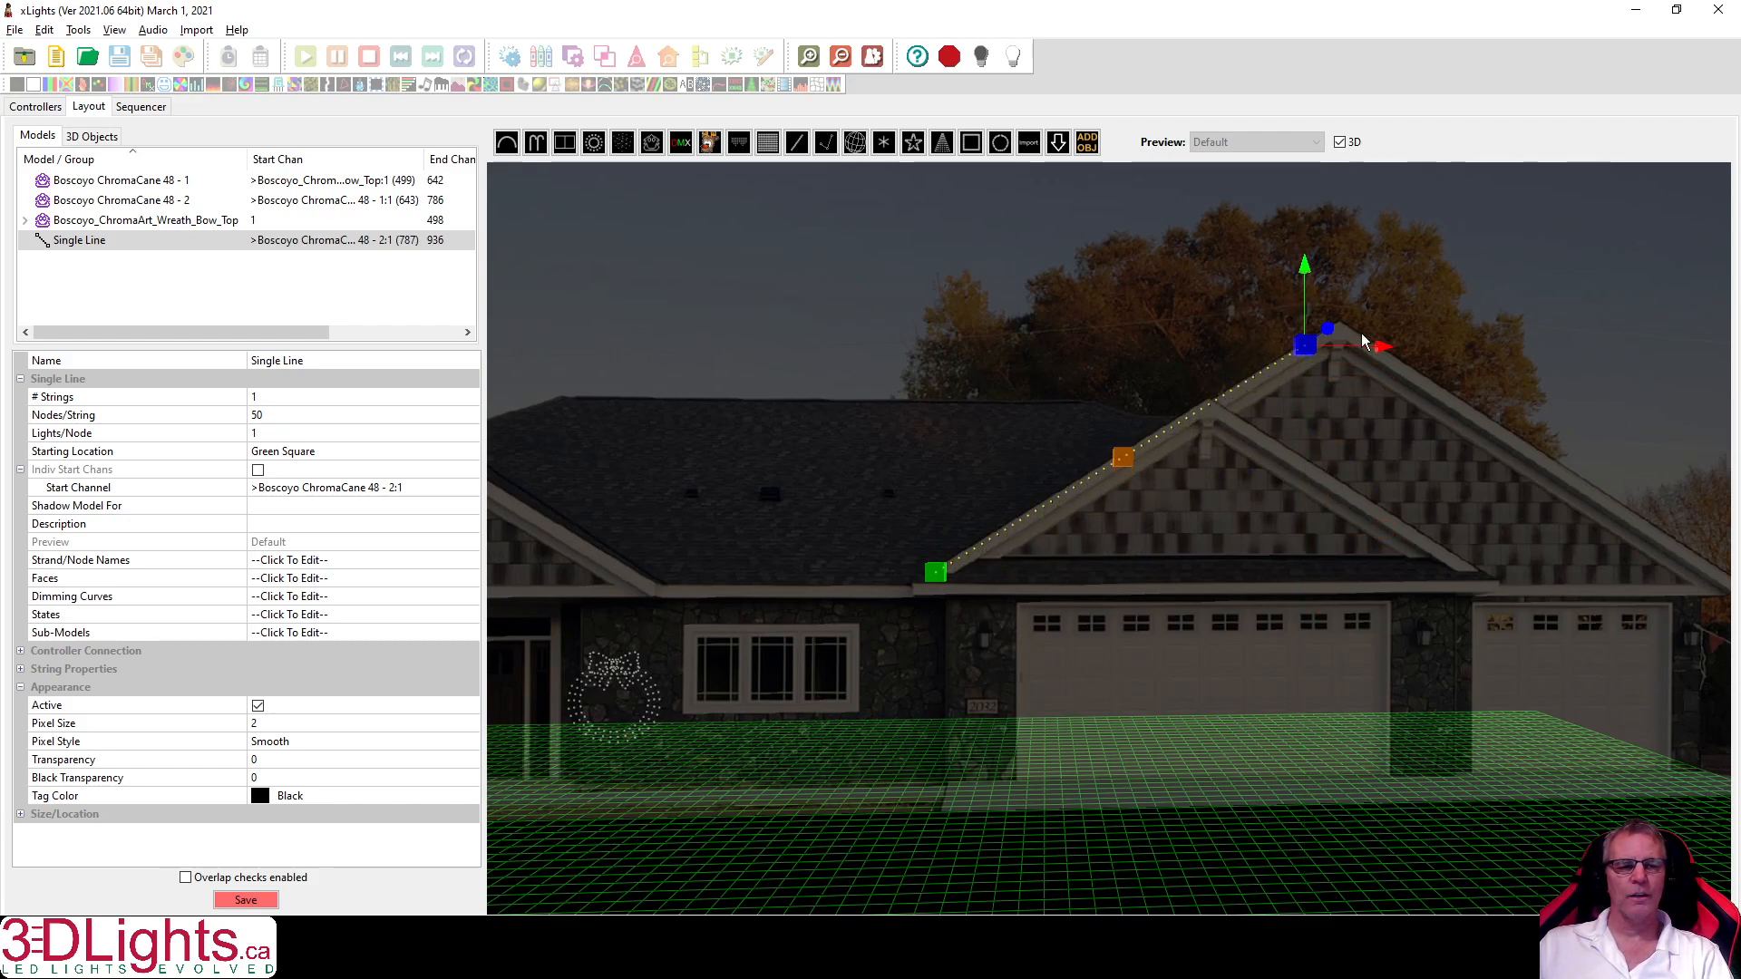
left_click_drag(1383, 349, 1300, 375)
left_click_drag(1216, 272, 1226, 336)
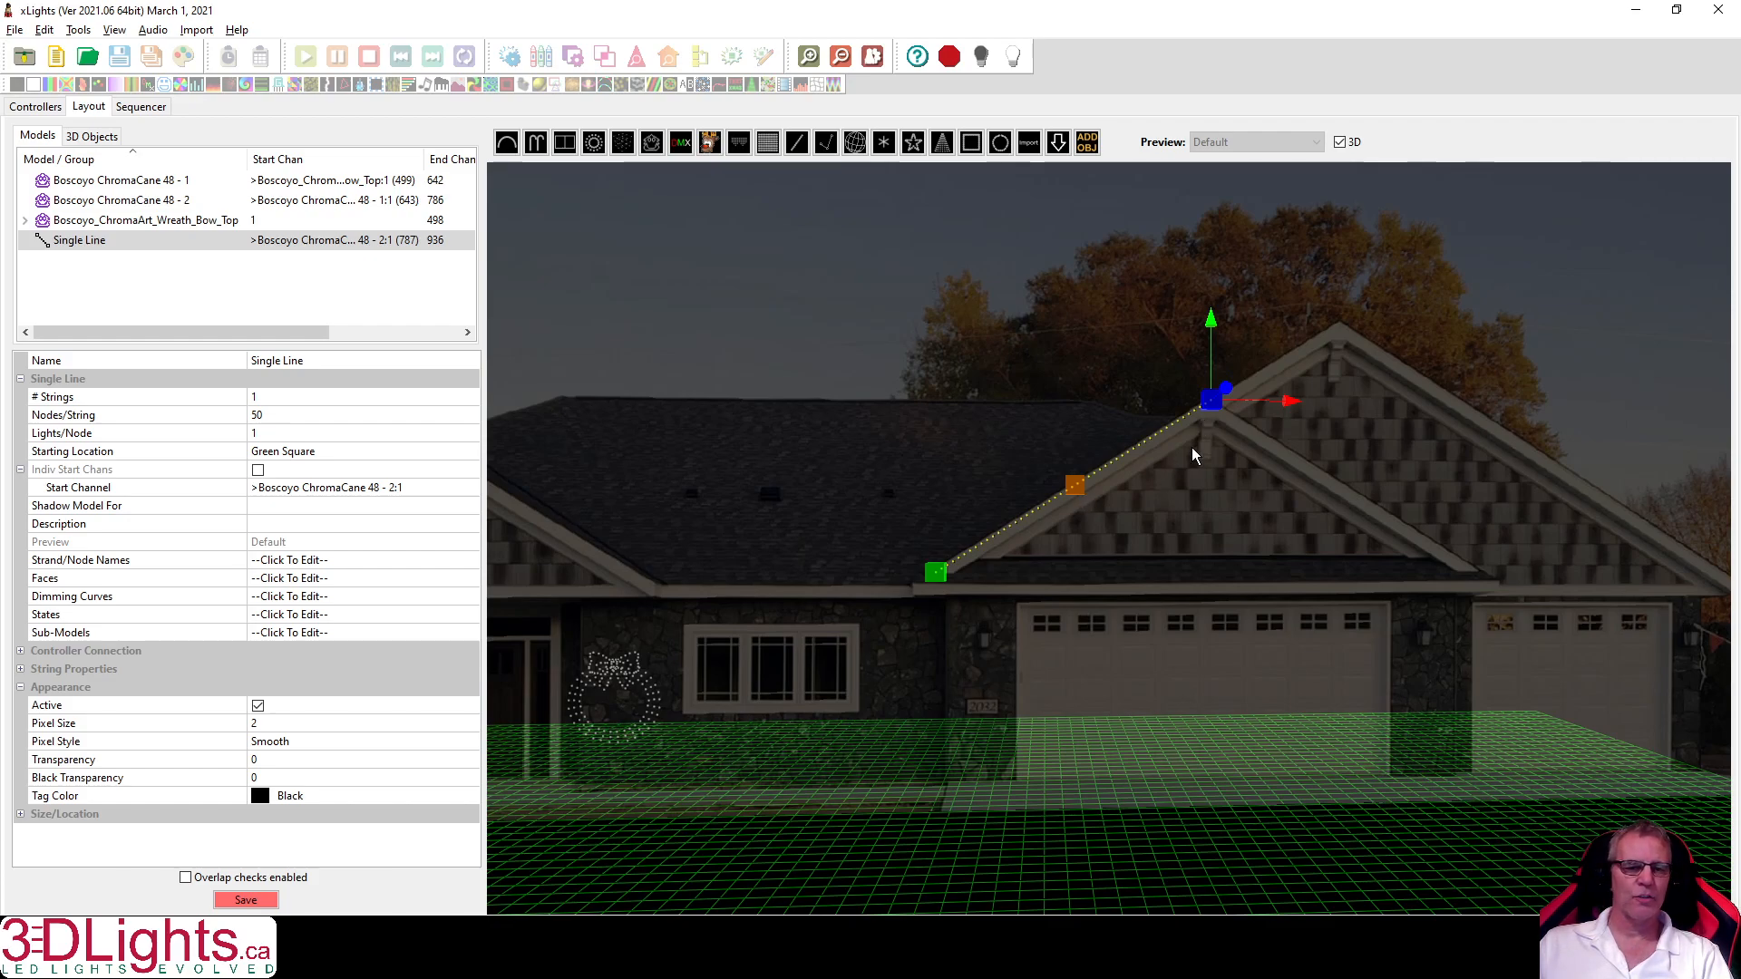
Nudge the whole Single Line slightly up and right to fit the gable's left roof edge, then select its end and centre handles.
scroll(1188, 471, "up", 2)
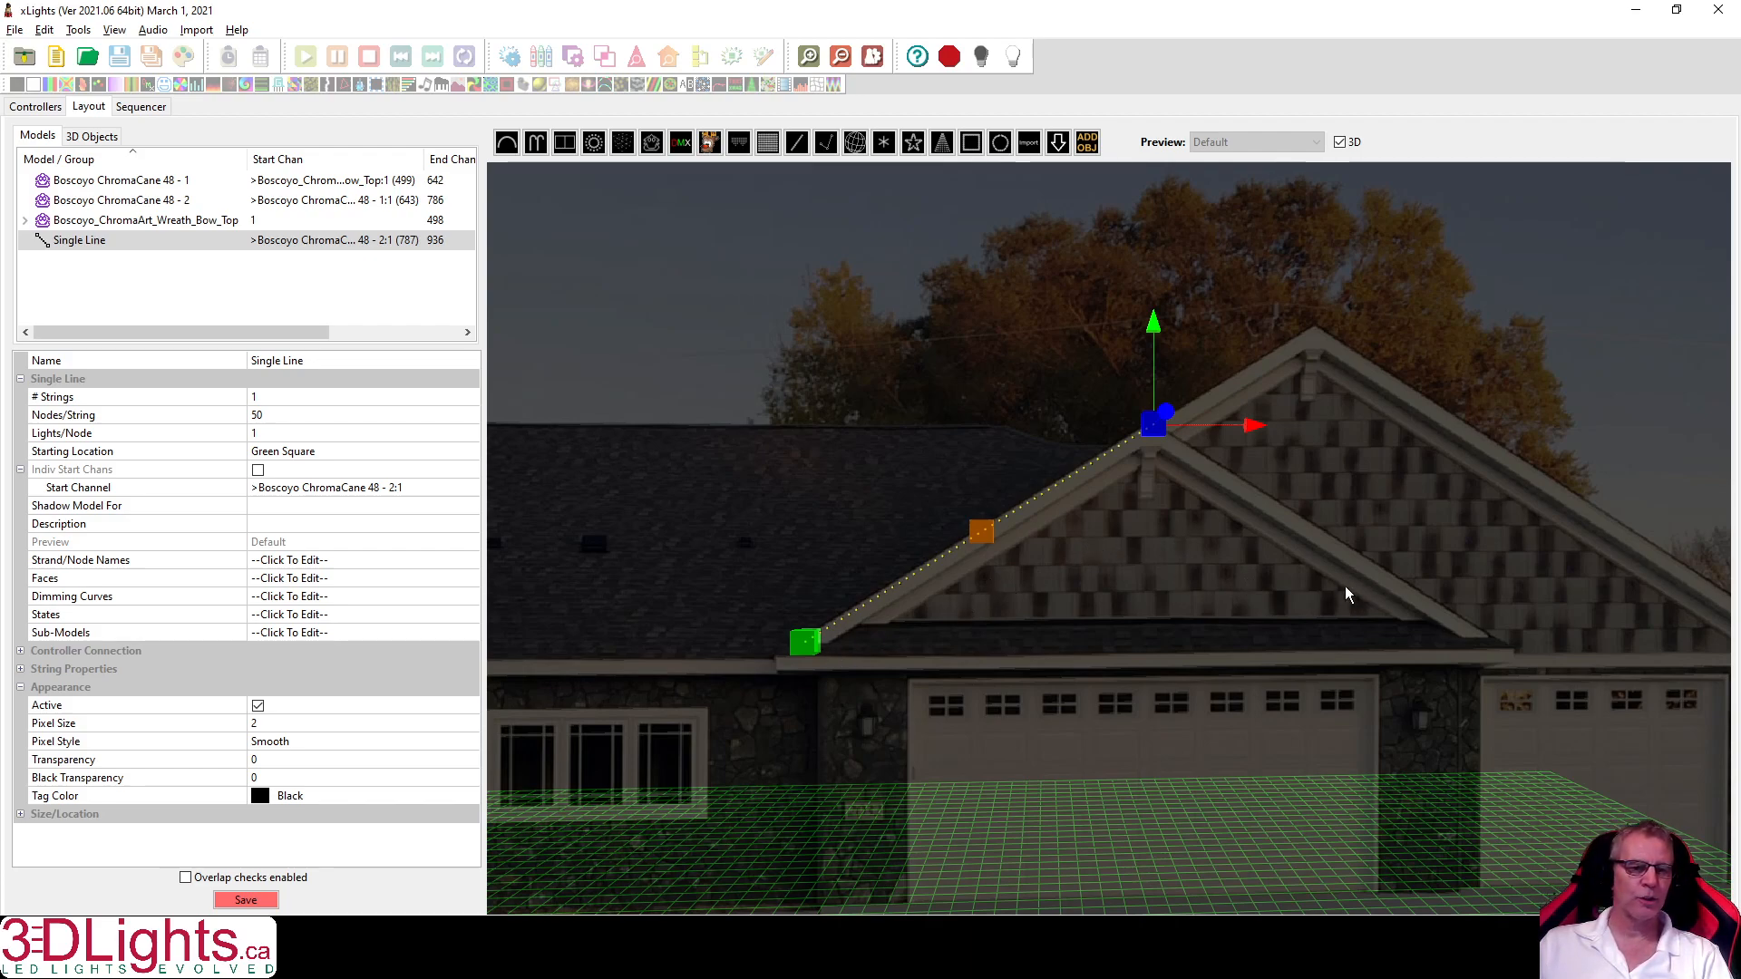
left_click(984, 534)
mouse_move(983, 429)
left_mouse_down()
mouse_move(987, 297)
mouse_move(990, 428)
left_mouse_up()
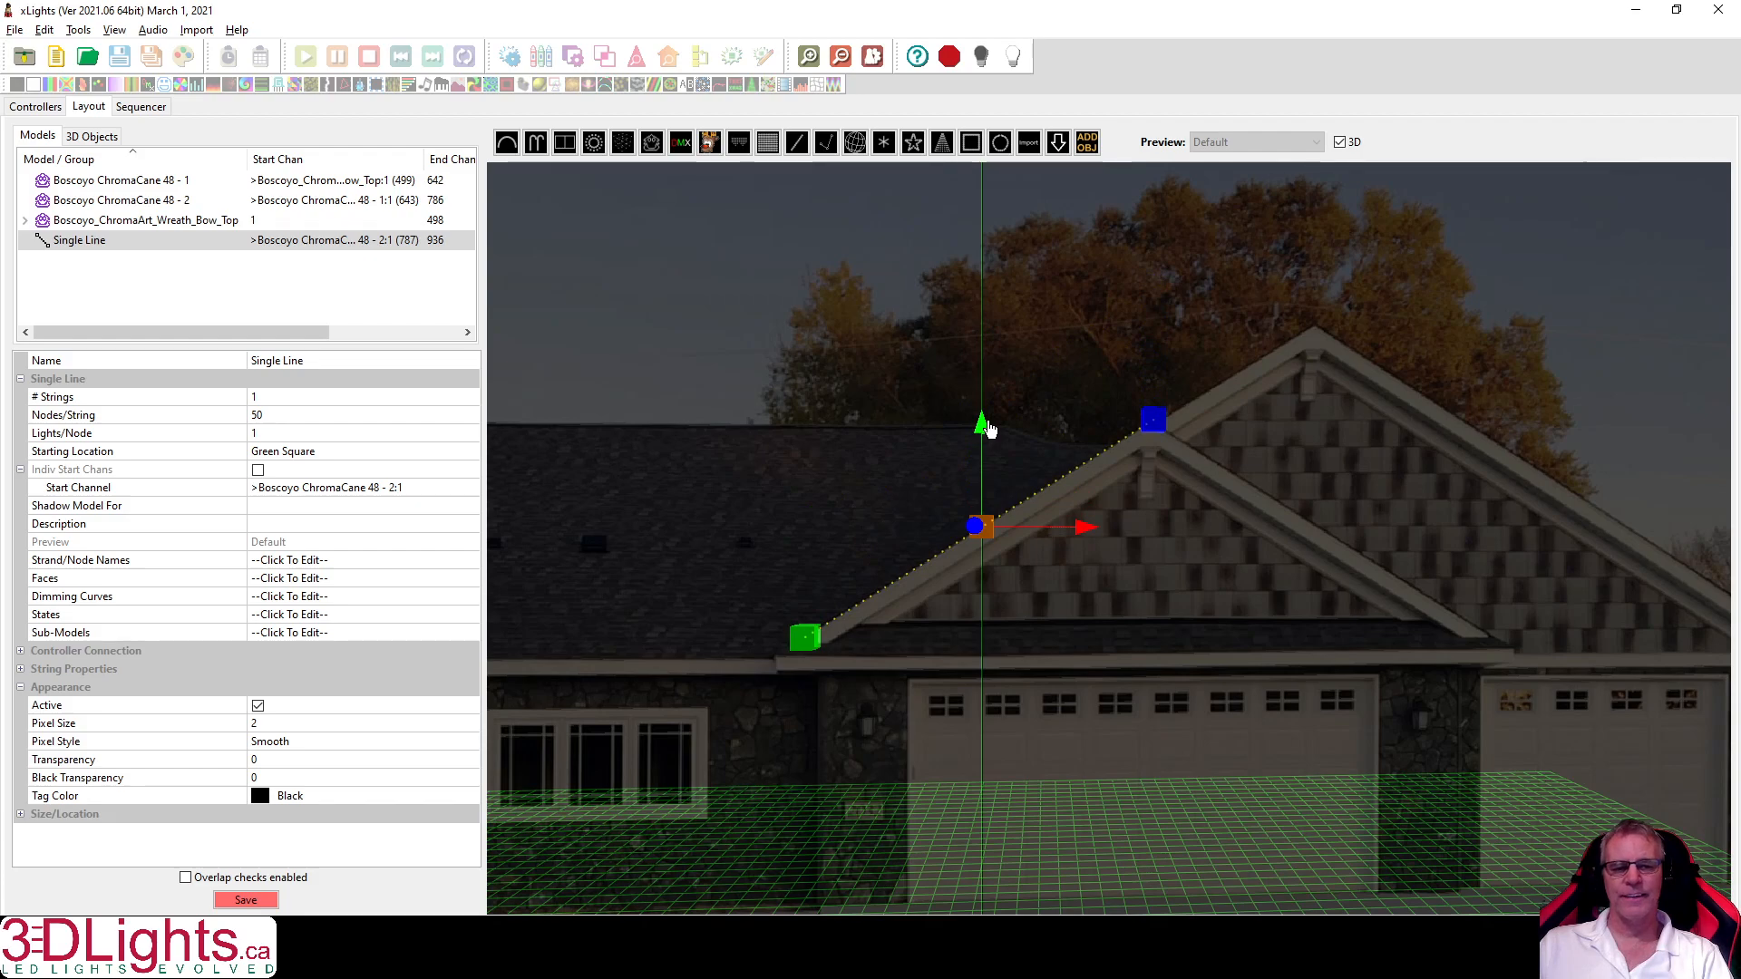
mouse_move(1092, 526)
left_mouse_down()
mouse_move(1247, 526)
mouse_move(1097, 532)
left_mouse_up()
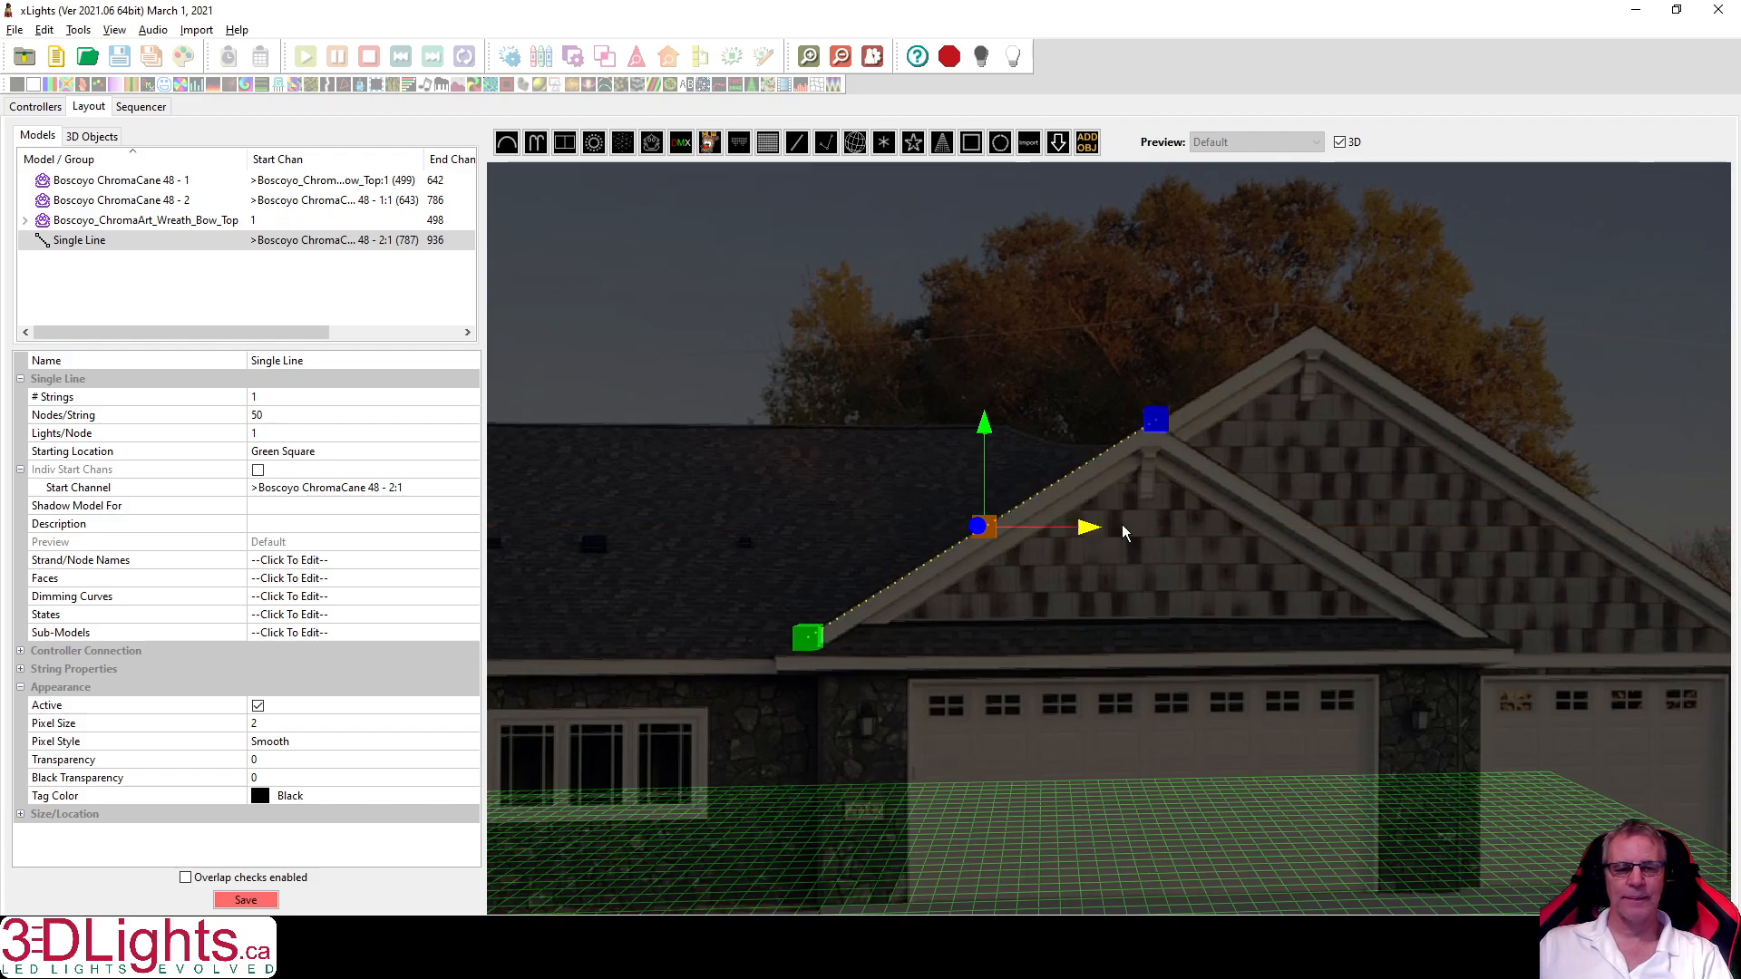
left_click(1154, 428)
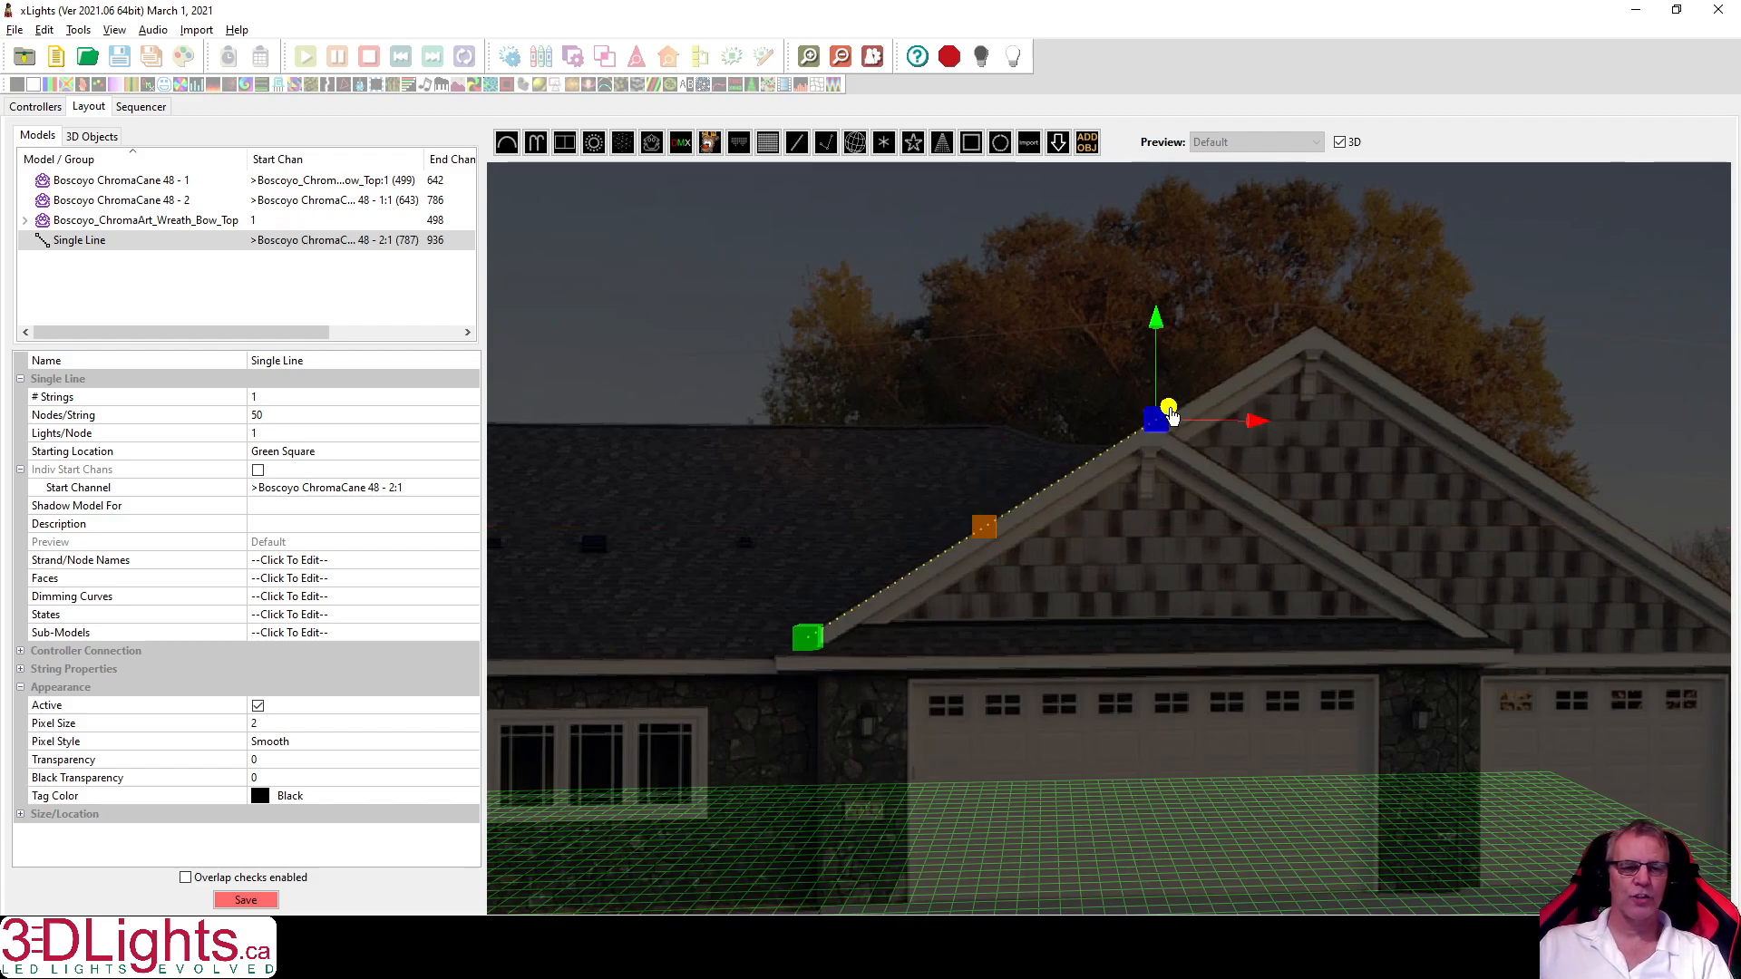
mouse_move(1274, 432)
left_mouse_down()
mouse_move(1503, 438)
mouse_move(1269, 446)
left_mouse_up()
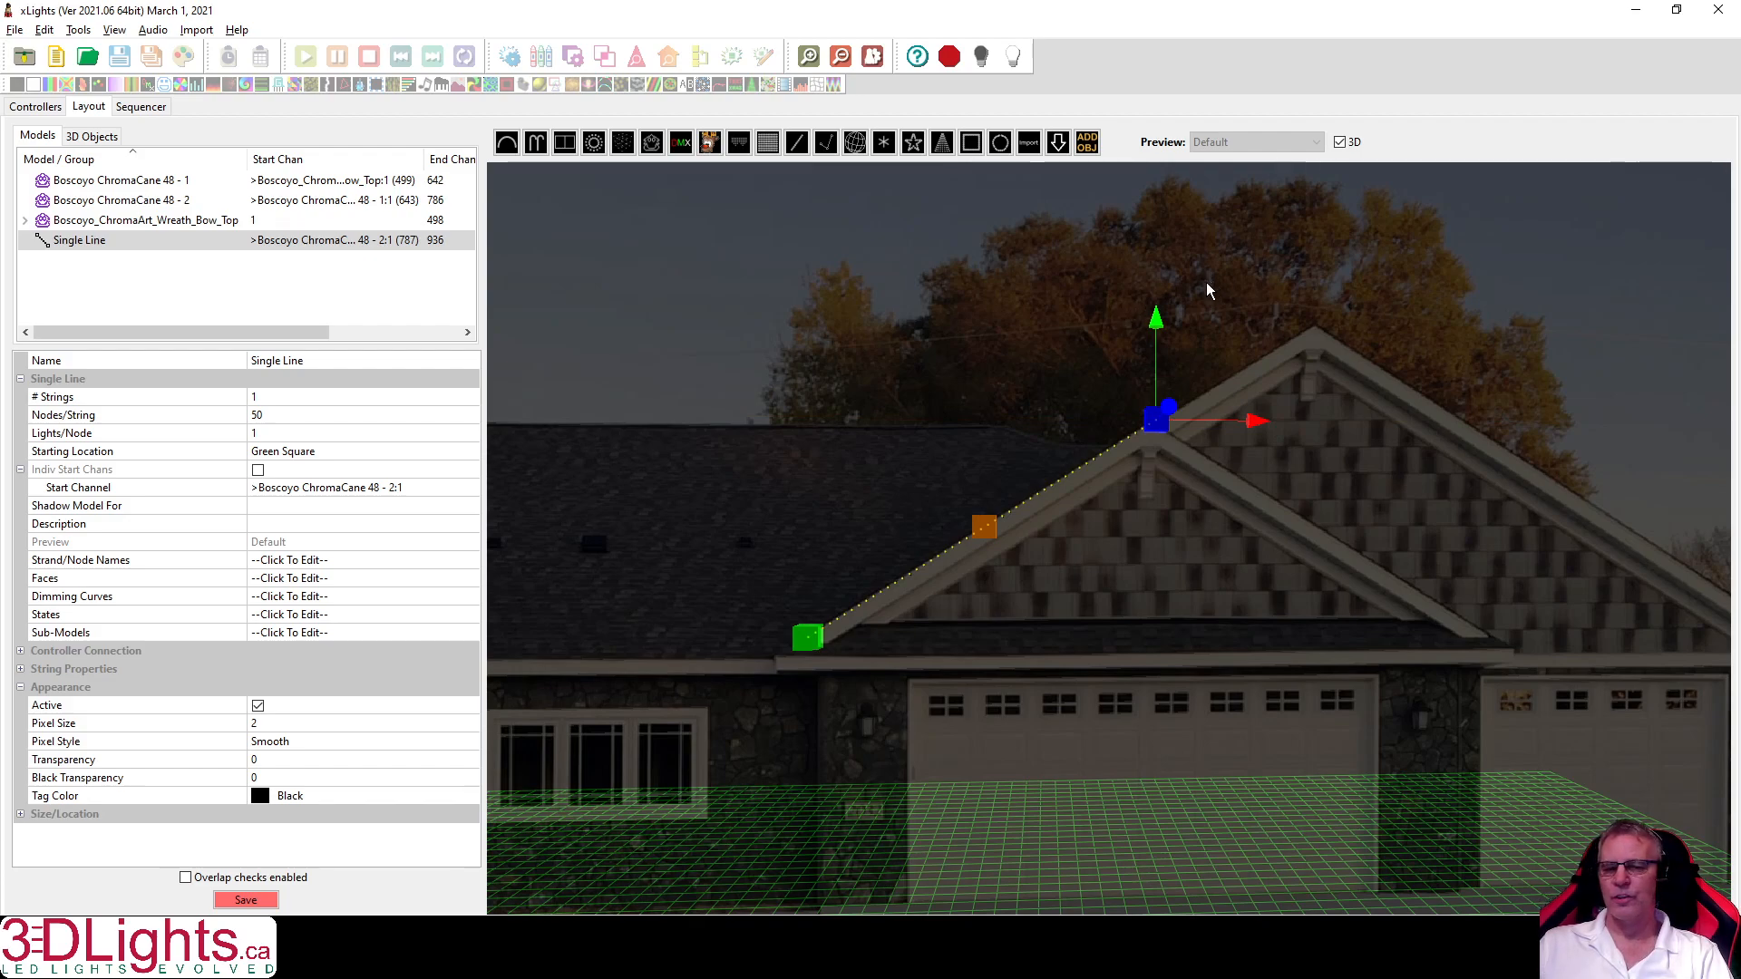
left_click(995, 535)
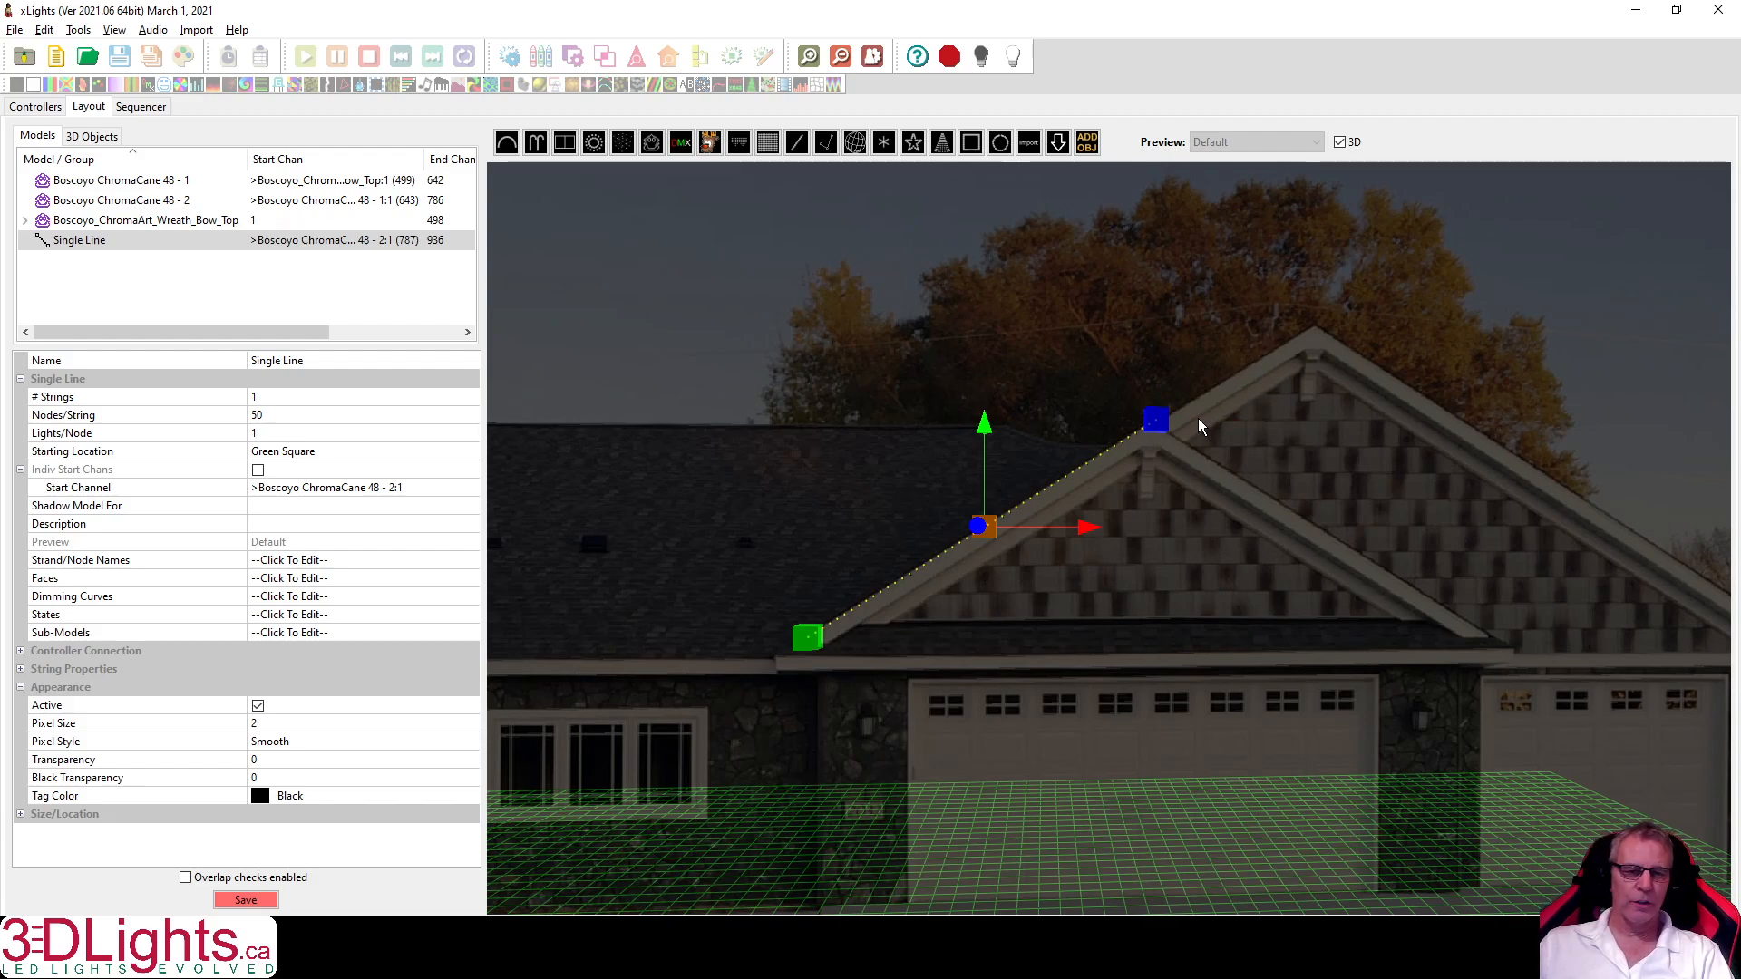
Draw an eight-point Poly Line that loops freely over the garage roof and the trees behind it.
left_click(831, 146)
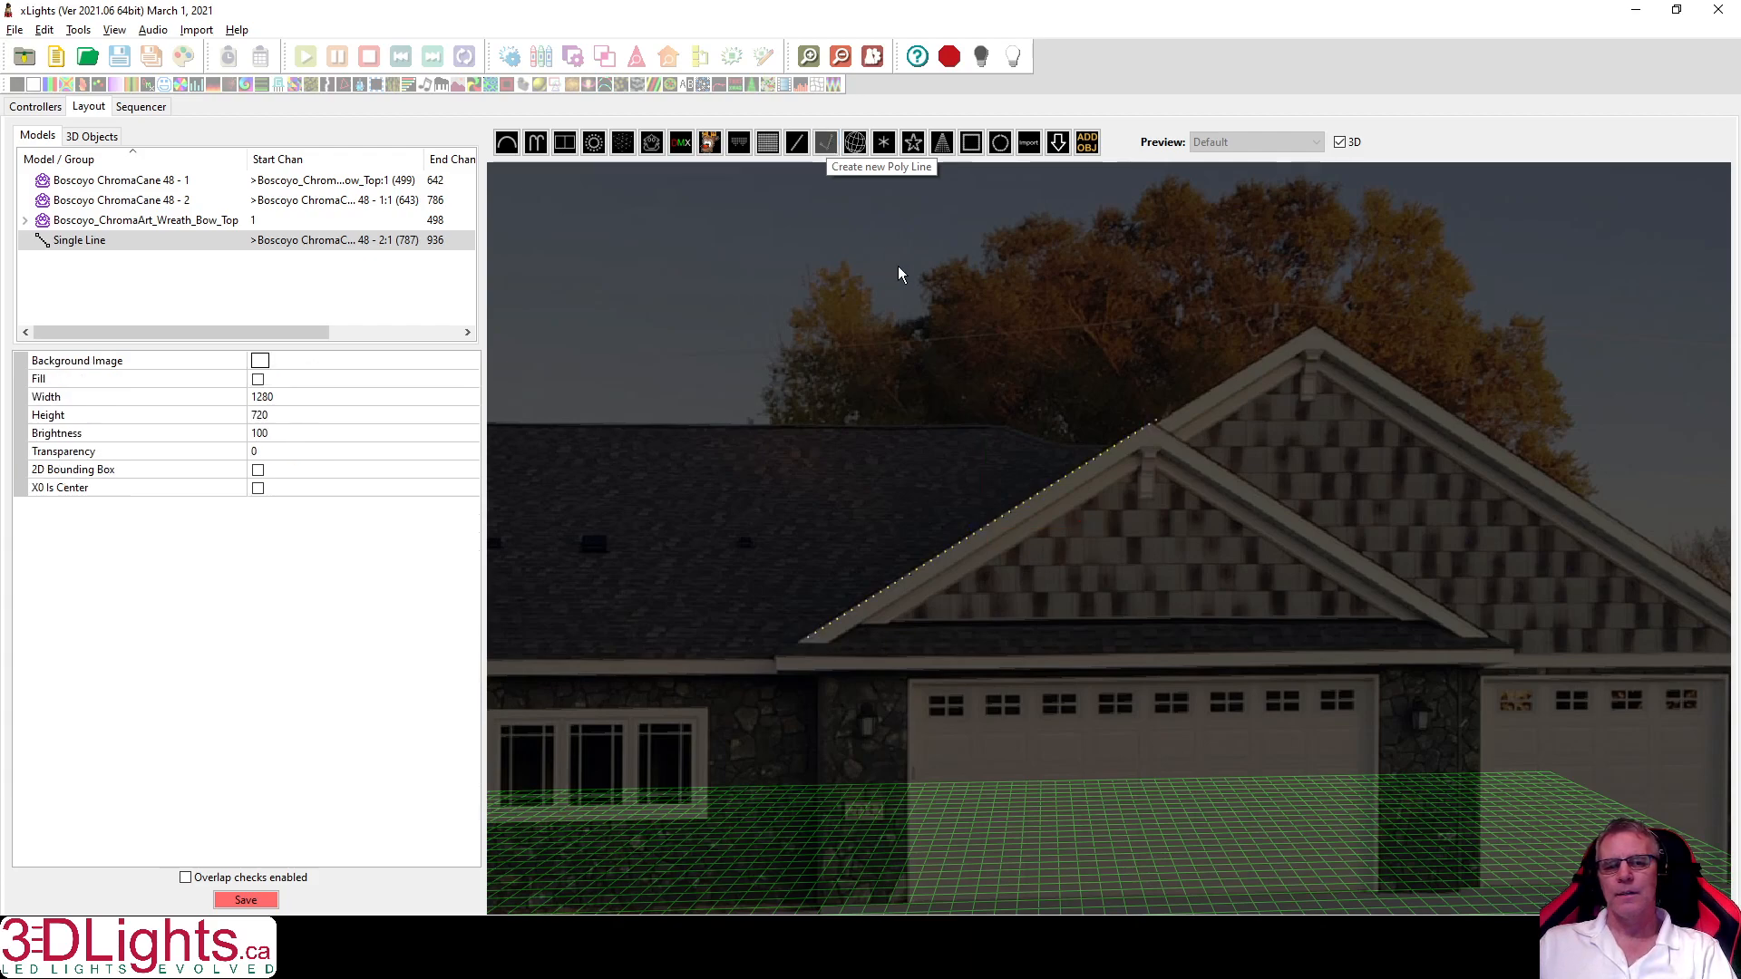
left_click(939, 389)
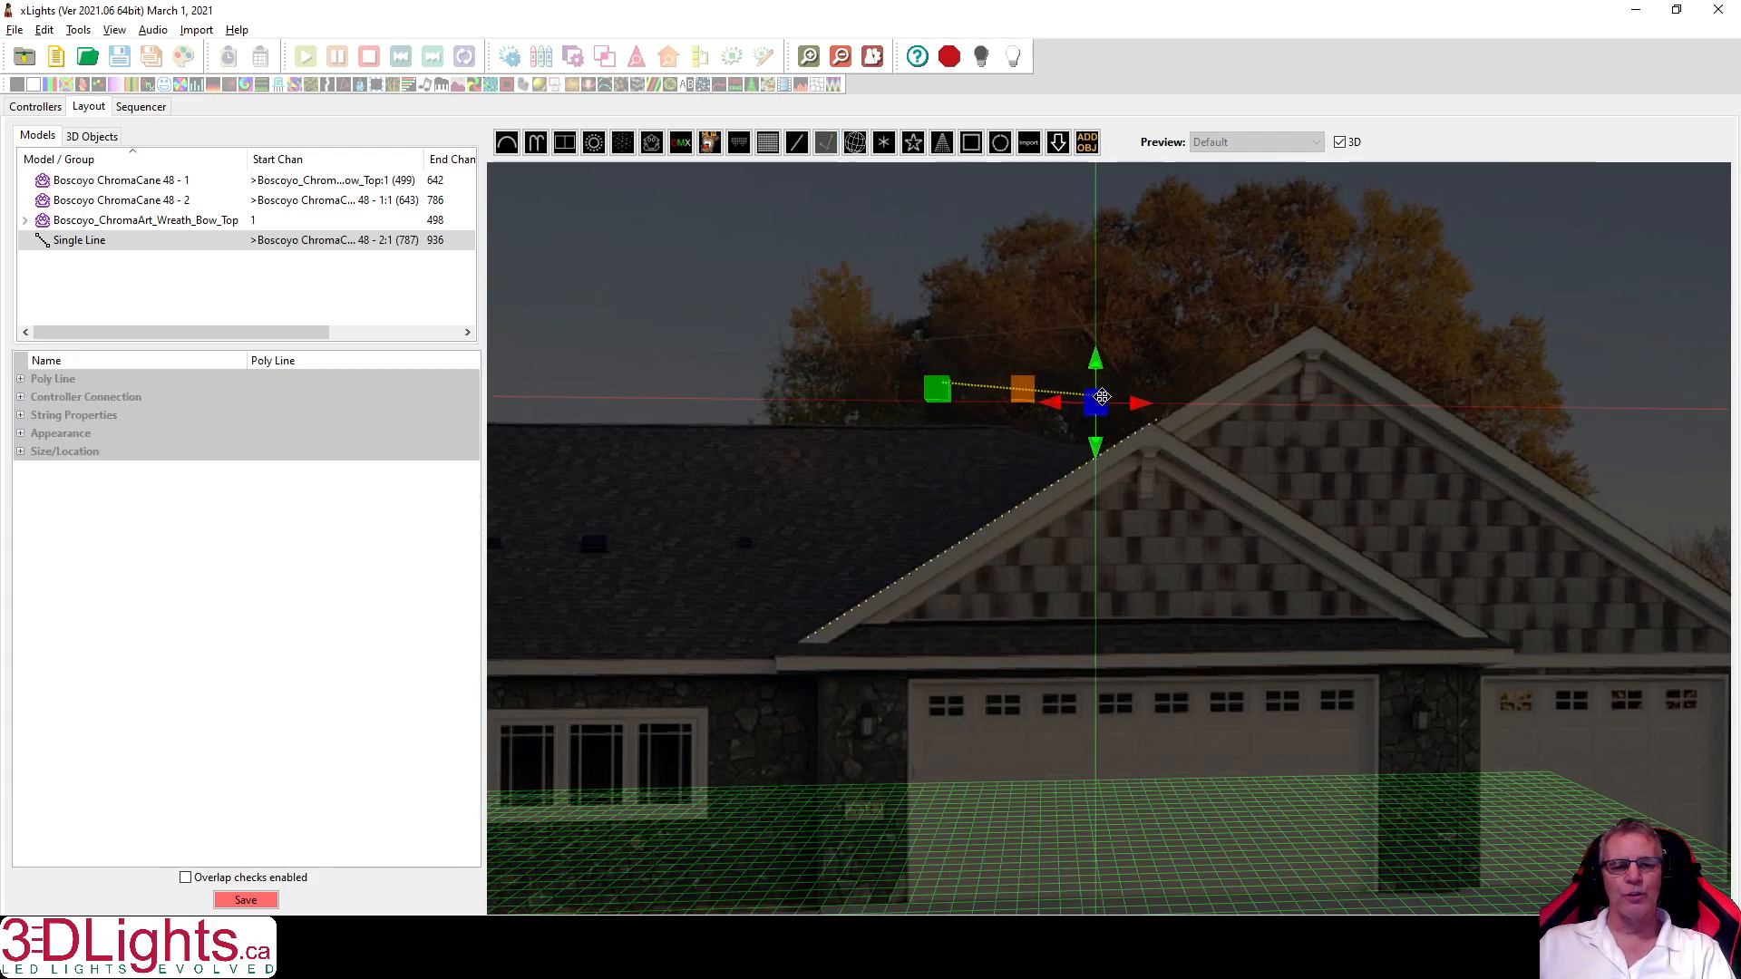
left_click(1271, 343)
left_click(1390, 433)
left_click(1521, 548)
left_click(1596, 440)
left_click(1609, 252)
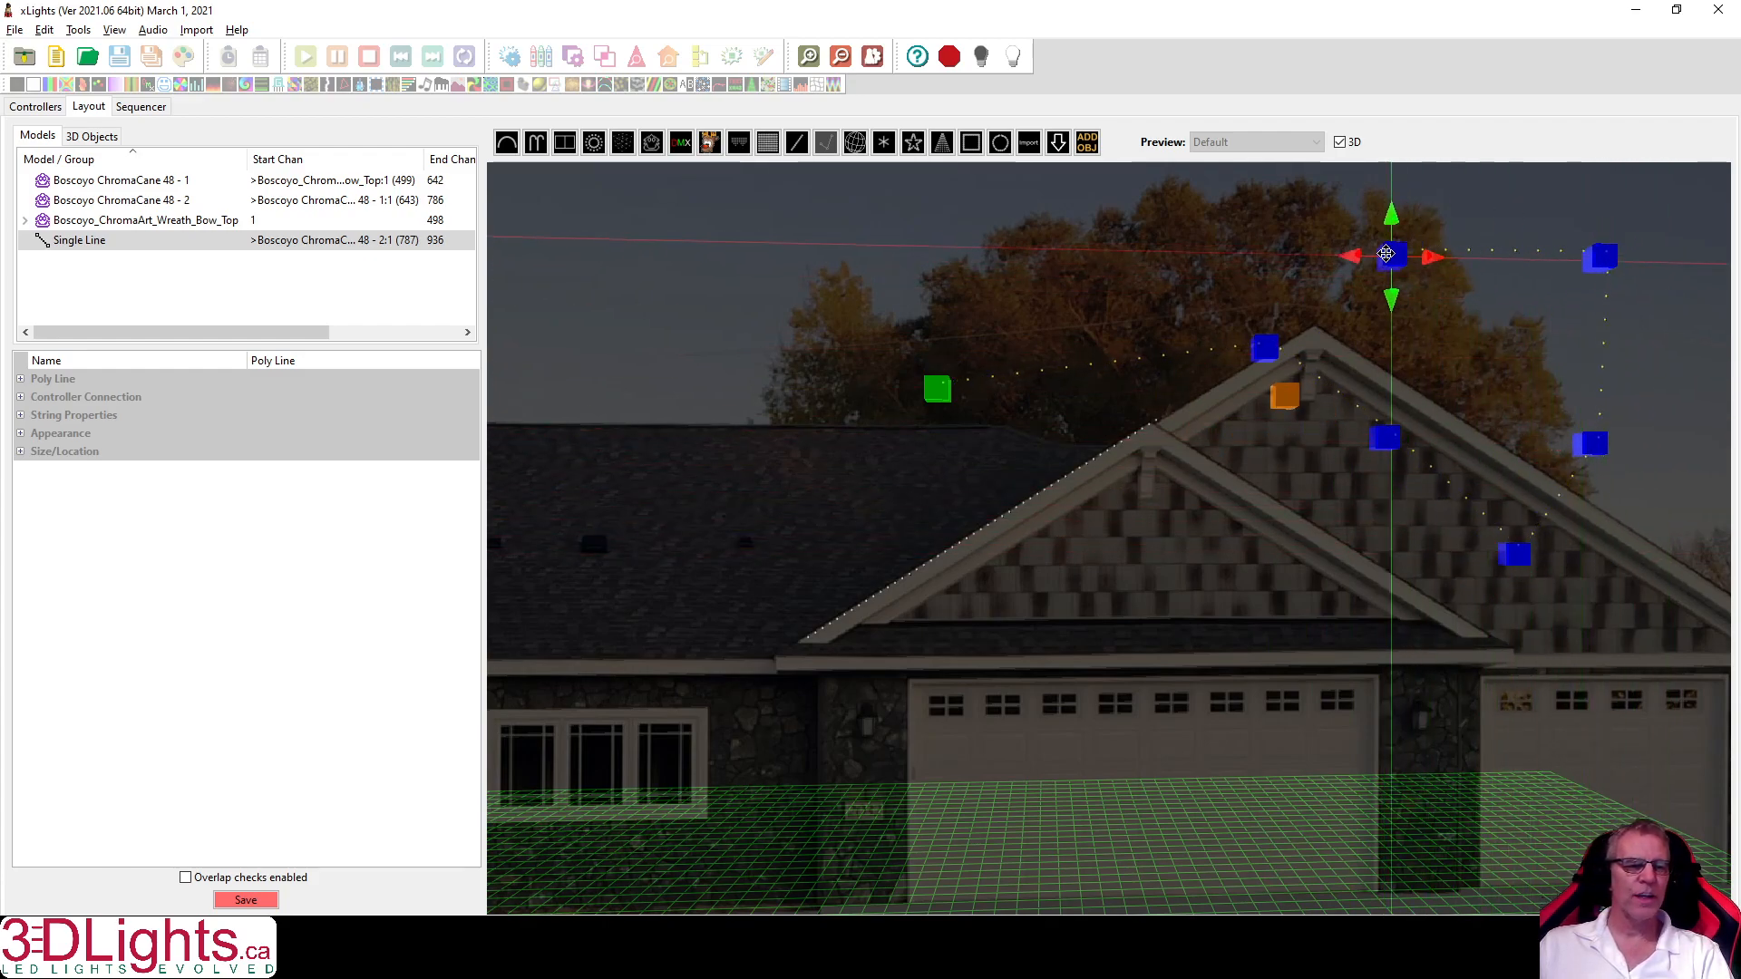
left_click(1170, 260)
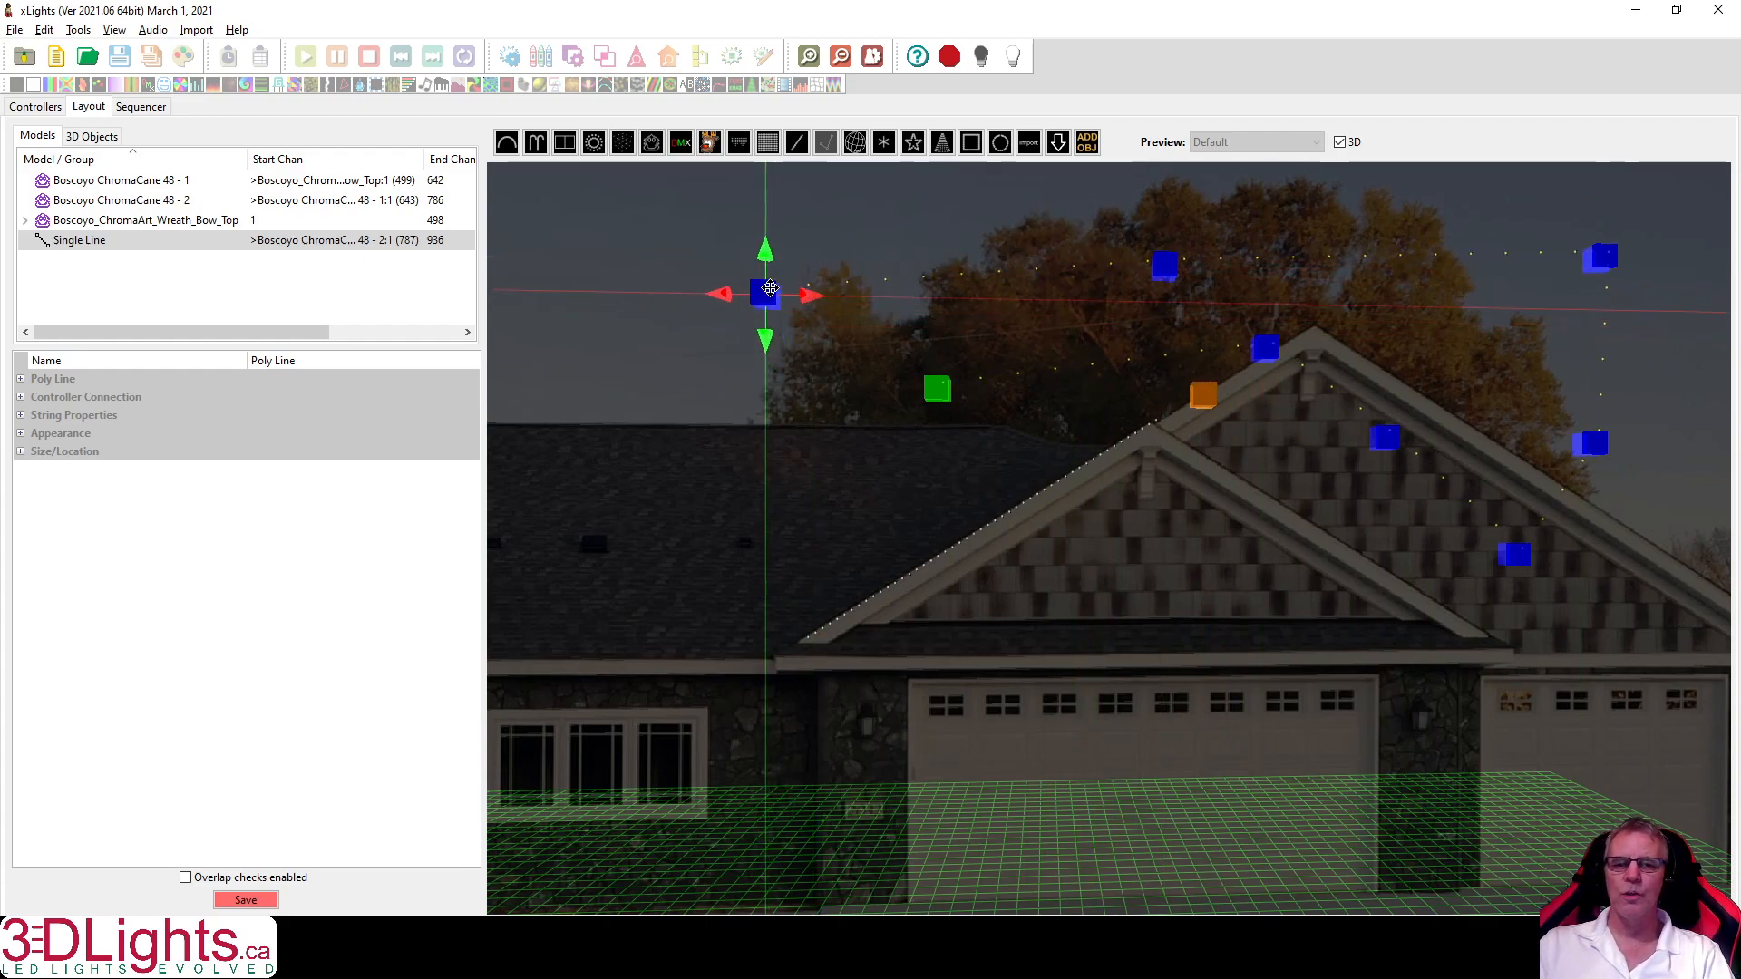
double_click(770, 288)
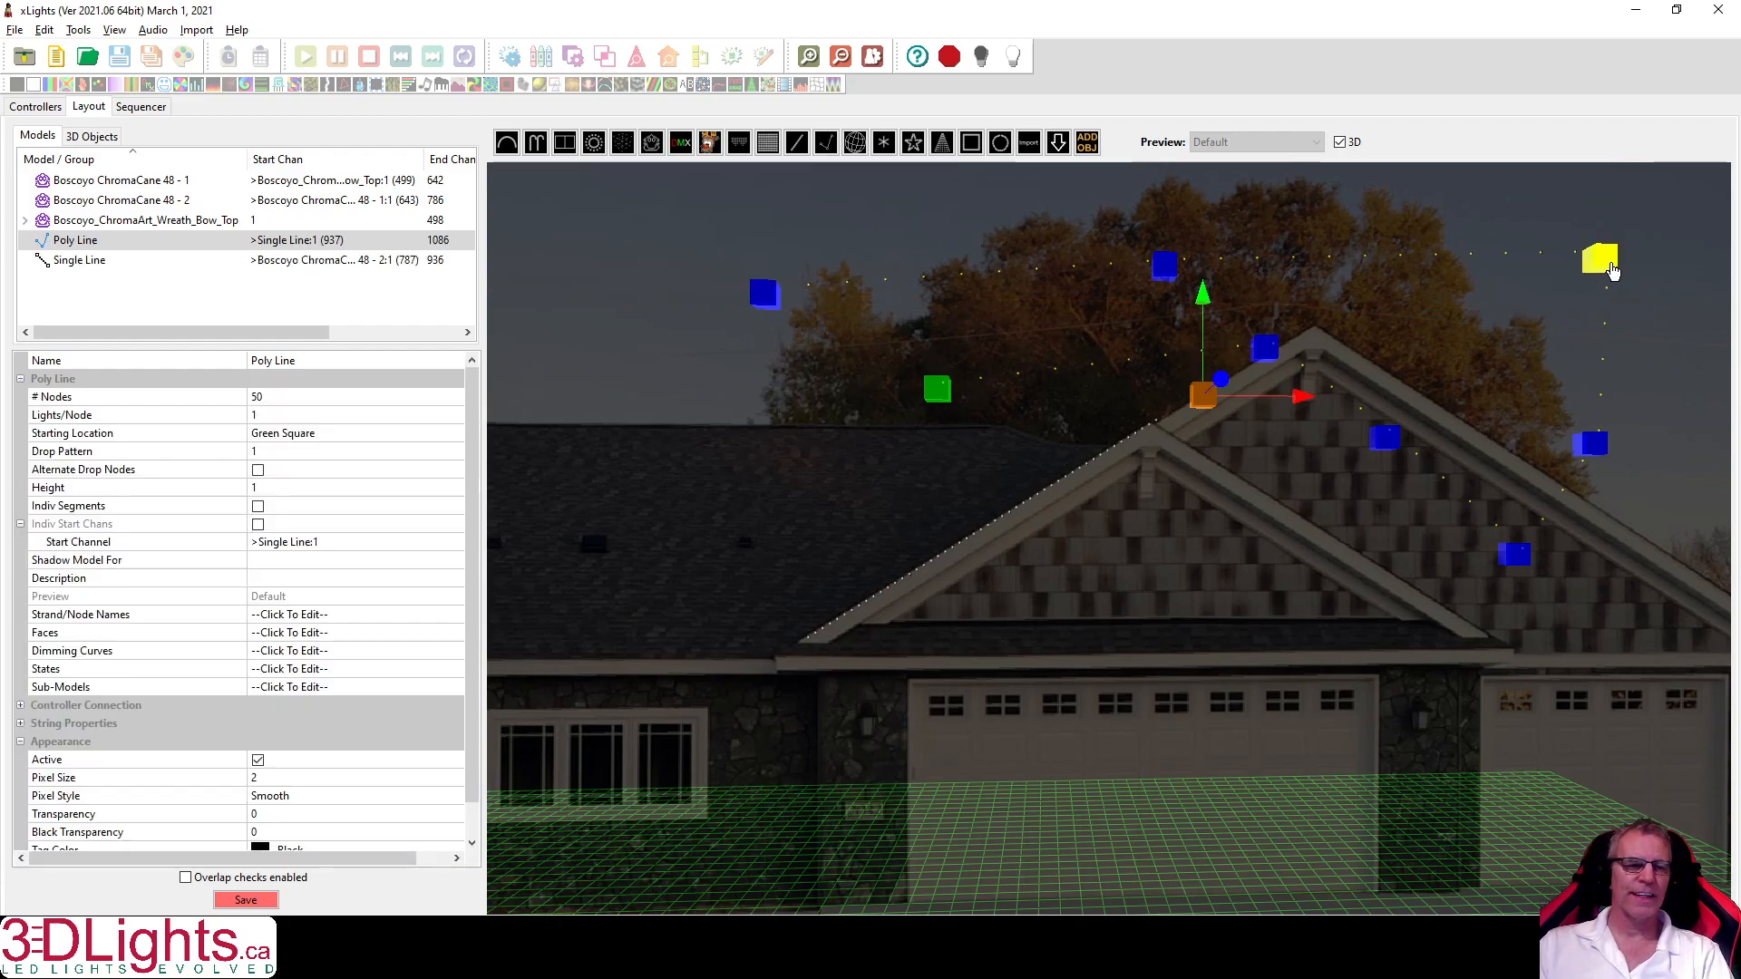
Move the Poly Line's upper-right corner point left and down, closer to the garage roof.
left_click(1611, 268)
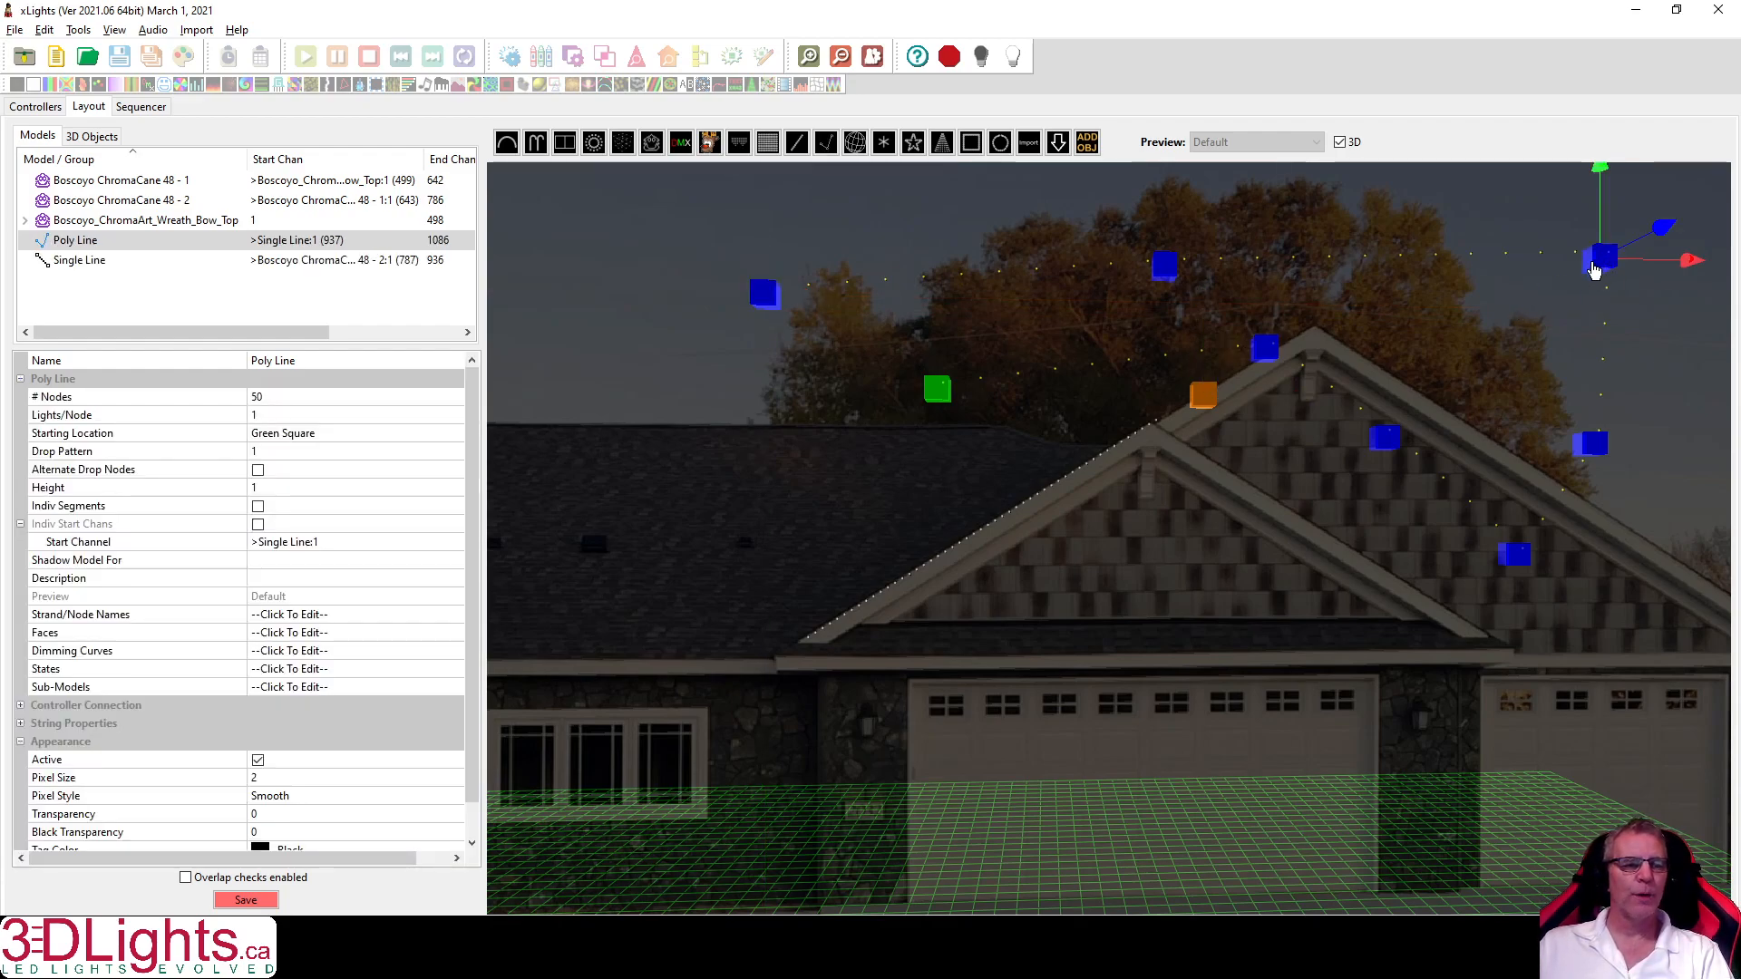
left_click_drag(1690, 264, 1632, 304)
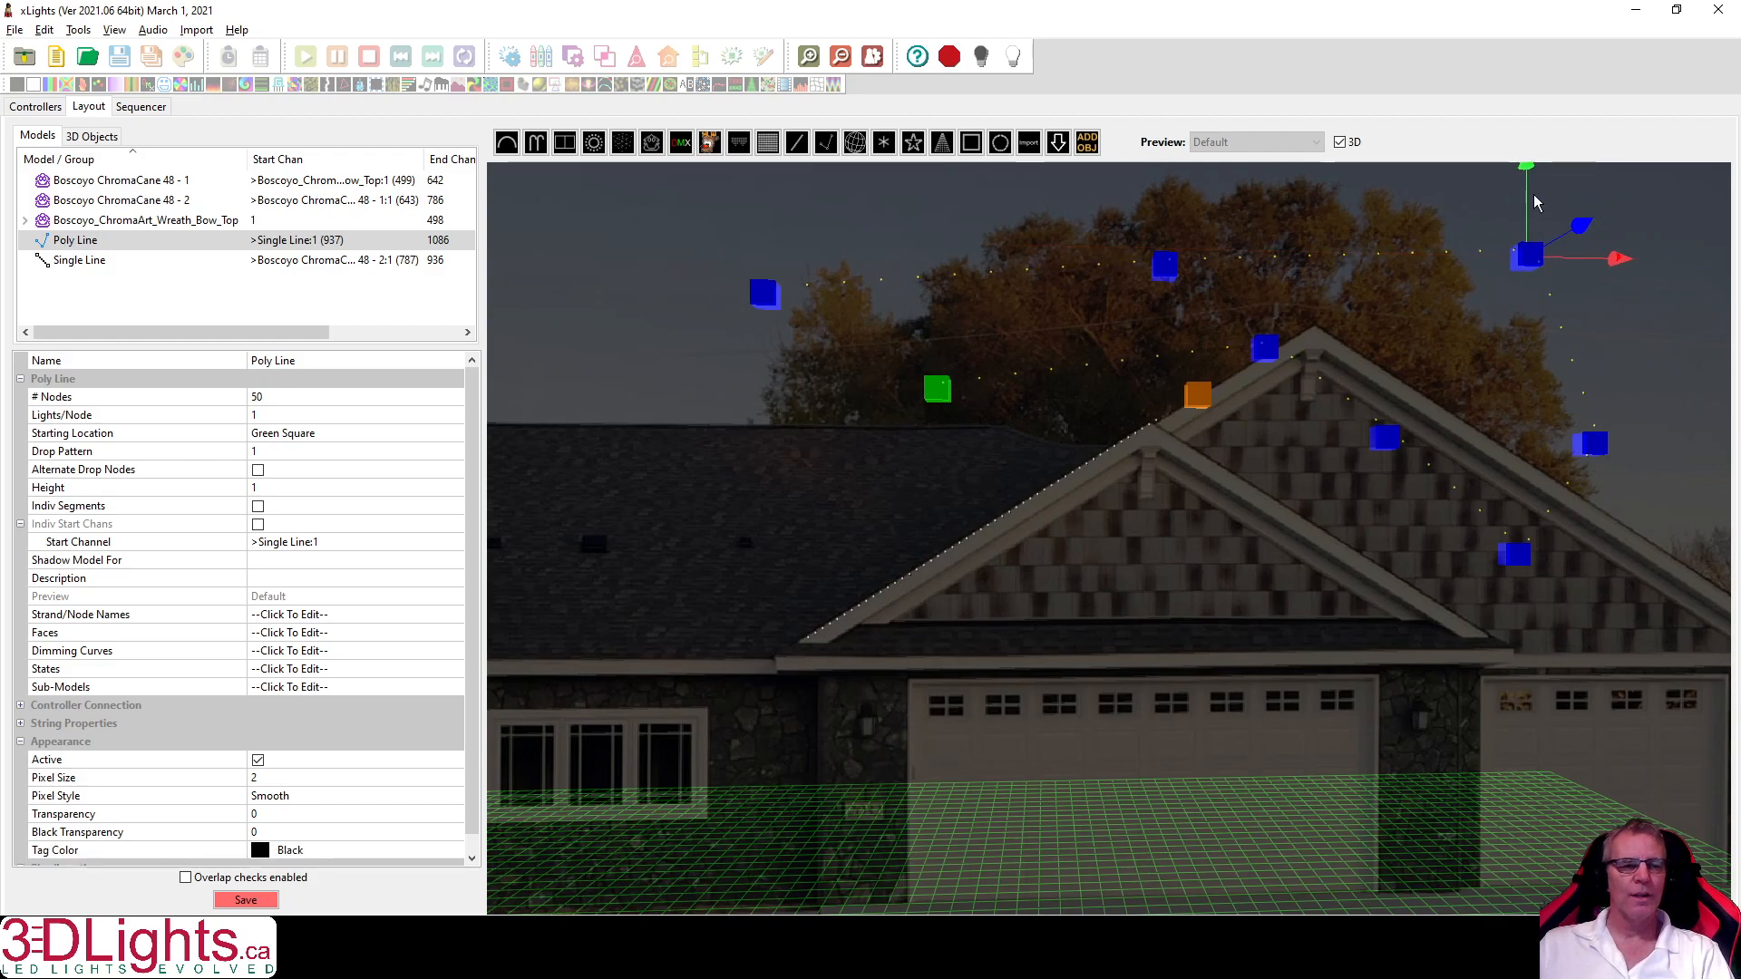
left_click_drag(1527, 170, 1526, 209)
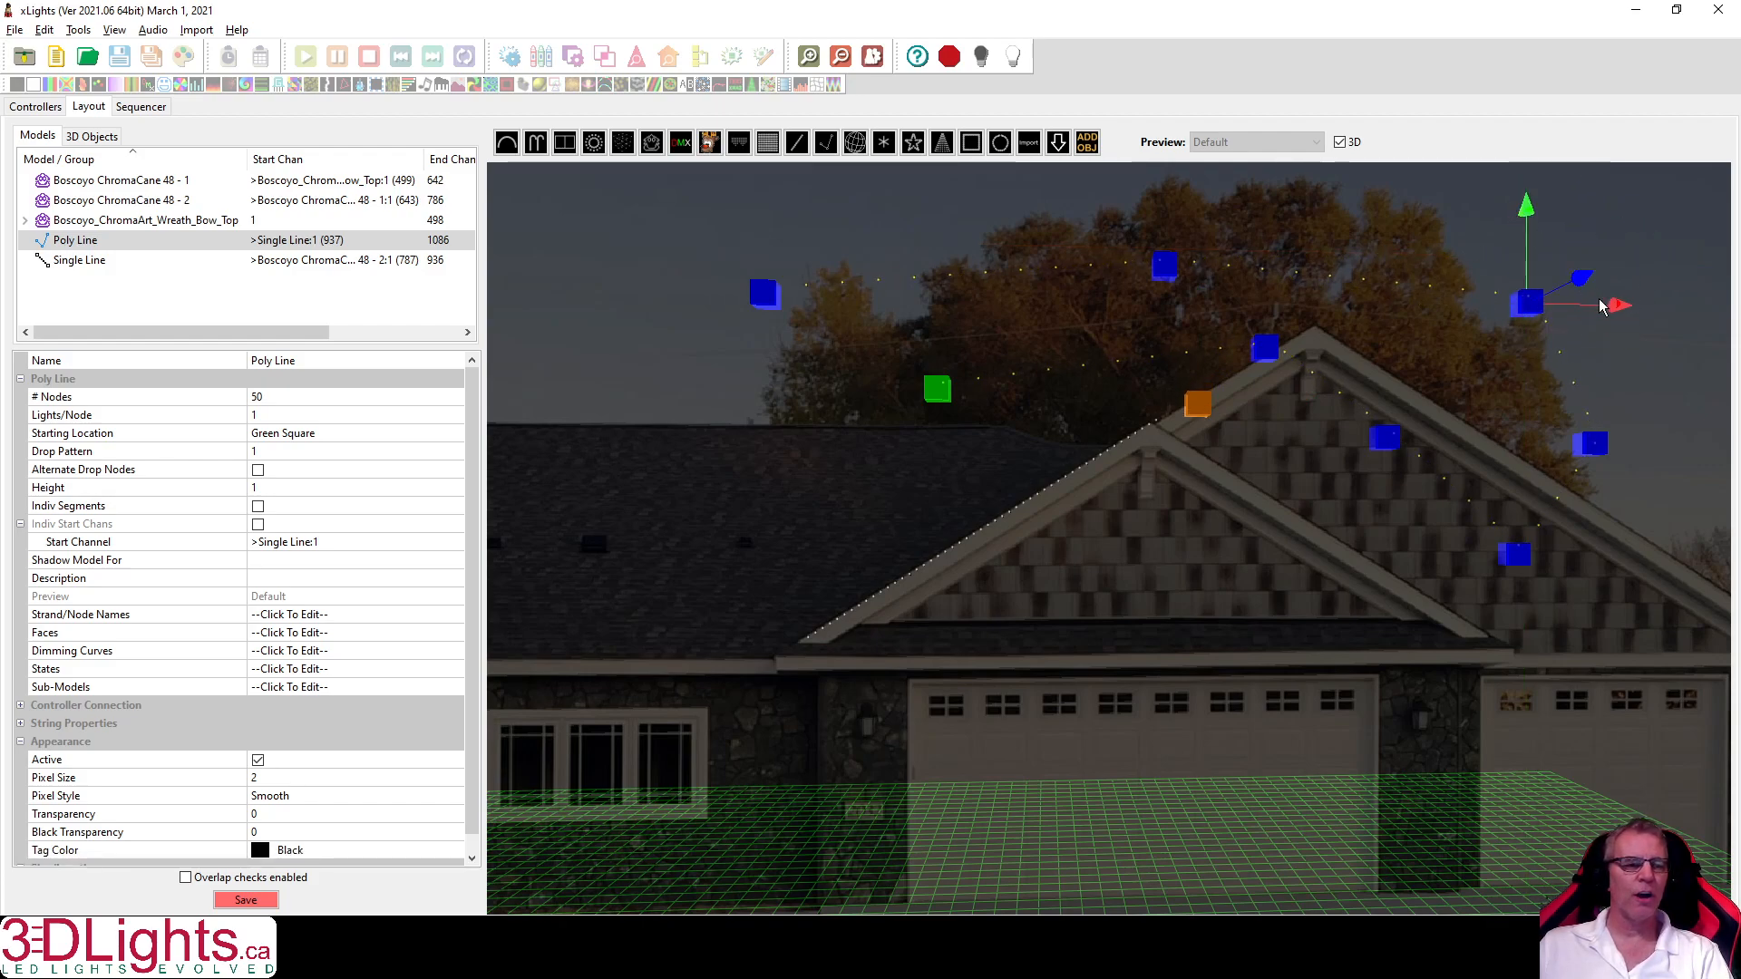
Shift the Poly Line's upper-right point further left toward the garage peak, and delete the Poly Line model from the layout.
left_click_drag(1612, 308, 1542, 309)
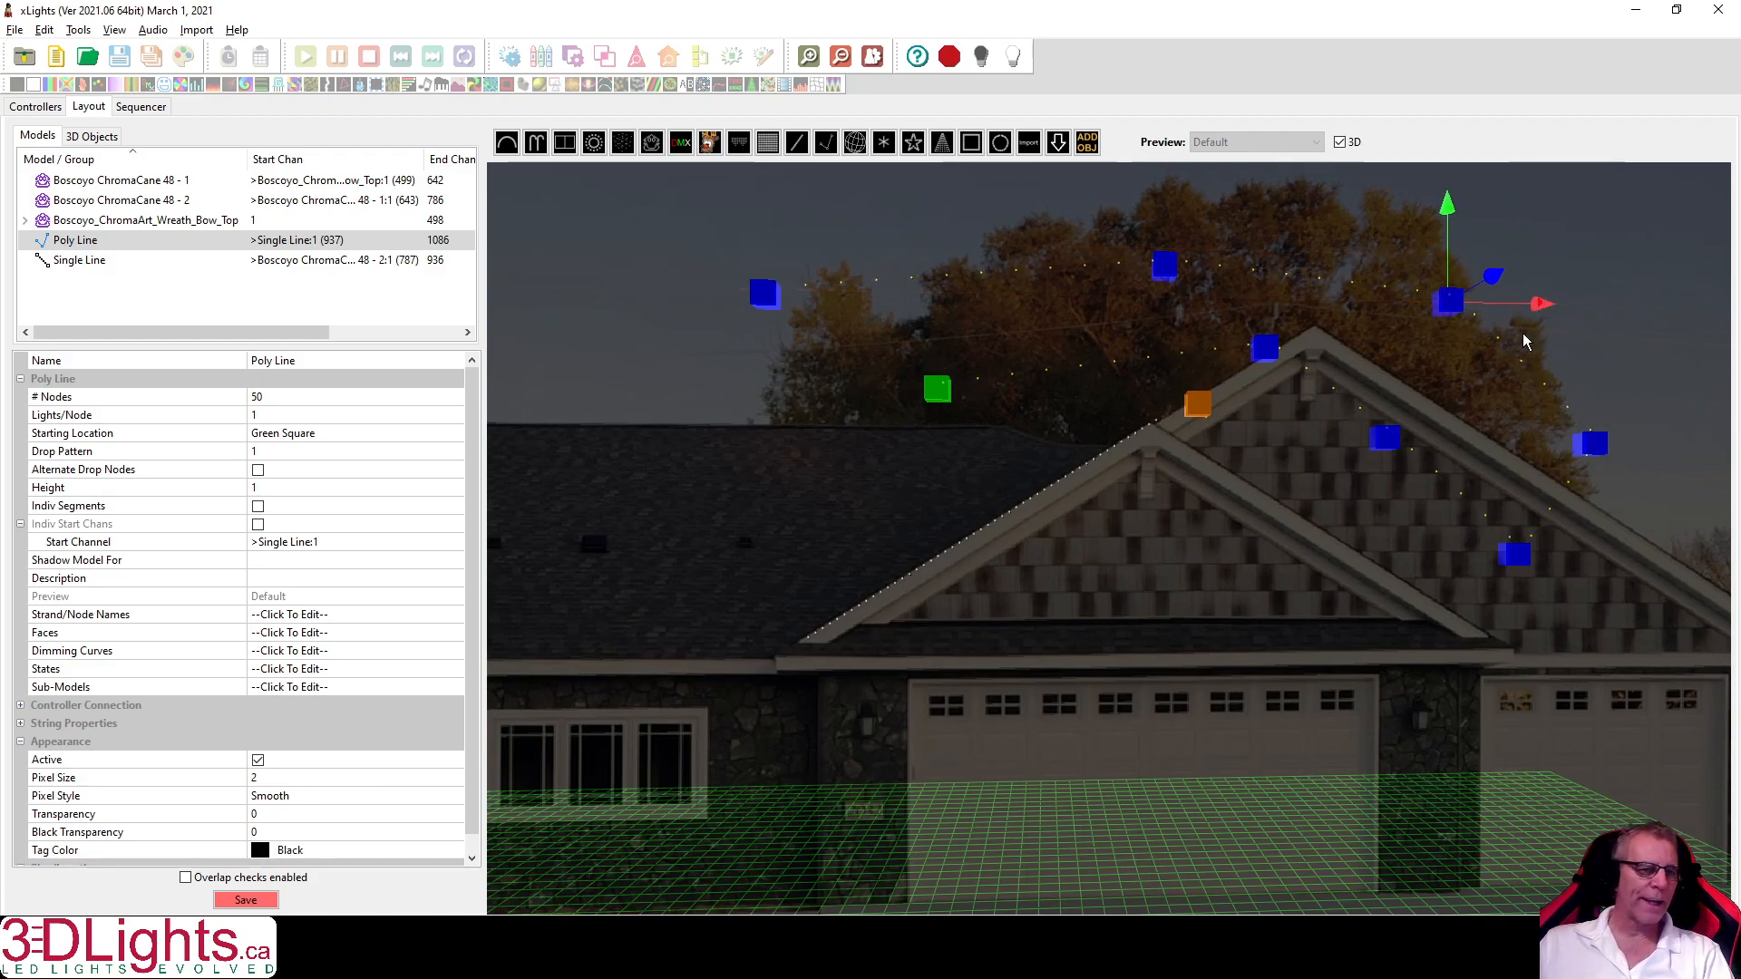
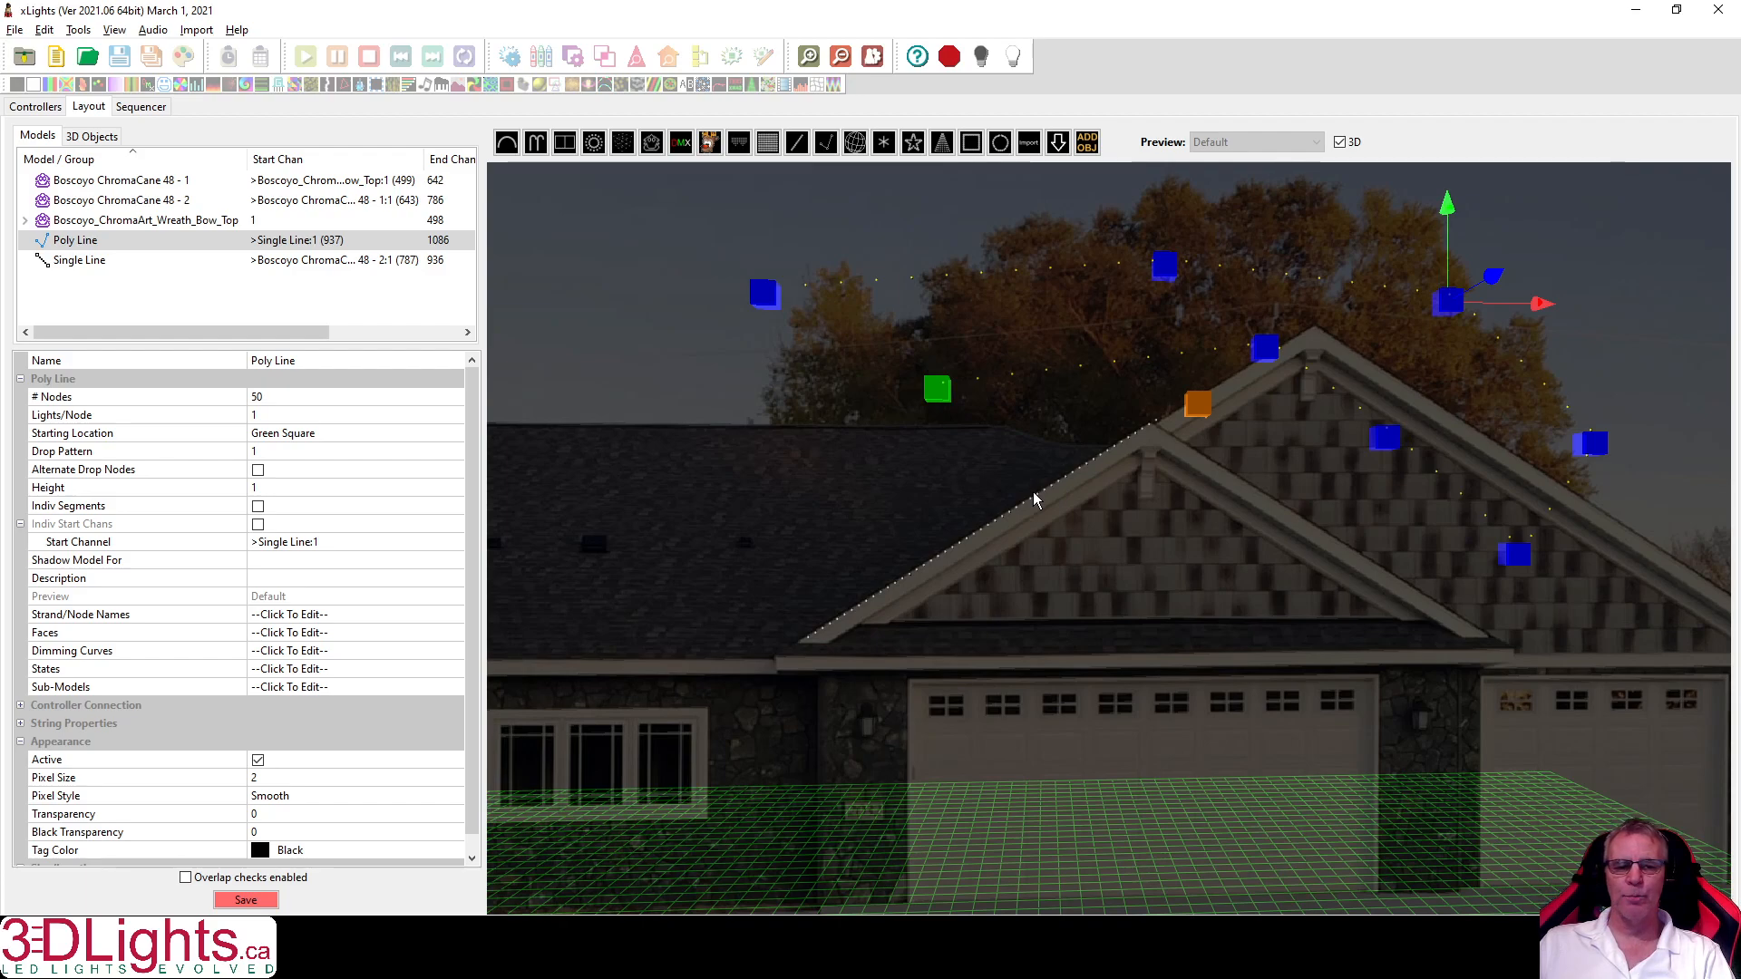
left_click(87, 261)
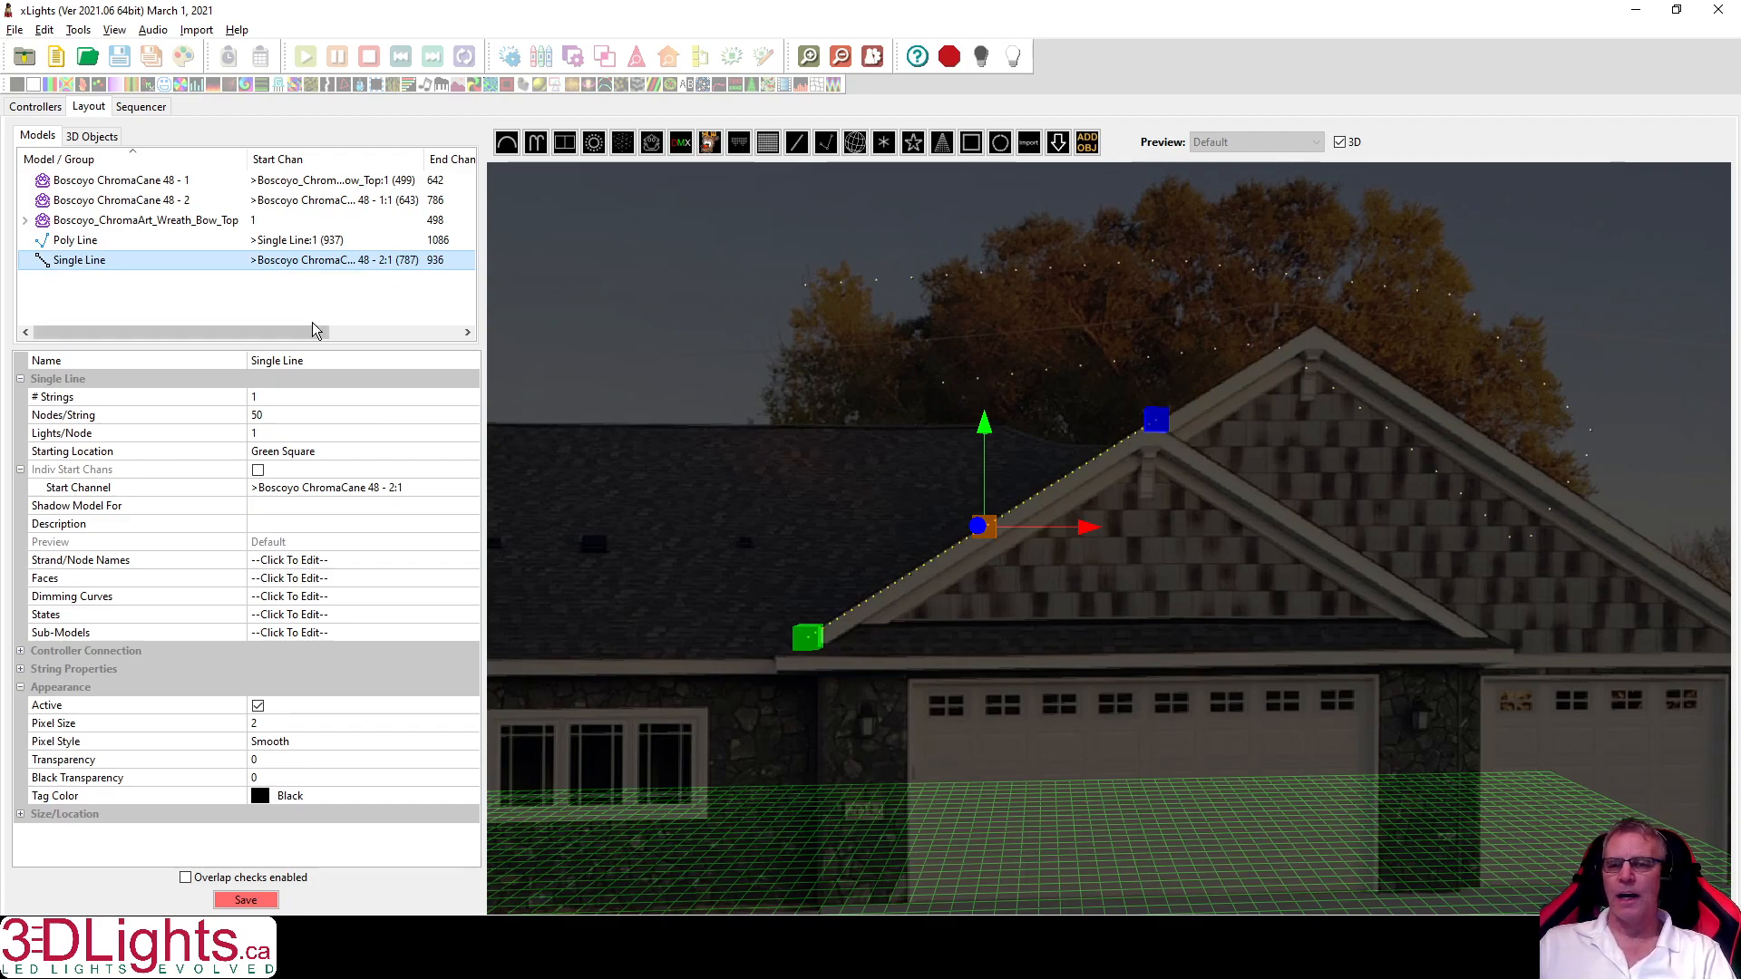
left_click(82, 241)
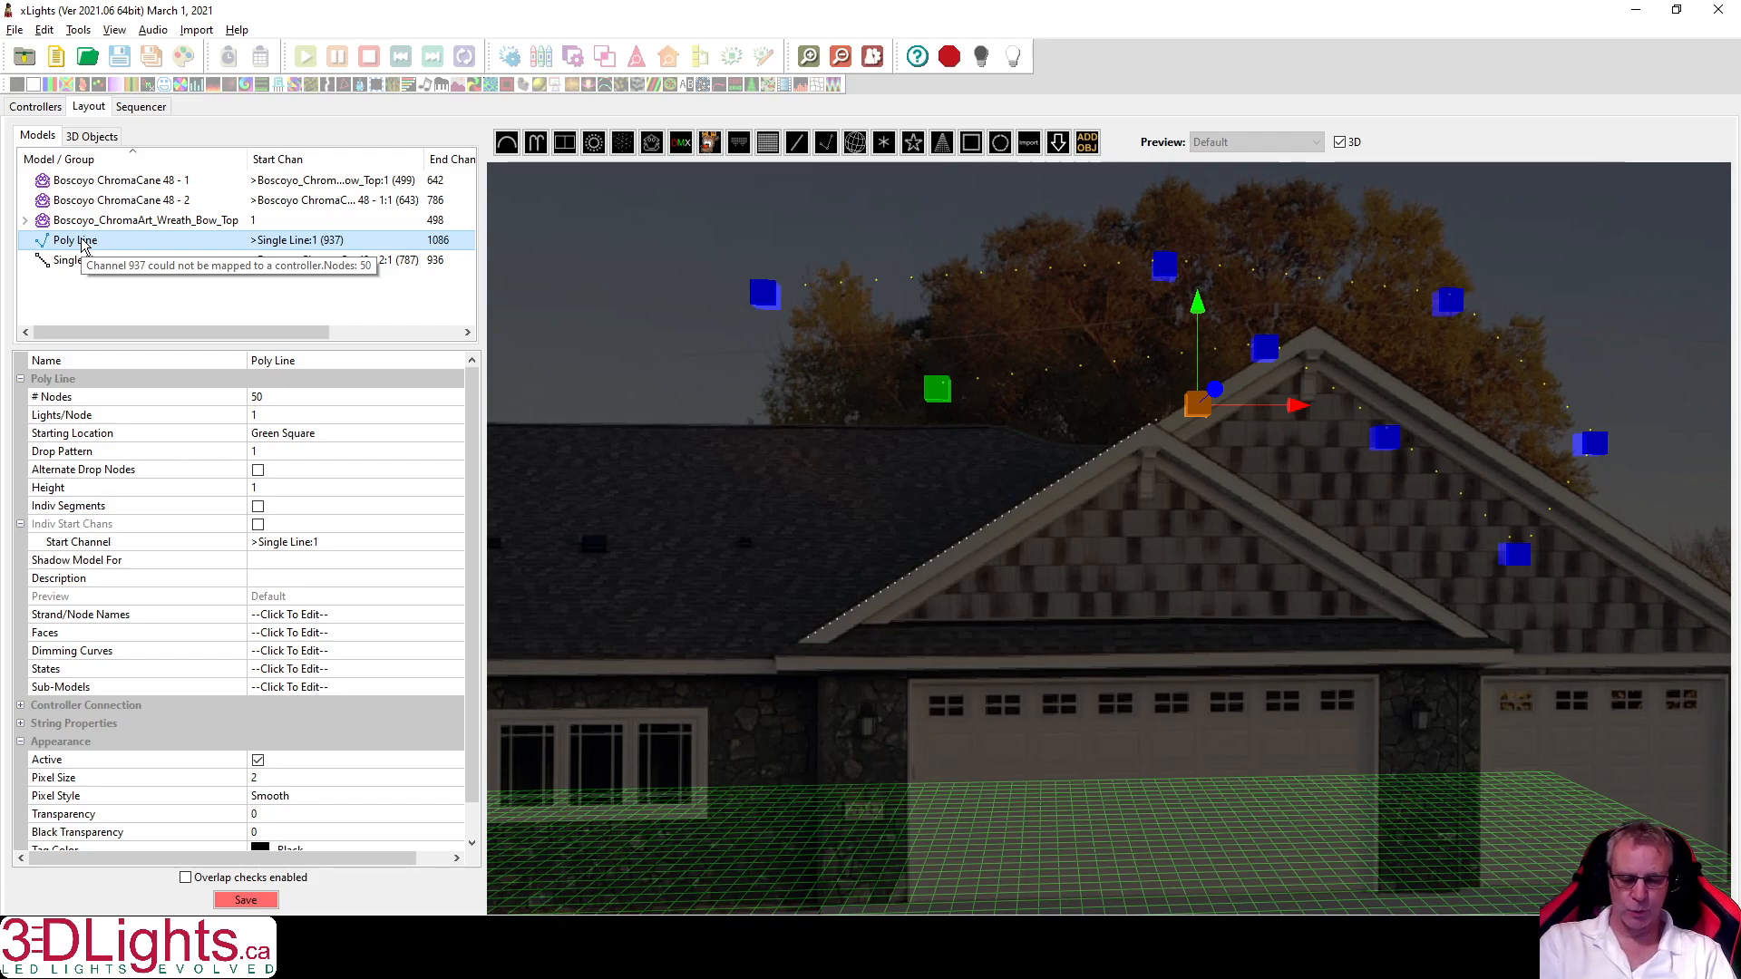
key("Delete")
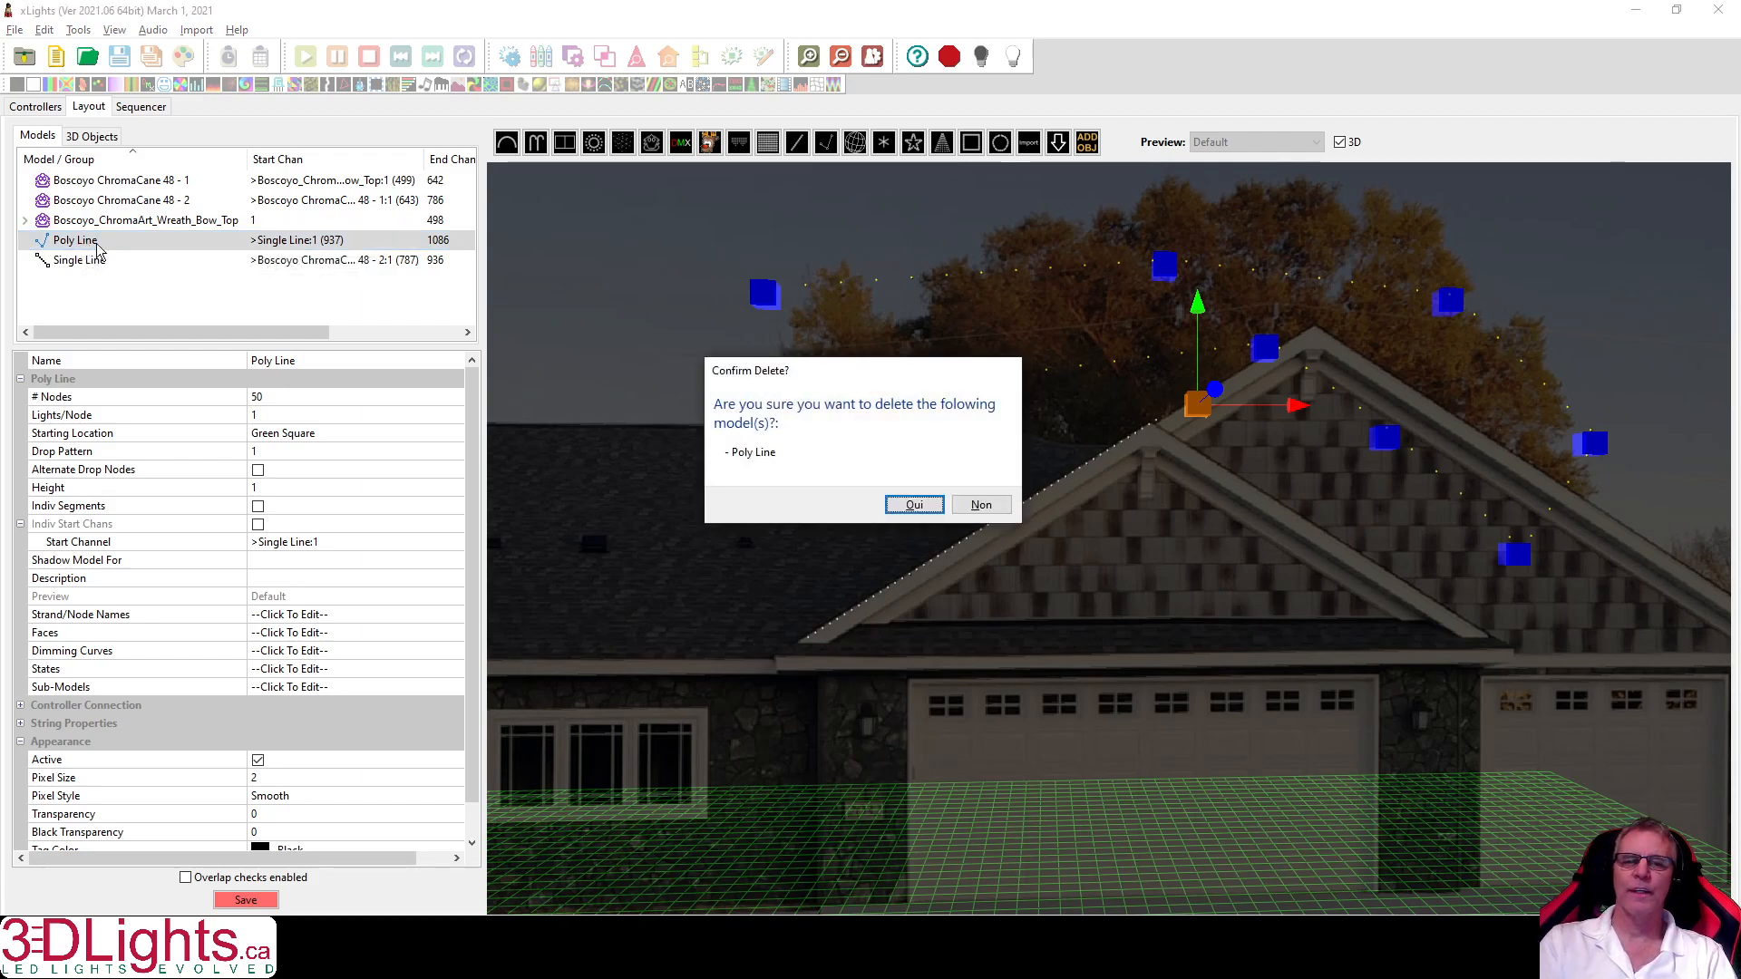
left_click(914, 505)
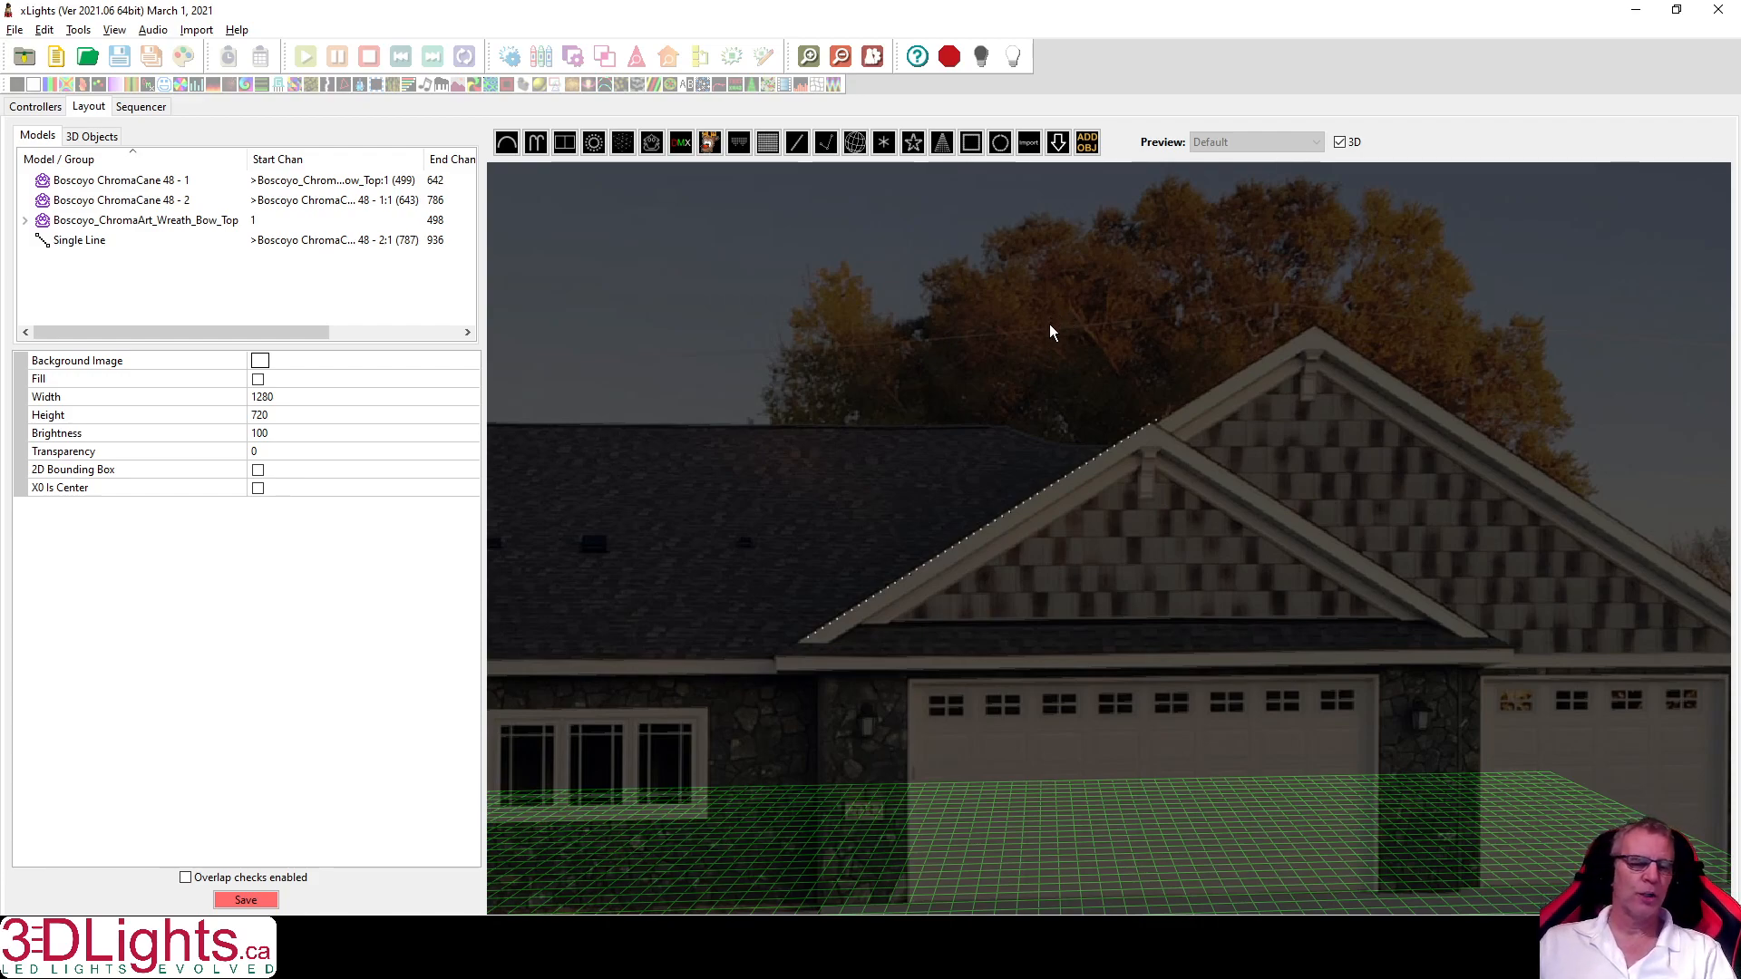
Draw a Window Frame model centred on the three-pane front window between the wreath and the garage.
left_click(1074, 468)
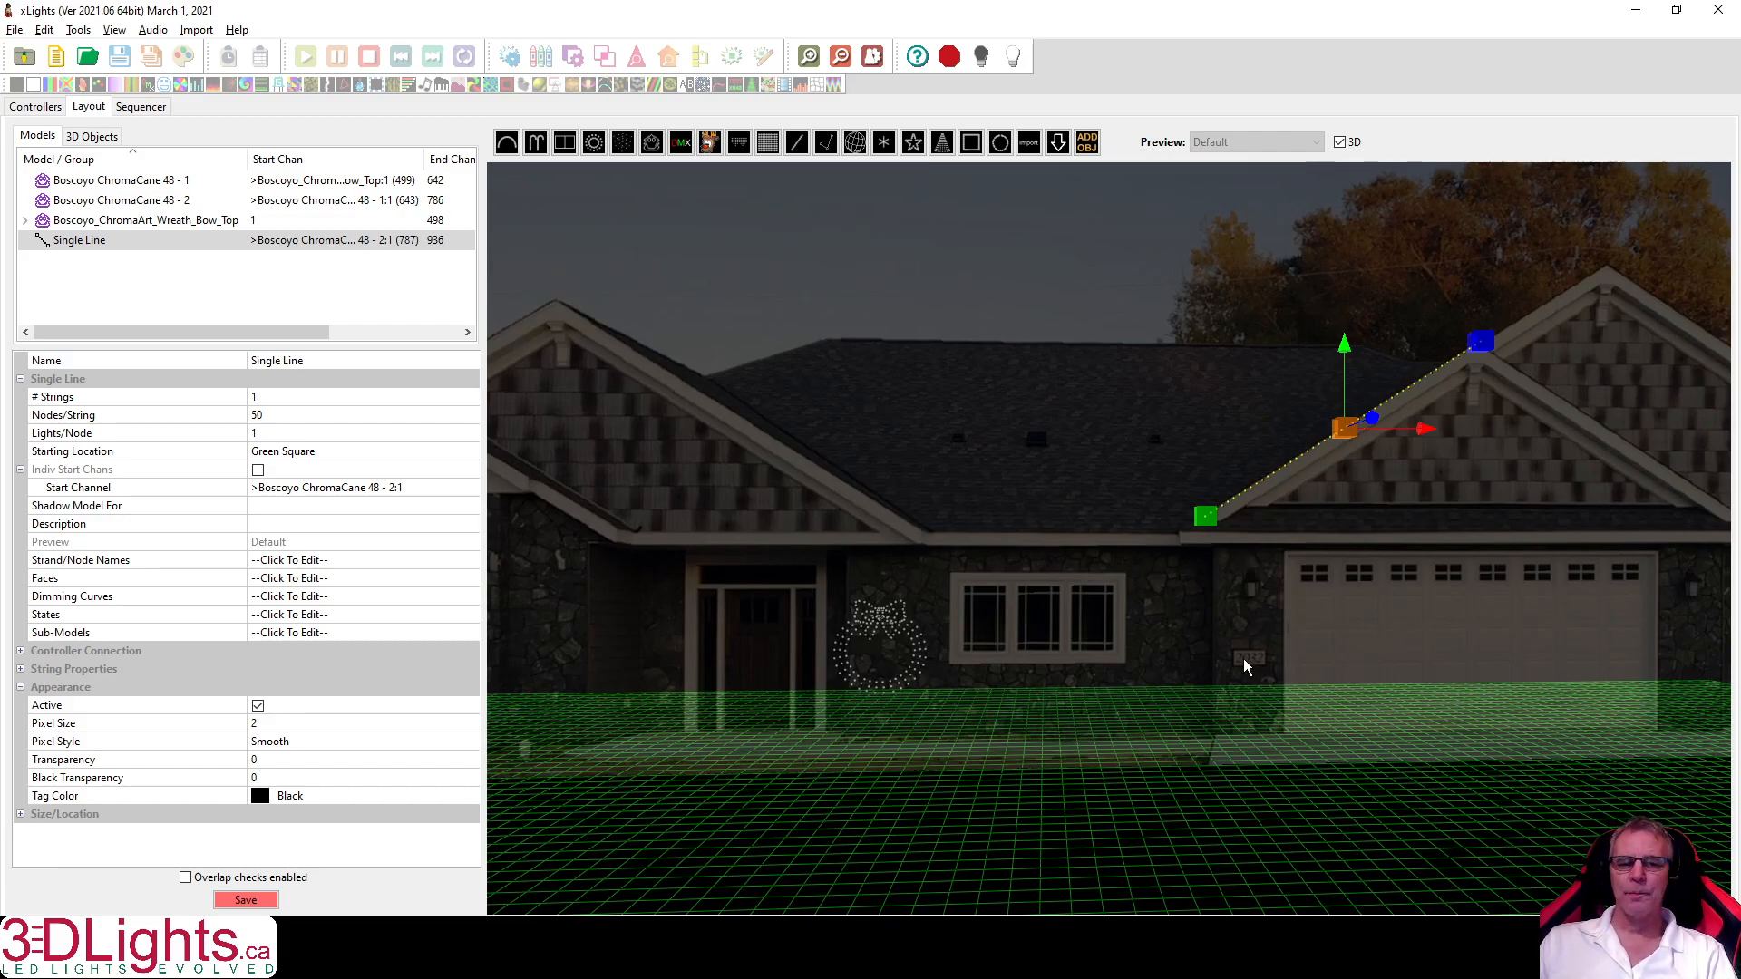
scroll(1243, 658, "up", 2)
scroll(1050, 592, "up", 1)
scroll(1054, 567, "up", 2)
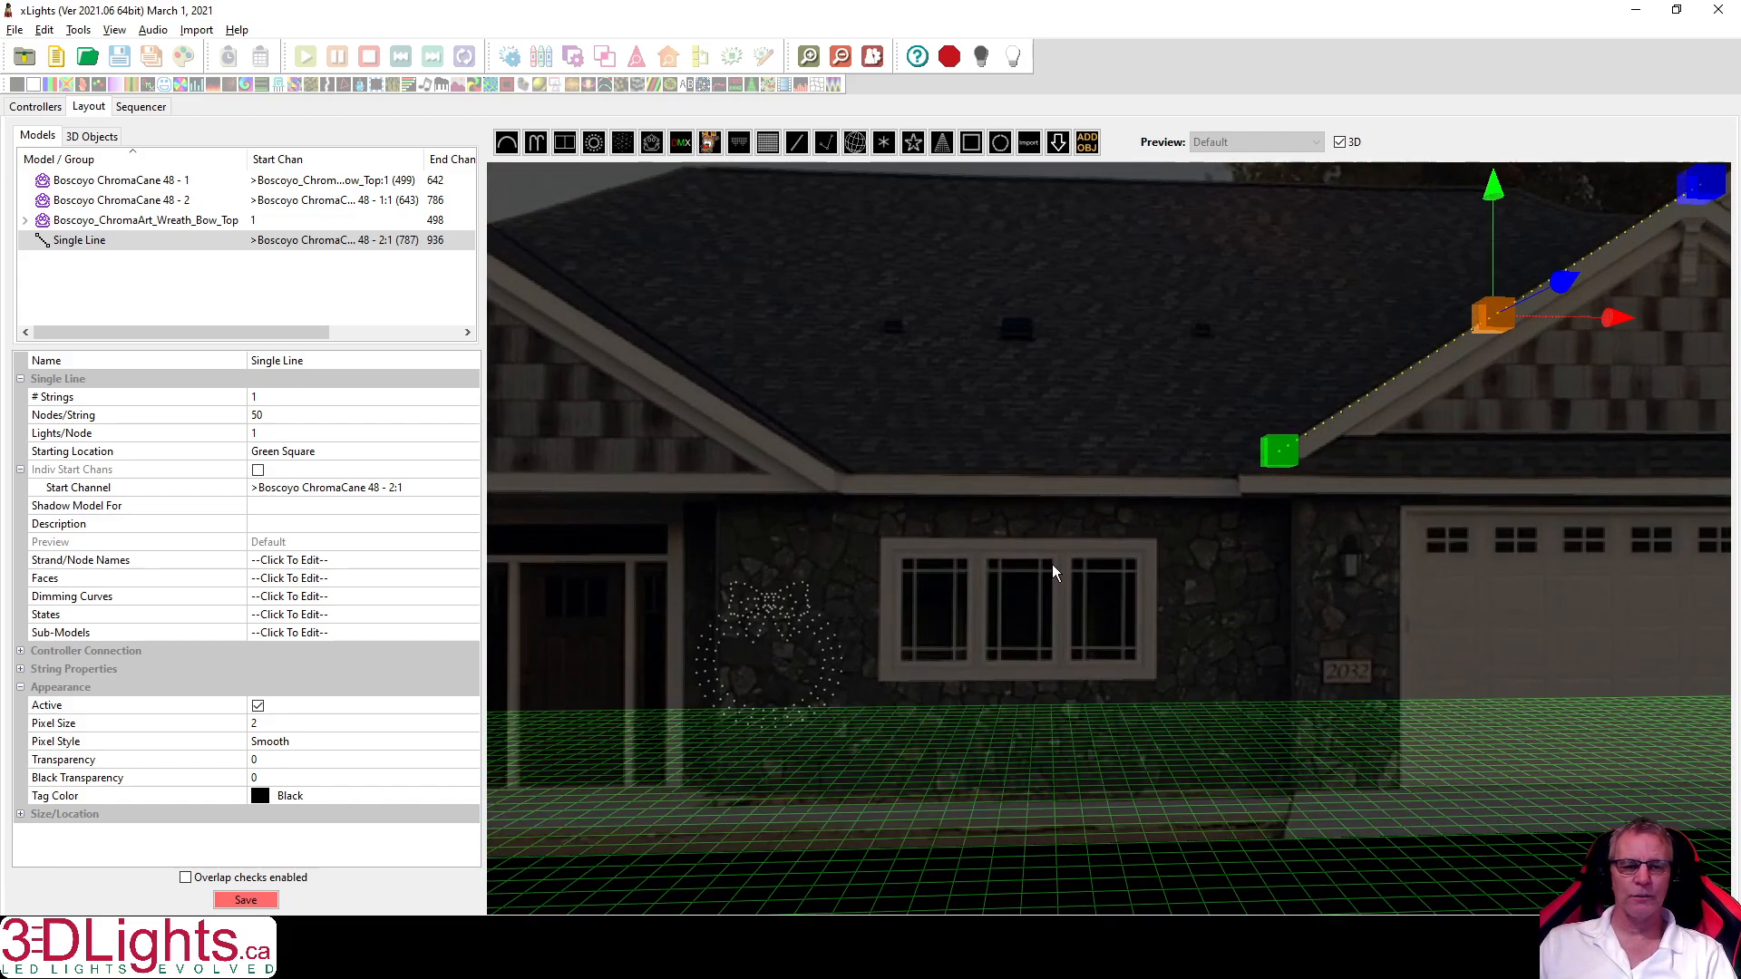
scroll(1152, 566, "up", 1)
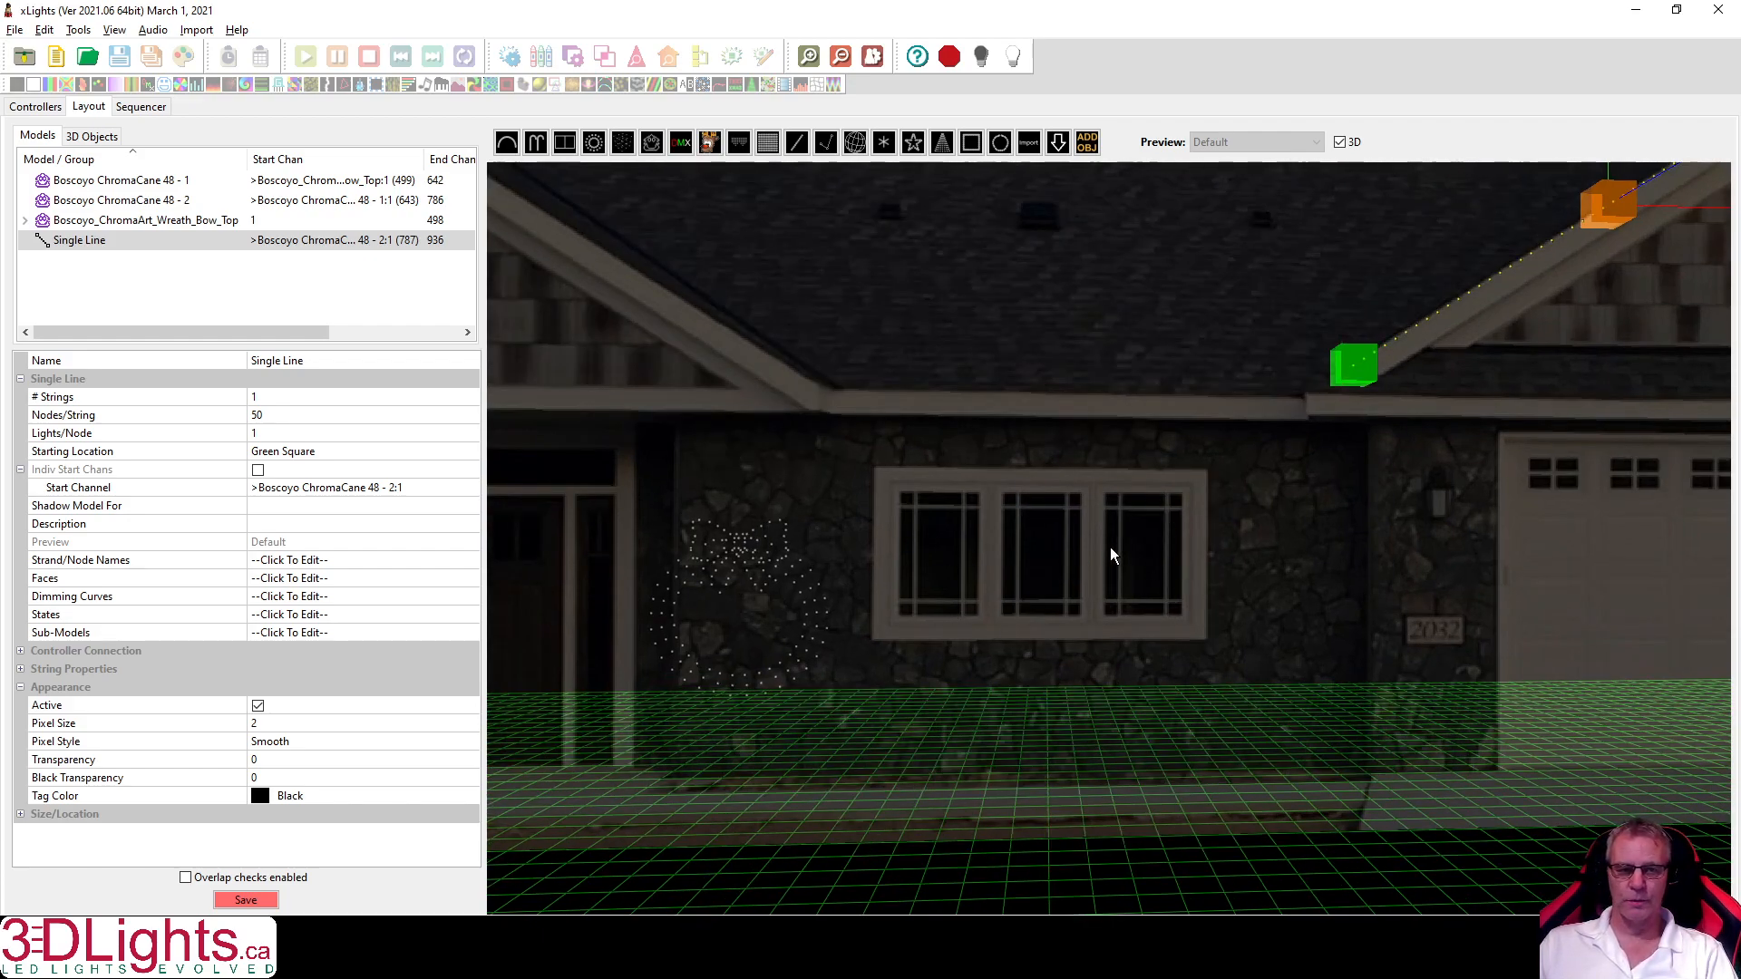
left_click(972, 143)
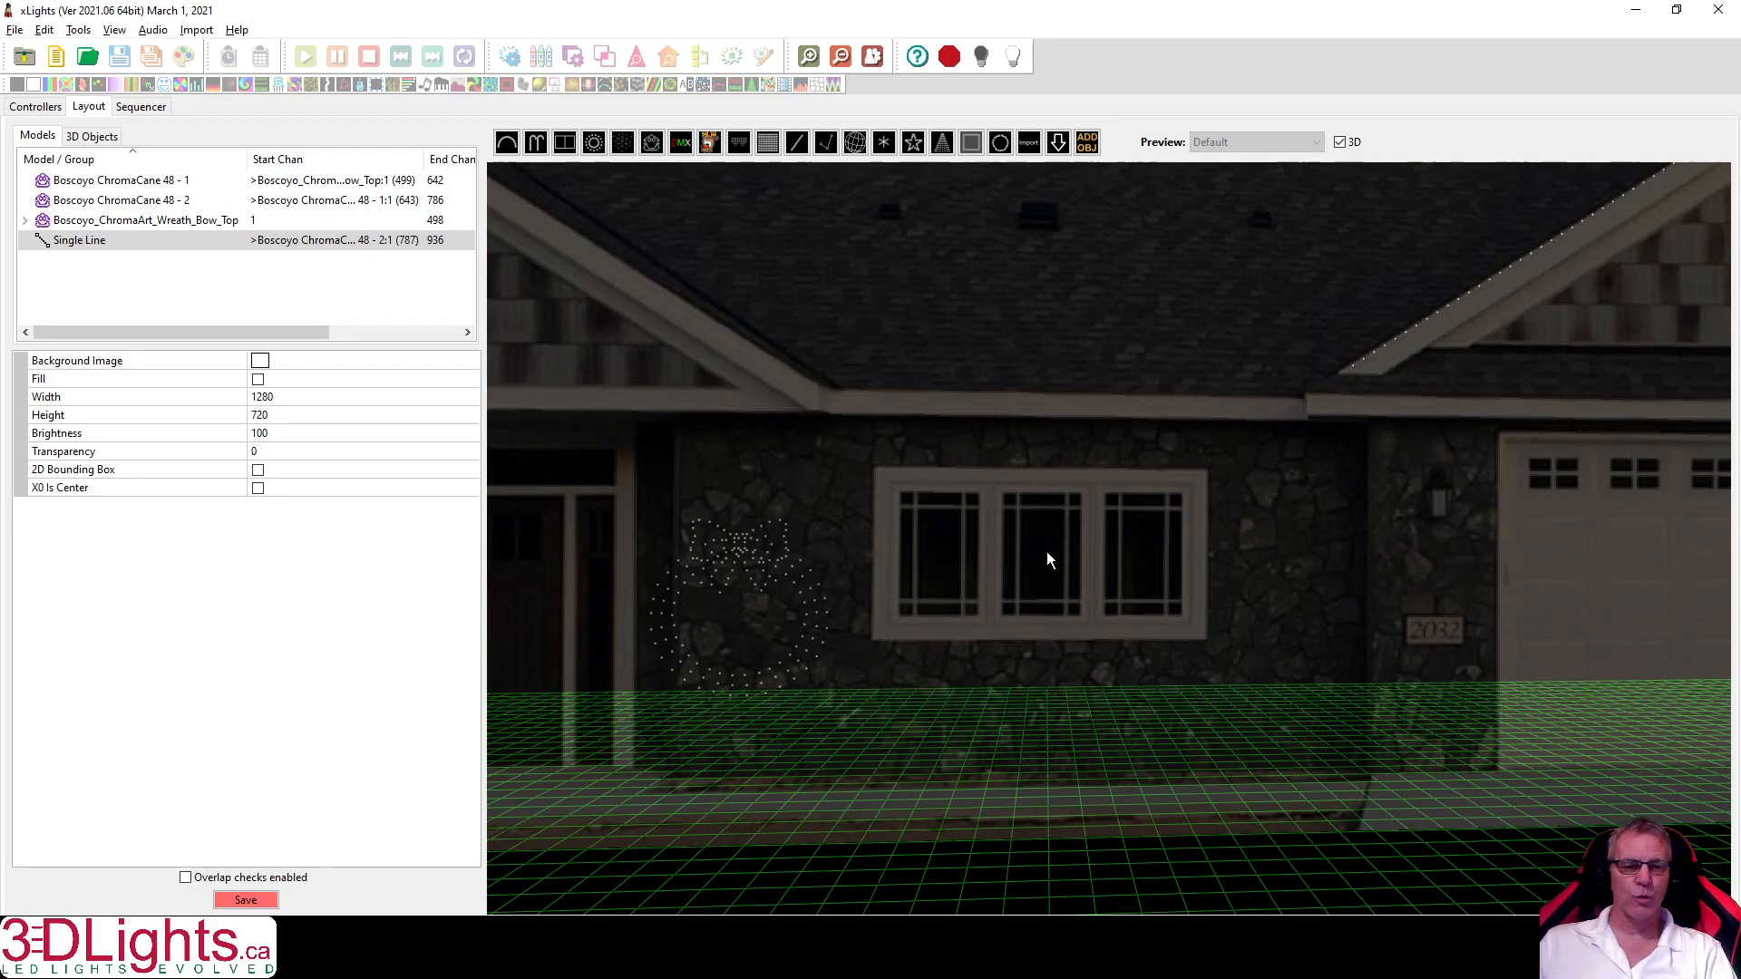
left_click_drag(1047, 553, 1126, 558)
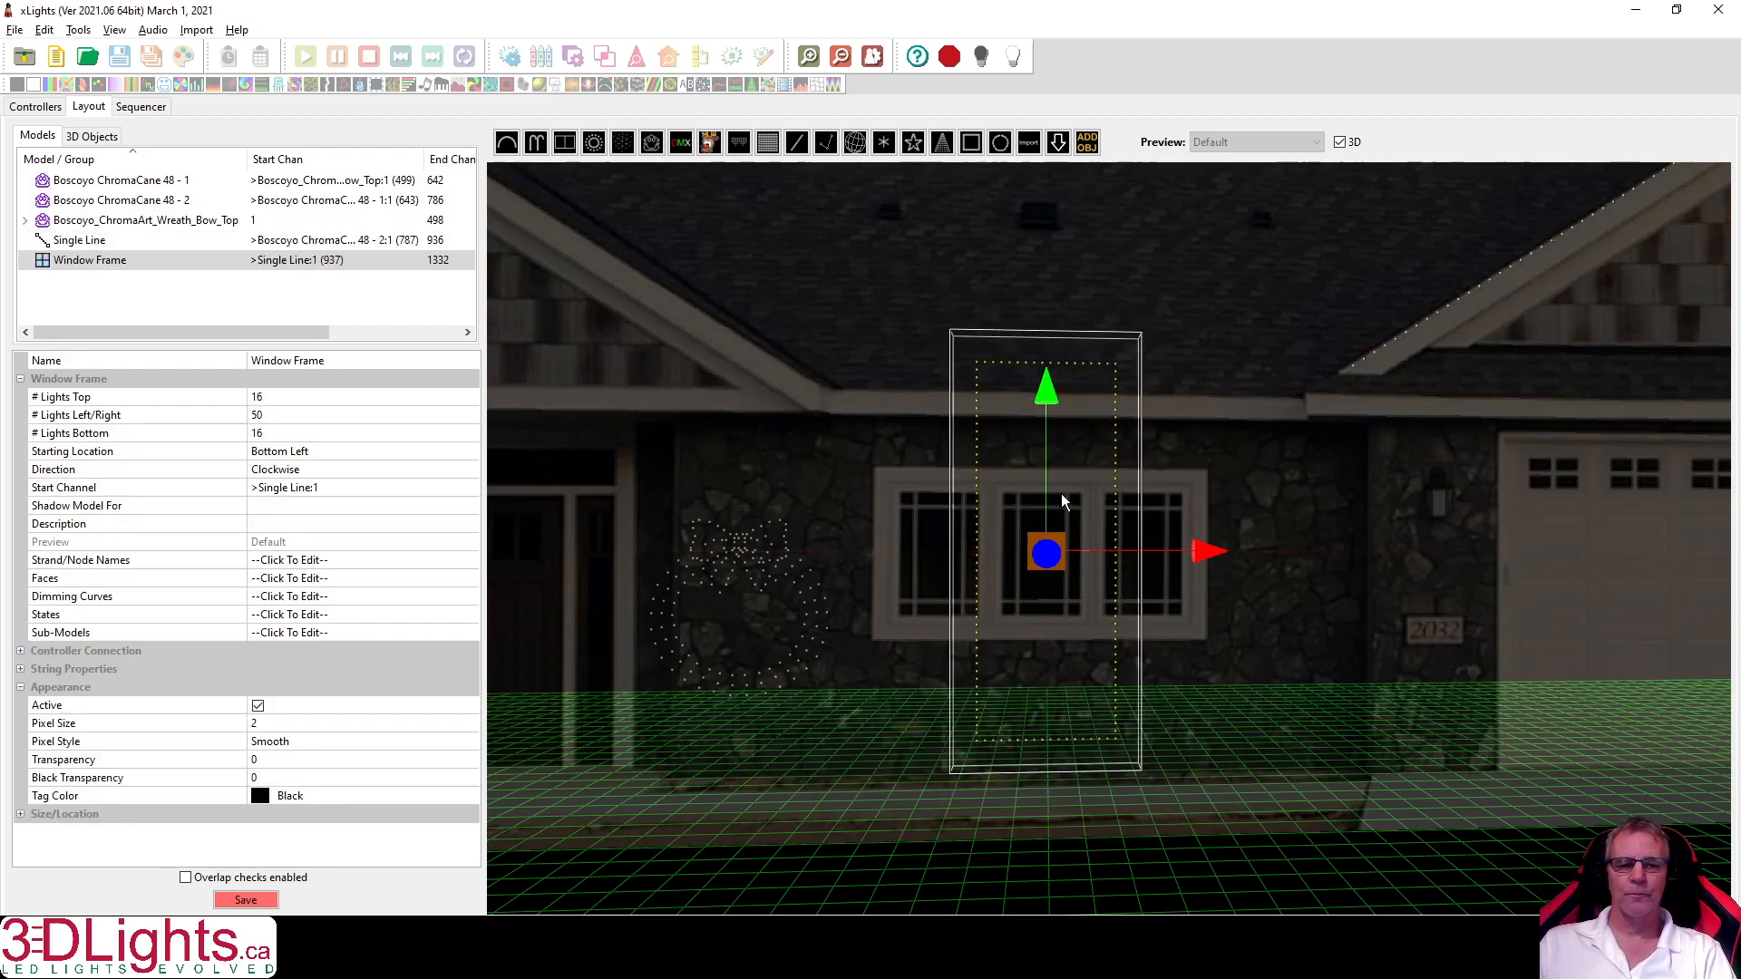
Scale down the Window Frame's height to match the front window and nudge the frame slightly down.
left_click(1065, 542)
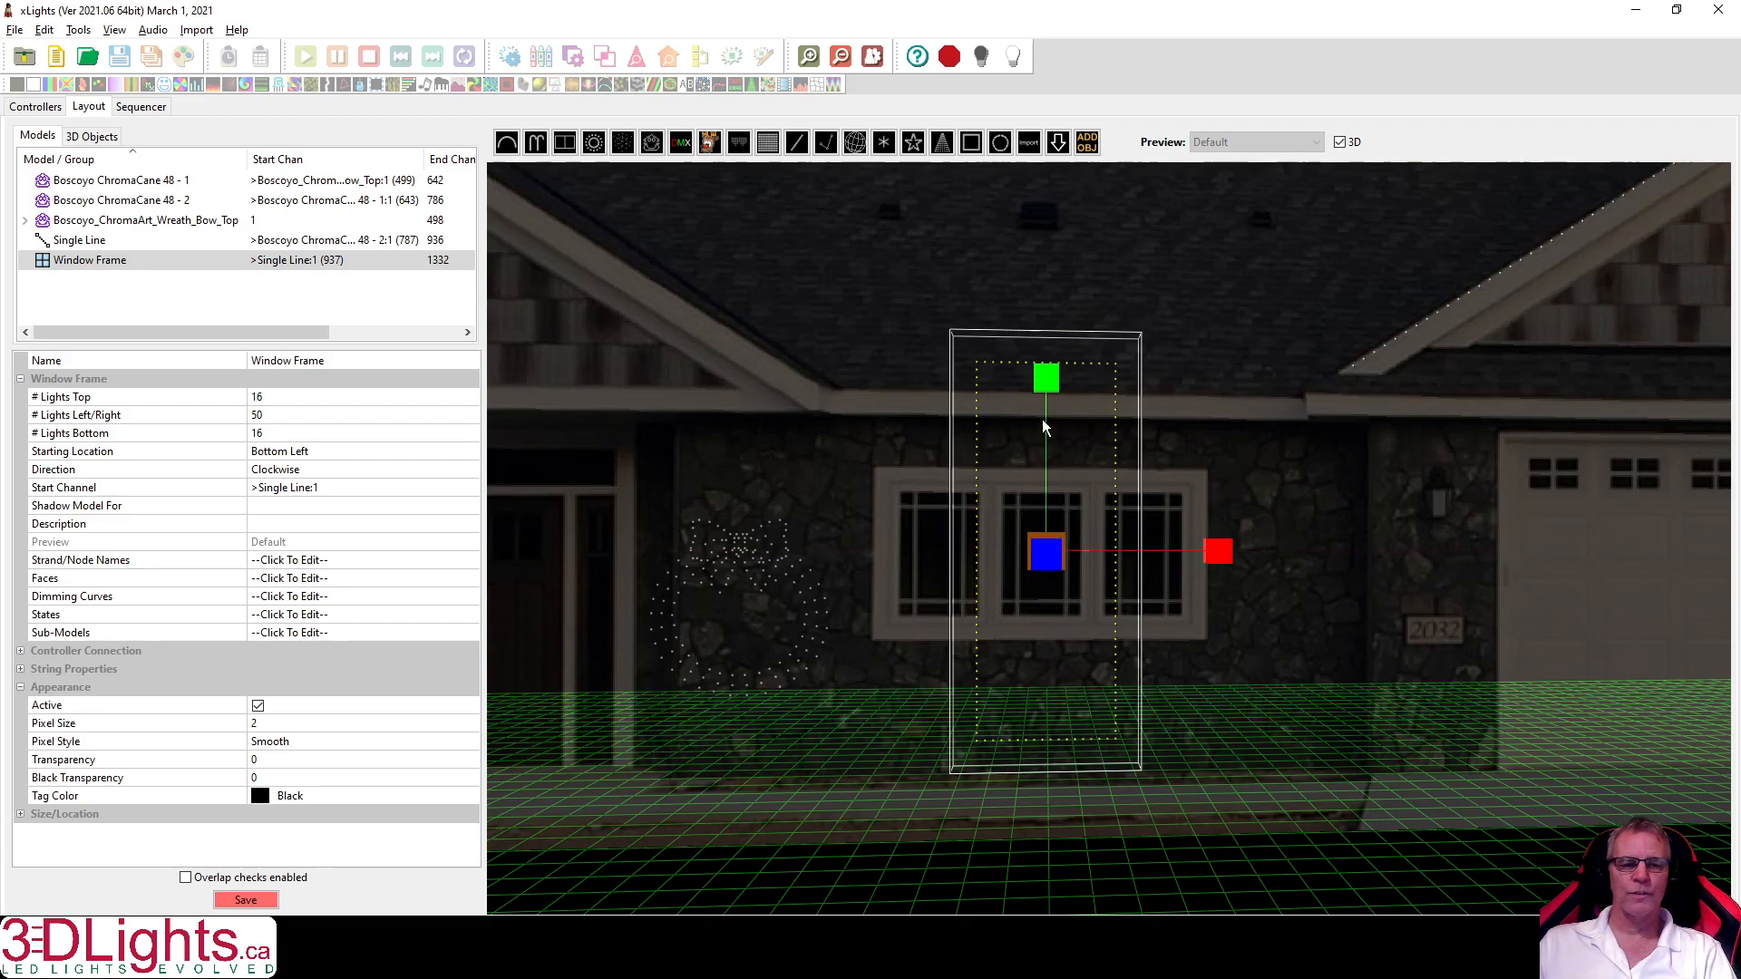
left_click_drag(1045, 386, 1047, 604)
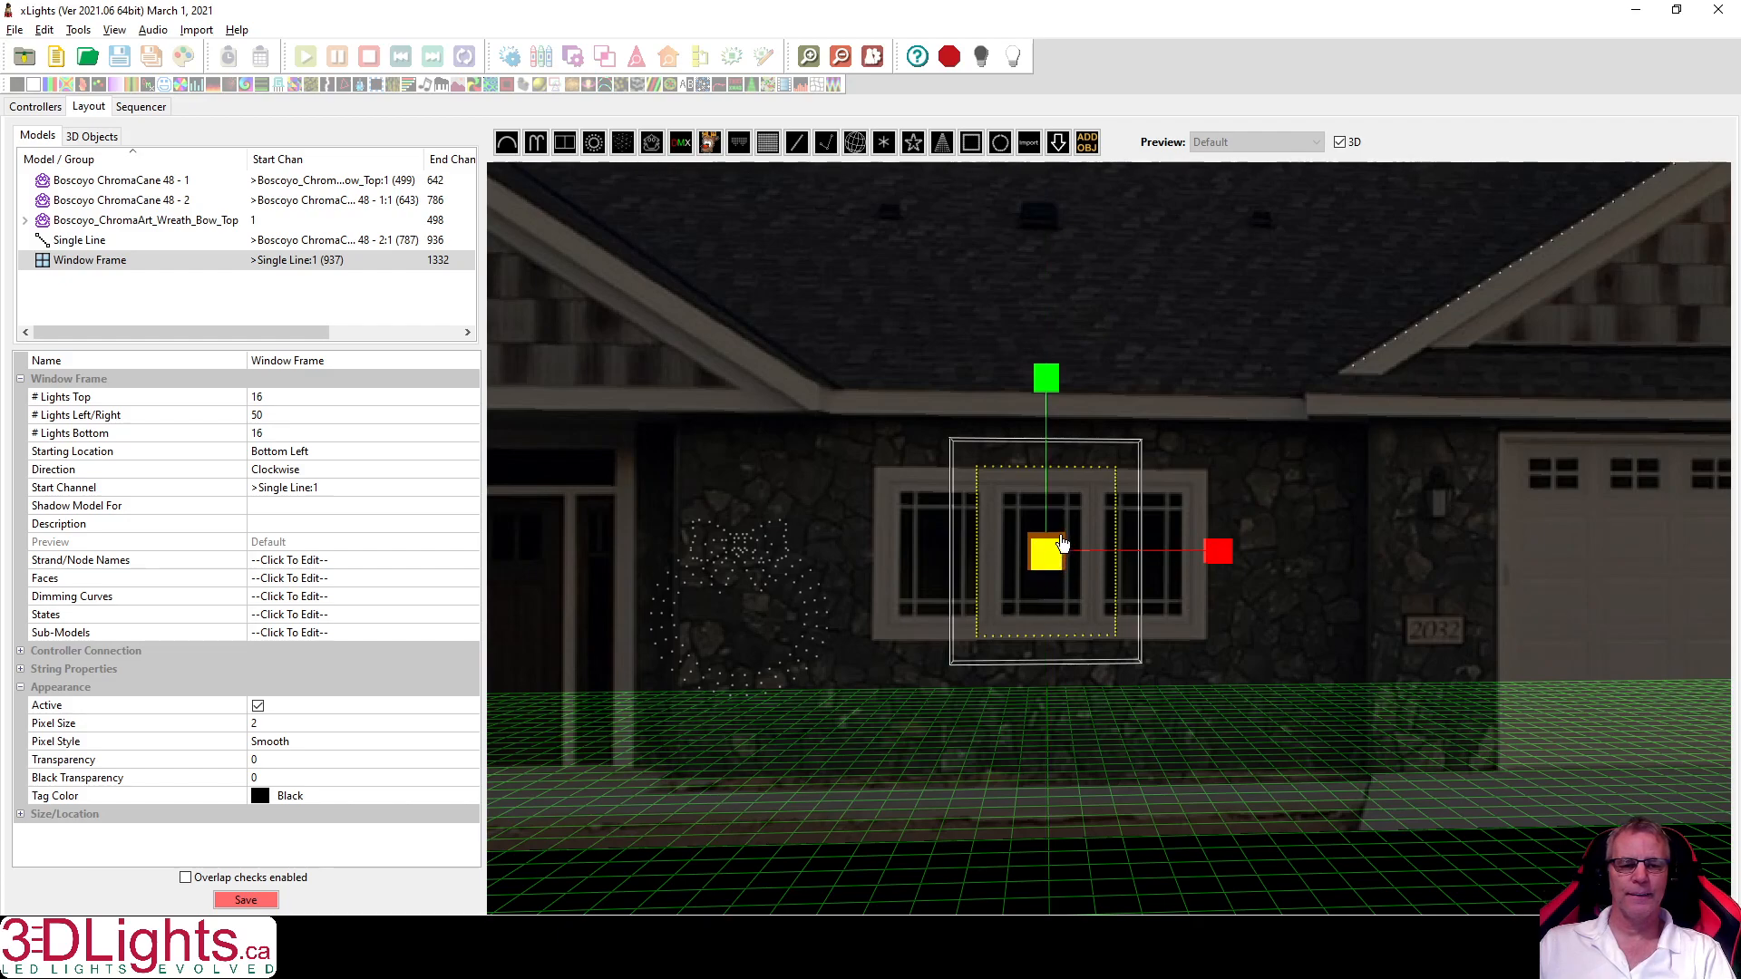
left_click(1063, 542)
left_click(1063, 542)
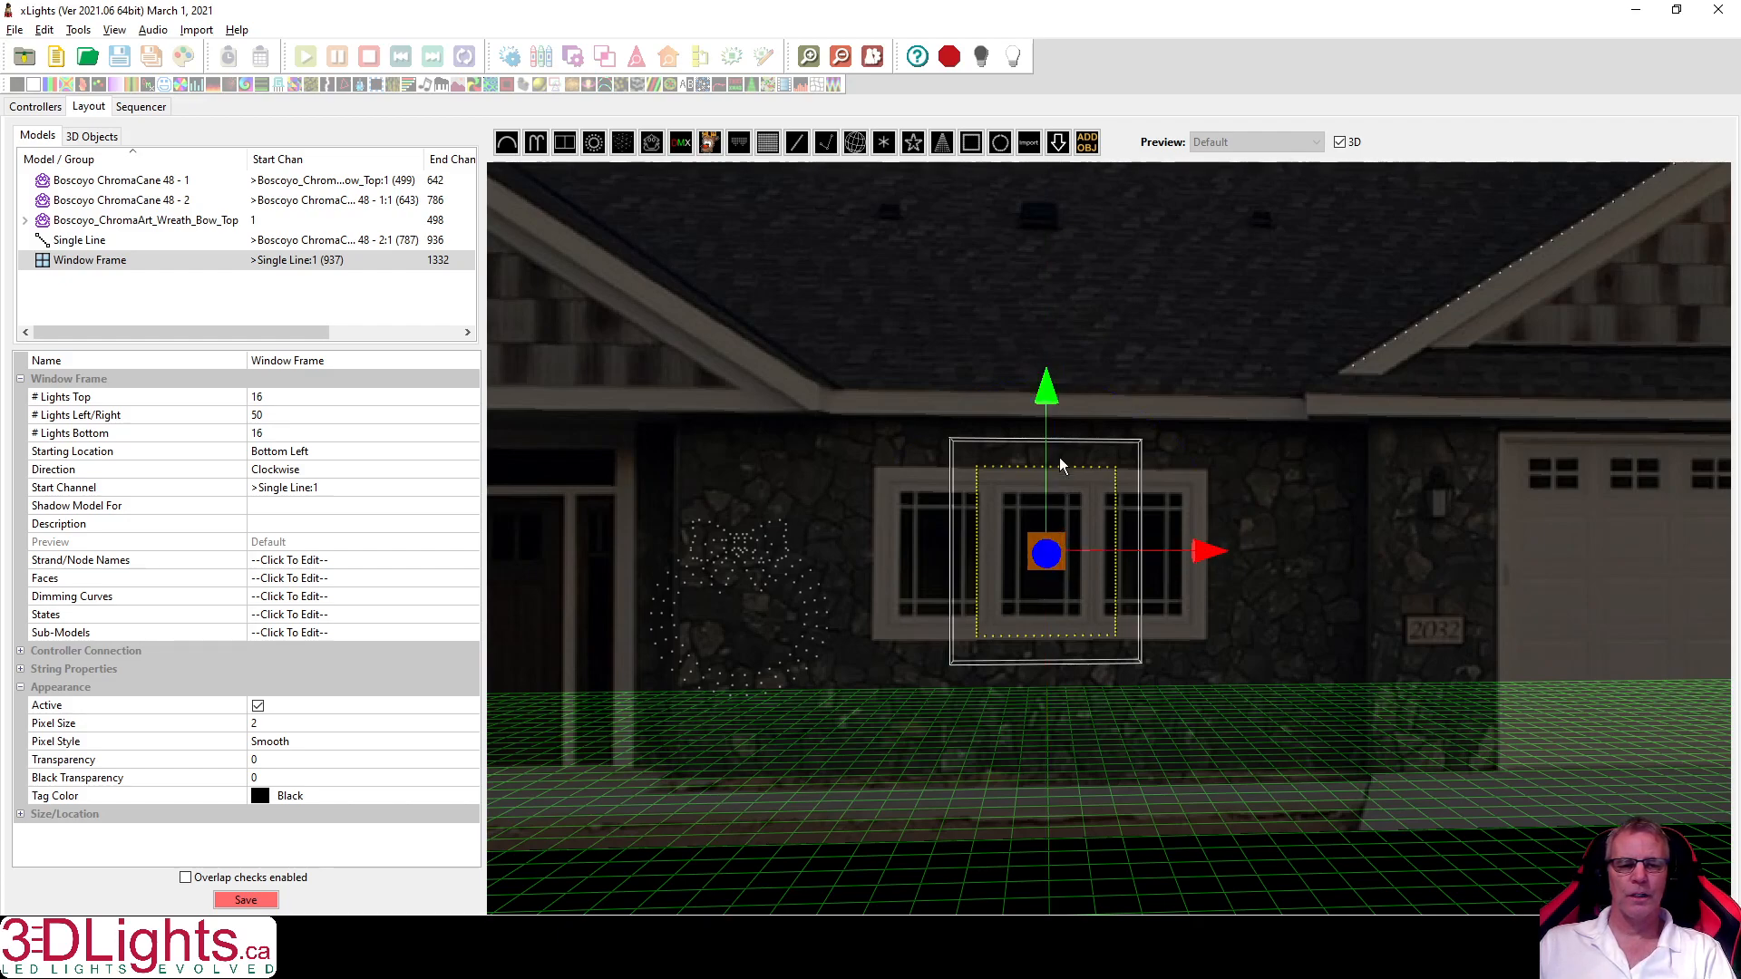
left_click_drag(1054, 399, 1054, 402)
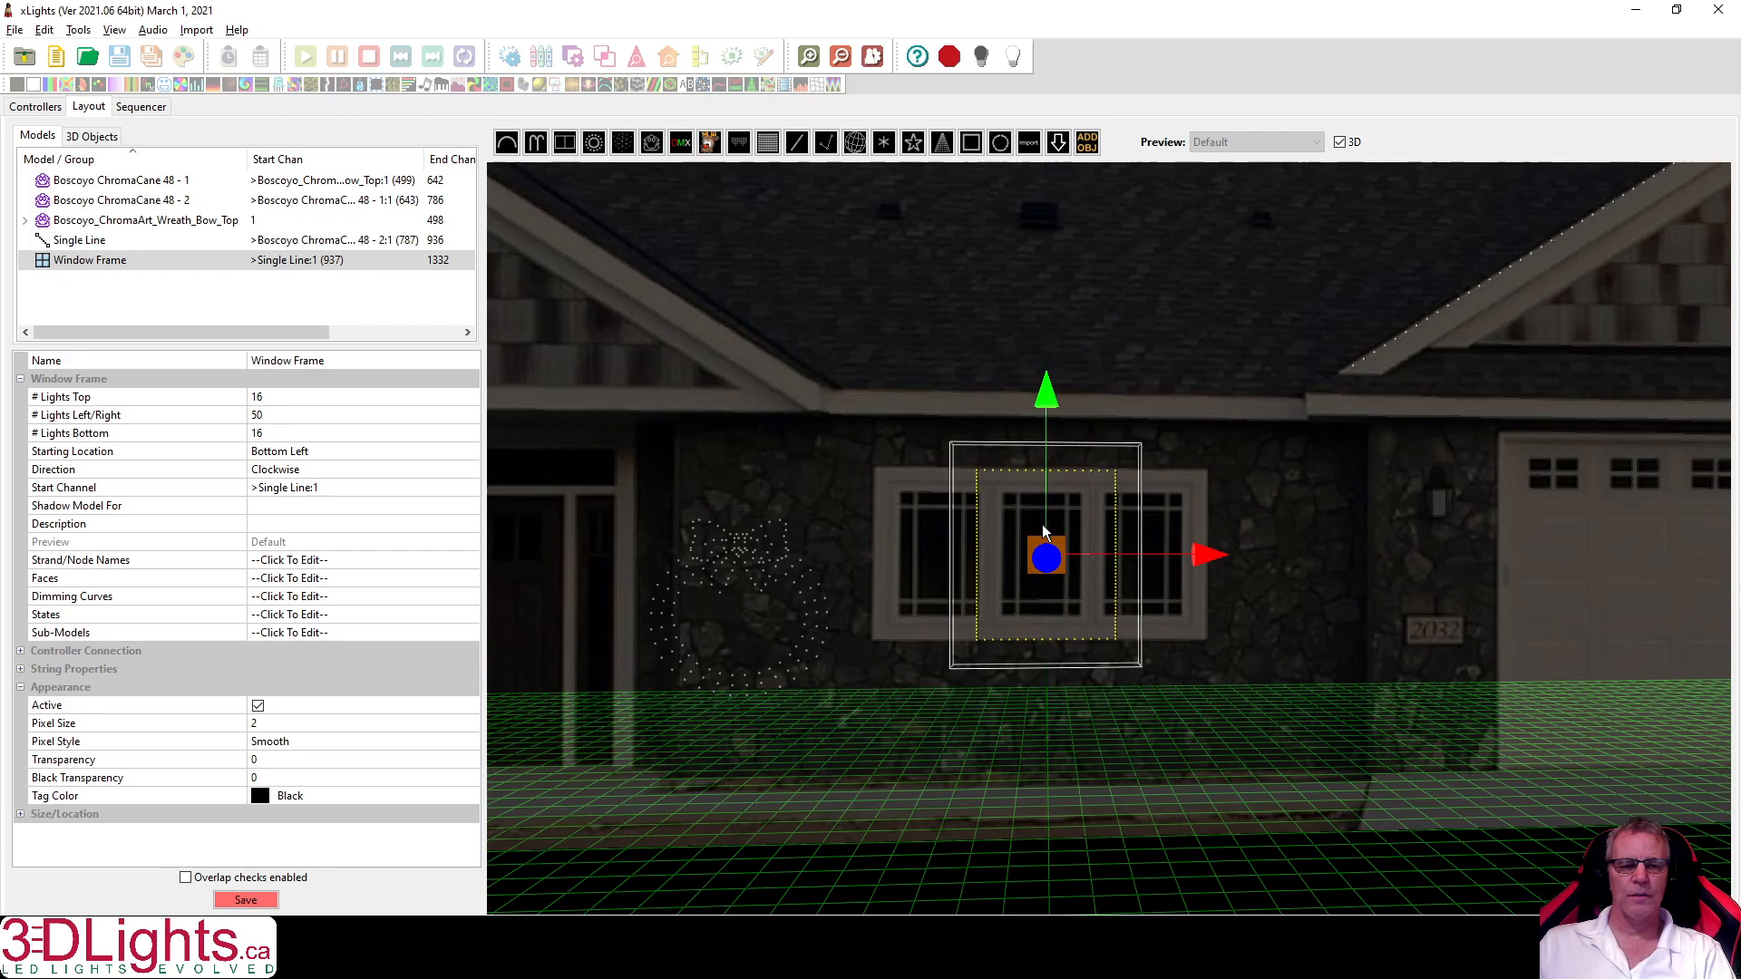
Widen the Window Frame to span all three window panes and nudge it slightly left to centre it.
left_click(1061, 544)
left_click_drag(1218, 555, 1395, 568)
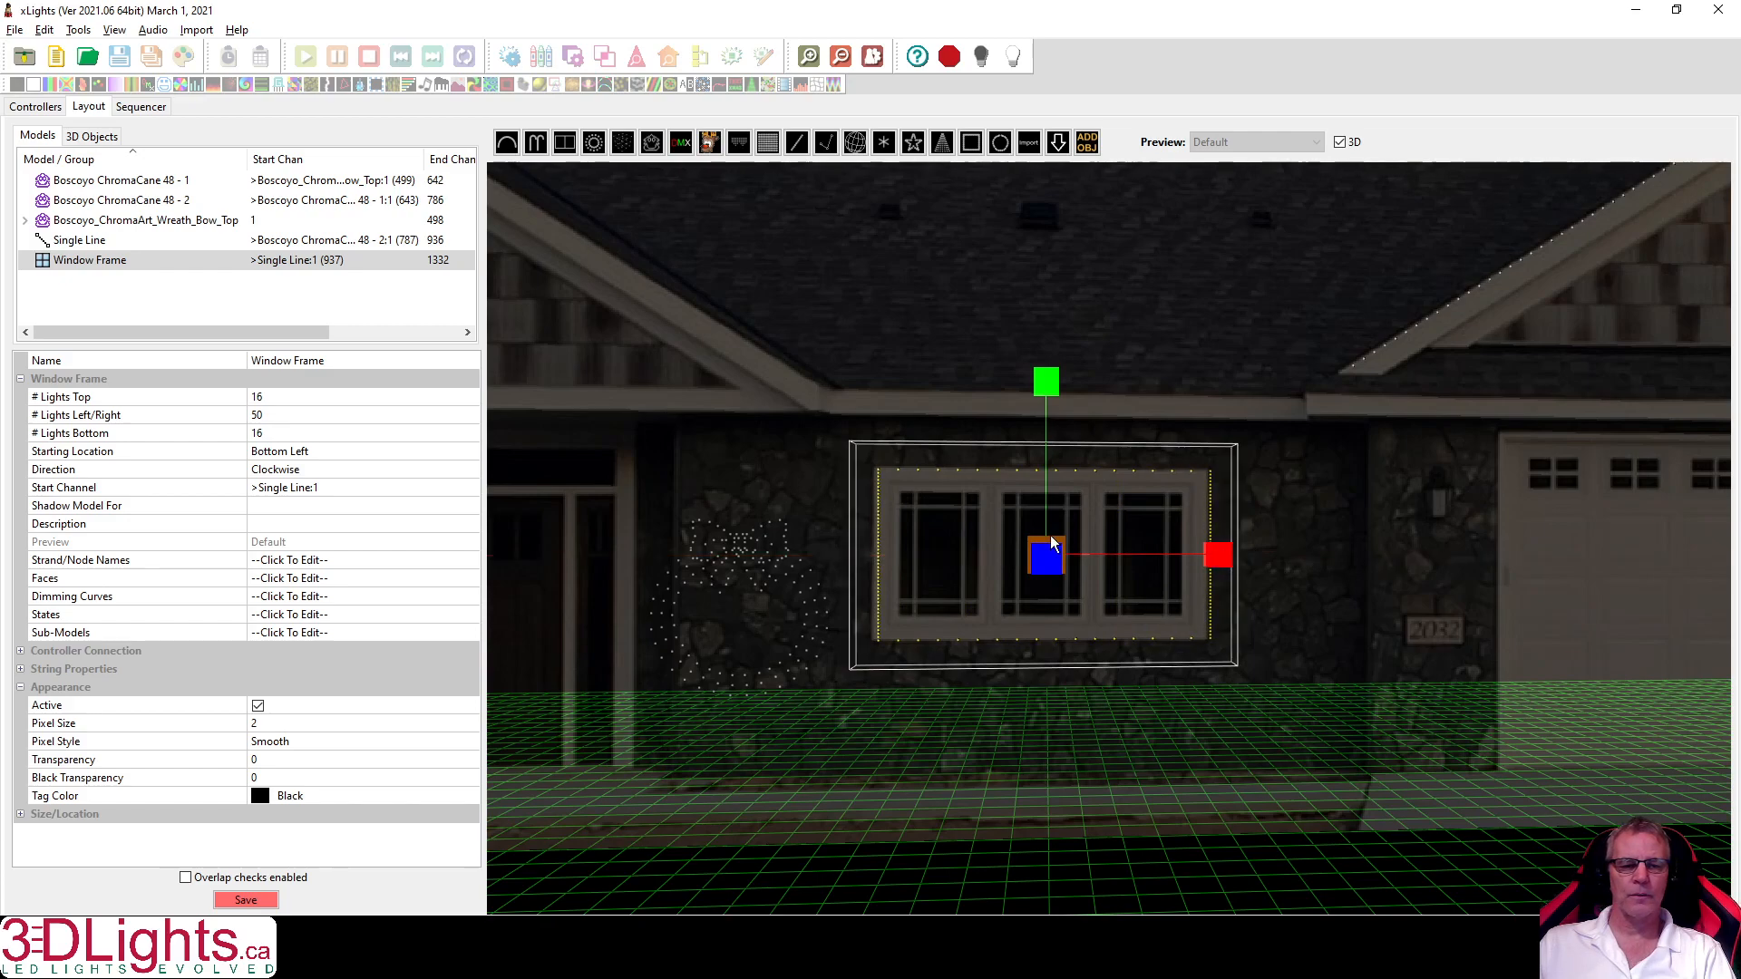
left_click(1052, 542)
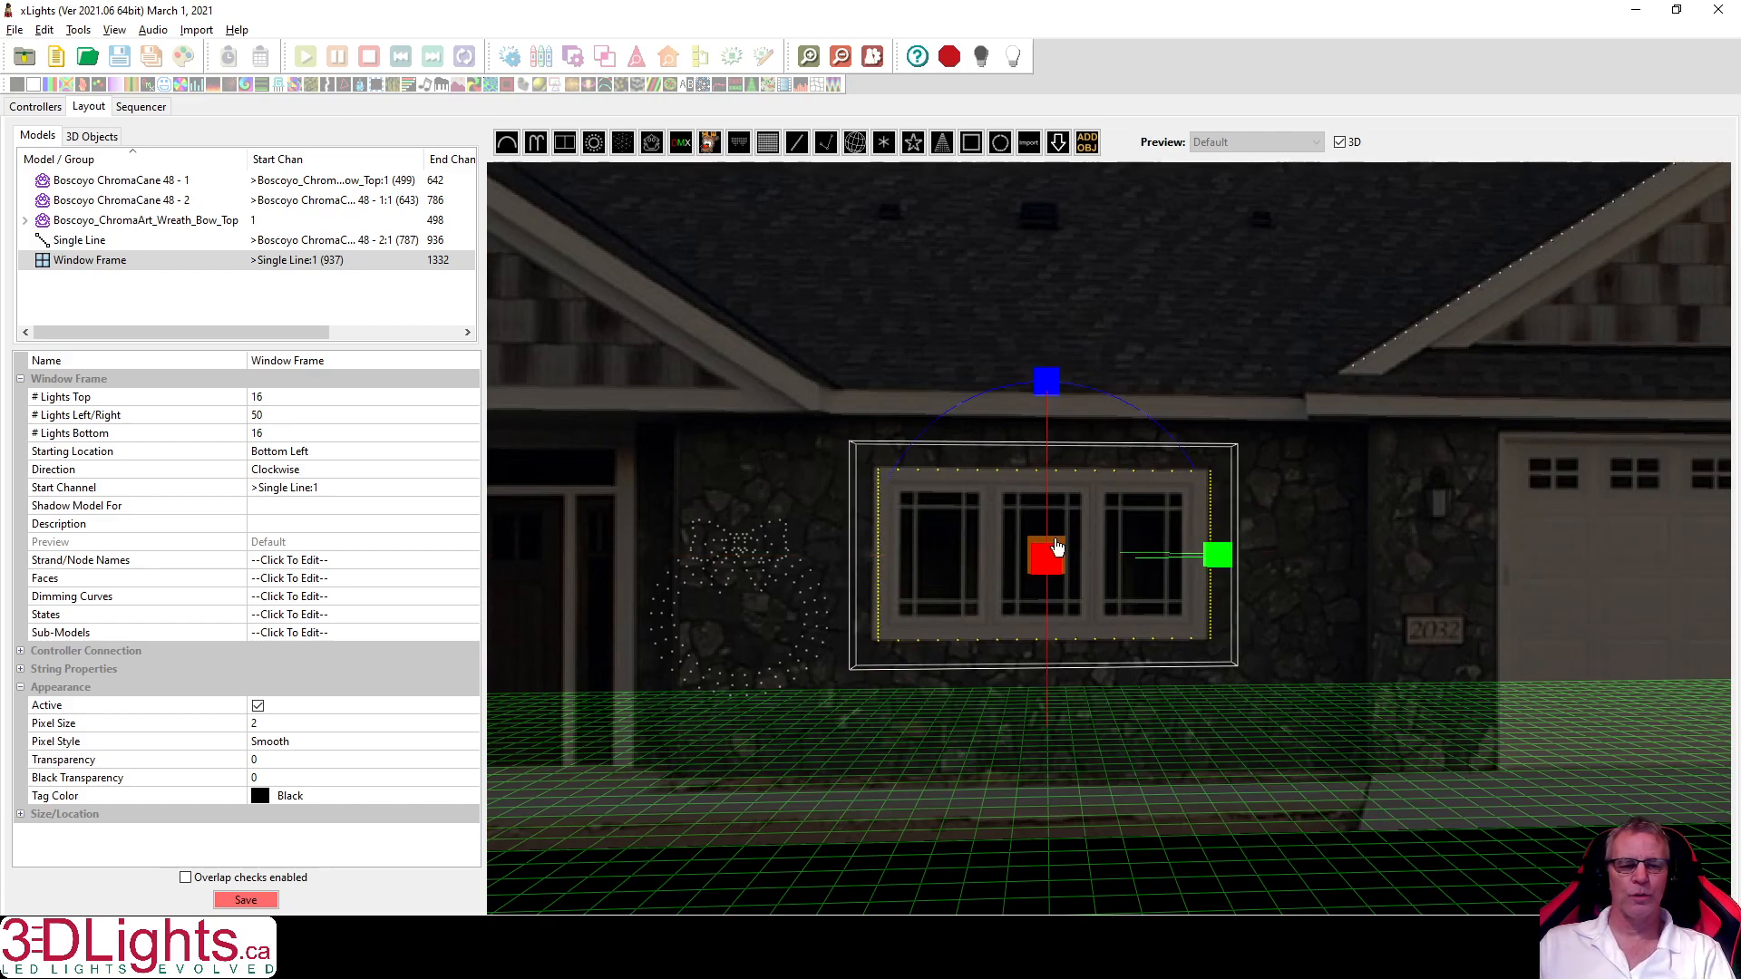
left_click(1086, 543)
left_click_drag(1202, 555, 1205, 564)
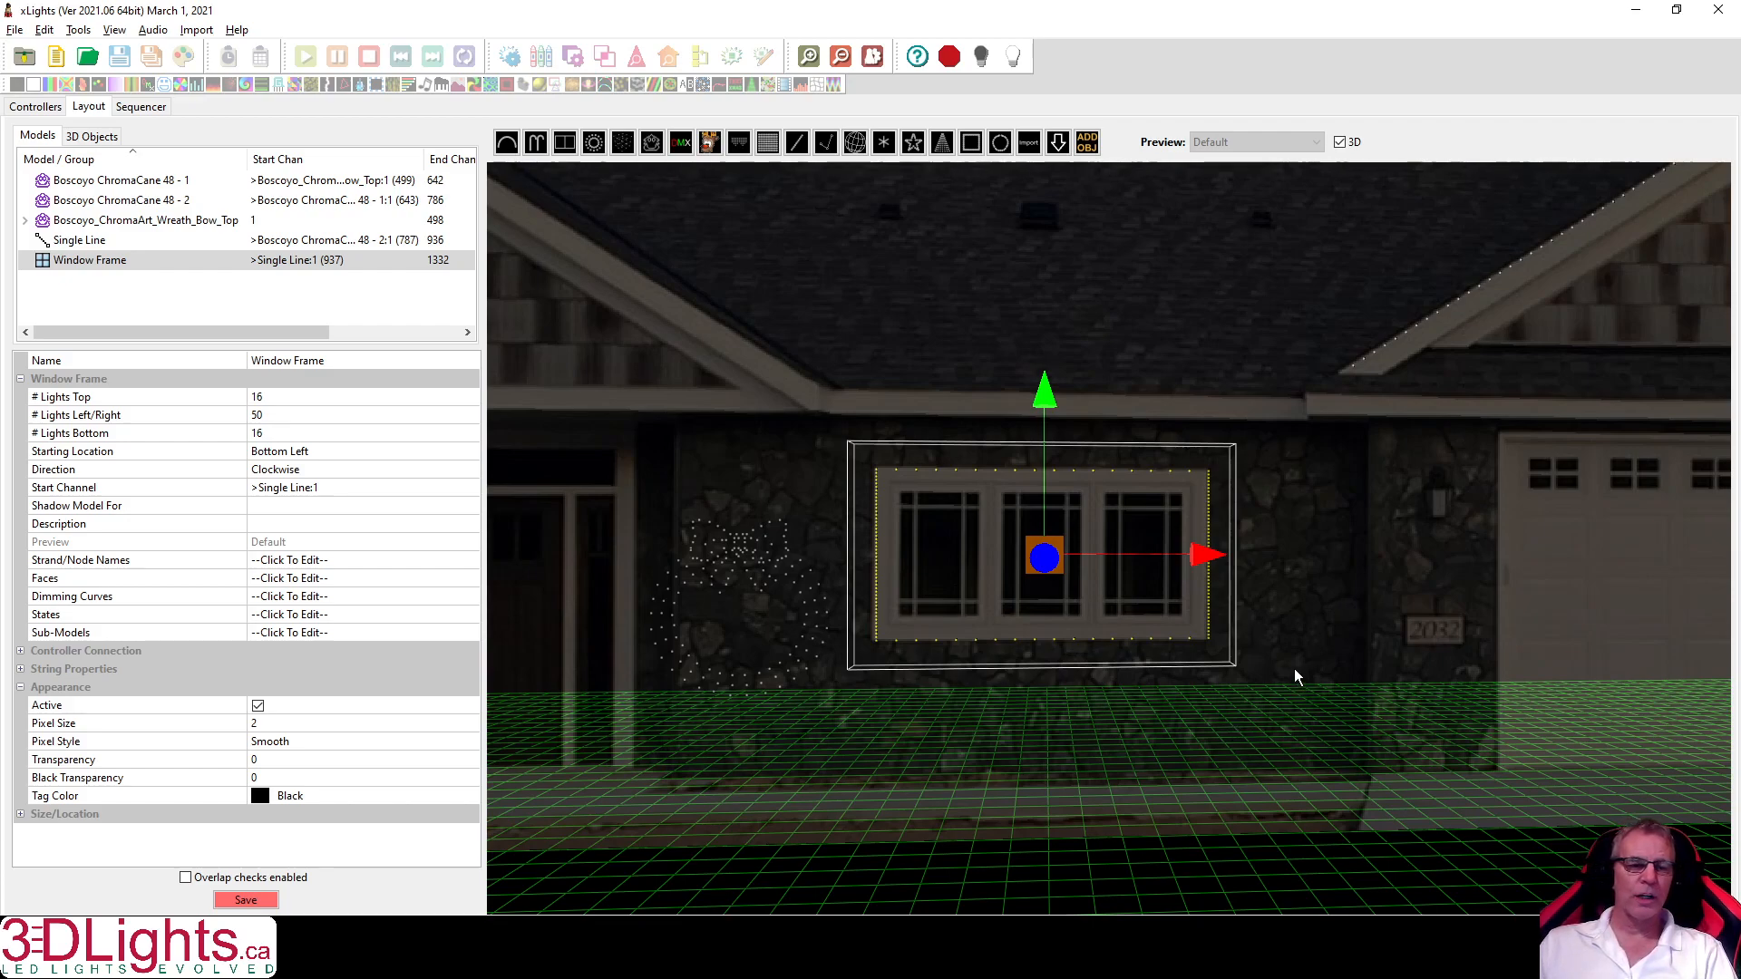
Set the Window Frame's number of top lights to 50.
left_click(116, 260)
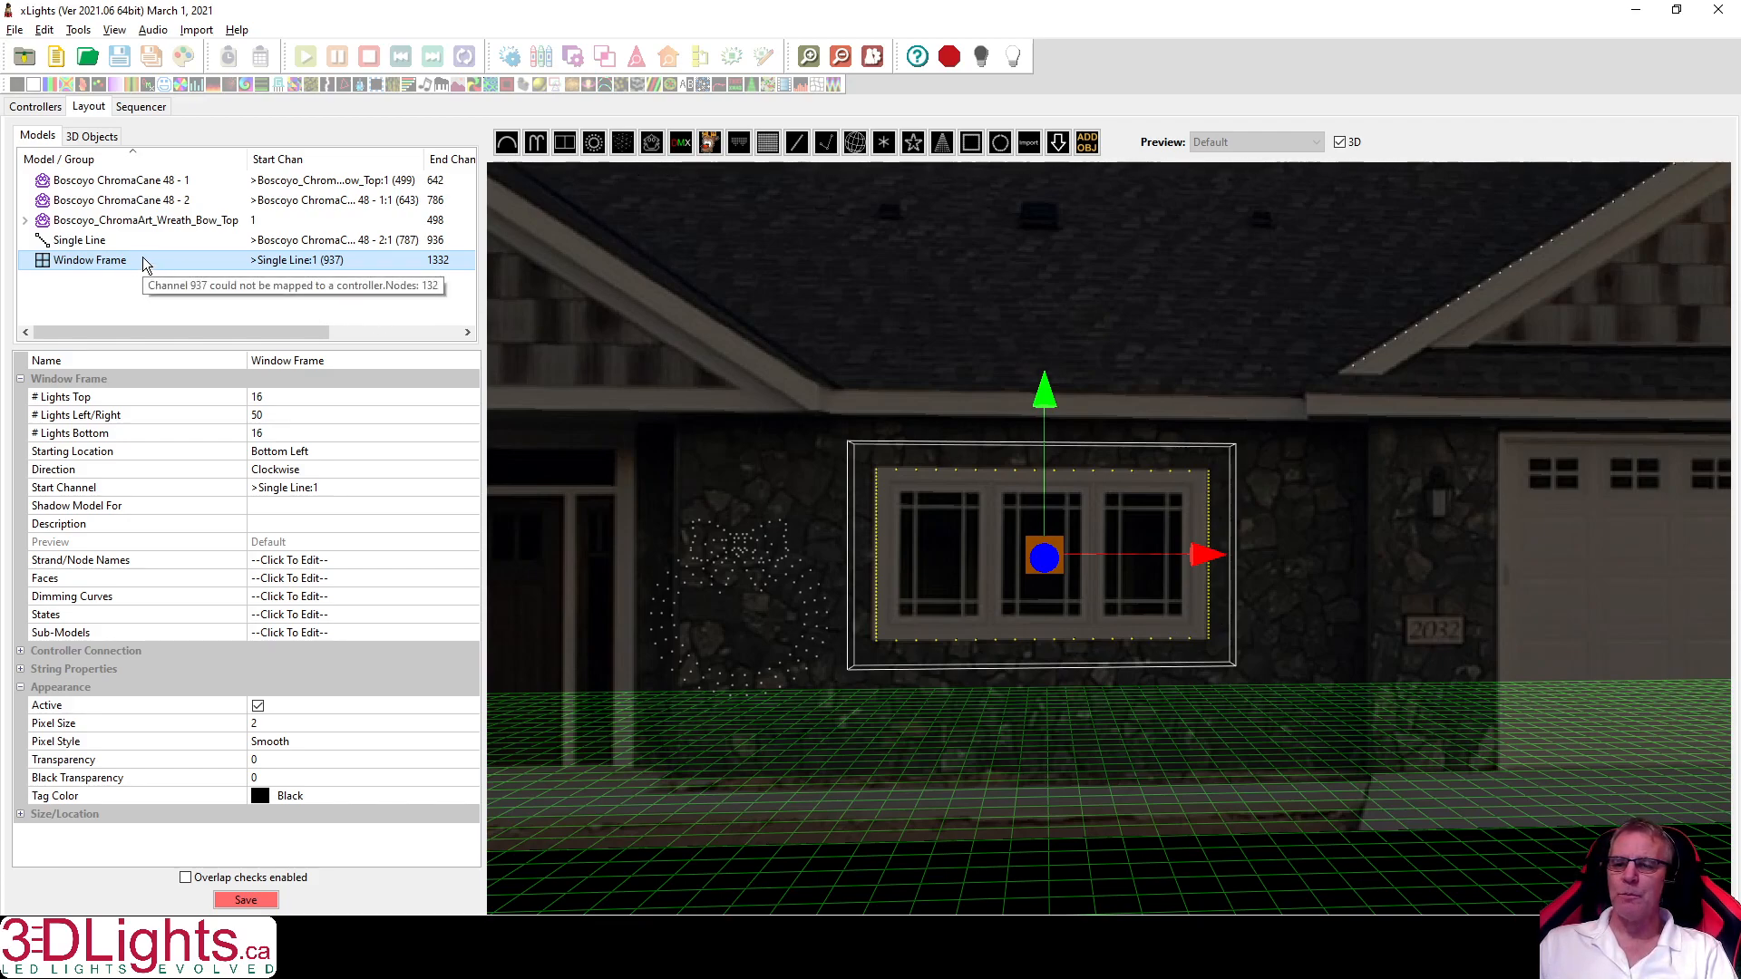
left_click(138, 396)
left_click(278, 399)
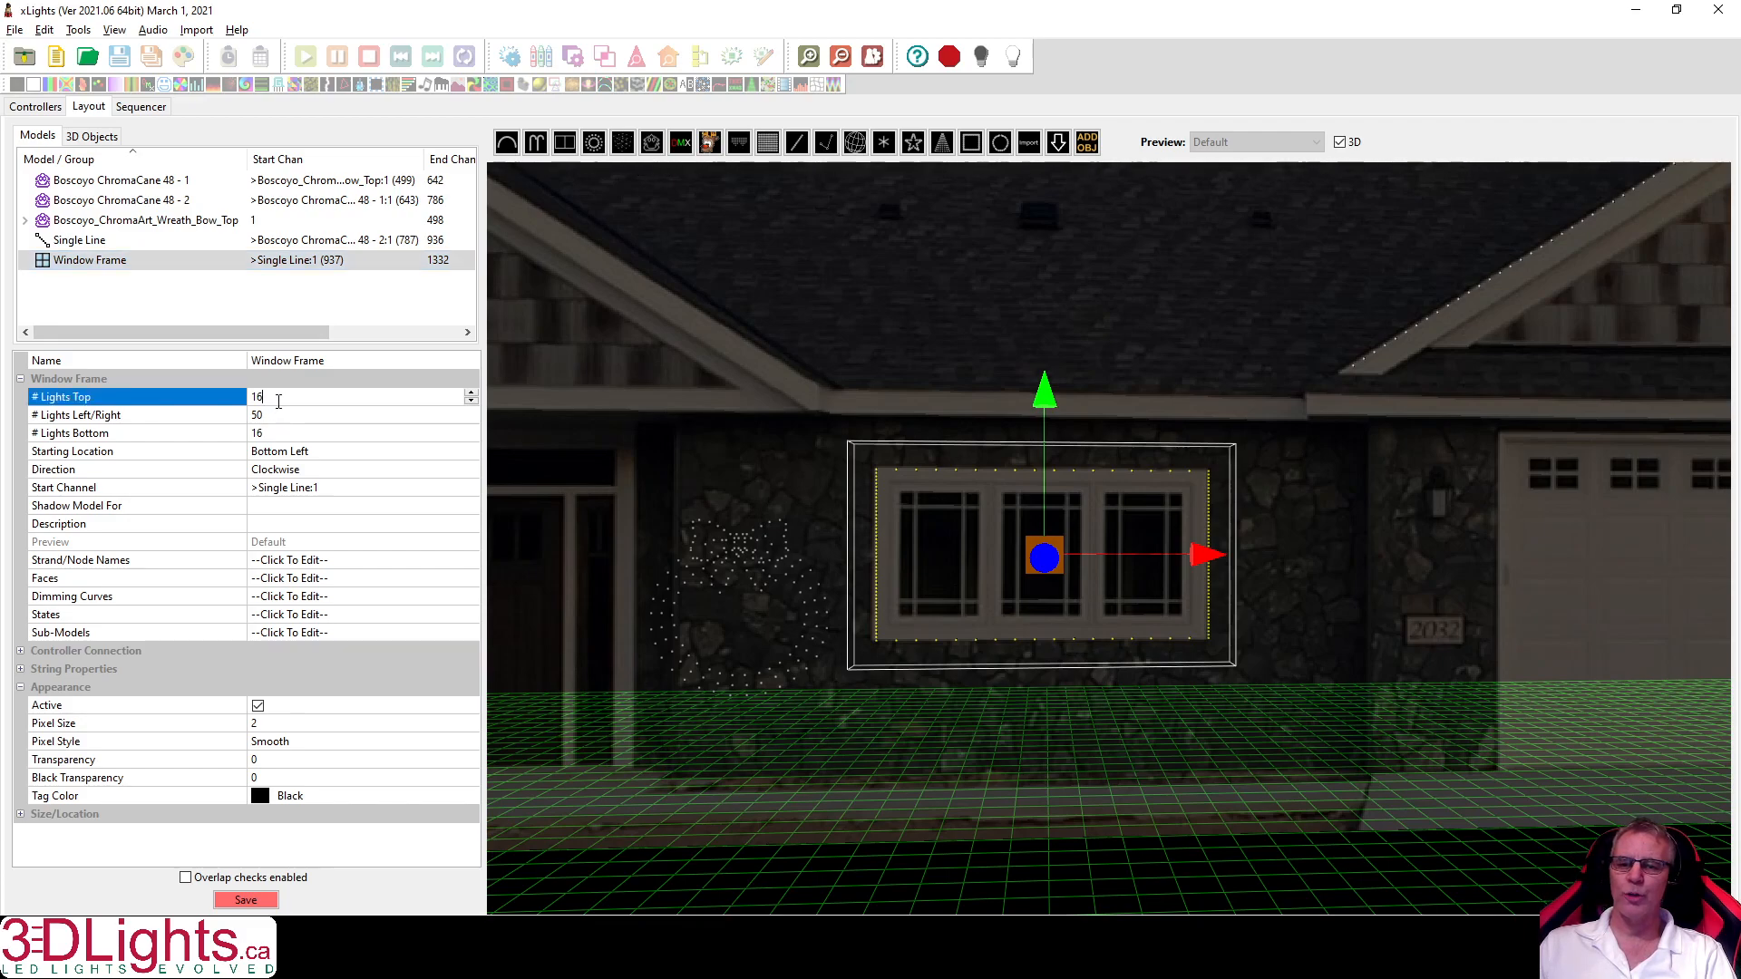
double_click(268, 399)
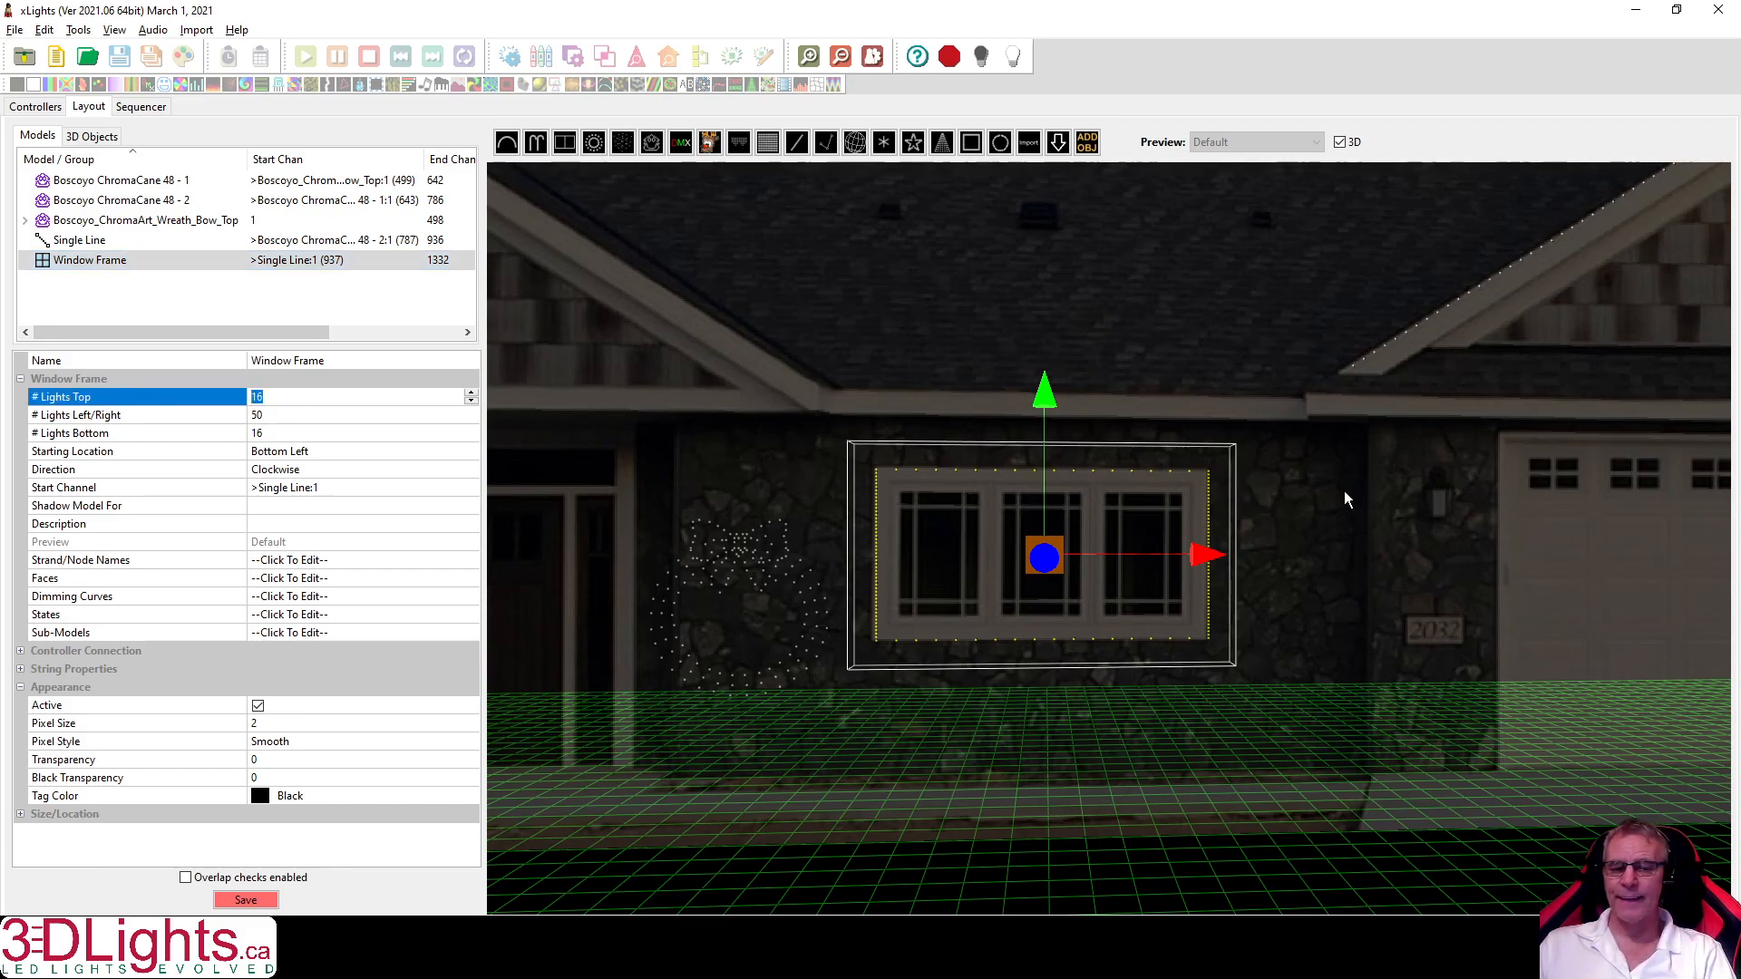
type("50")
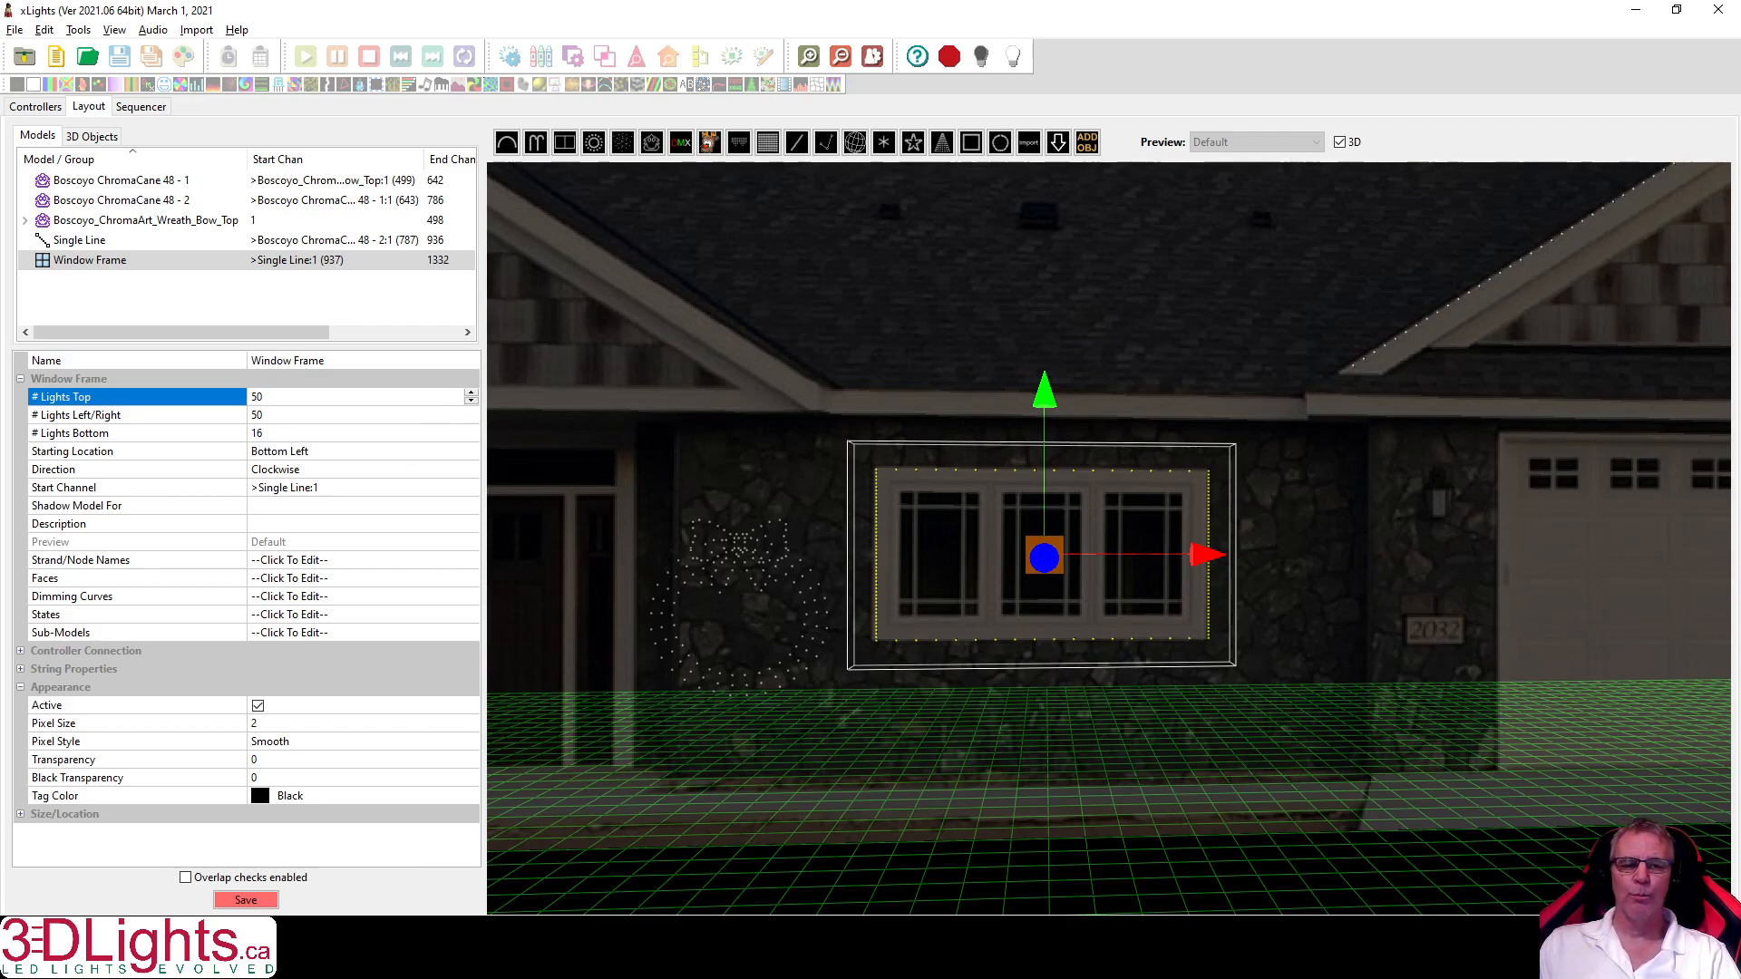
key("Return")
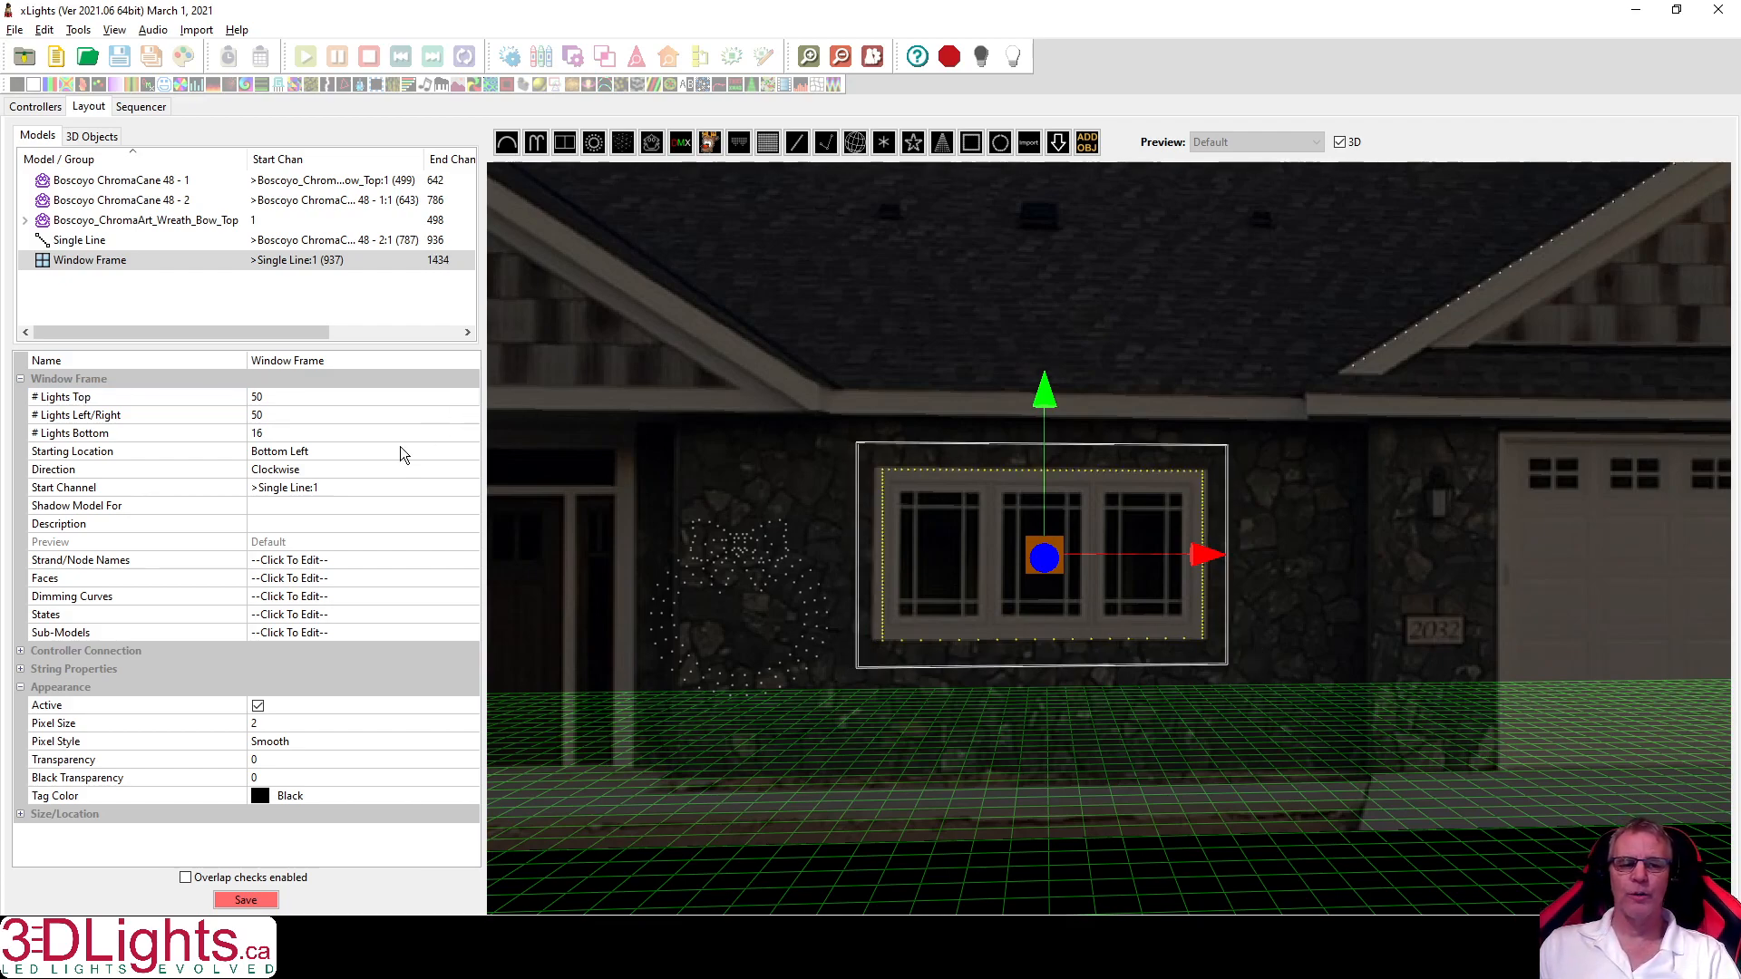
Set the Window Frame's left/right lights to 25 and its bottom lights to 50.
left_click(277, 414)
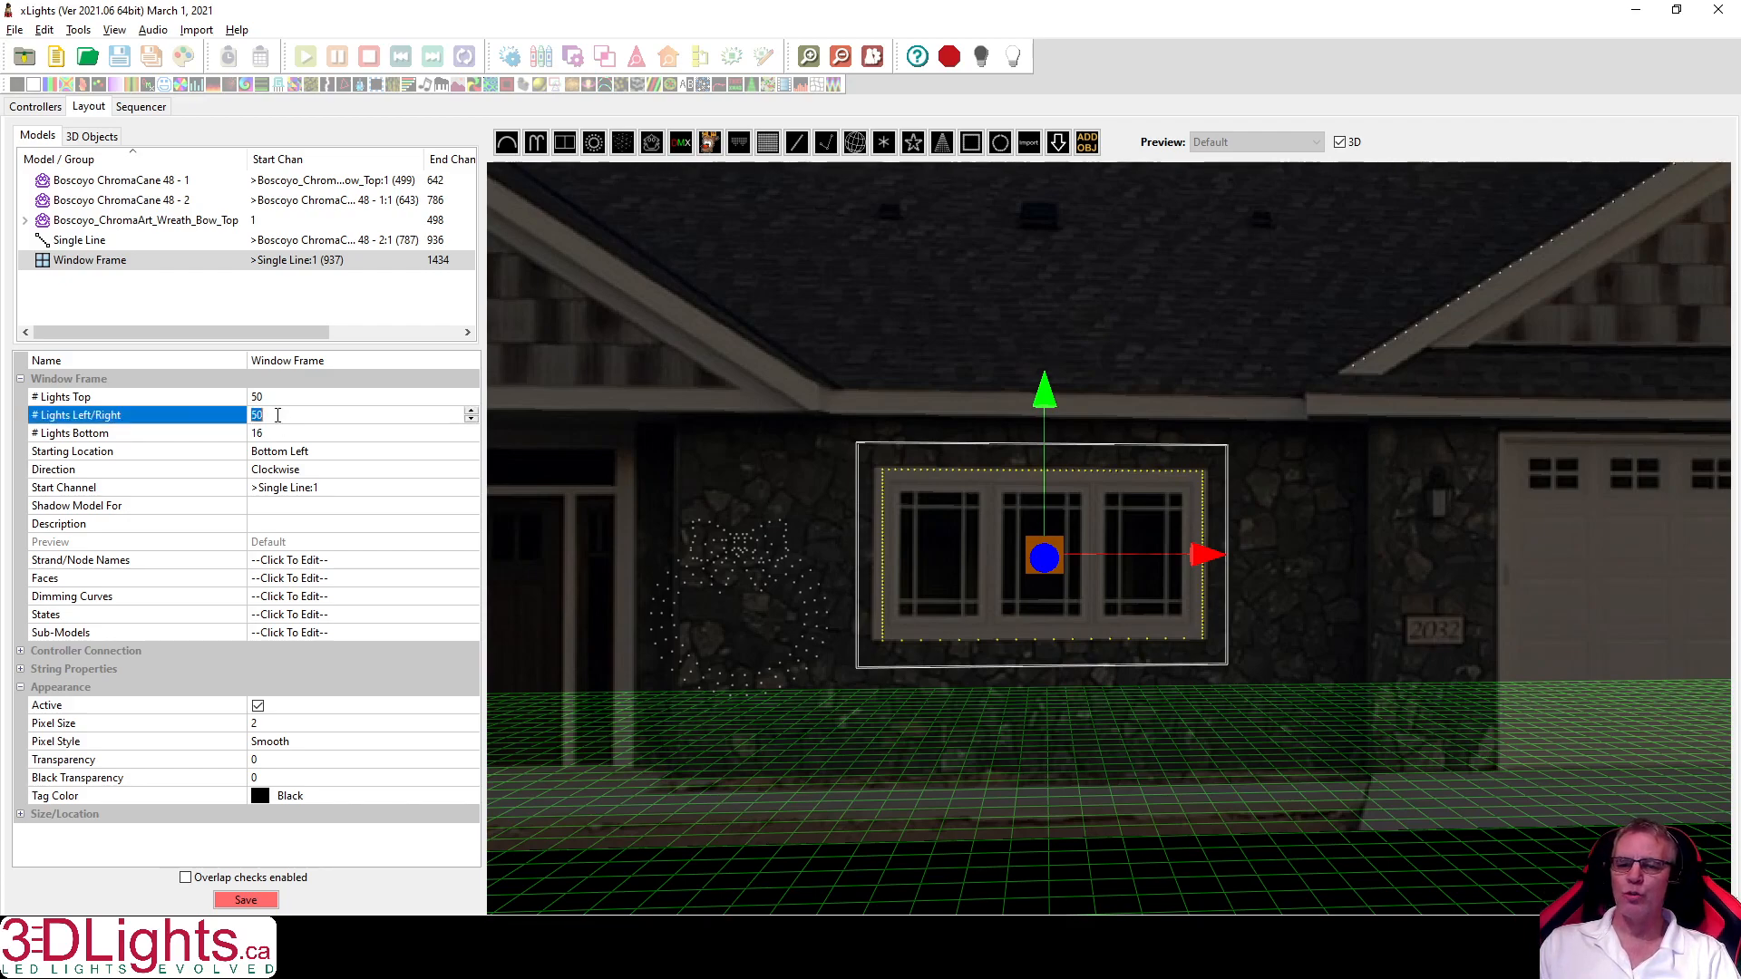
type("25")
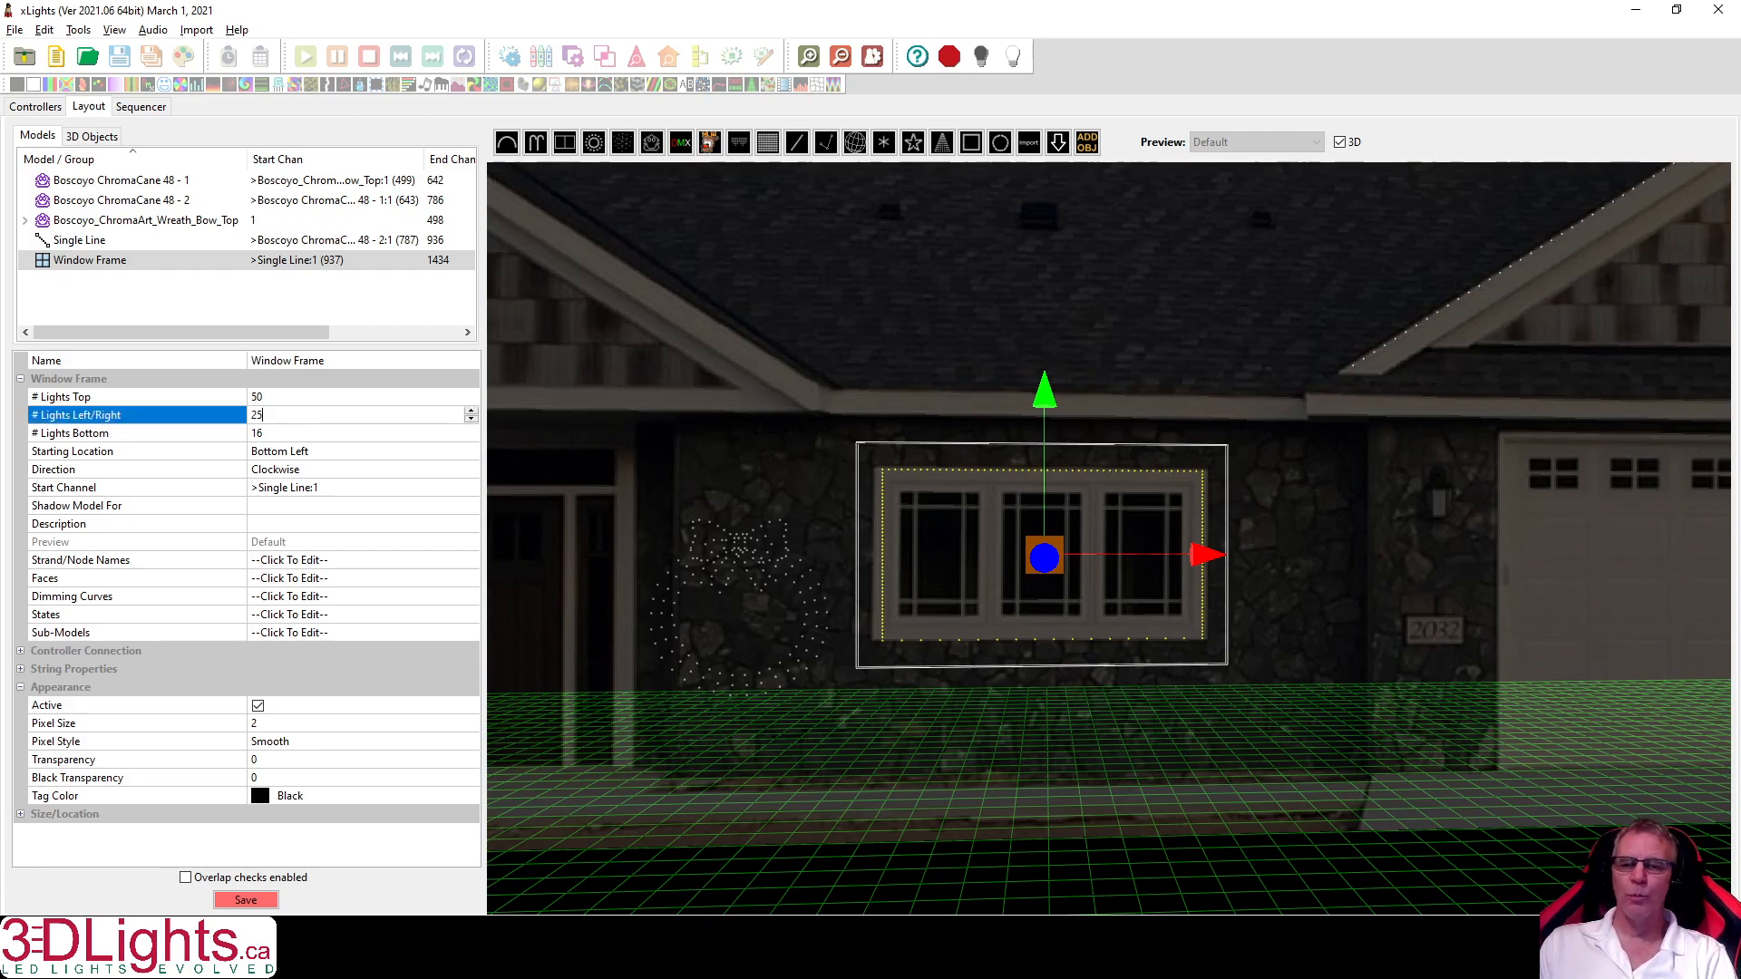
key("Return")
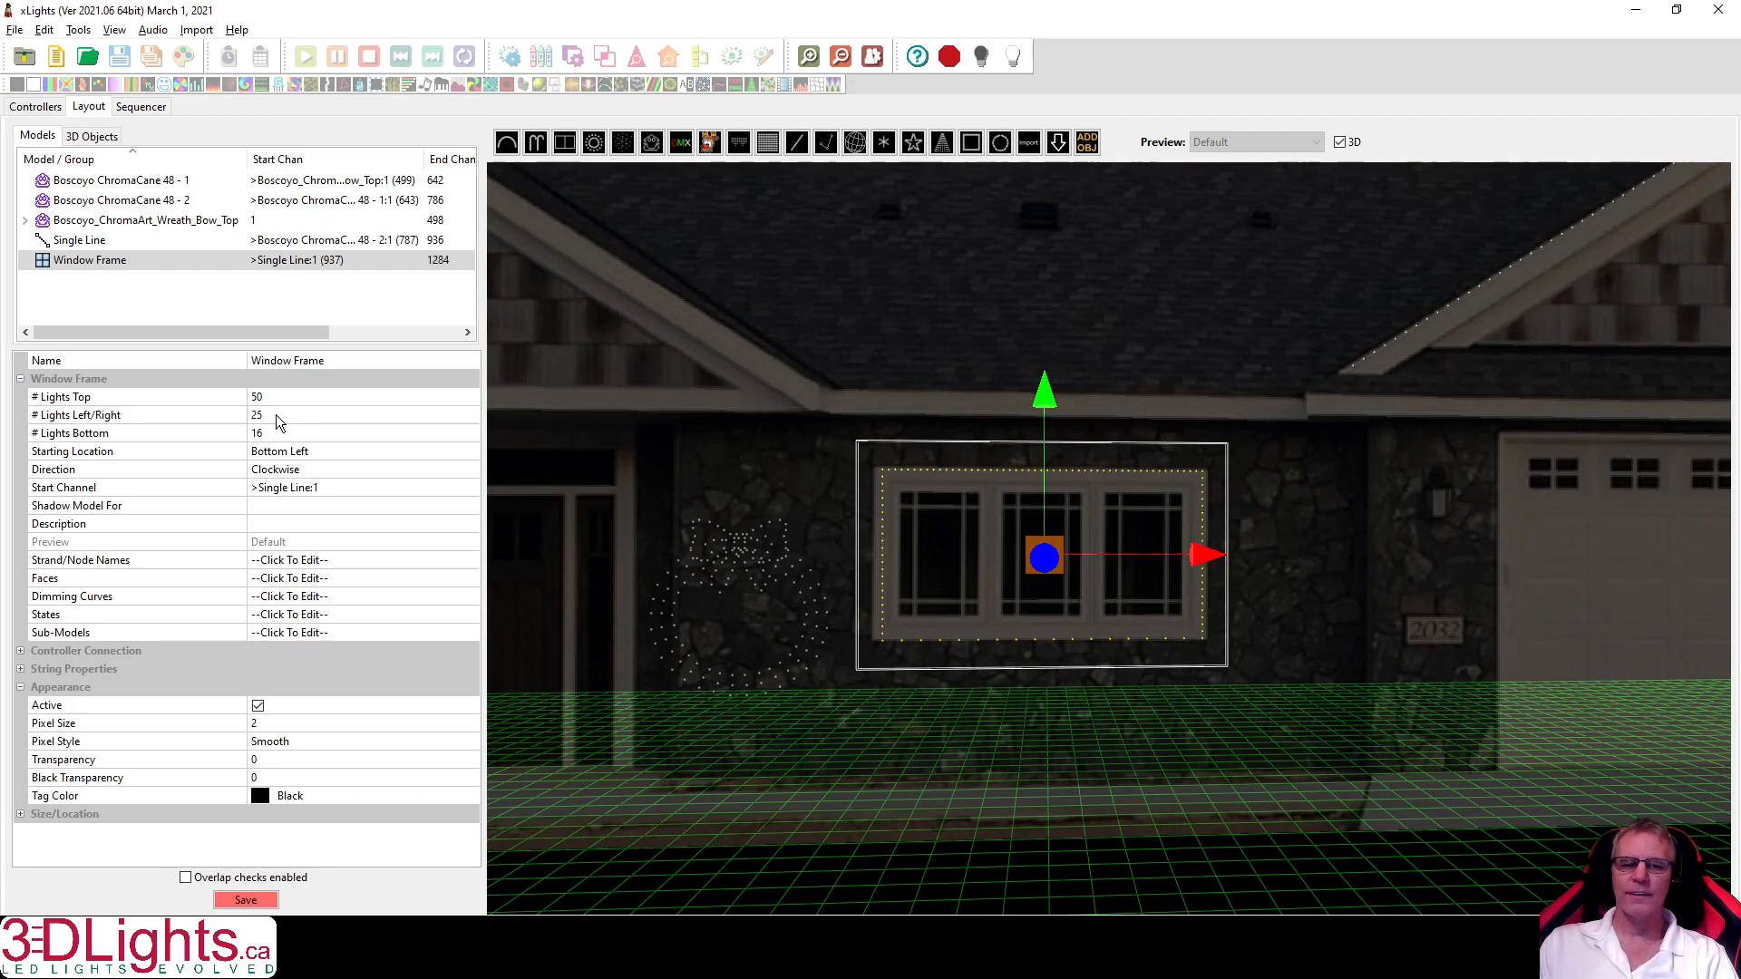
left_click(123, 417)
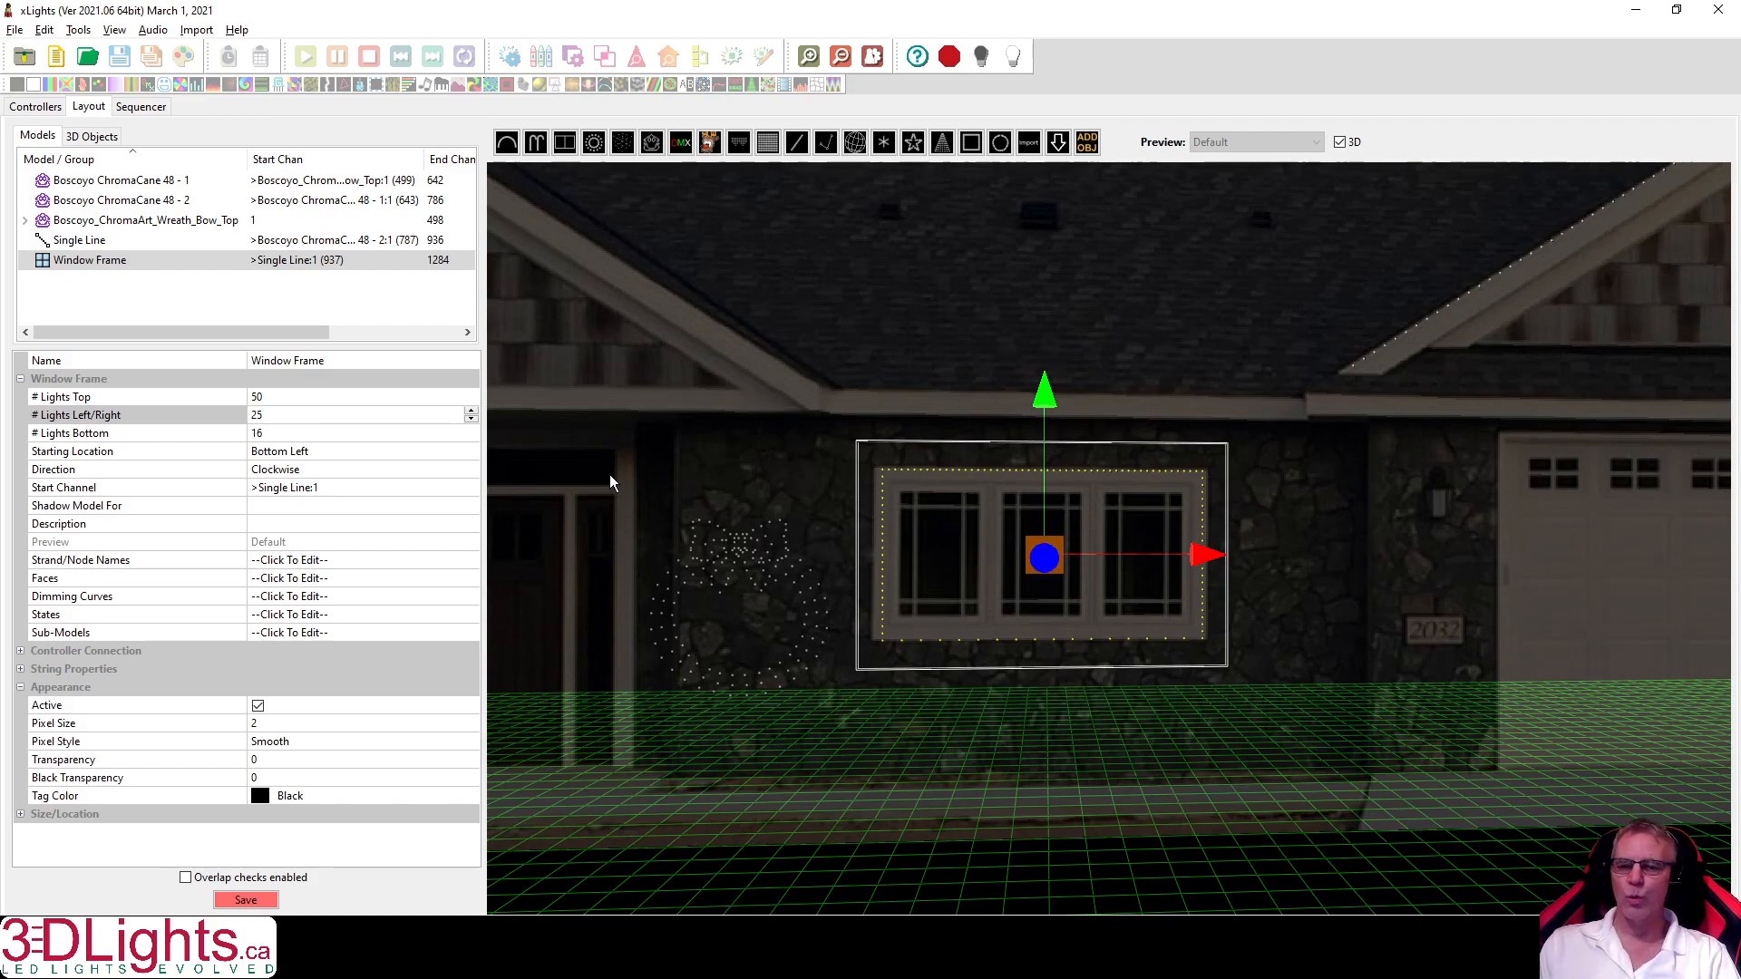
left_click(274, 435)
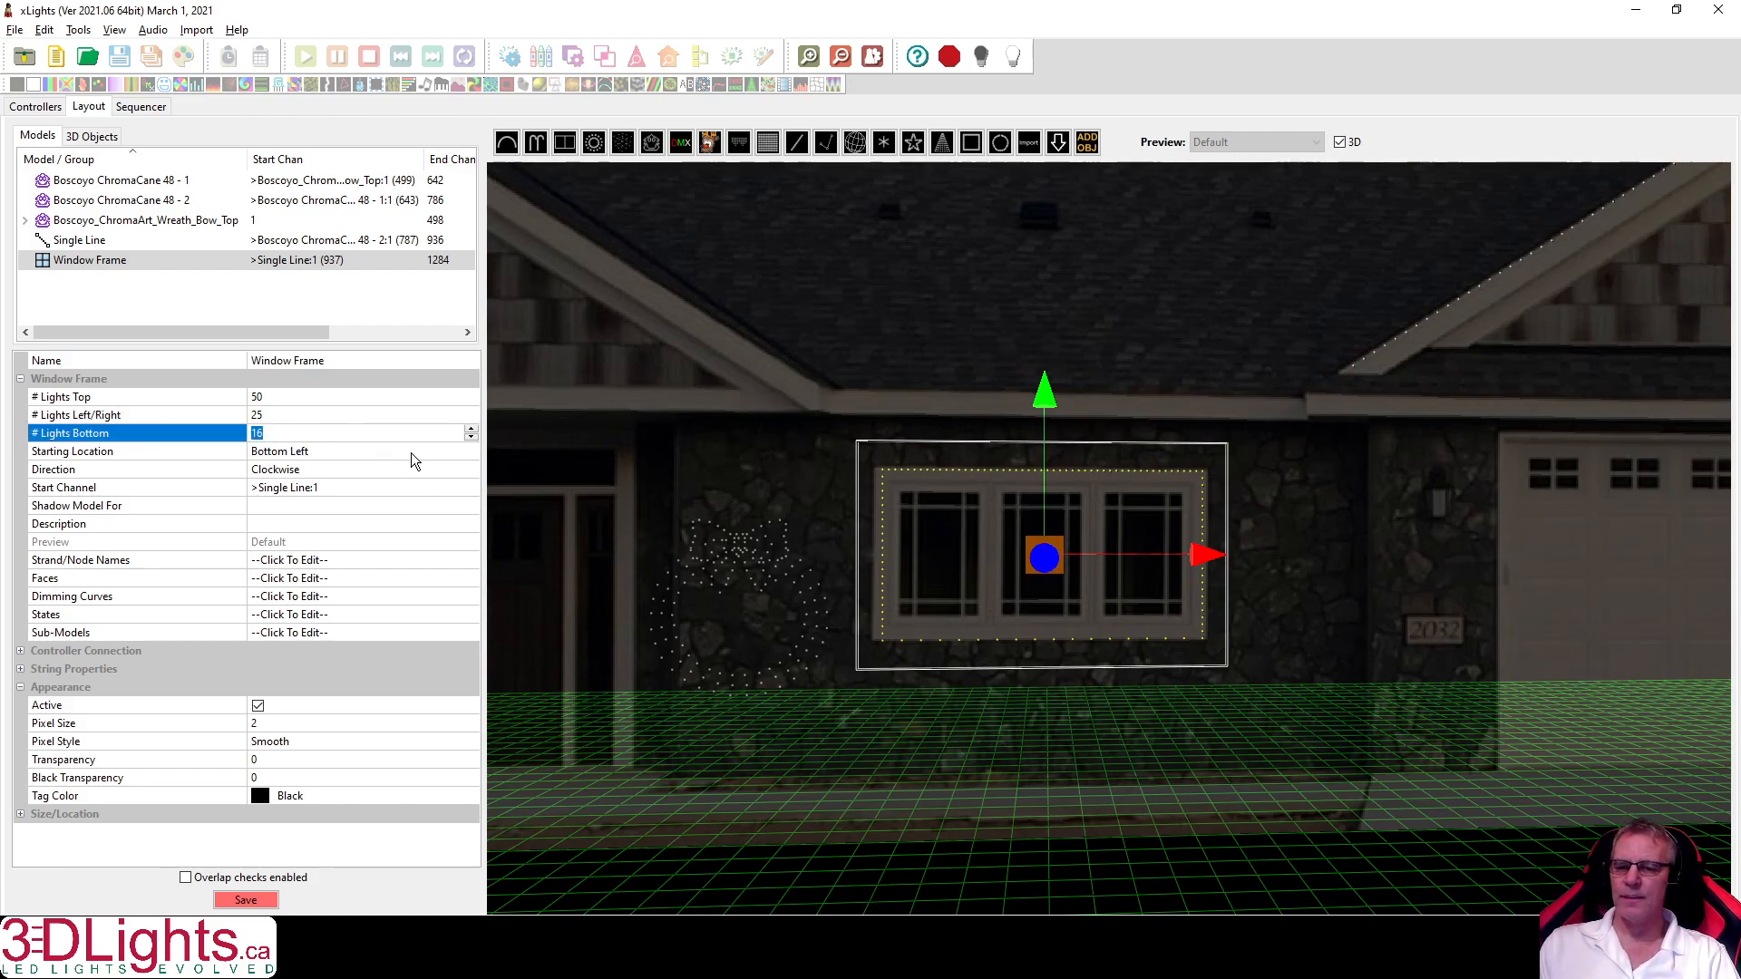
type("50")
key("Return")
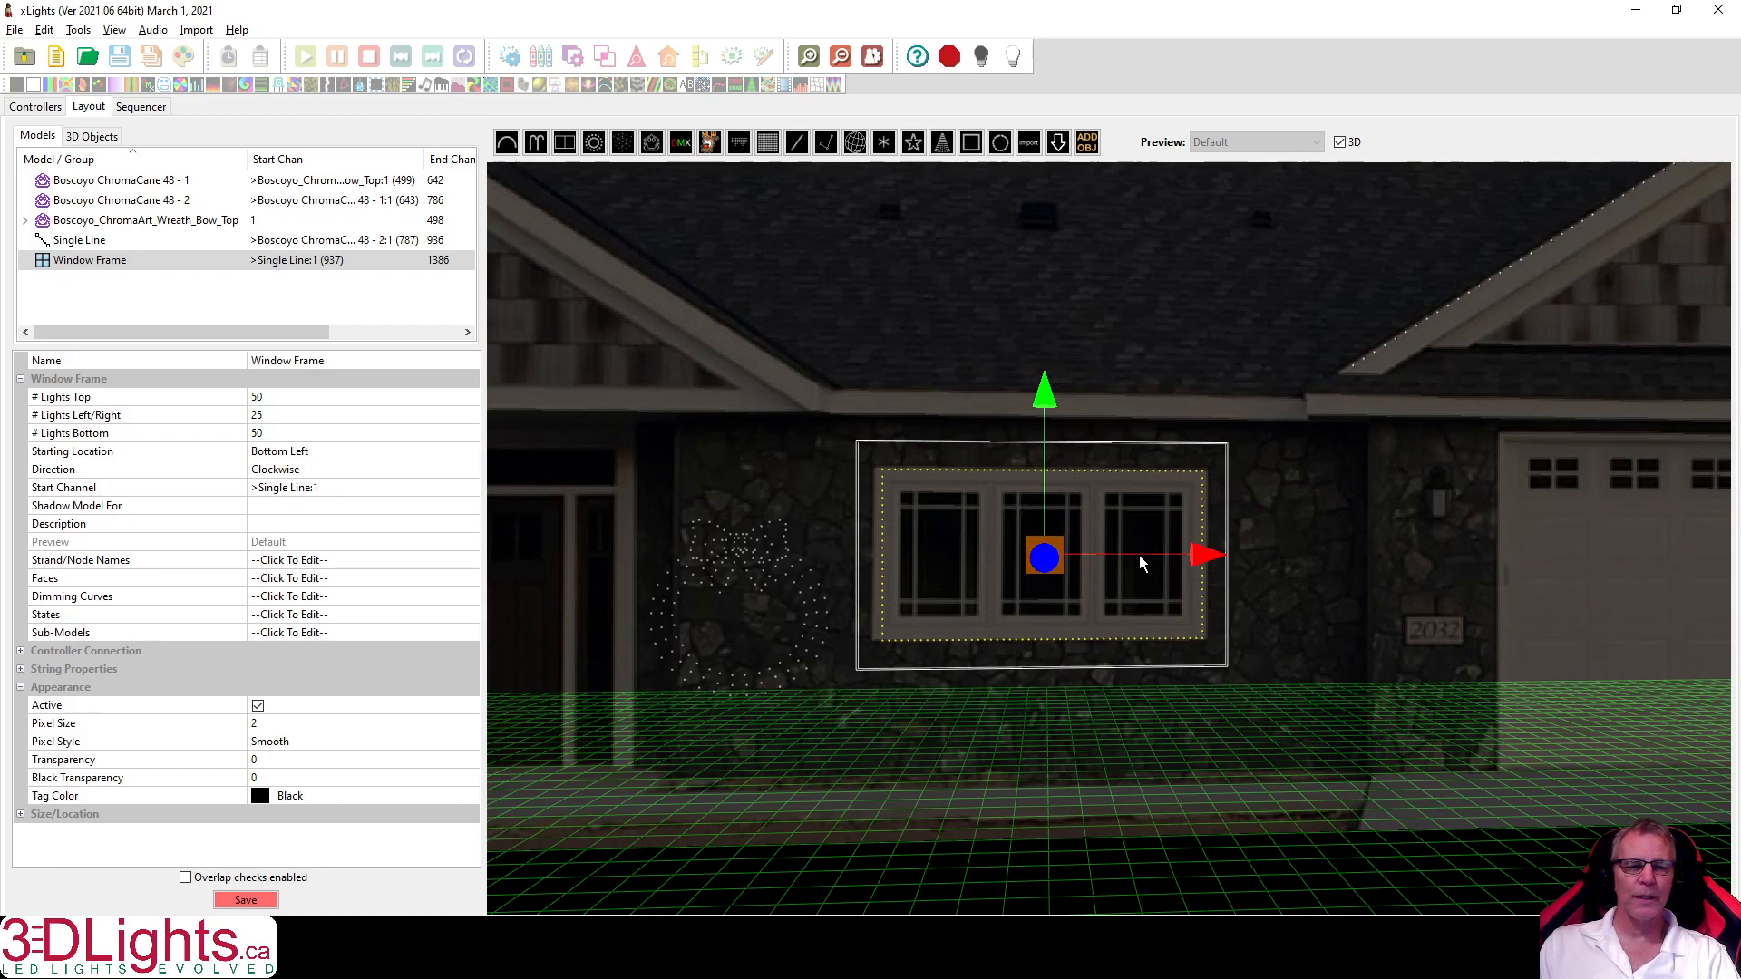
Stretch the Window Frame slightly wider to reach the window trim's outer edges and nudge it a touch left.
left_click(1063, 547)
left_click_drag(1216, 554, 1230, 555)
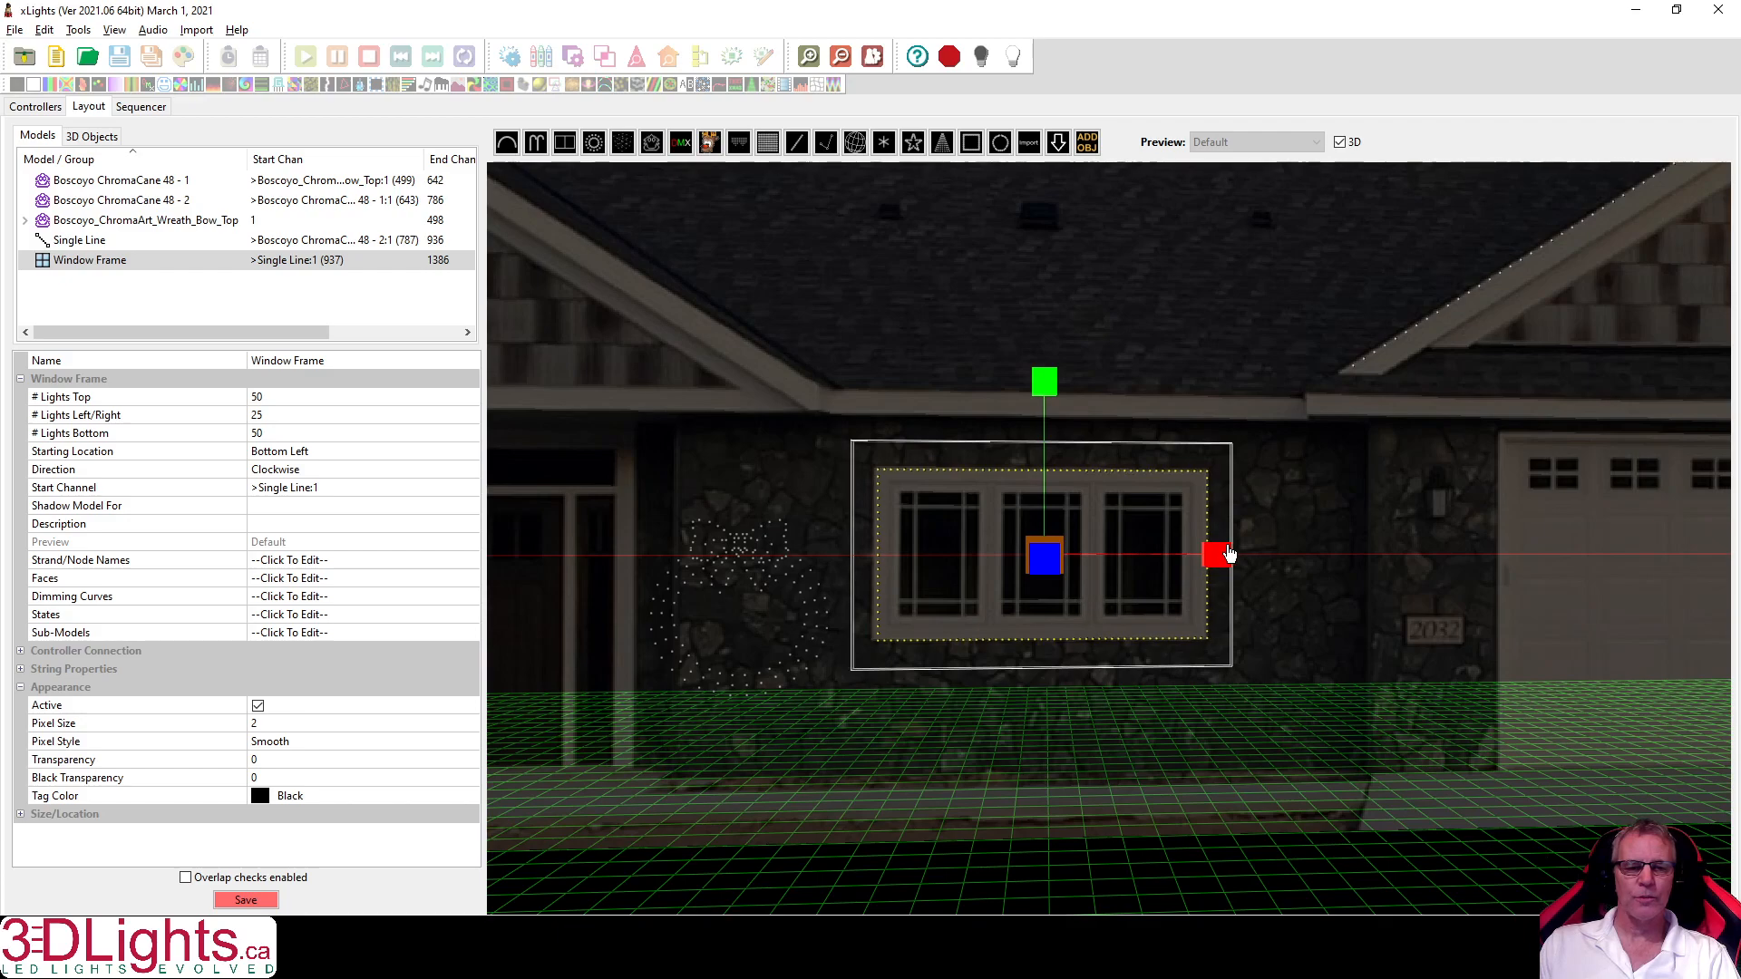
left_click(1057, 547)
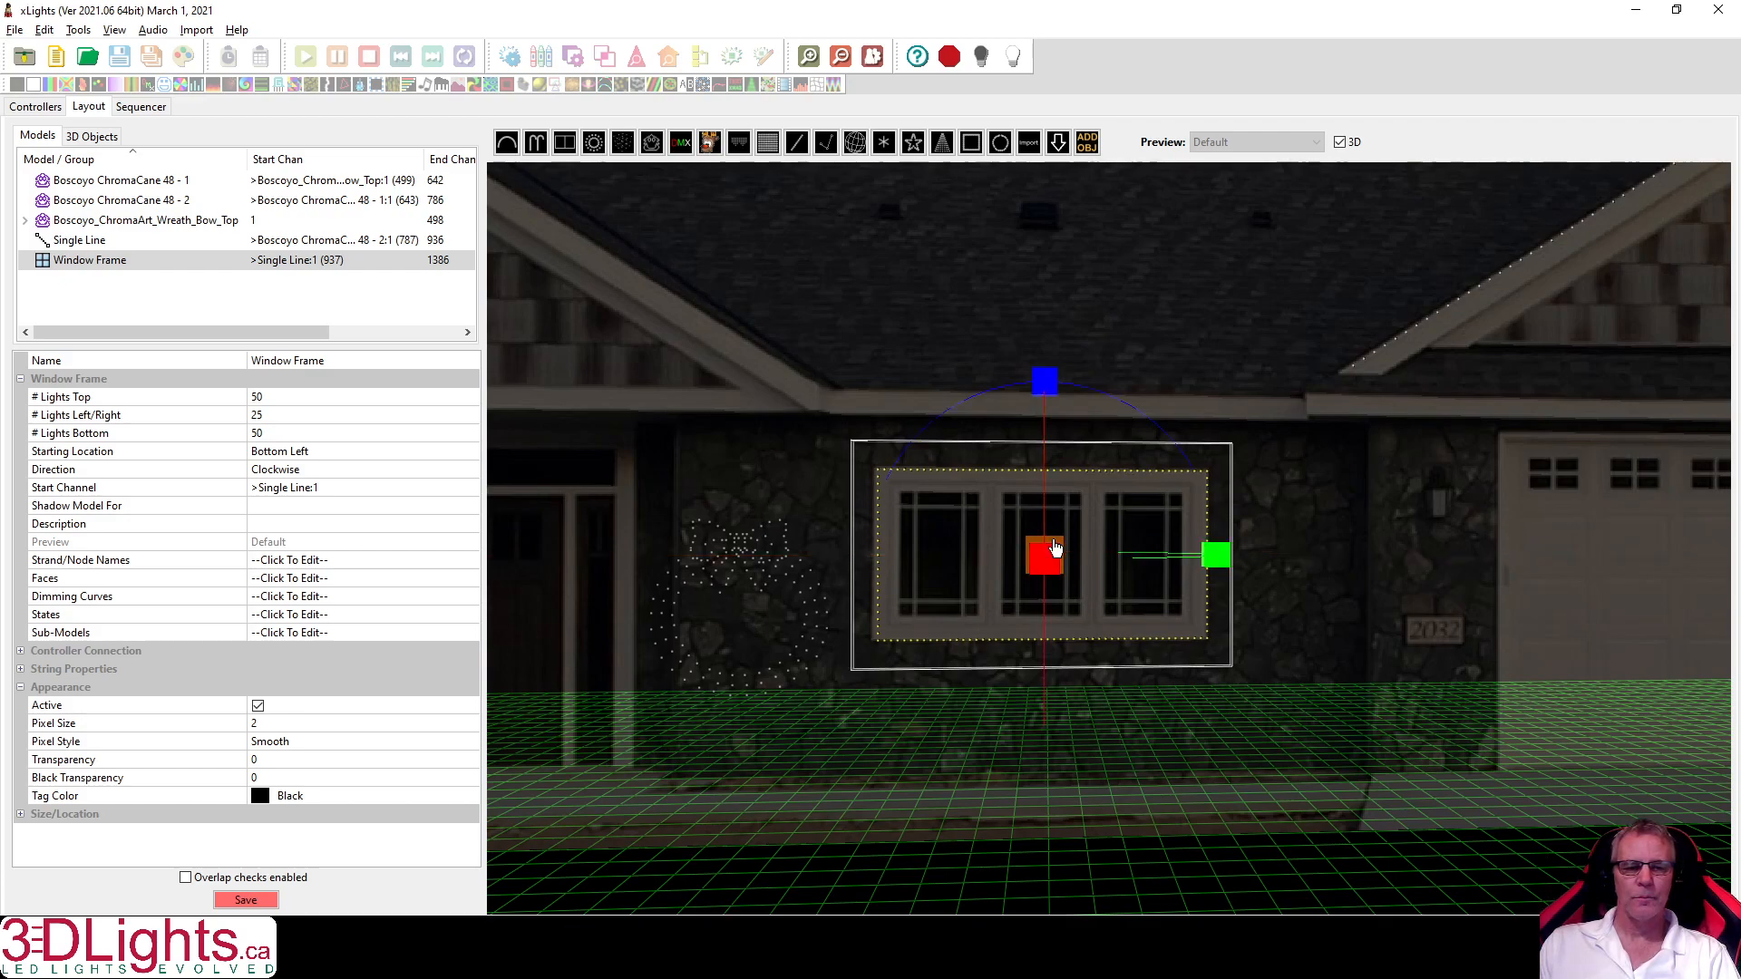
left_click(1057, 545)
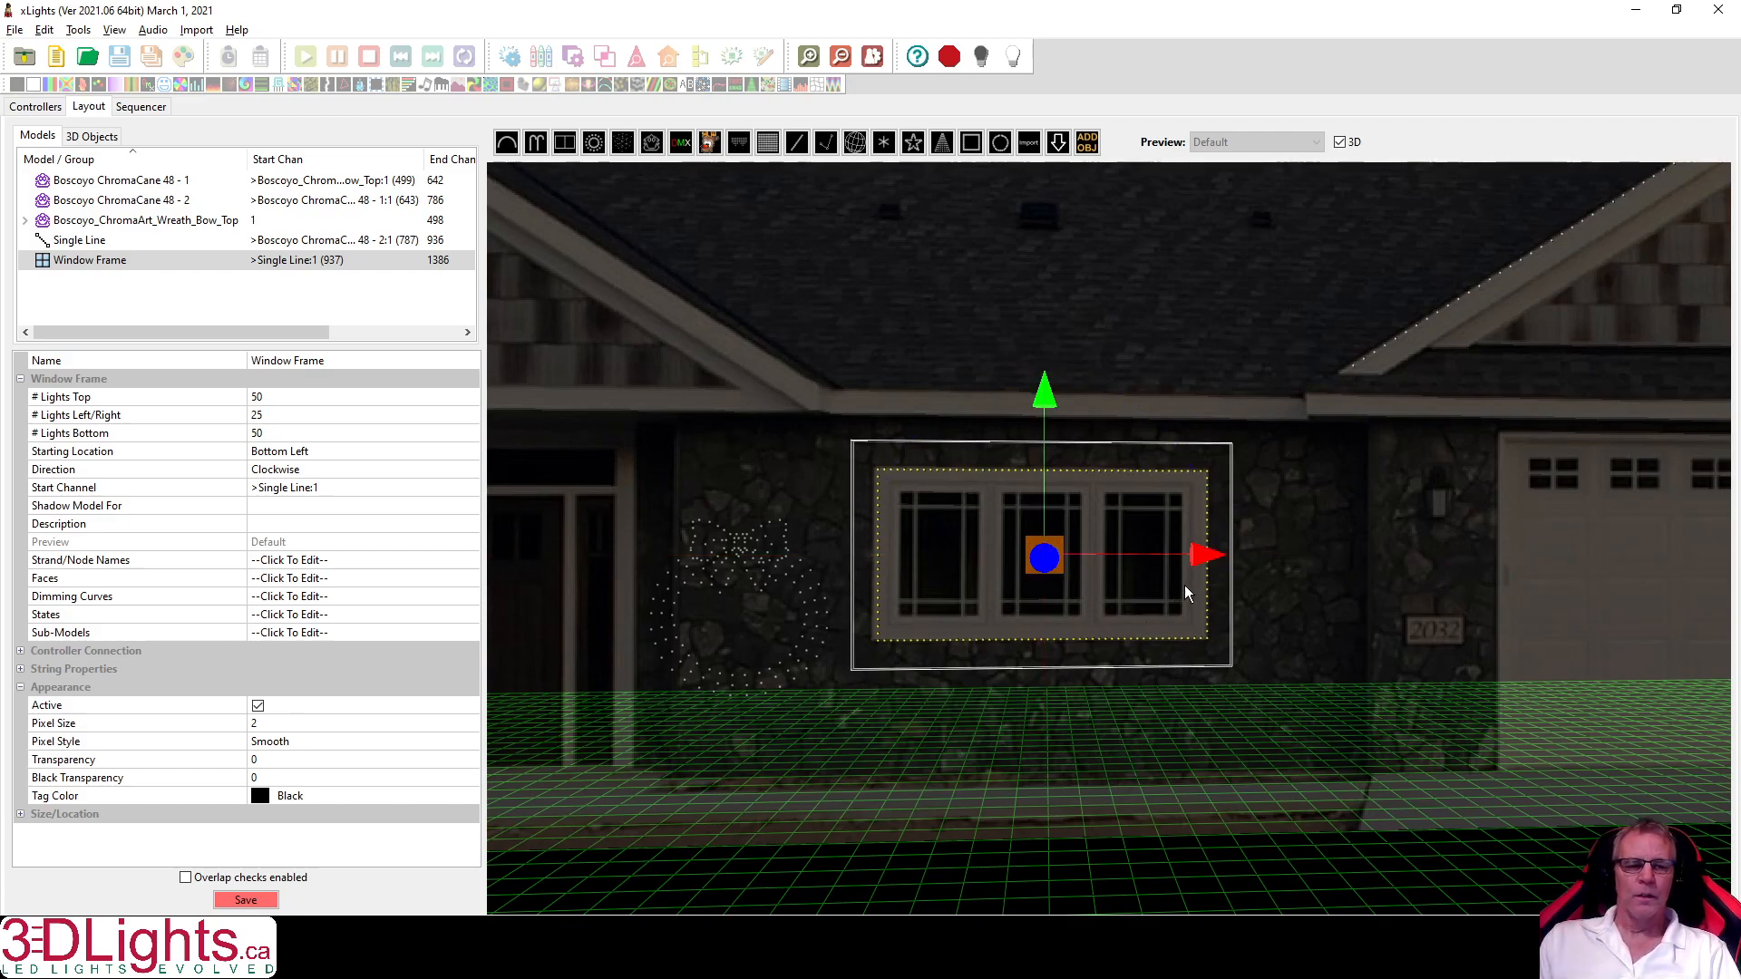
left_click_drag(1206, 560, 1203, 561)
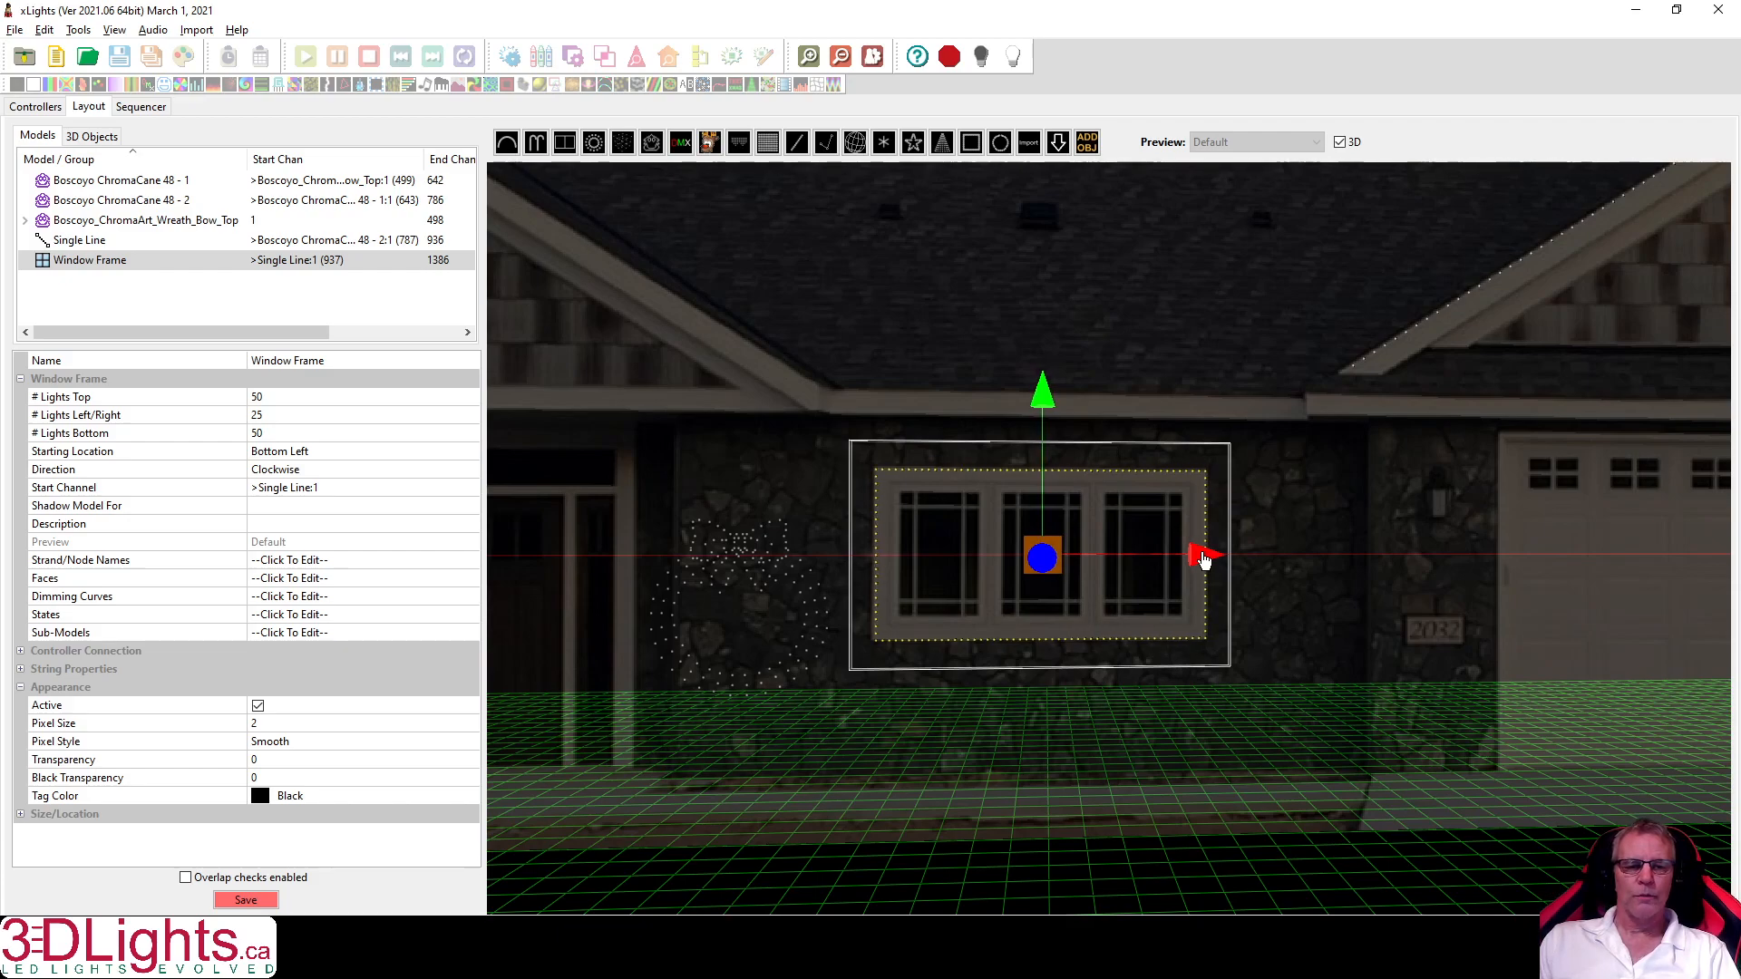
left_click(284, 390)
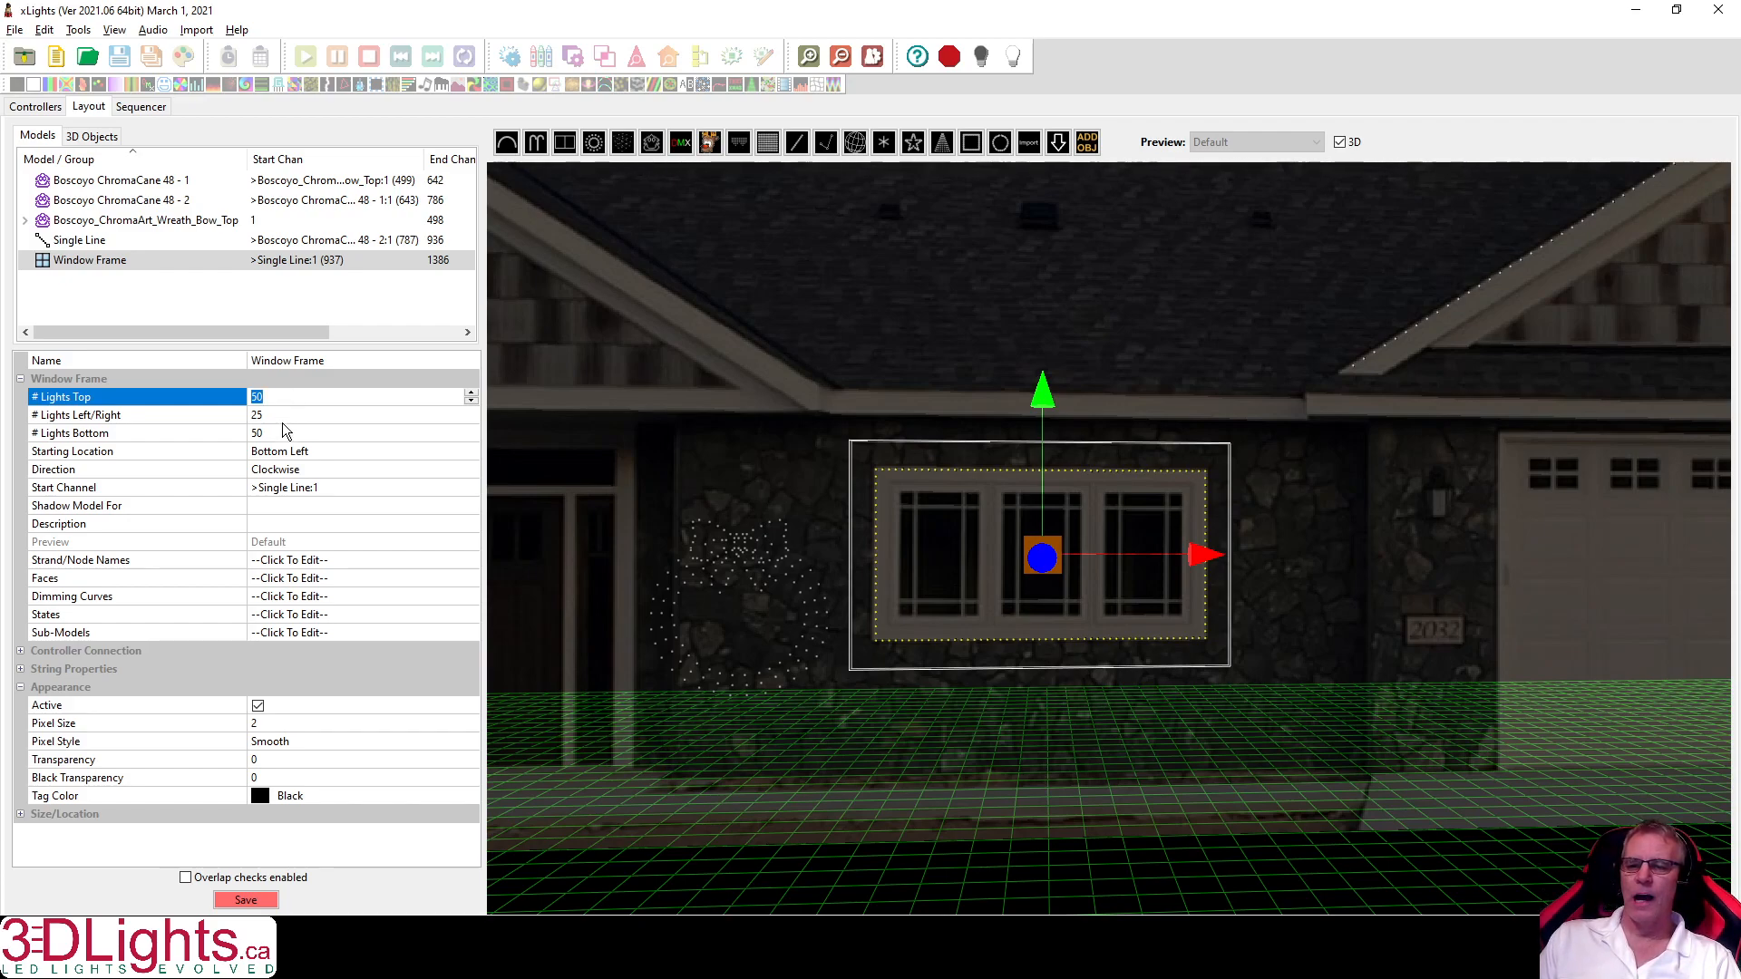
left_click(284, 435)
left_click(287, 415)
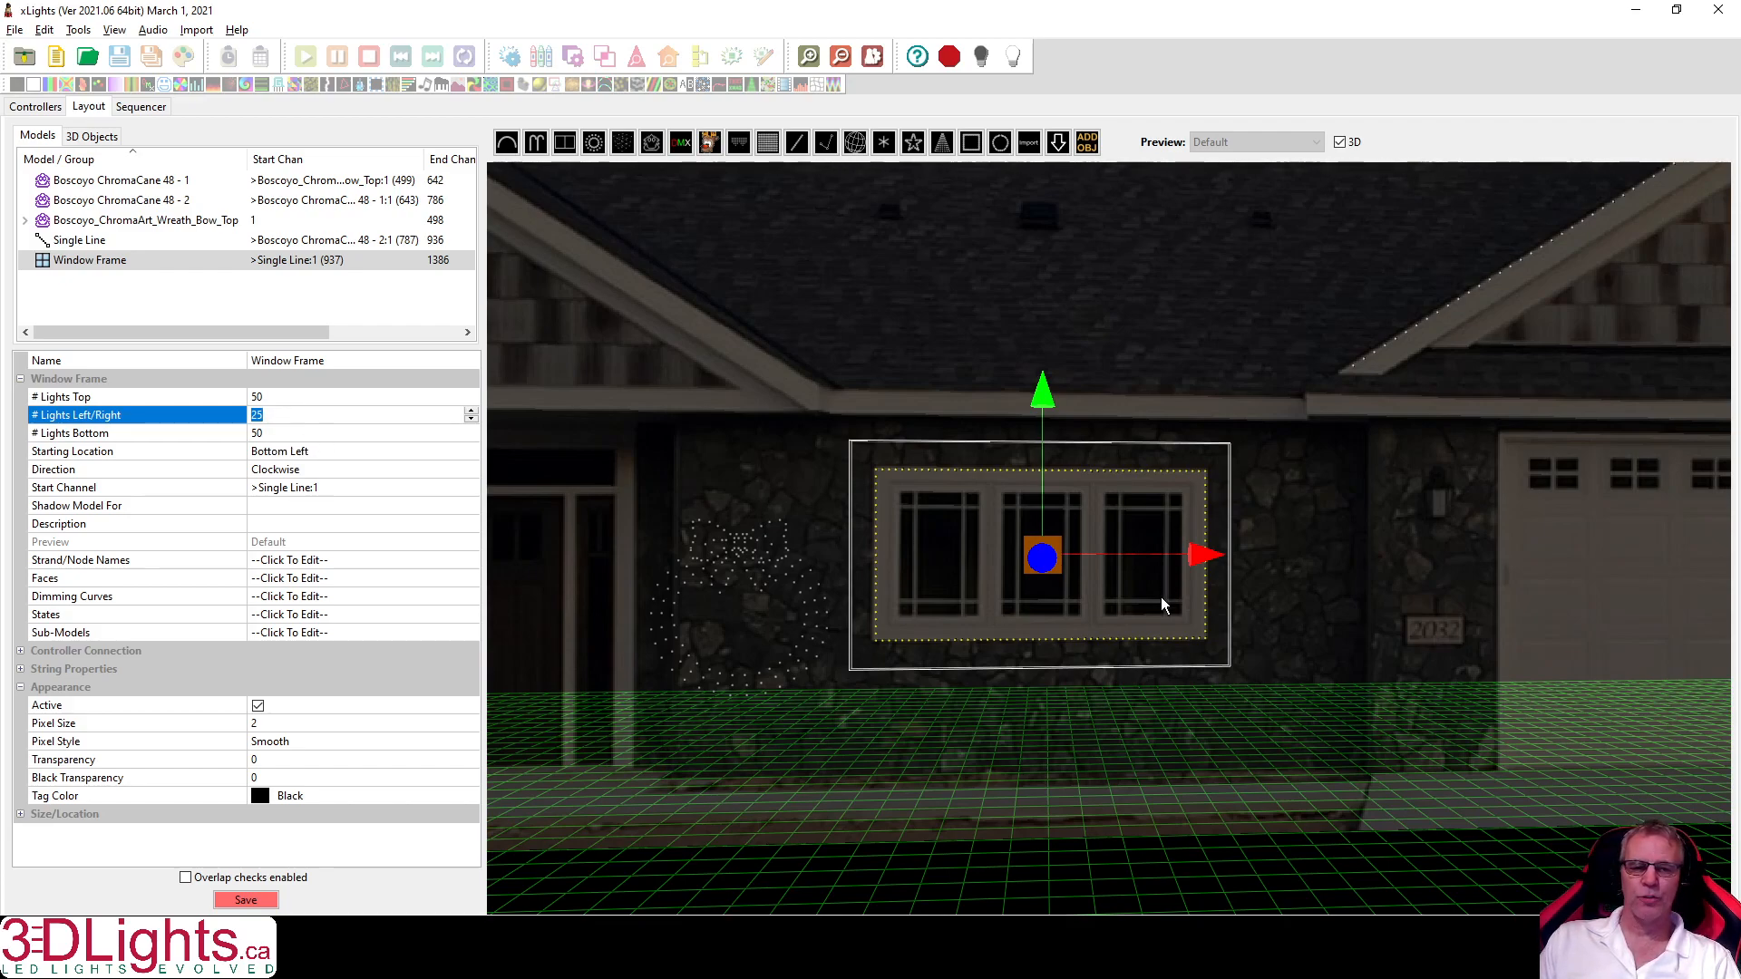
Add a second Window Frame model over the front door, drawn as a tall rectangle.
left_click_drag(1283, 575, 1559, 636)
scroll(1560, 636, "down", 3)
left_click_drag(1102, 544, 945, 308)
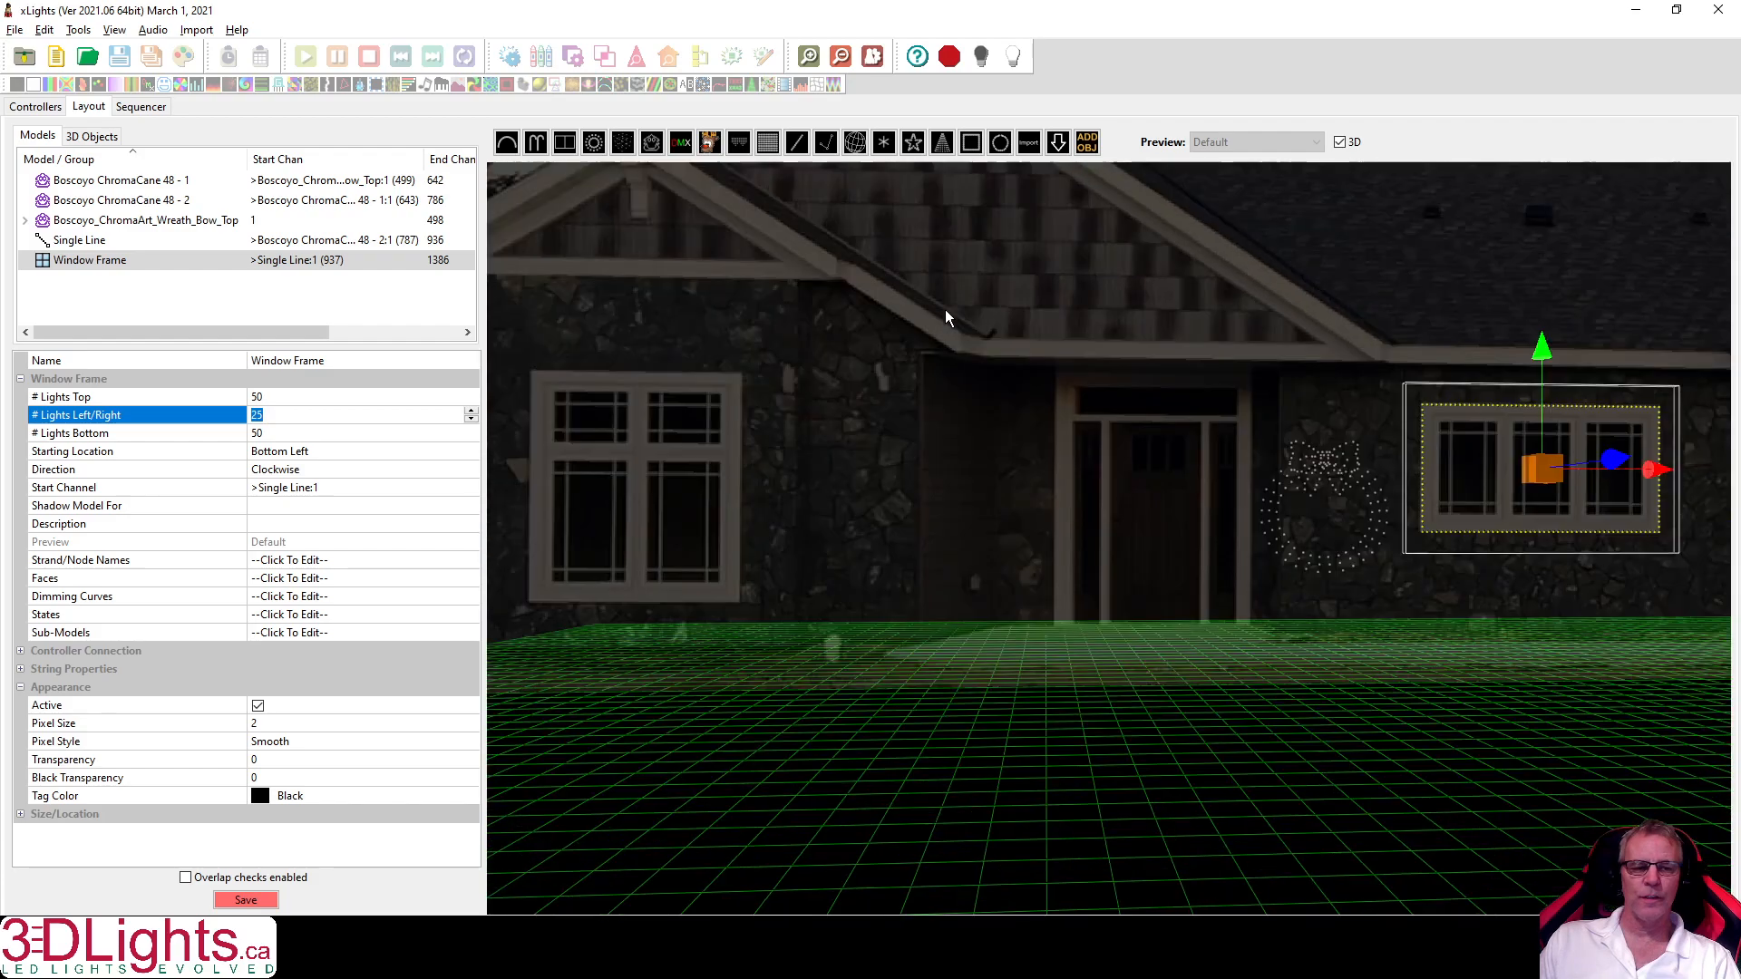
left_click_drag(1153, 481, 1186, 524)
scroll(1186, 526, "up", 3)
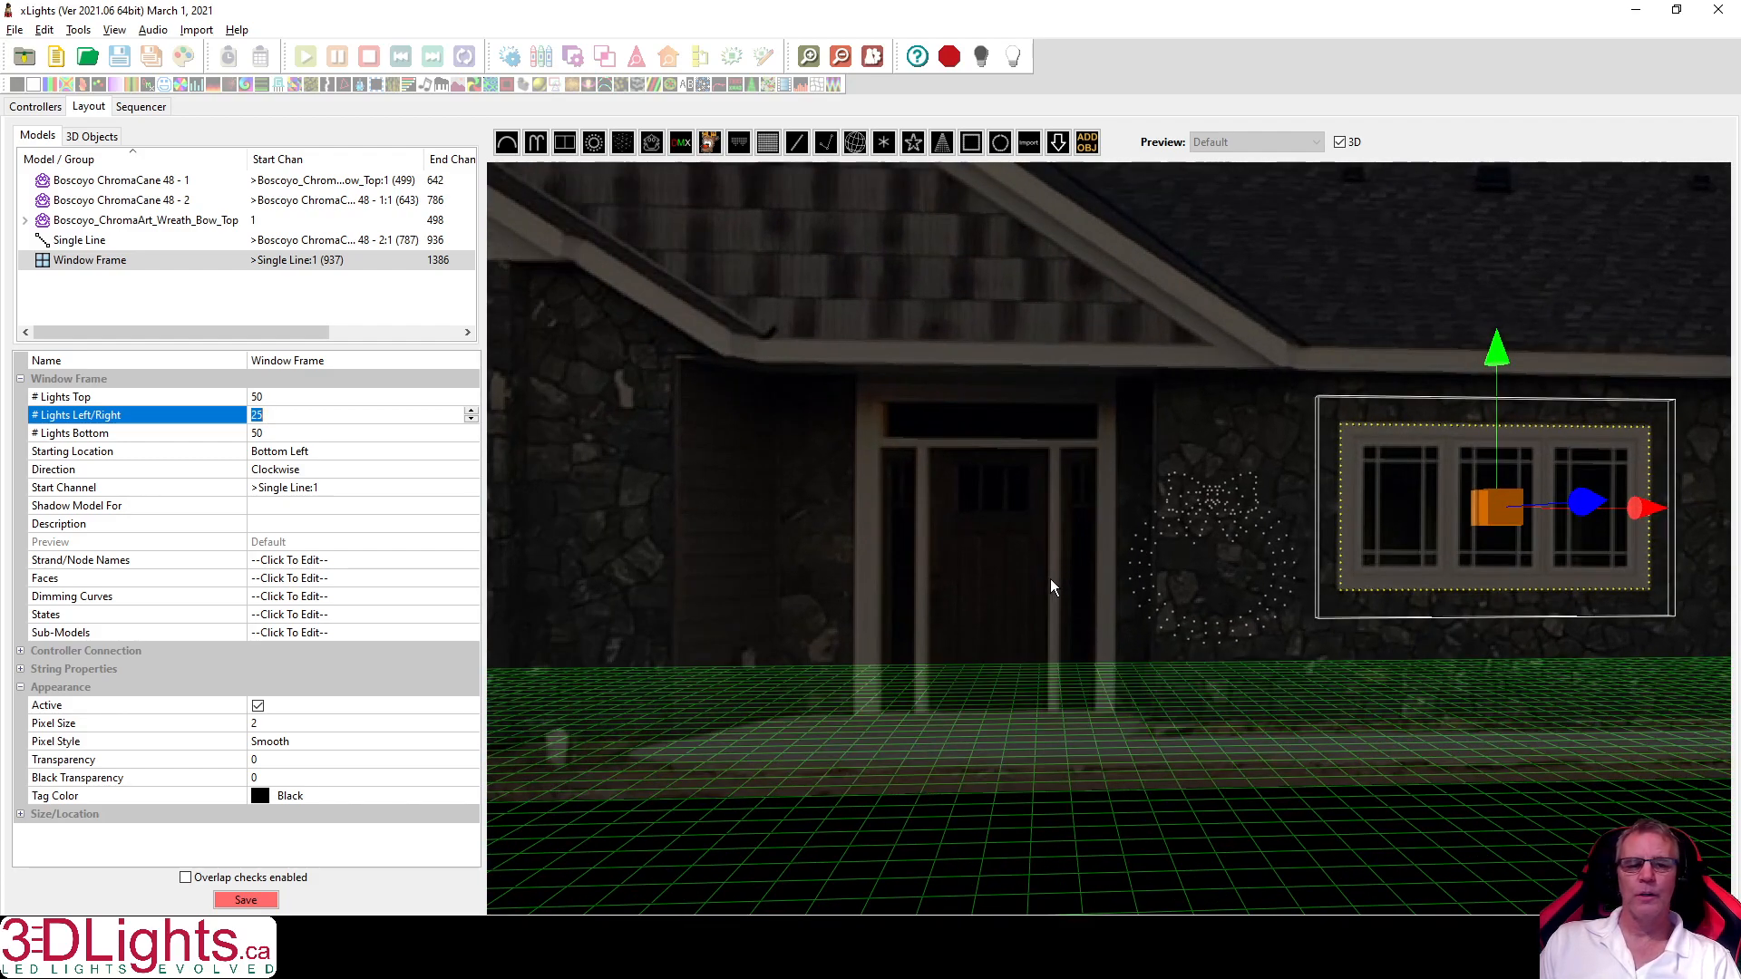
left_click(969, 143)
left_click_drag(992, 593, 1041, 587)
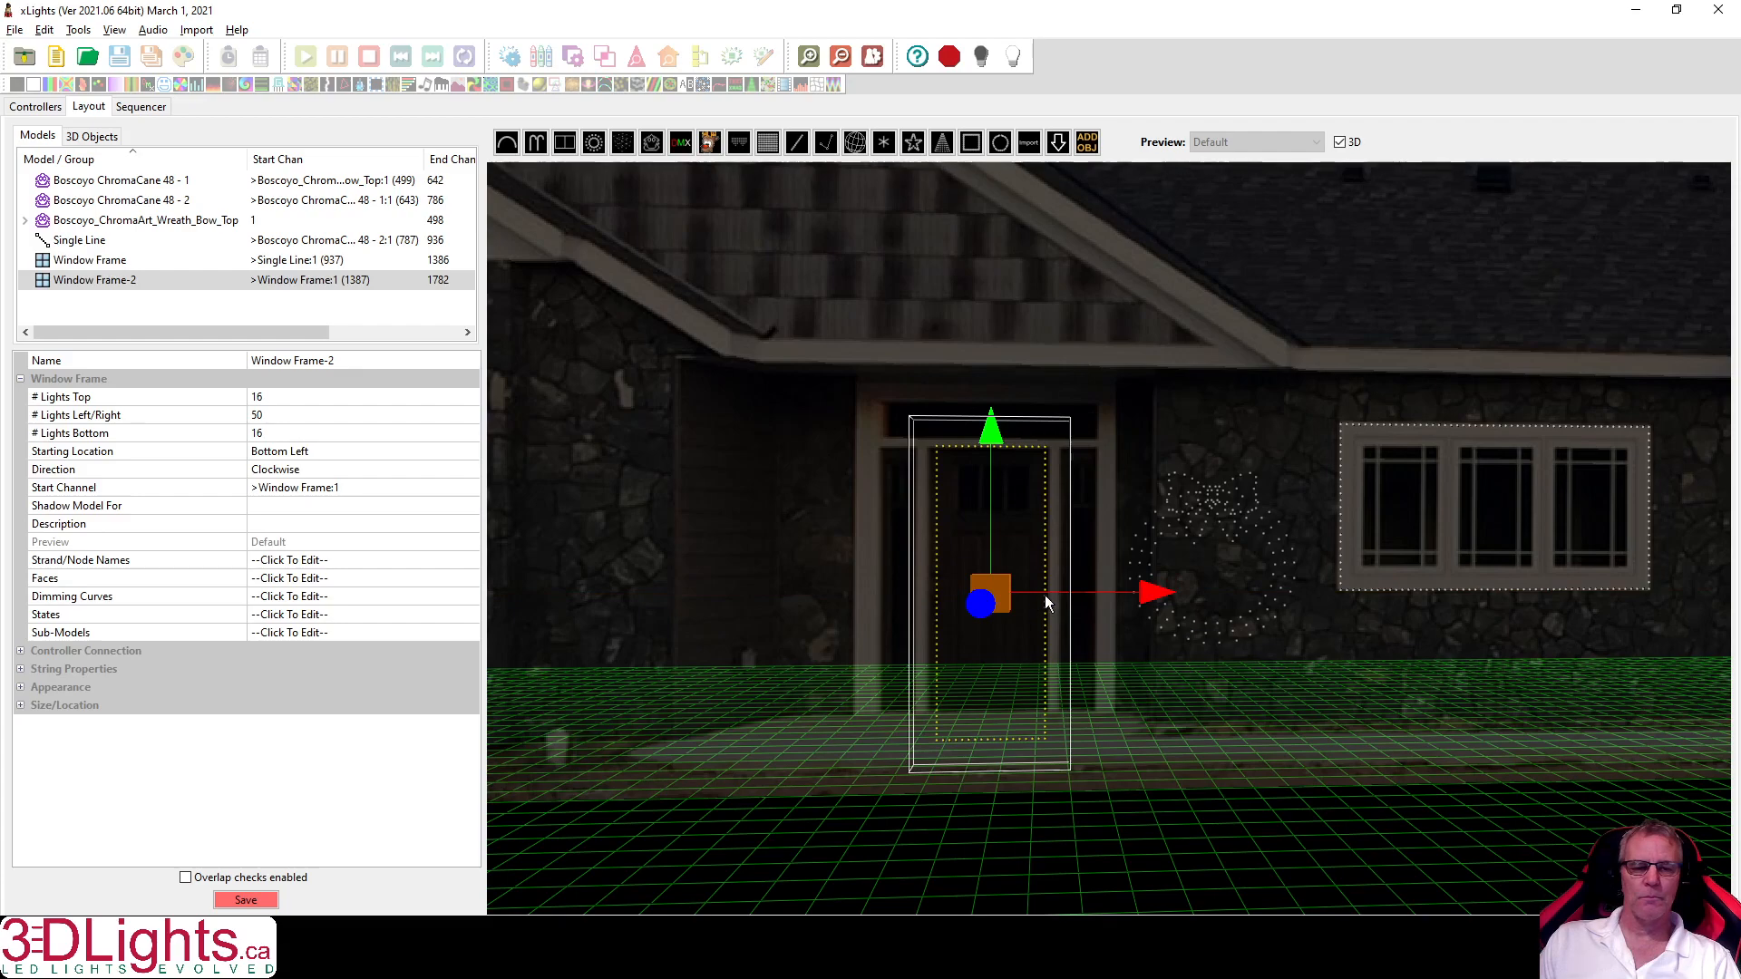
Widen the new window frame to span the door and both sidelights, and nudge it slightly left to centre it.
left_click(1013, 594)
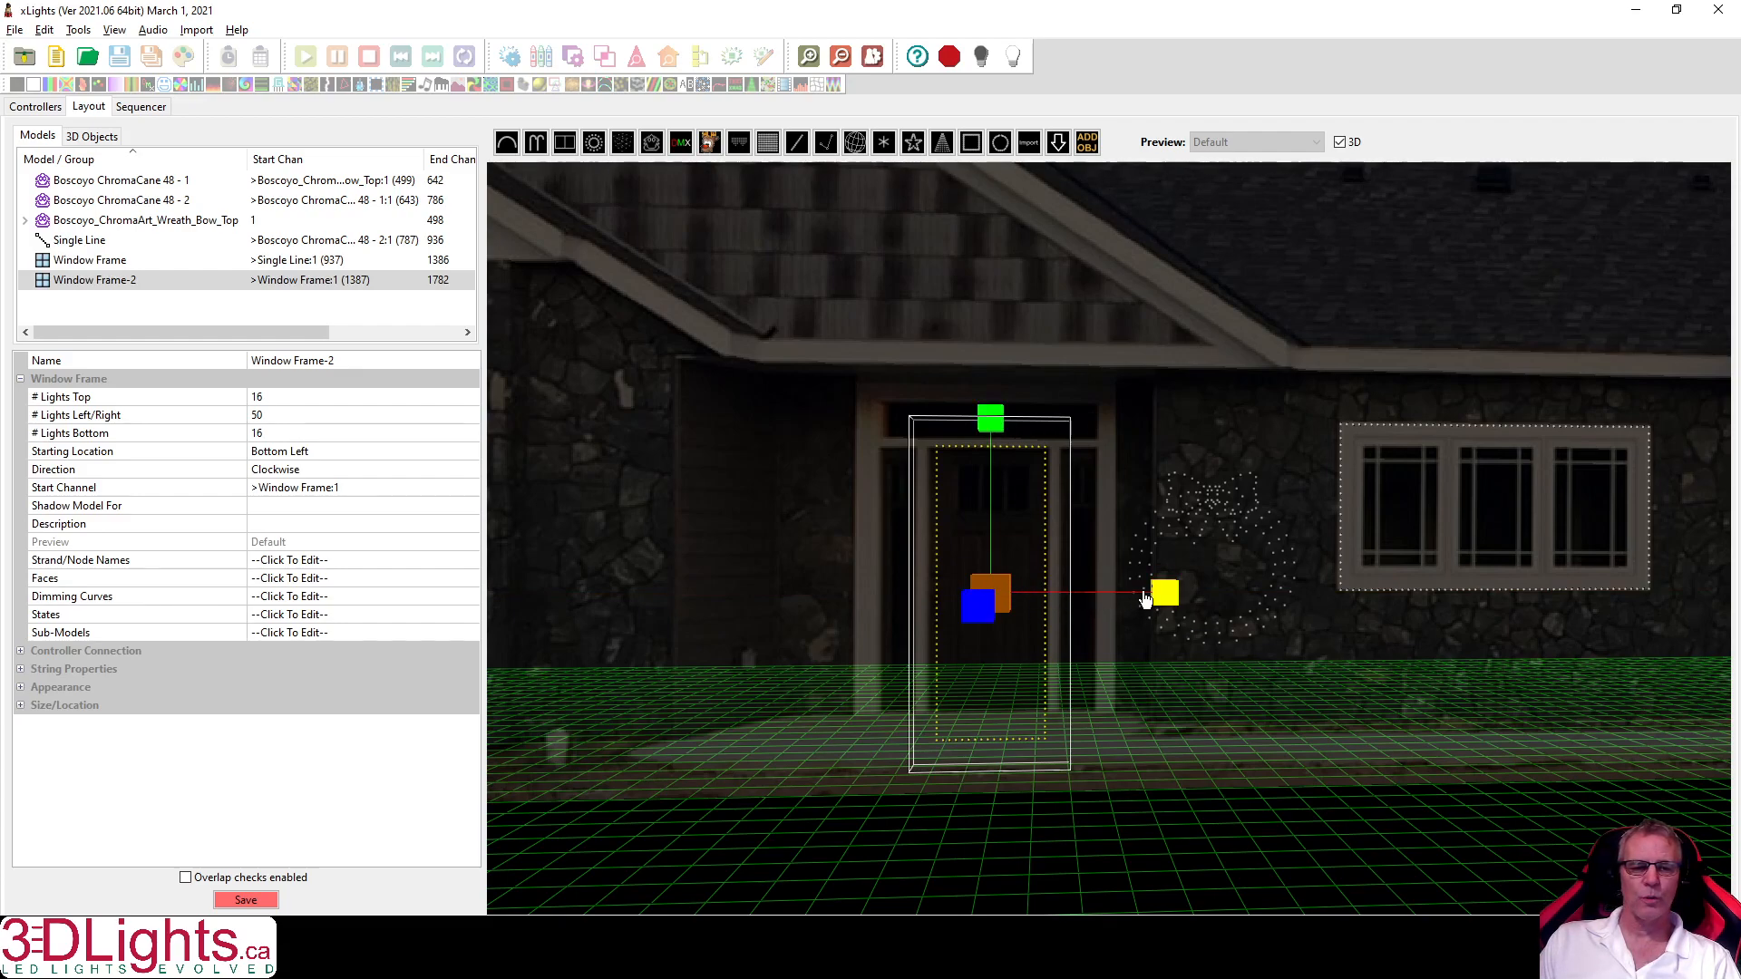
left_click_drag(1159, 594, 1296, 597)
left_click(1012, 589)
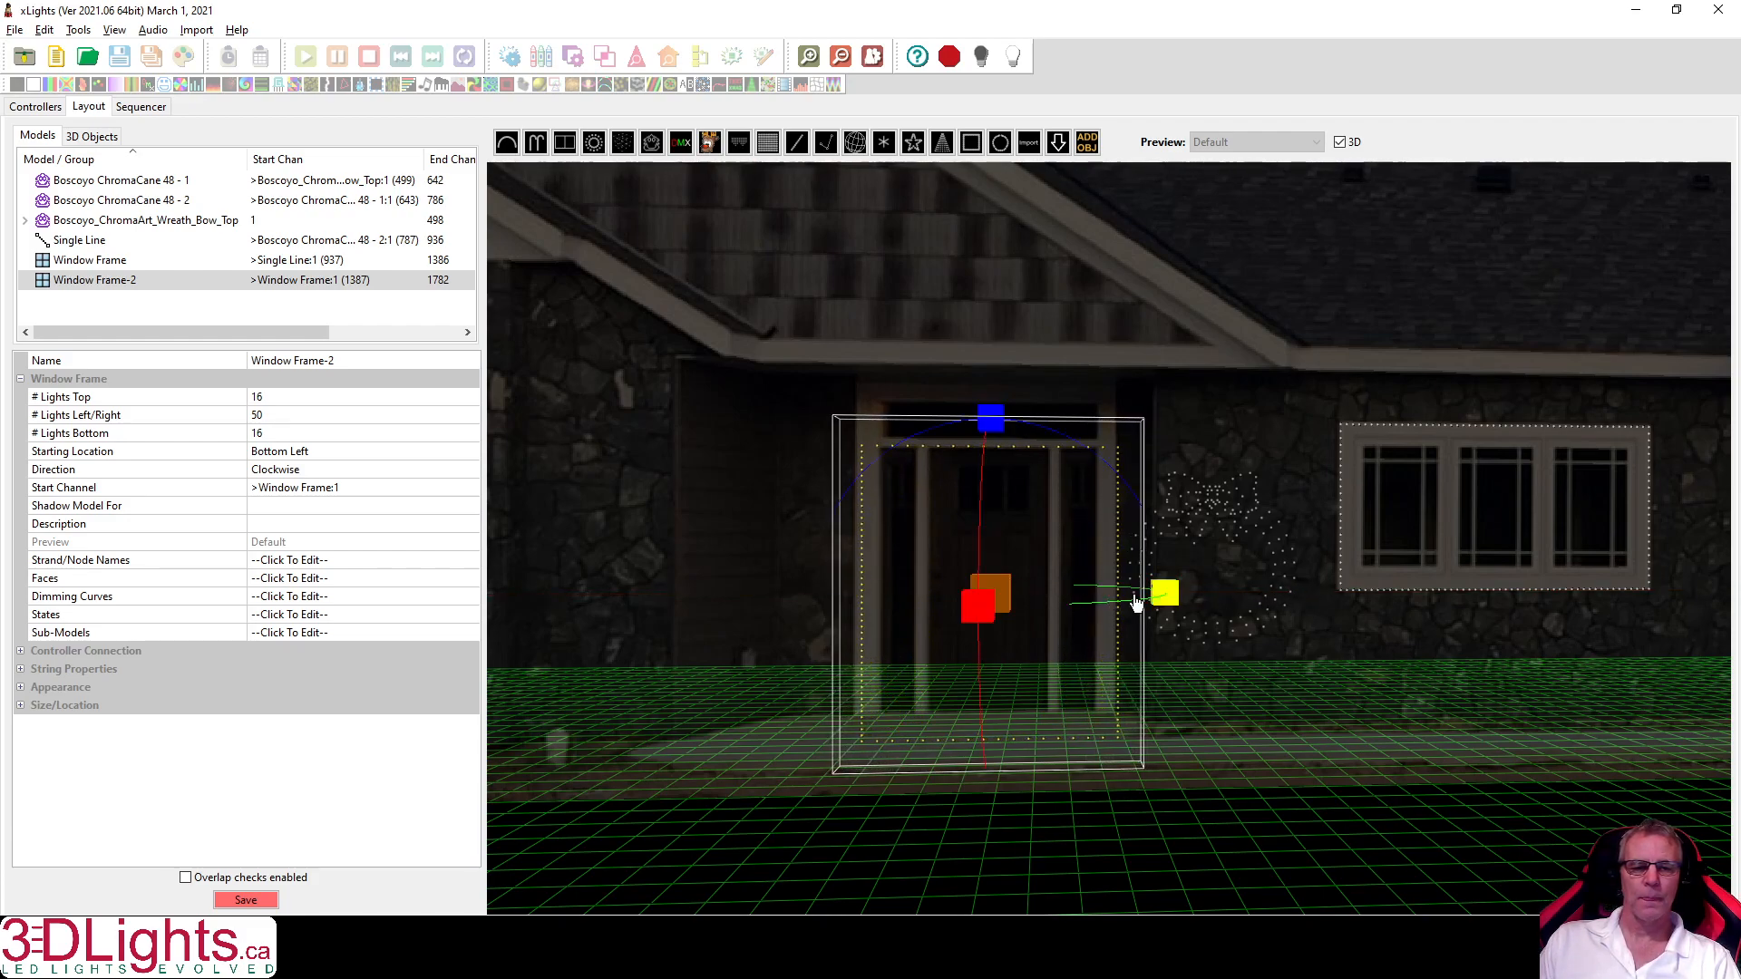
left_click(1015, 581)
left_click_drag(1150, 599, 1147, 597)
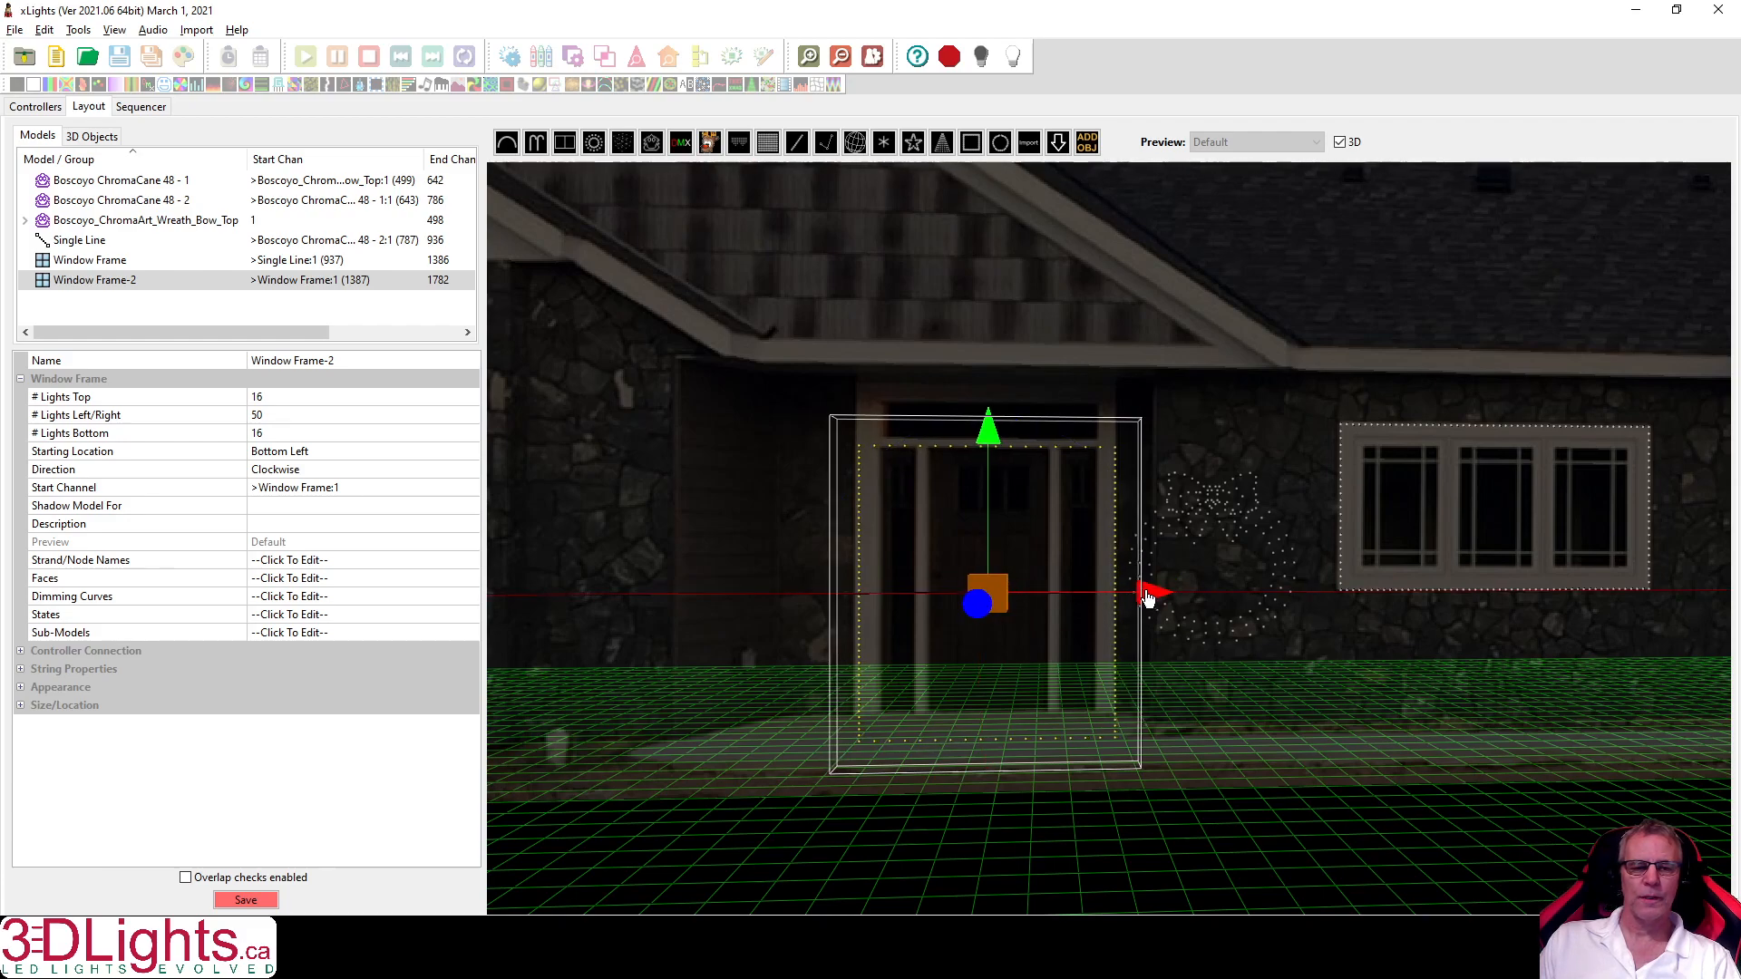
Raise the door's window frame, shorten it towards the doorway's height, and lower it slightly to line up with the door.
mouse_move(987, 437)
left_mouse_down()
mouse_move(1003, 334)
mouse_move(1012, 417)
mouse_move(986, 410)
left_mouse_up()
left_click(1000, 546)
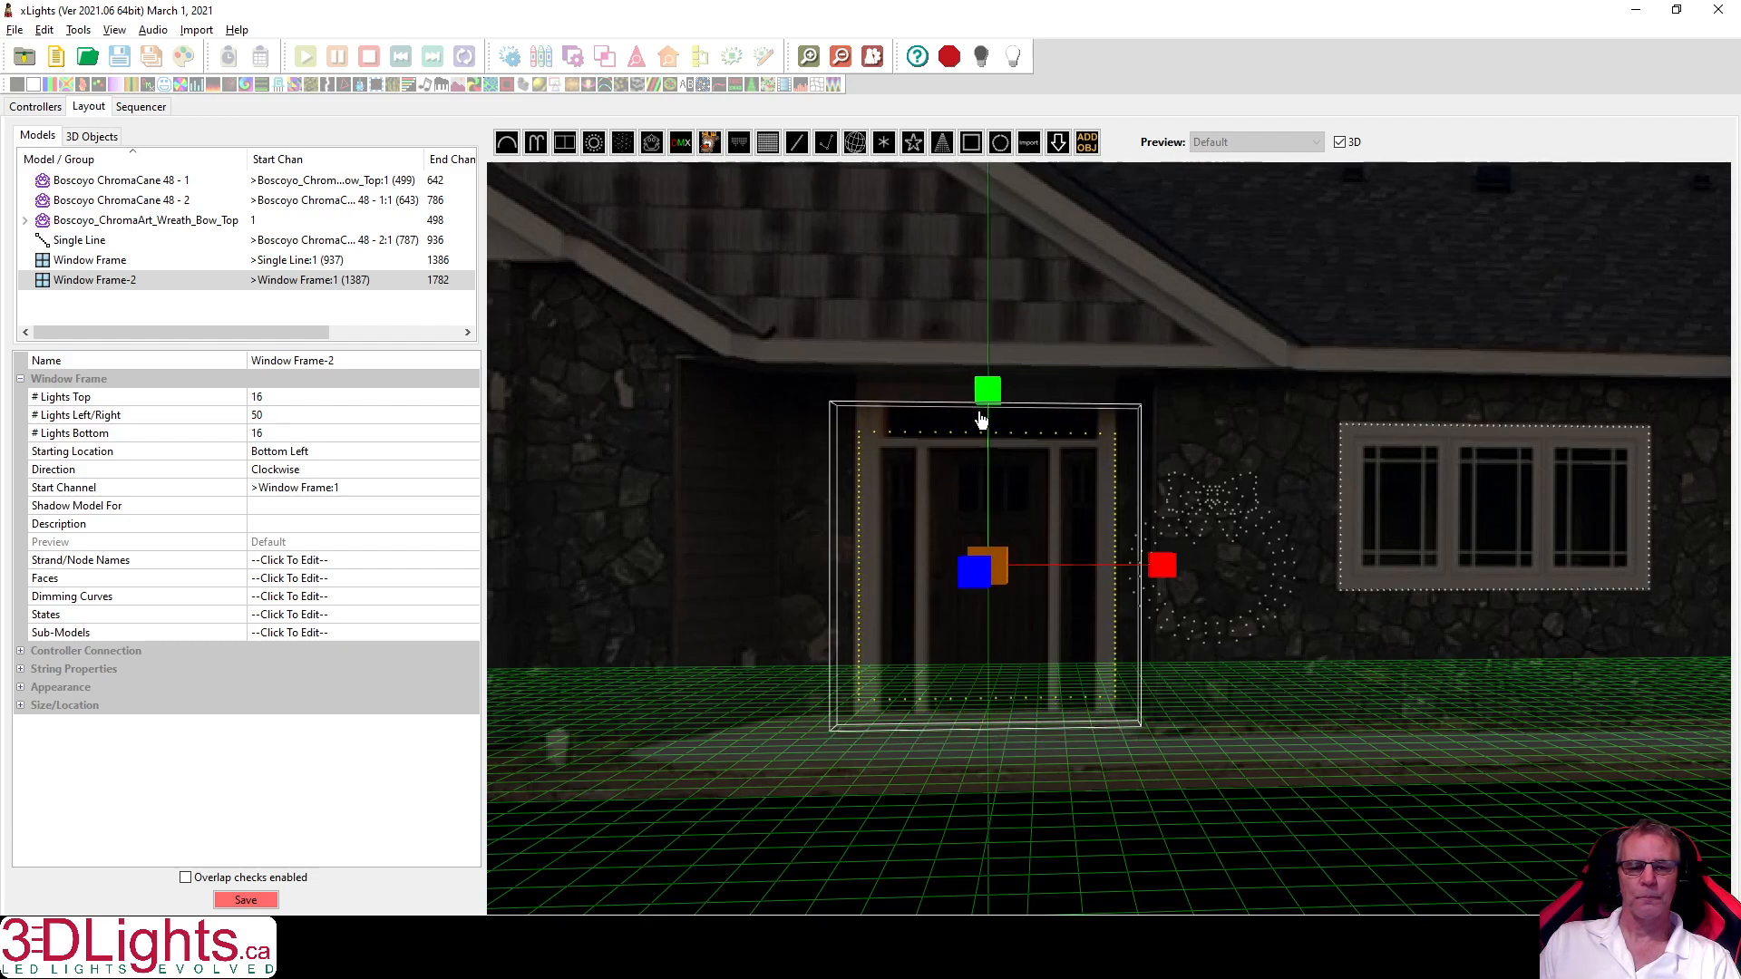
left_click(998, 543)
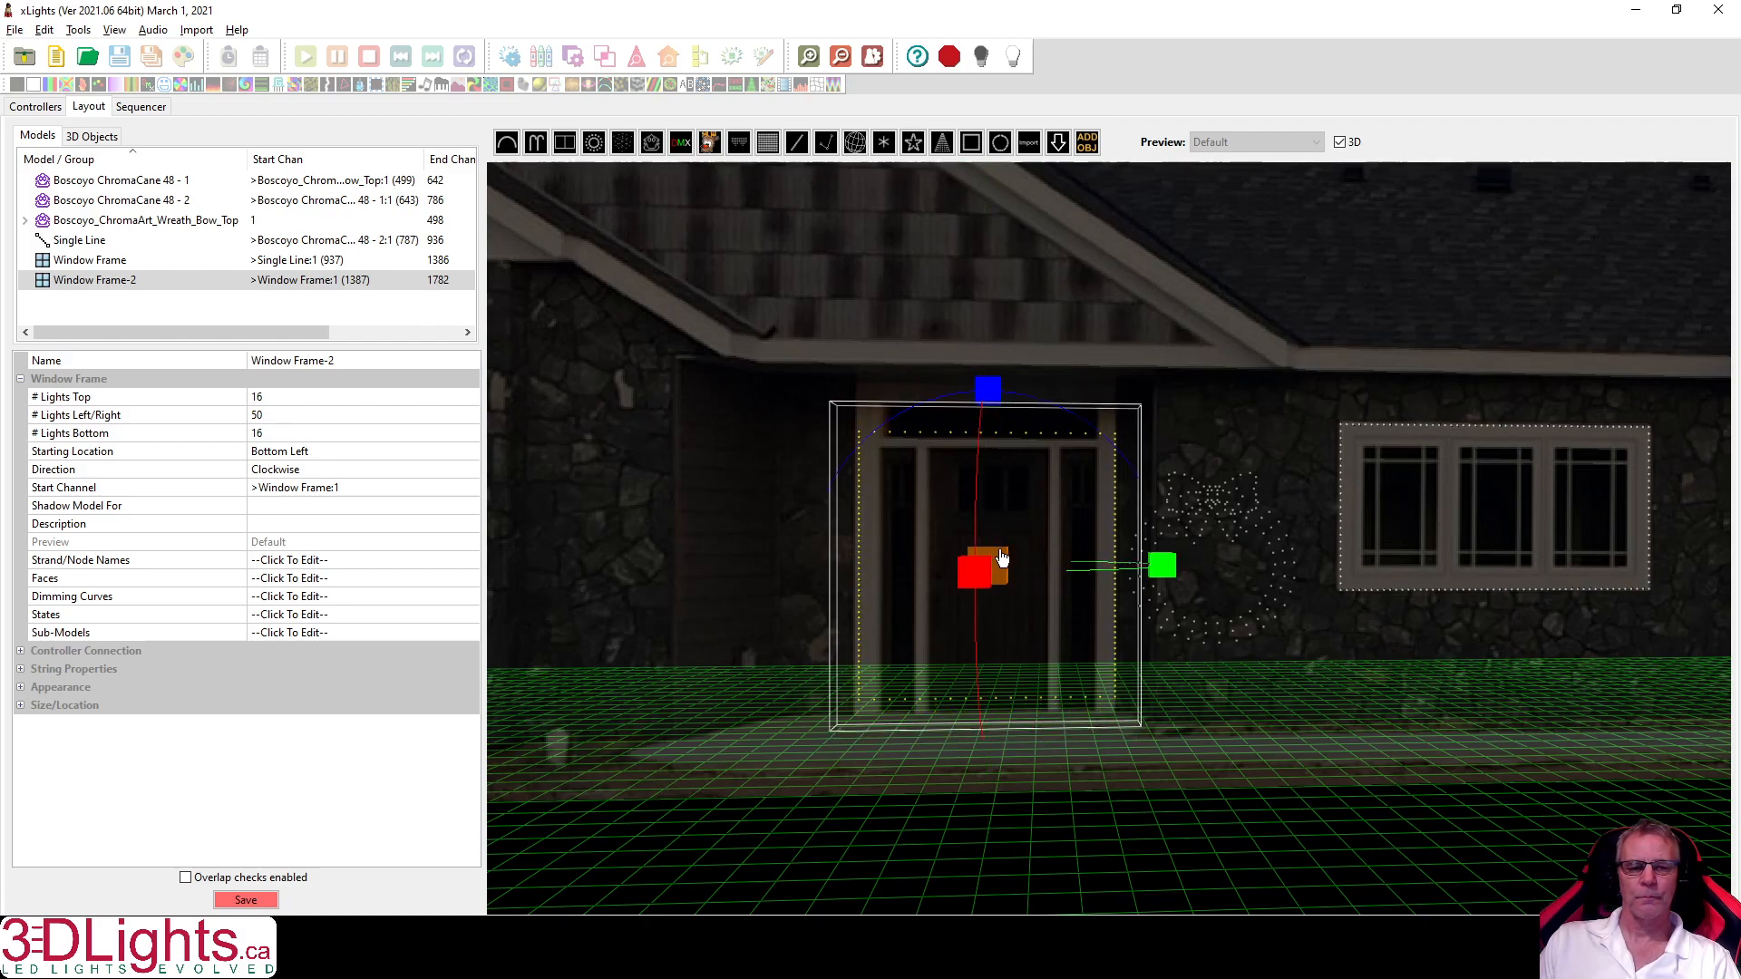
left_click(1002, 550)
left_click_drag(989, 407, 989, 419)
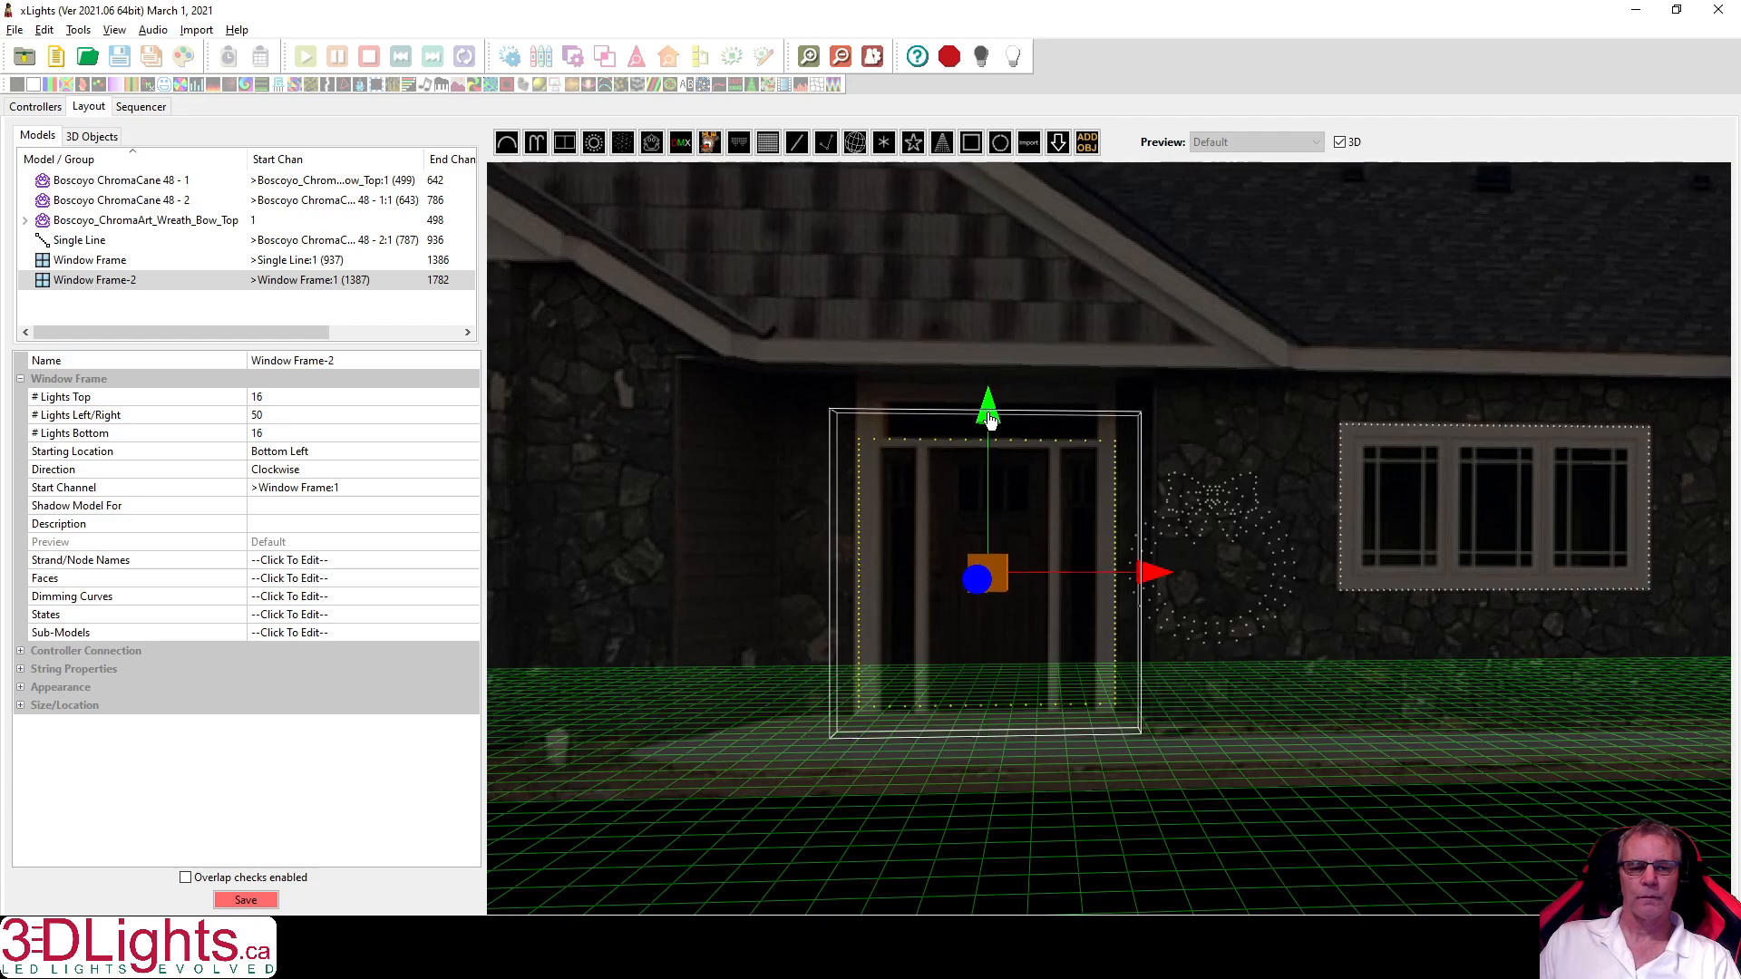
Stretch the door's window frame slightly taller and nudge it down so its lower edge meets the base of the door.
left_click(1005, 542)
left_click_drag(988, 402, 991, 397)
left_click(1003, 563)
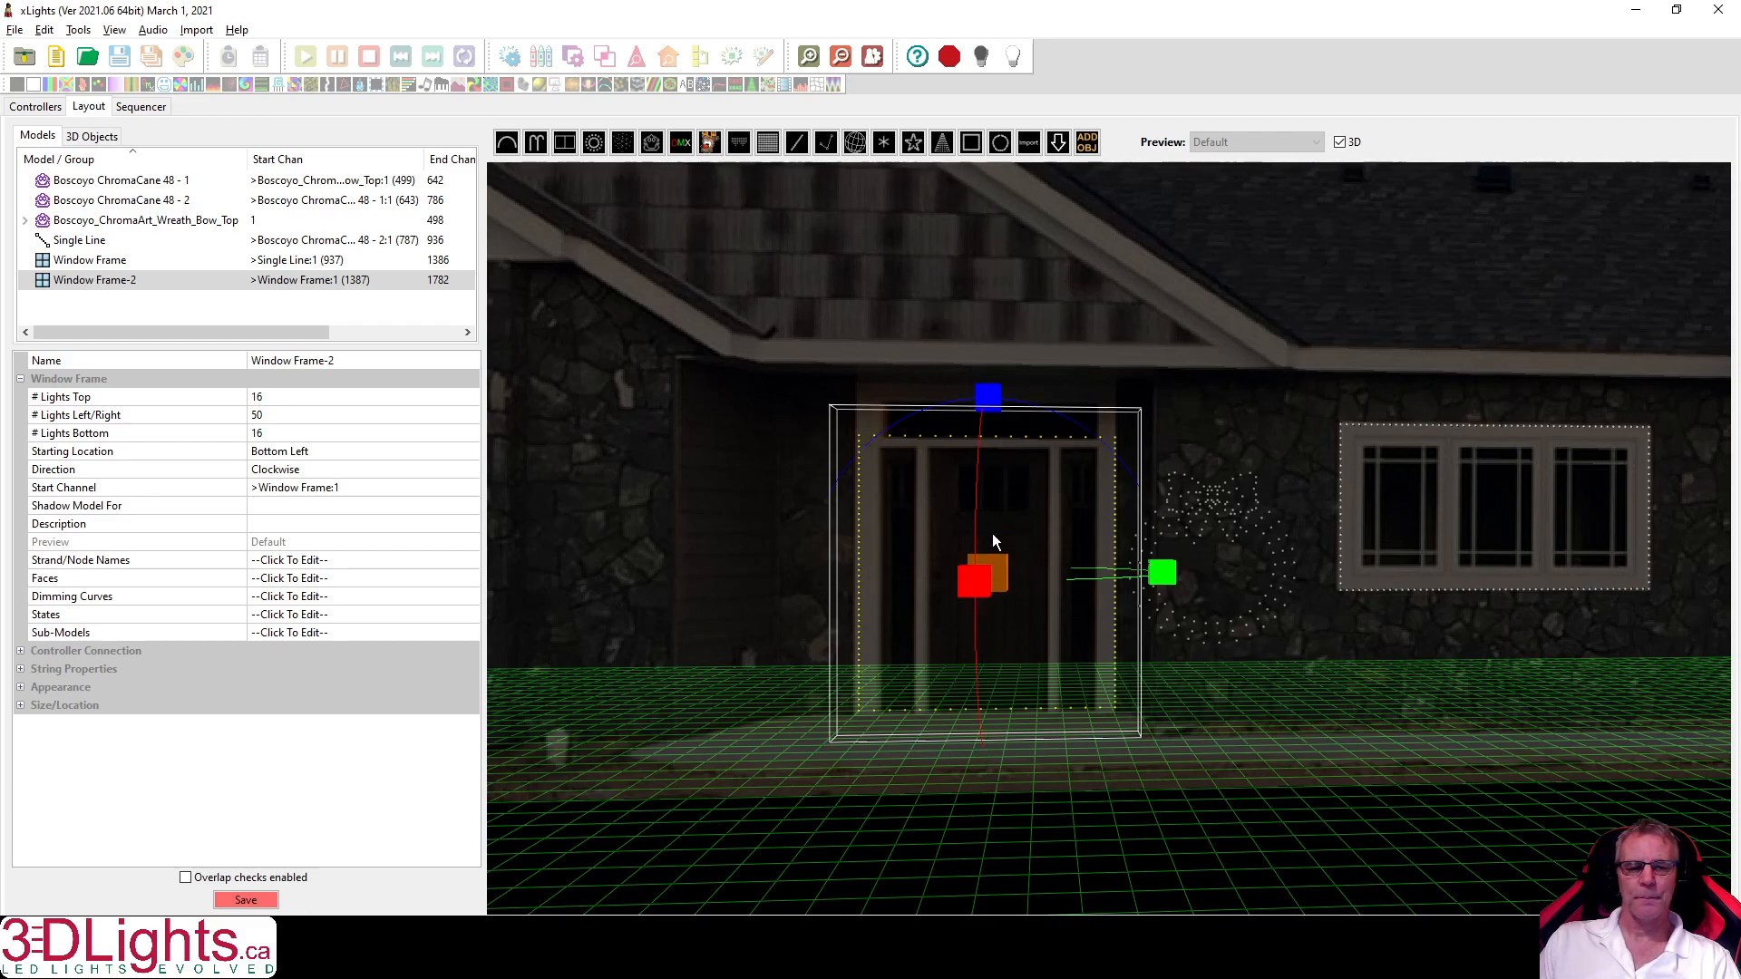
left_click(1004, 564)
left_click_drag(983, 419, 983, 425)
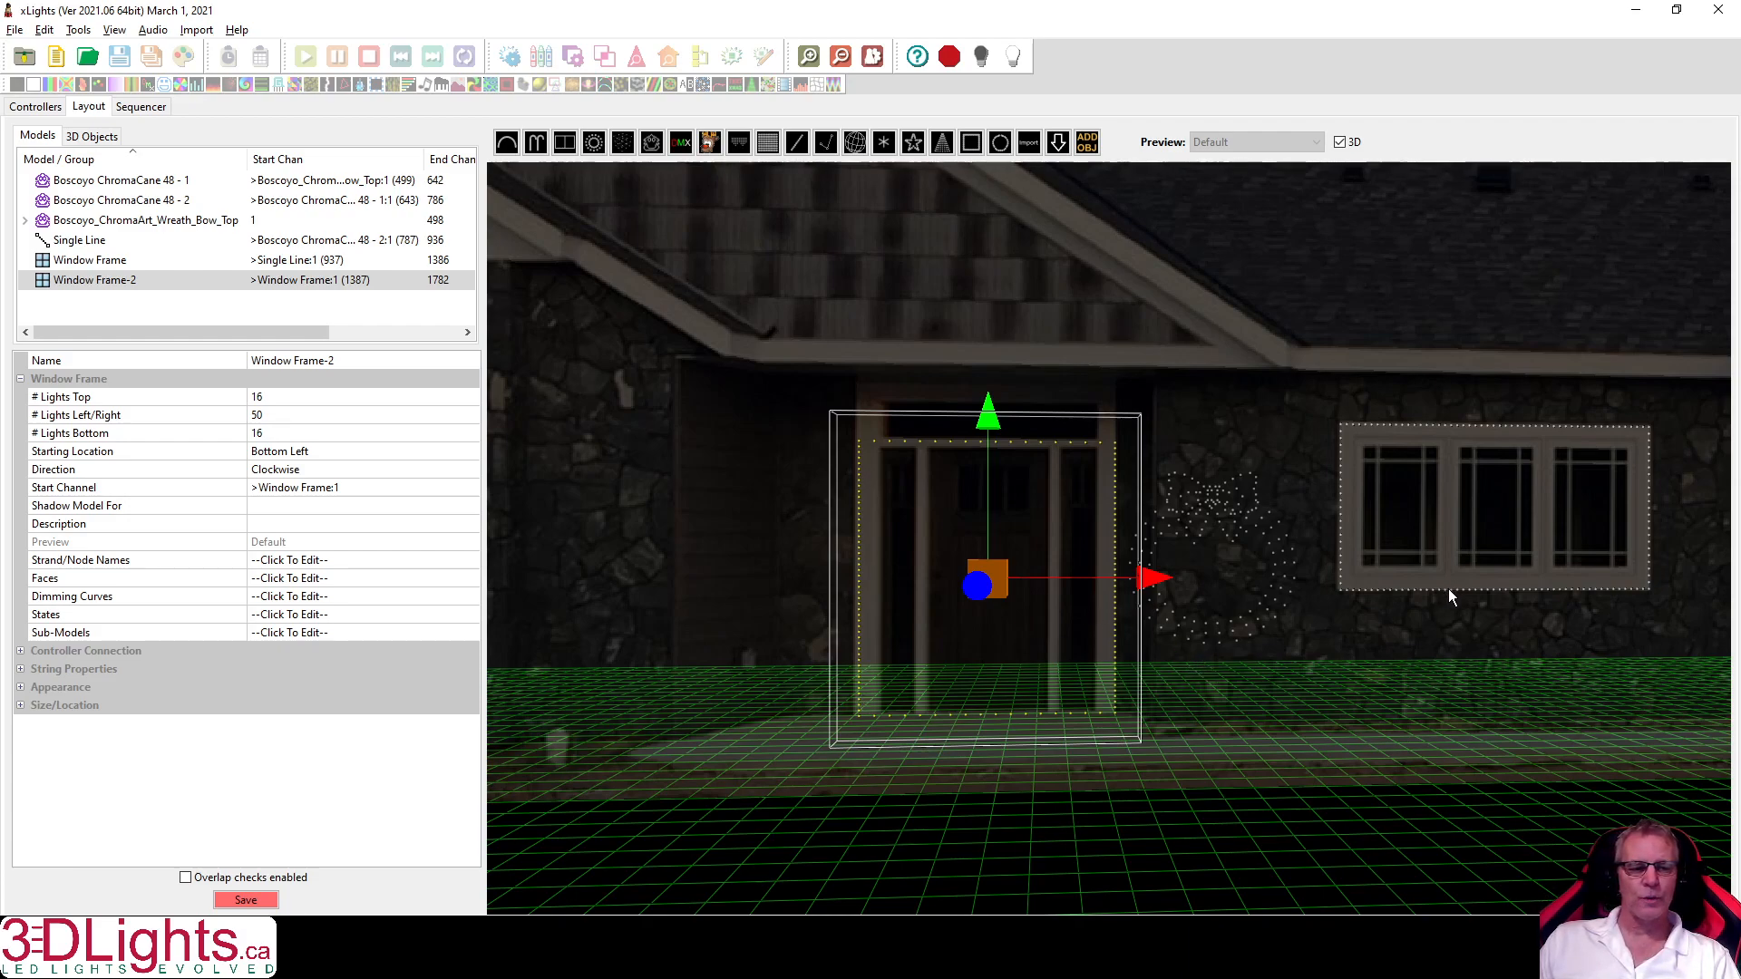
Rename Window Frame-2 to "Cadre de porte Avant".
left_click(180, 282)
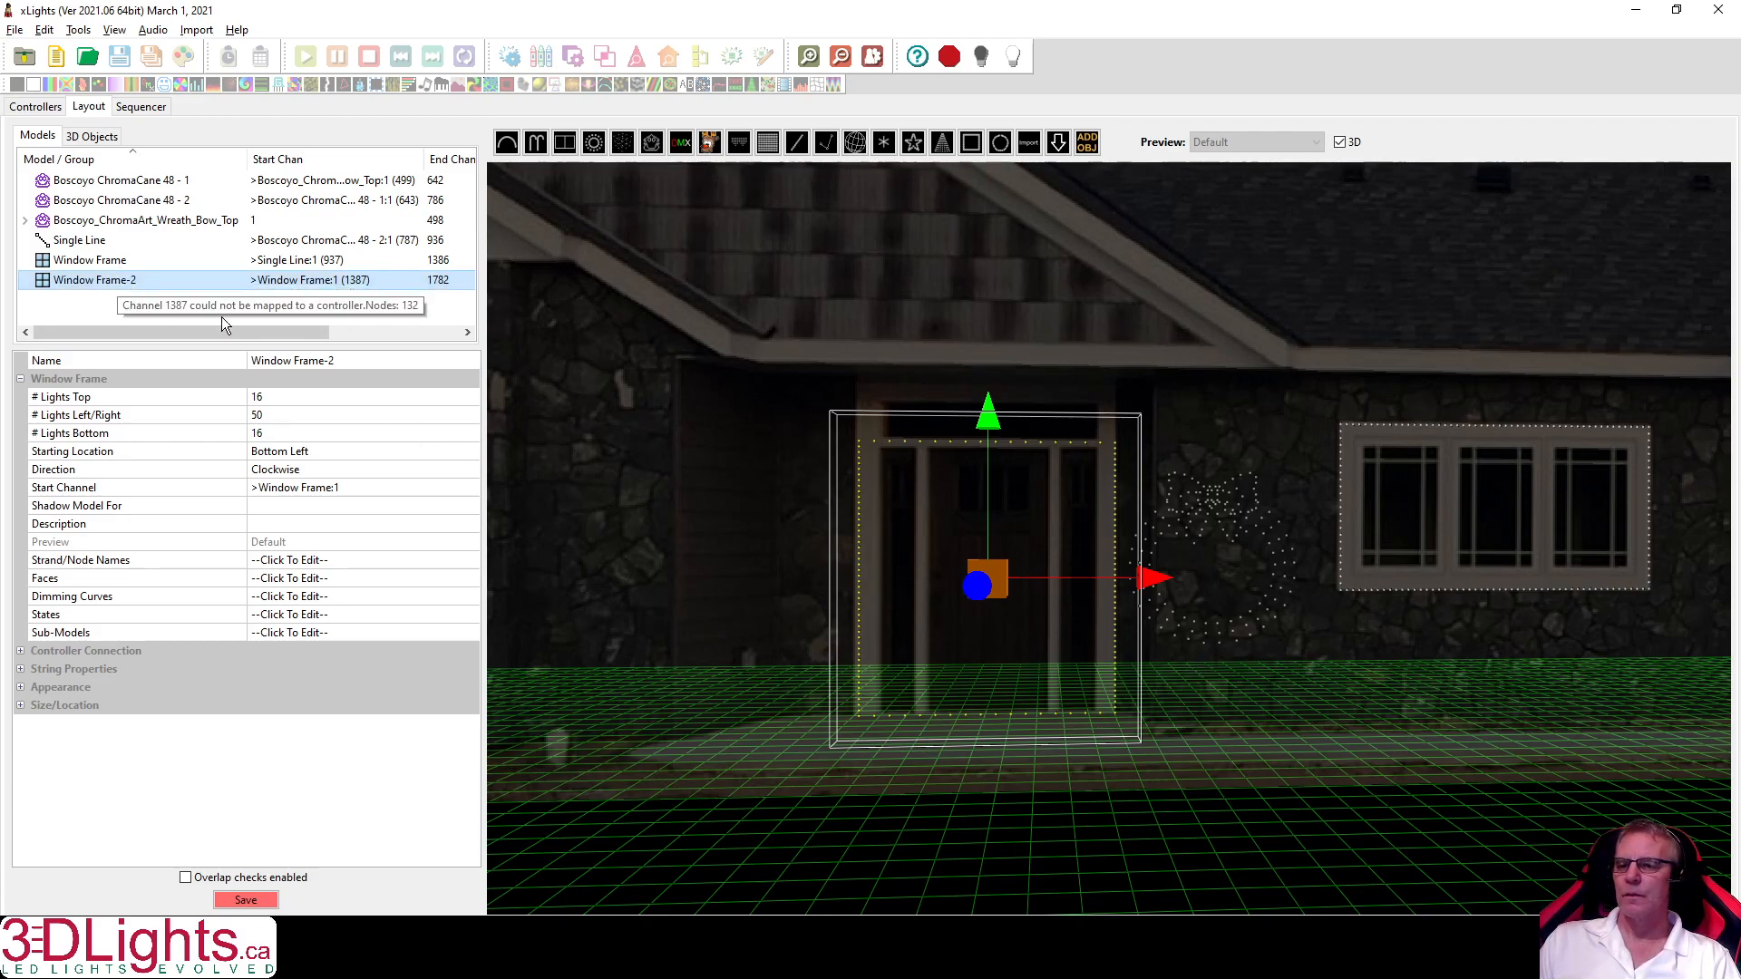
left_click(351, 363)
type("Cadre de porte Ava")
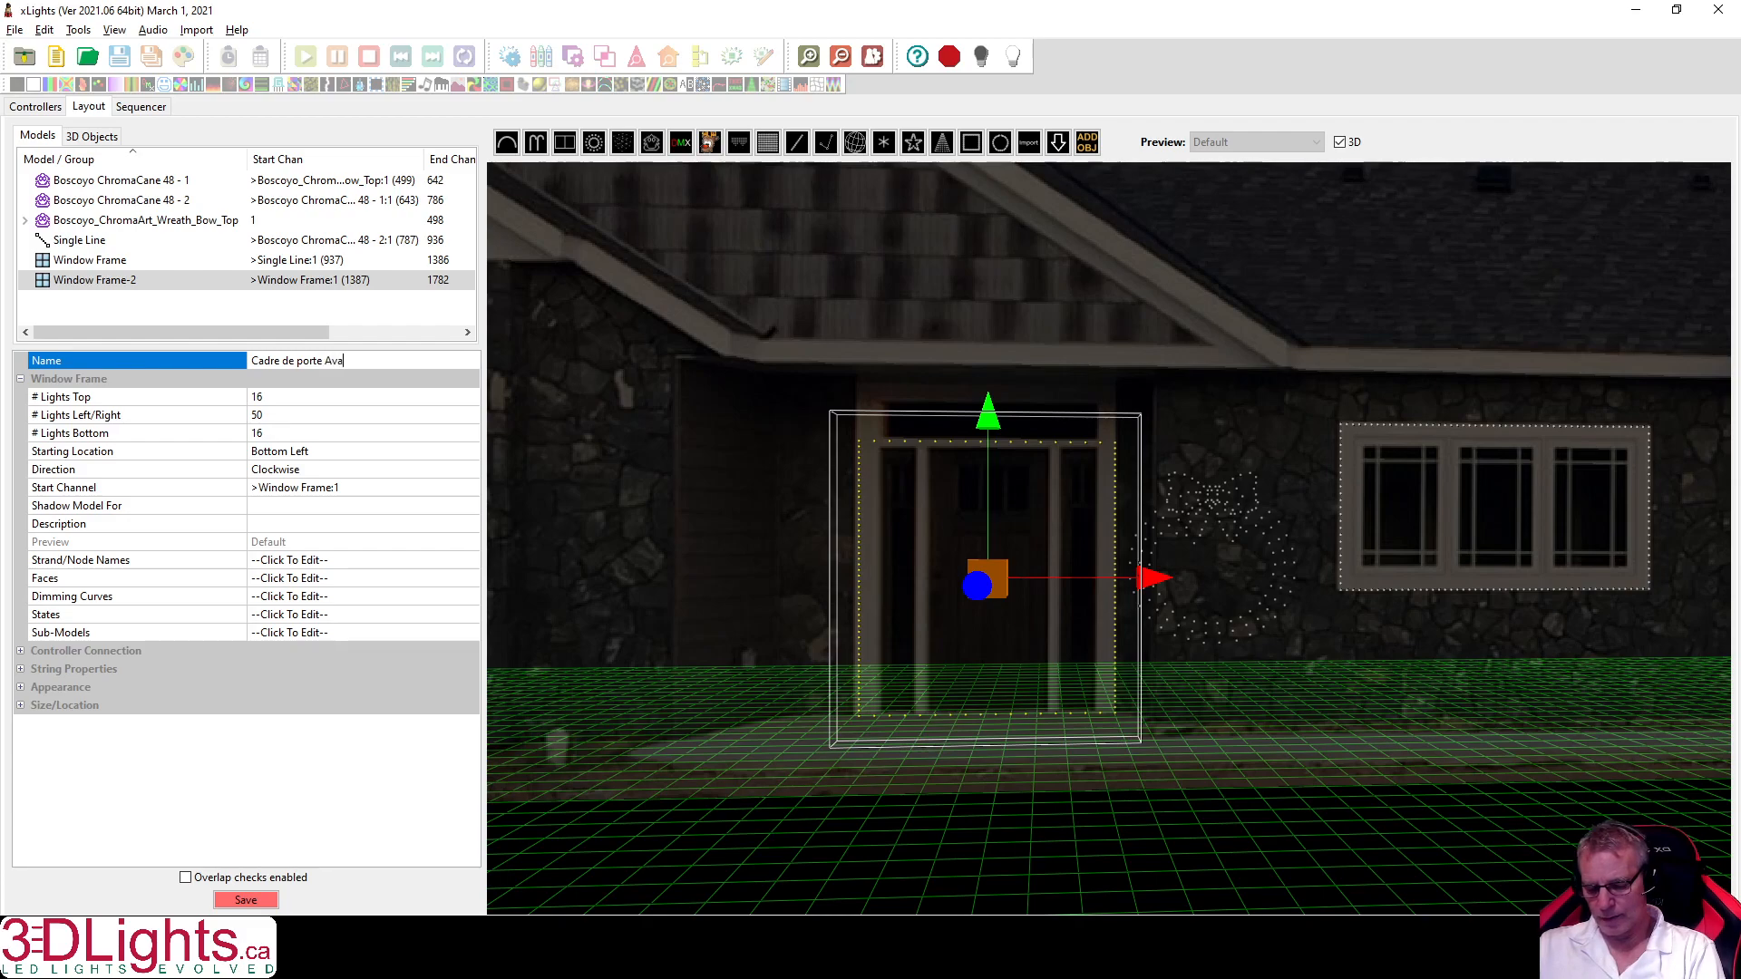
type("nt")
key("Return")
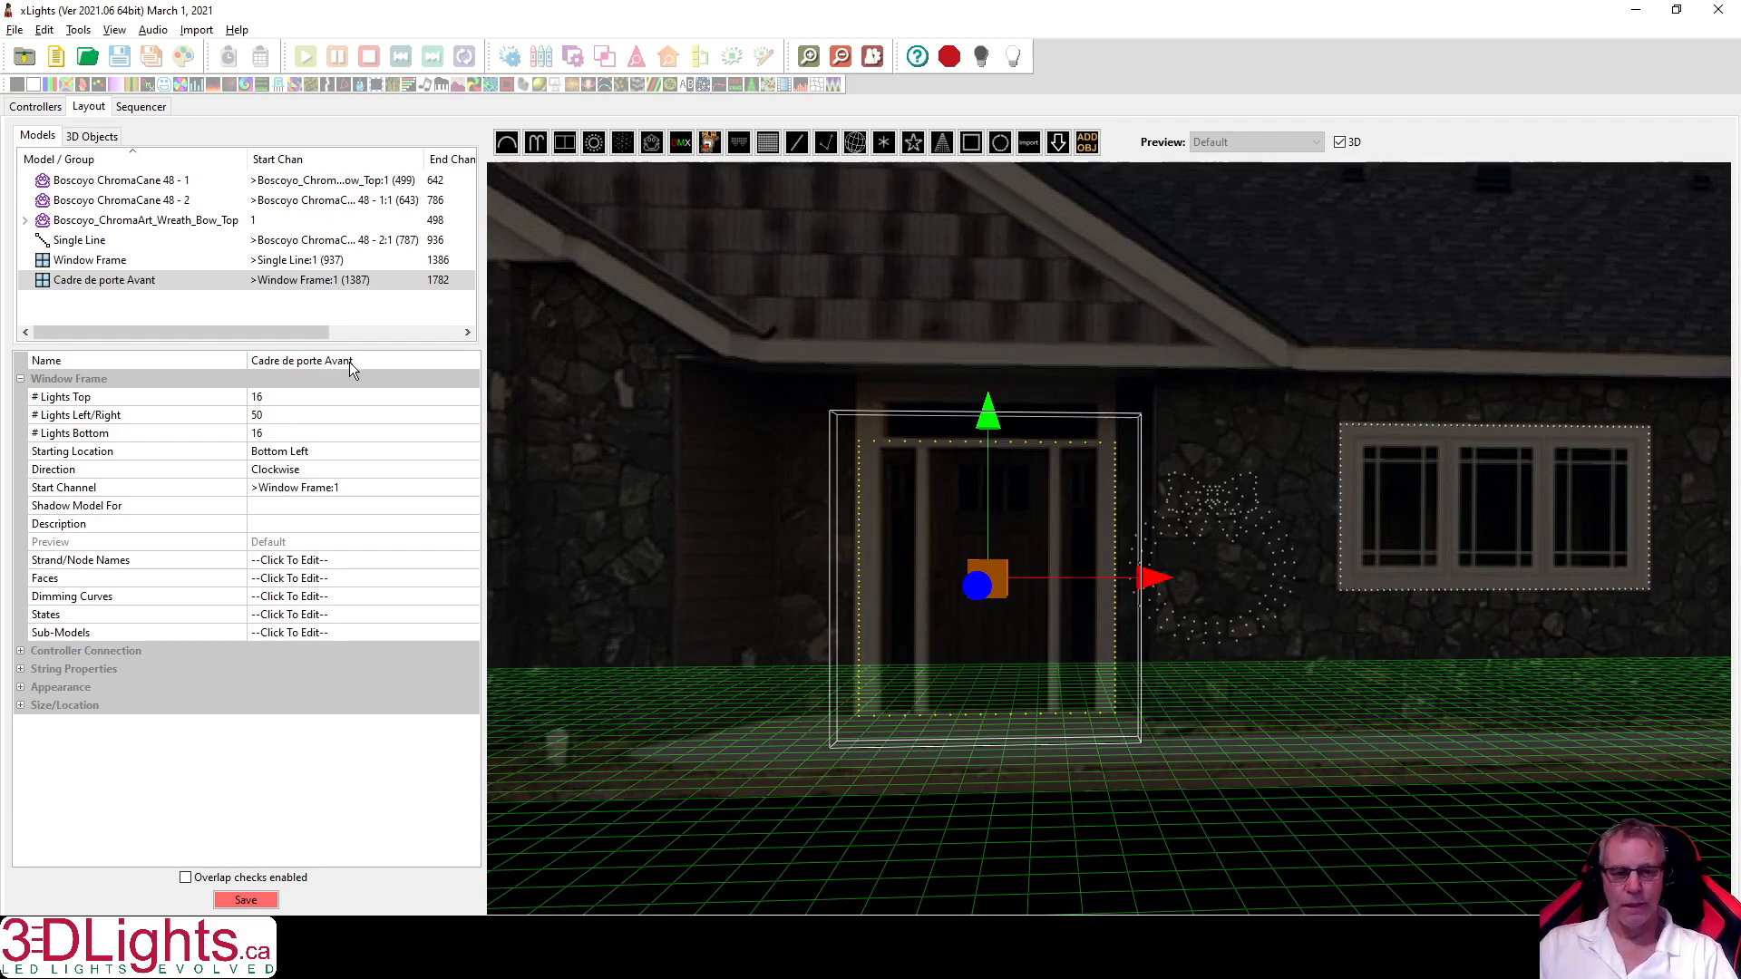
Set Cadre de porte Avant's number of top lights to 50 and its bottom lights to 0.
left_click(116, 260)
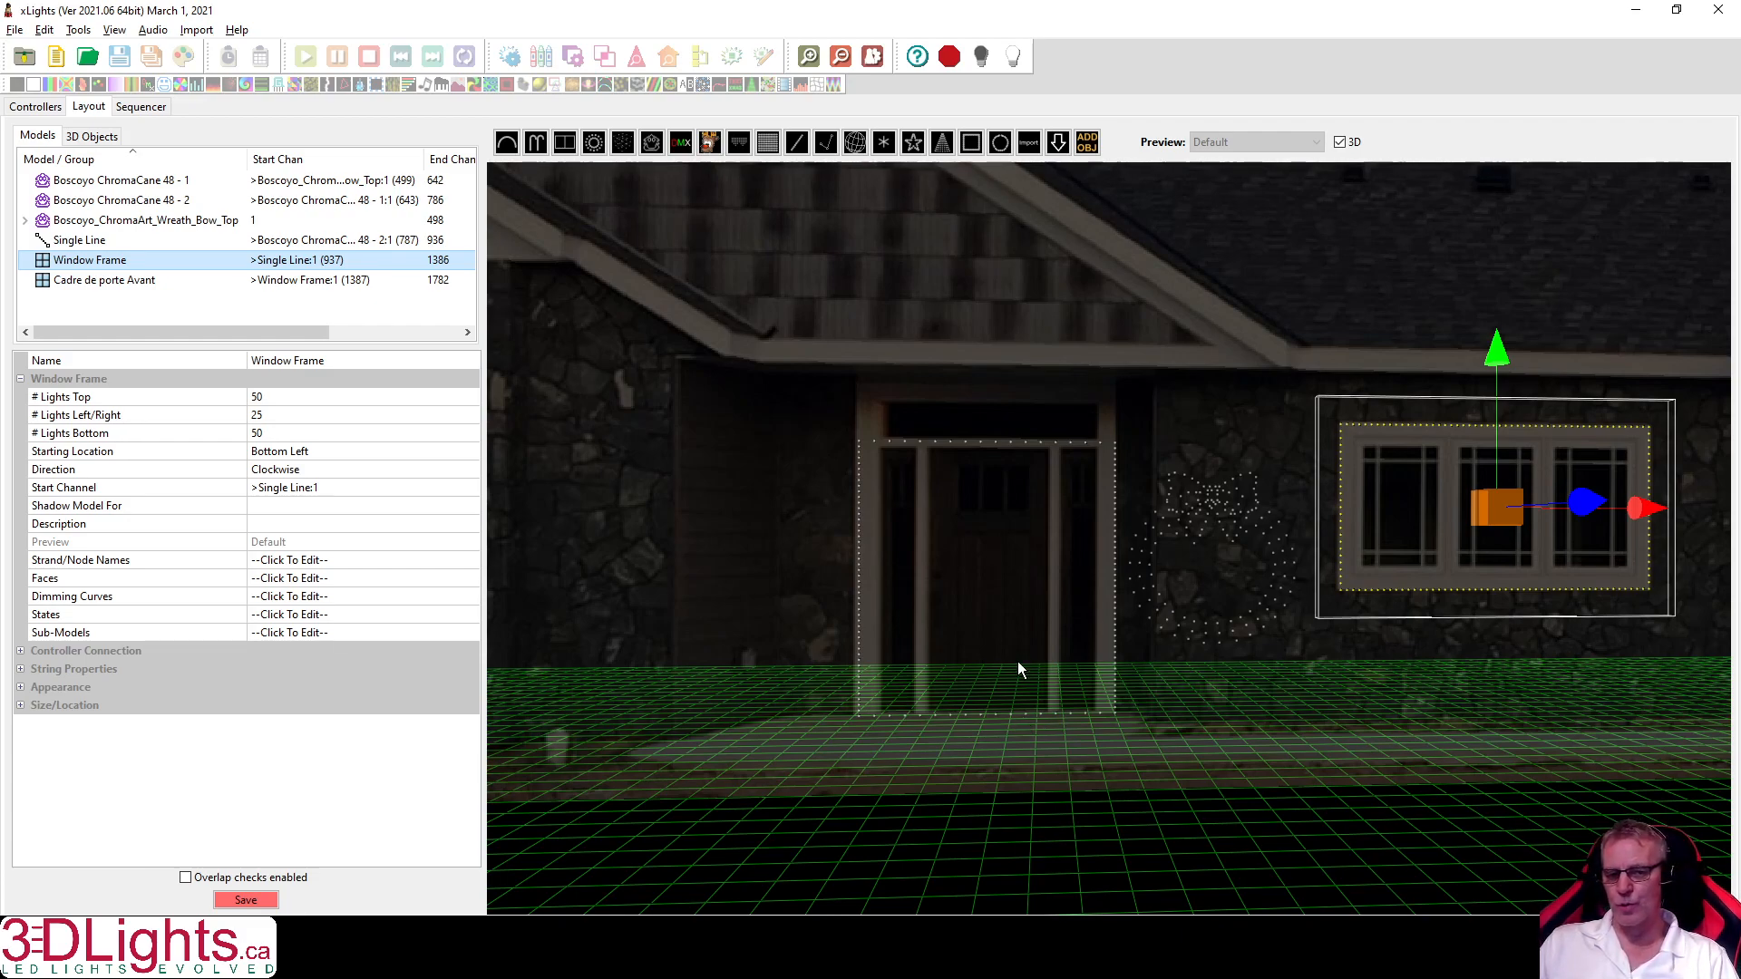
left_click(107, 281)
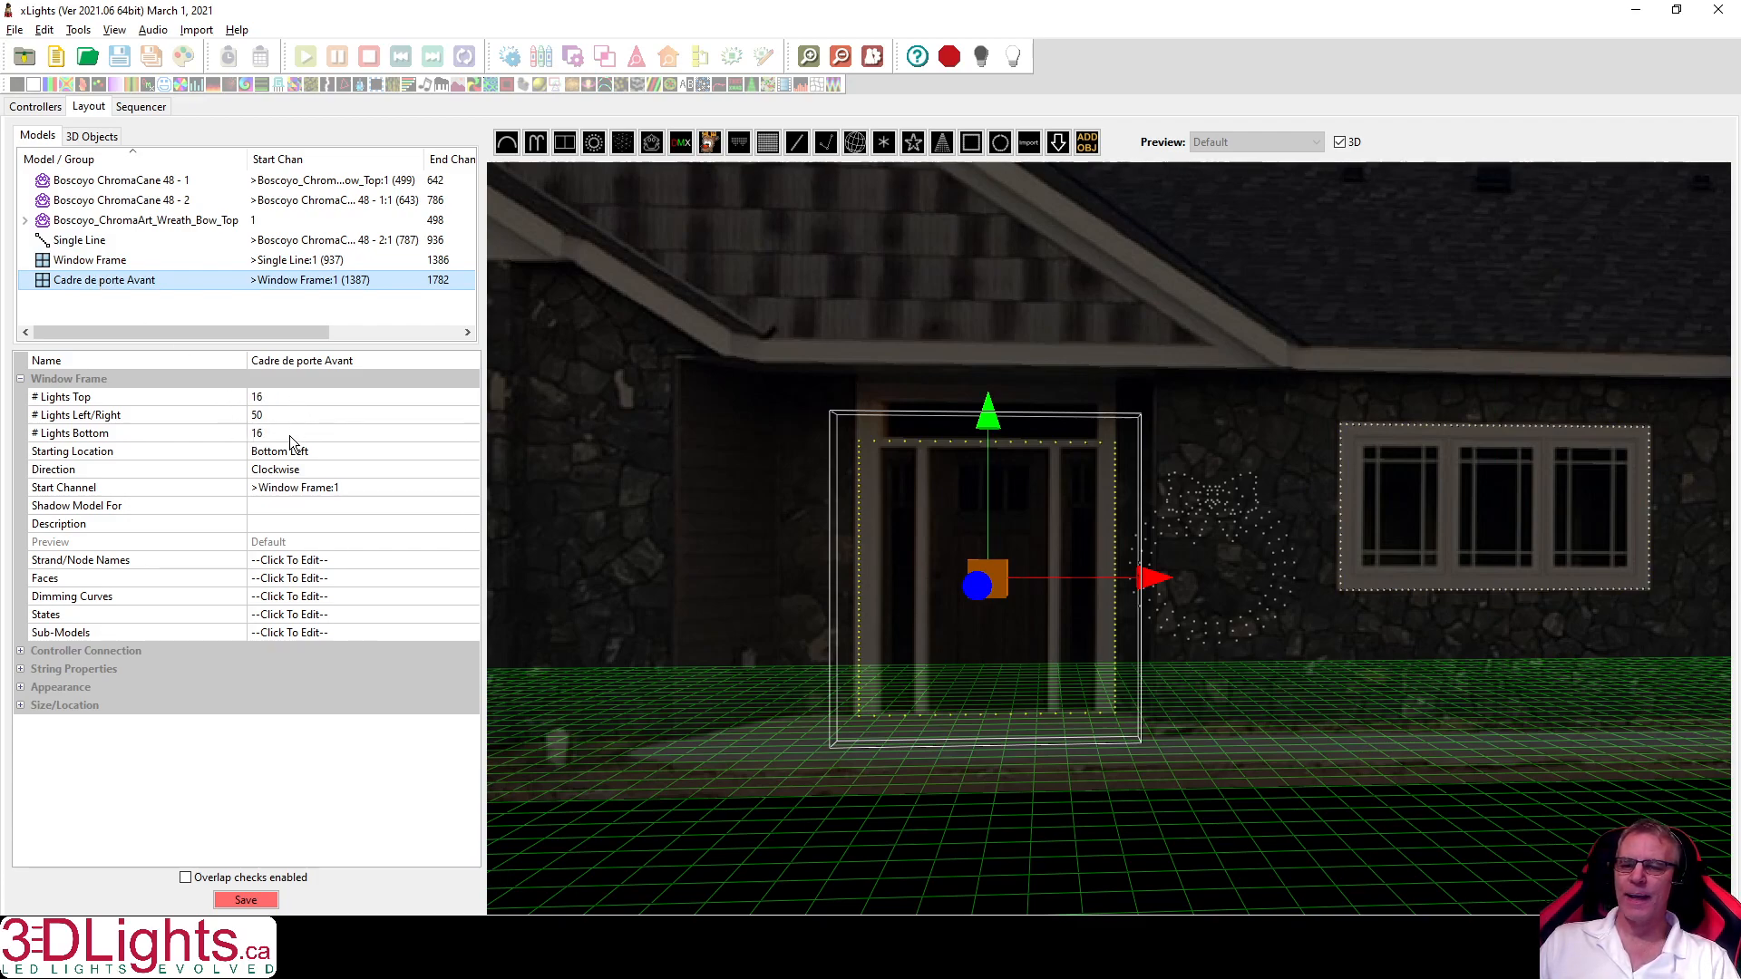
left_click(302, 397)
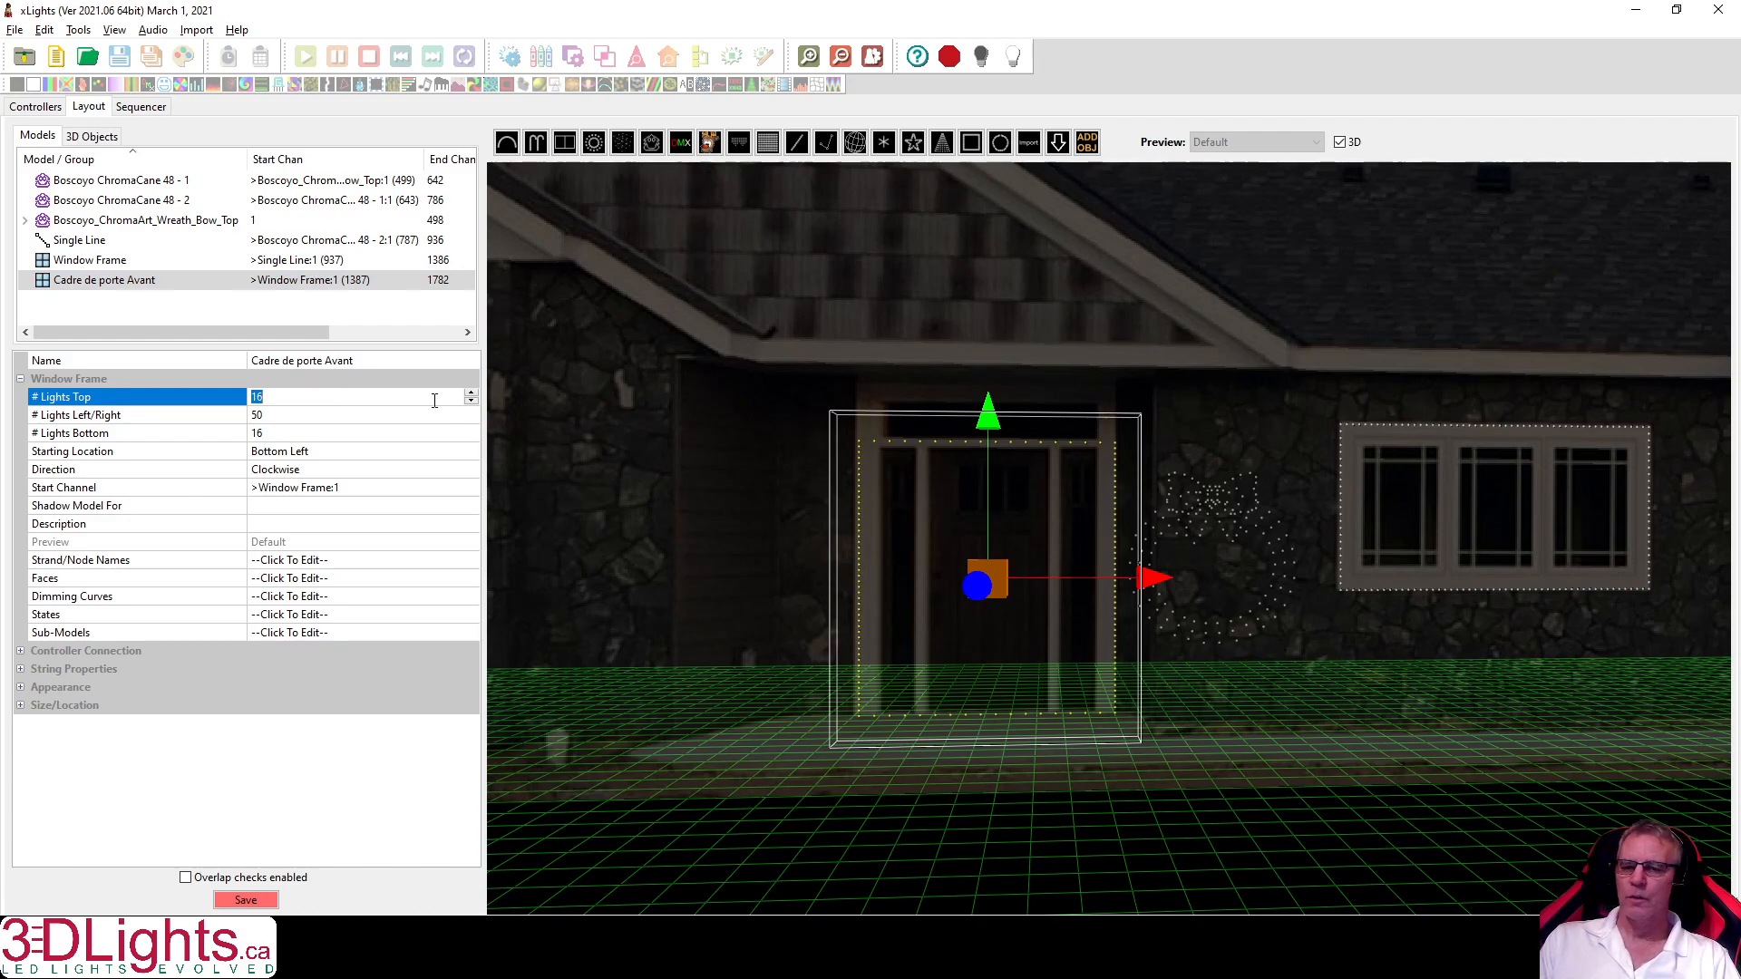
type("50")
key("Return")
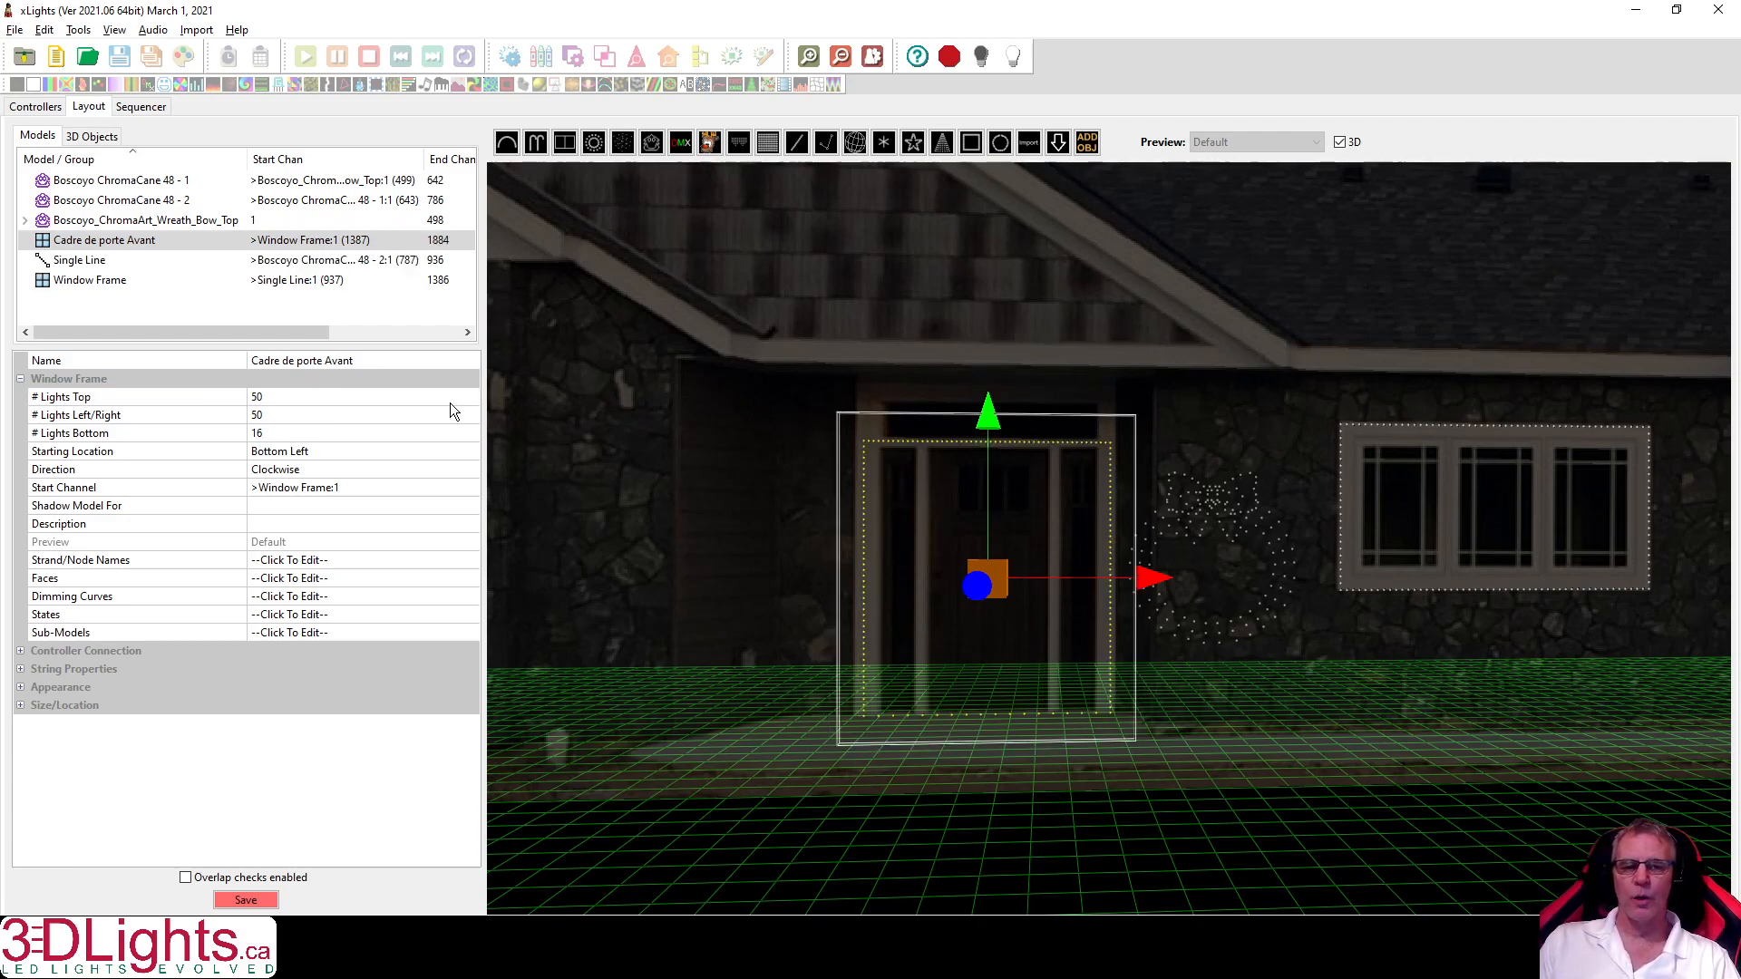
left_click(283, 434)
type("0")
key("Return")
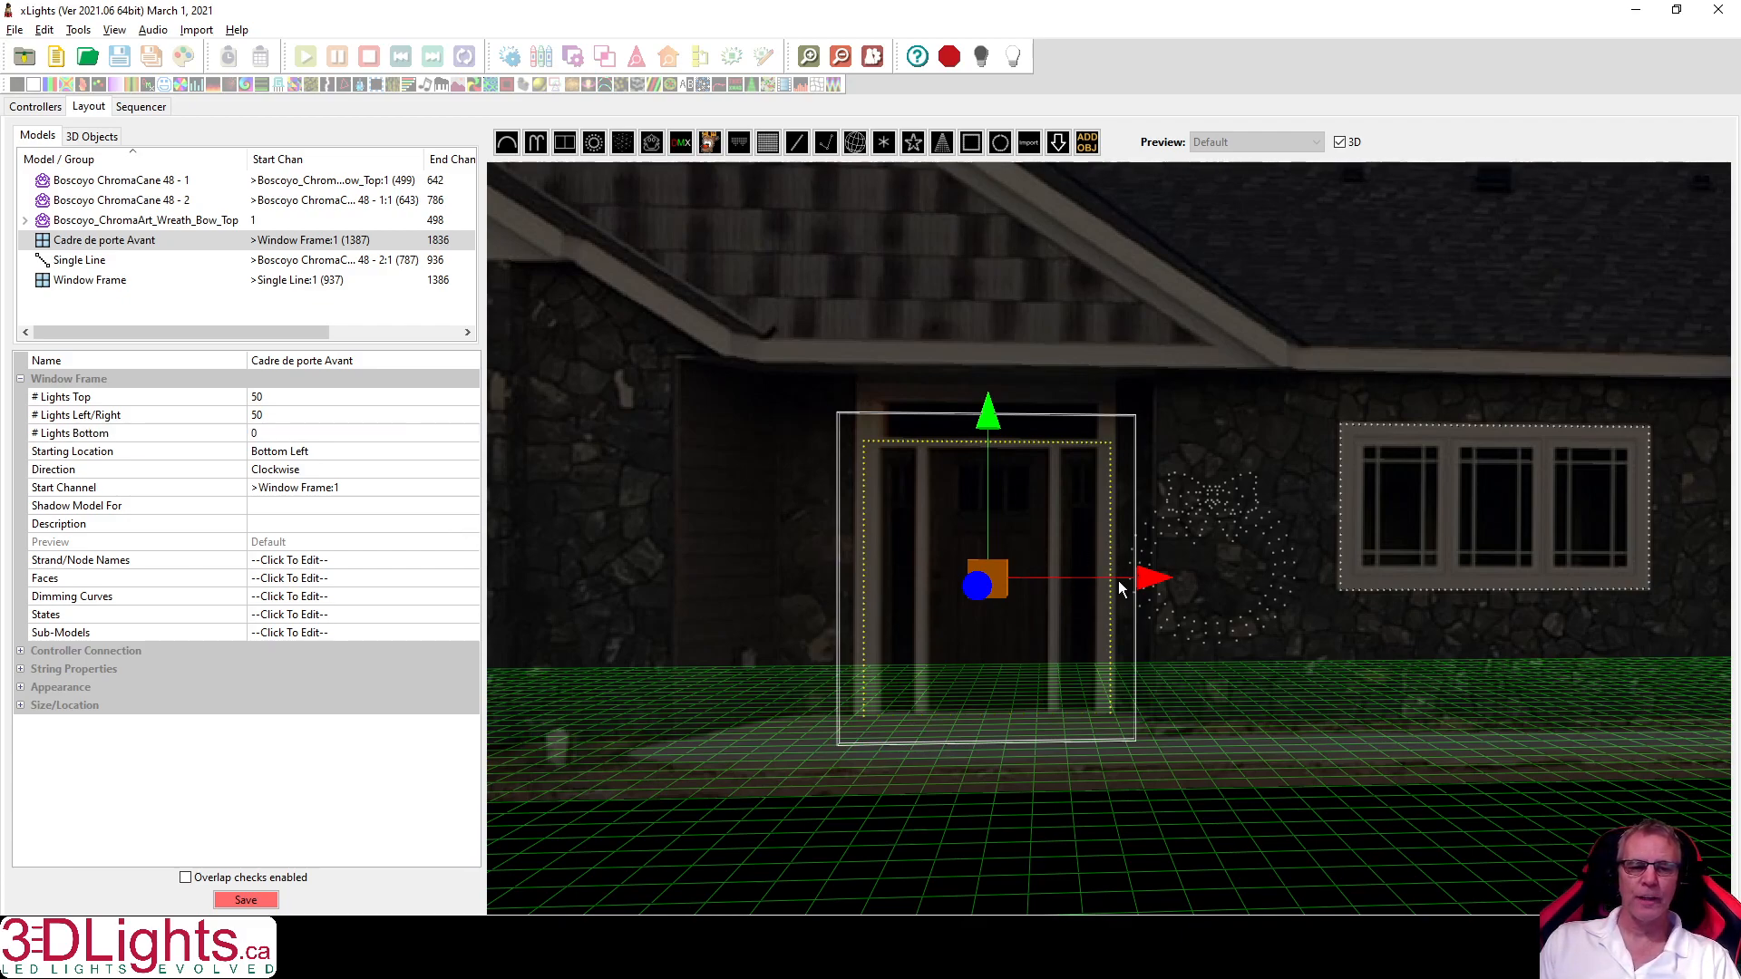
Stretch the front door frame slightly wider and nudge it left to fit the outer edges of the door trim.
left_click_drag(1149, 585, 1163, 579)
left_click(1007, 575)
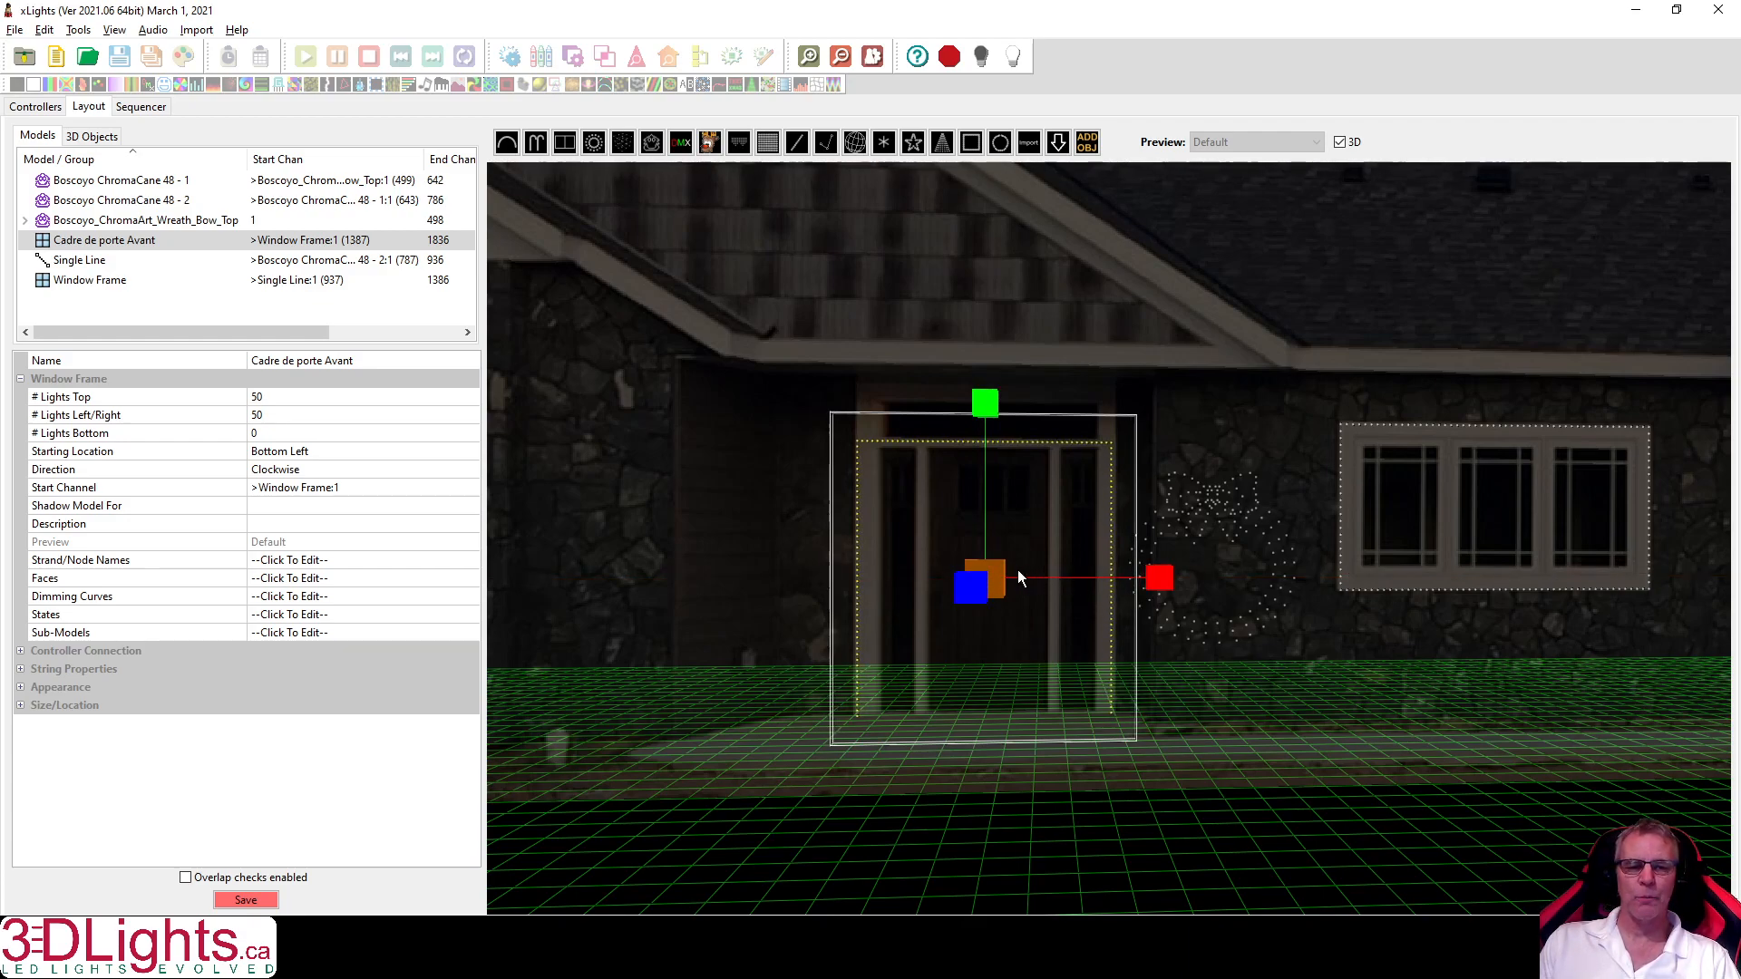
left_click(993, 577)
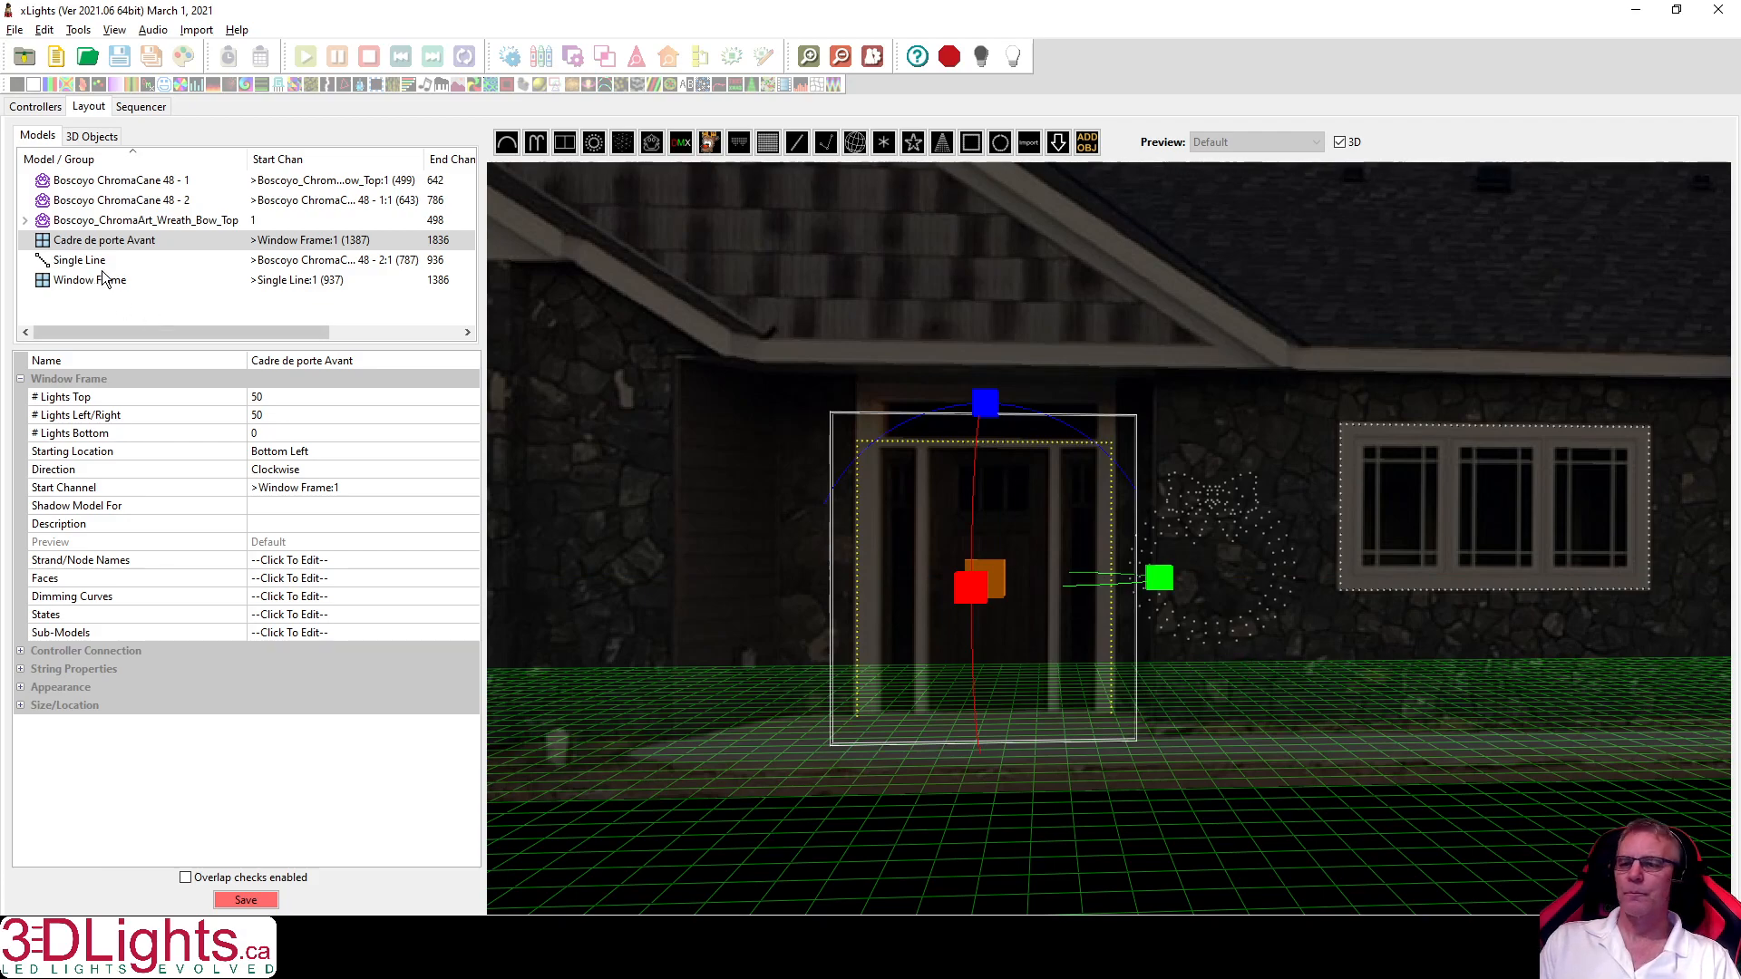
Locate Boscoyo ChromaCane 48 - 2 in the 3D view and examine how the placed models sit along the house front.
left_click(118, 225)
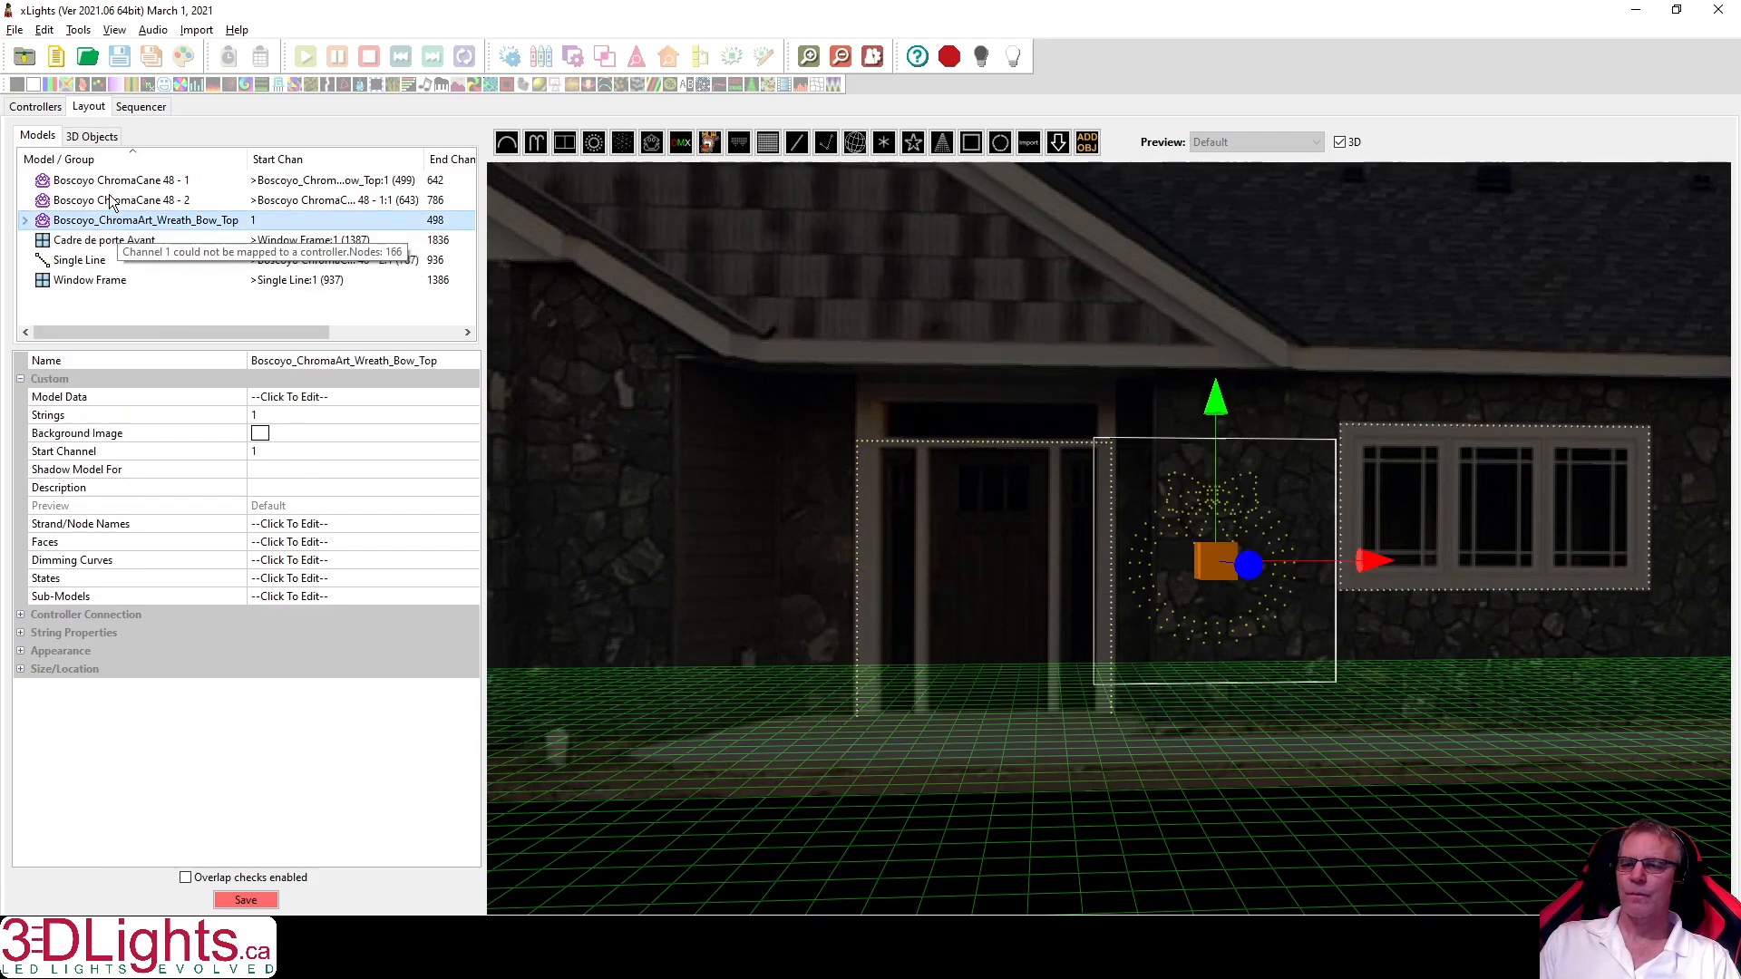
left_click(114, 202)
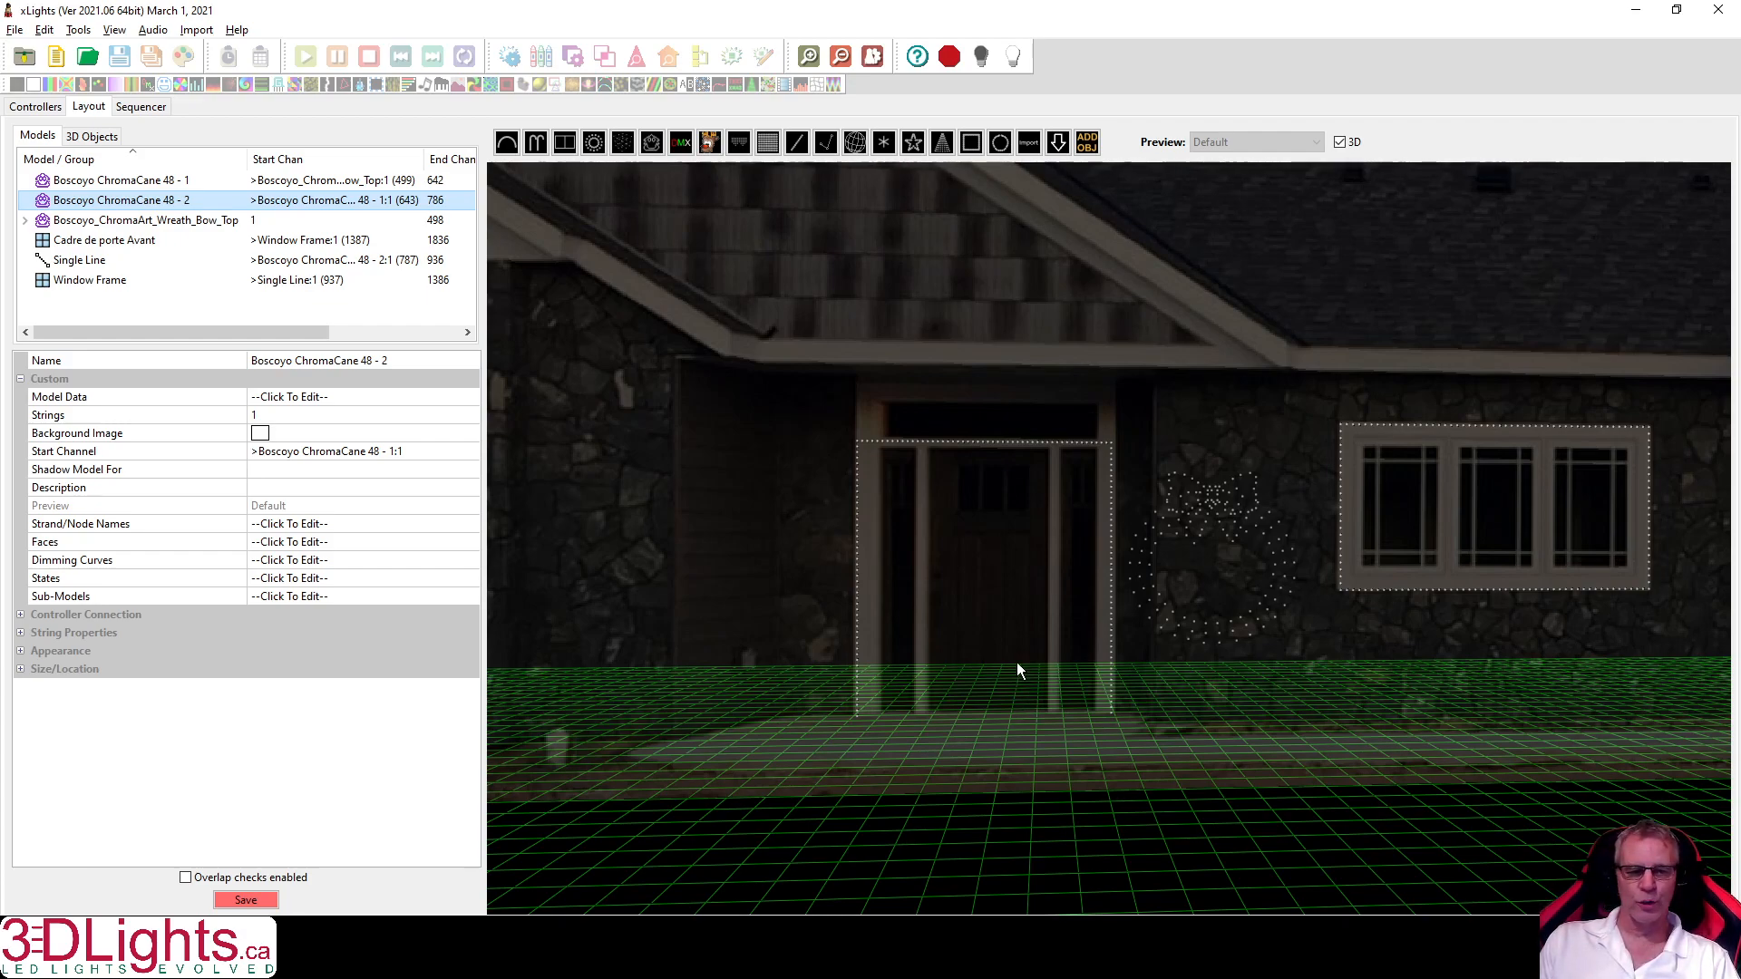
scroll(1018, 669, "down", 1)
scroll(998, 473, "down", 2)
scroll(789, 571, "down", 1)
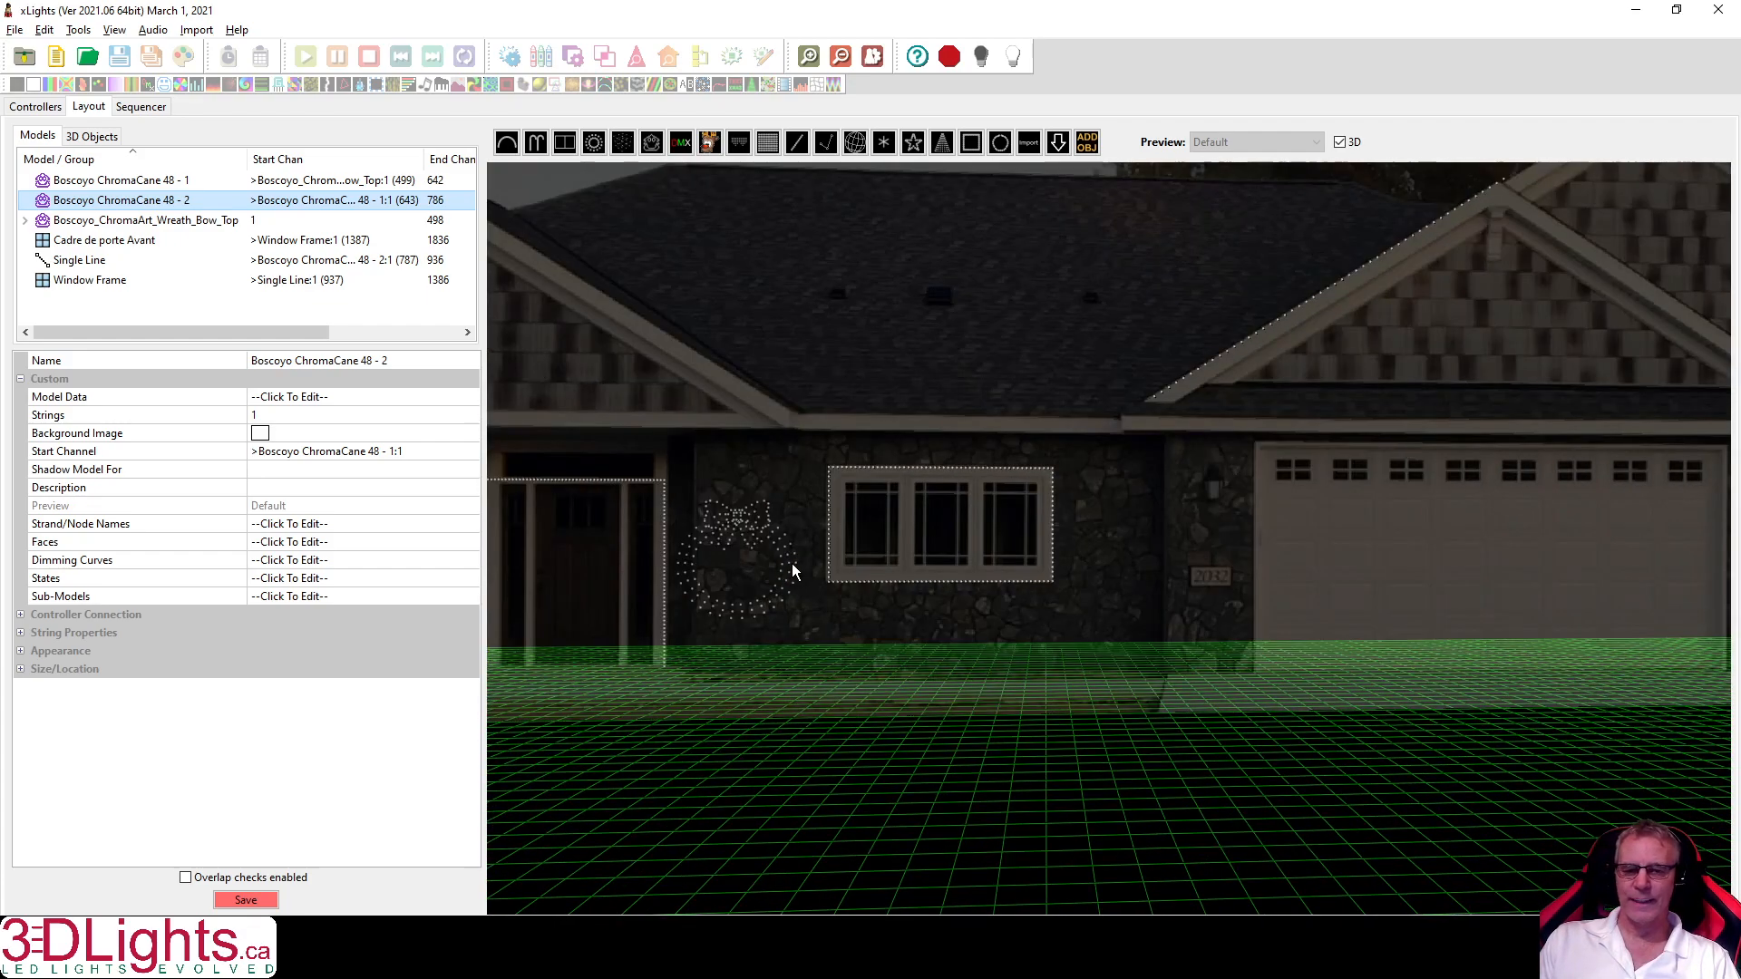
scroll(789, 572, "down", 1)
scroll(771, 580, "up", 1)
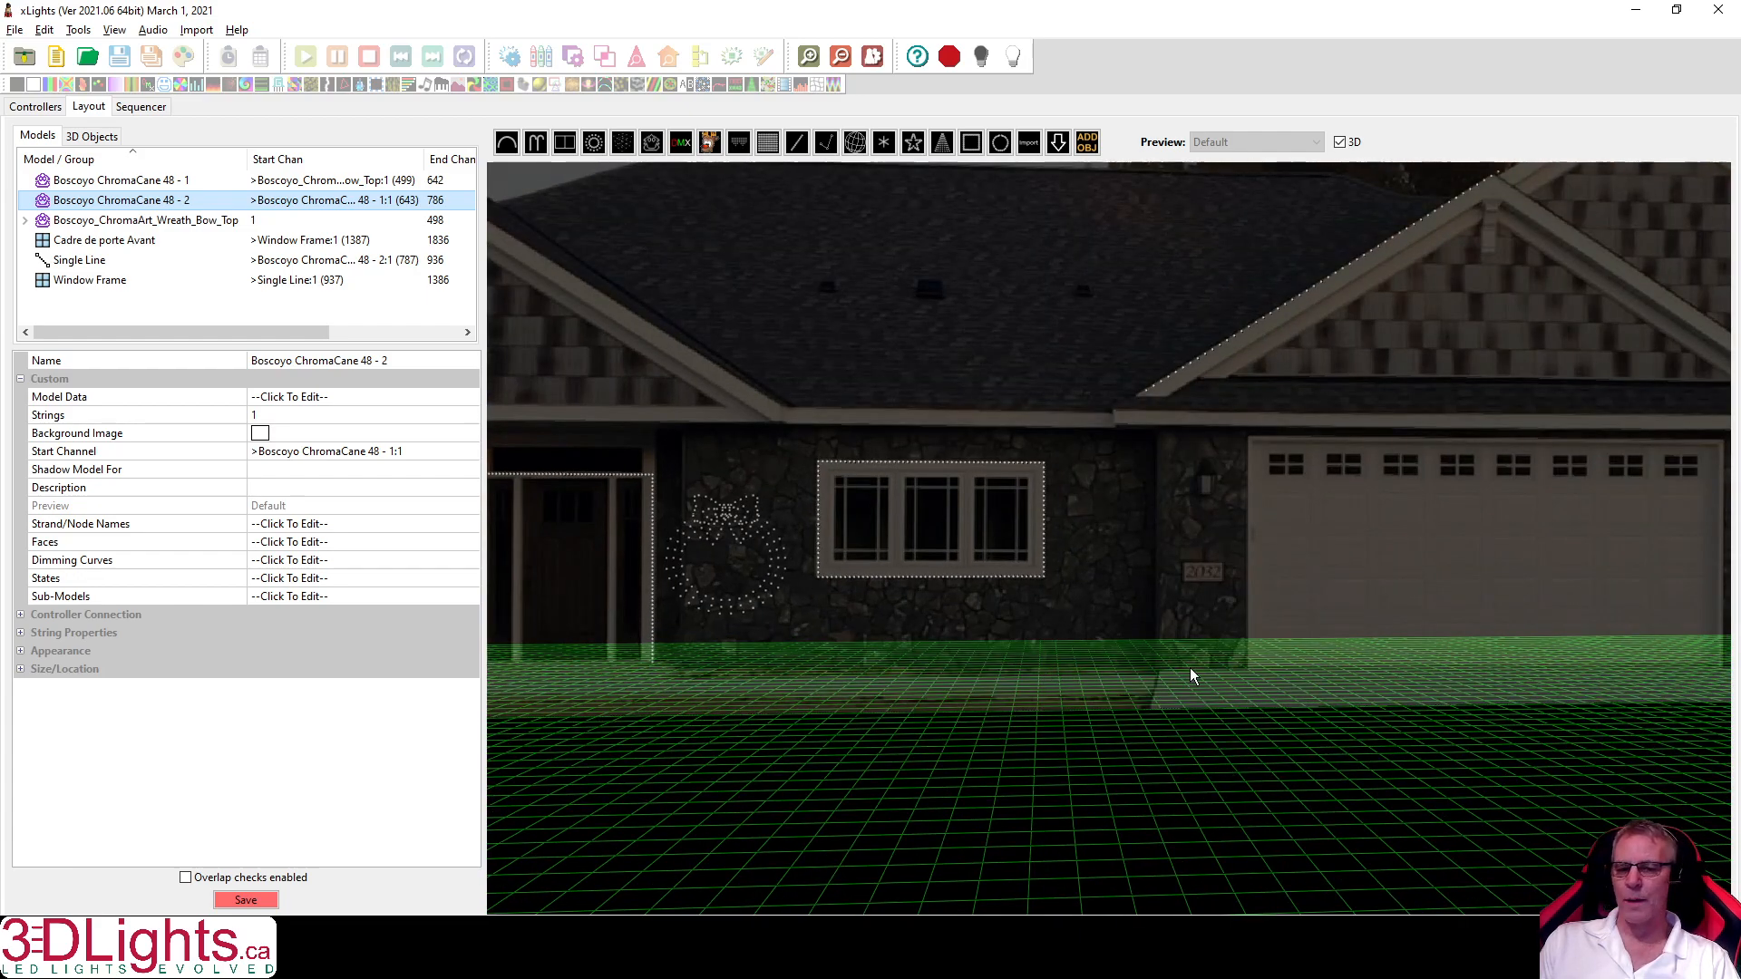
left_click_drag(1241, 560, 1133, 591)
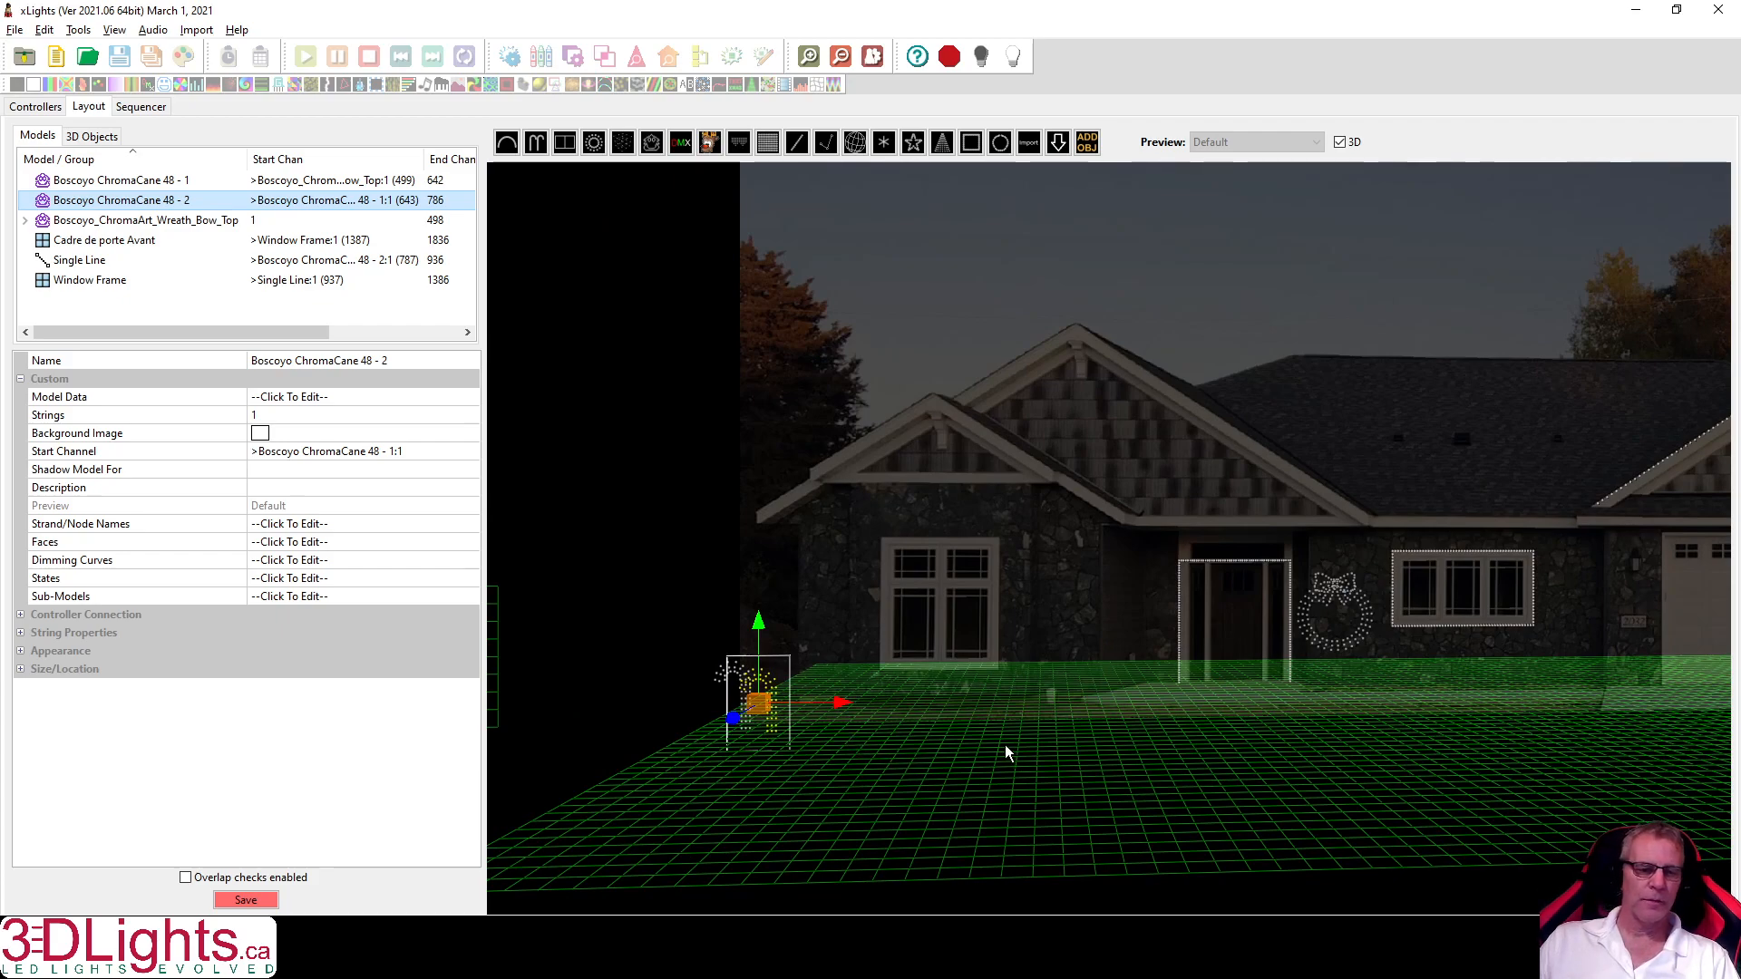
scroll(921, 744, "down", 1)
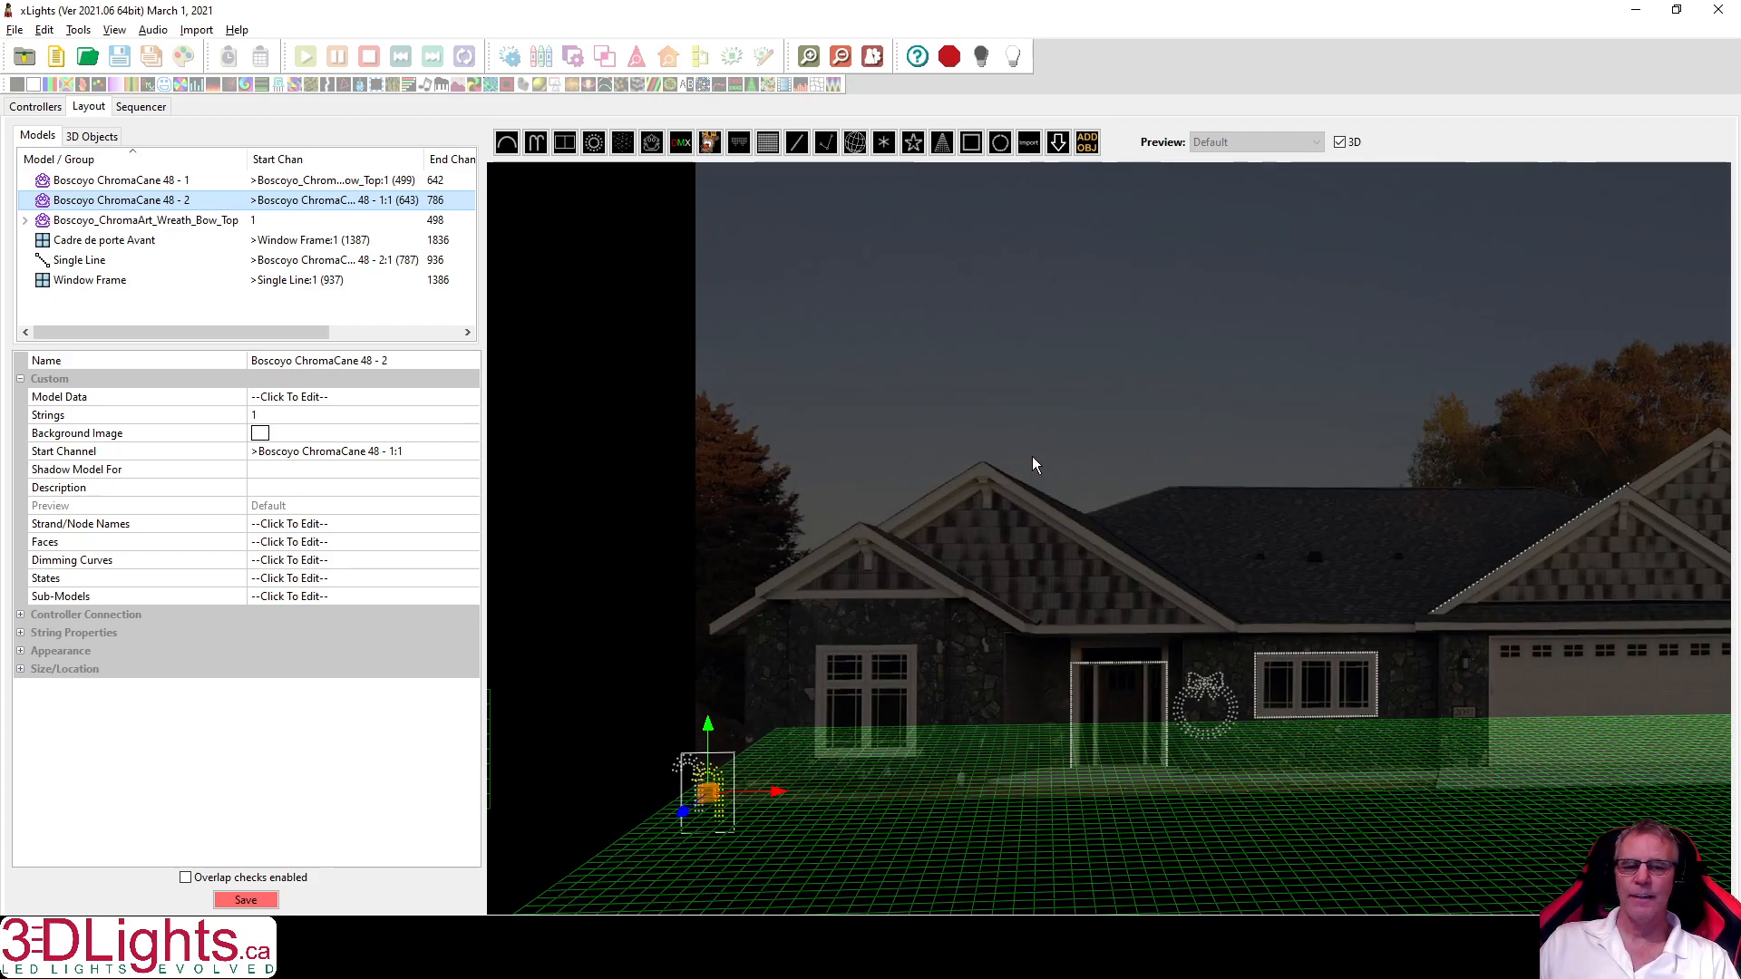
Lock the size and location of Boscoyo ChromaCane 48 - 1 and Boscoyo ChromaCane 48 - 2.
left_click(125, 181)
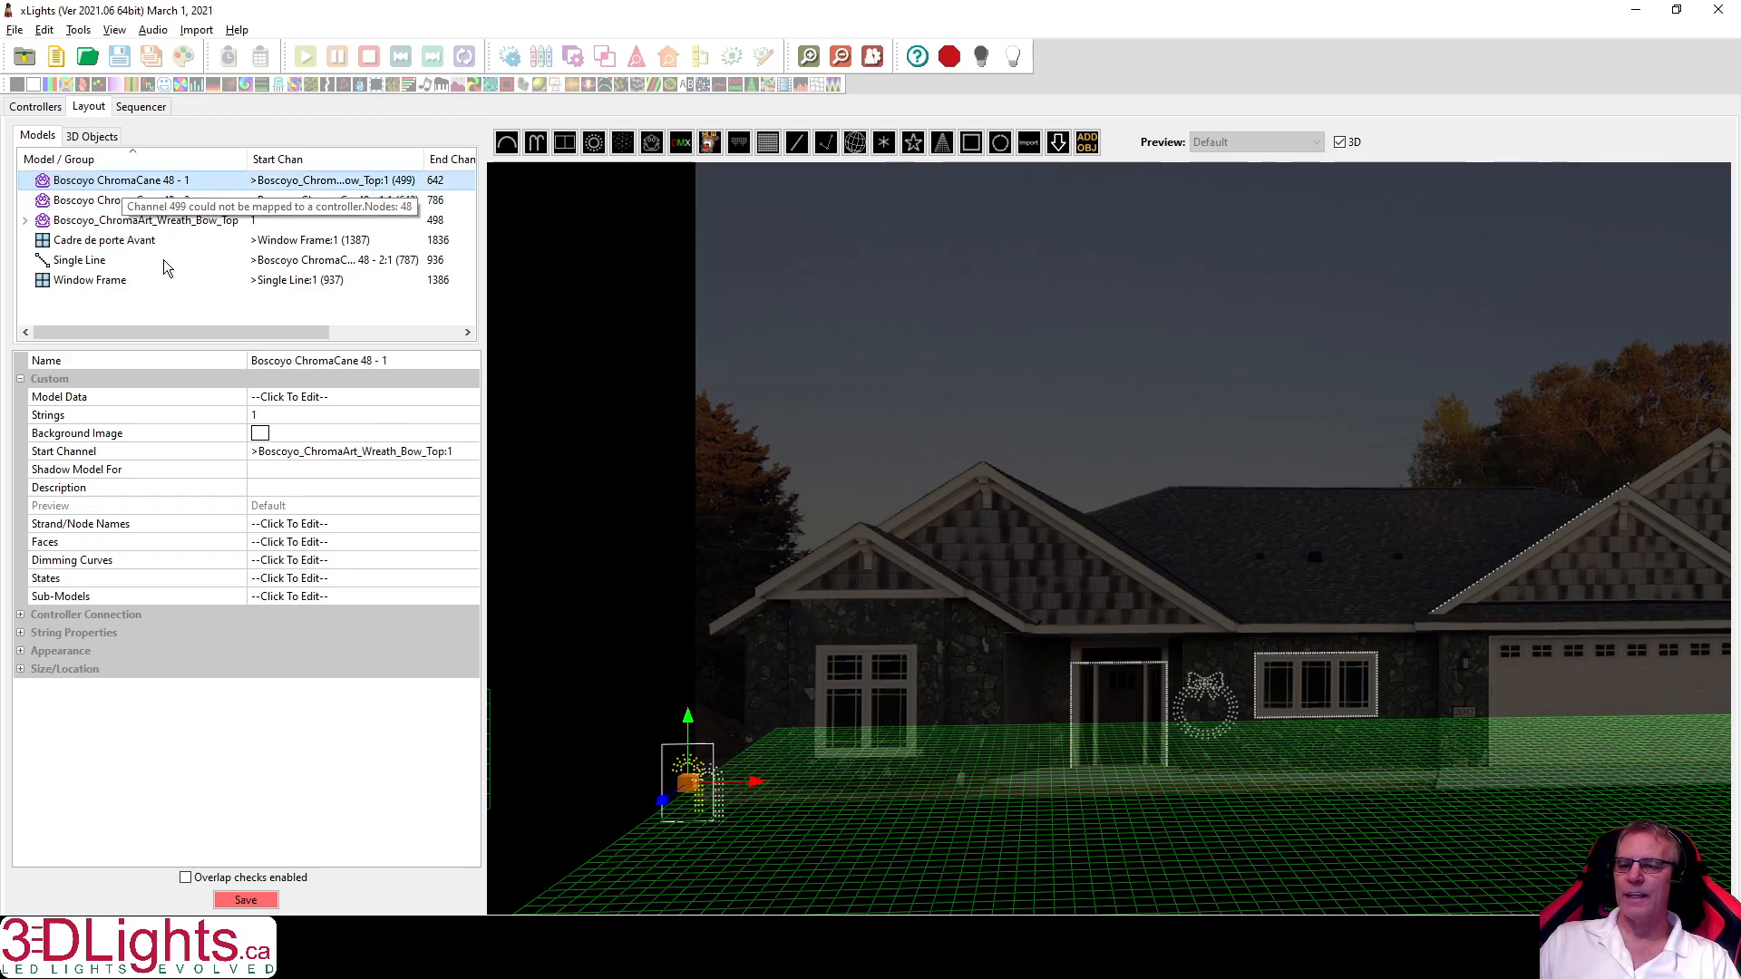
left_click(20, 669)
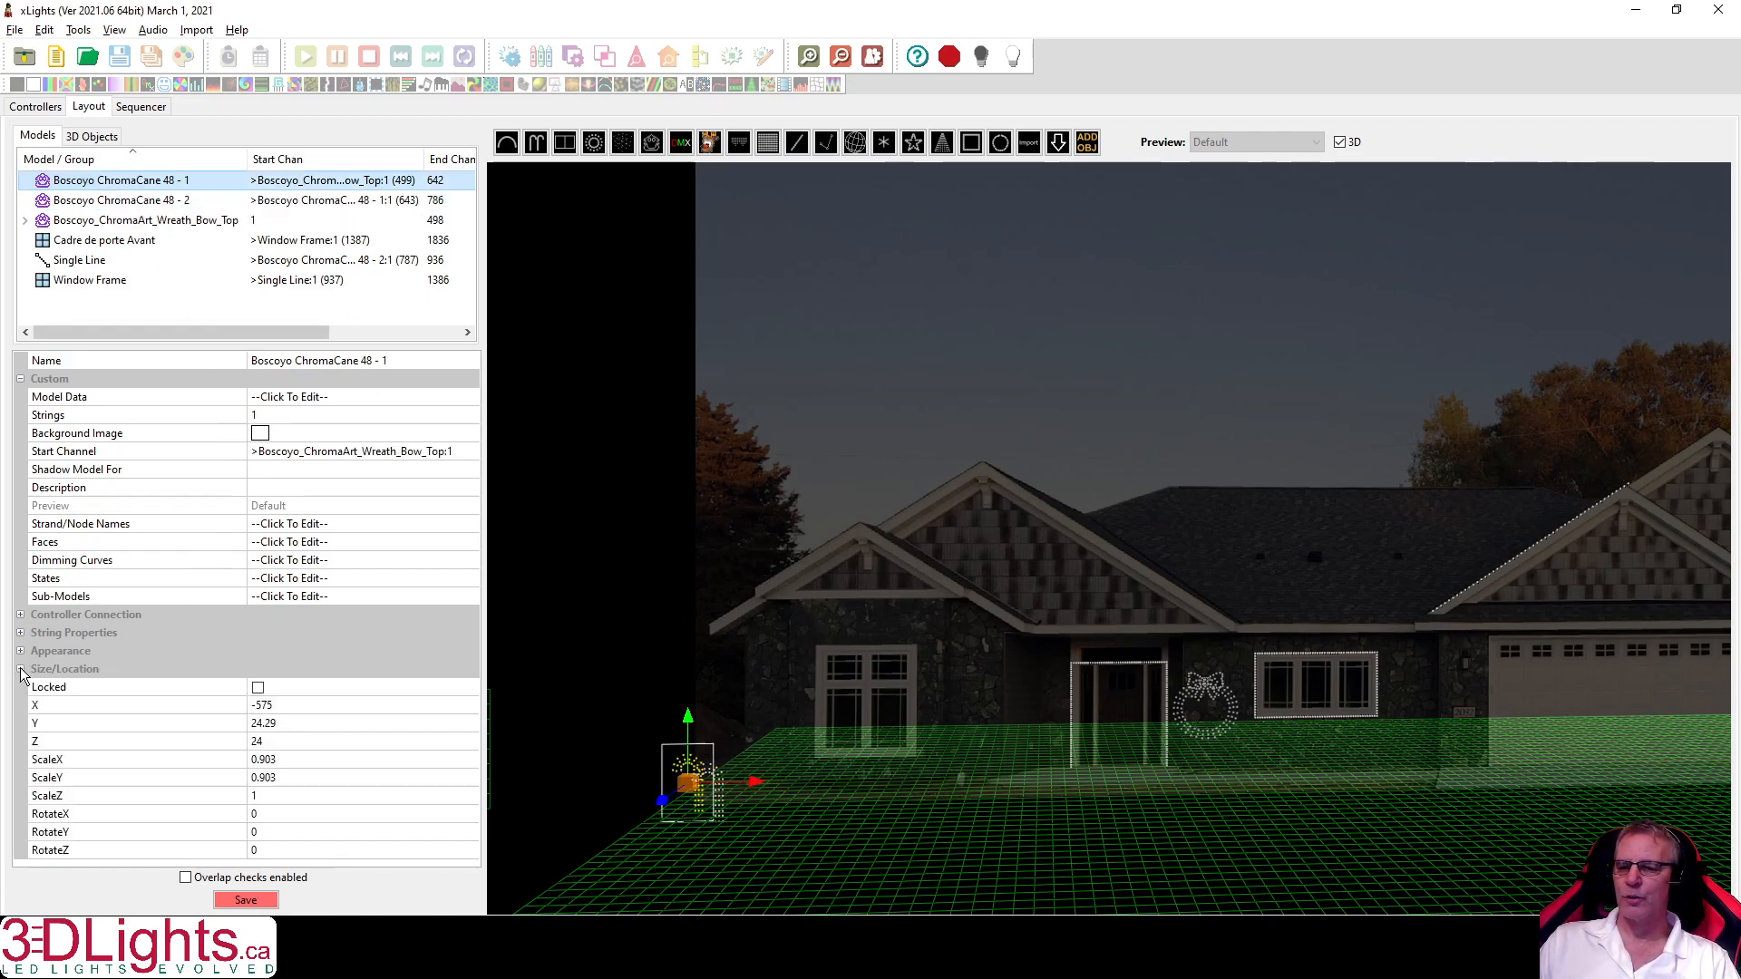
left_click(258, 687)
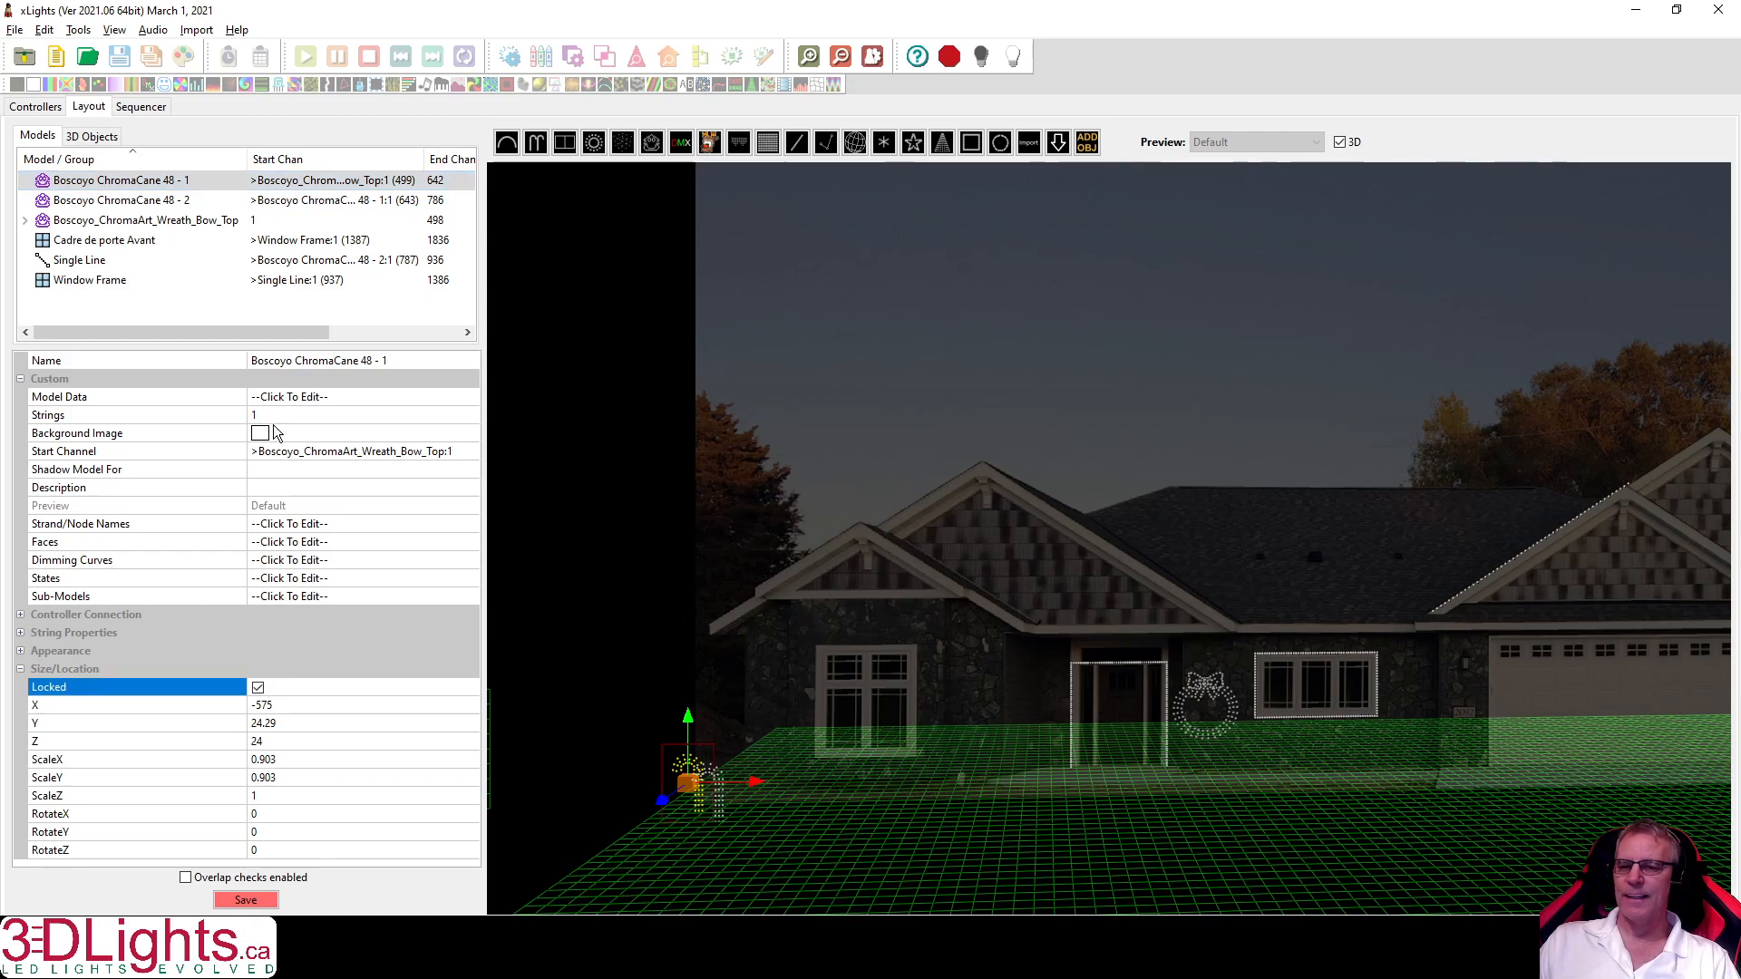
left_click(272, 201)
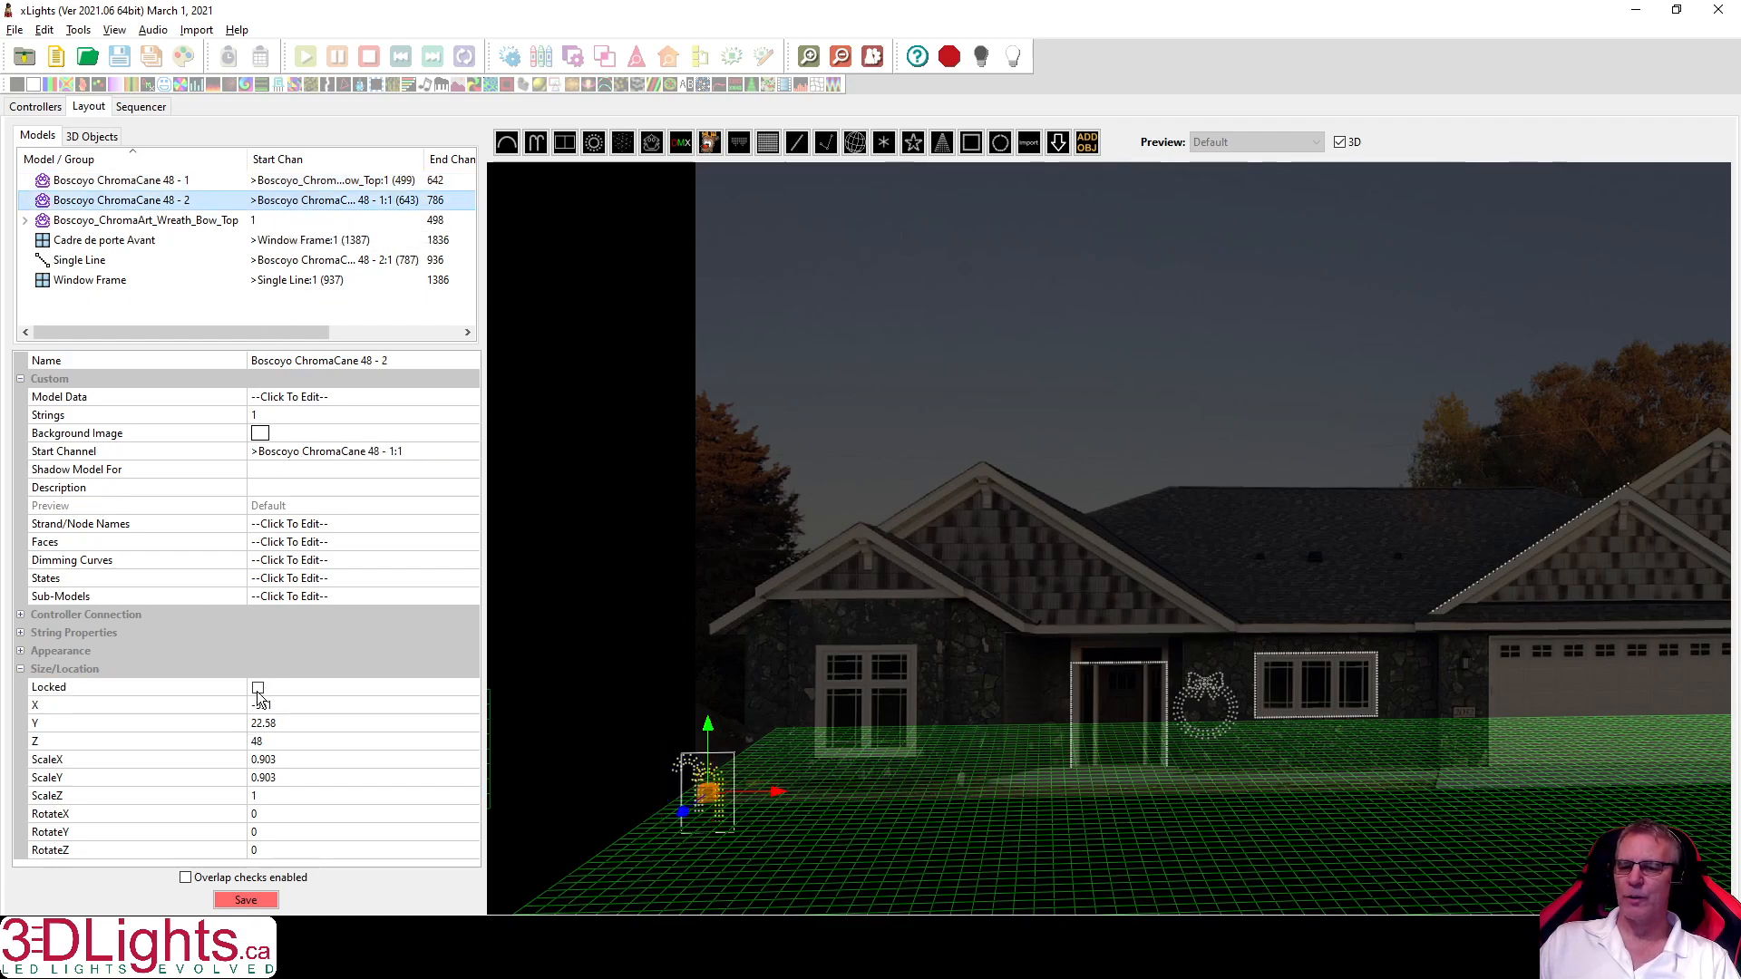
left_click(257, 688)
Move the unlocked ChromaArt wreath across to the front window and back beside the door, raised a little, at about X -150, Y 92.
left_click(251, 222)
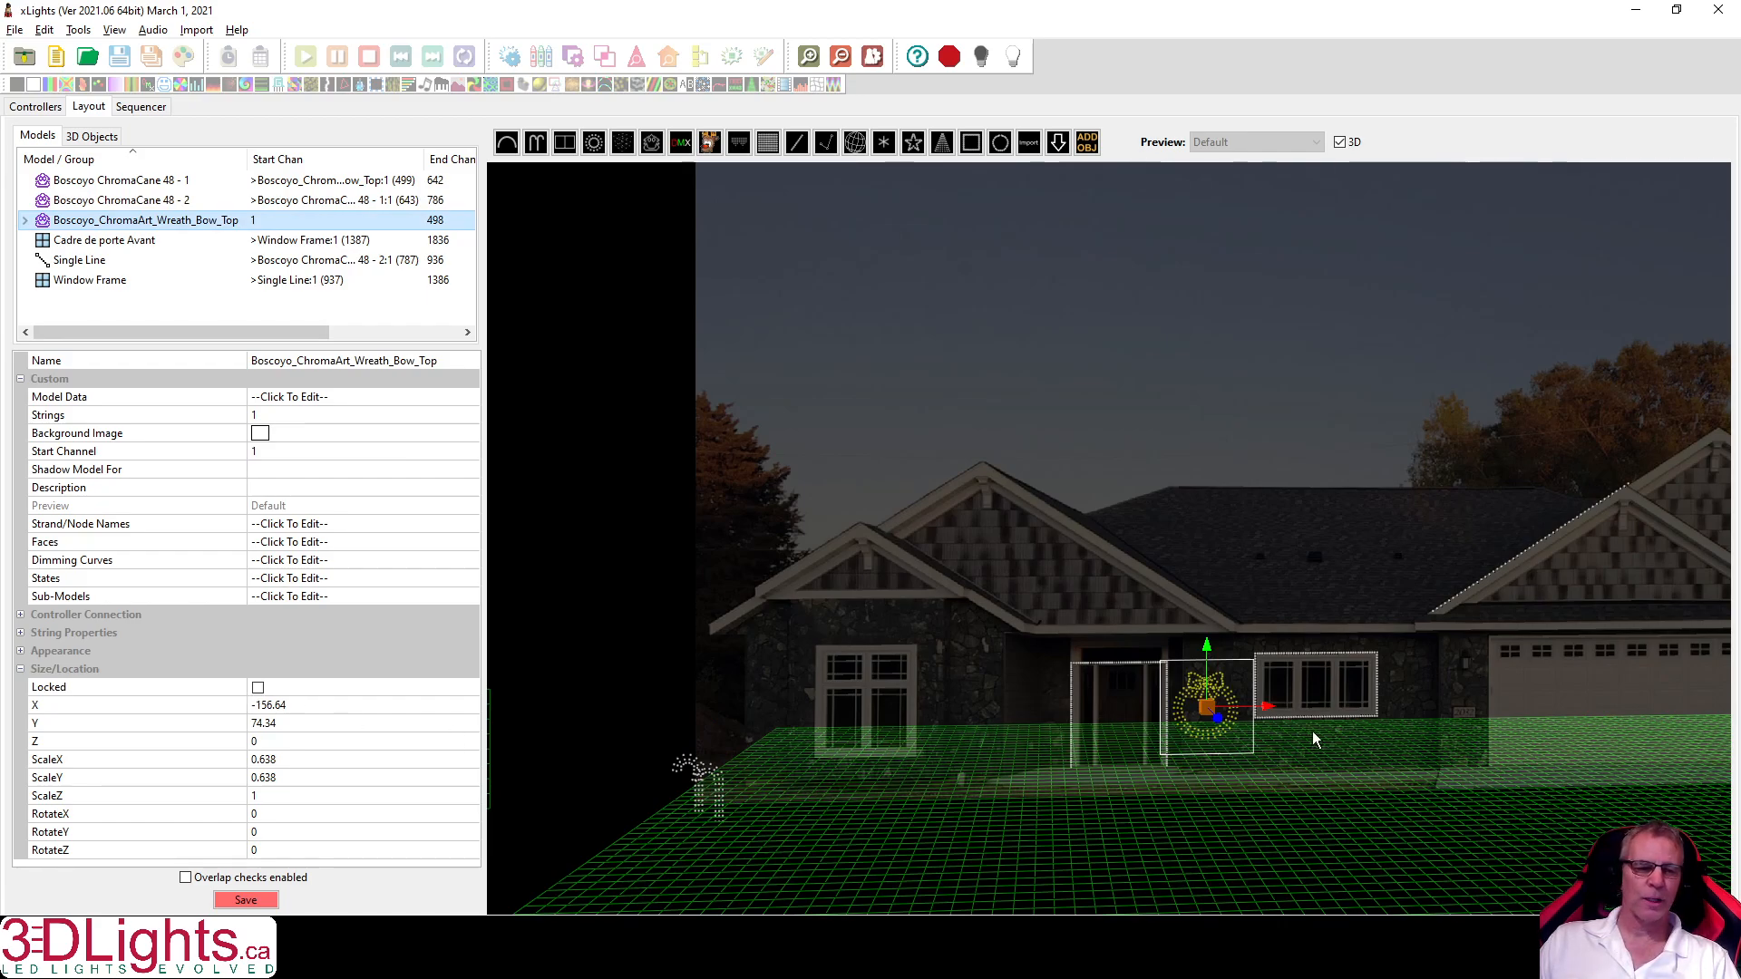
left_click_drag(1289, 798, 1268, 769)
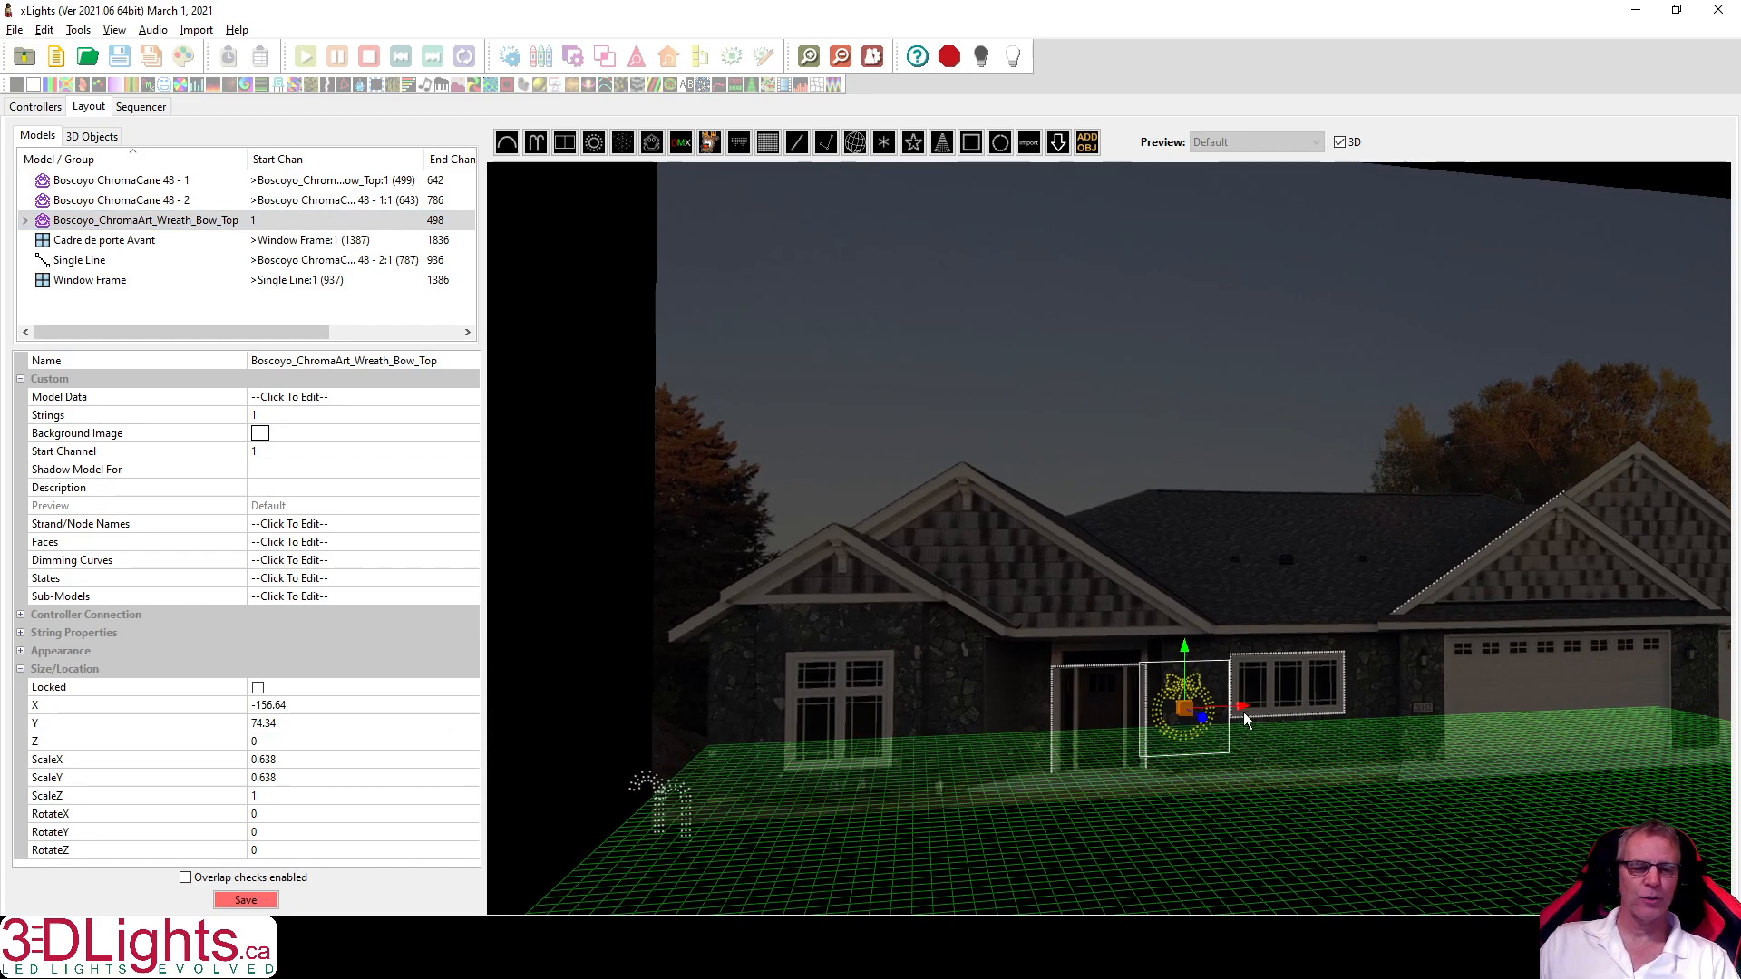
left_click_drag(1243, 711, 1362, 711)
mouse_move(1296, 639)
left_mouse_down()
mouse_move(1301, 363)
mouse_move(1304, 646)
left_mouse_up()
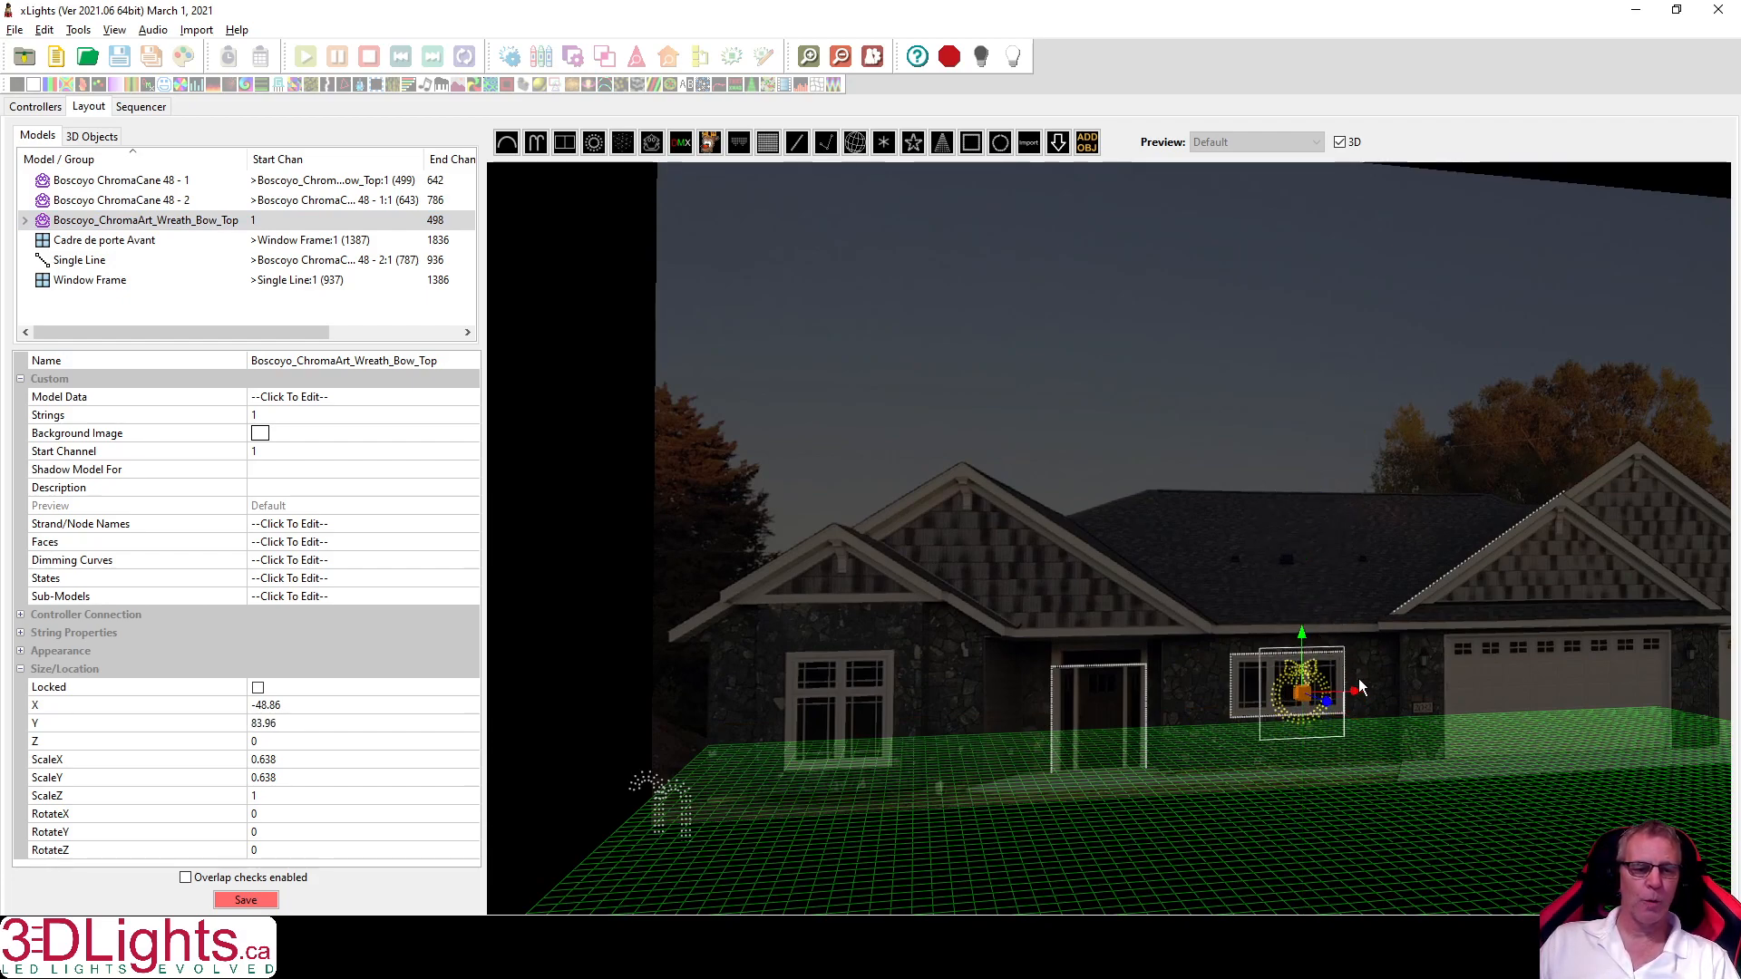
left_click_drag(1362, 701, 1256, 713)
left_click_drag(1191, 644, 1192, 634)
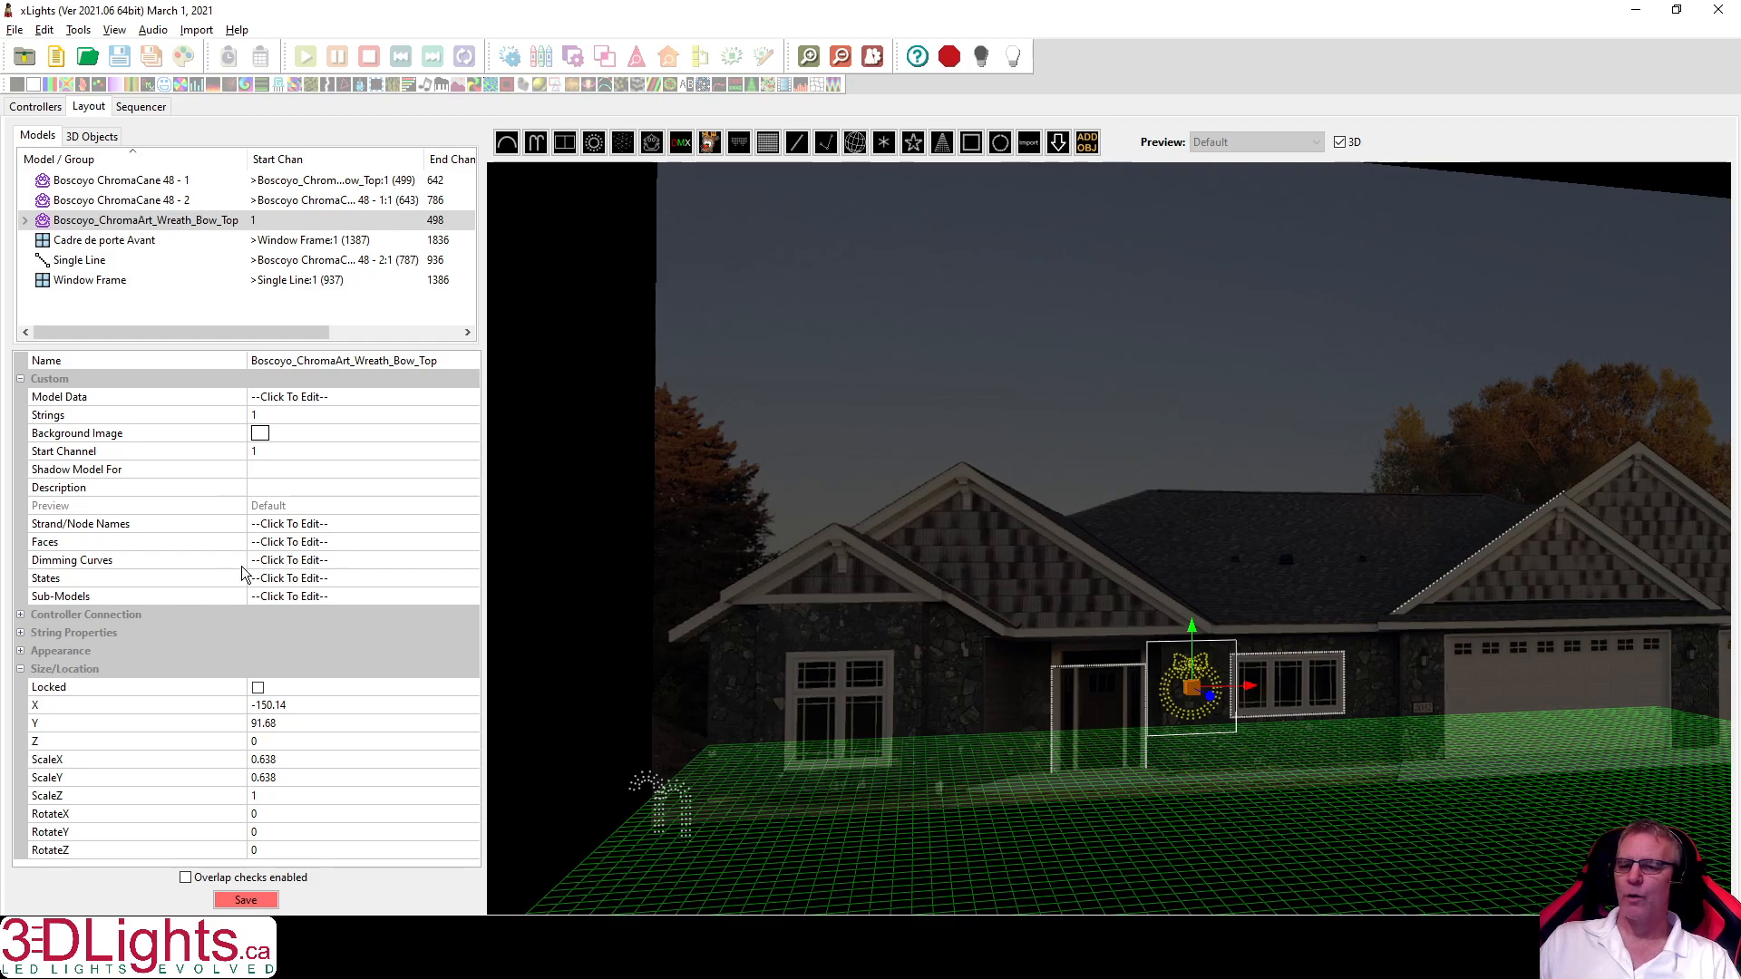
Lock the size and location of the ChromaArt wreath, Cadre de porte Avant, Single Line and Window Frame, and save the layout.
left_click(258, 687)
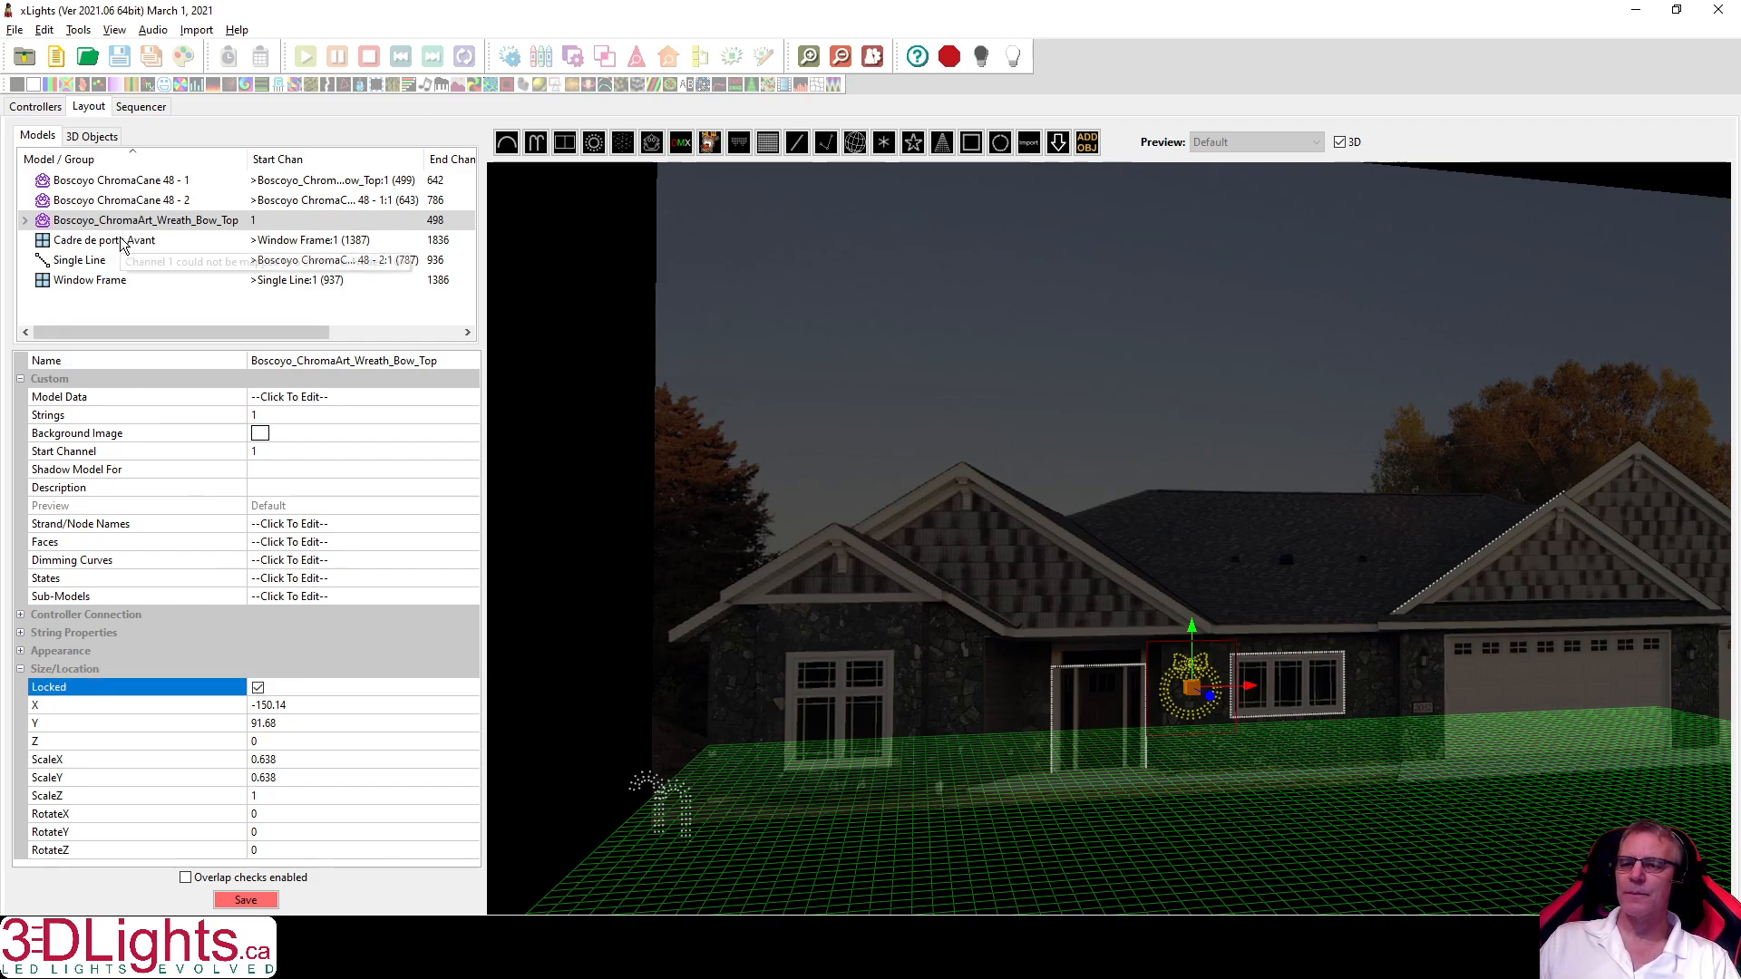
left_click(123, 241)
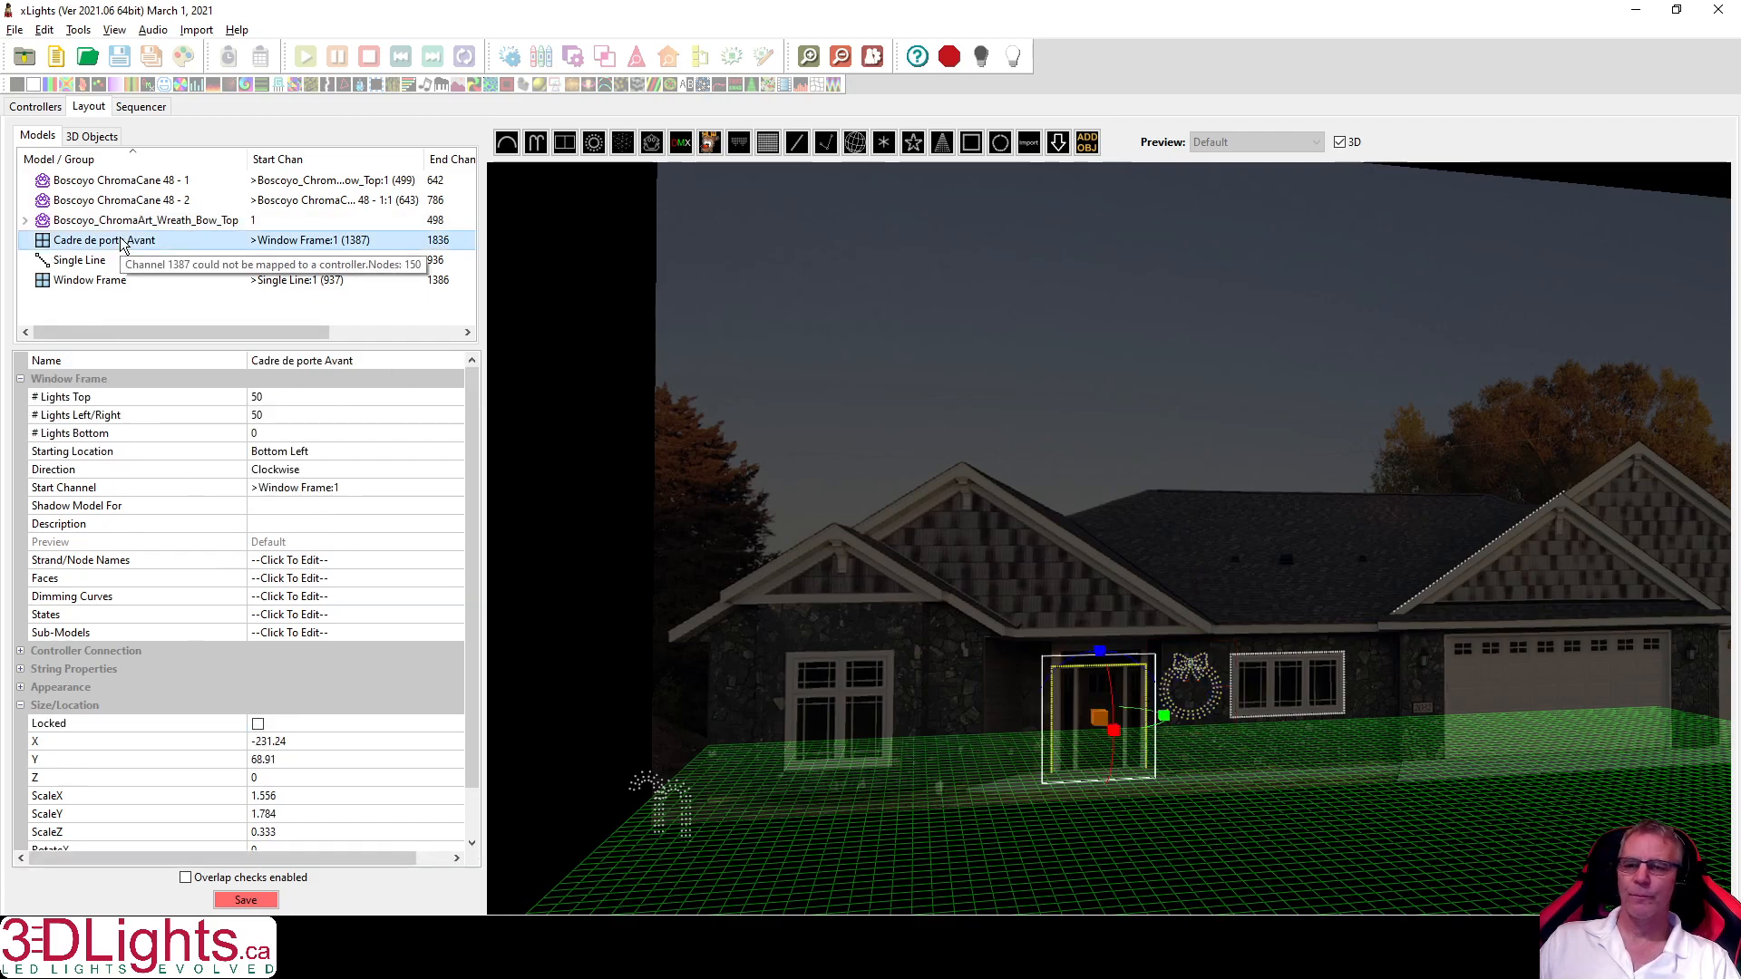
left_click(257, 724)
left_click(147, 263)
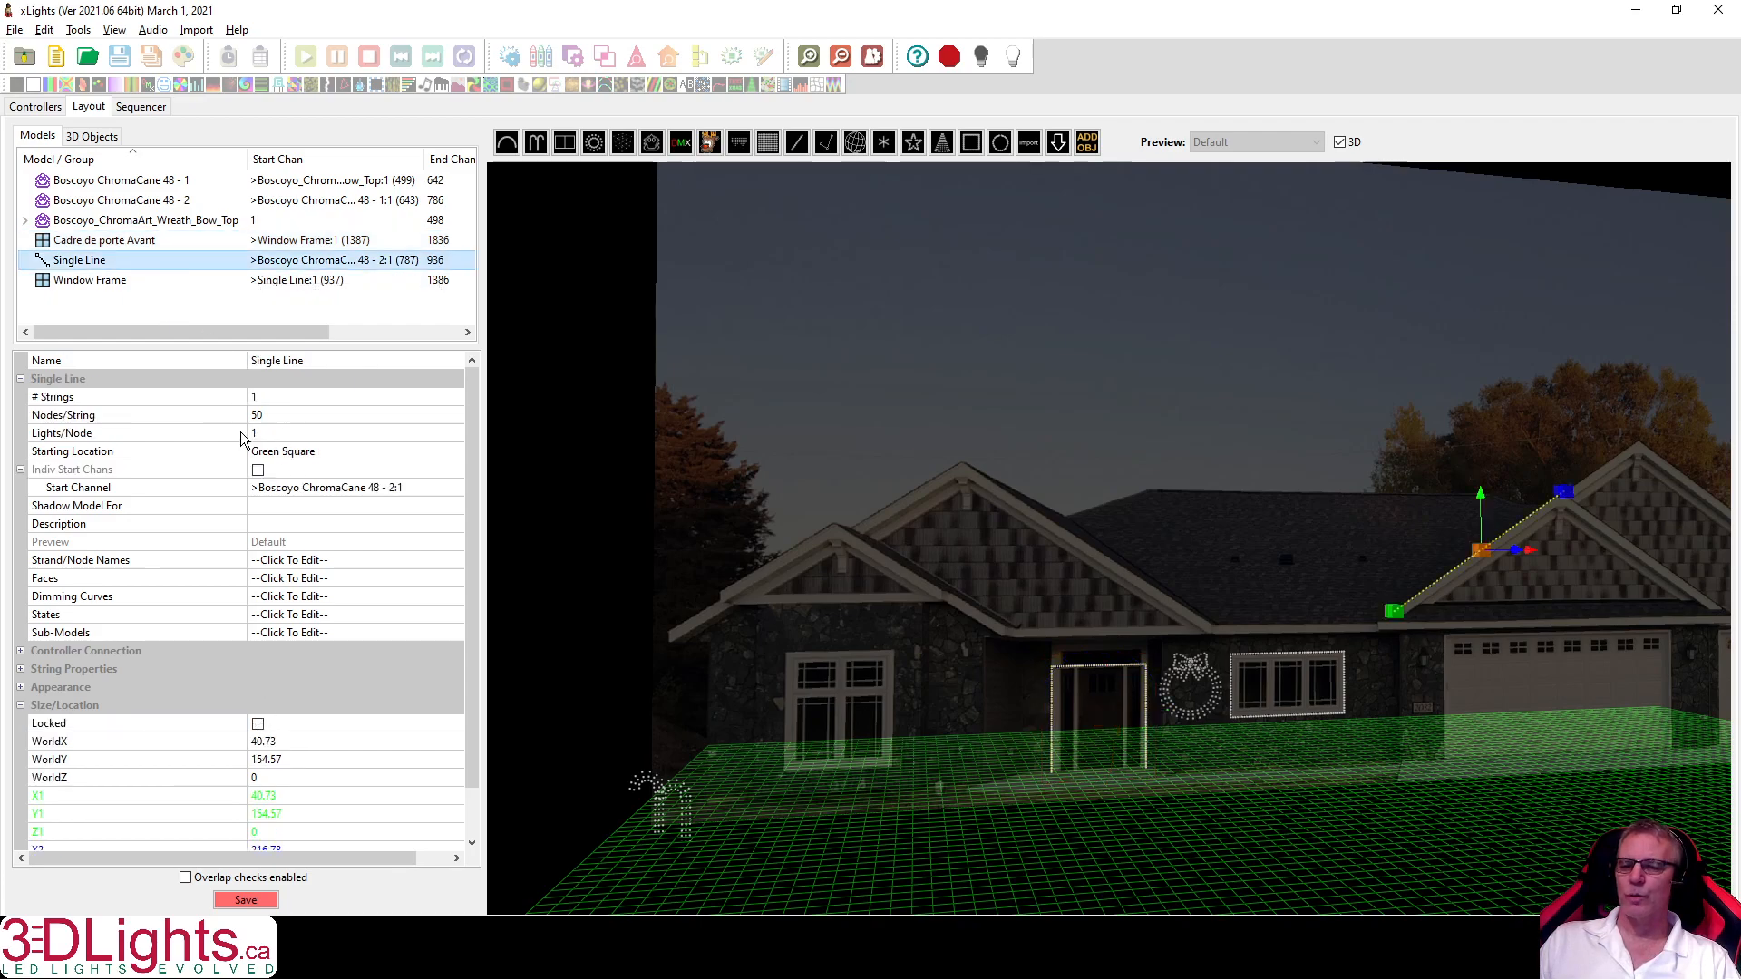
left_click(259, 724)
left_click(116, 281)
left_click(258, 724)
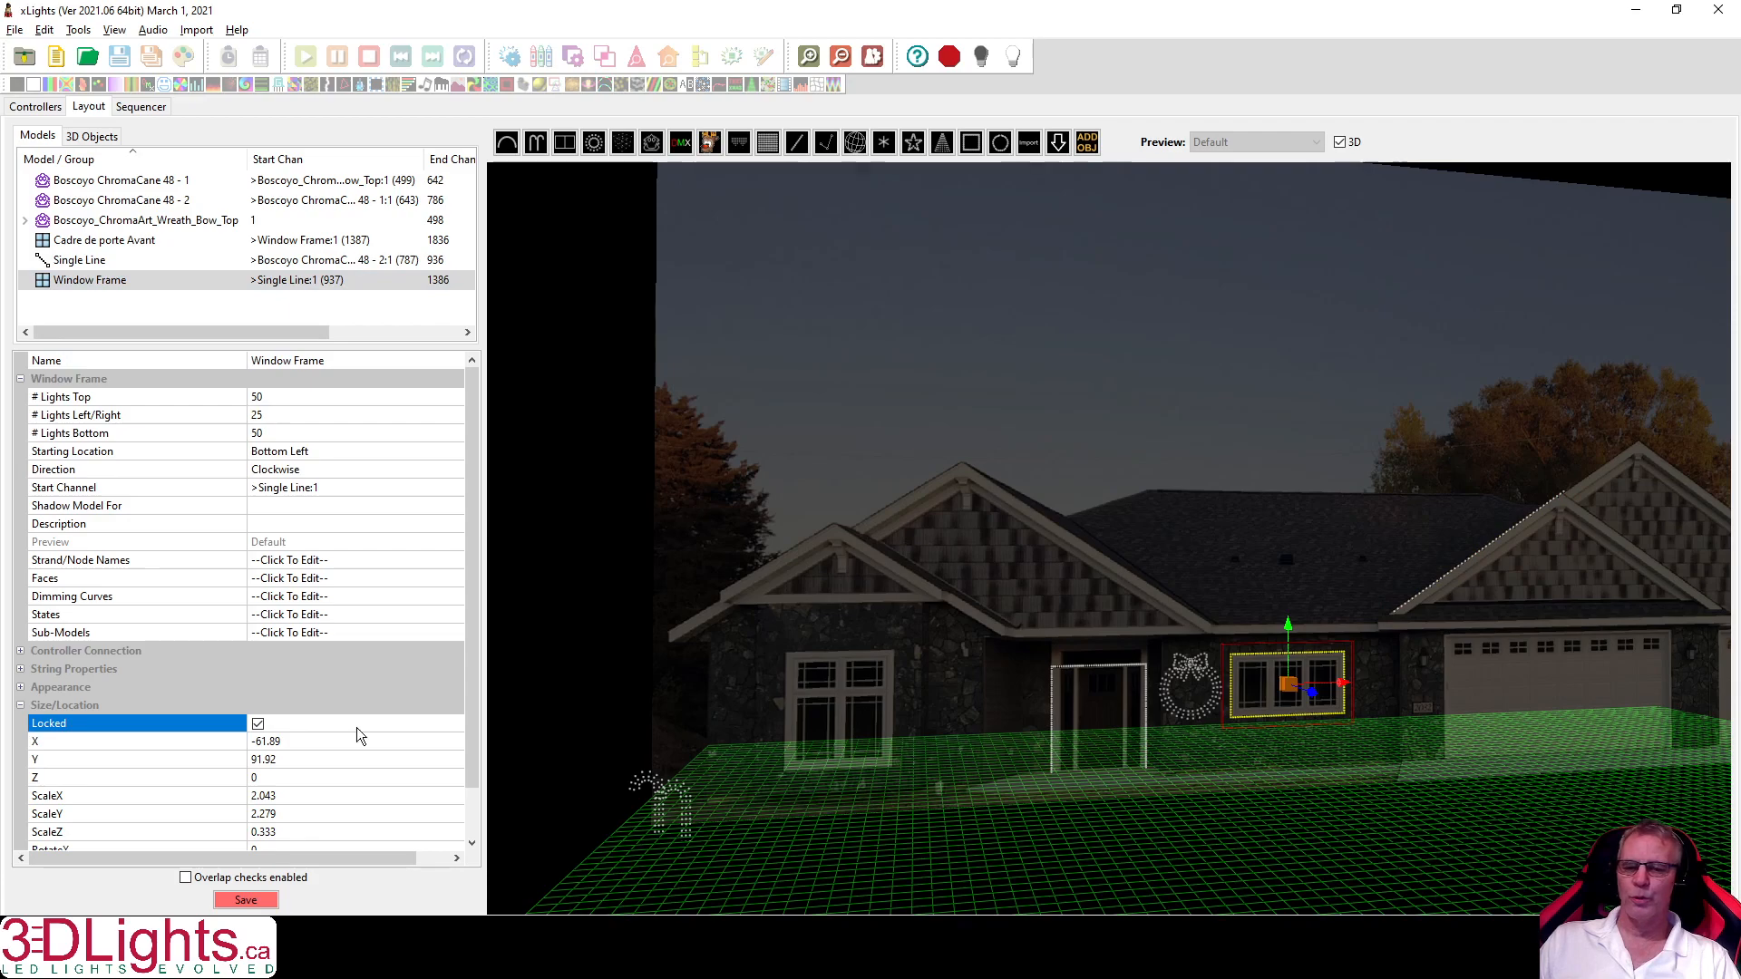
left_click(246, 900)
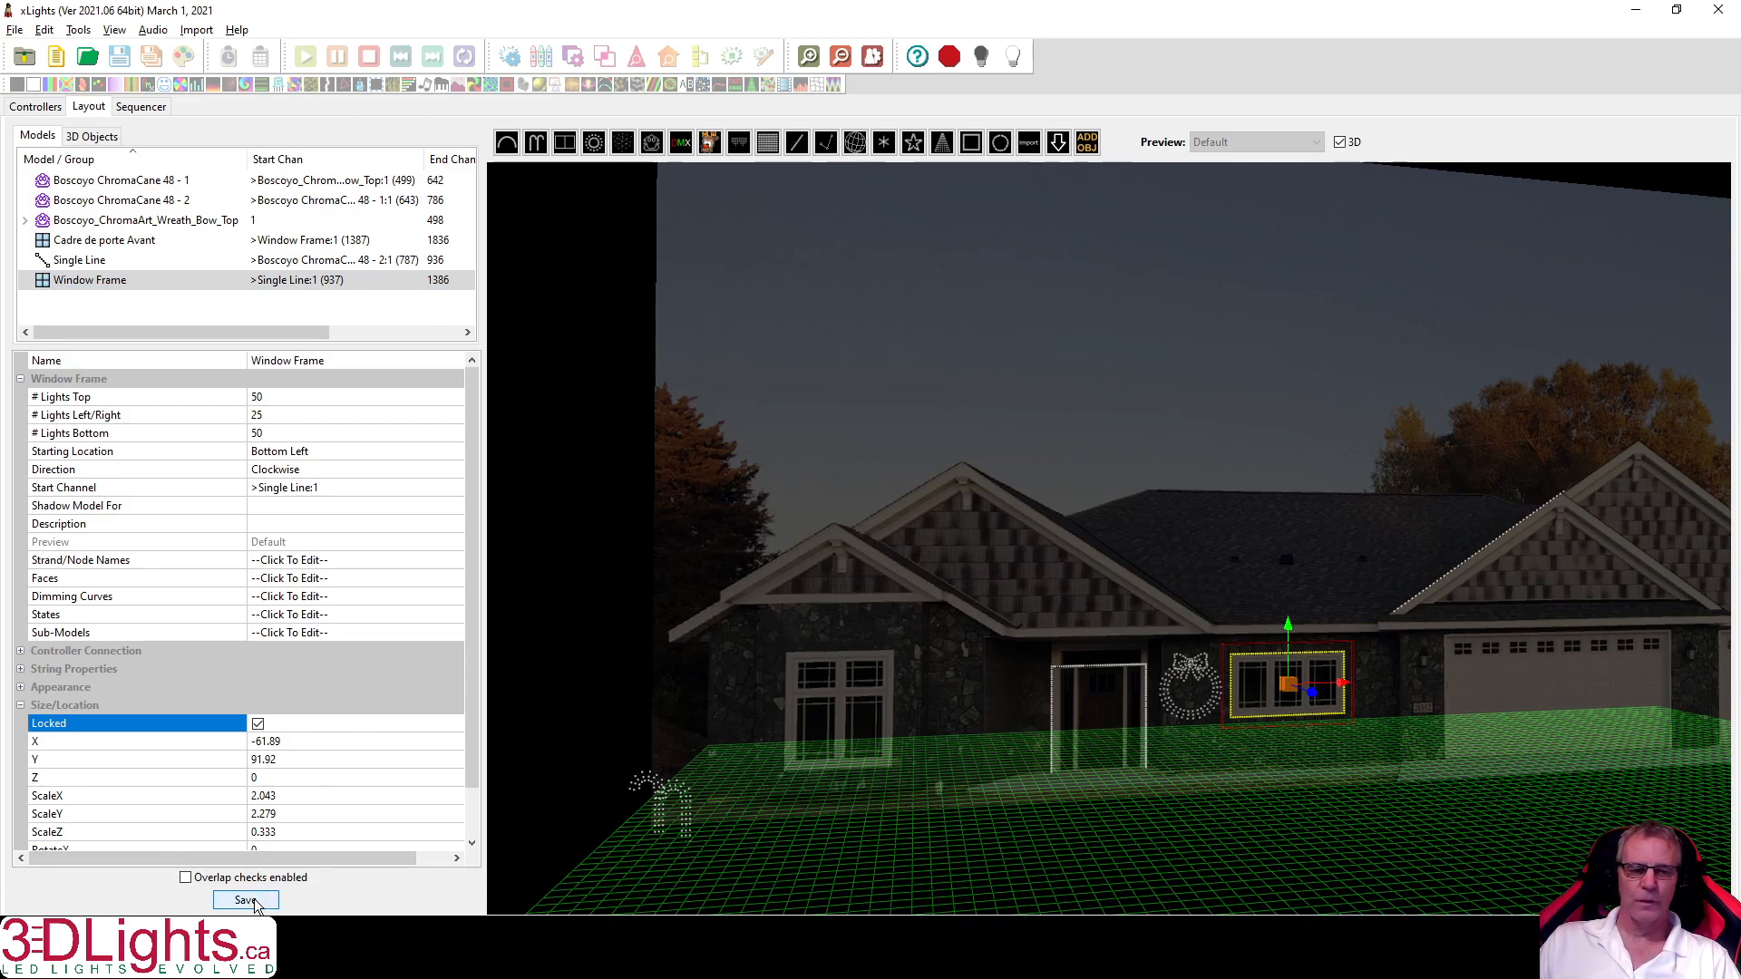
left_click(255, 900)
scroll(765, 535, "down", 5)
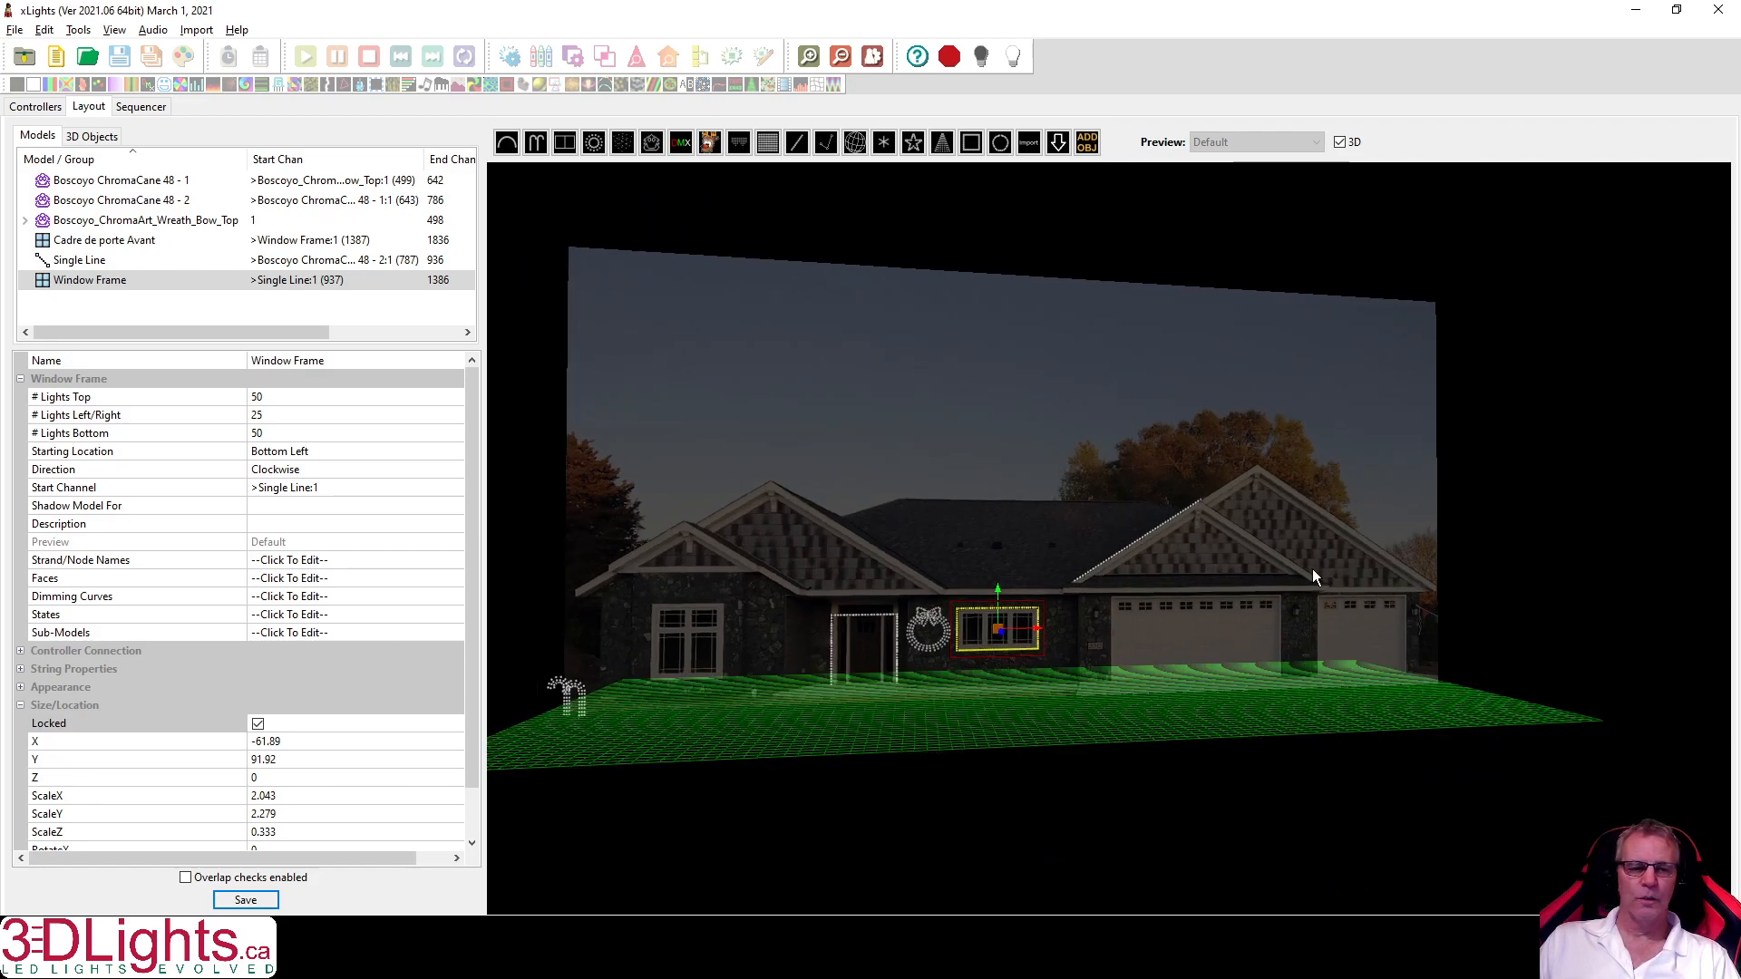
left_click_drag(1313, 568, 1529, 595)
mouse_move(1405, 666)
left_mouse_down()
mouse_move(1384, 689)
mouse_move(1381, 670)
left_mouse_up()
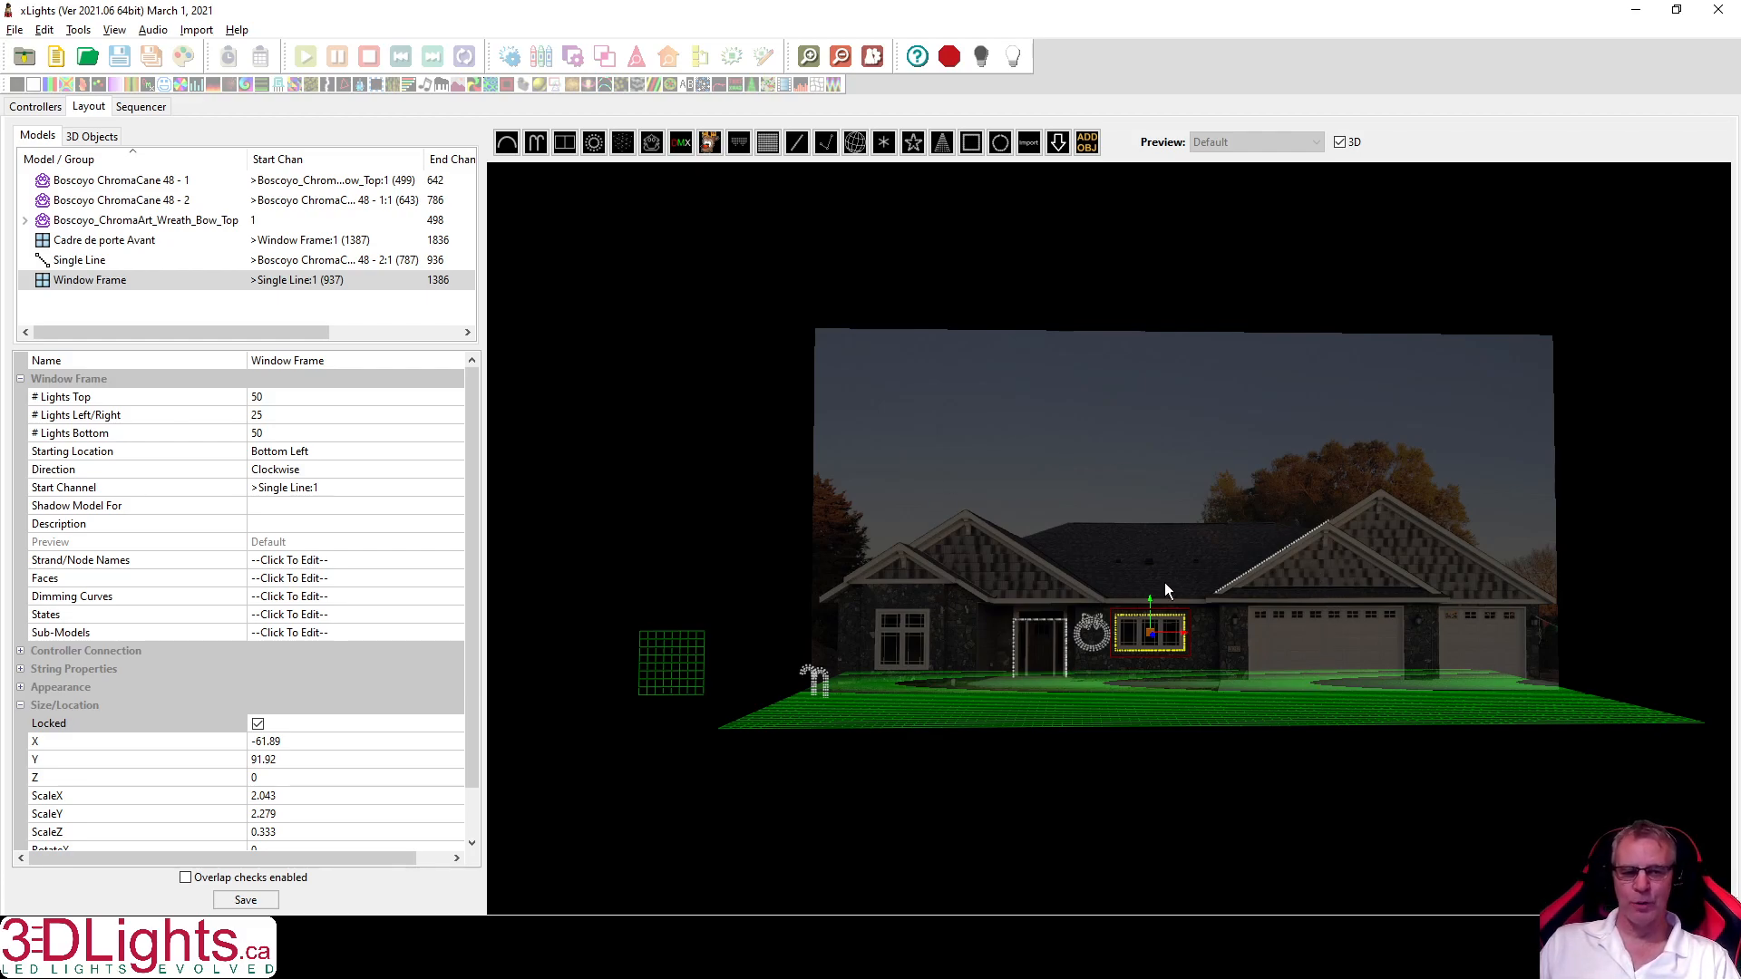
left_click_drag(1205, 617, 1208, 617)
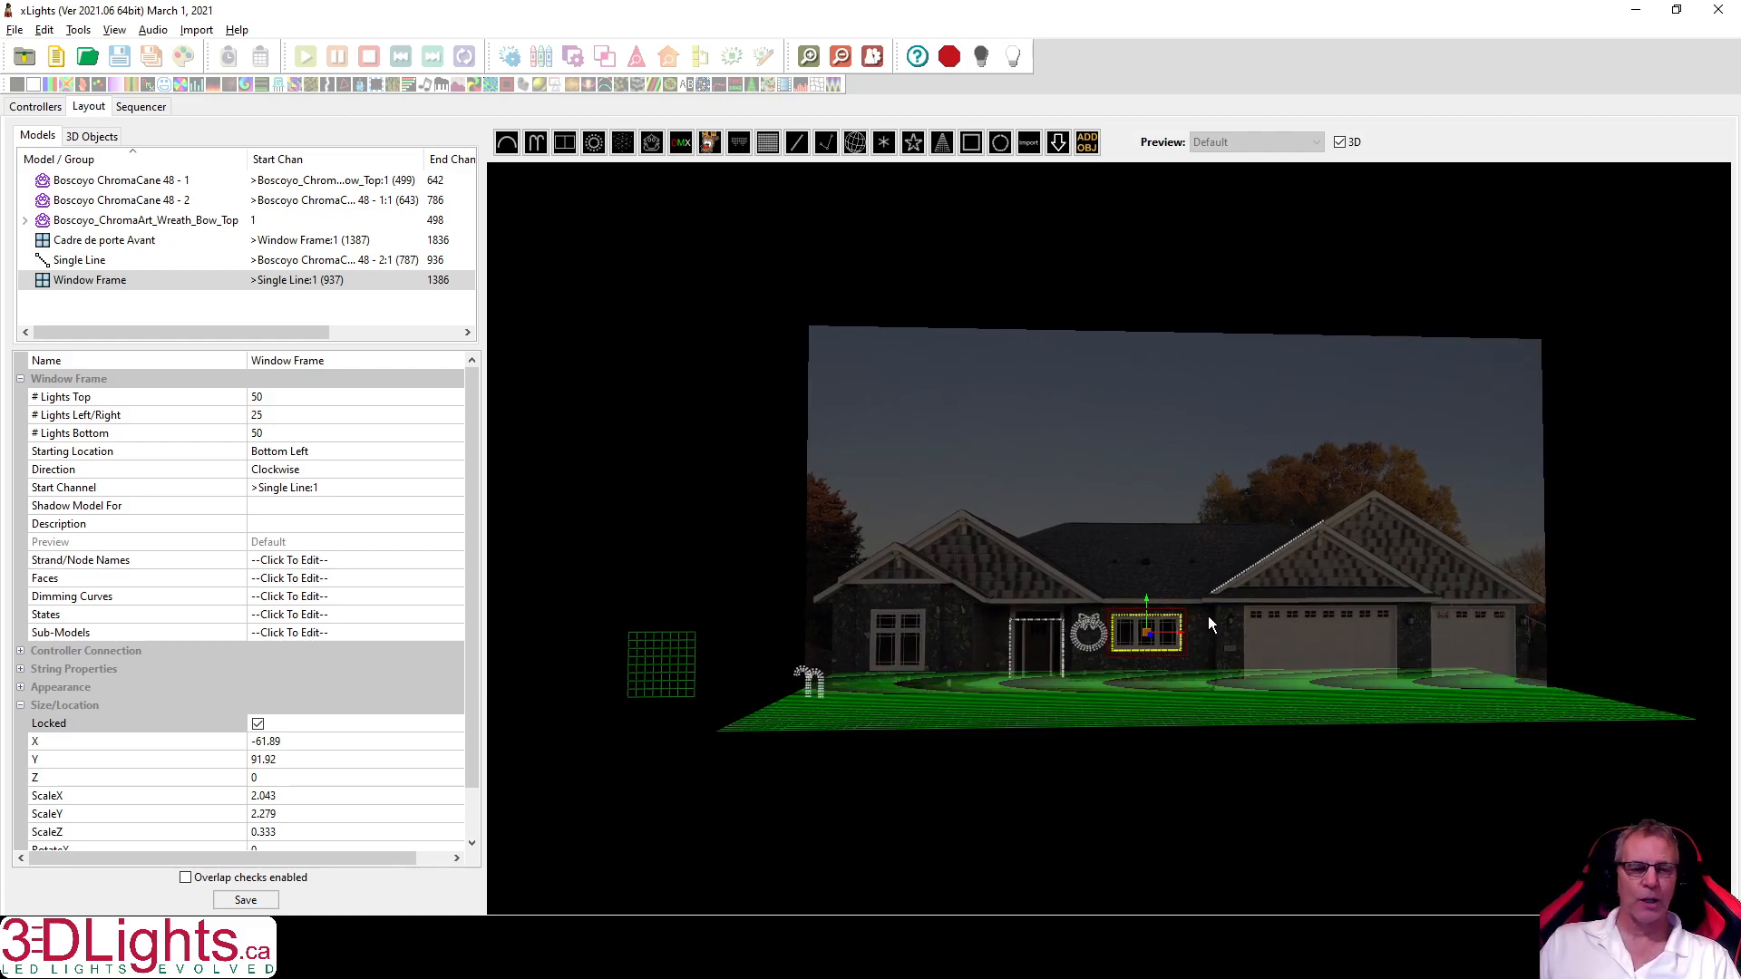
scroll(1254, 595, "up", 3)
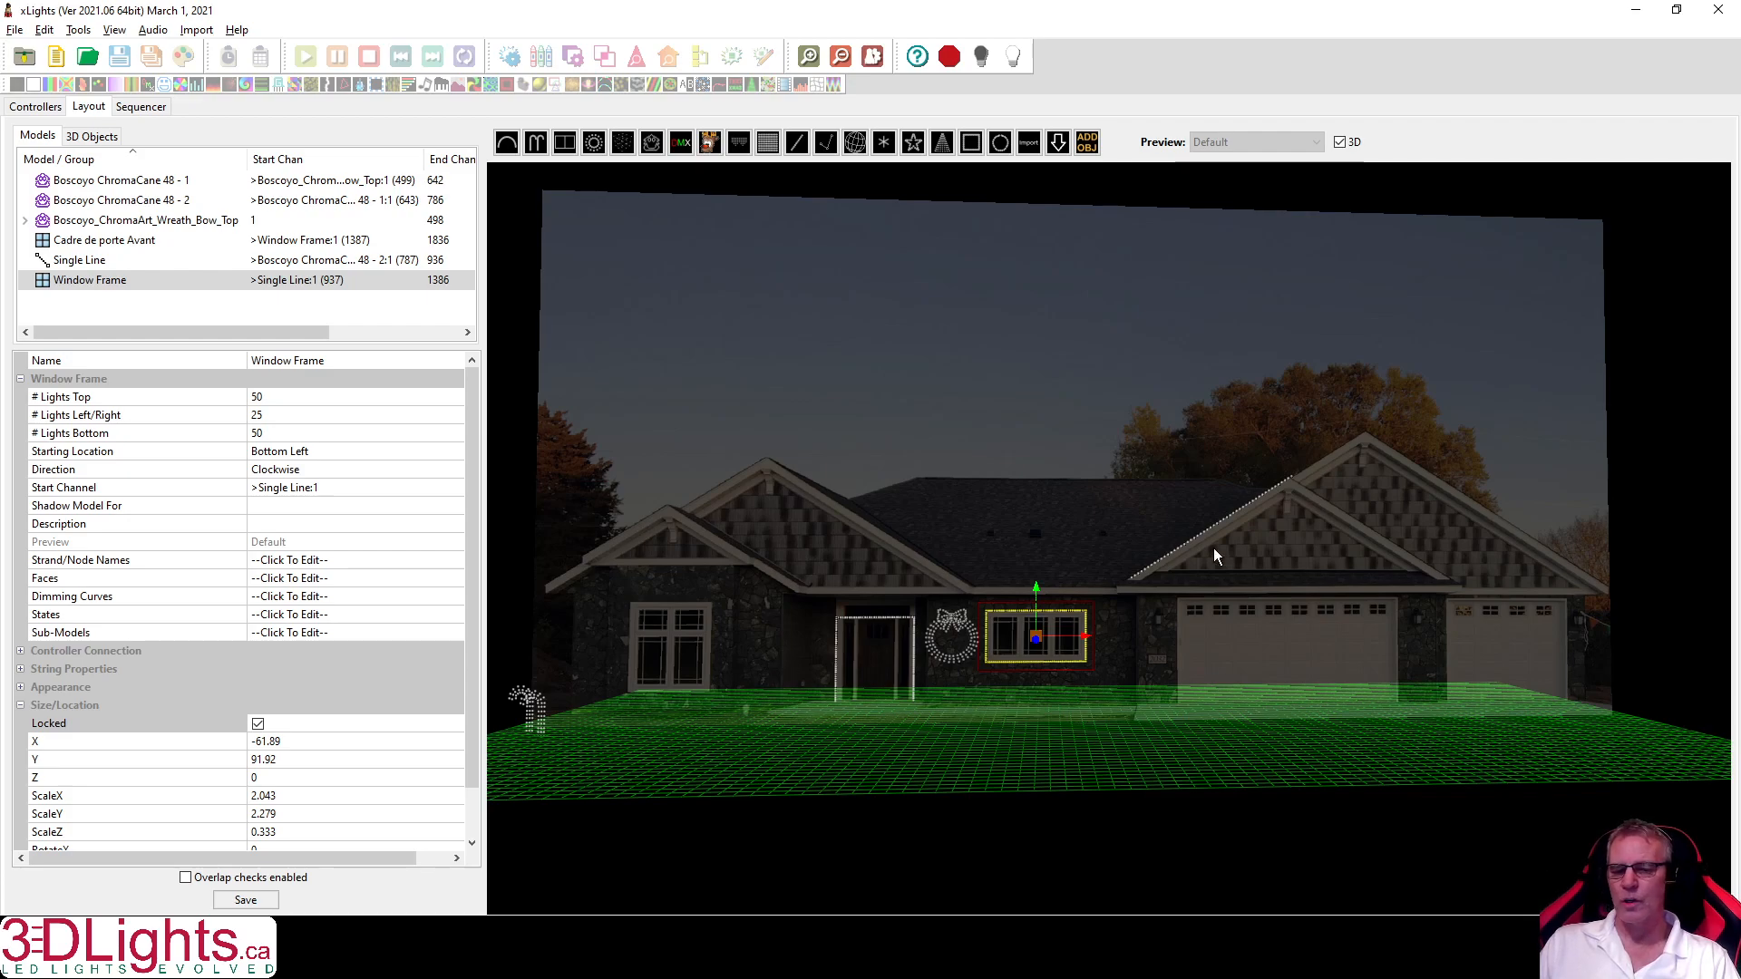
scroll(1459, 531, "down", 1)
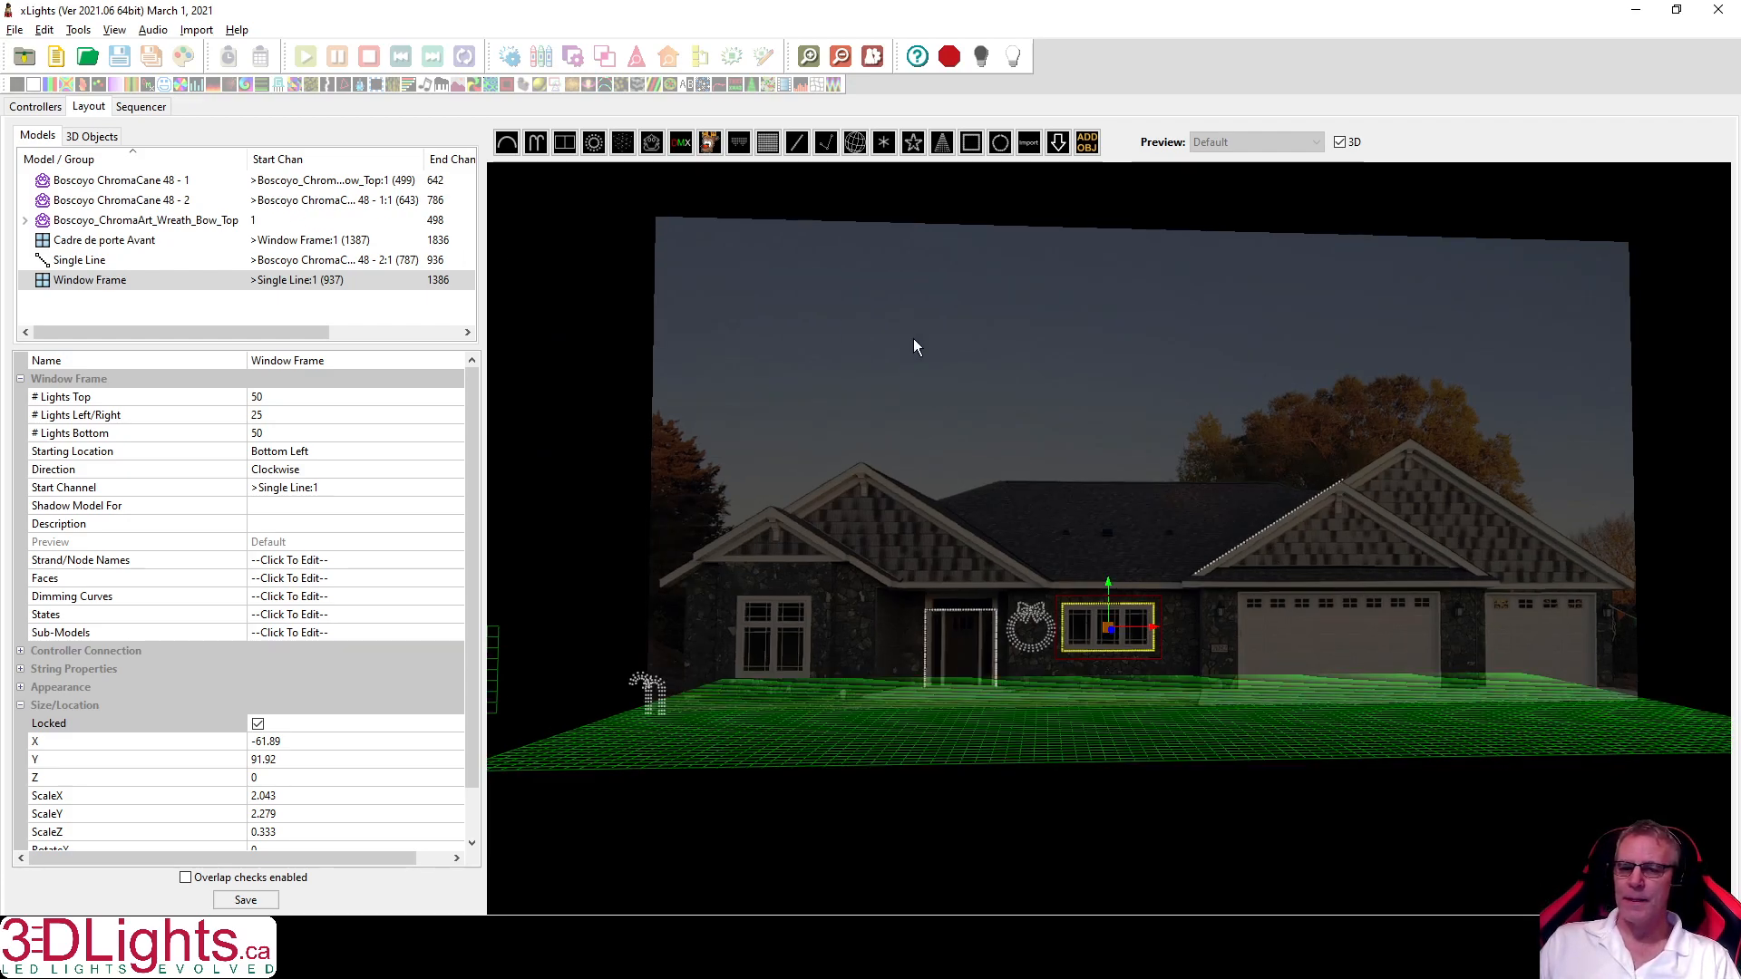
Duplicate the ChromaArt wreath and lock the copy on the other side of the front door, at about X -313, Y 90.
left_click(138, 220)
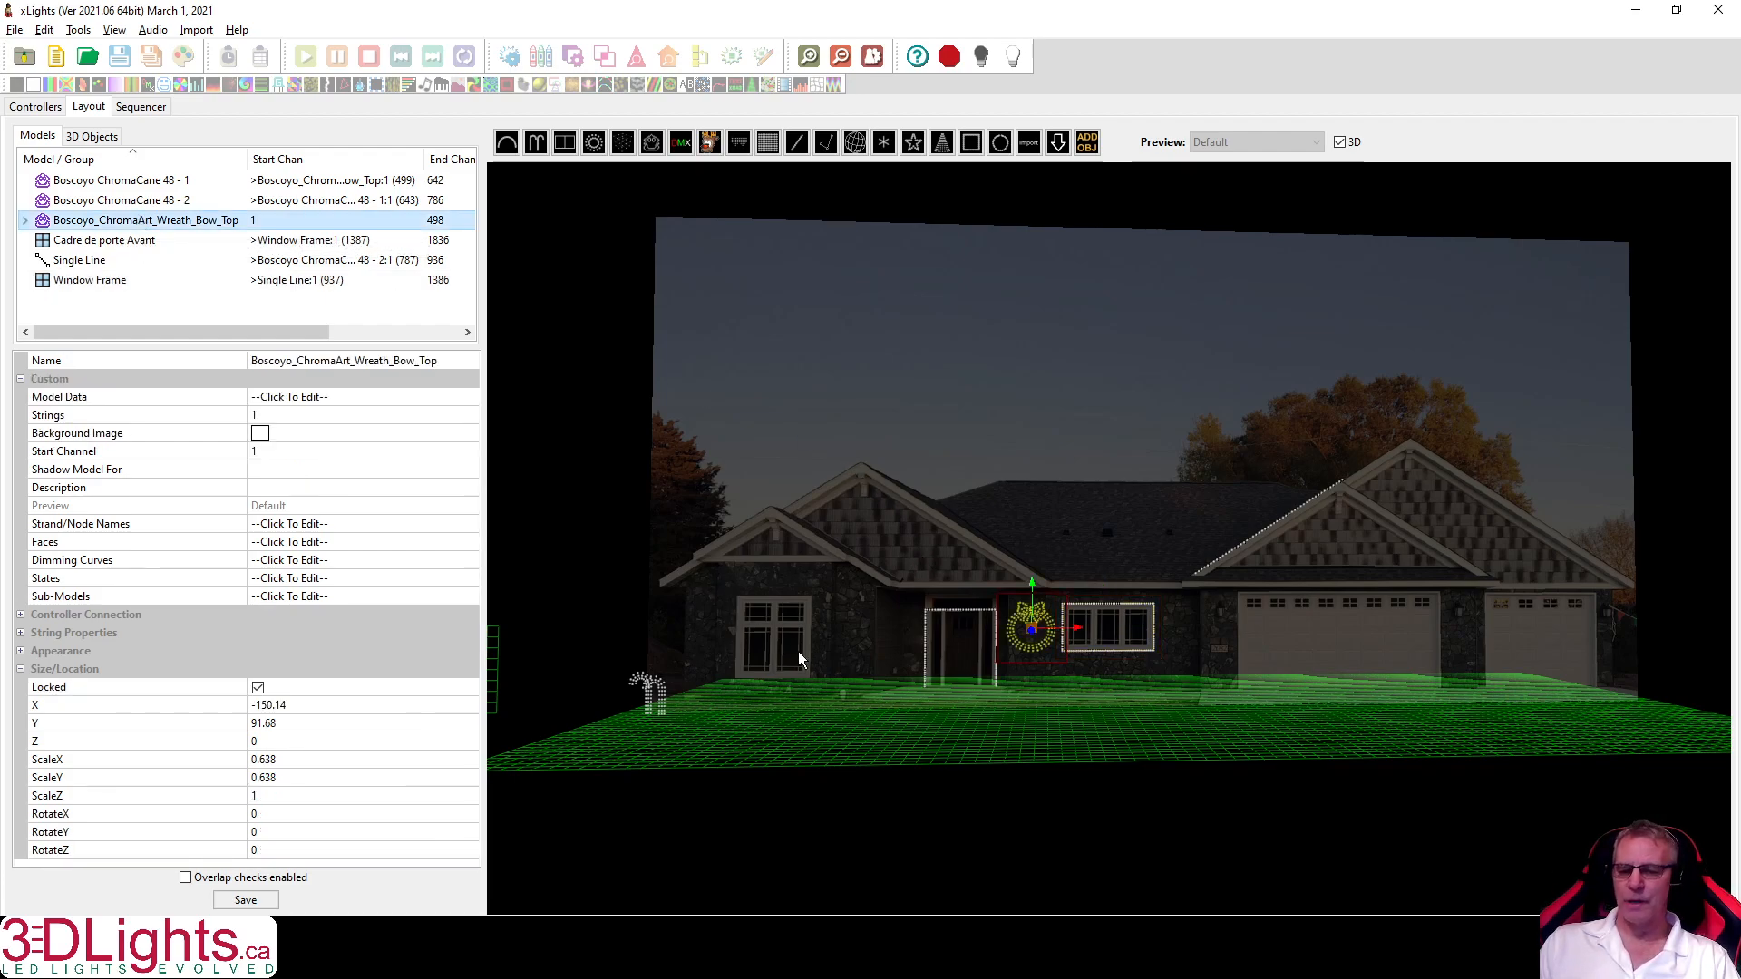
key("ctrl+v")
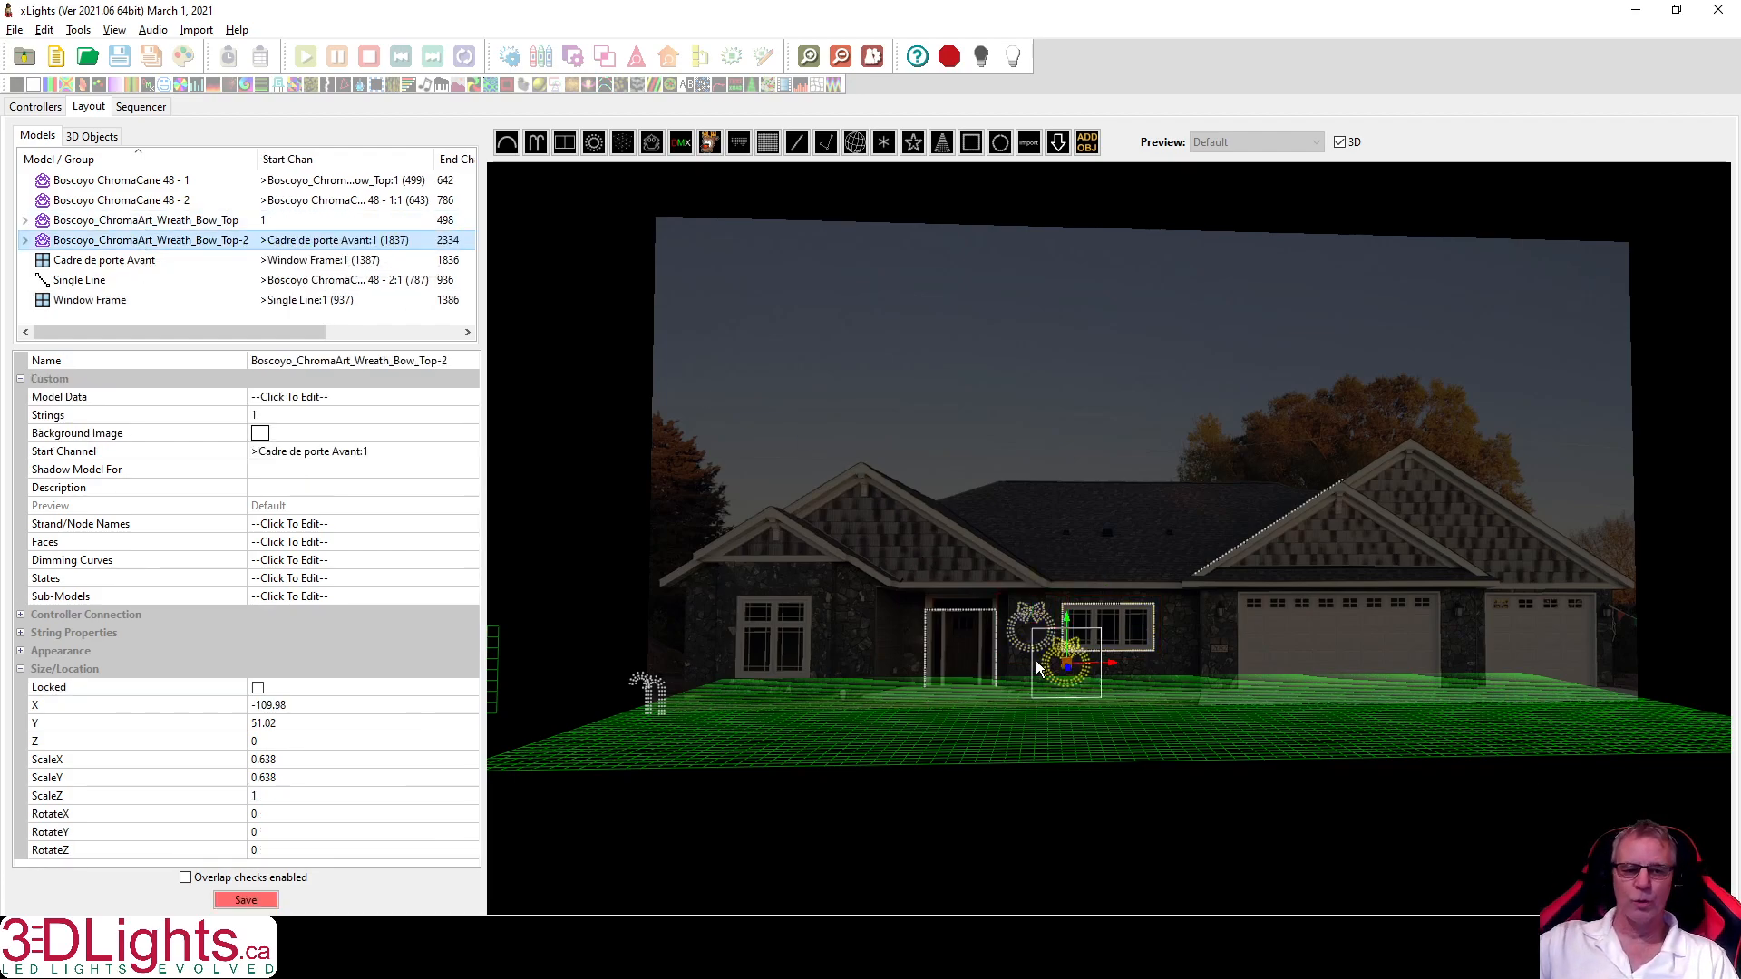
left_click_drag(1112, 660, 1242, 667)
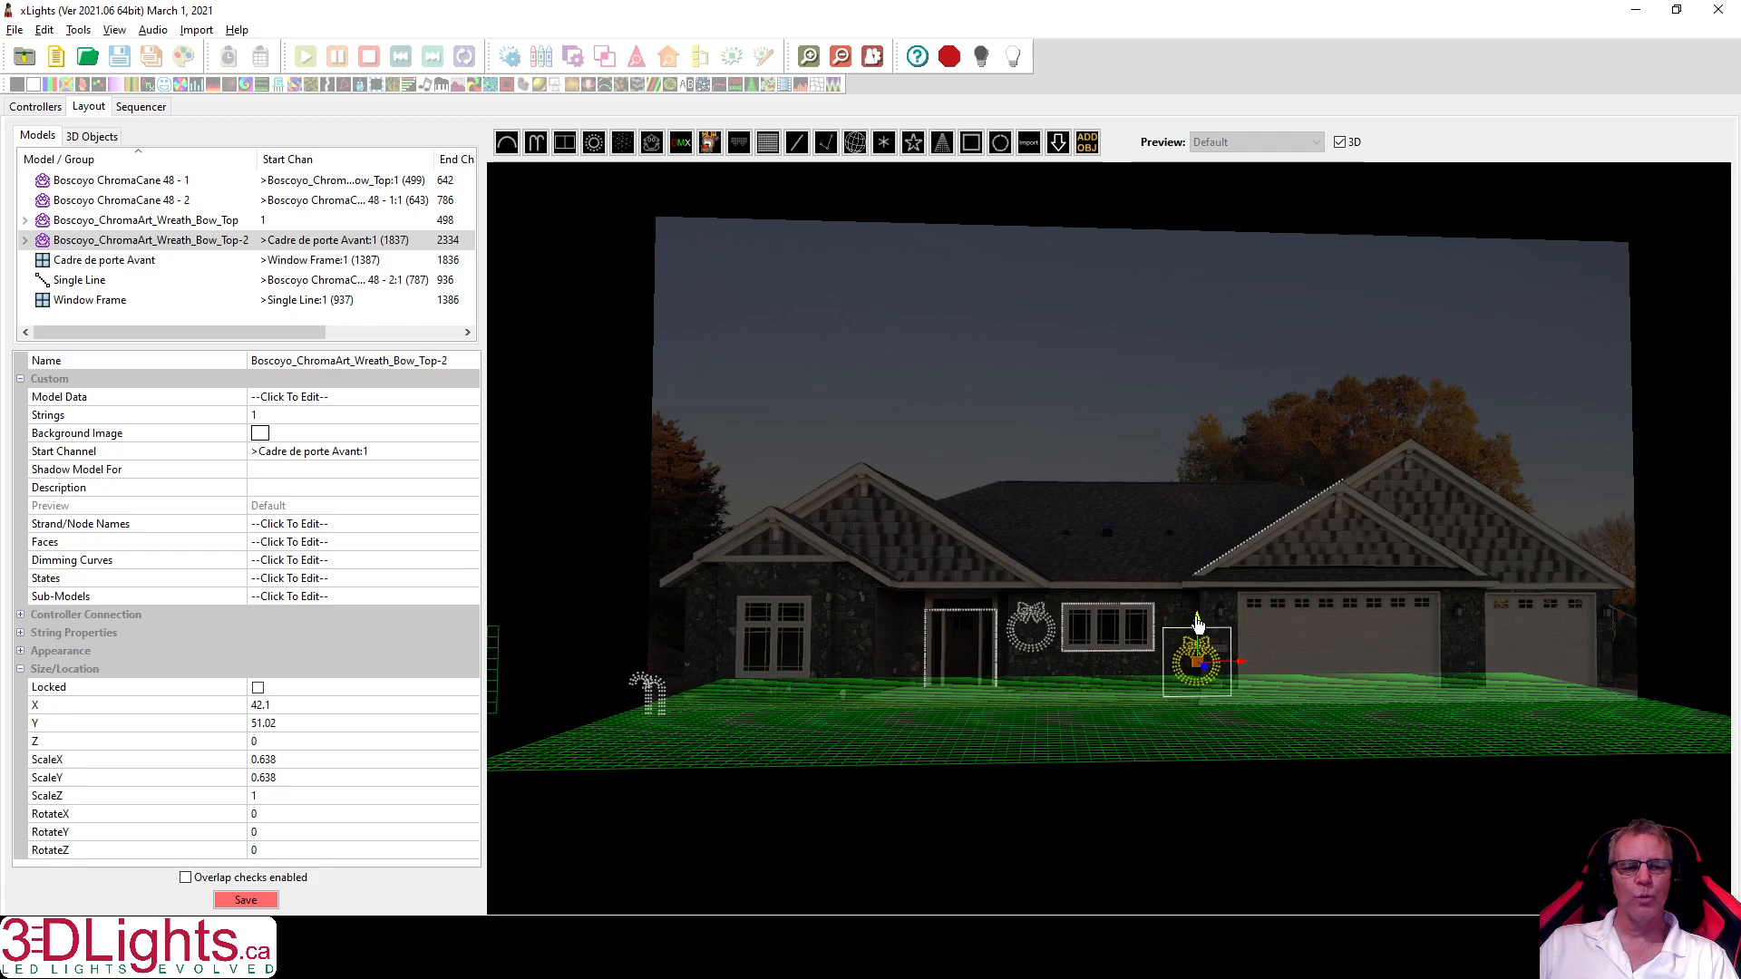
left_click_drag(1198, 623, 934, 647)
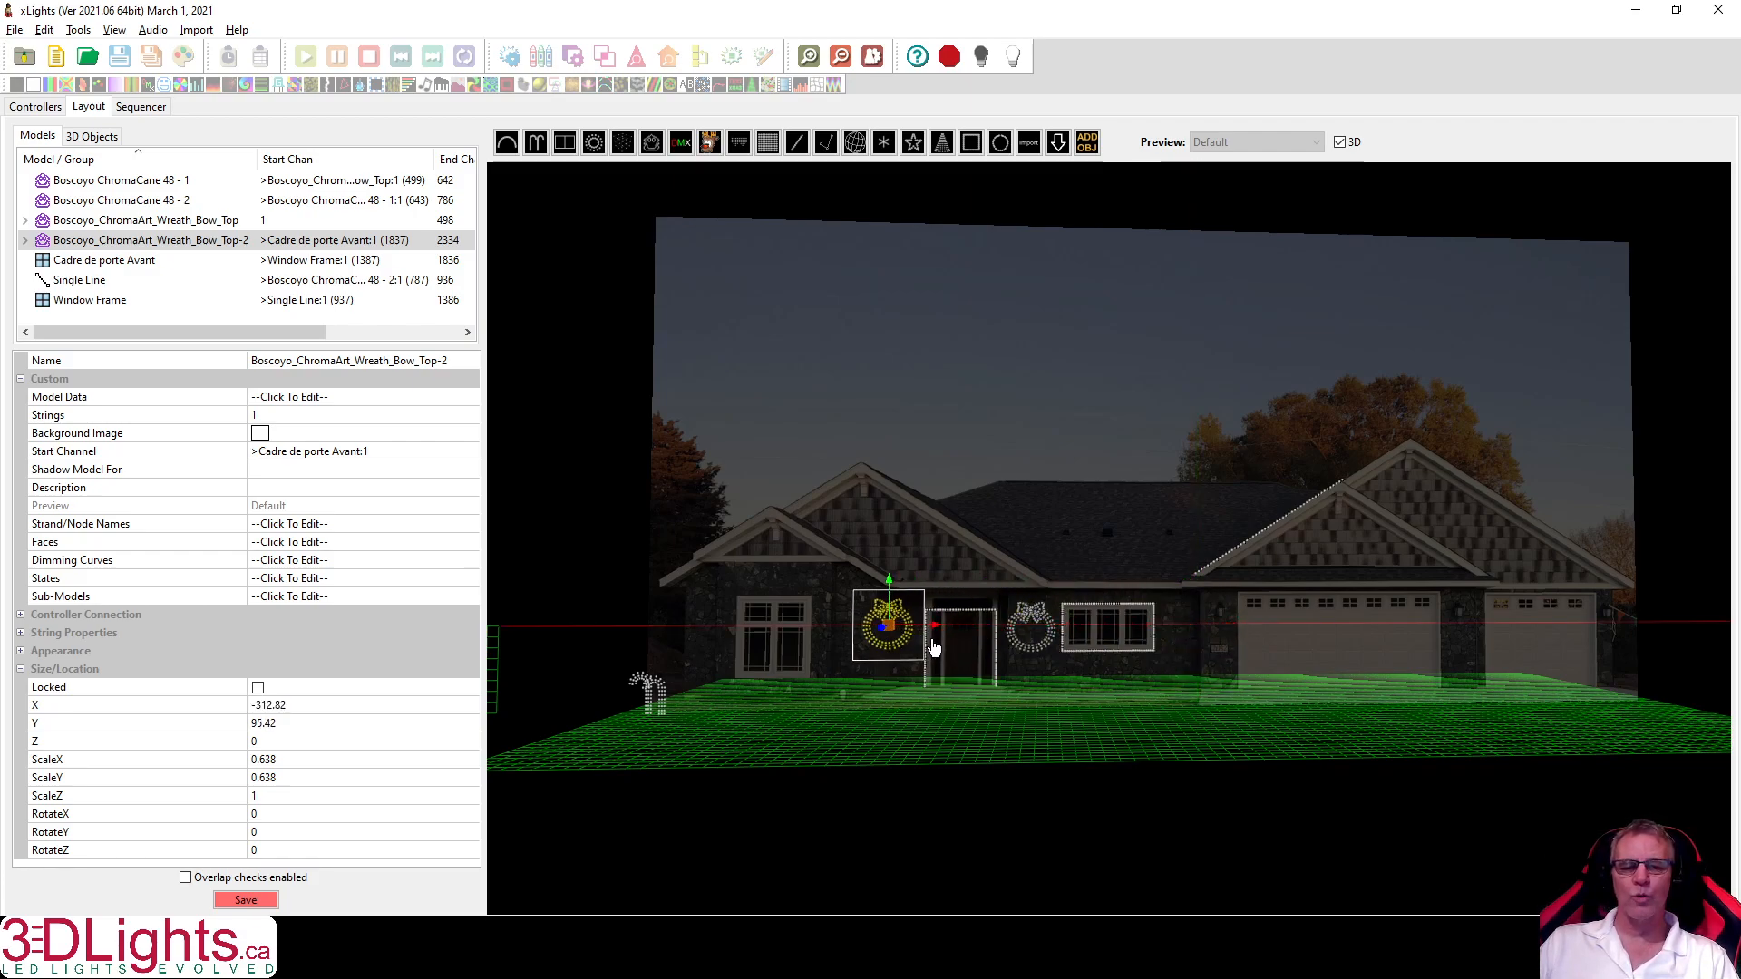
left_click_drag(888, 582, 890, 592)
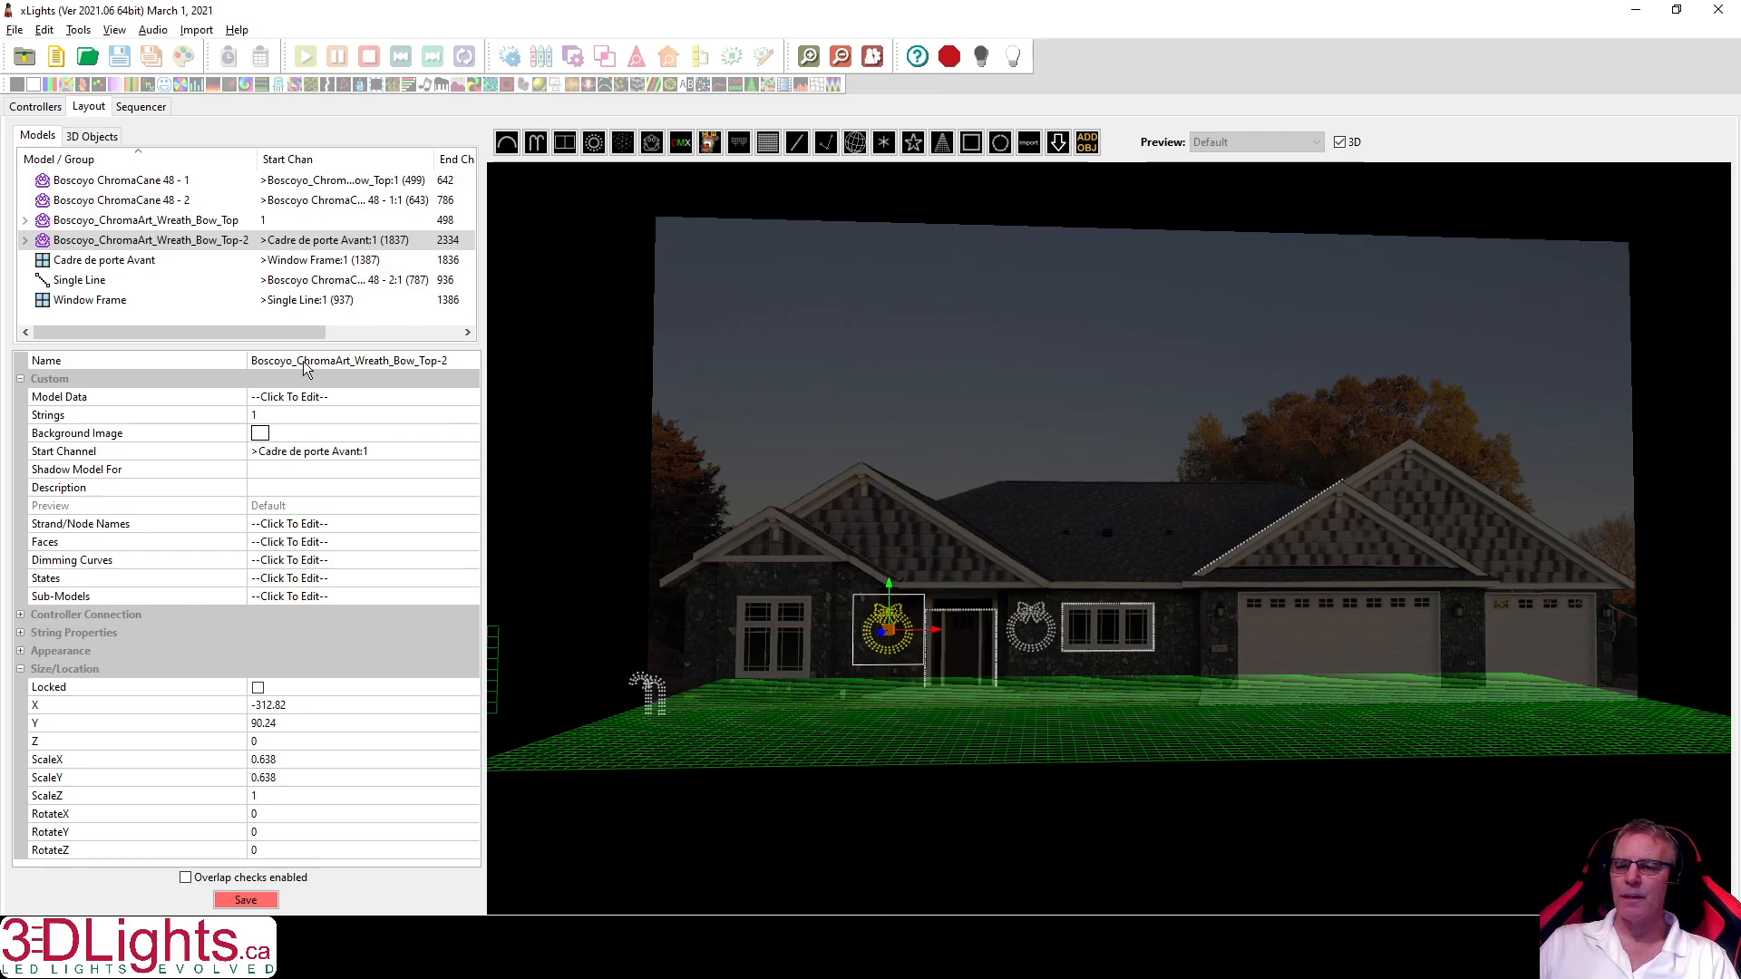
left_click(257, 689)
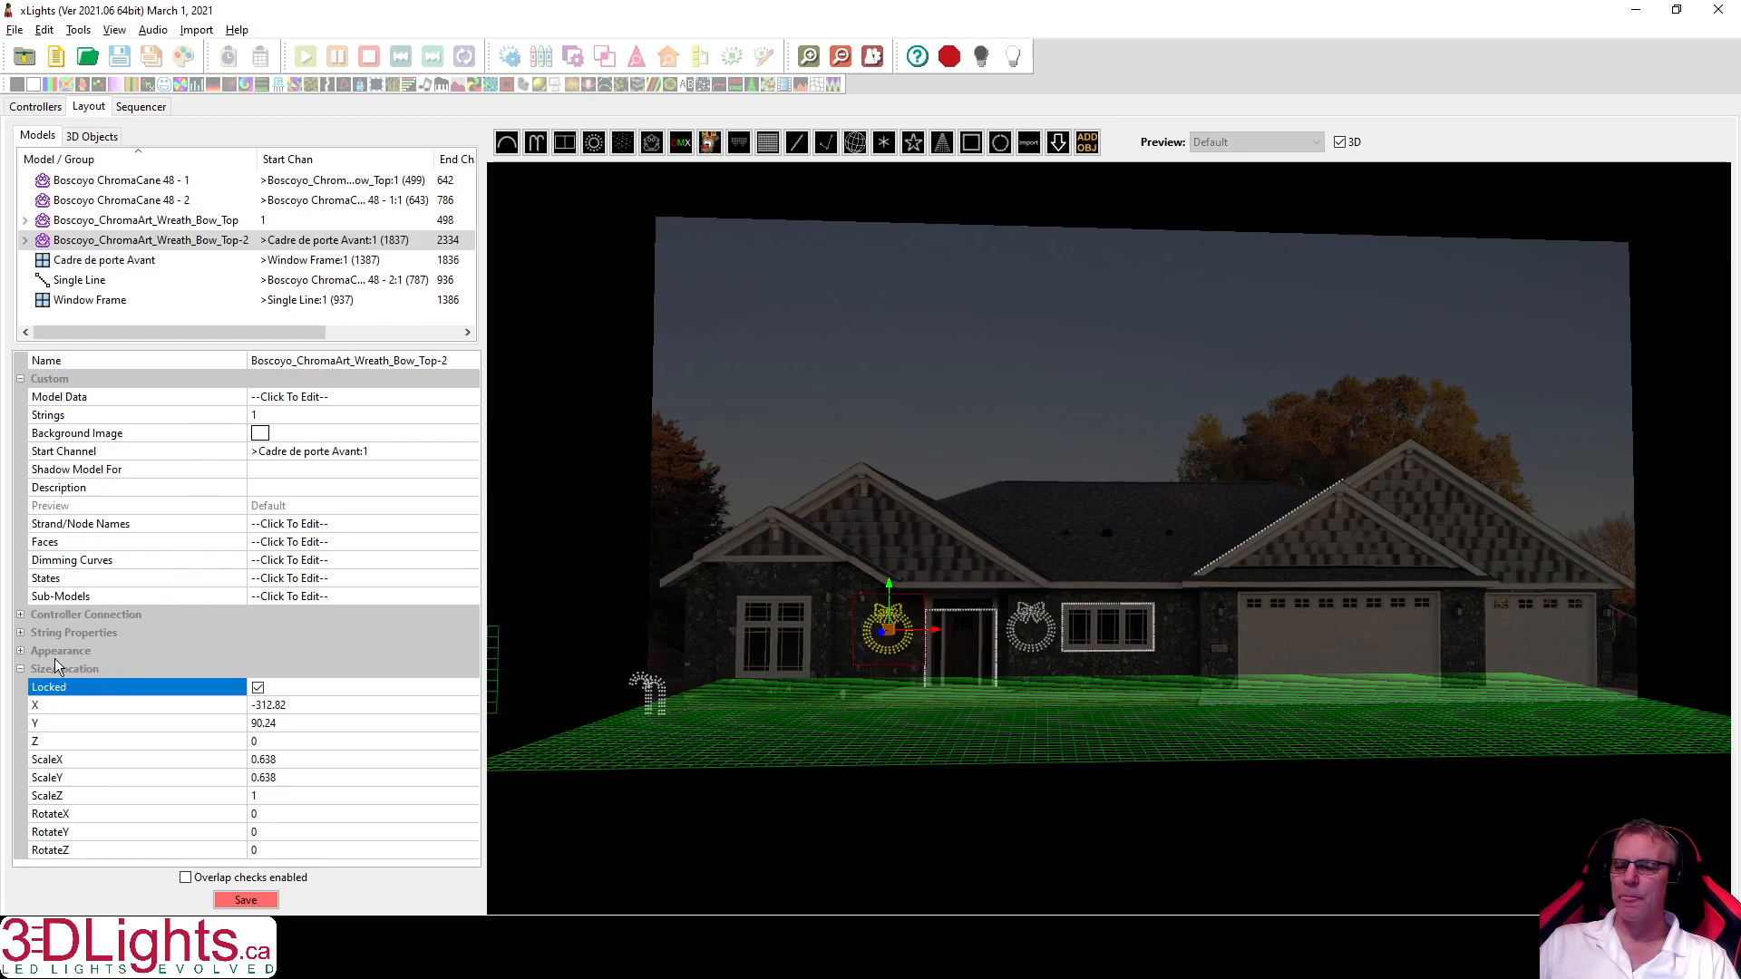
Switch the Active appearance setting off and back on for the copied wreath and for the original wreath.
left_click(20, 651)
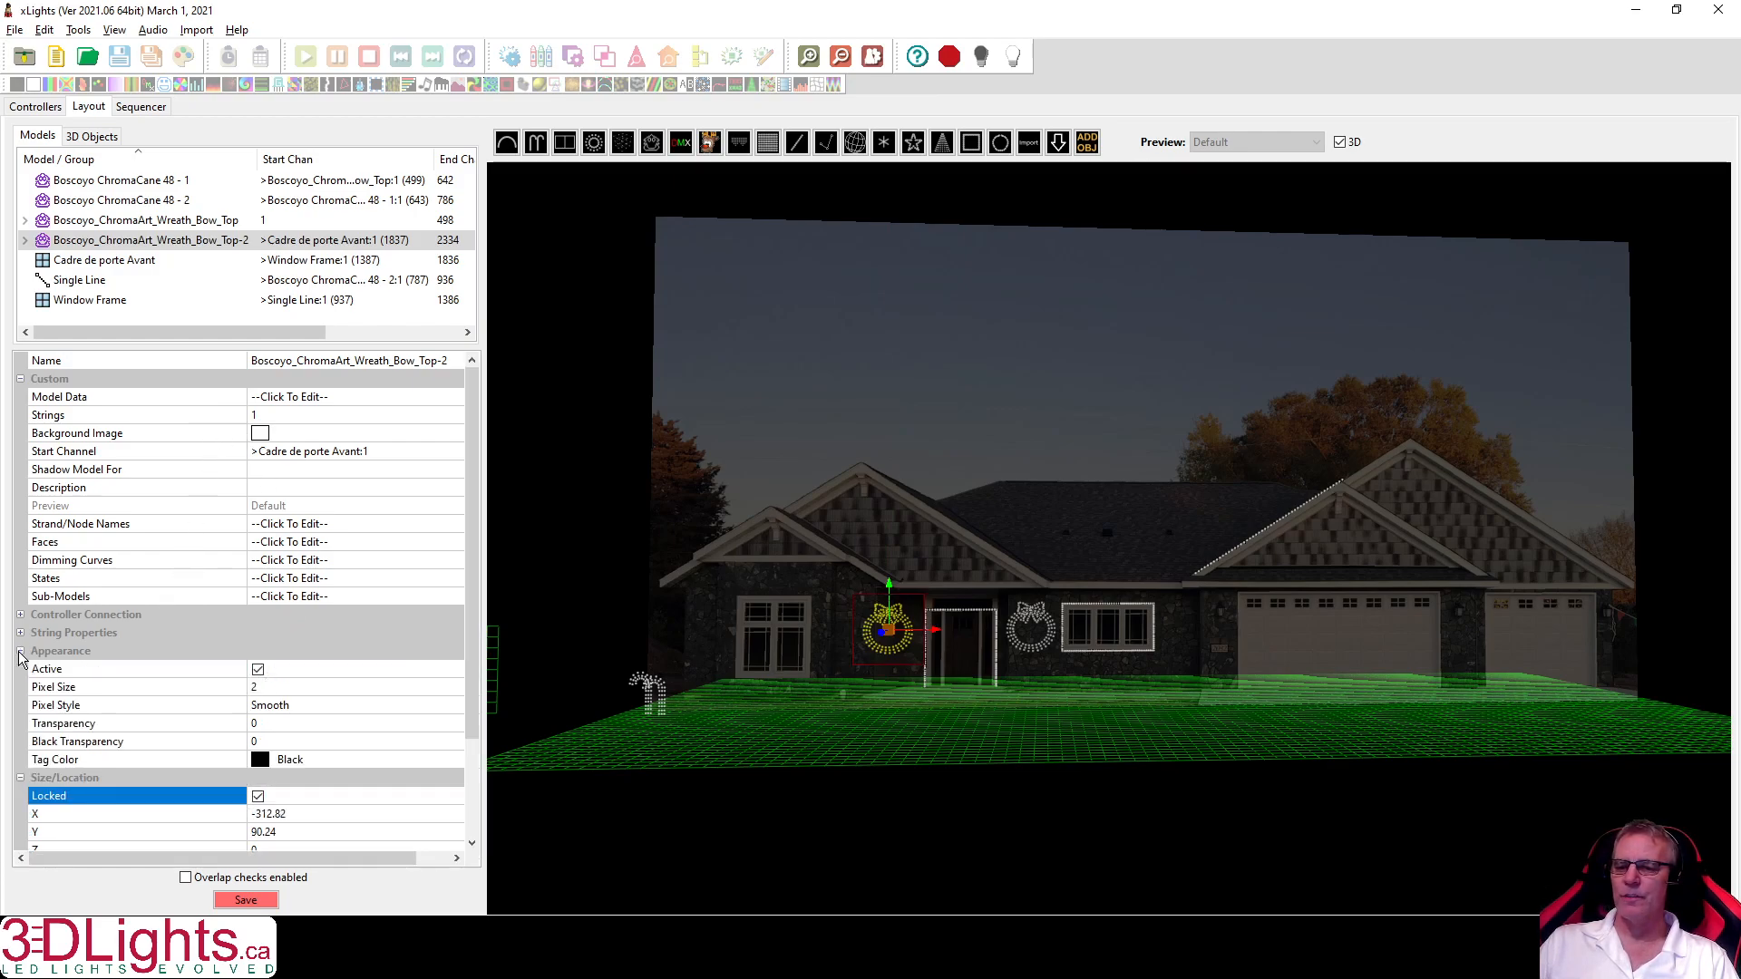
left_click(257, 669)
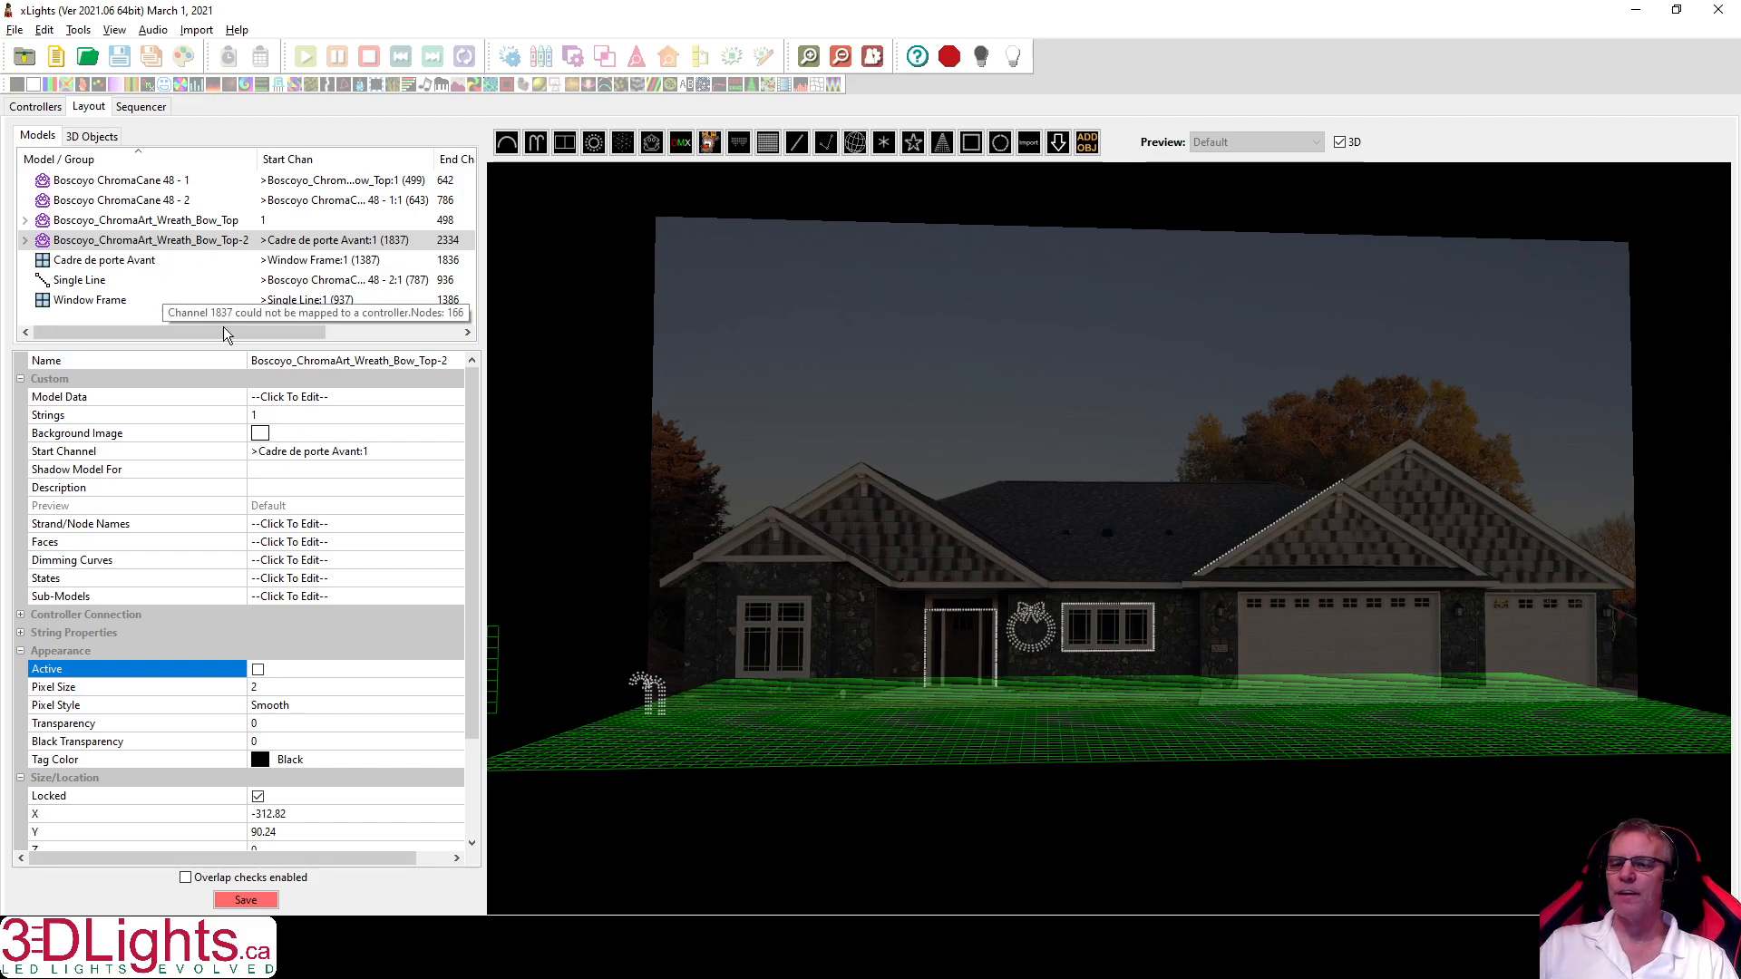
left_click(259, 671)
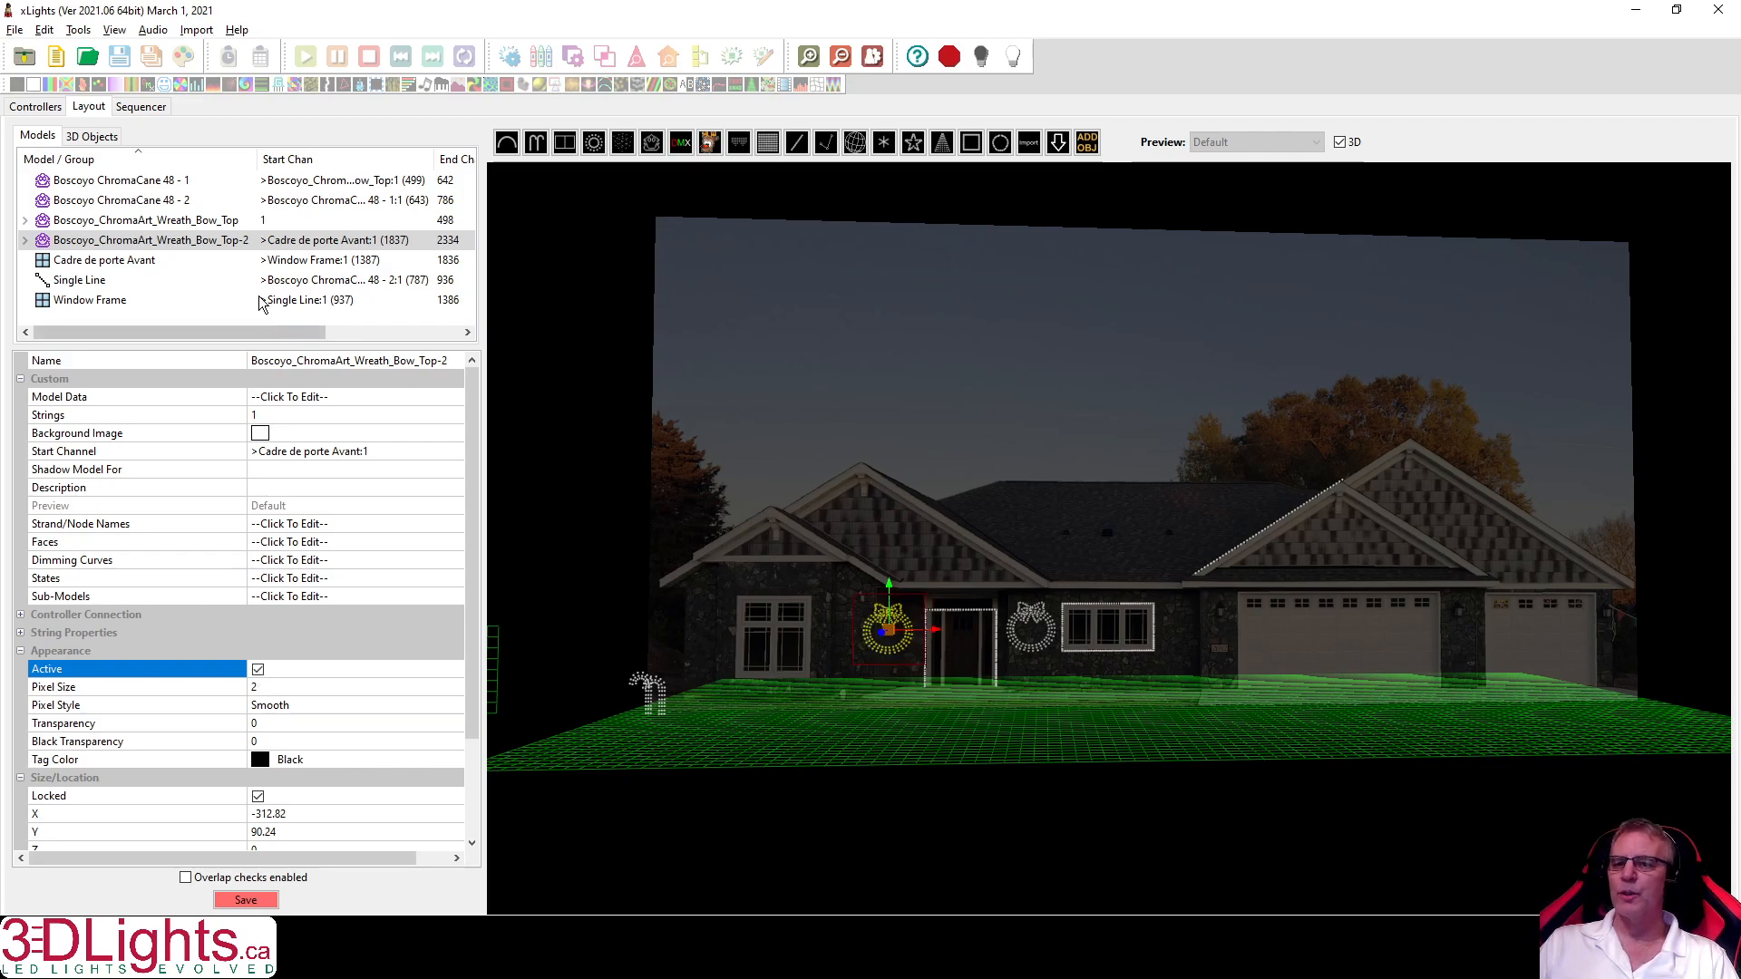
left_click(229, 223)
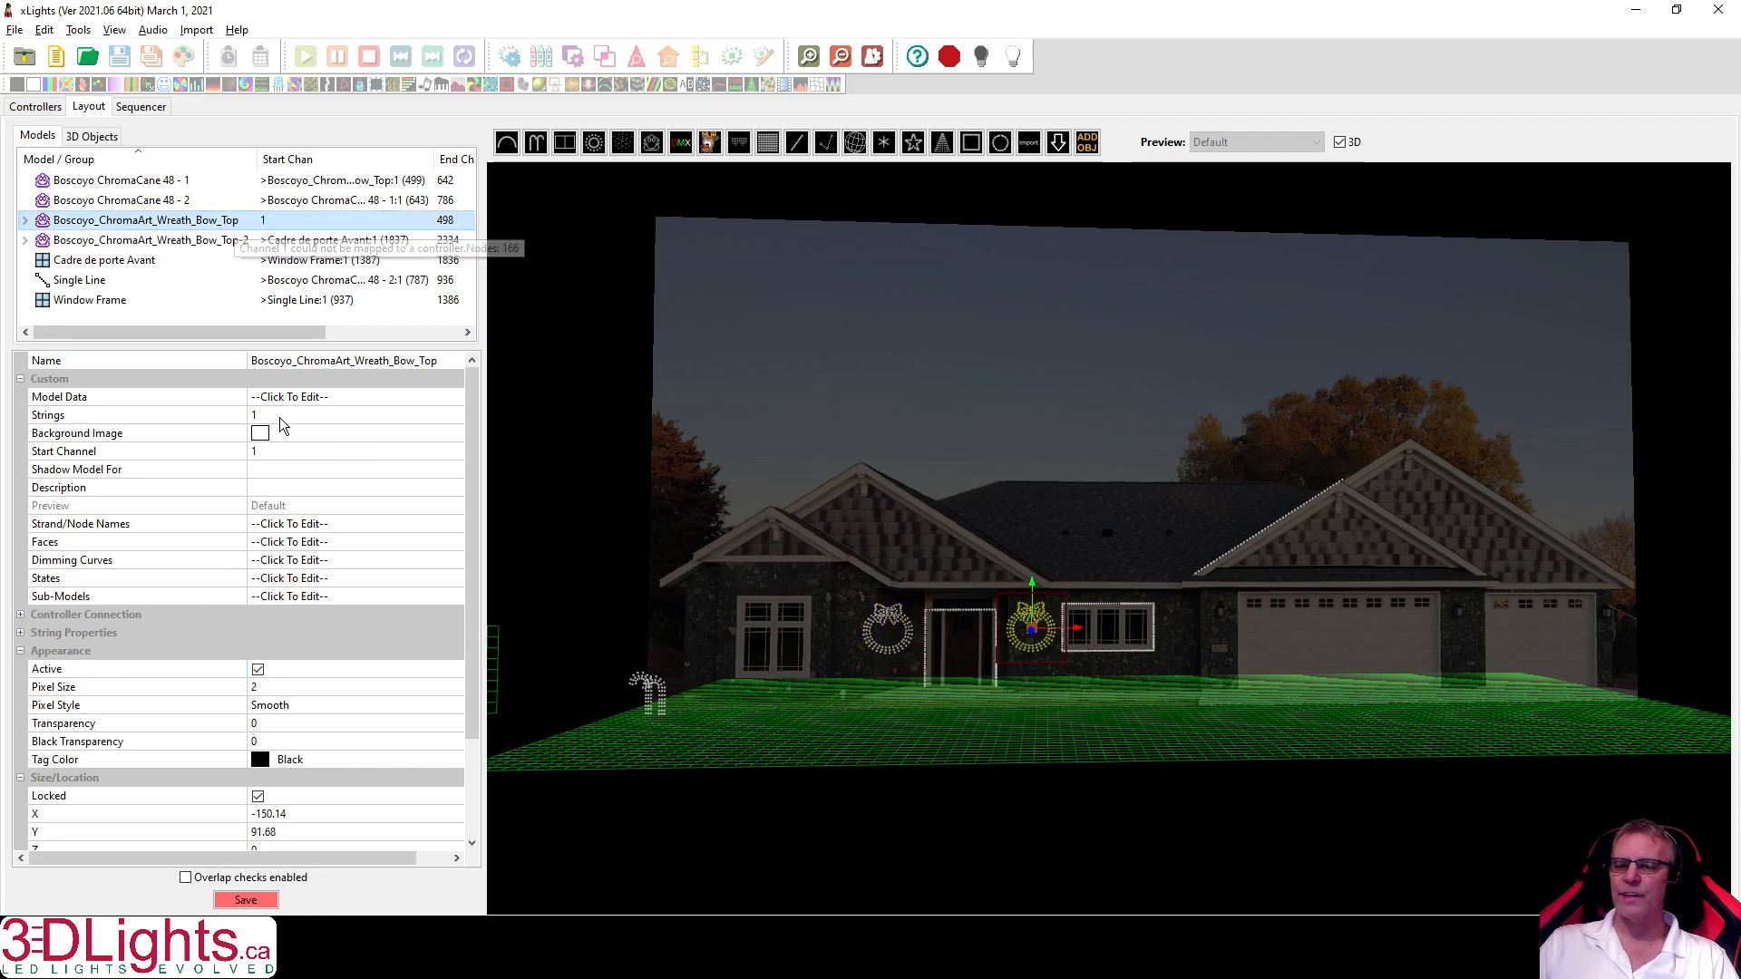
left_click(258, 669)
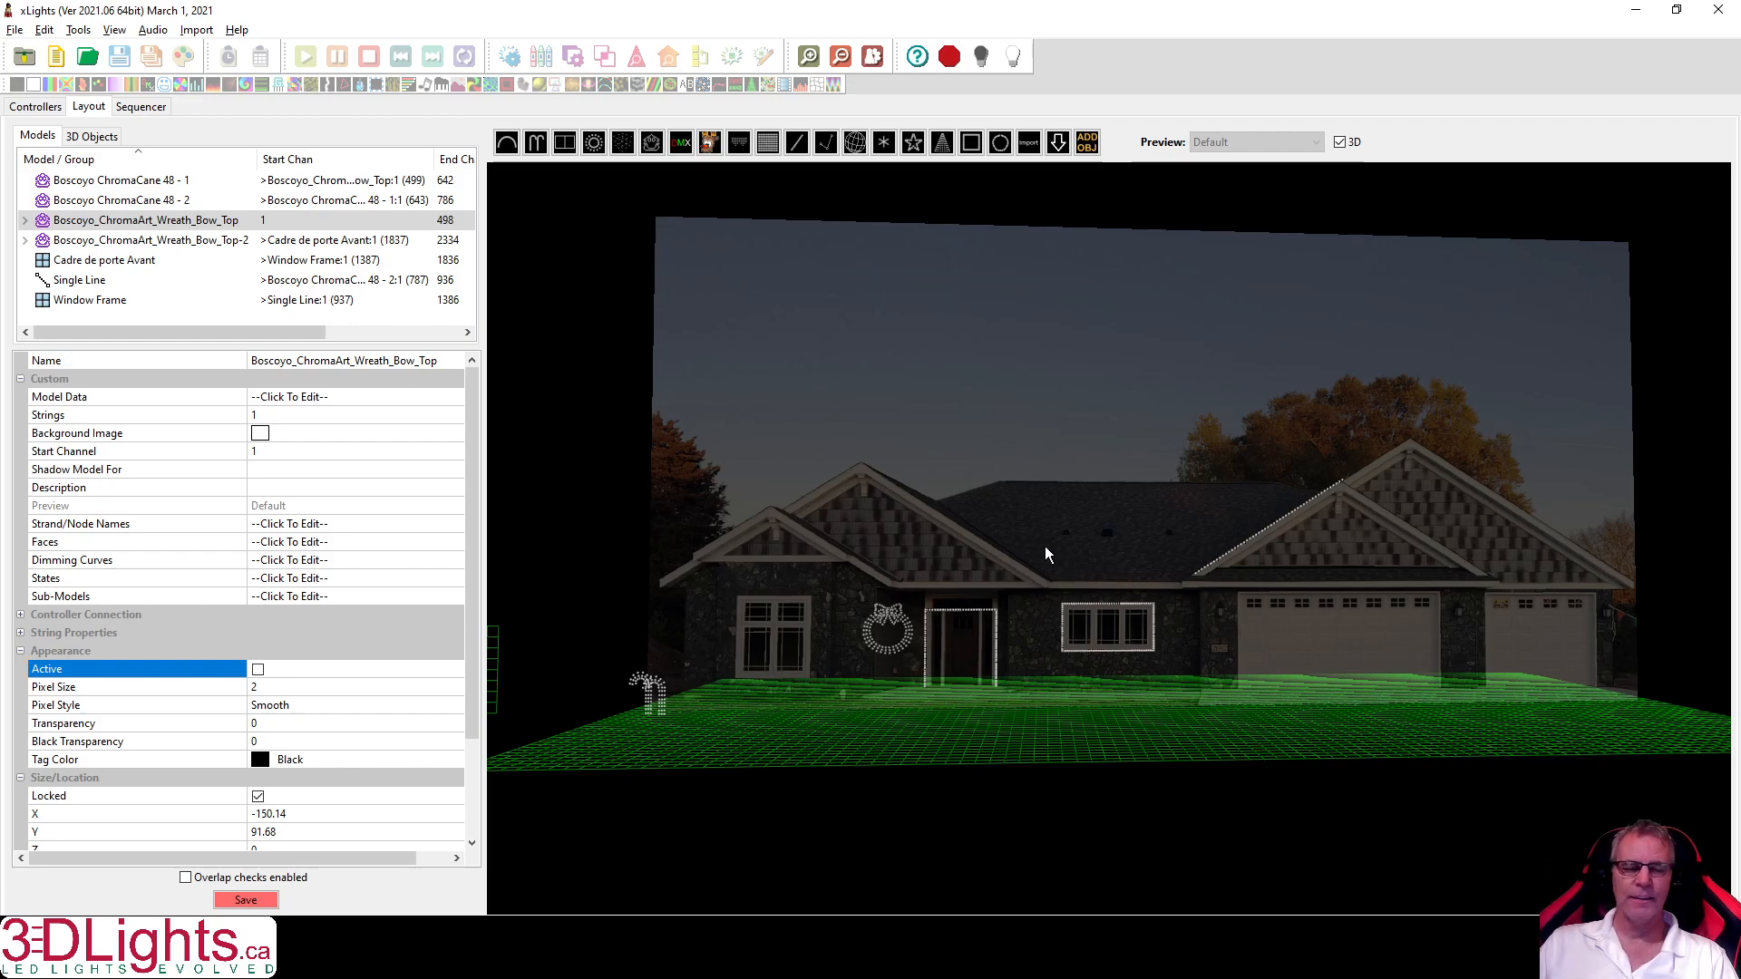
left_click_drag(1027, 548, 1023, 552)
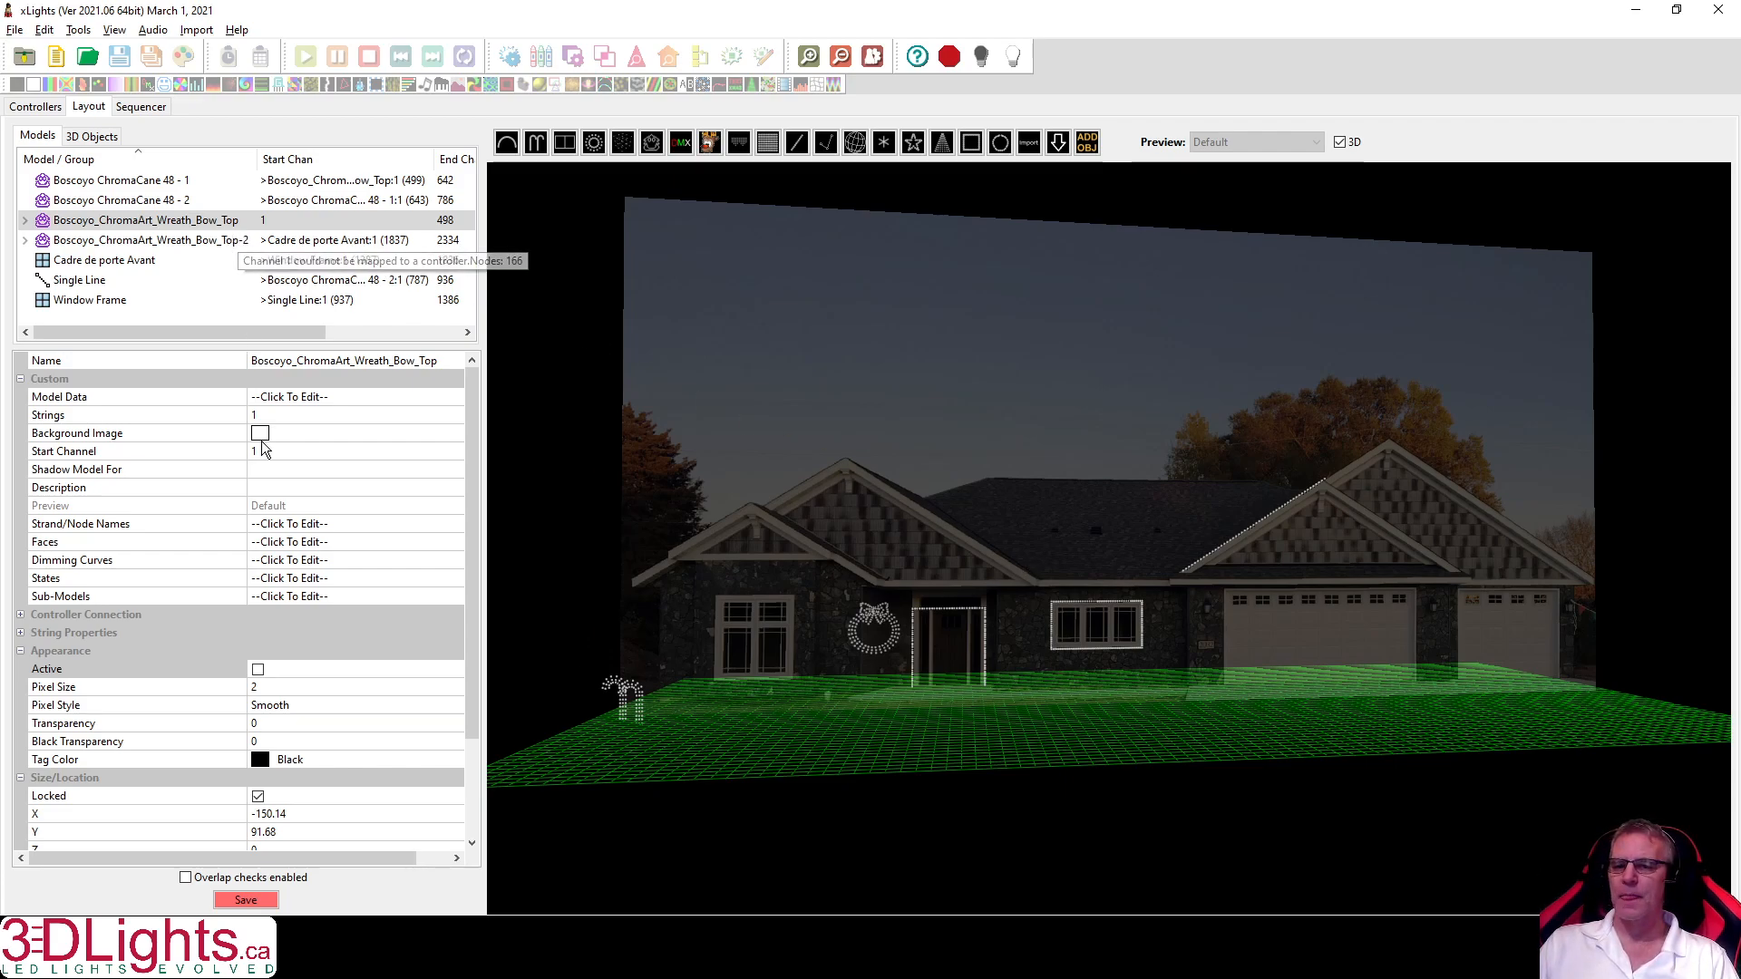
left_click(259, 671)
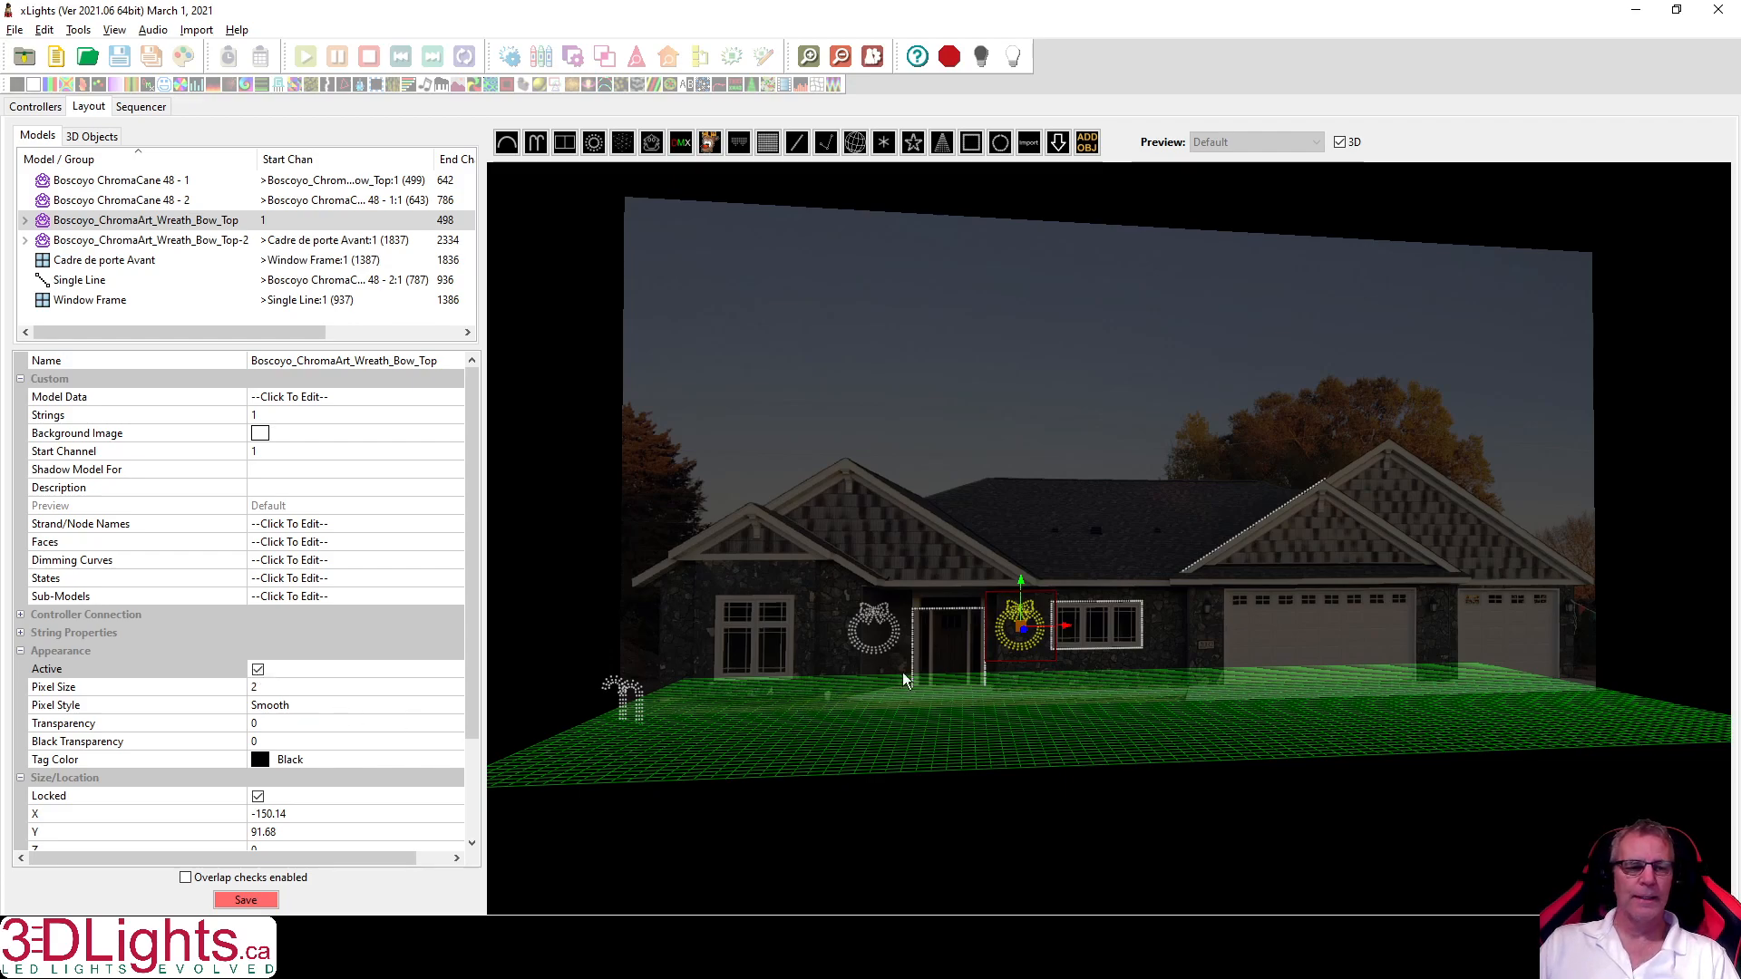
scroll(1092, 672, "down", 3)
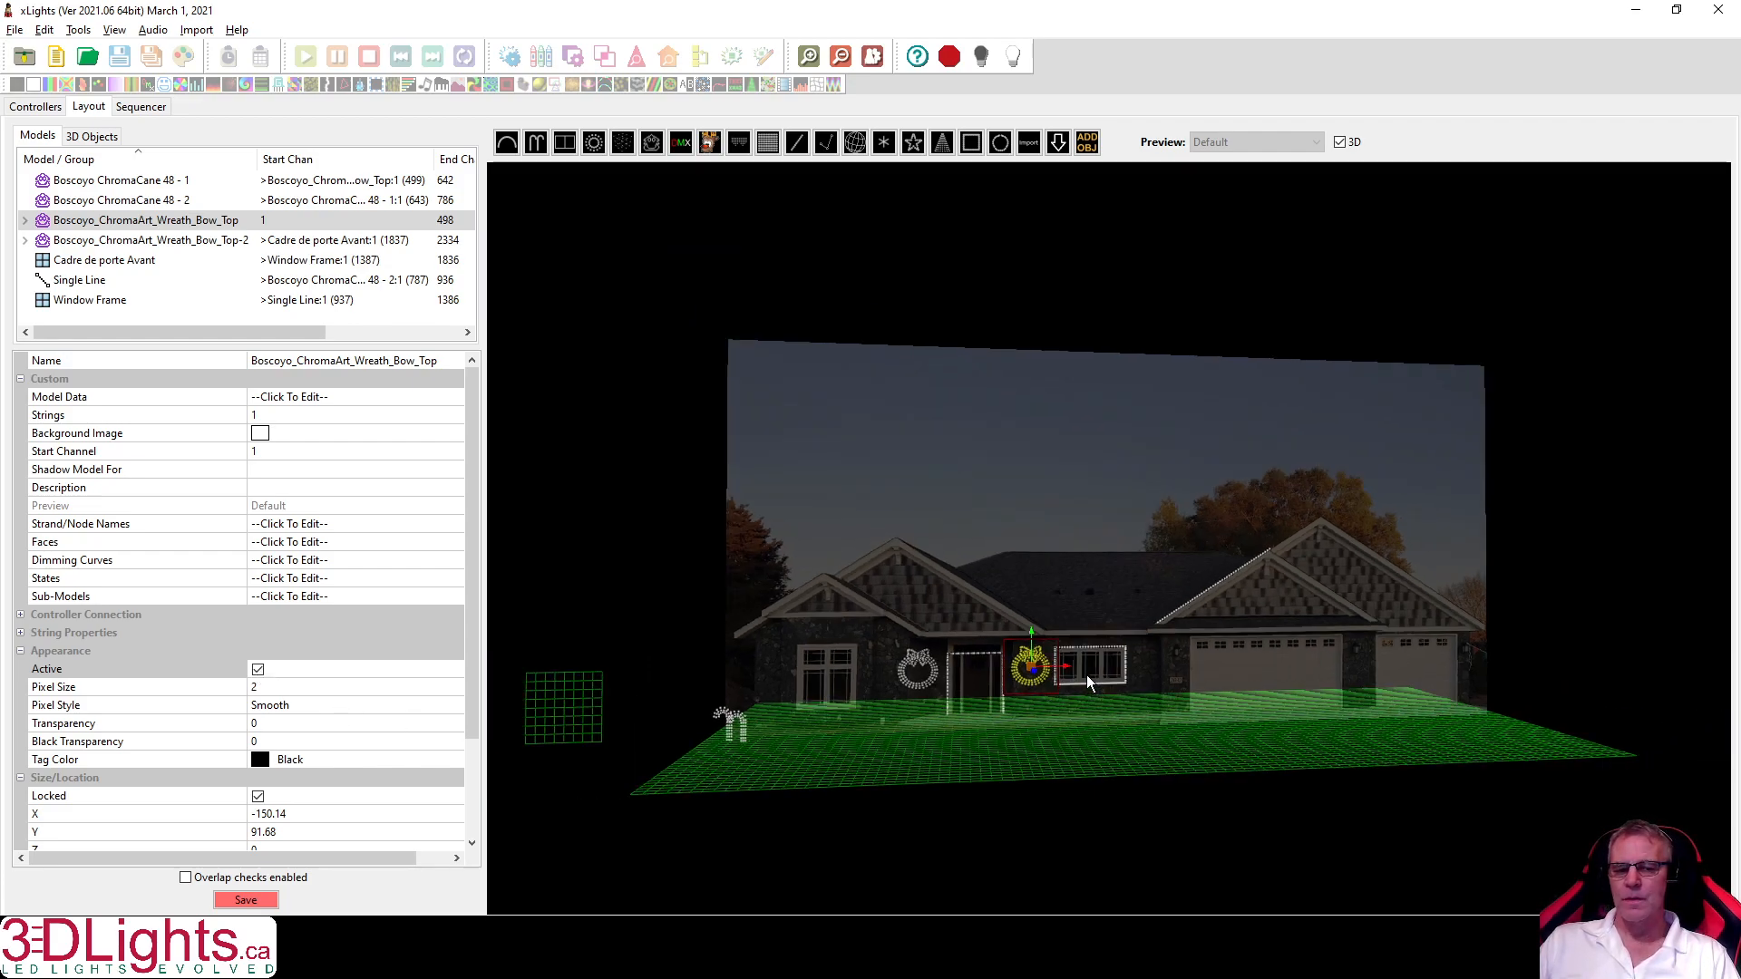
mouse_move(1066, 717)
left_mouse_down()
mouse_move(1054, 734)
mouse_move(1067, 709)
left_mouse_up()
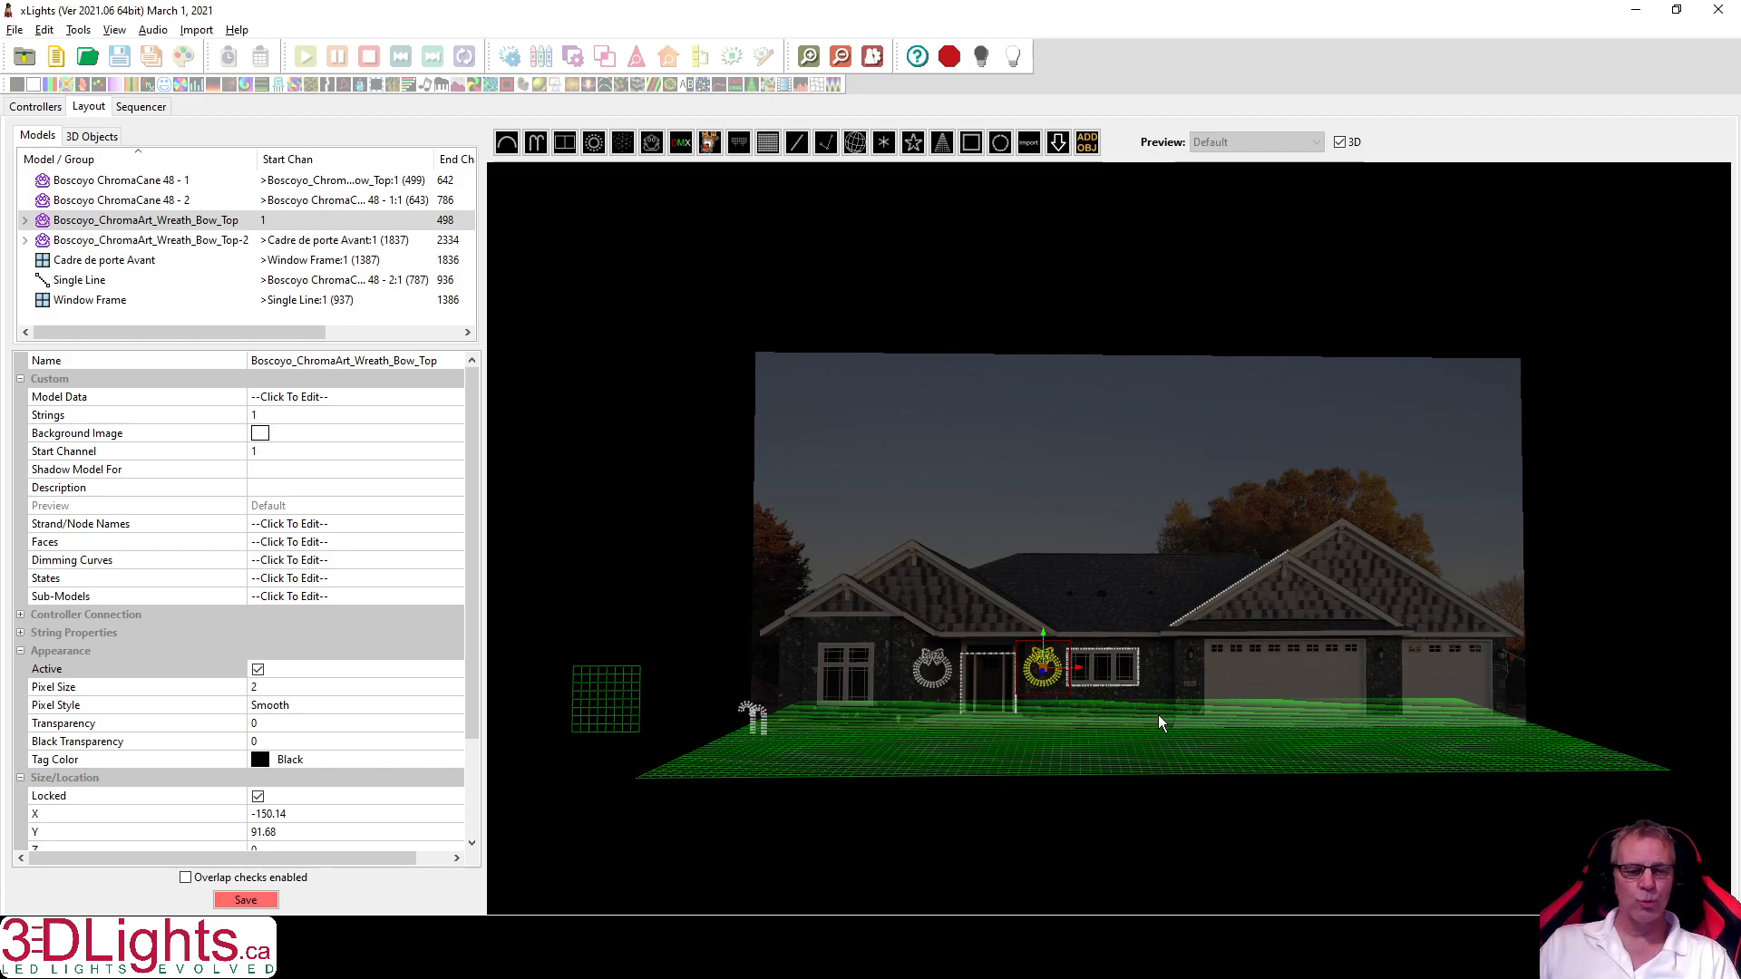
left_click_drag(1188, 734, 1188, 765)
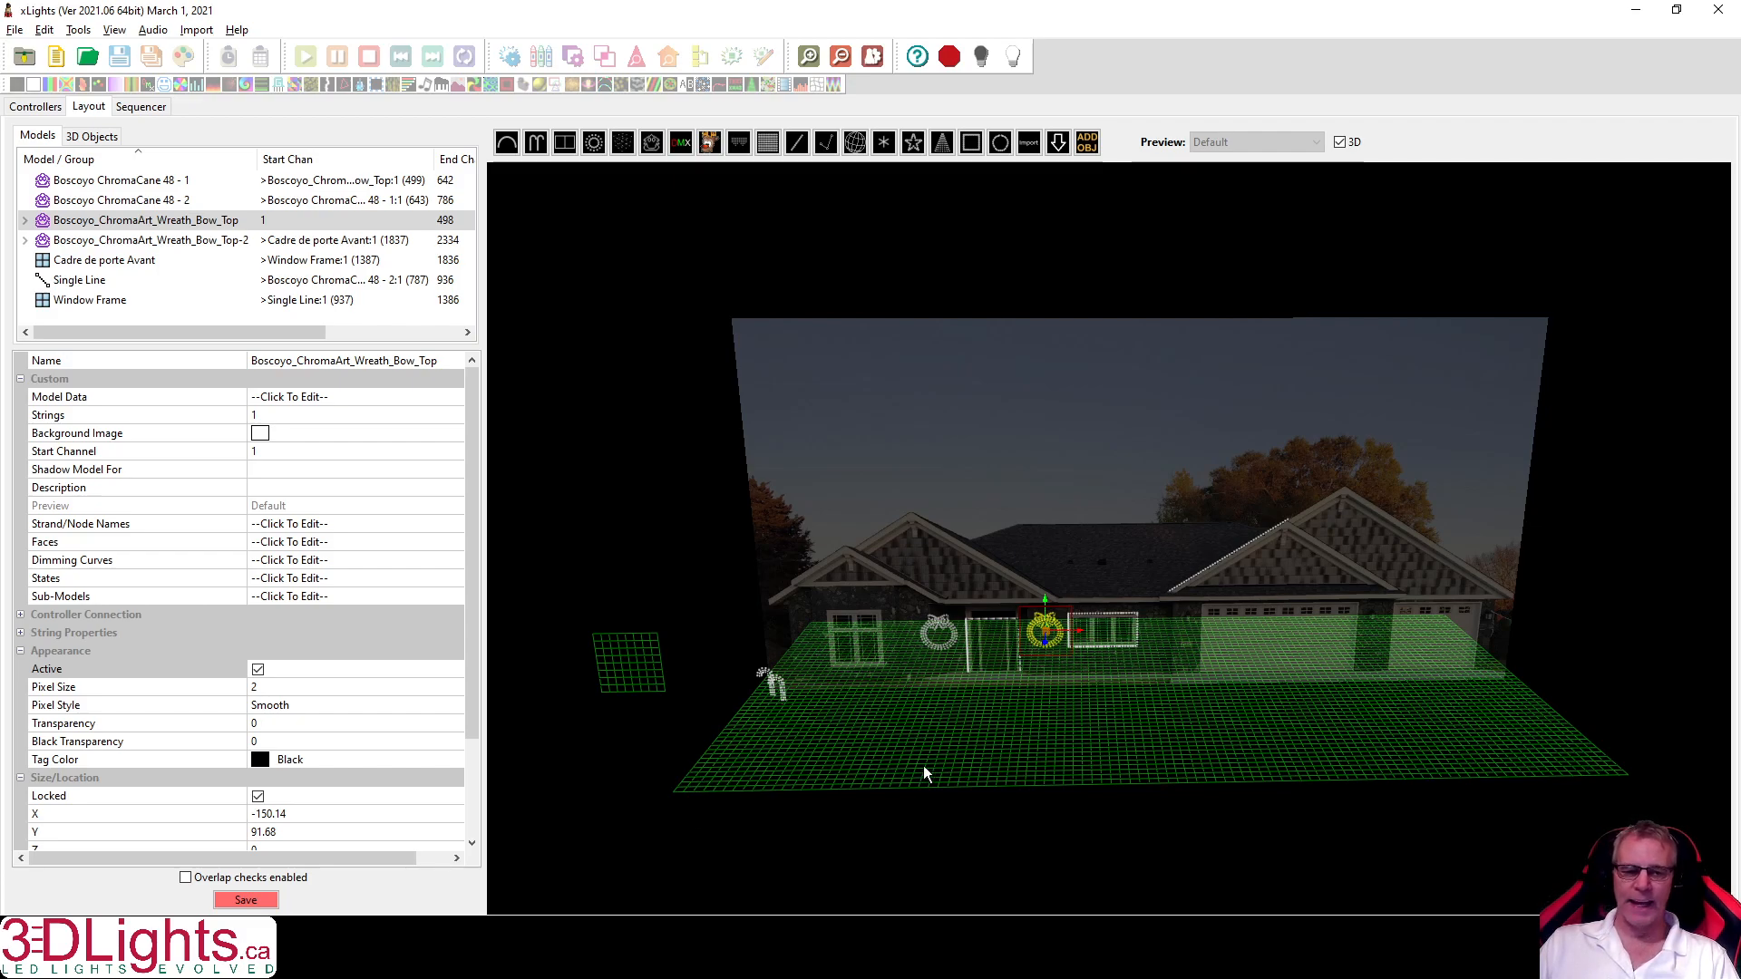
left_click_drag(949, 757, 952, 735)
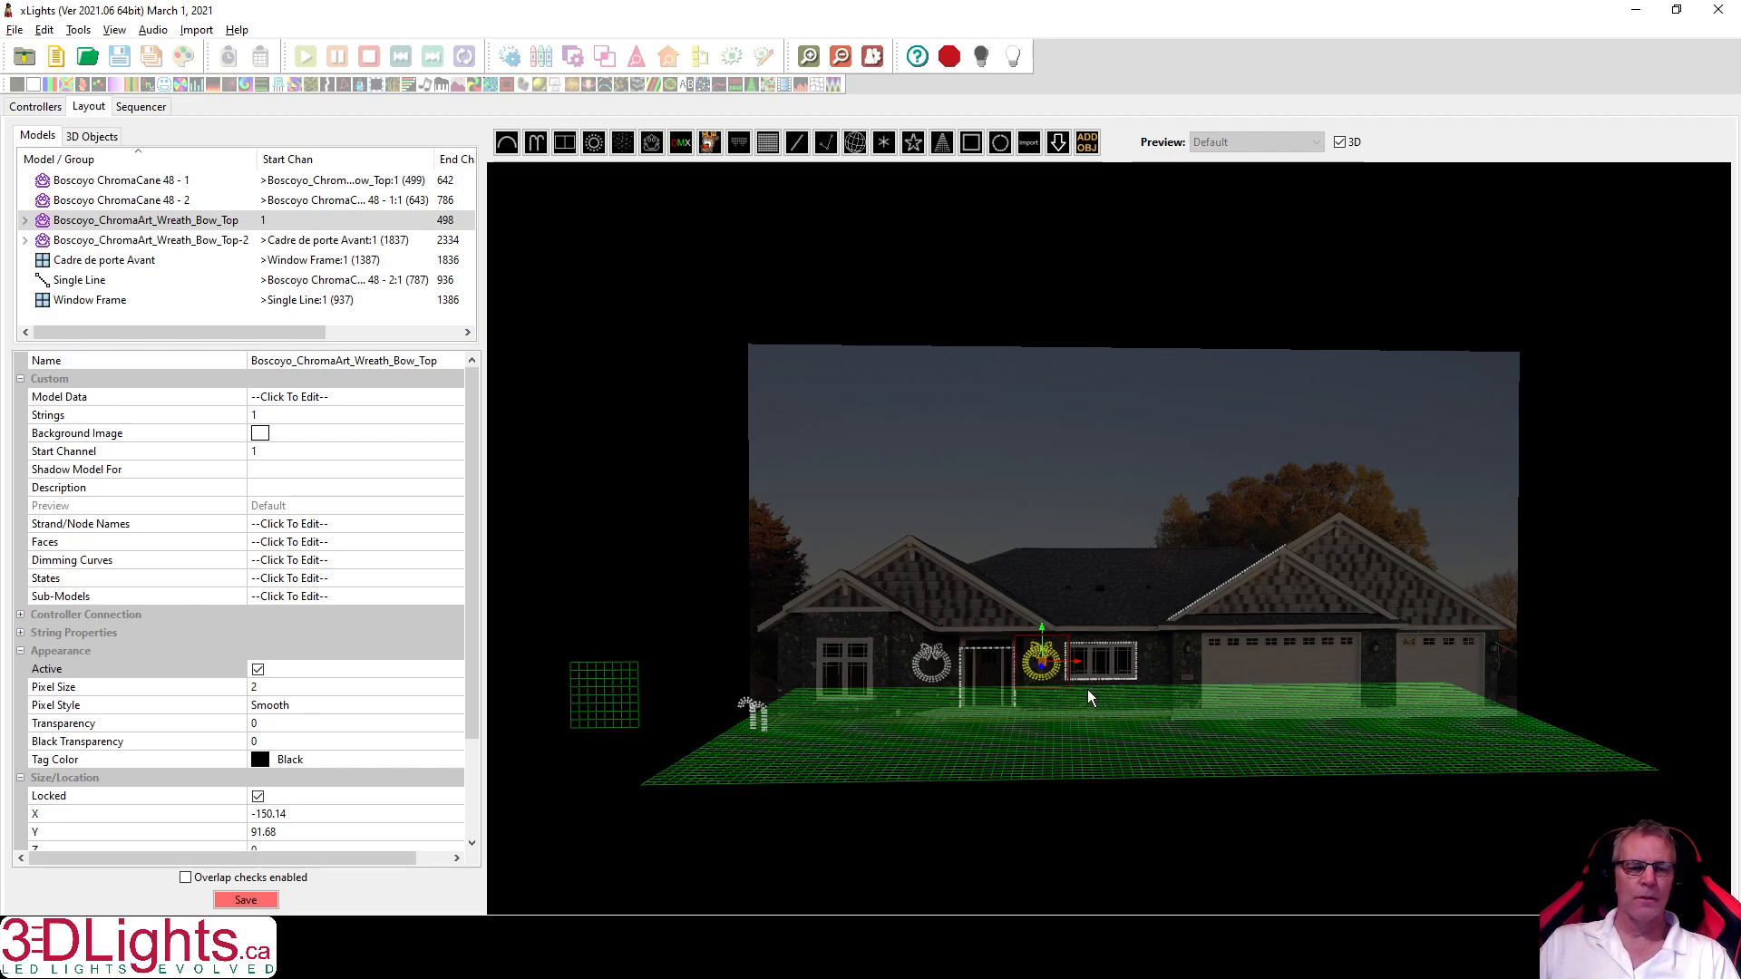
left_click_drag(1069, 716, 1081, 726)
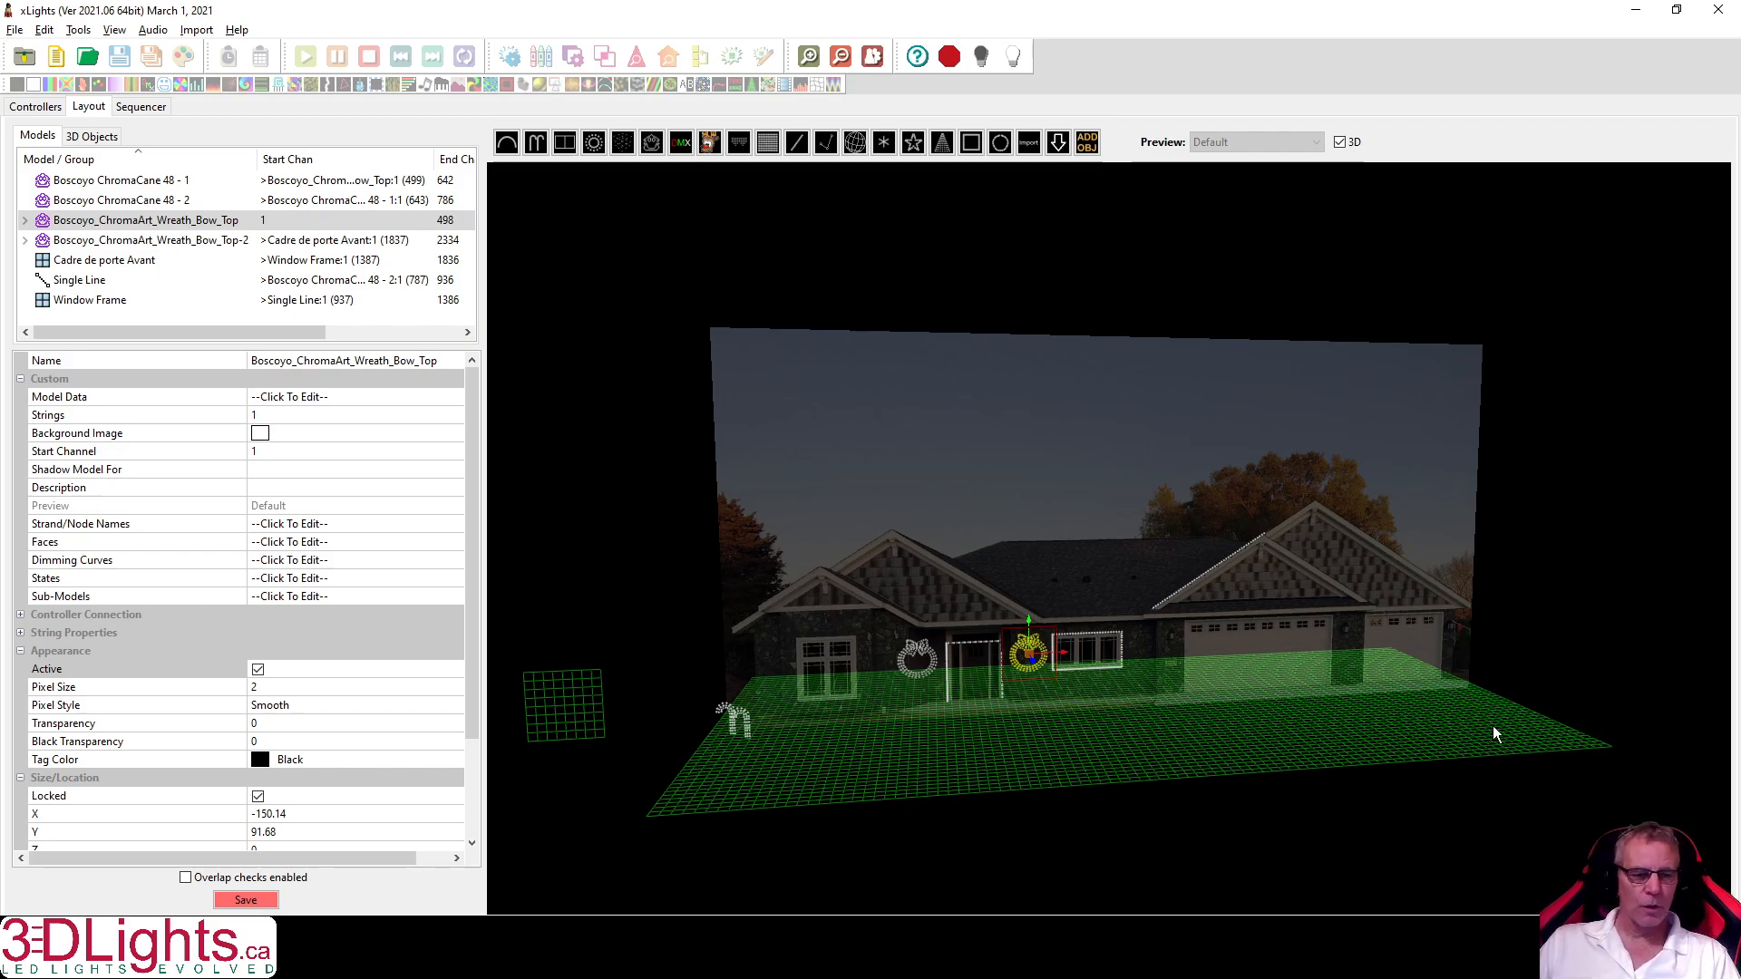
left_click_drag(1473, 722, 1511, 756)
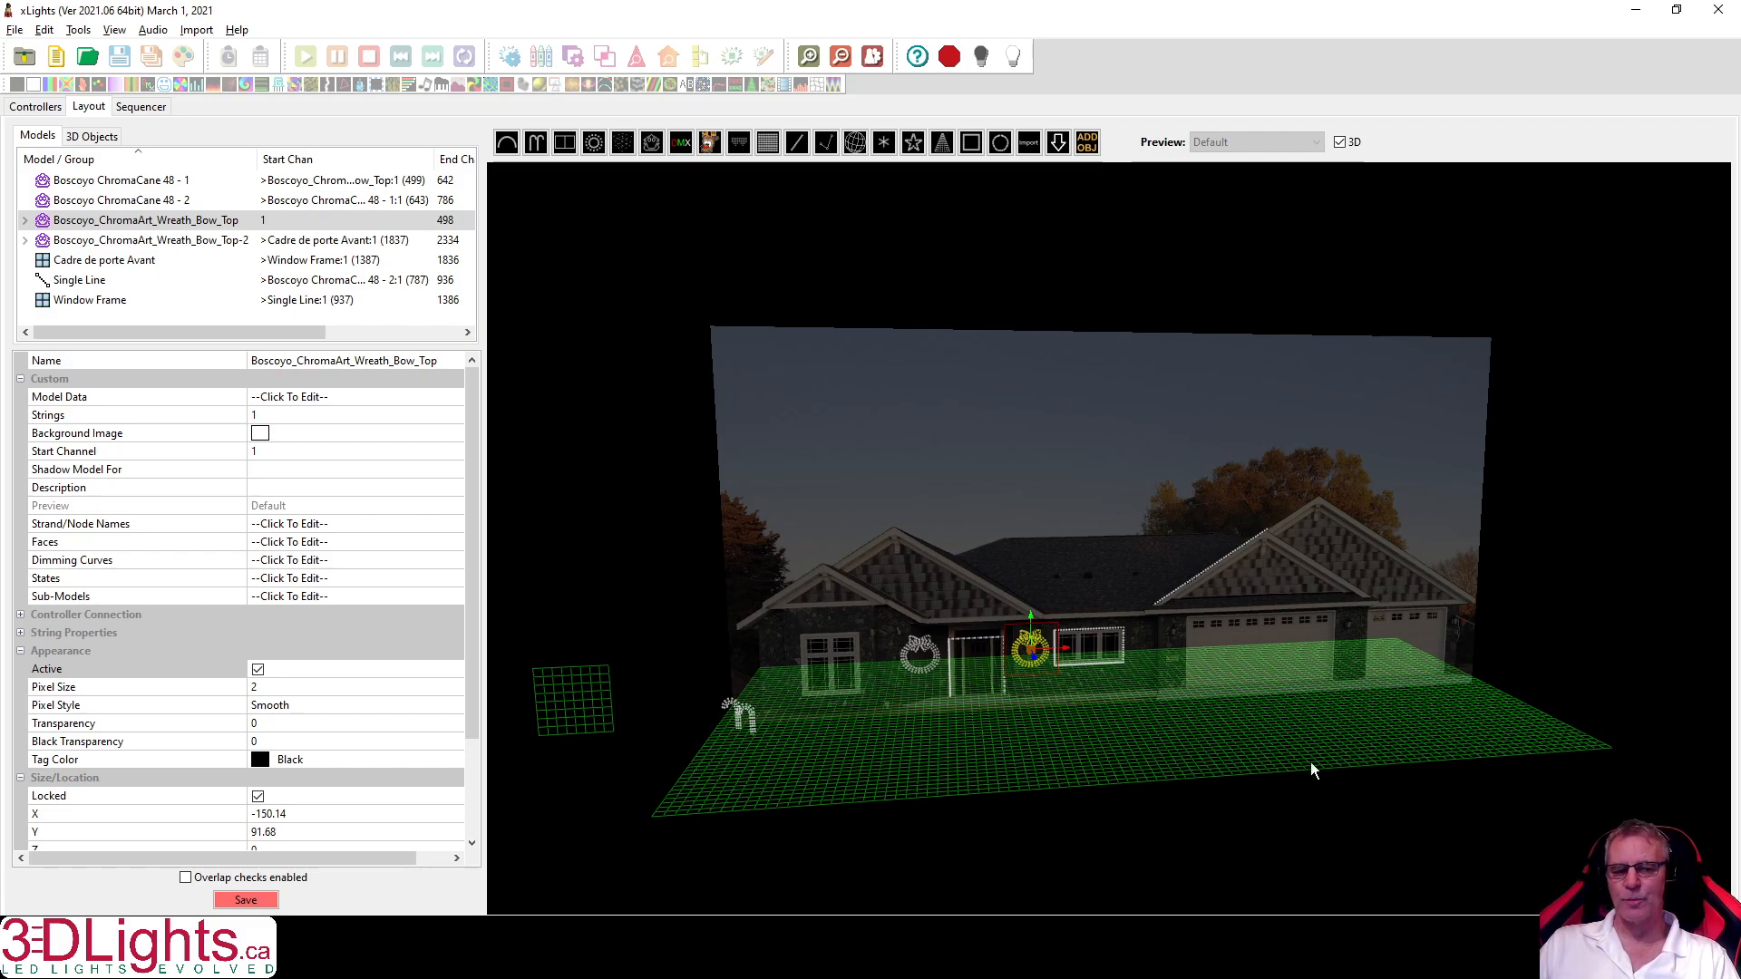
left_click_drag(1238, 744, 1240, 731)
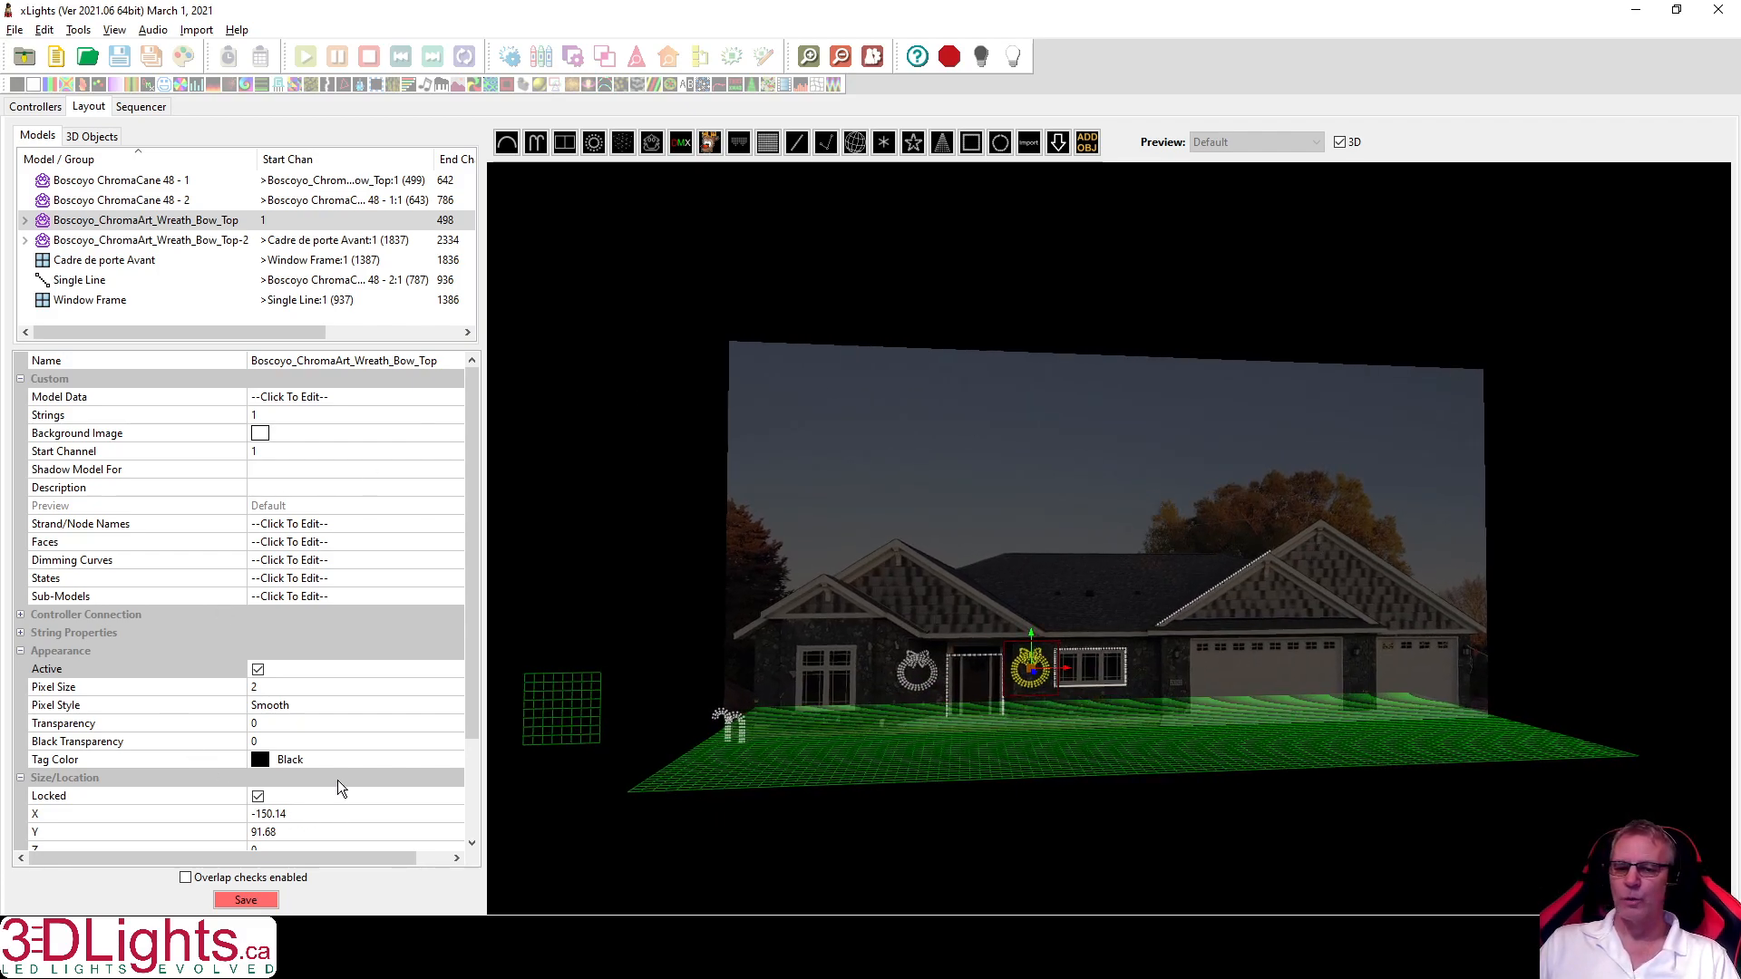
Select Boscoyo_ChromaArt_Wreath_Bow_Top-2 and save the layout.
left_click(120, 241)
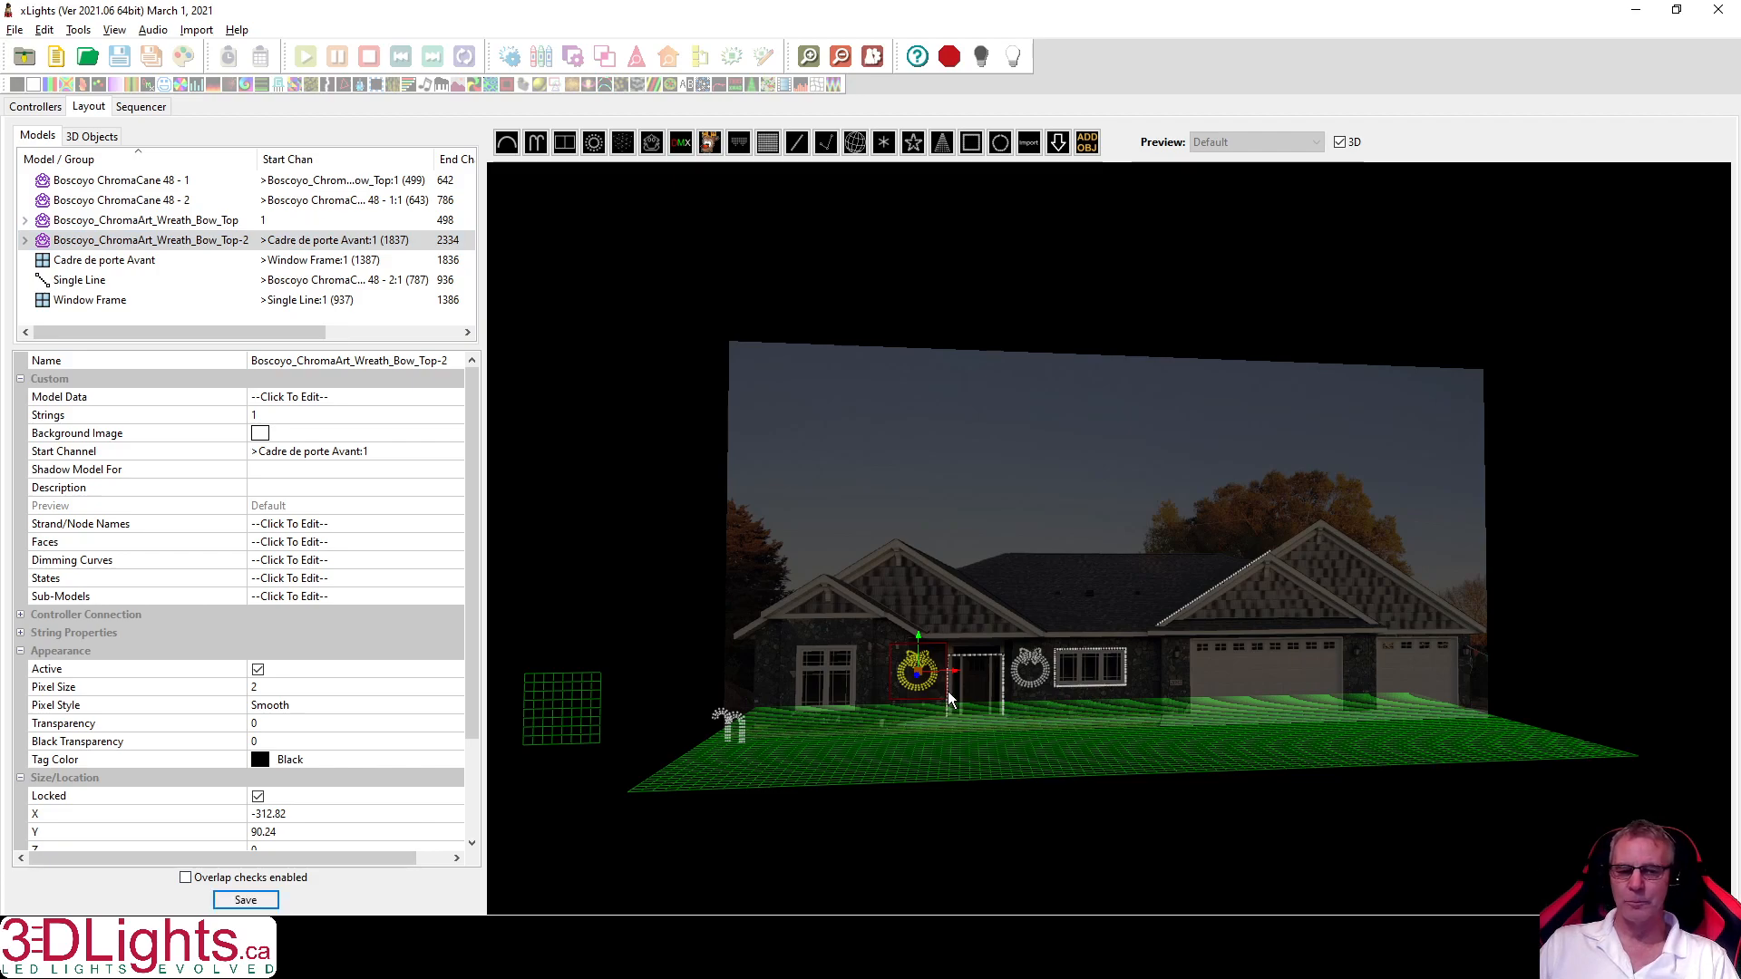
left_click_drag(1012, 677, 1008, 699)
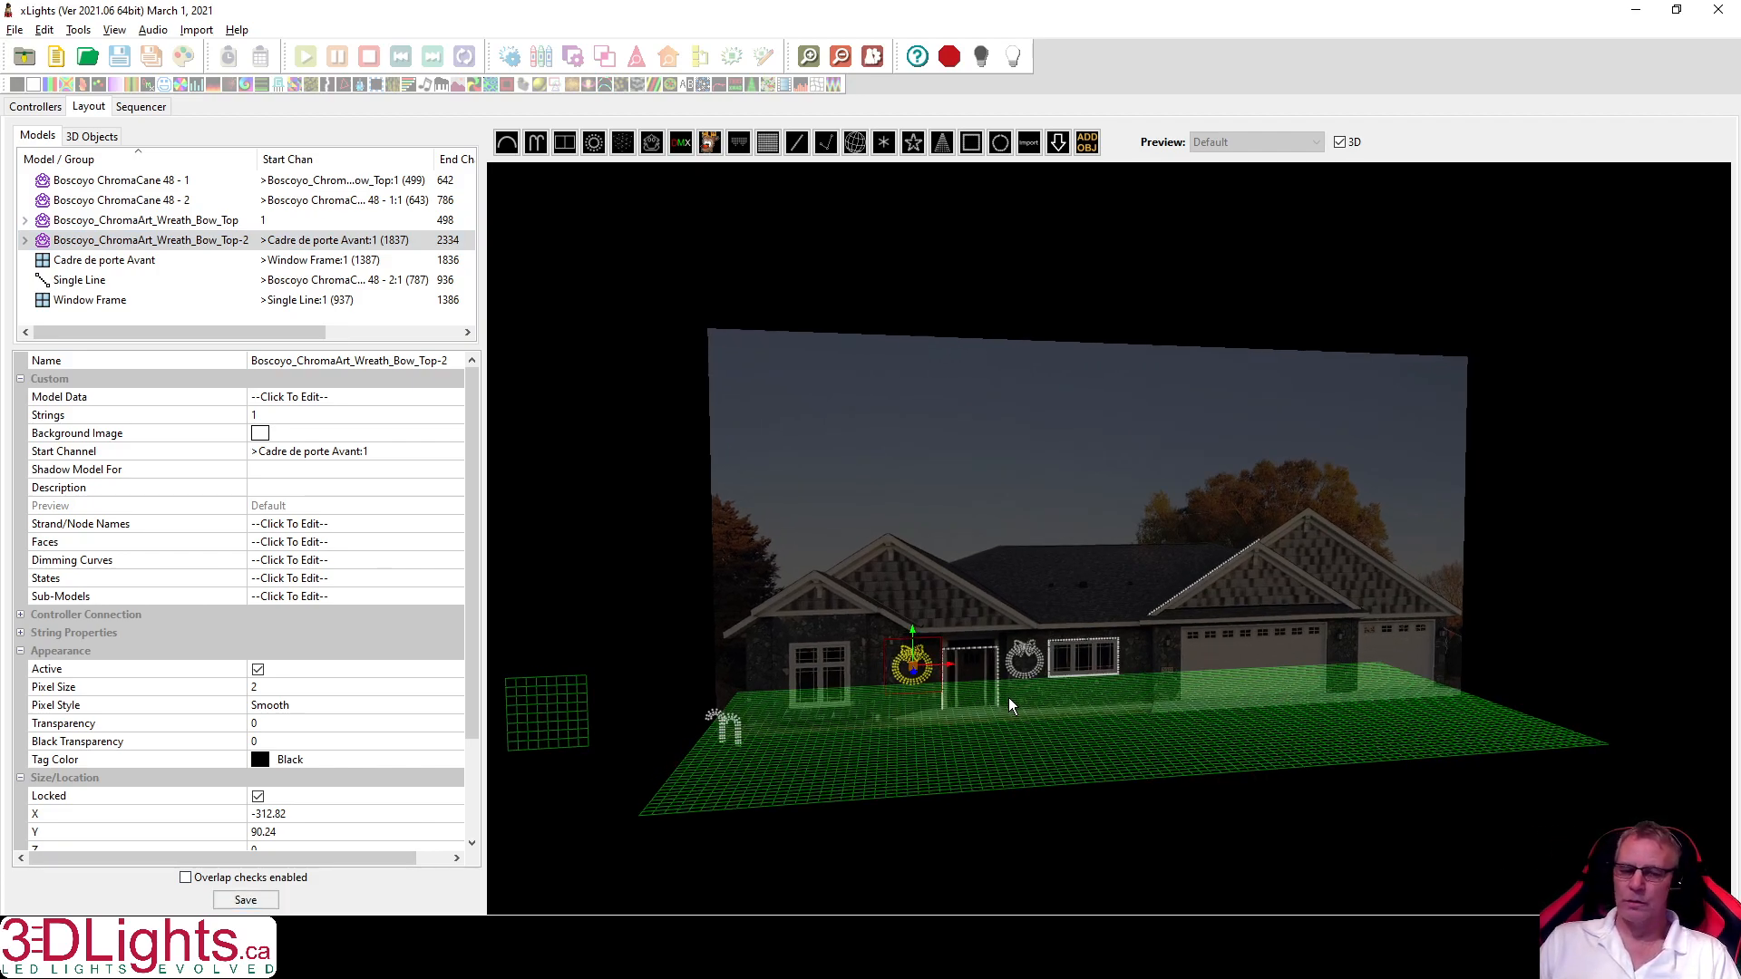